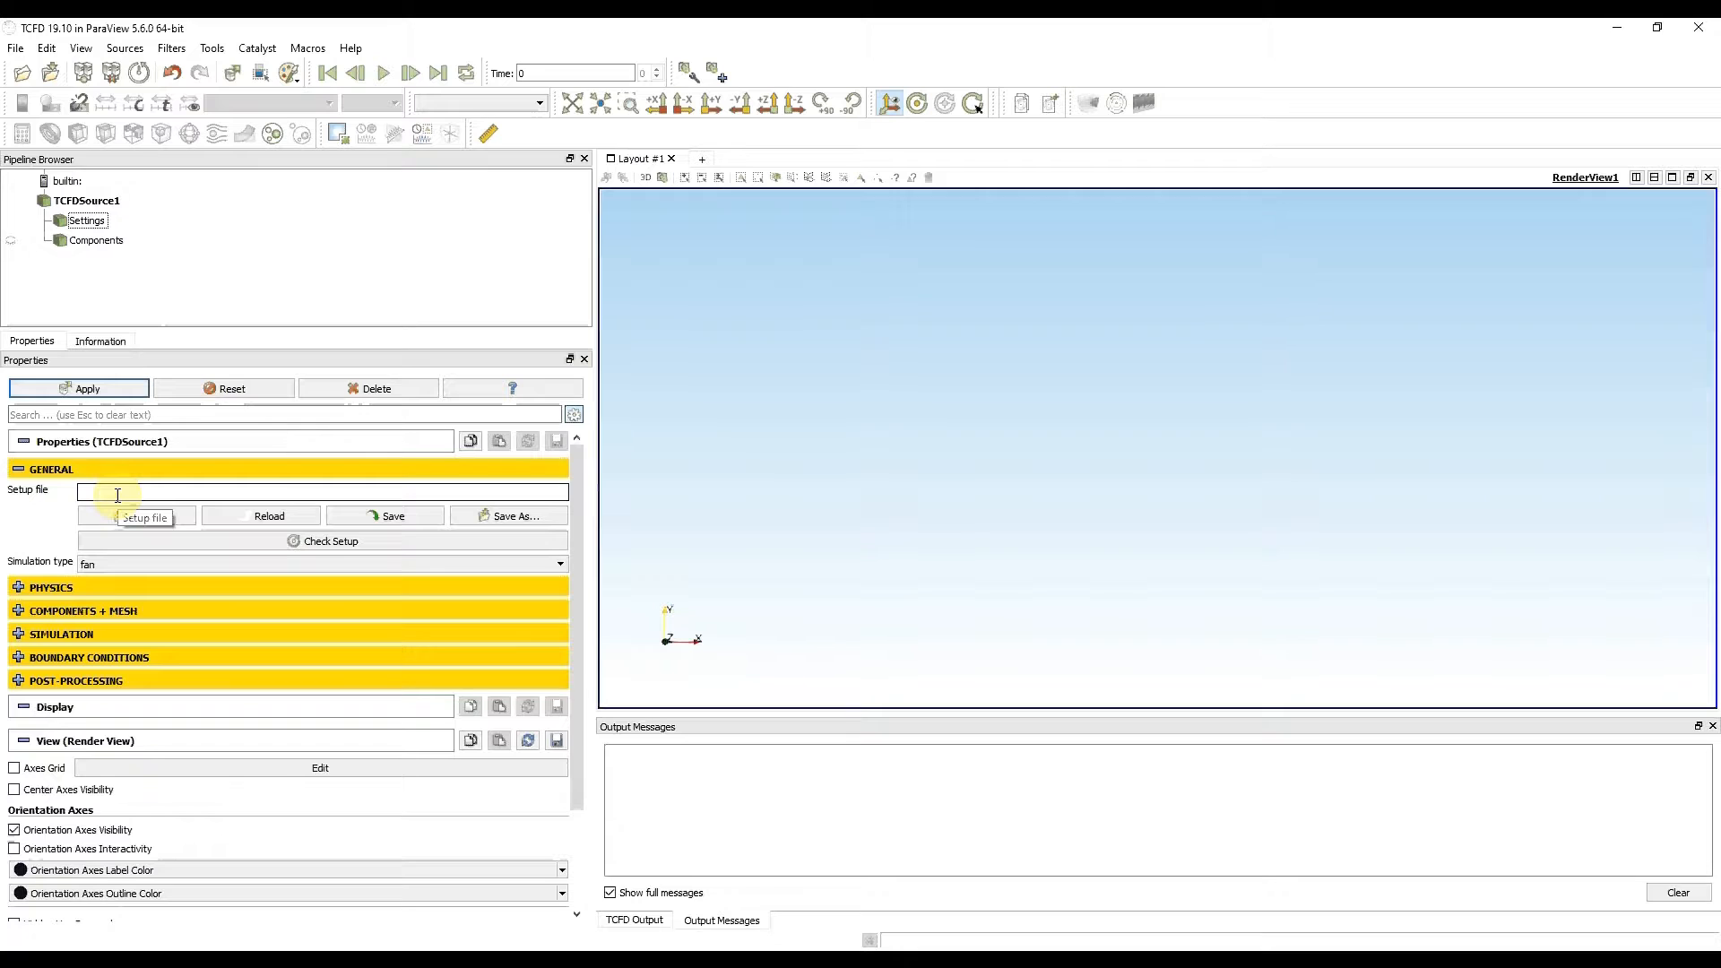
Save the setup file as pump in the radial-pump folder on the Desktop
{"action": "left_click", "coordinate": [509, 518]}
{"action": "left_click", "coordinate": [415, 380]}
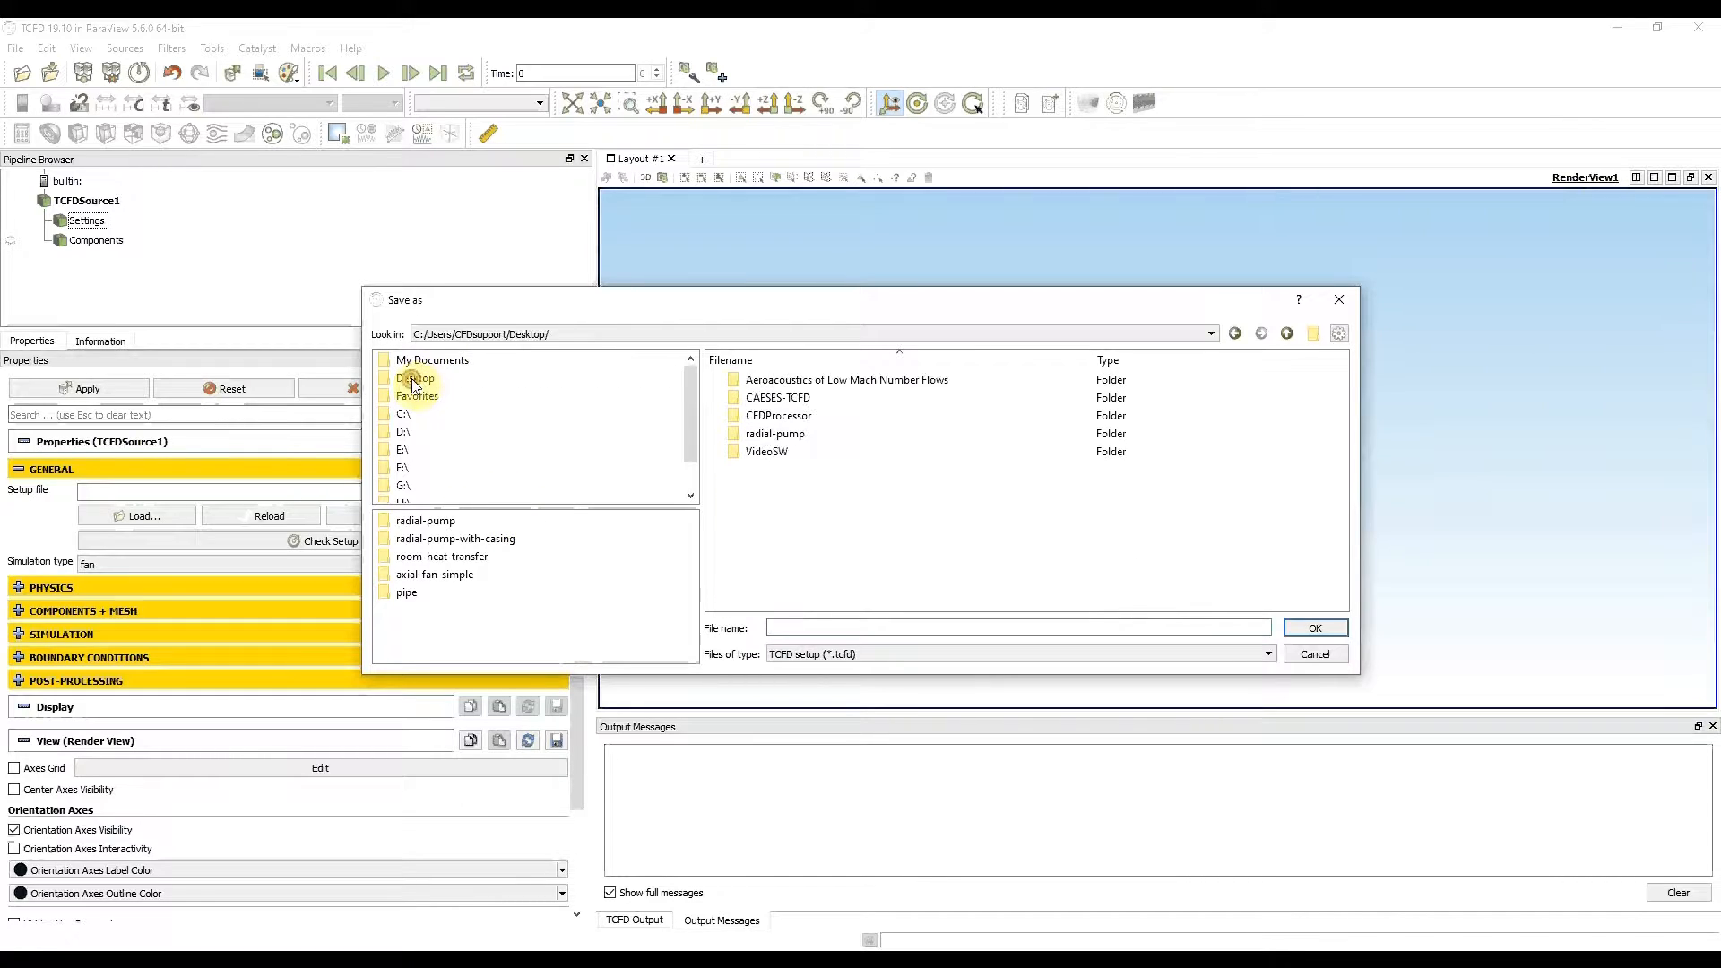
{"action": "double_click", "coordinate": [806, 439]}
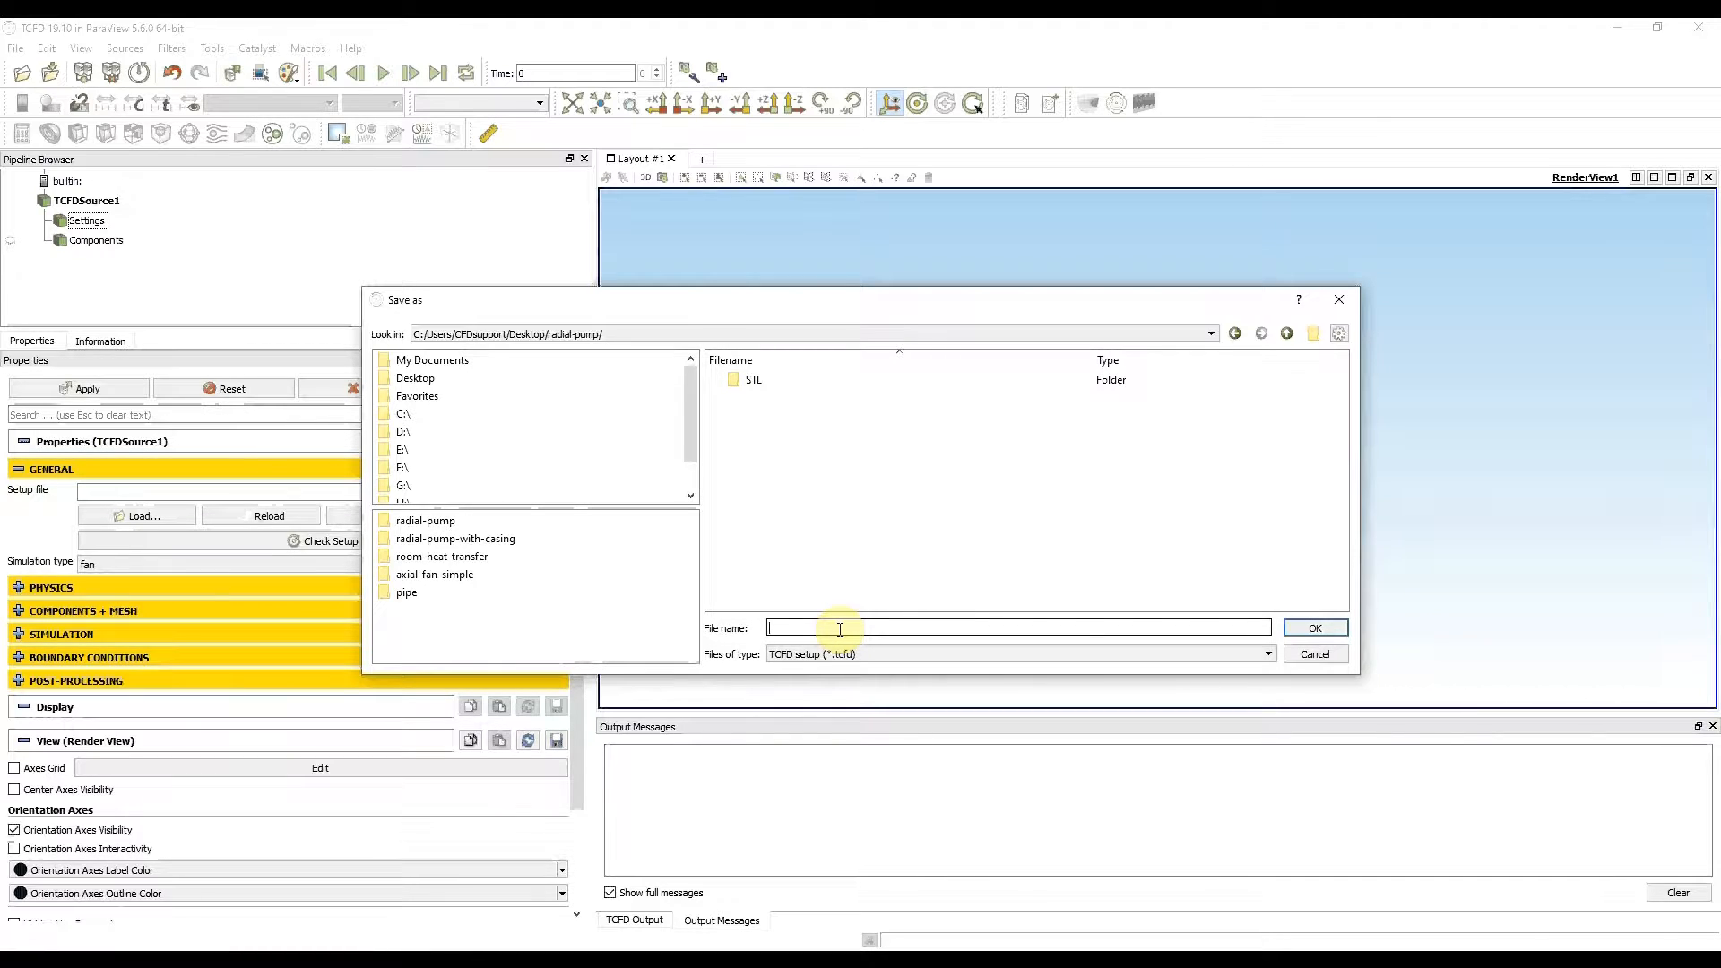
{"action": "type", "text": "ump"}
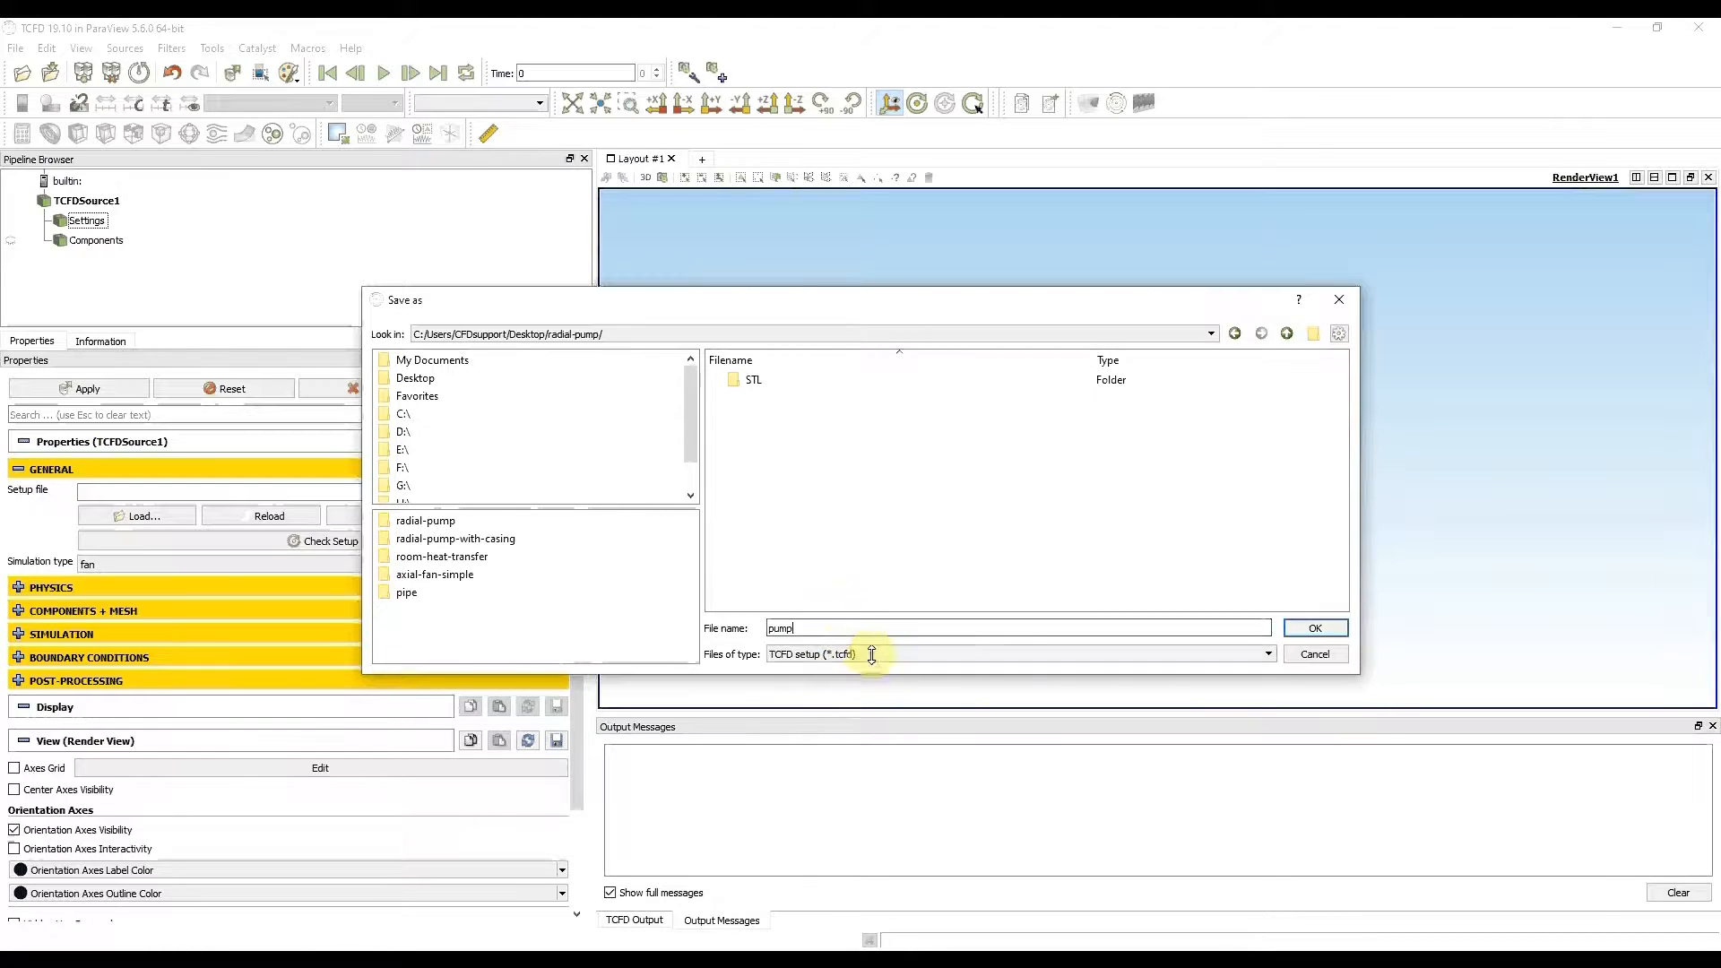
{"action": "left_click", "coordinate": [1325, 632]}
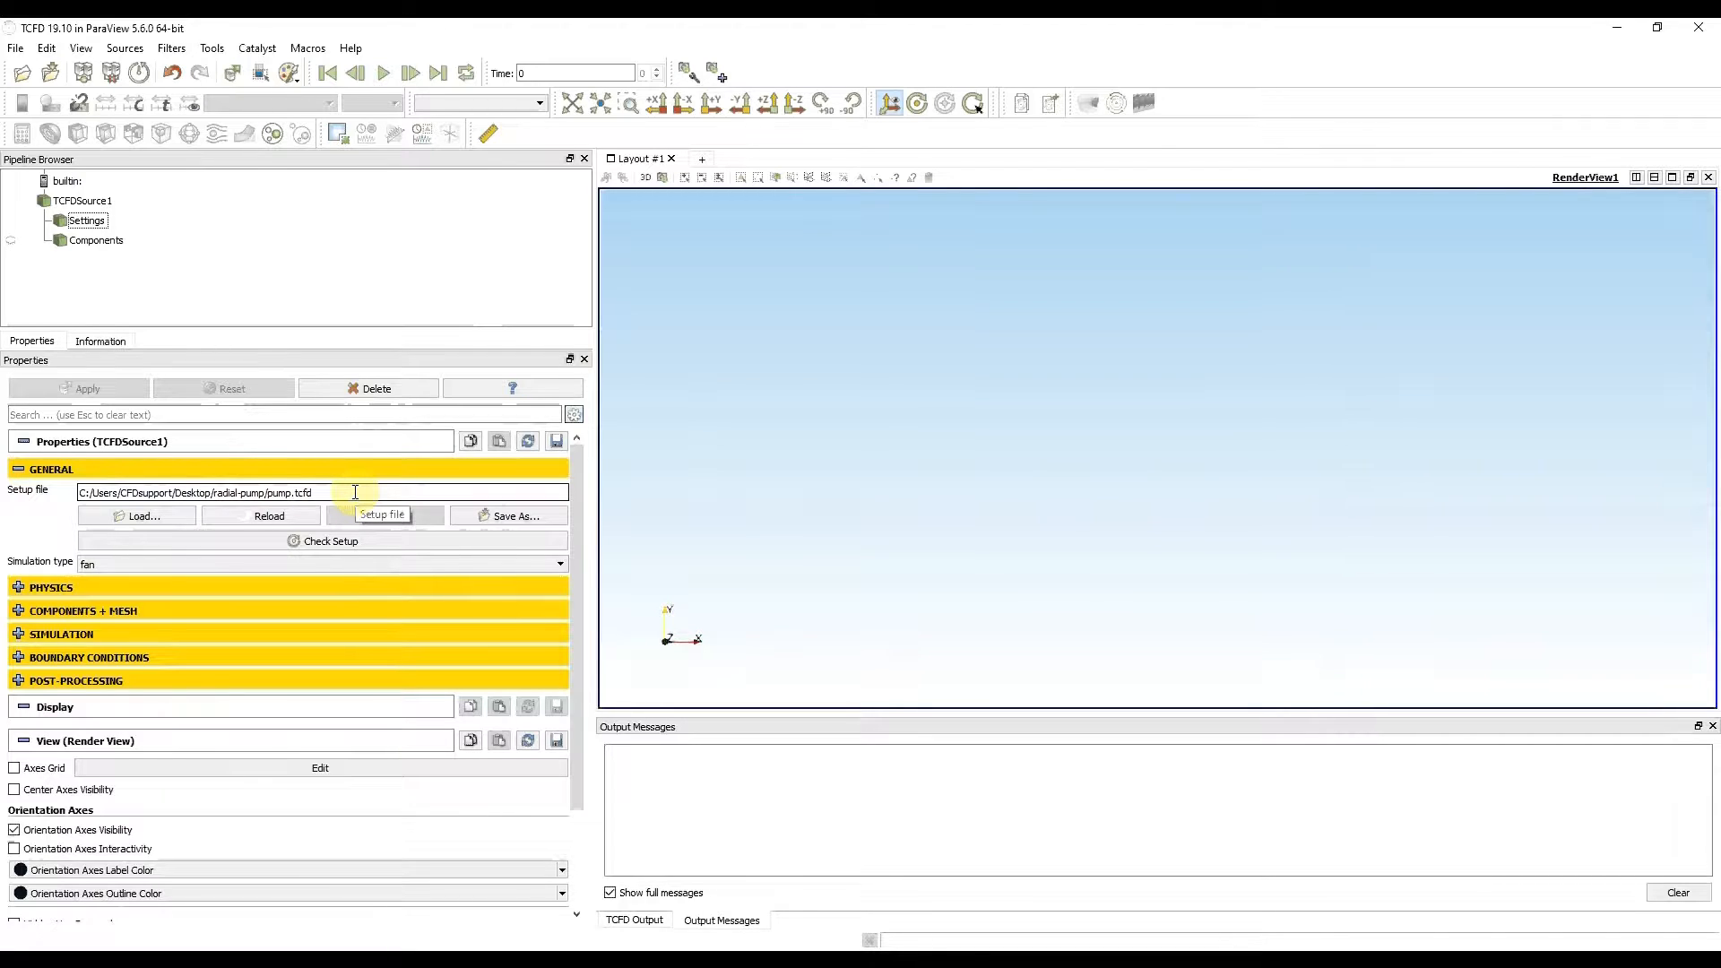
Set the simulation type to pump and apply the change
{"action": "left_click", "coordinate": [447, 563]}
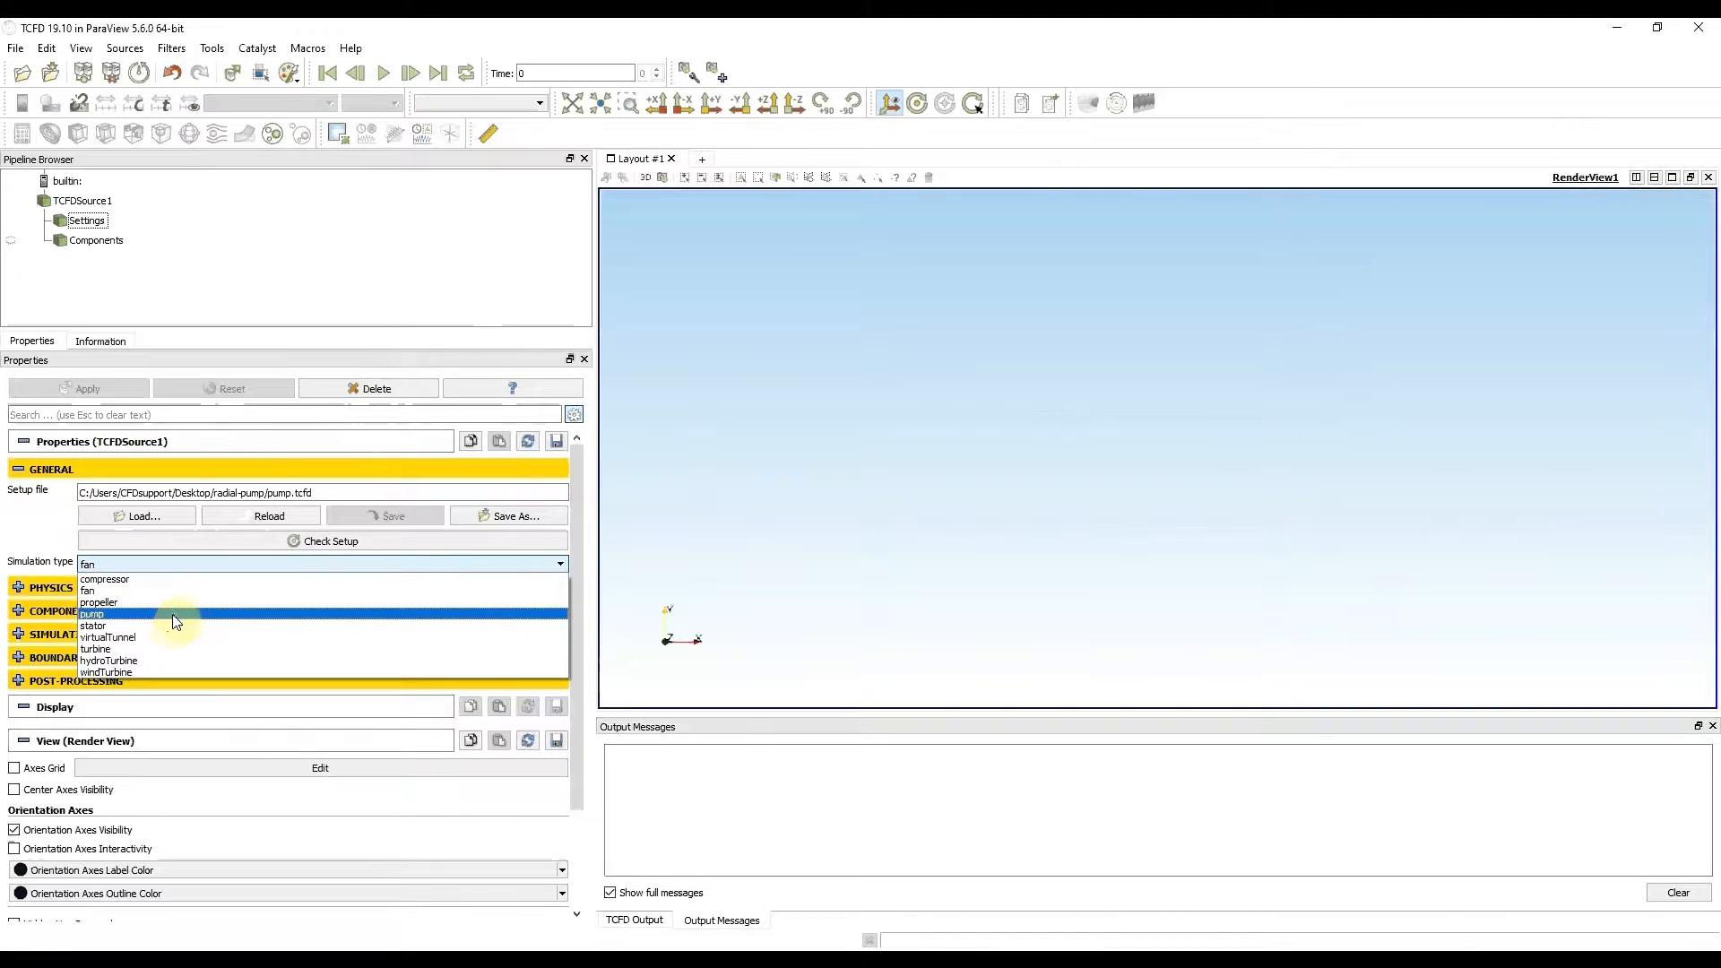
{"action": "left_click", "coordinate": [180, 615]}
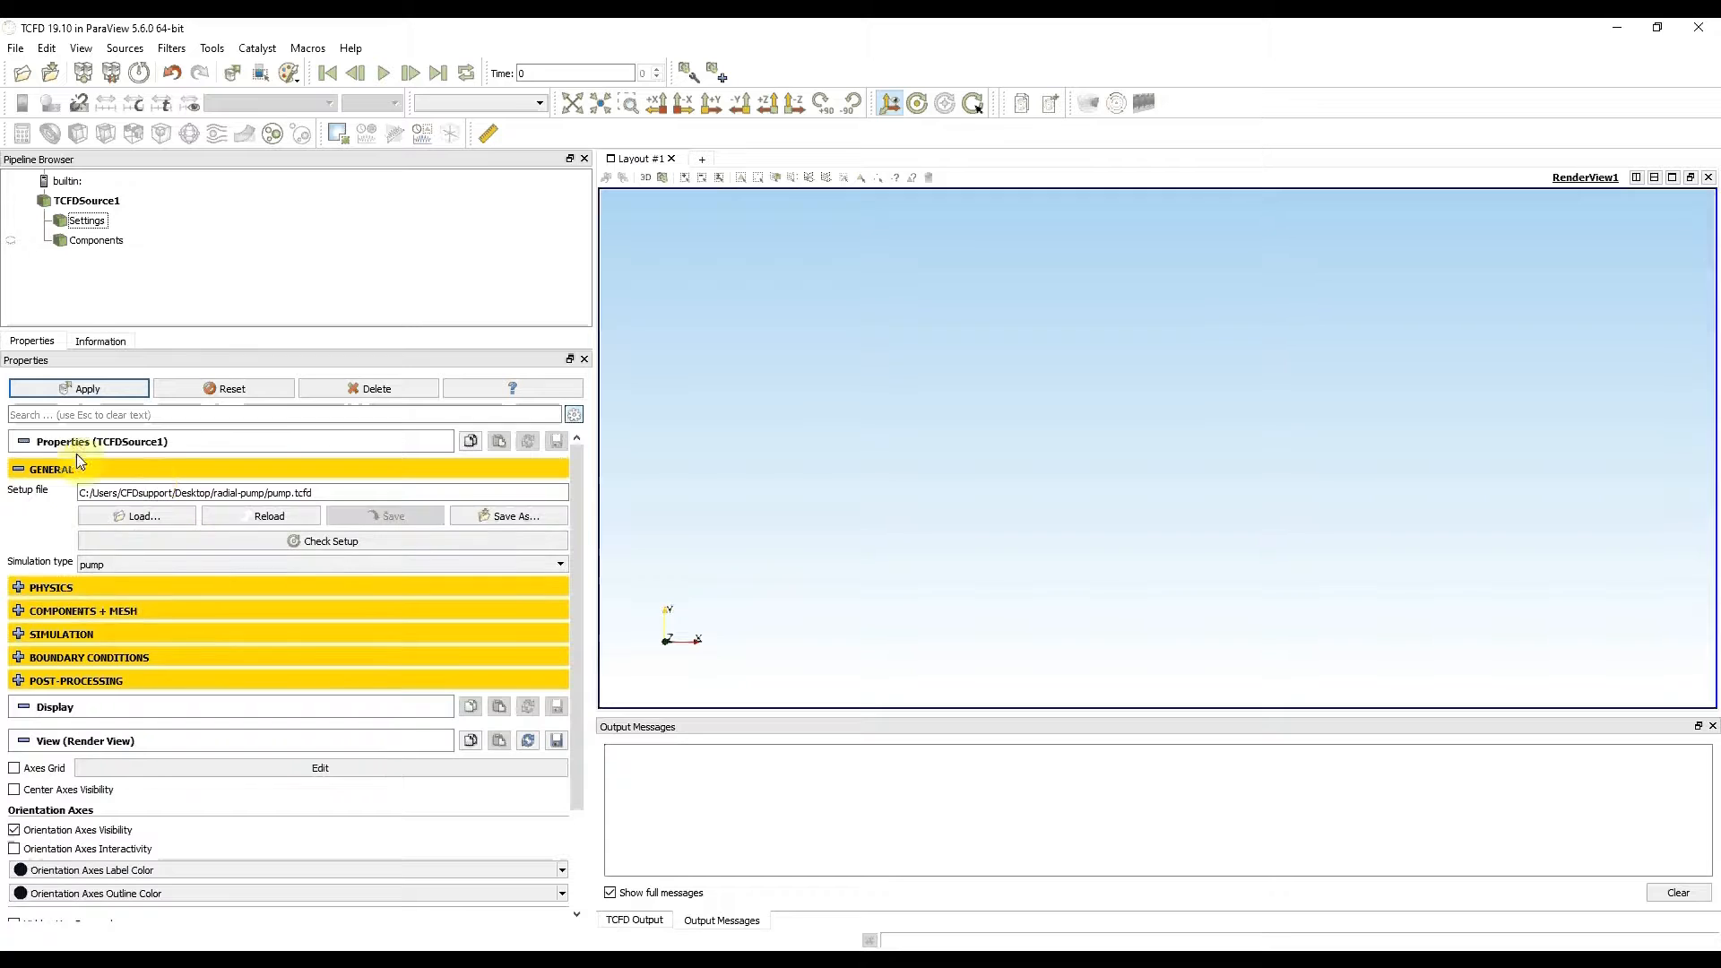
{"action": "left_click", "coordinate": [124, 389]}
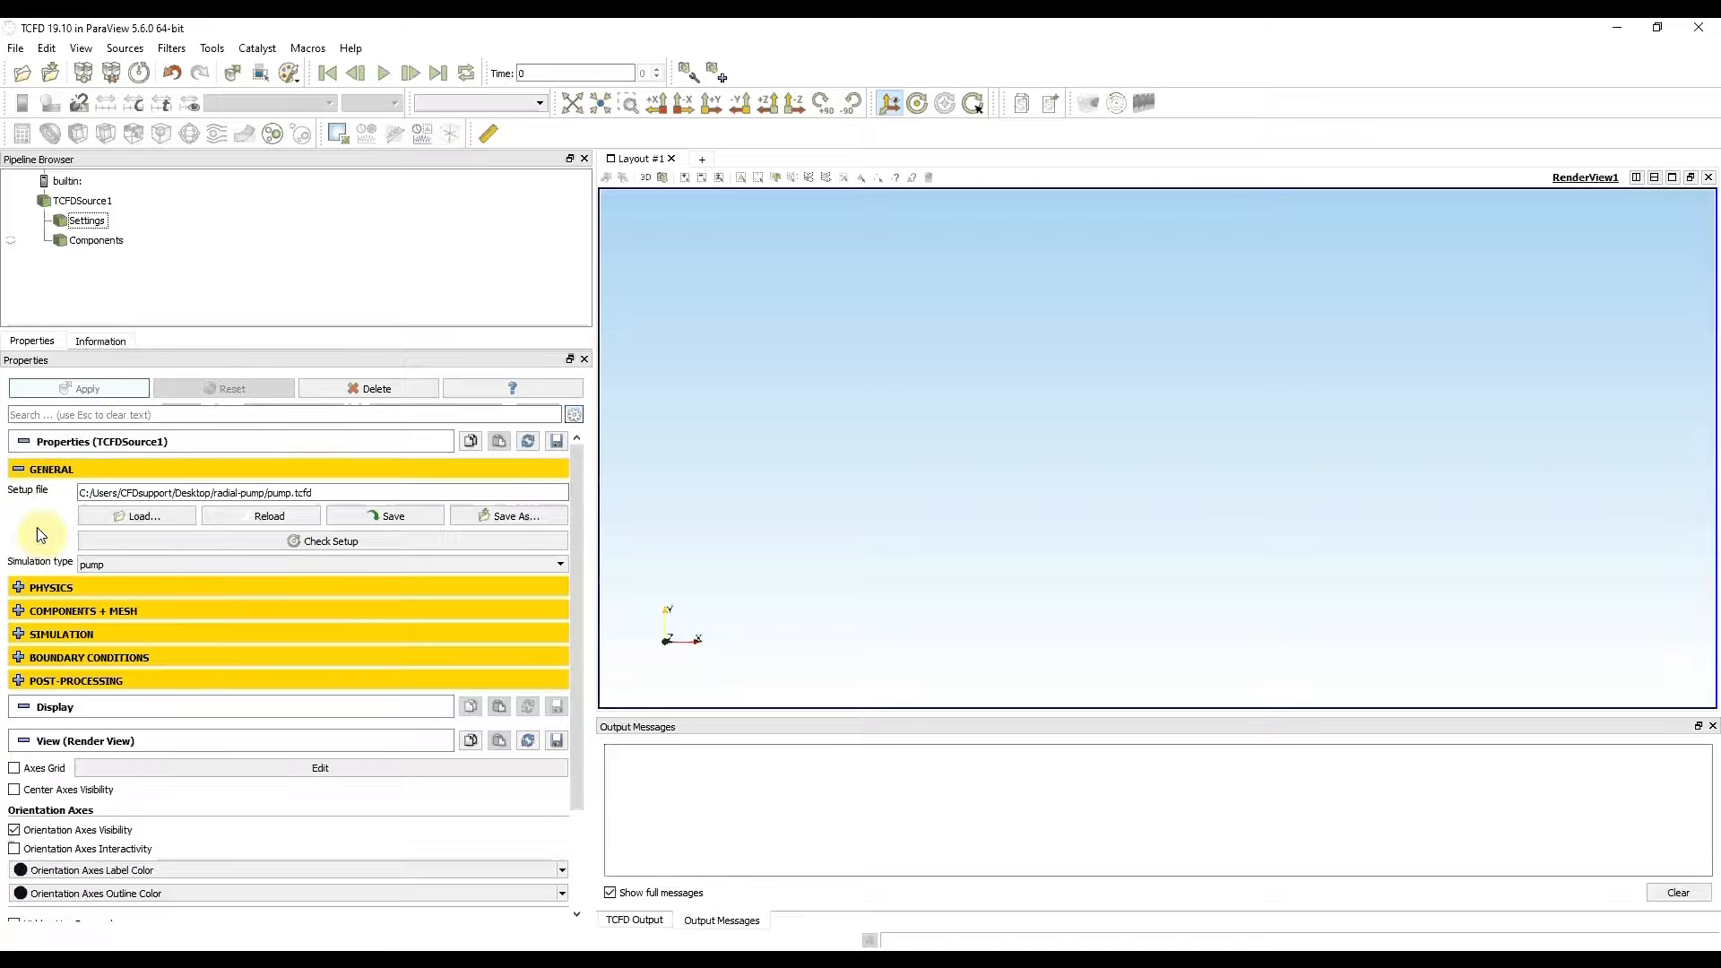
In the physics time management settings, set speedline 1 to 3 points for the steady state simulation
{"action": "left_click", "coordinate": [18, 587]}
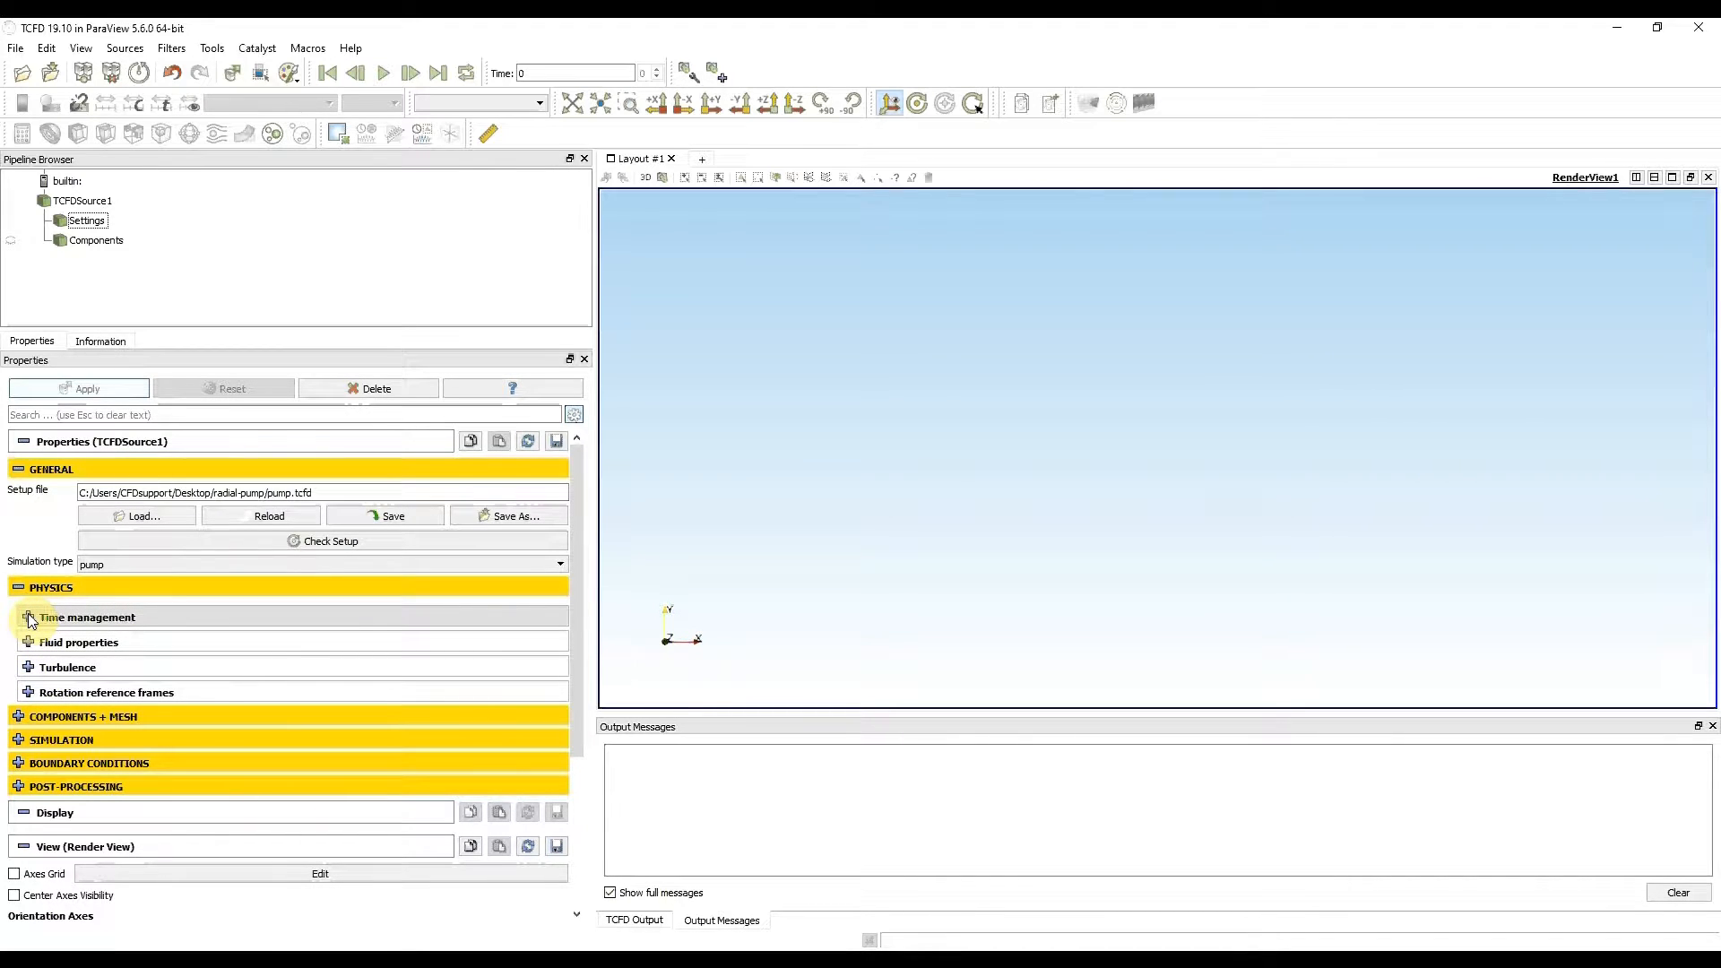
{"action": "left_click", "coordinate": [28, 617]}
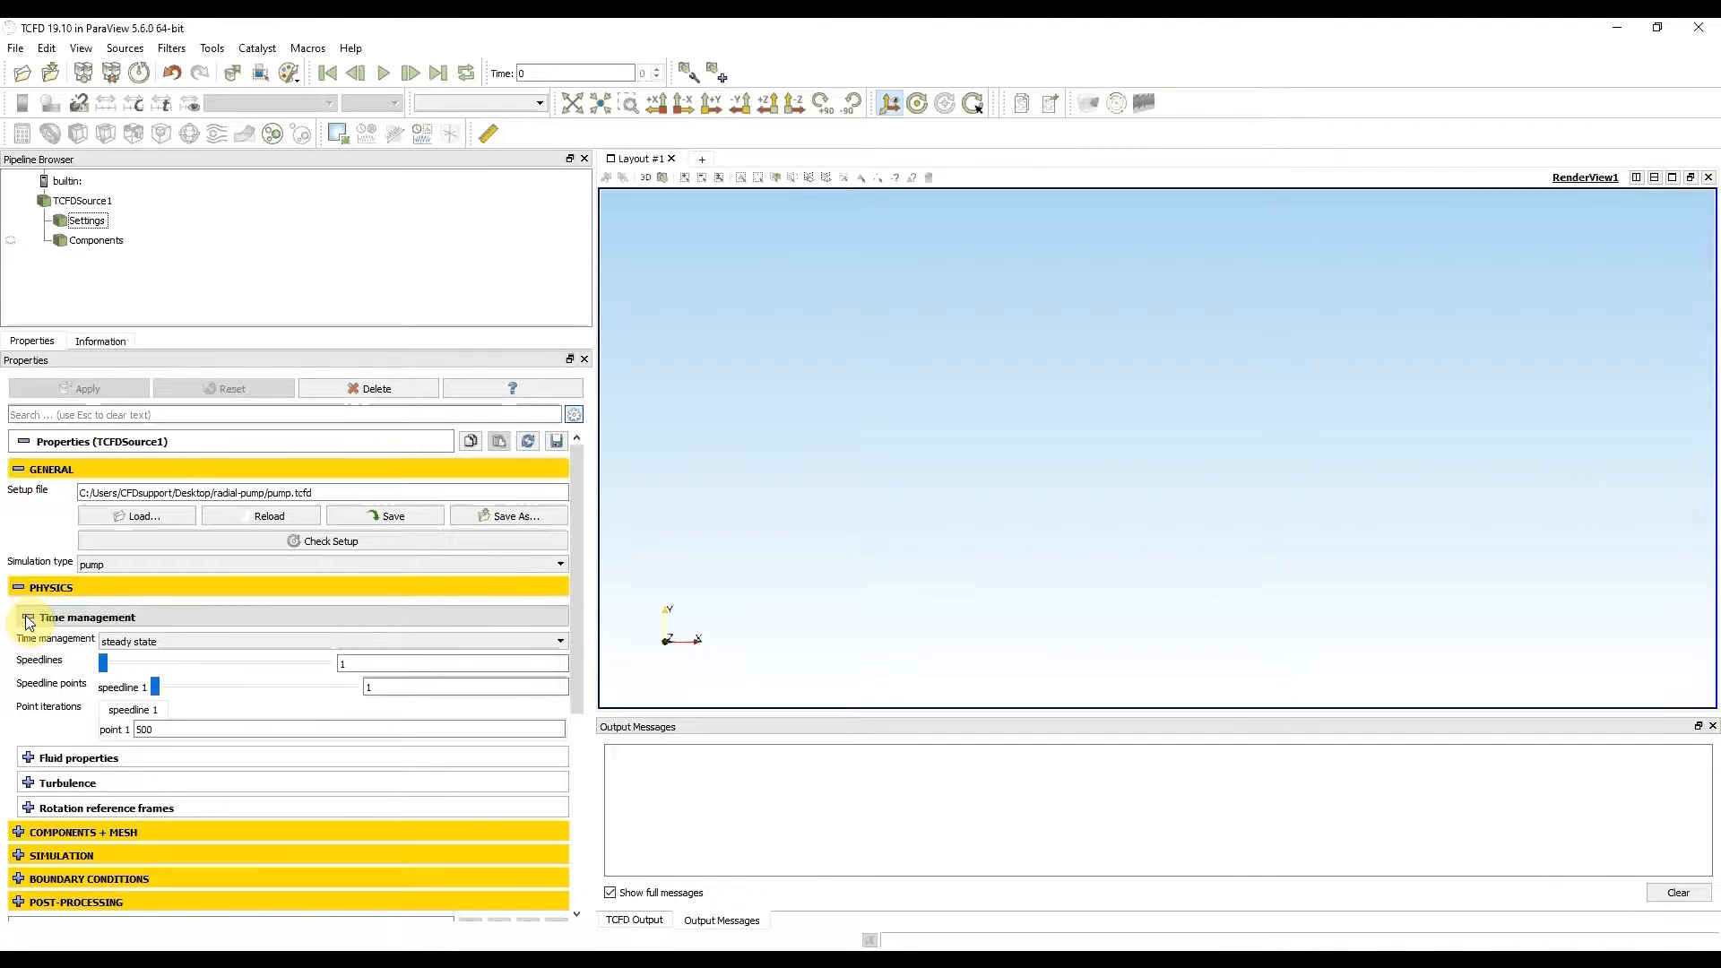
{"action": "left_click", "coordinate": [527, 641]}
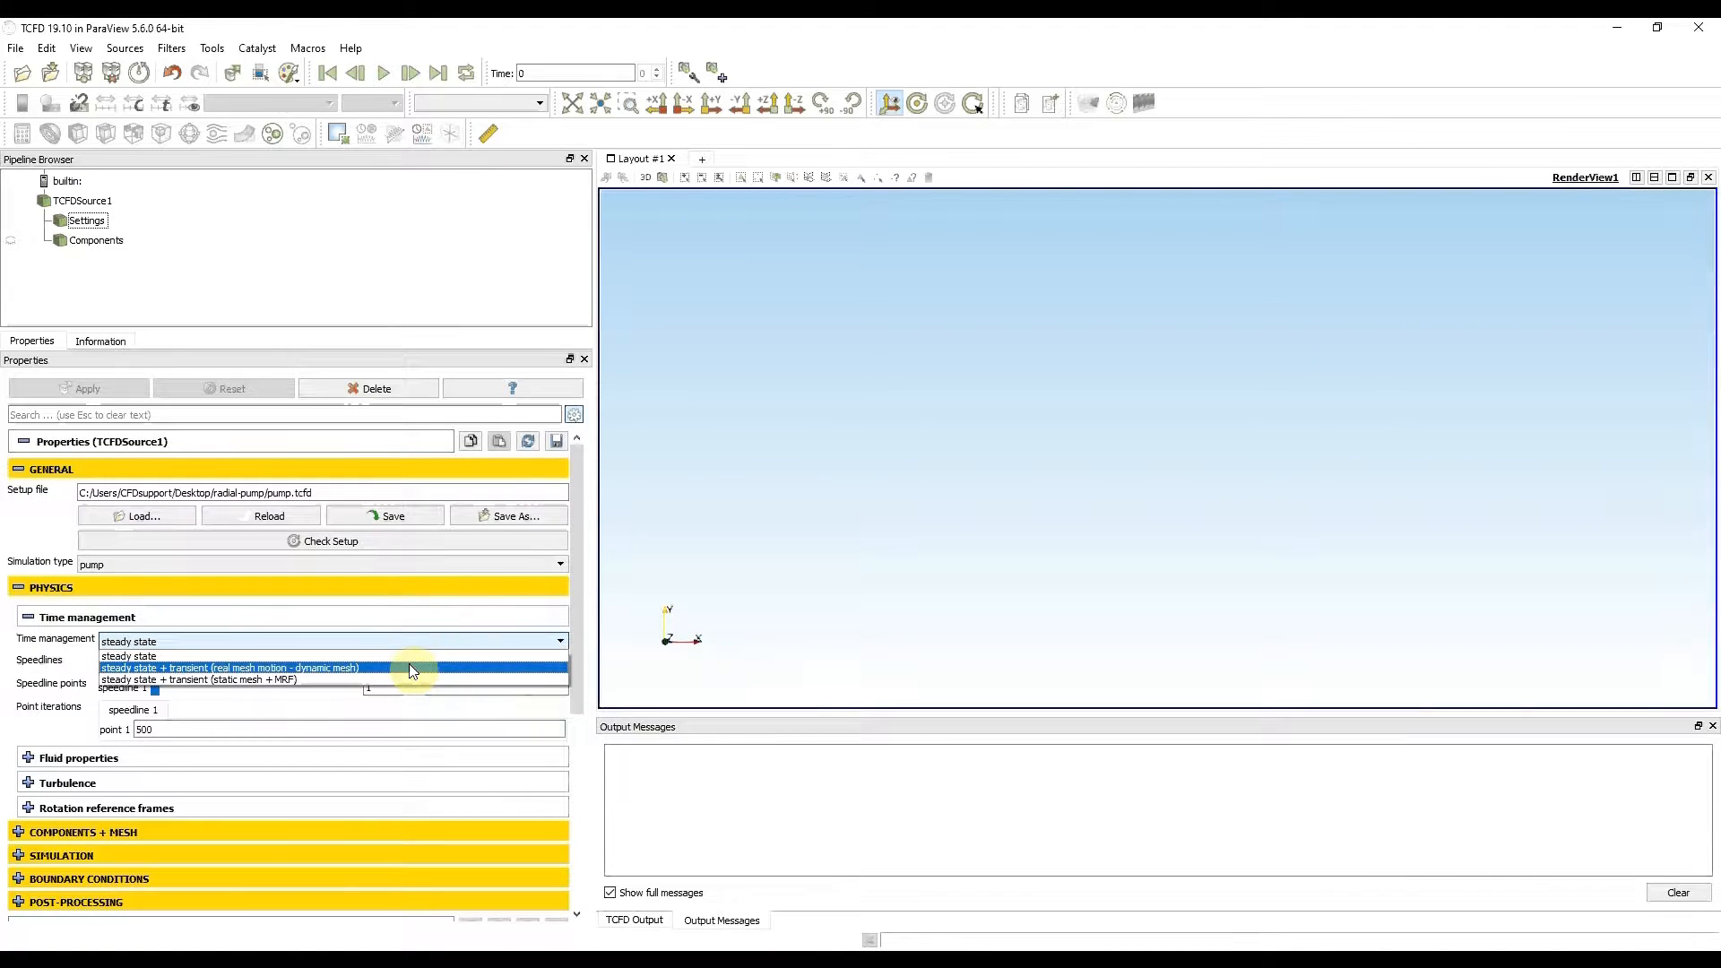
{"action": "left_click", "coordinate": [427, 637]}
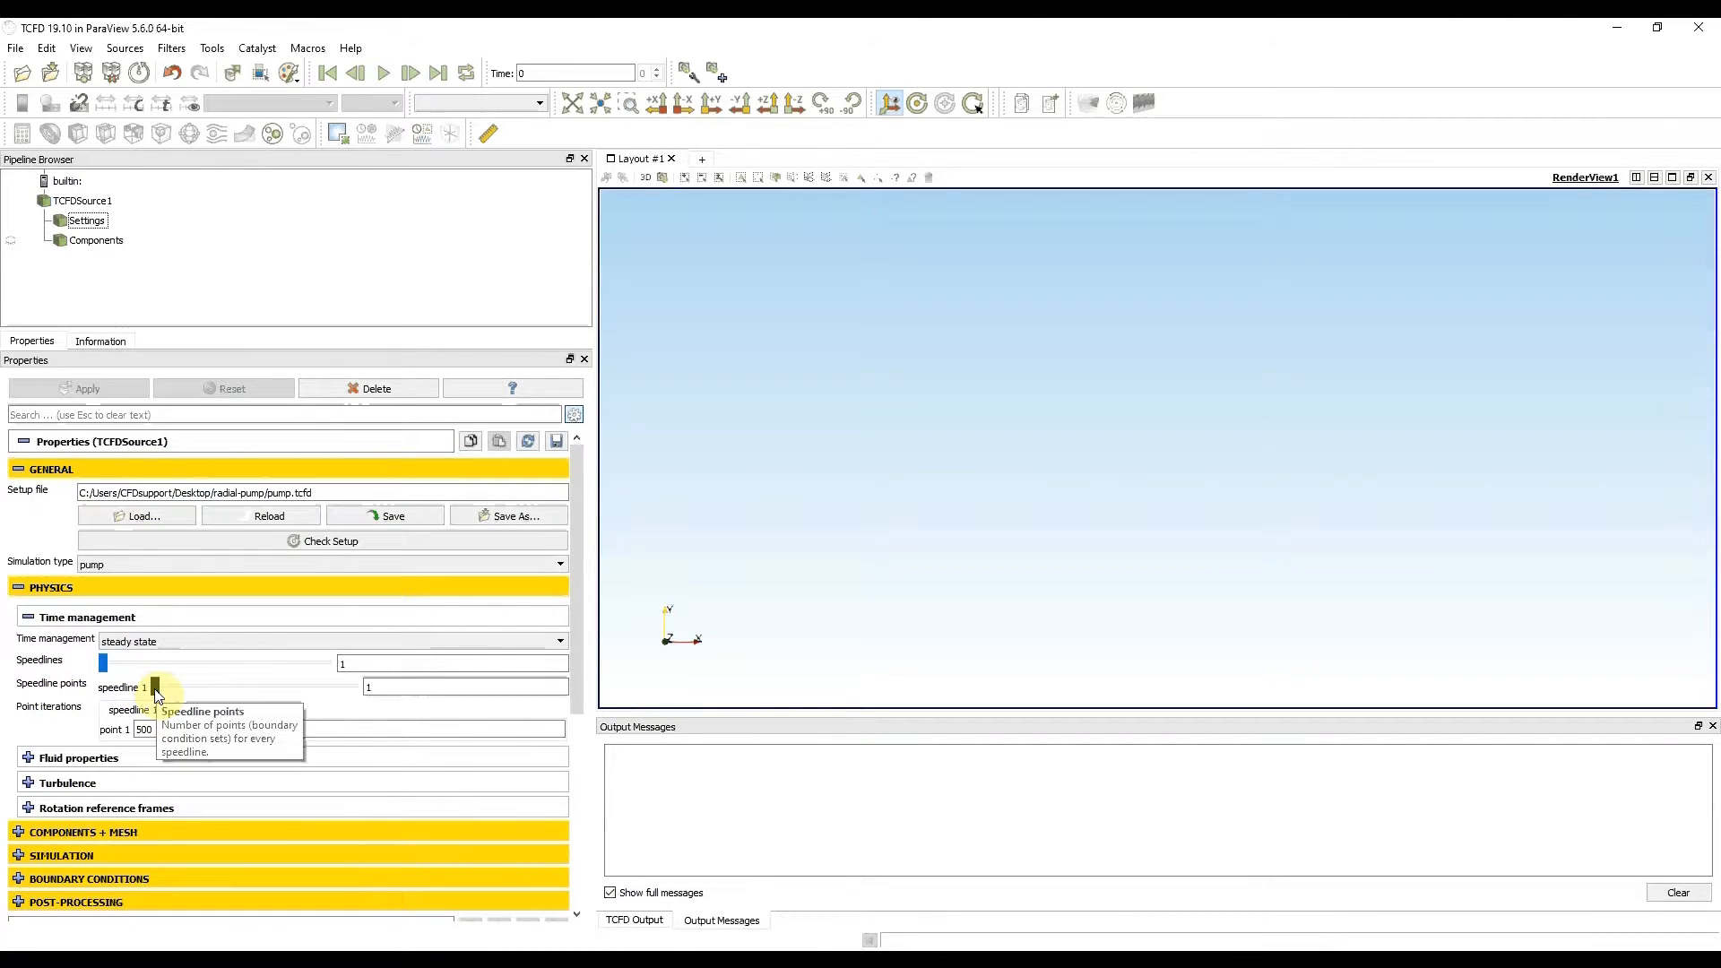
{"action": "left_click_drag", "start_coordinate": [156, 688], "coordinate": [199, 688]}
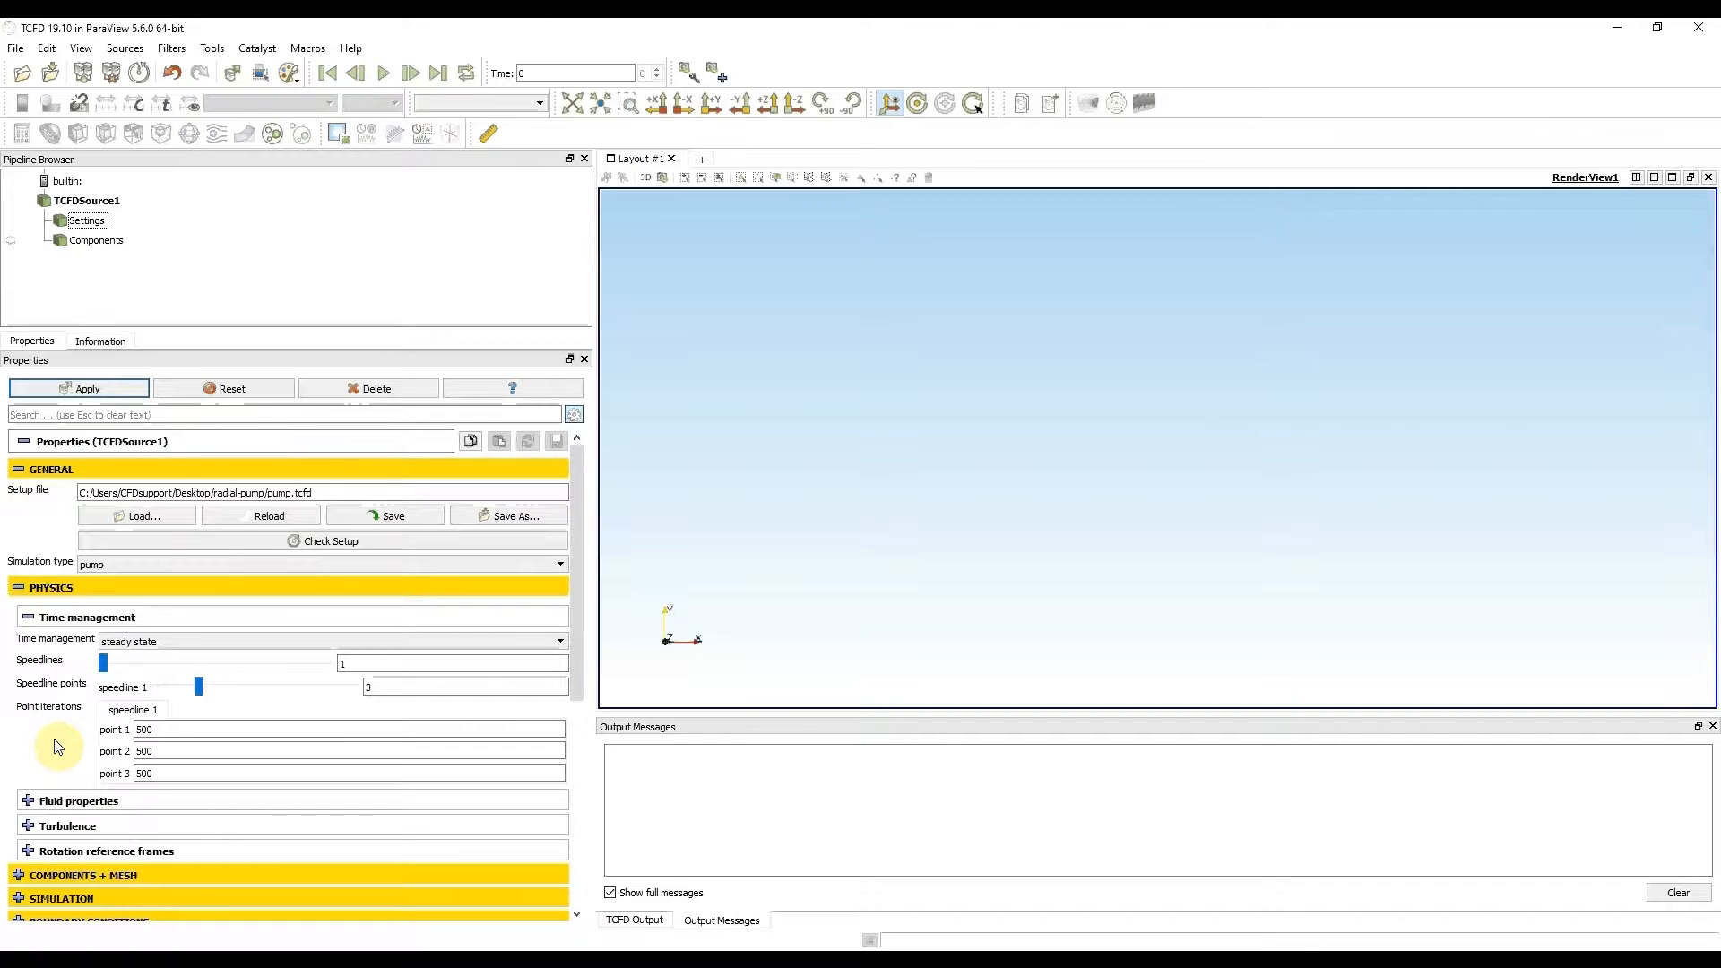
{"action": "left_click", "coordinate": [139, 729]}
{"action": "mouse_move", "coordinate": [66, 689]}
{"action": "left_click", "coordinate": [28, 617]}
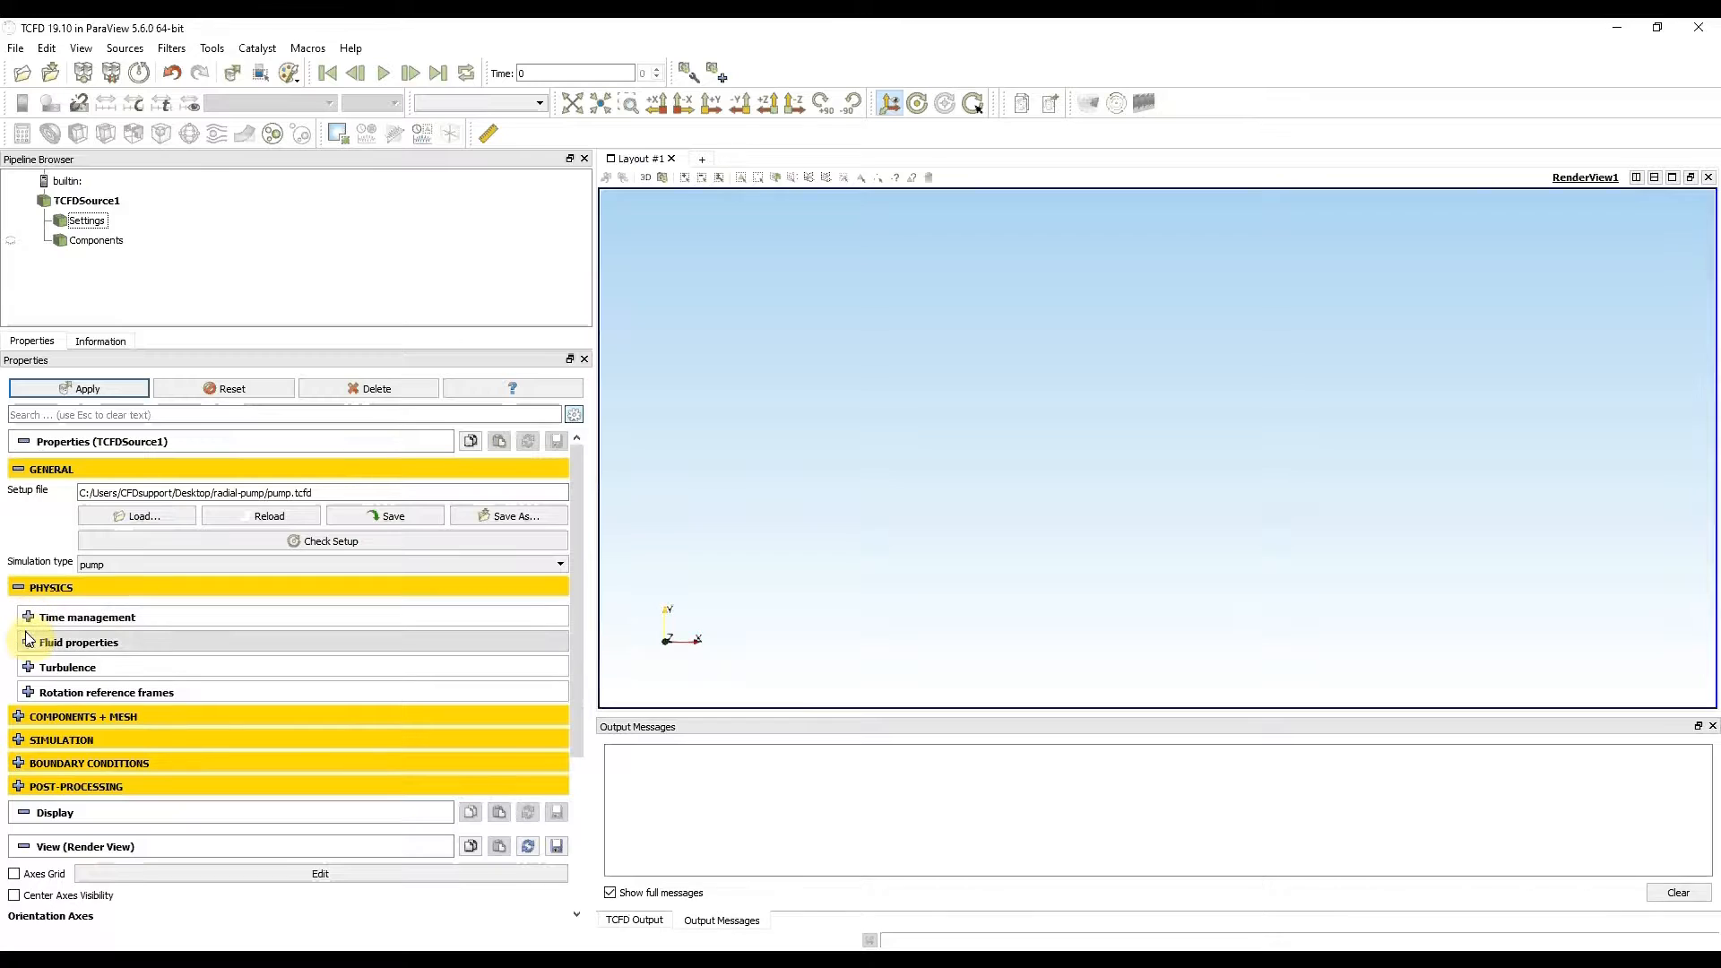
Review the physics fluid properties, including the reference pressure, and the turbulence model with its coefficients and wall treatment
{"action": "left_click", "coordinate": [28, 642]}
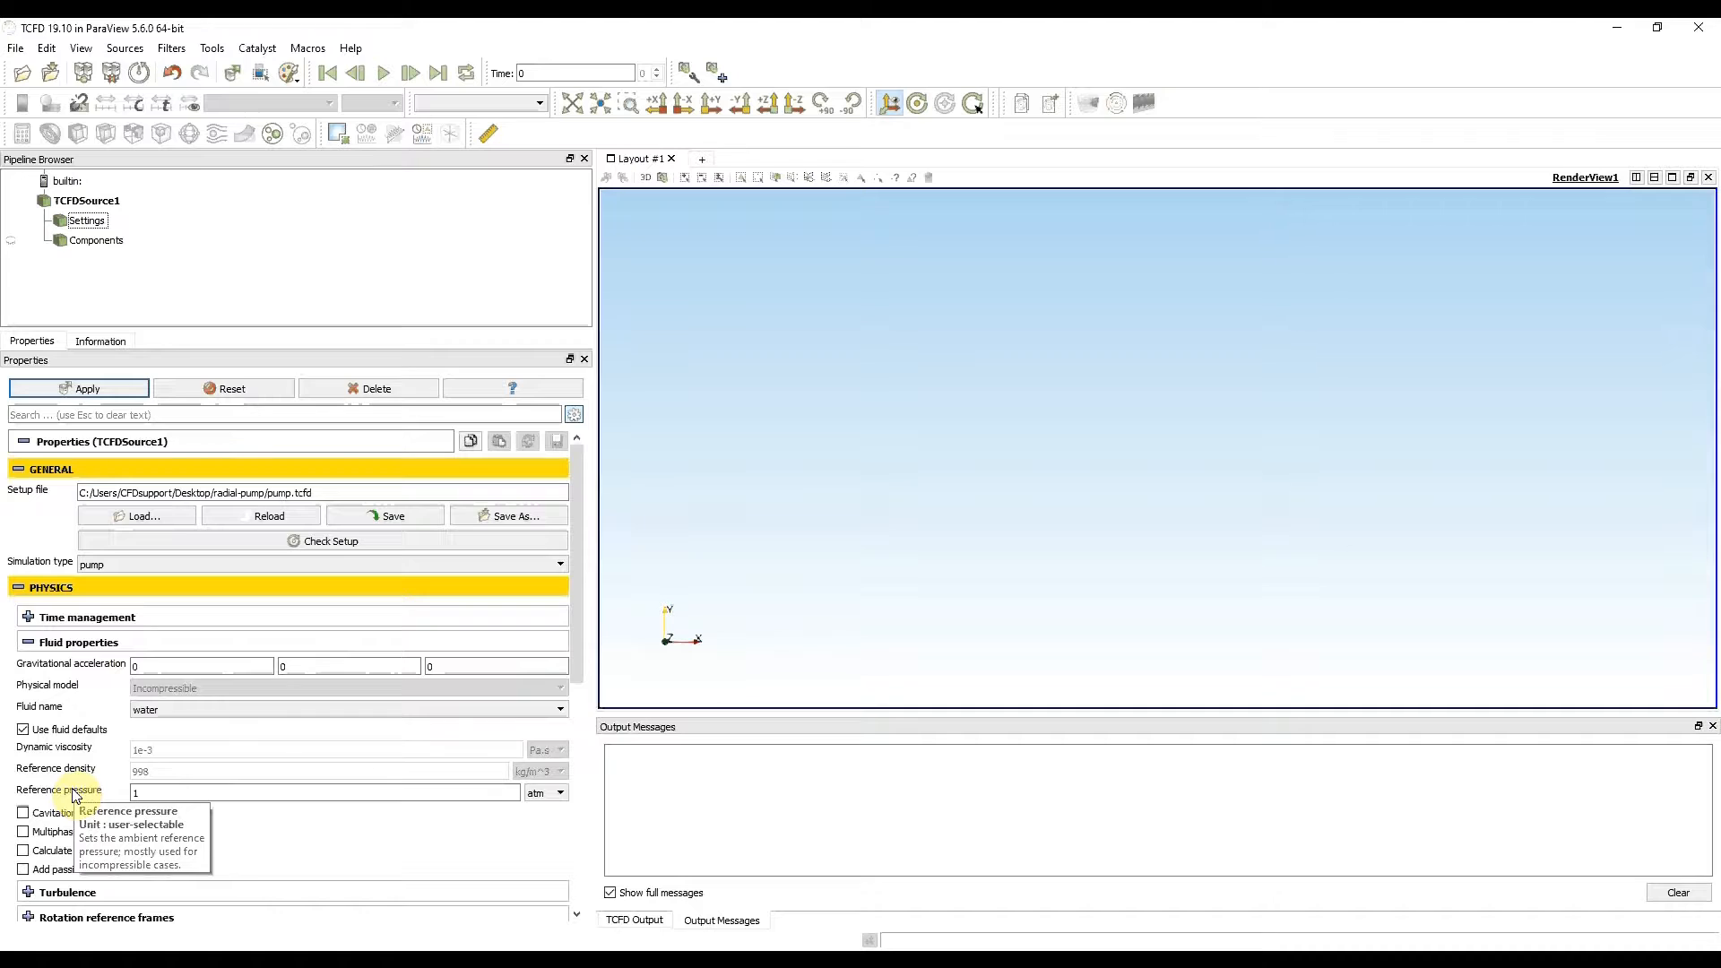
{"action": "left_click", "coordinate": [164, 792]}
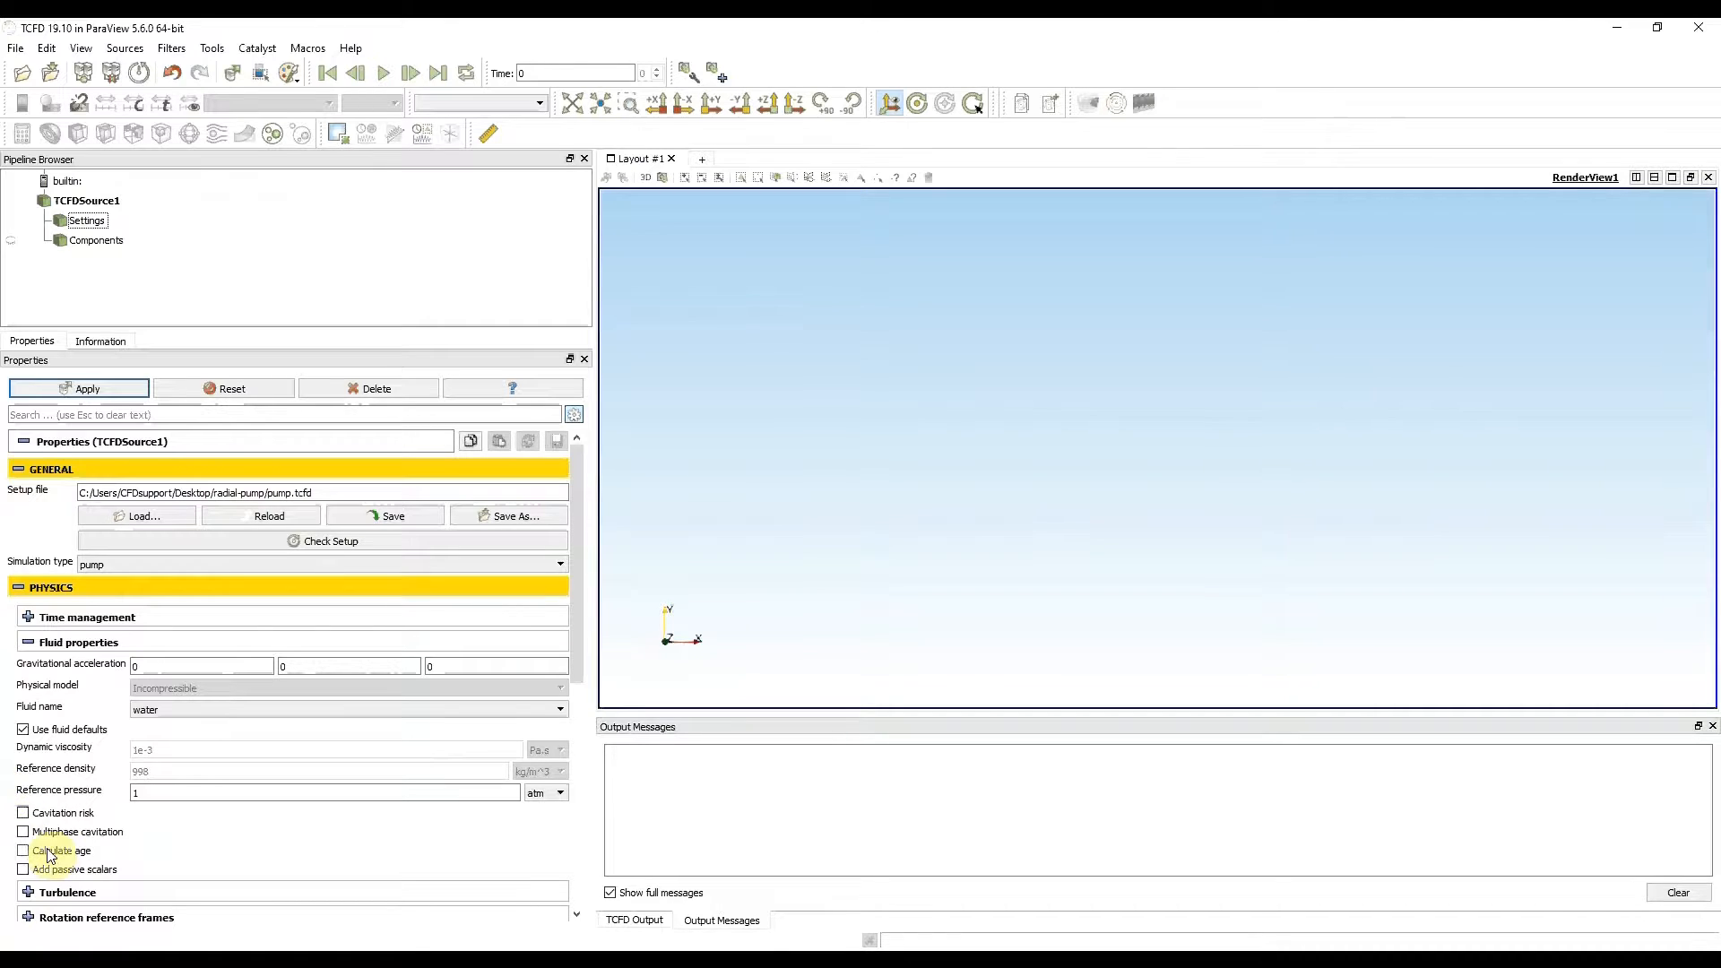
{"action": "left_click", "coordinate": [28, 643]}
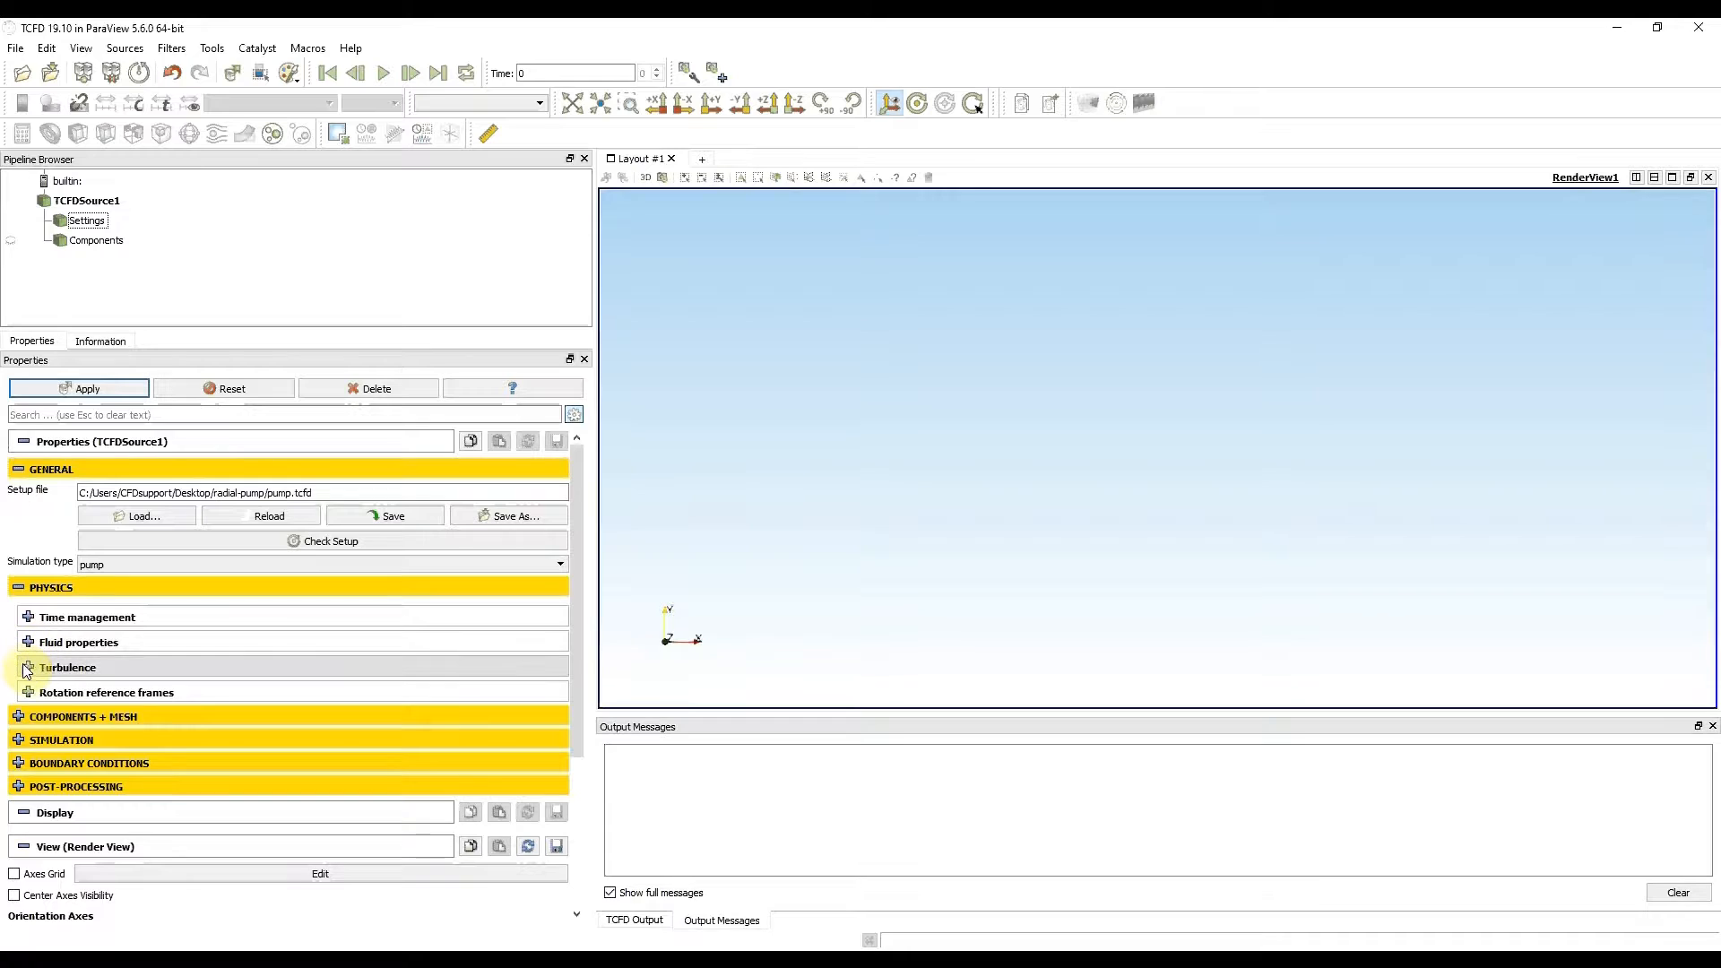
{"action": "left_click", "coordinate": [28, 668]}
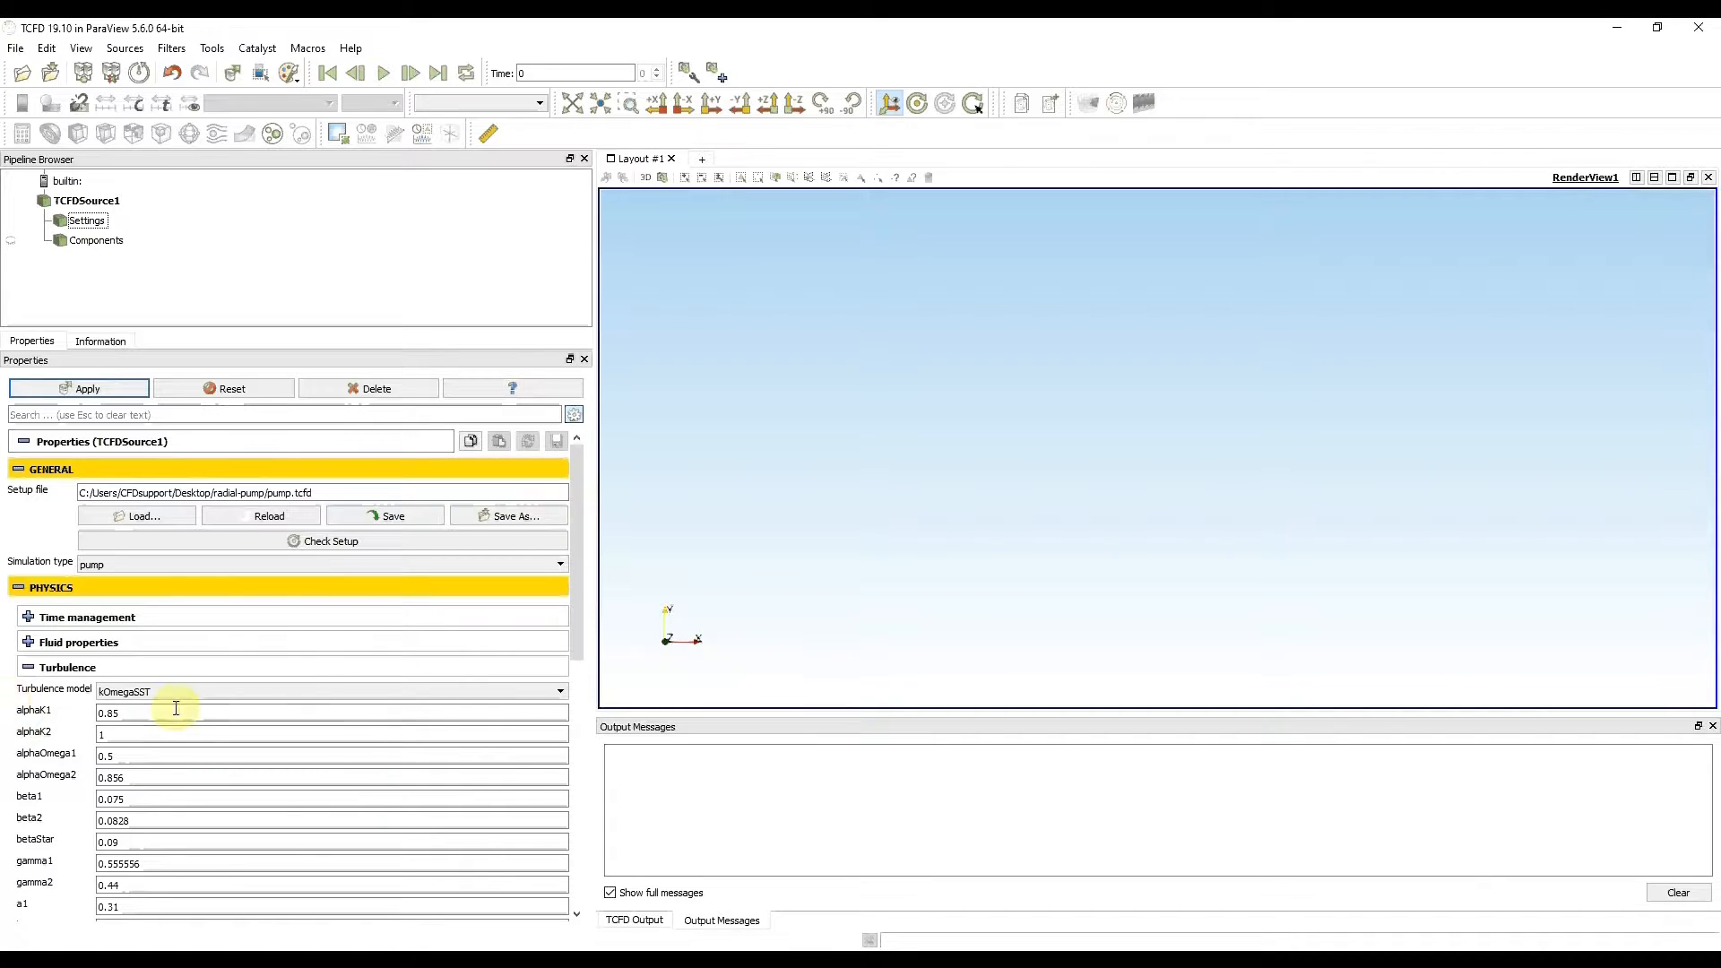
{"action": "scroll", "coordinate": [203, 703], "scroll_direction": "down", "scroll_amount": 3}
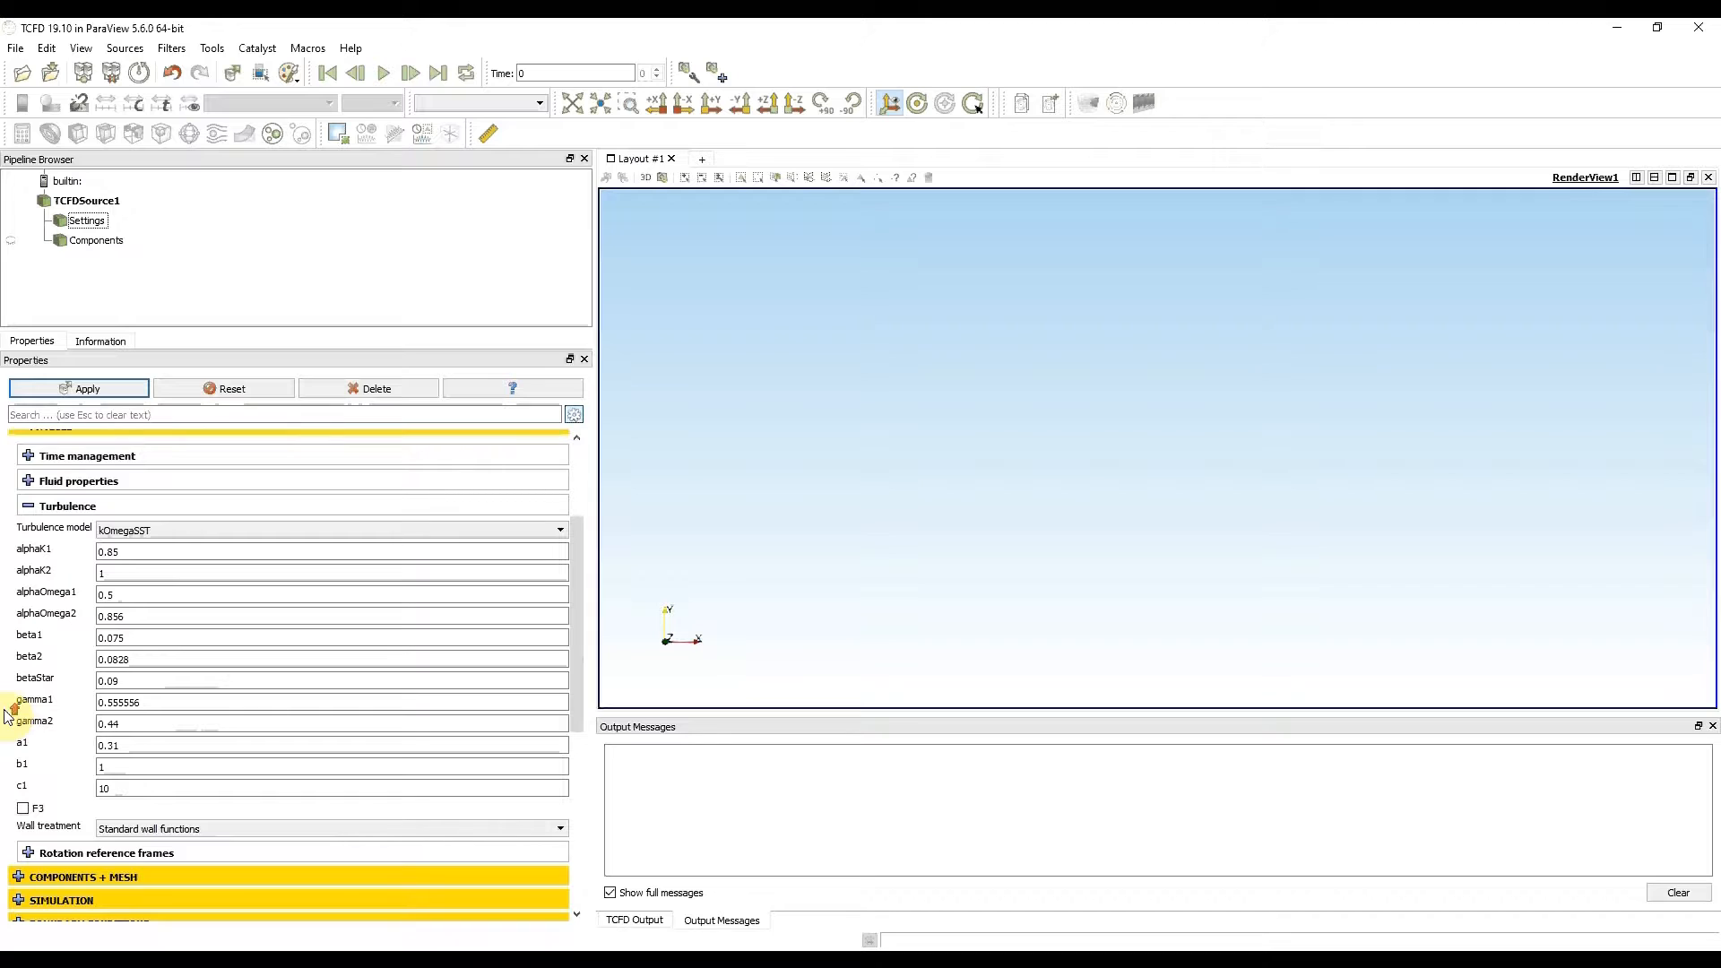
{"action": "left_click", "coordinate": [28, 508]}
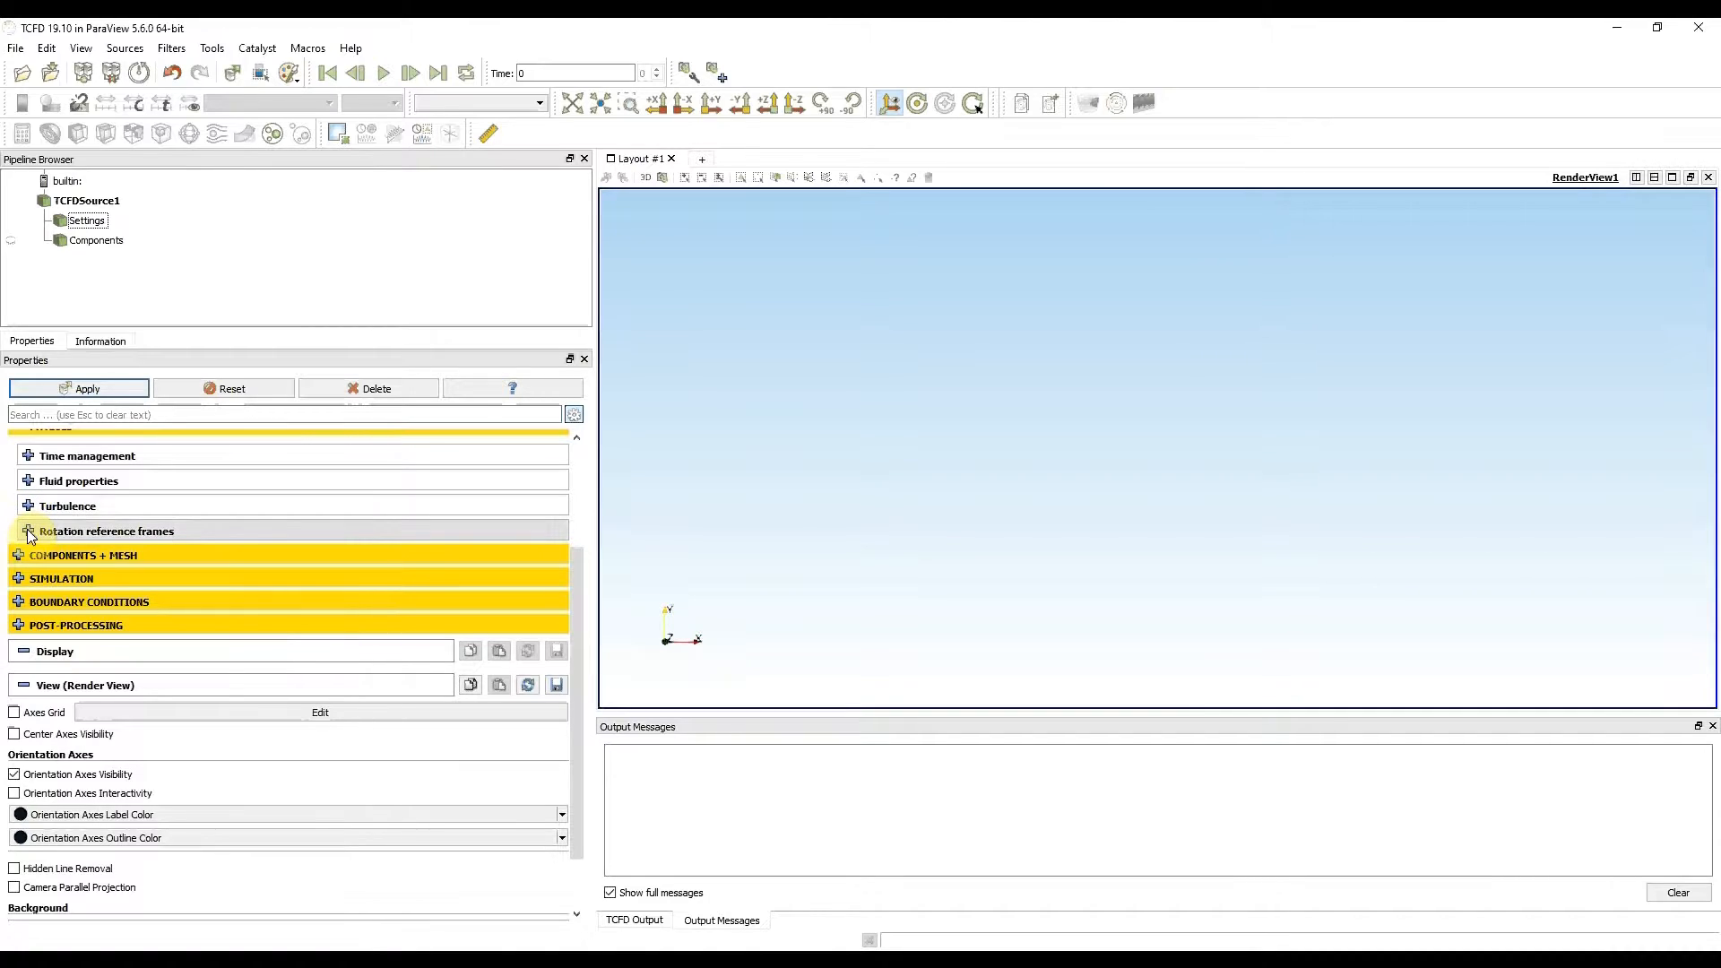
Set the speedline 1 rotation speed of the rotating reference frame (frame2) to 1770 RPM
{"action": "left_click", "coordinate": [28, 532]}
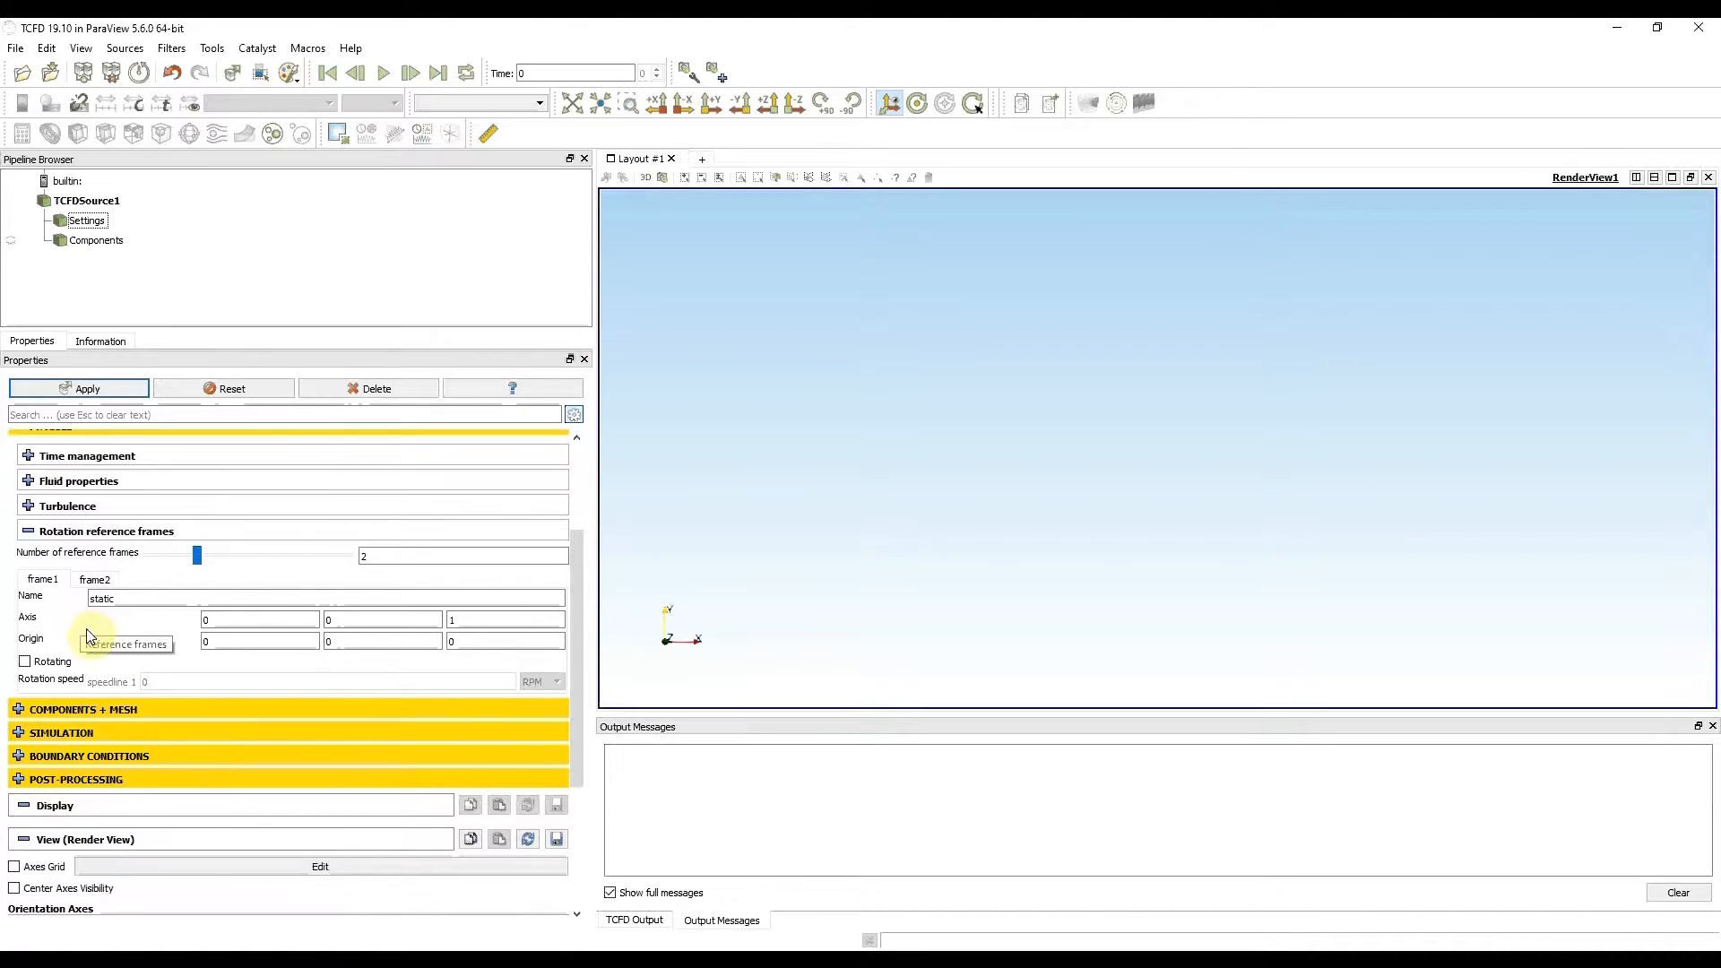
{"action": "left_click", "coordinate": [94, 580]}
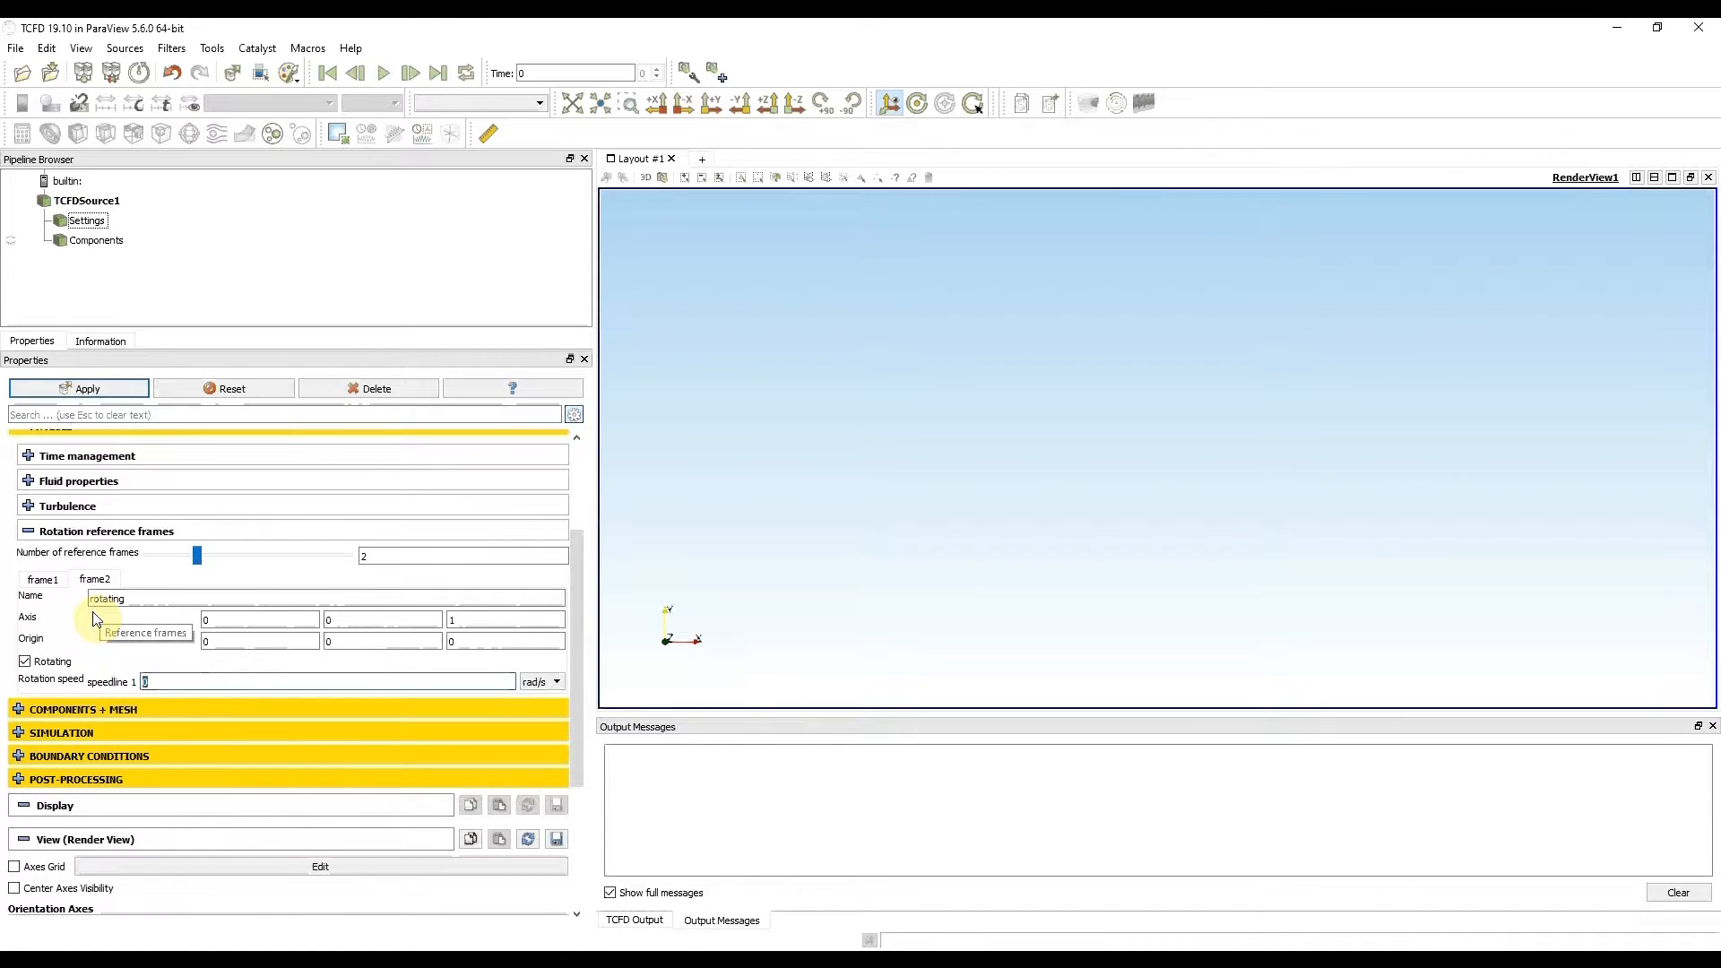
{"action": "type", "text": "1770"}
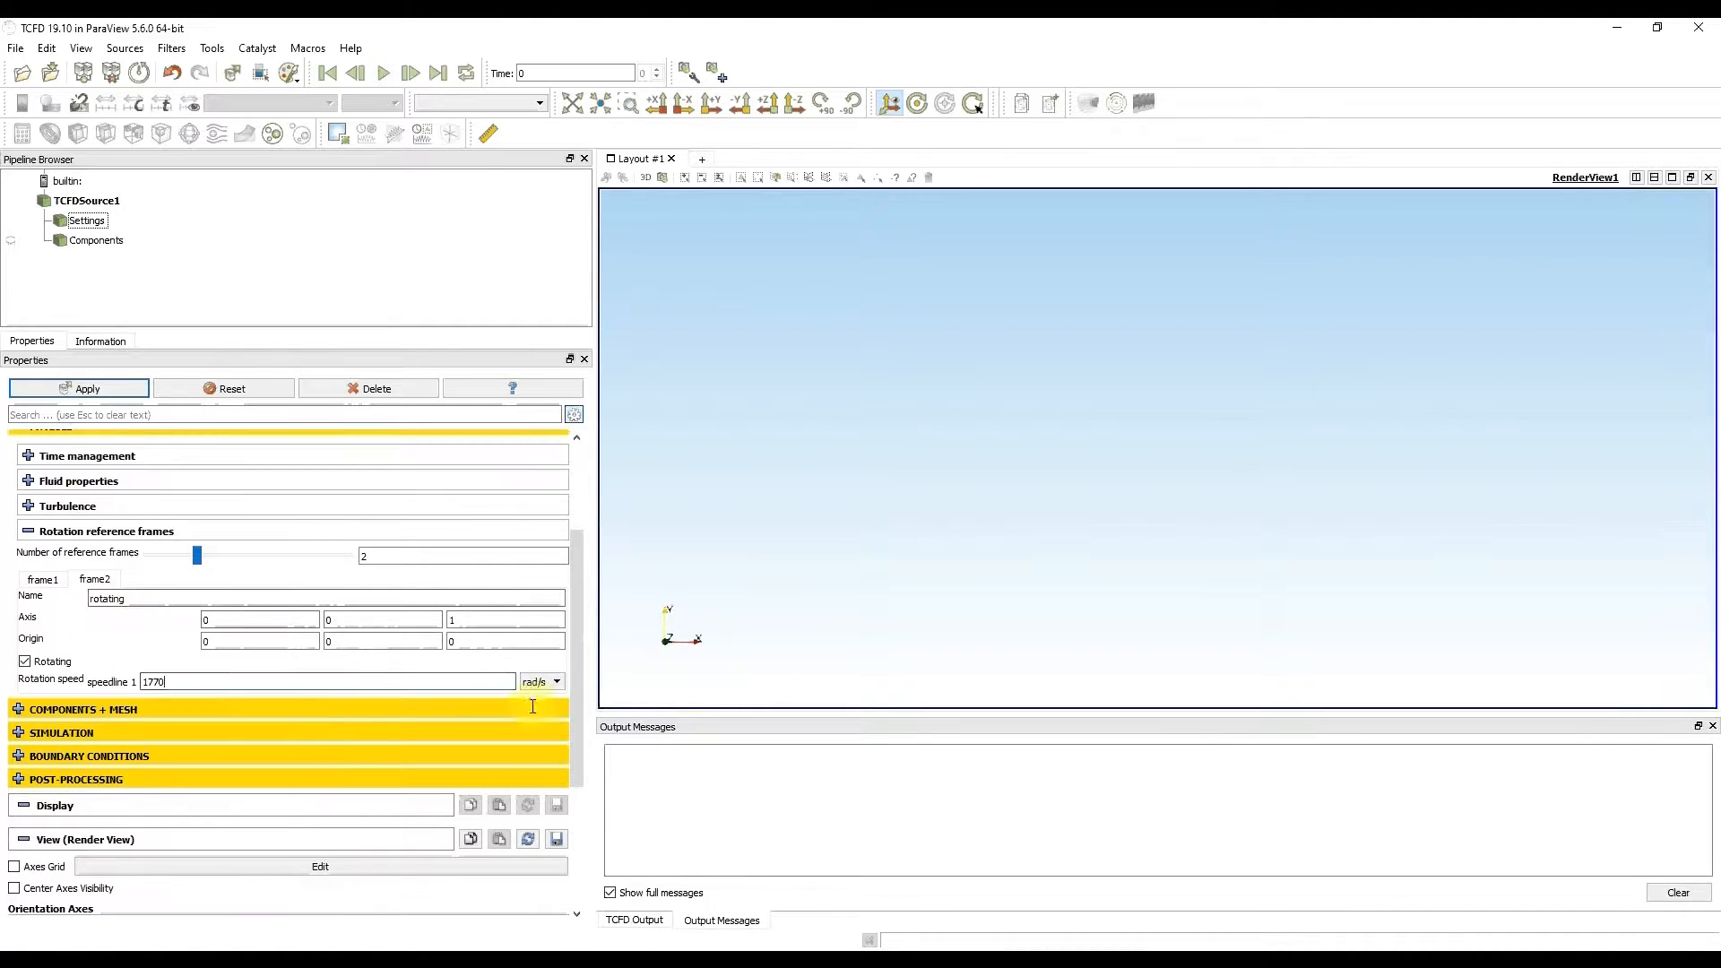
{"action": "left_click", "coordinate": [550, 682]}
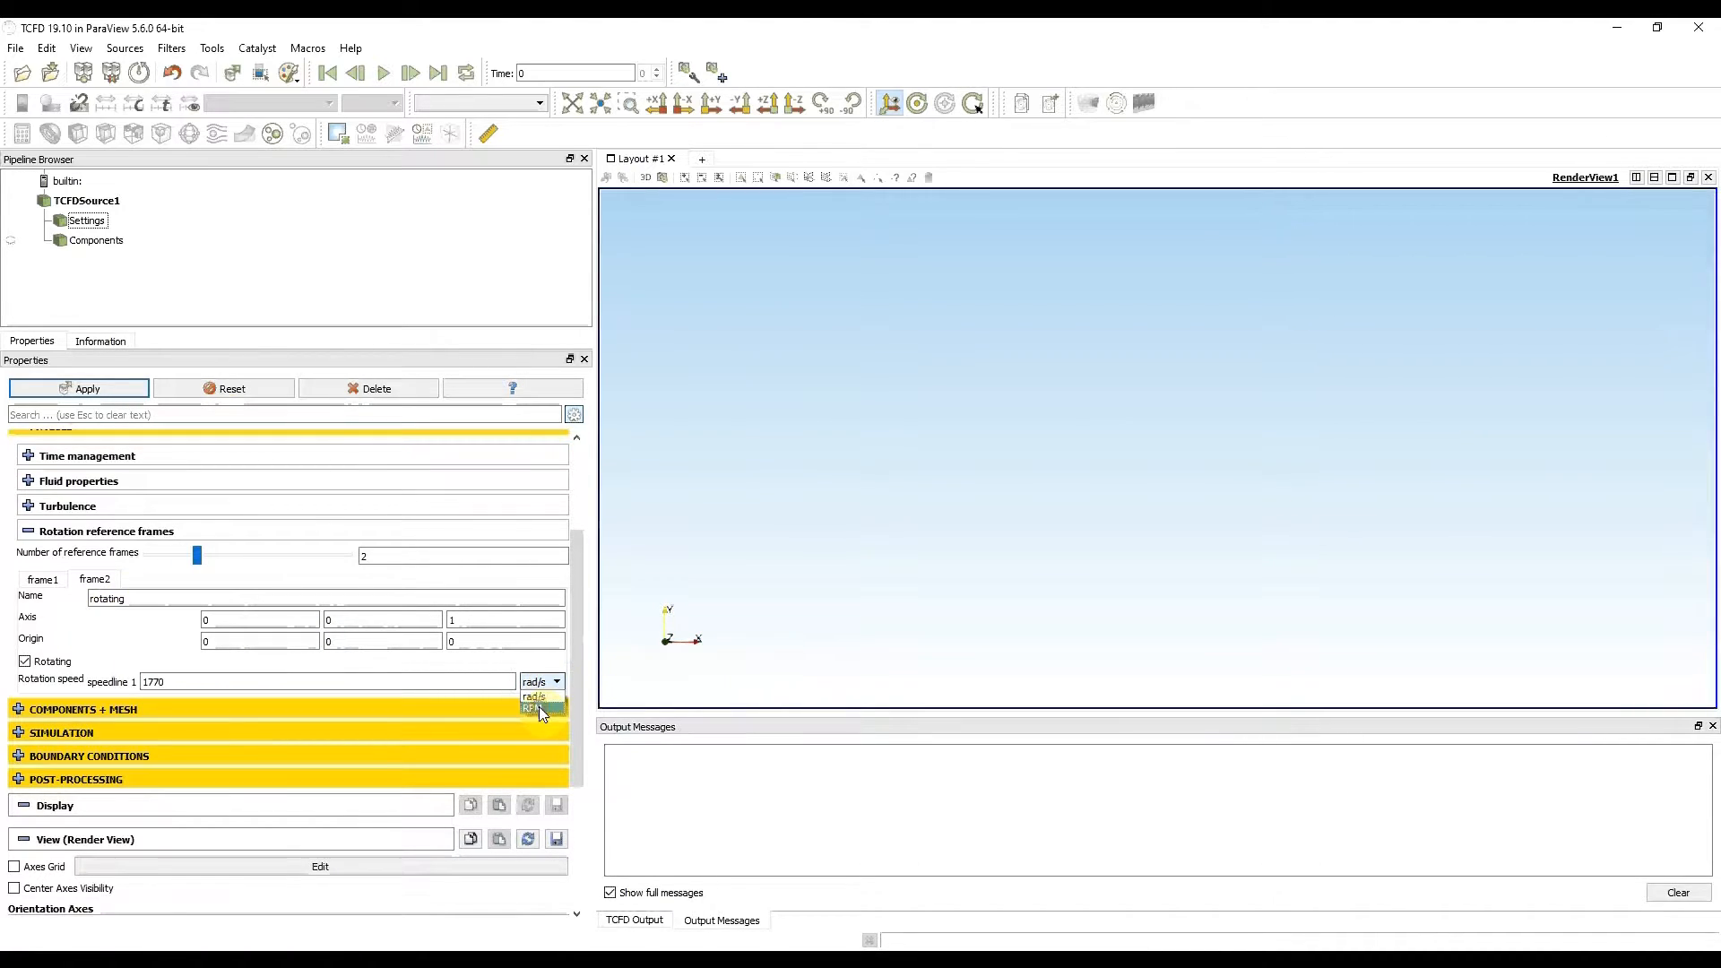
{"action": "left_click", "coordinate": [538, 707]}
{"action": "left_click", "coordinate": [28, 533]}
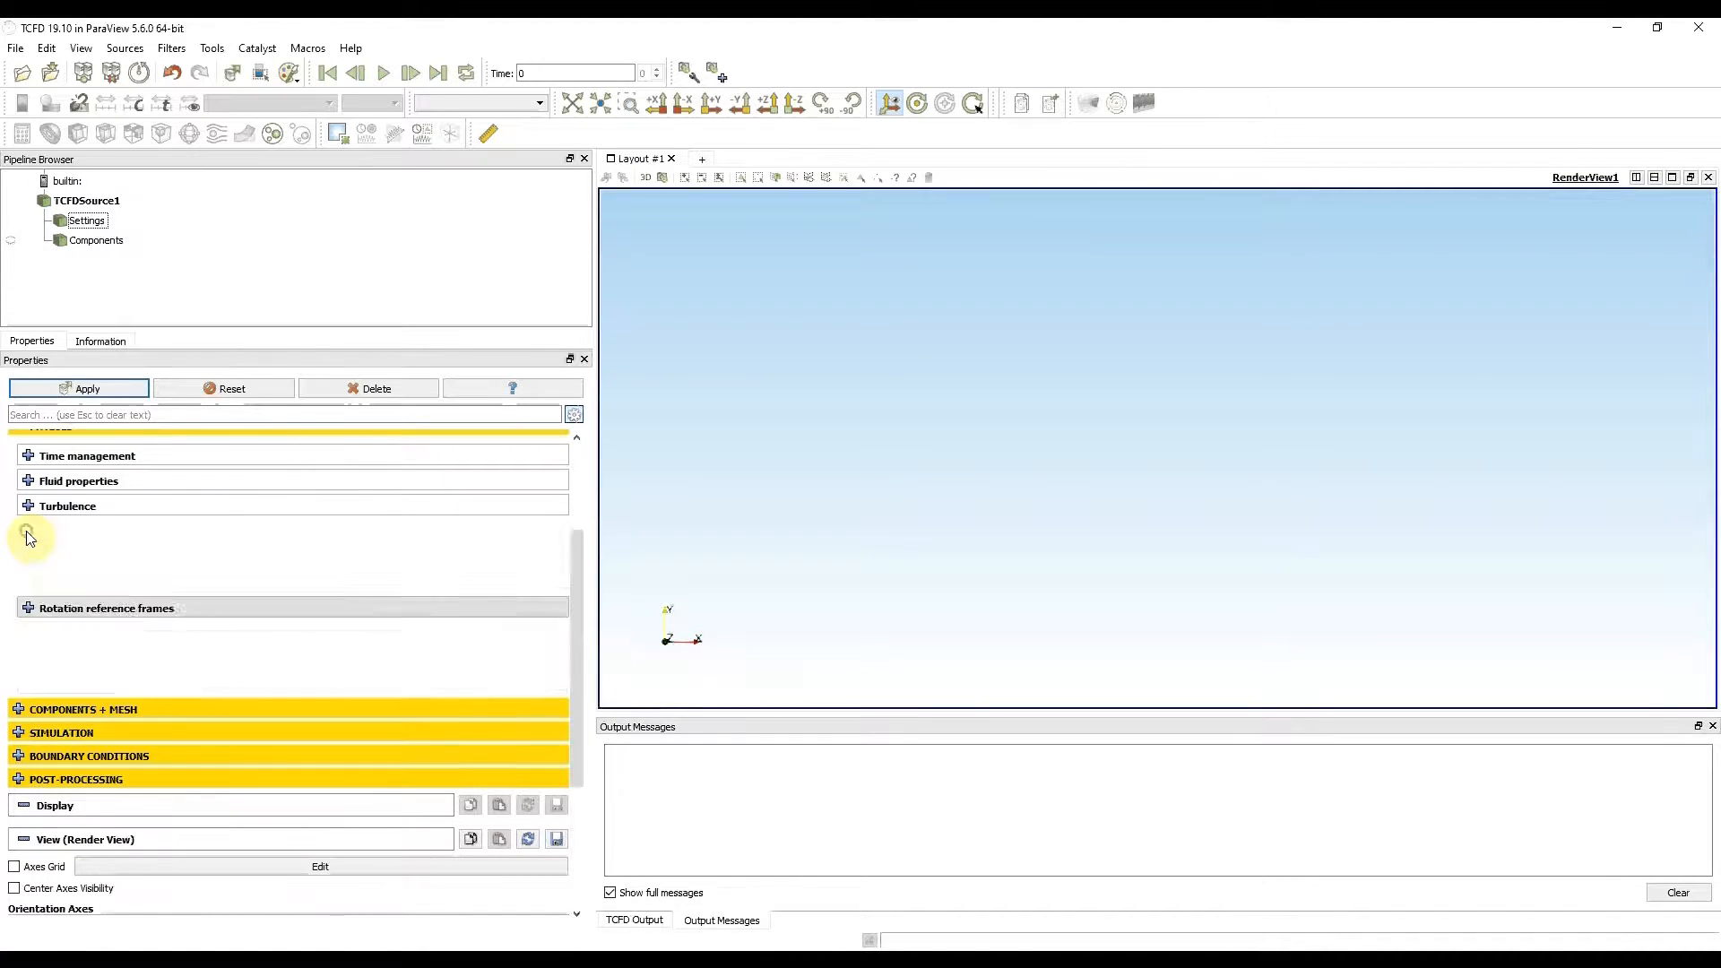
Apply the physics settings and save them to the existing setup file
{"action": "scroll", "coordinate": [28, 535], "scroll_direction": "up", "scroll_amount": 1}
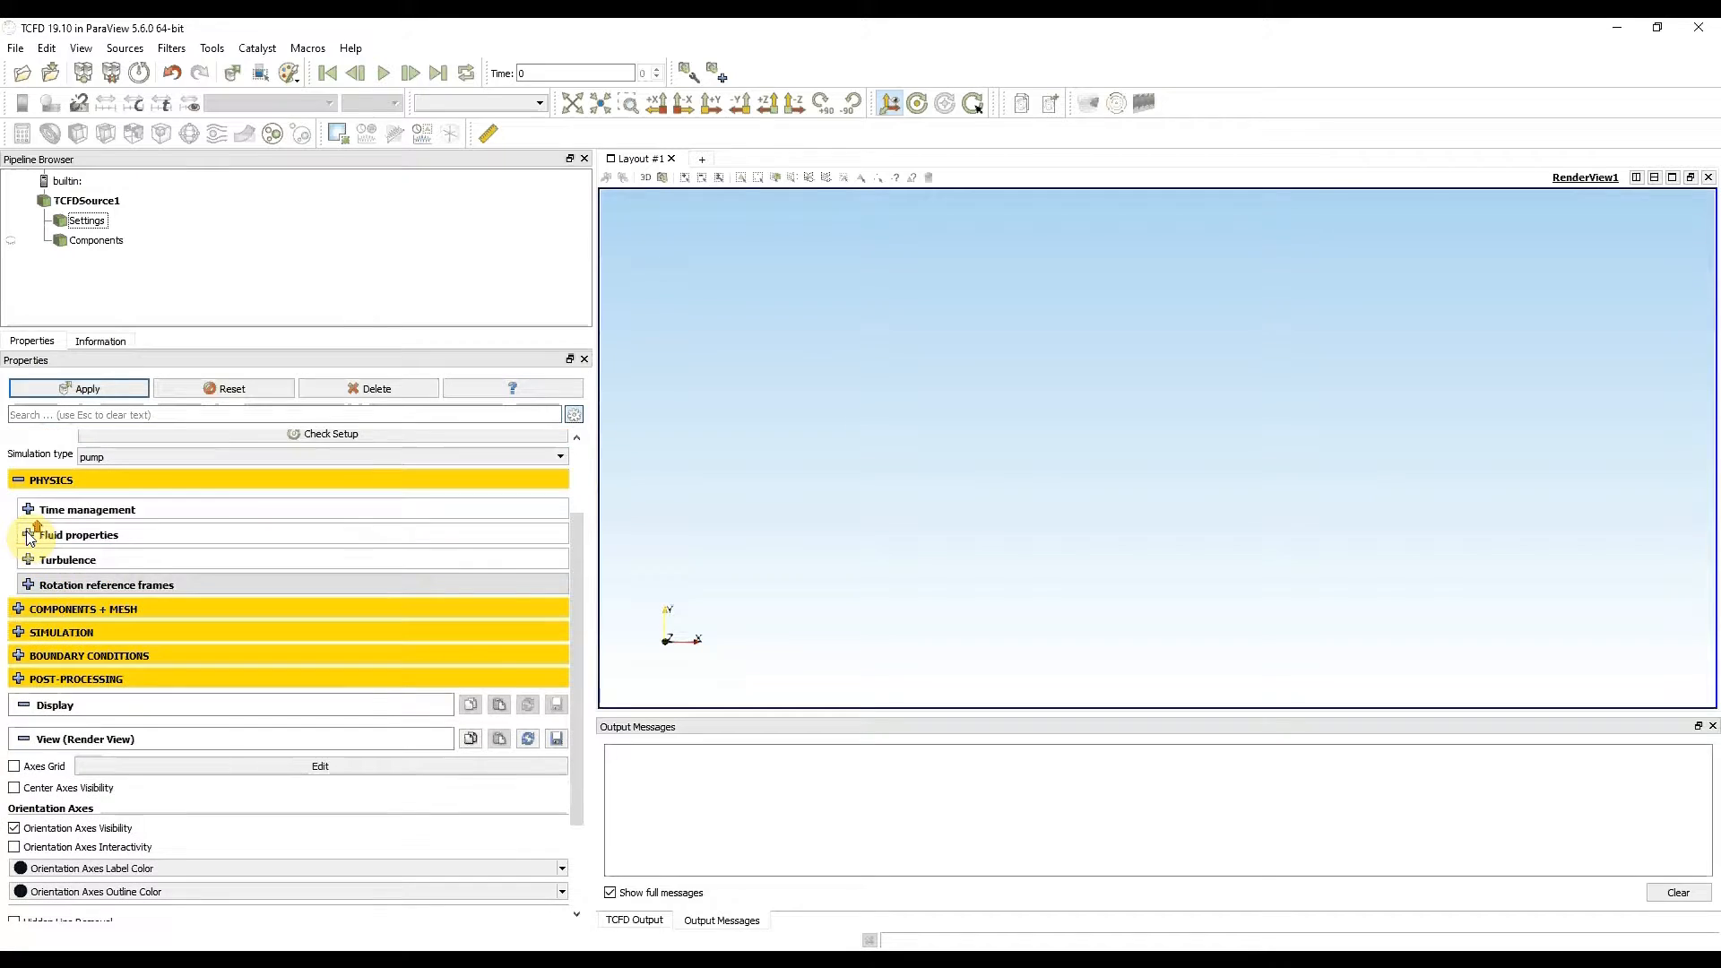
{"action": "left_click", "coordinate": [19, 481]}
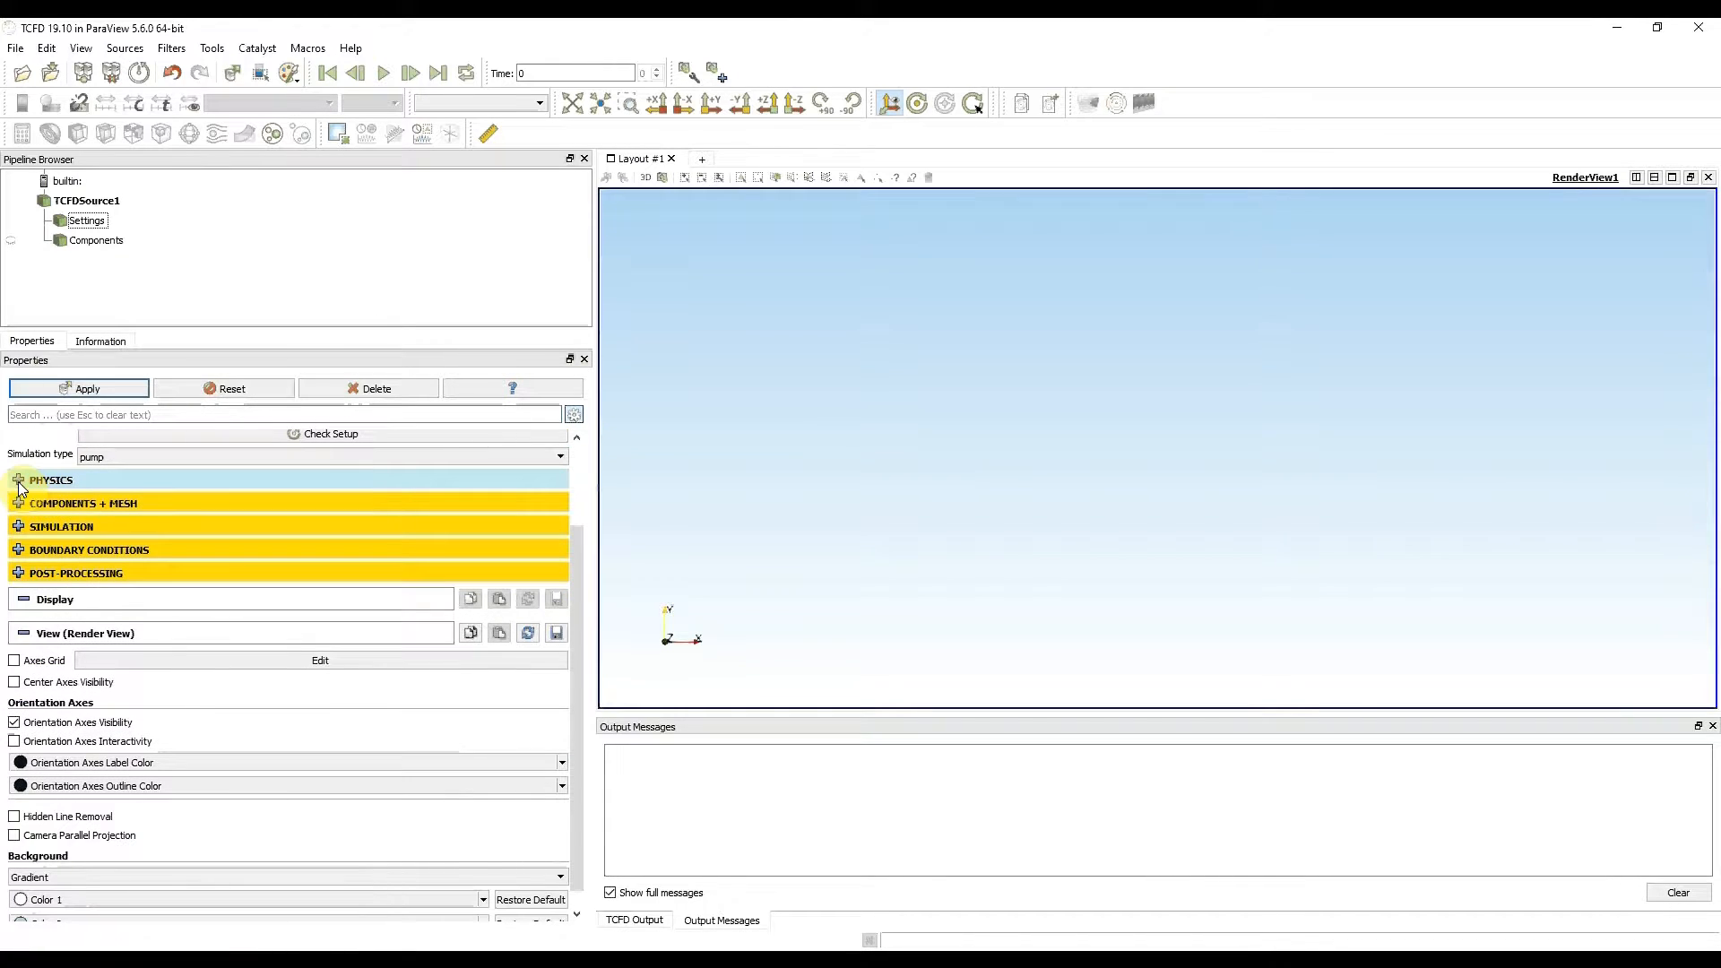
{"action": "left_click", "coordinate": [78, 388]}
{"action": "scroll", "coordinate": [42, 503], "scroll_direction": "up", "scroll_amount": 1}
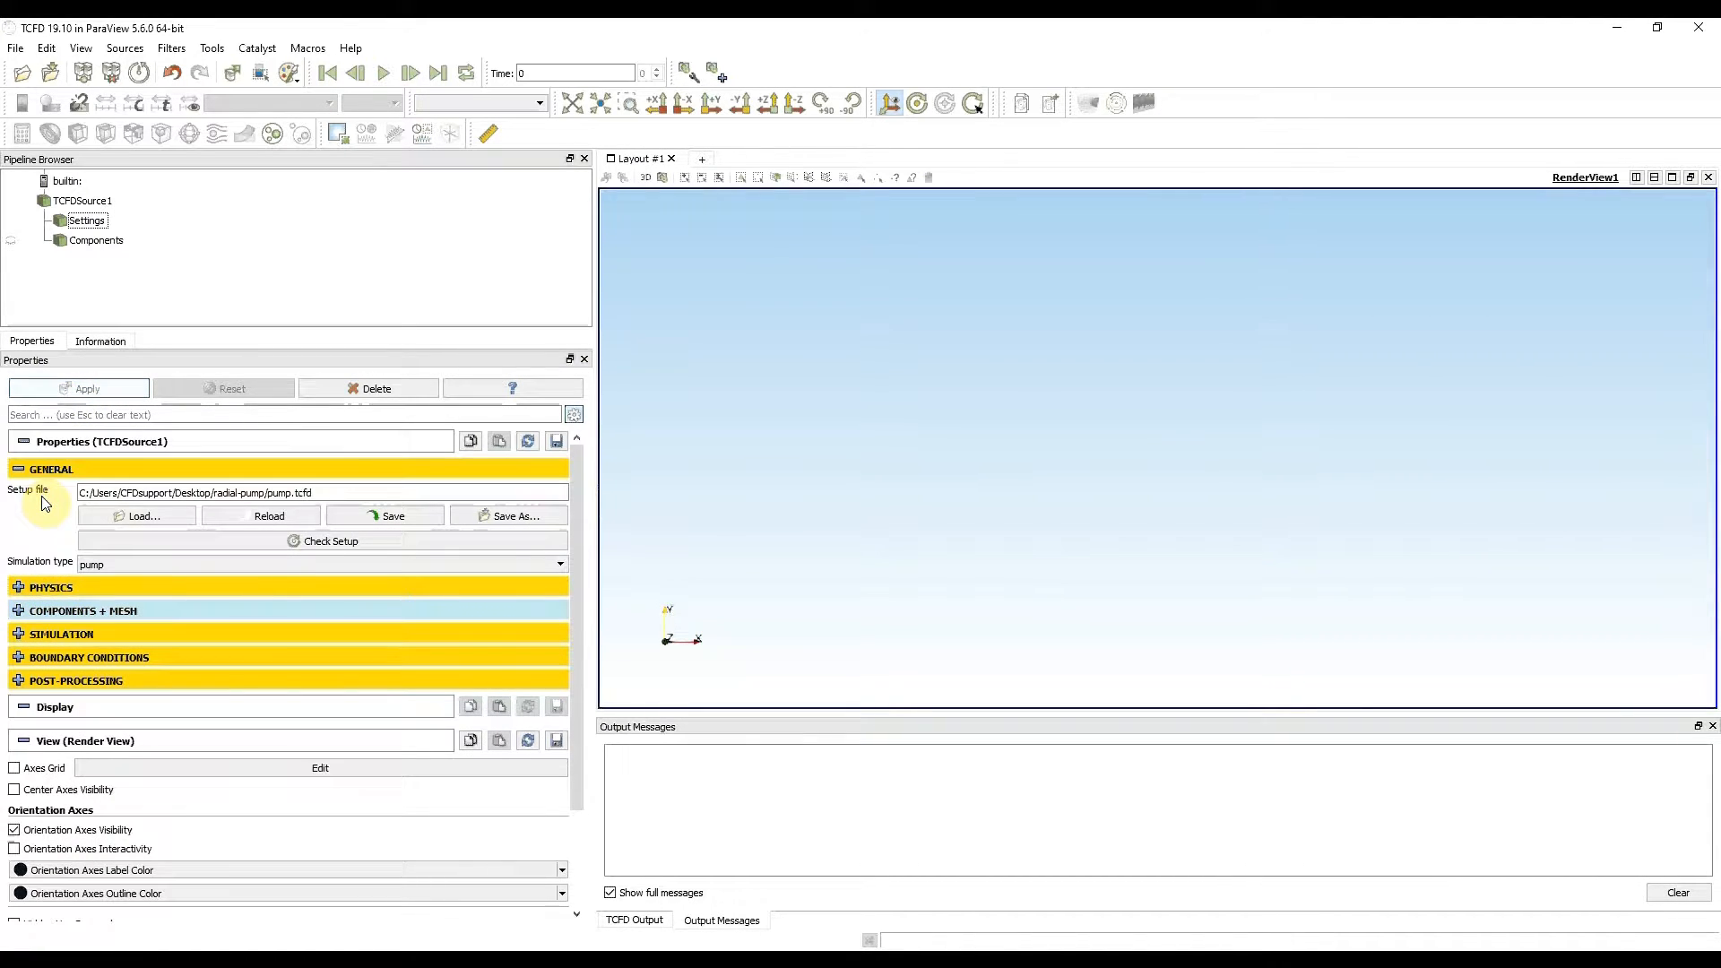
{"action": "left_click", "coordinate": [386, 516]}
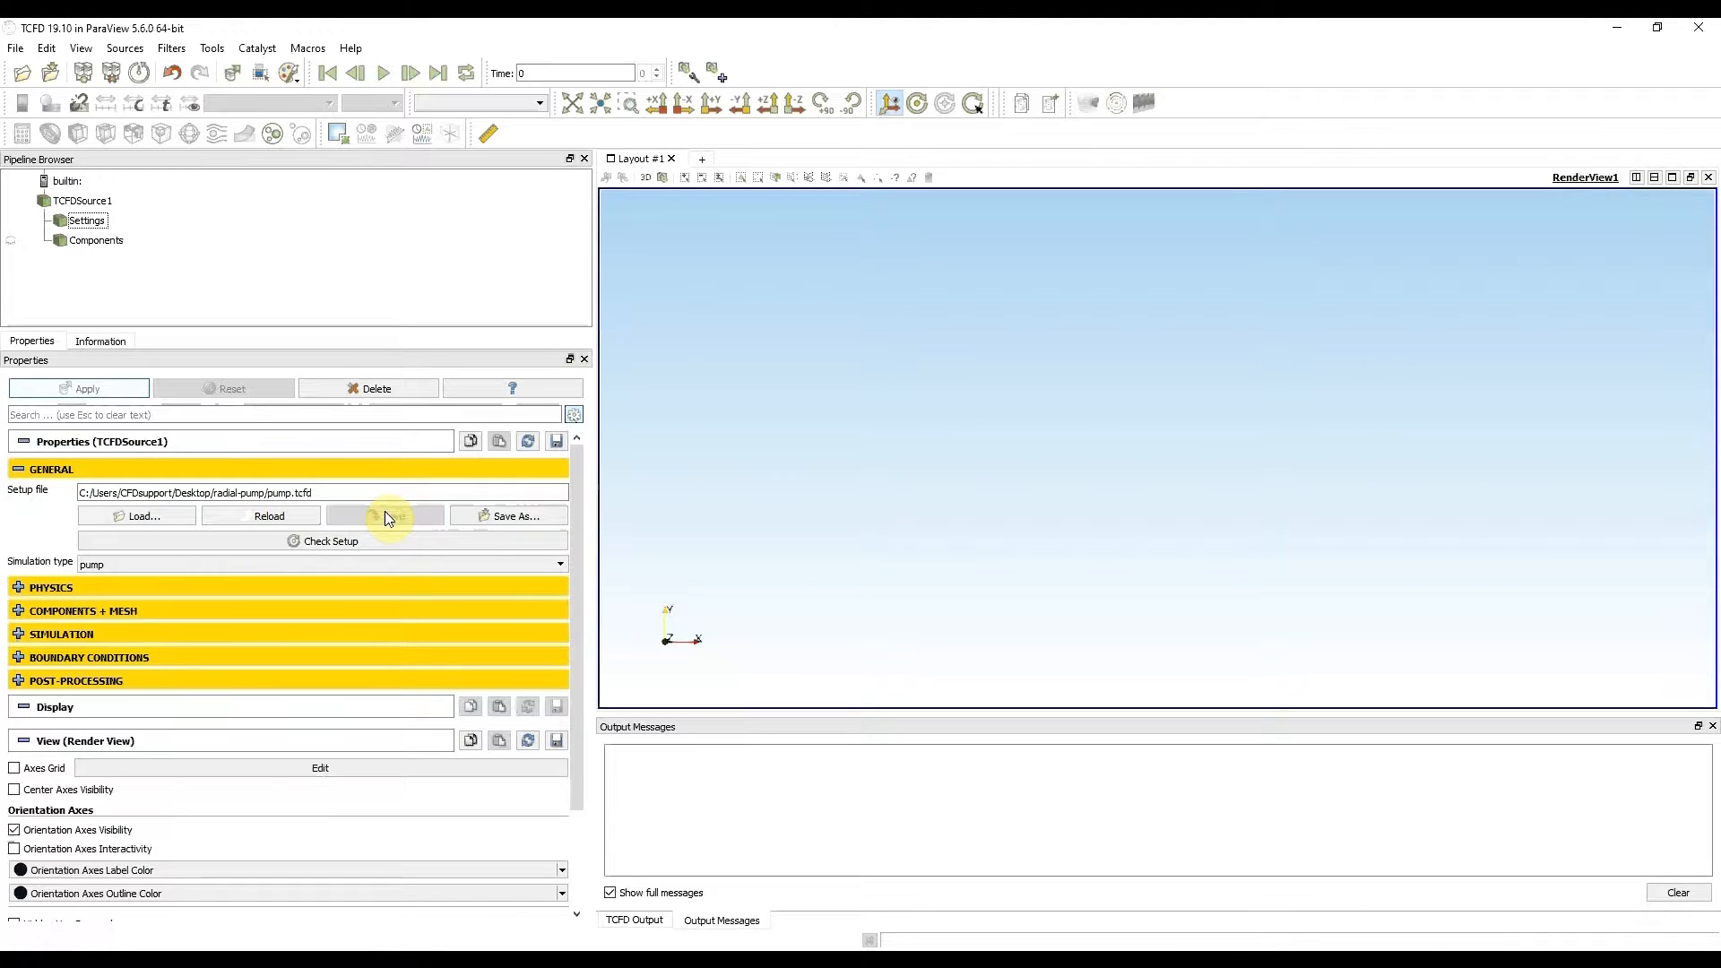
In the component settings, set the scale factor unit to mm and the number of components to 3
{"action": "left_click", "coordinate": [20, 616]}
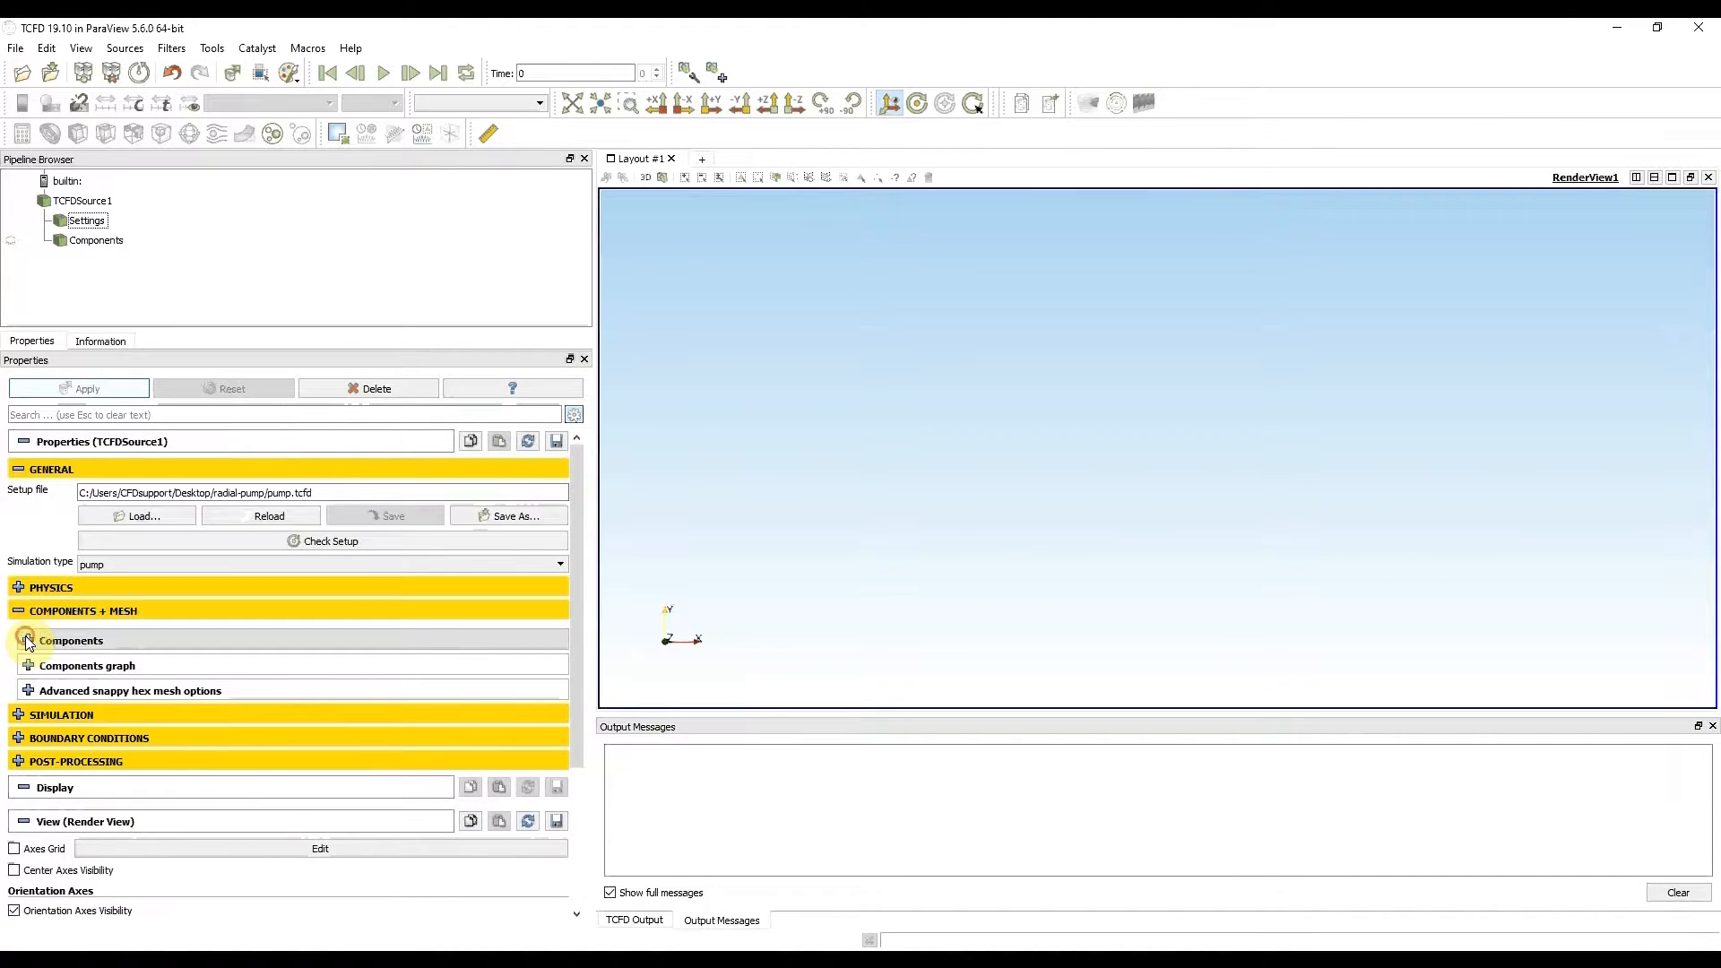
{"action": "left_click", "coordinate": [28, 641]}
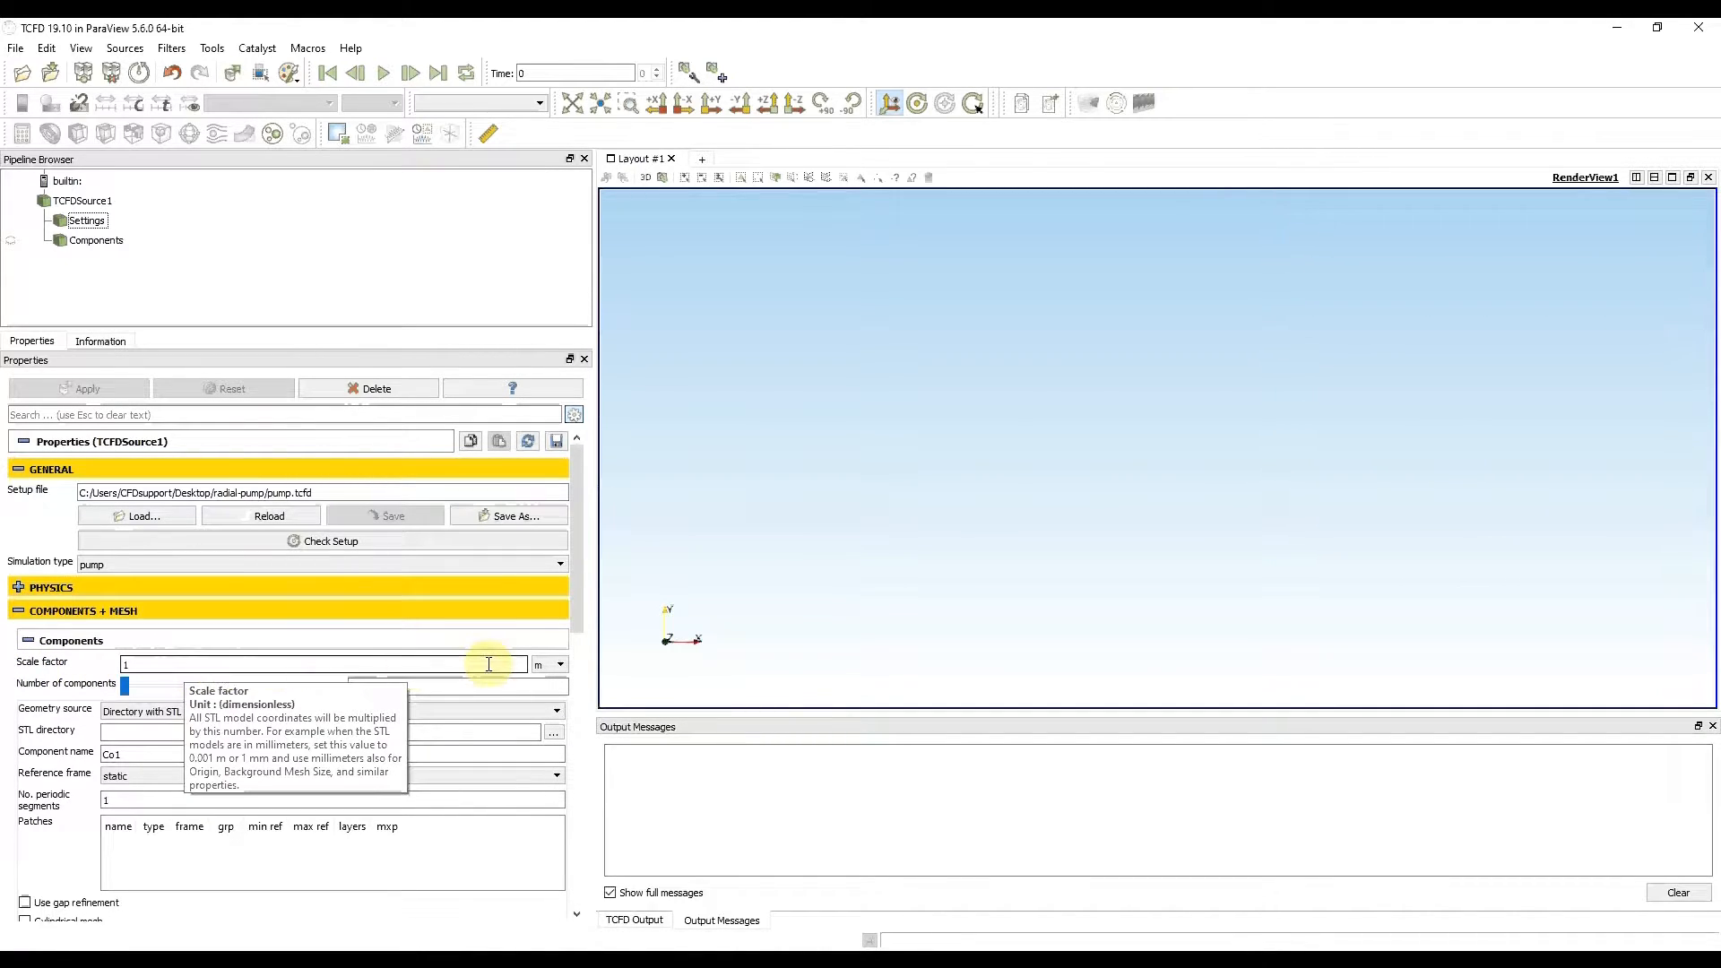
{"action": "left_click", "coordinate": [555, 667]}
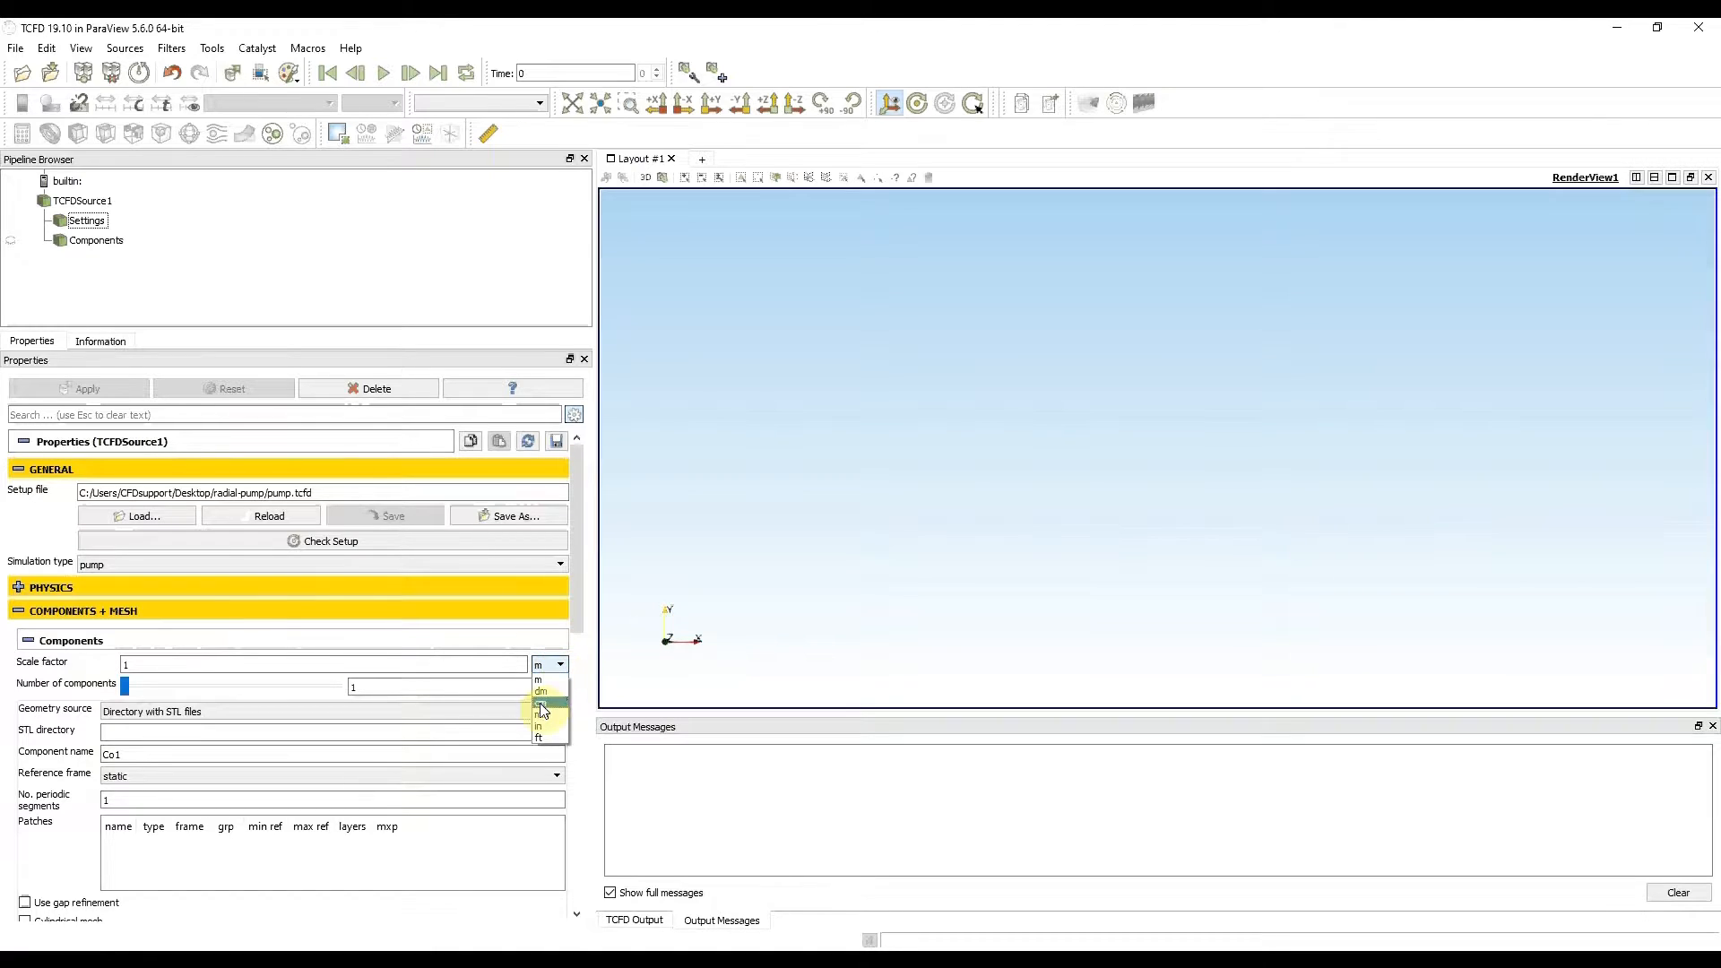
{"action": "left_click", "coordinate": [544, 717]}
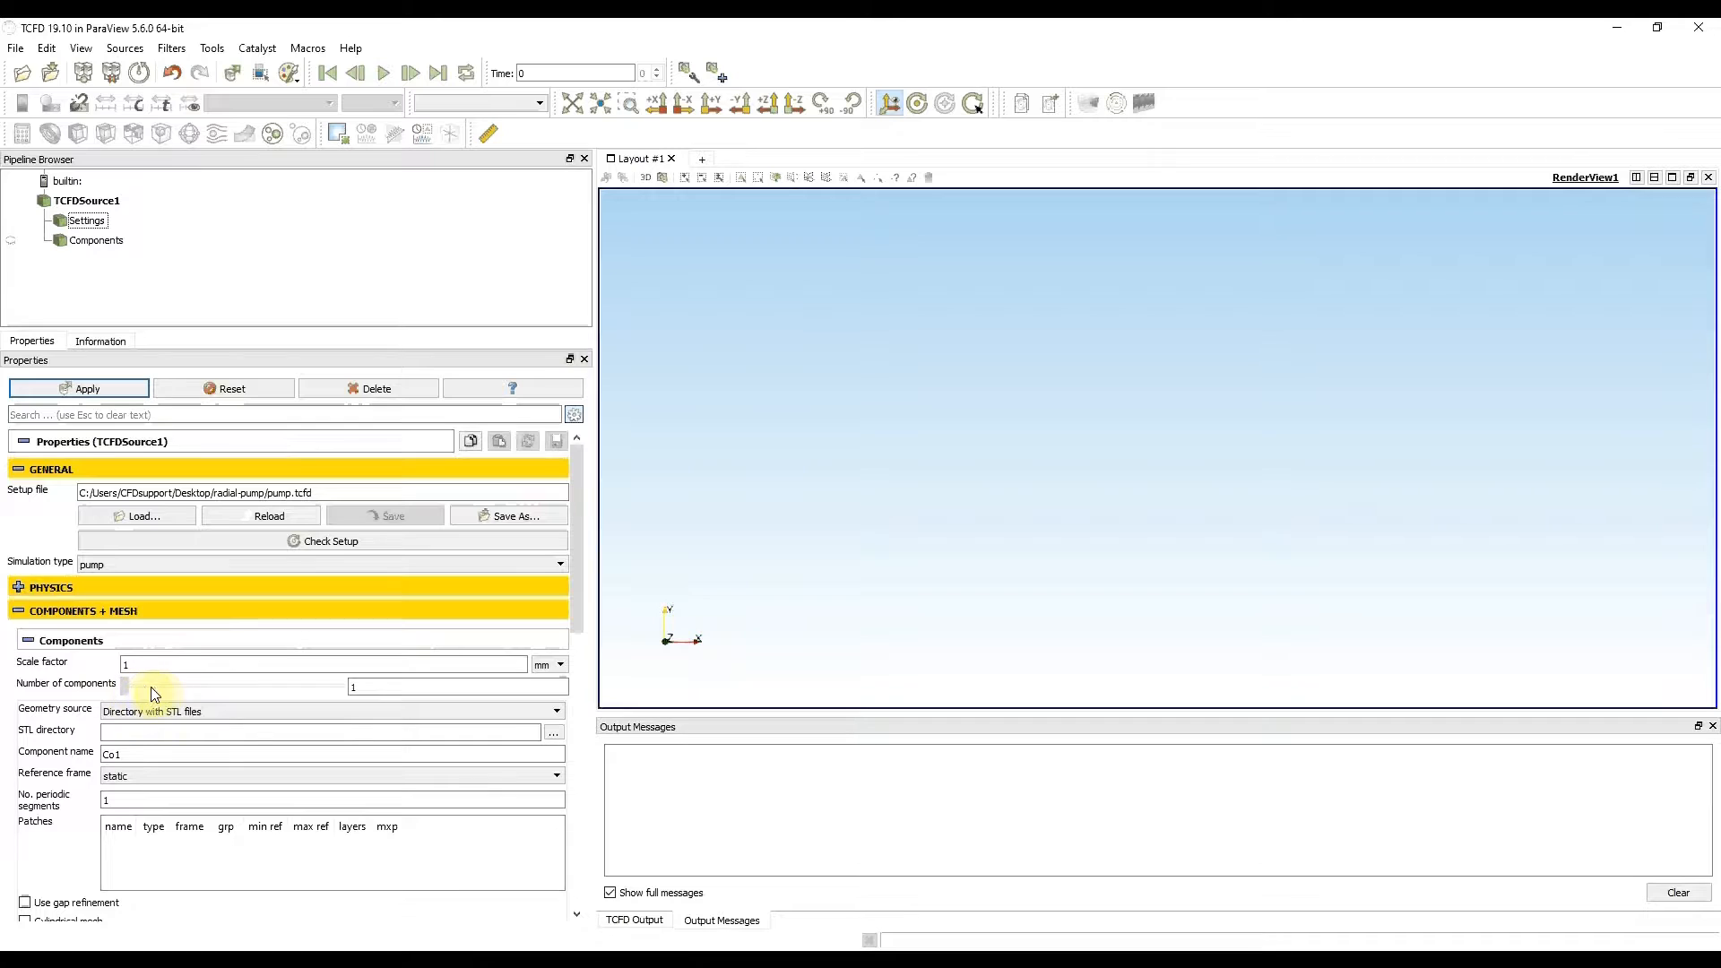
{"action": "left_click_drag", "start_coordinate": [151, 687], "coordinate": [177, 696]}
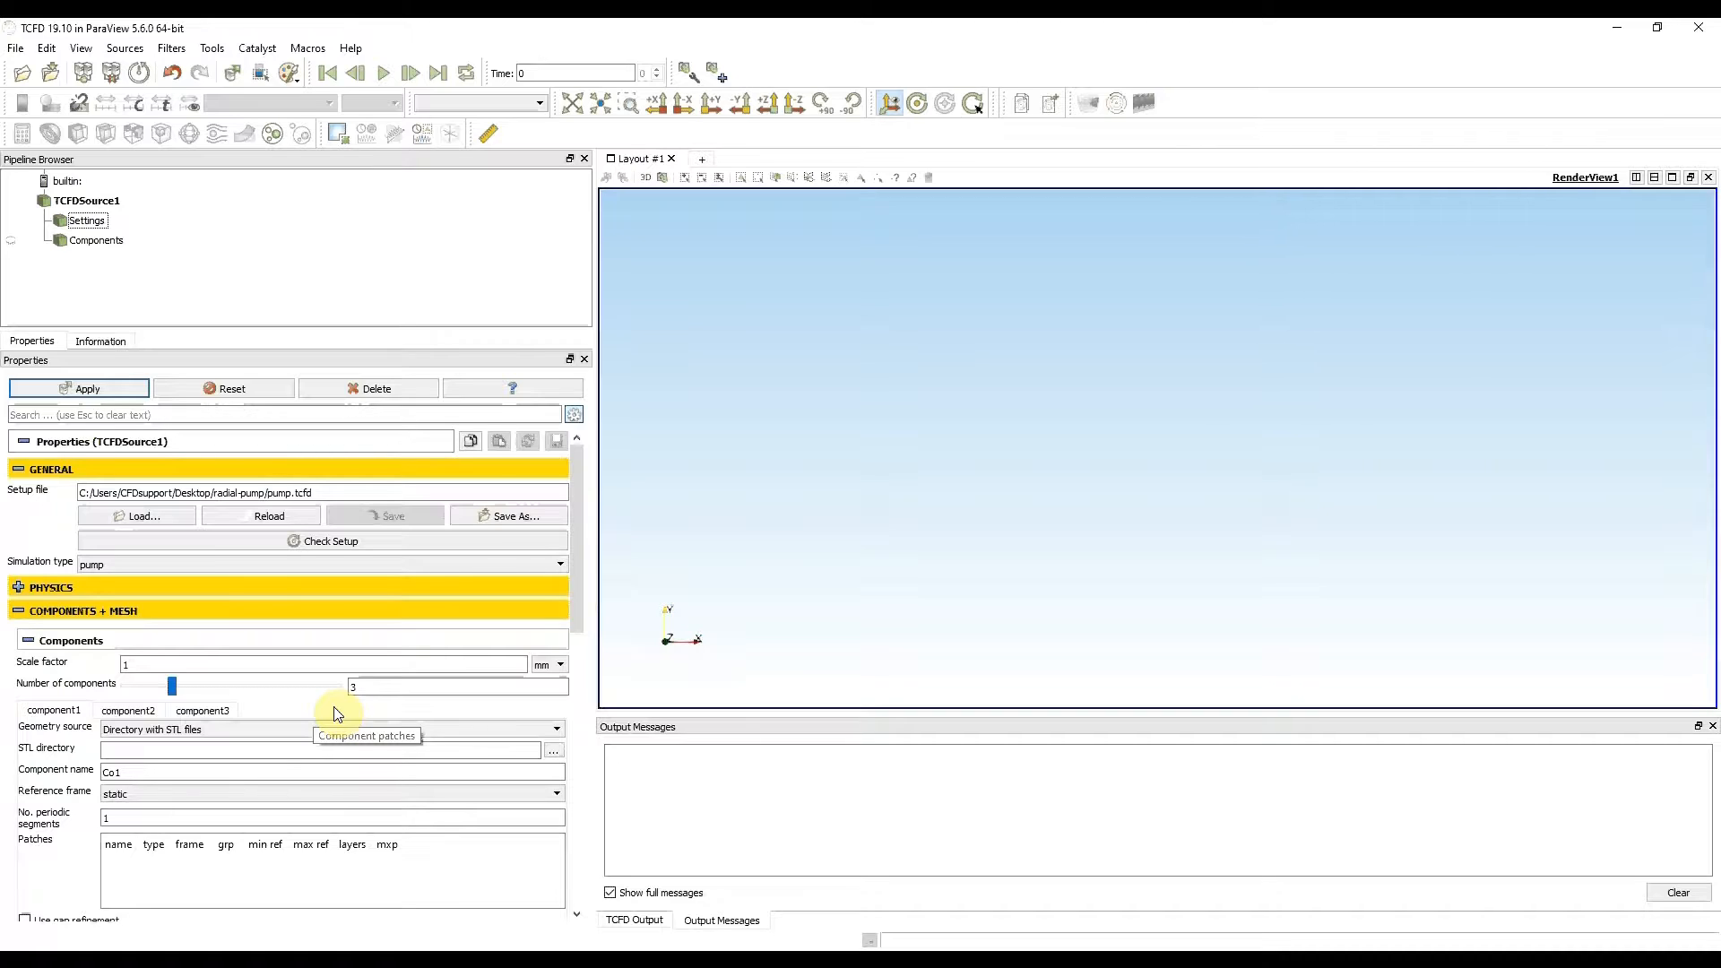
{"action": "left_click", "coordinate": [558, 729]}
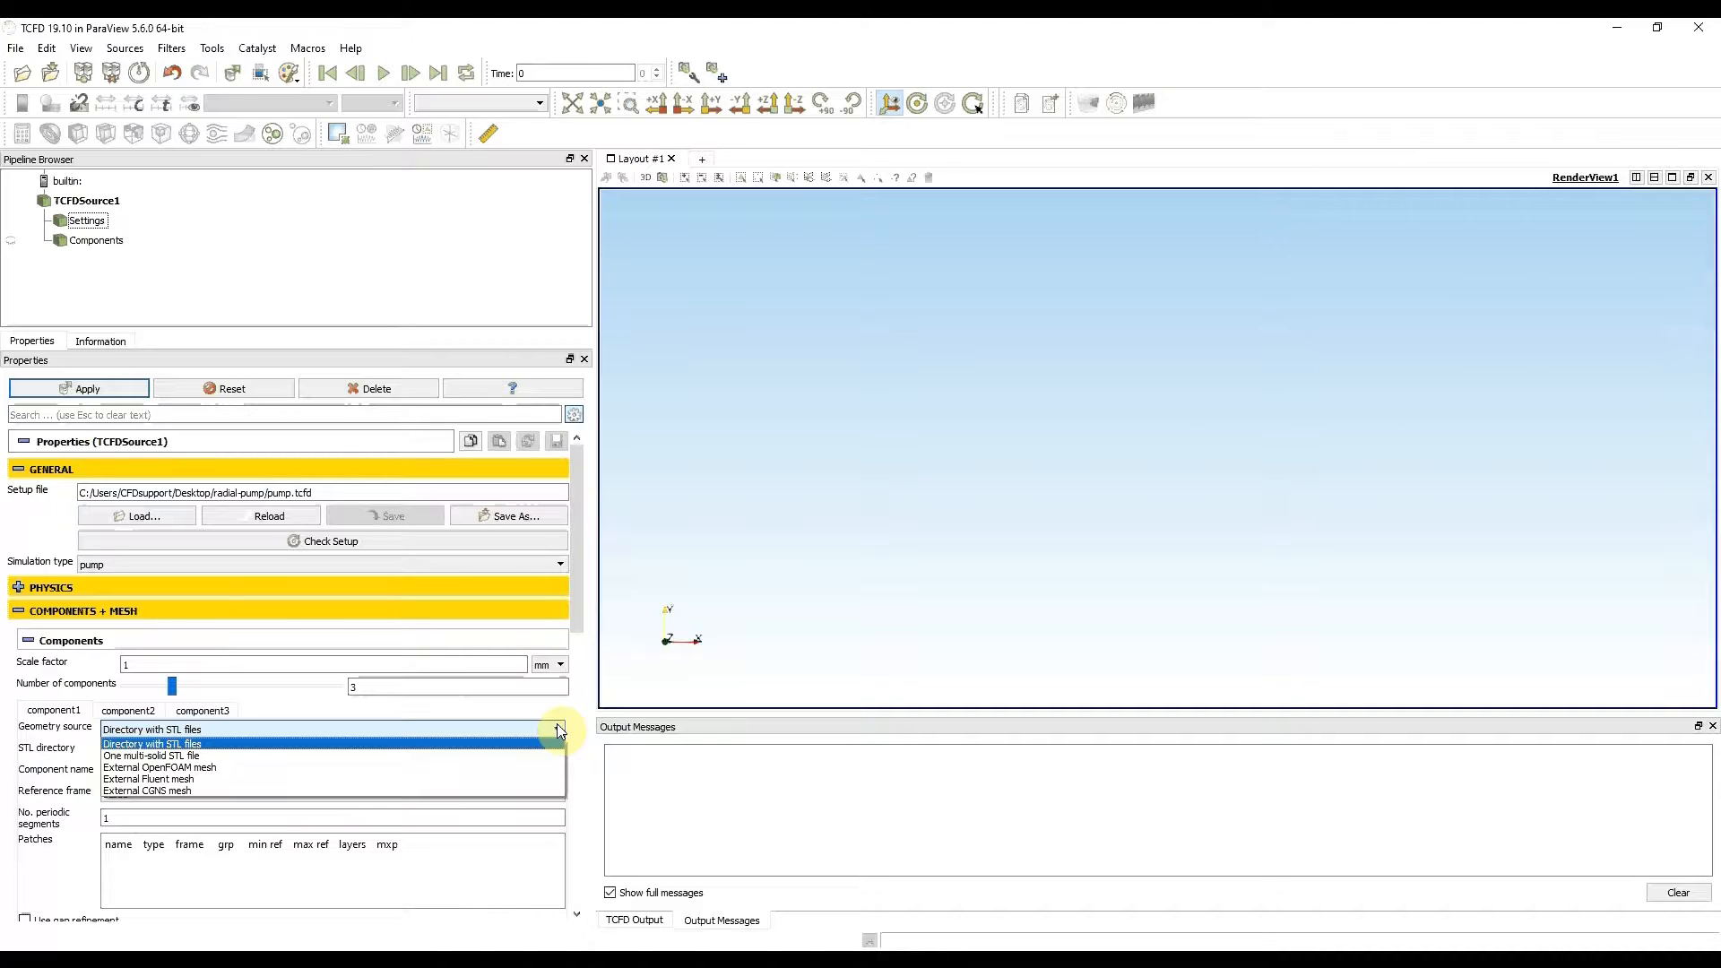
{"action": "left_click", "coordinate": [558, 731]}
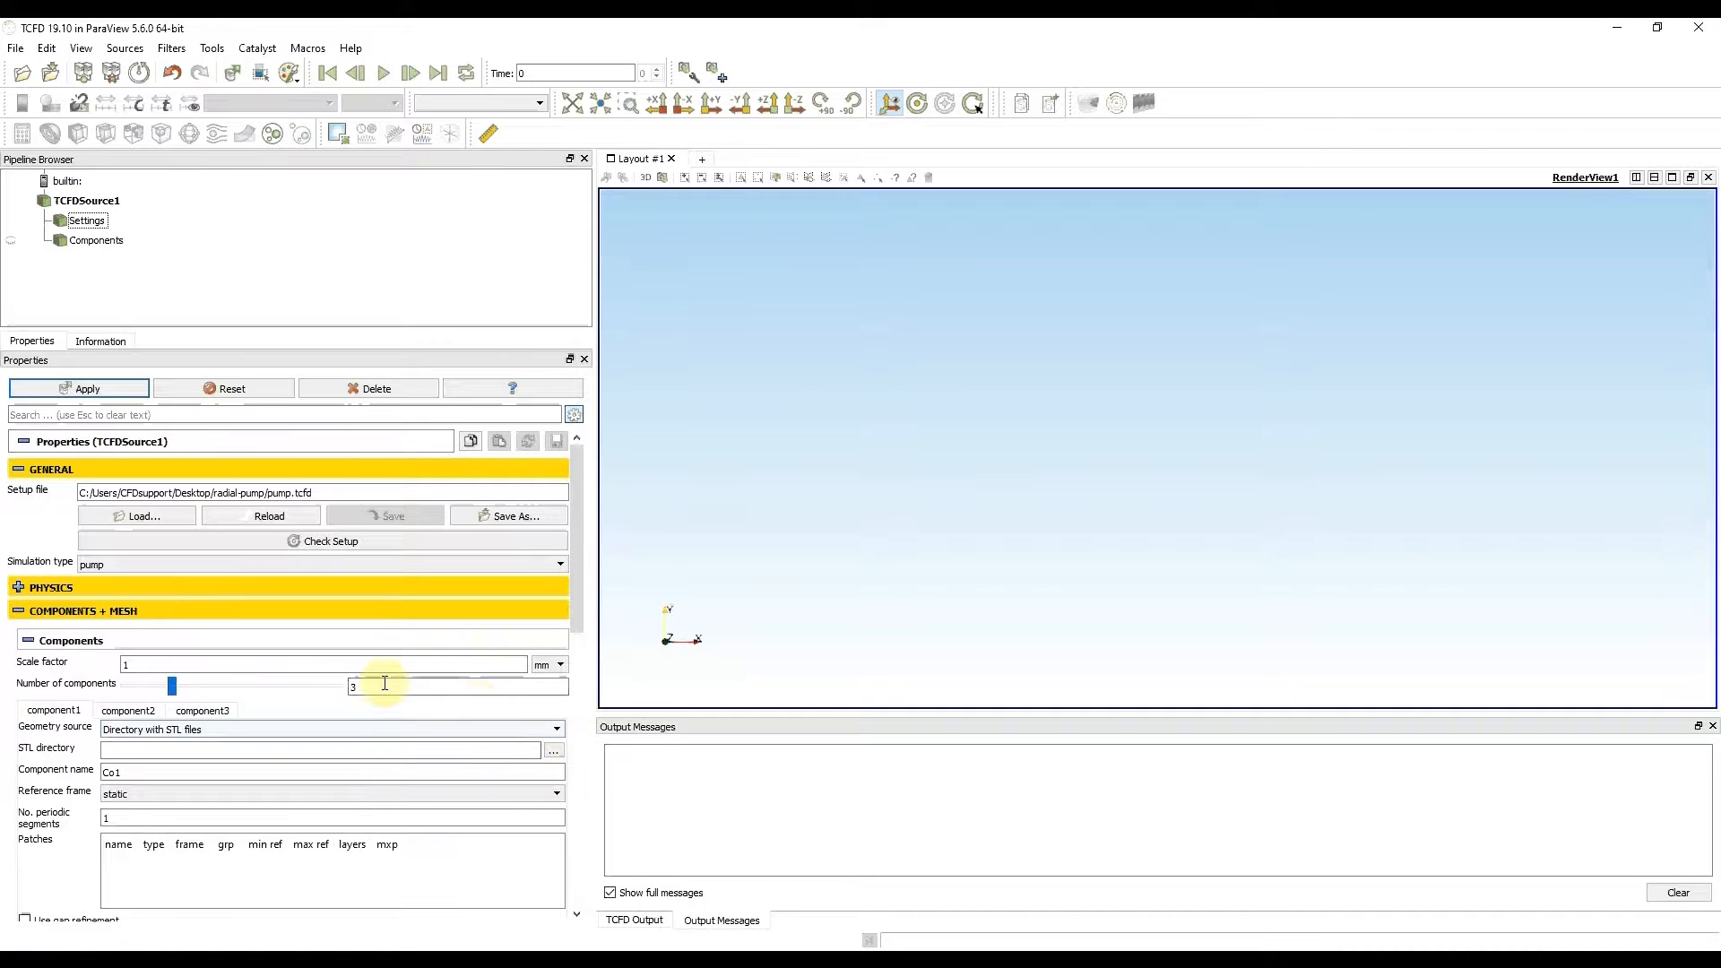
Set the STL directory of component1 to the STL folder inside Desktop/radial-pump
{"action": "left_click", "coordinate": [337, 755]}
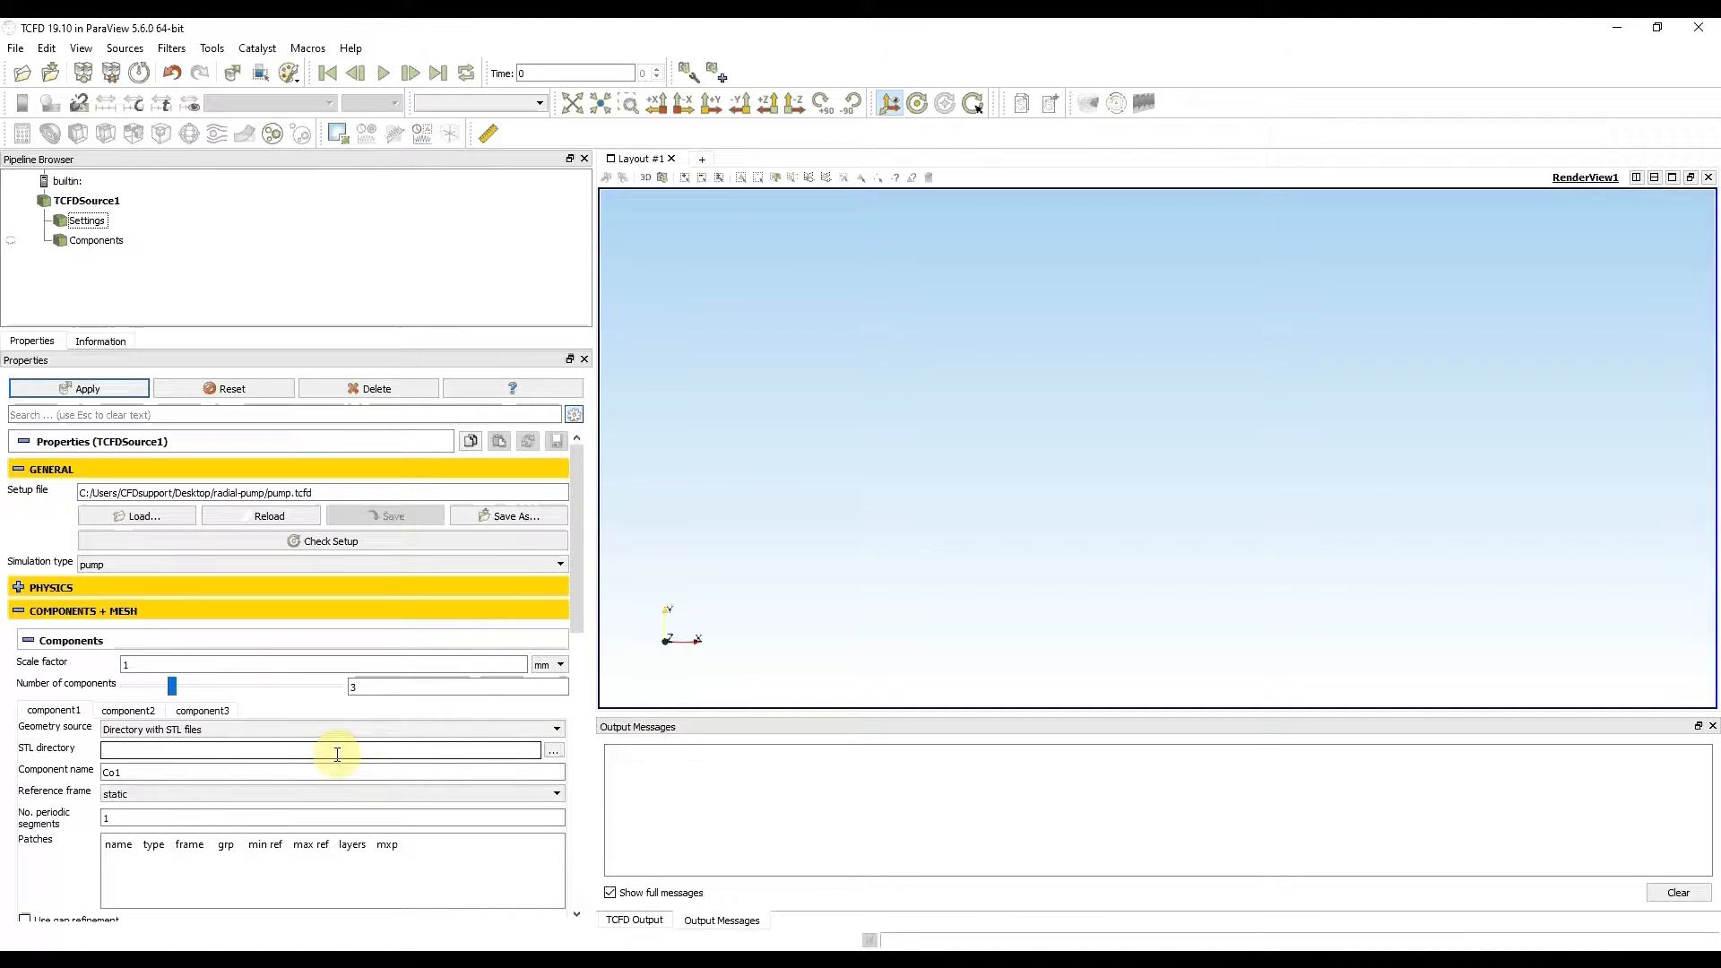
{"action": "left_click", "coordinate": [554, 753]}
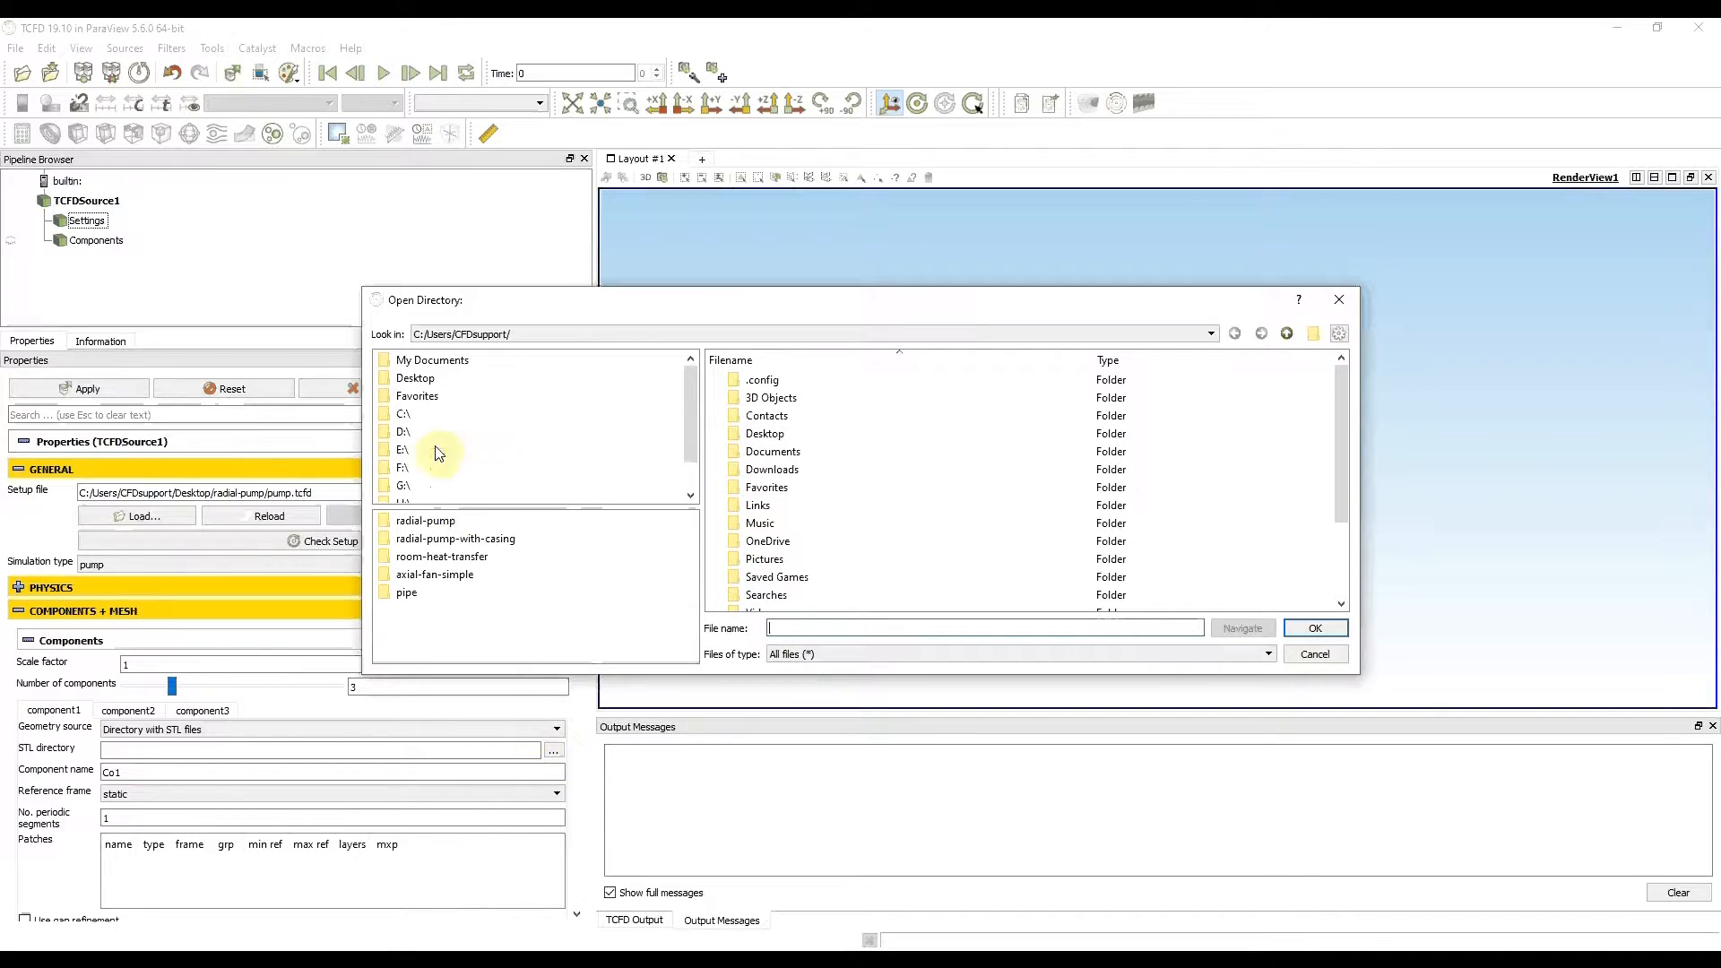
{"action": "left_click", "coordinate": [415, 380]}
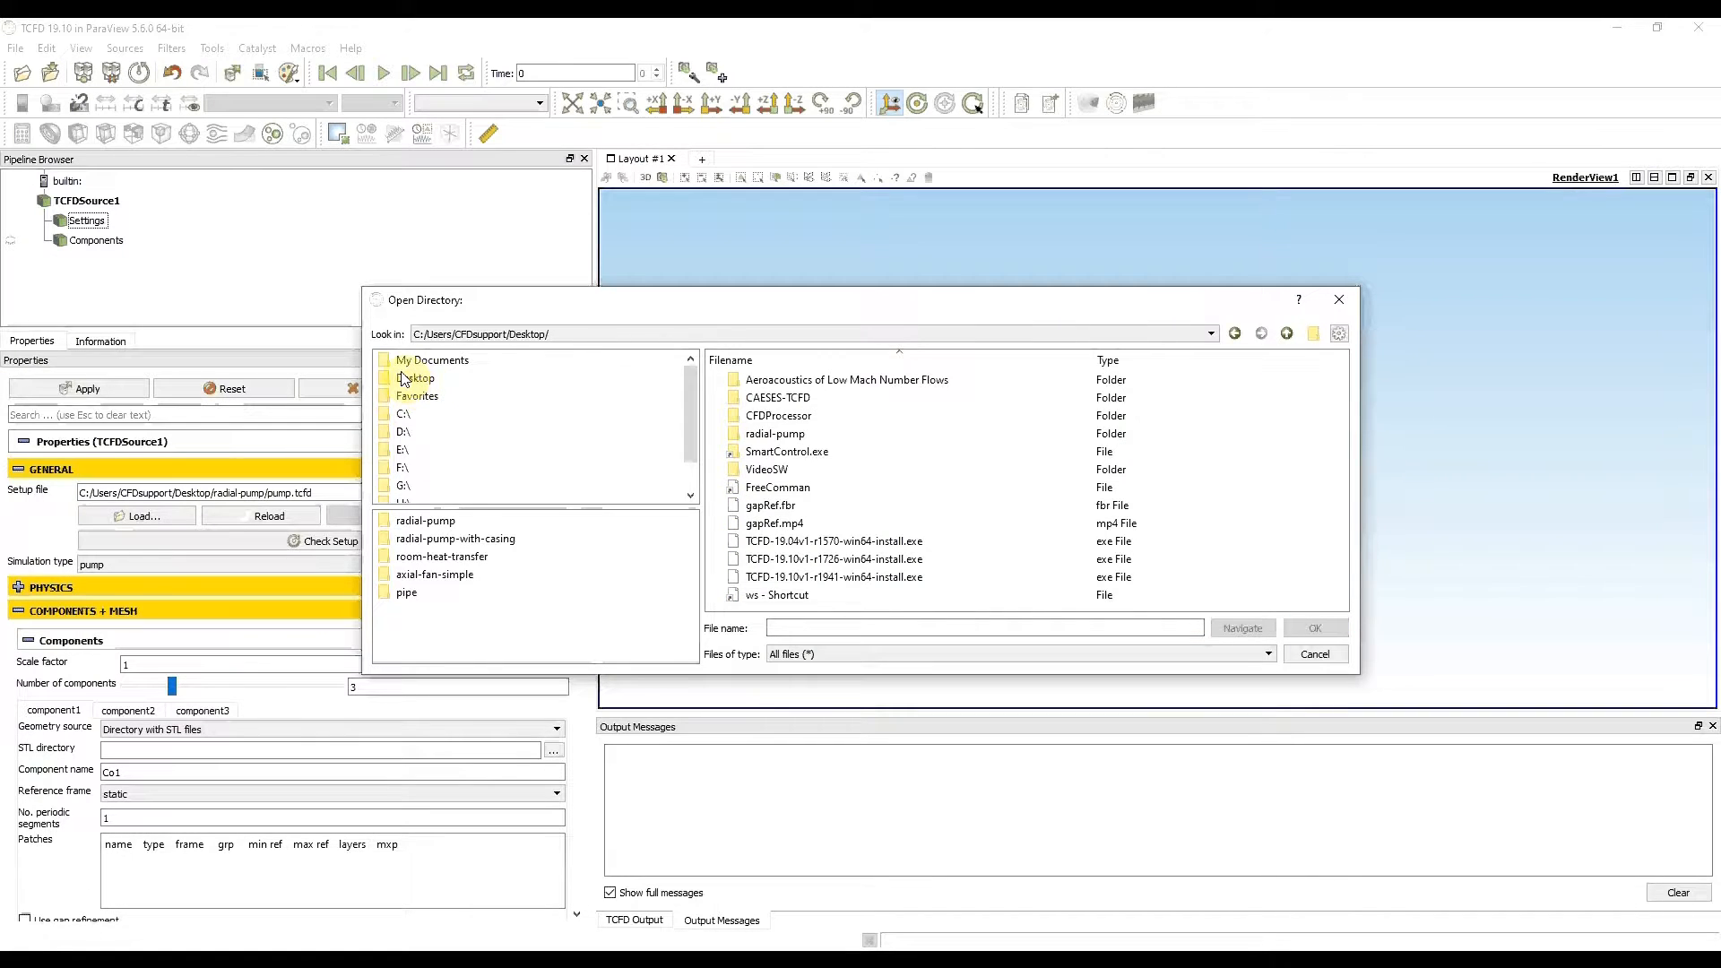
{"action": "double_click", "coordinate": [785, 435]}
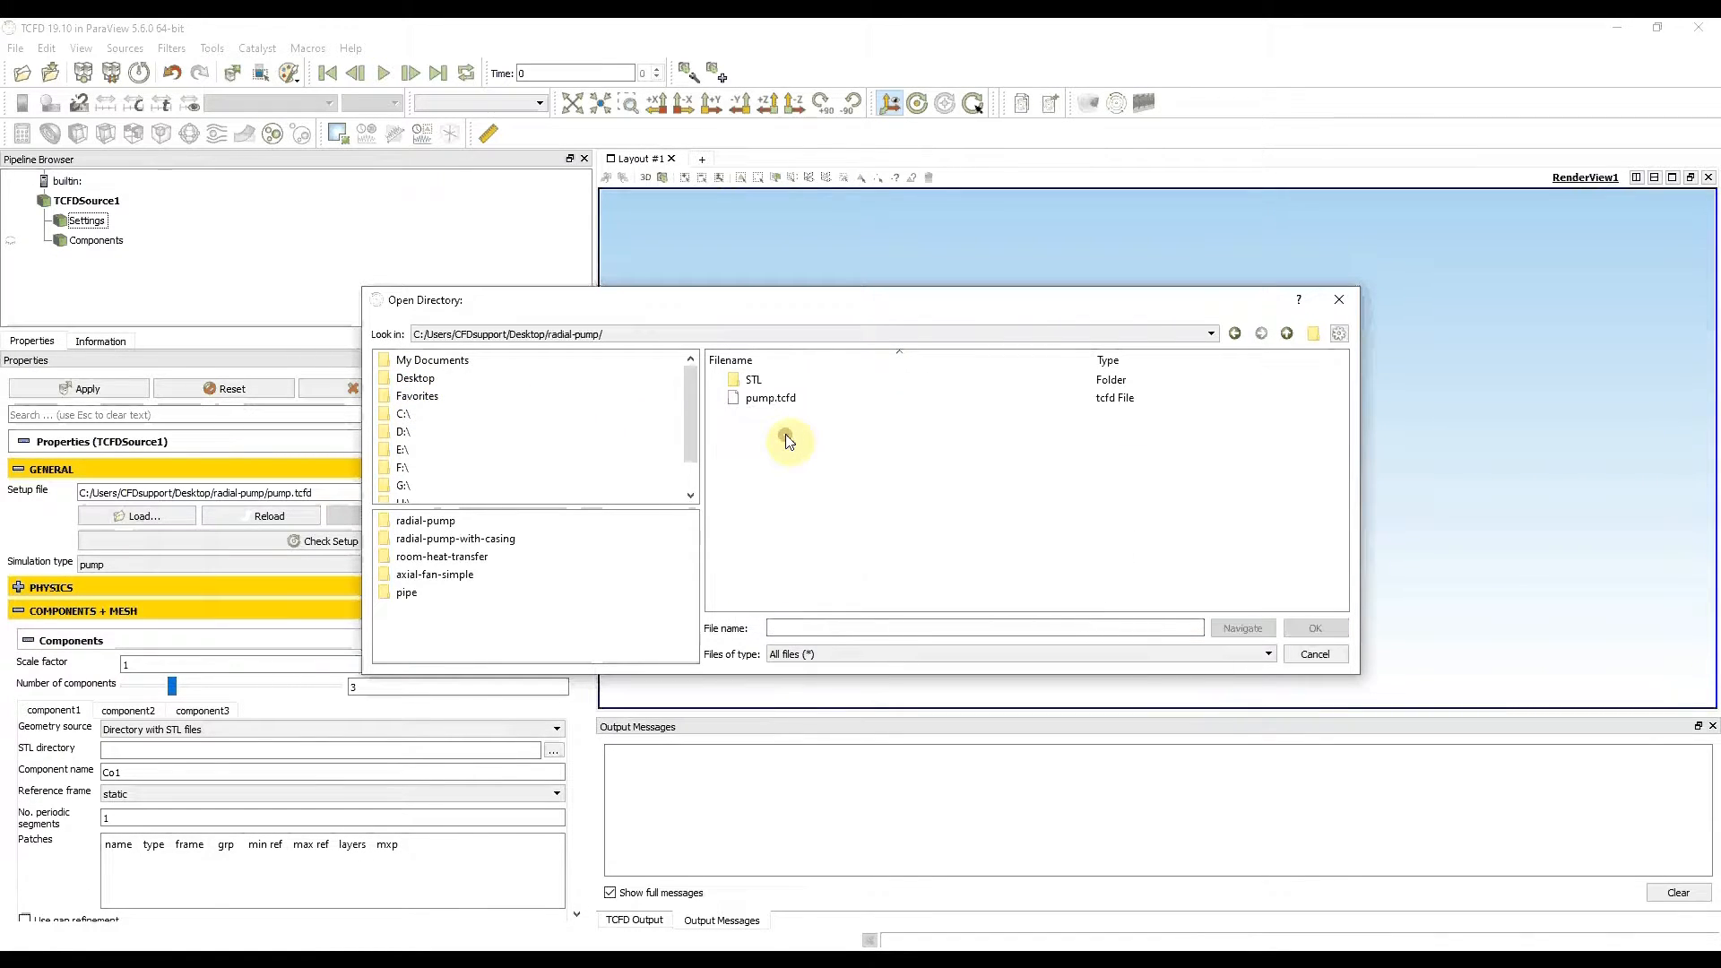
{"action": "left_click", "coordinate": [754, 382]}
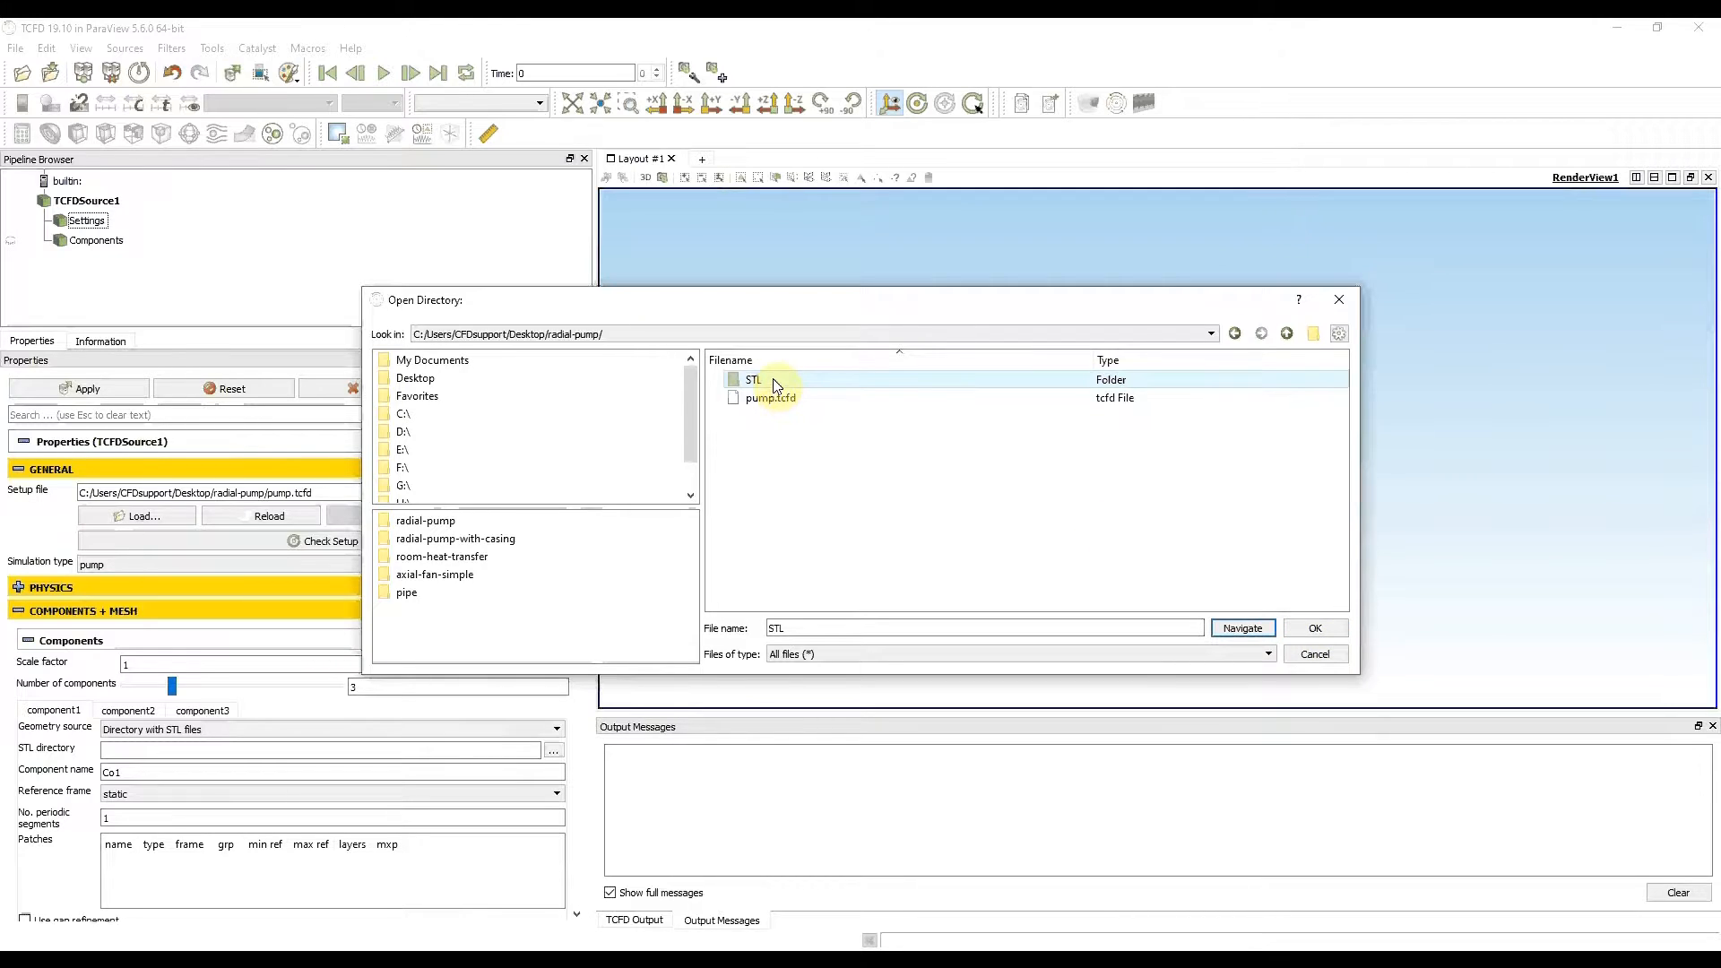
{"action": "left_click", "coordinate": [1318, 629]}
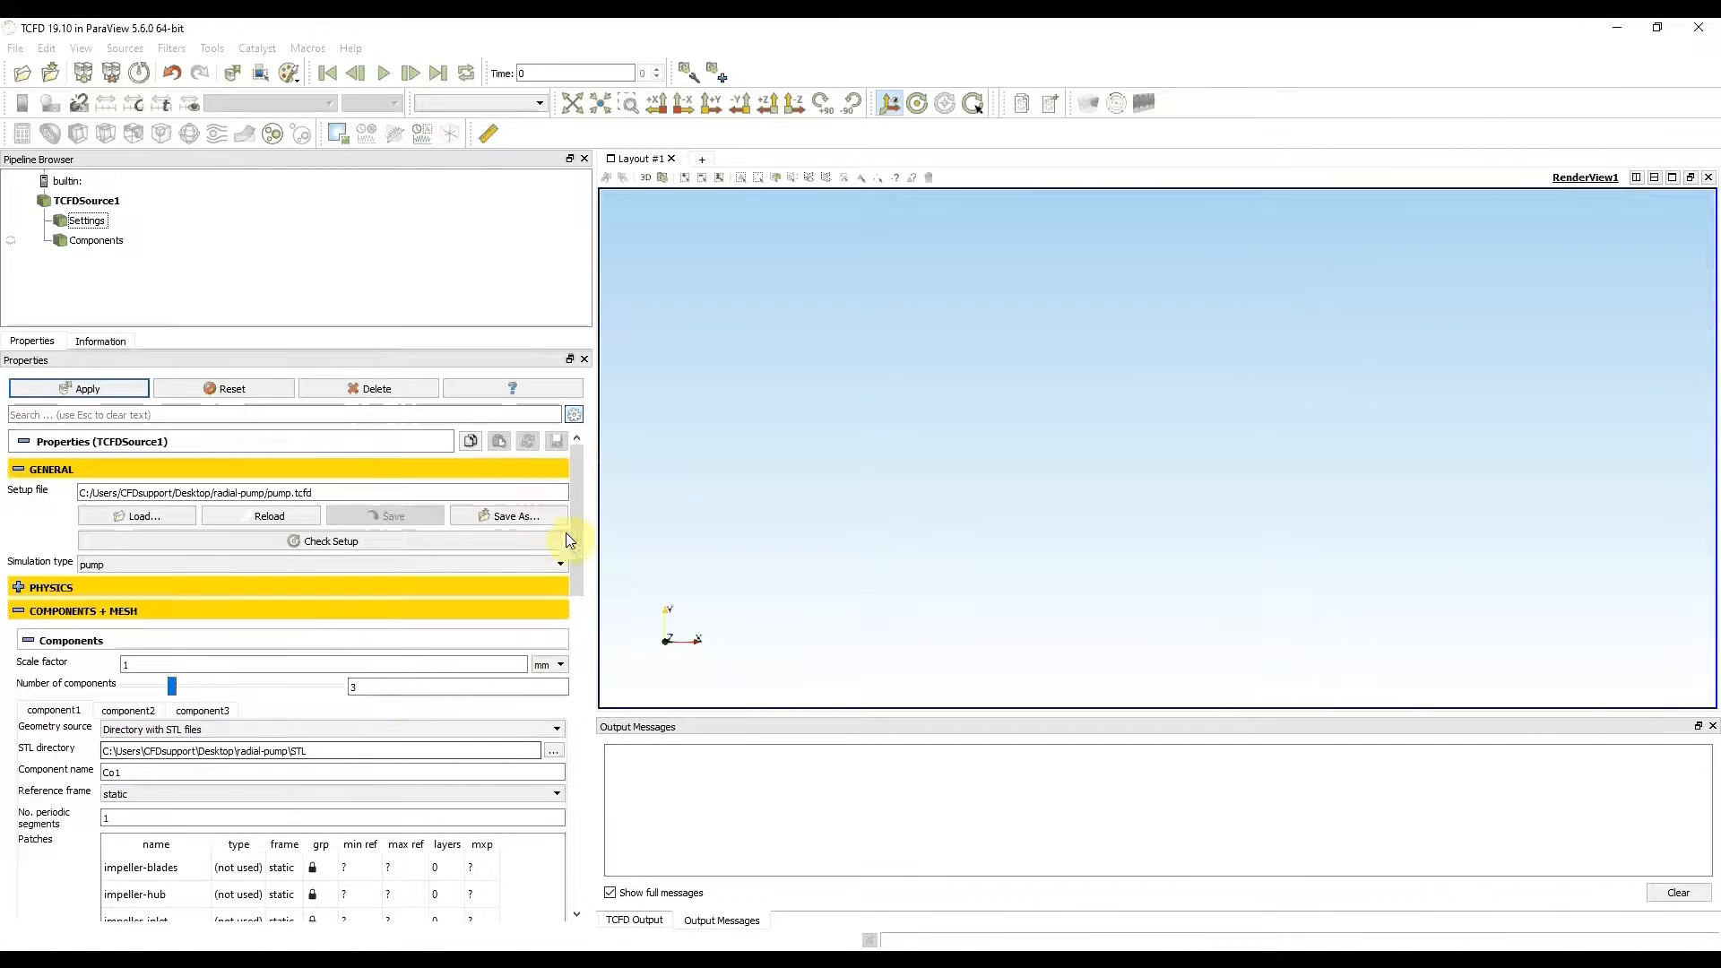
Name component1 "pipe" and apply the component settings
{"action": "left_click_drag", "start_coordinate": [578, 508], "coordinate": [580, 596]}
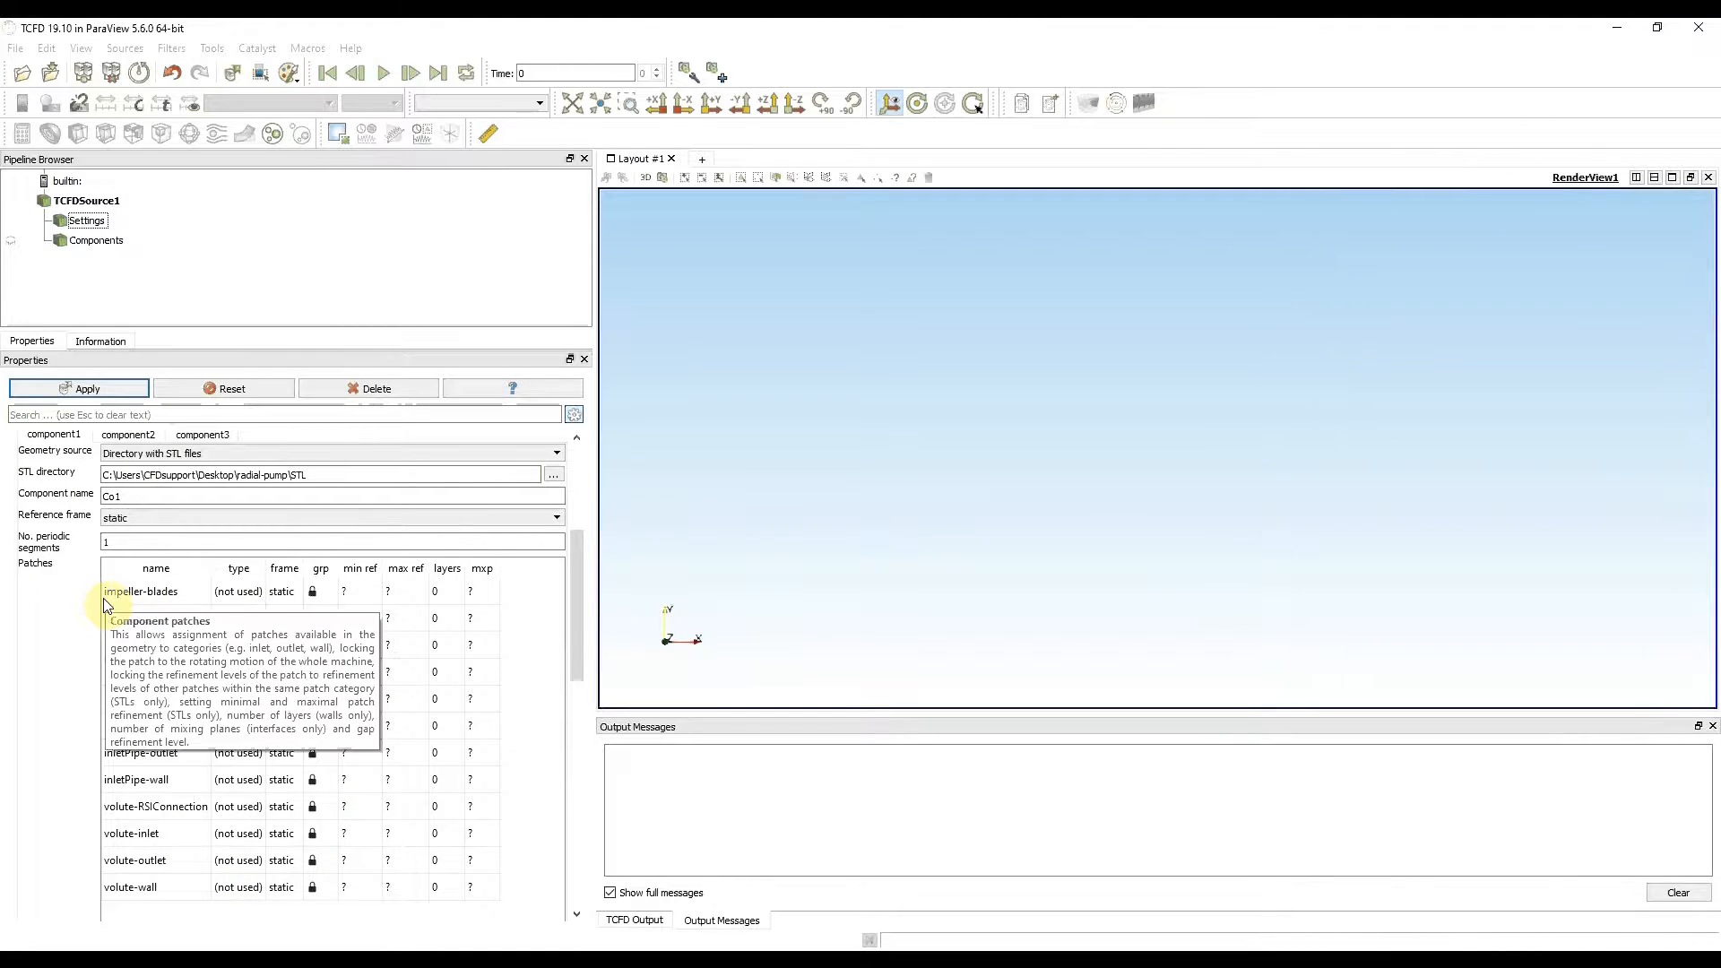
{"action": "double_click", "coordinate": [143, 493]}
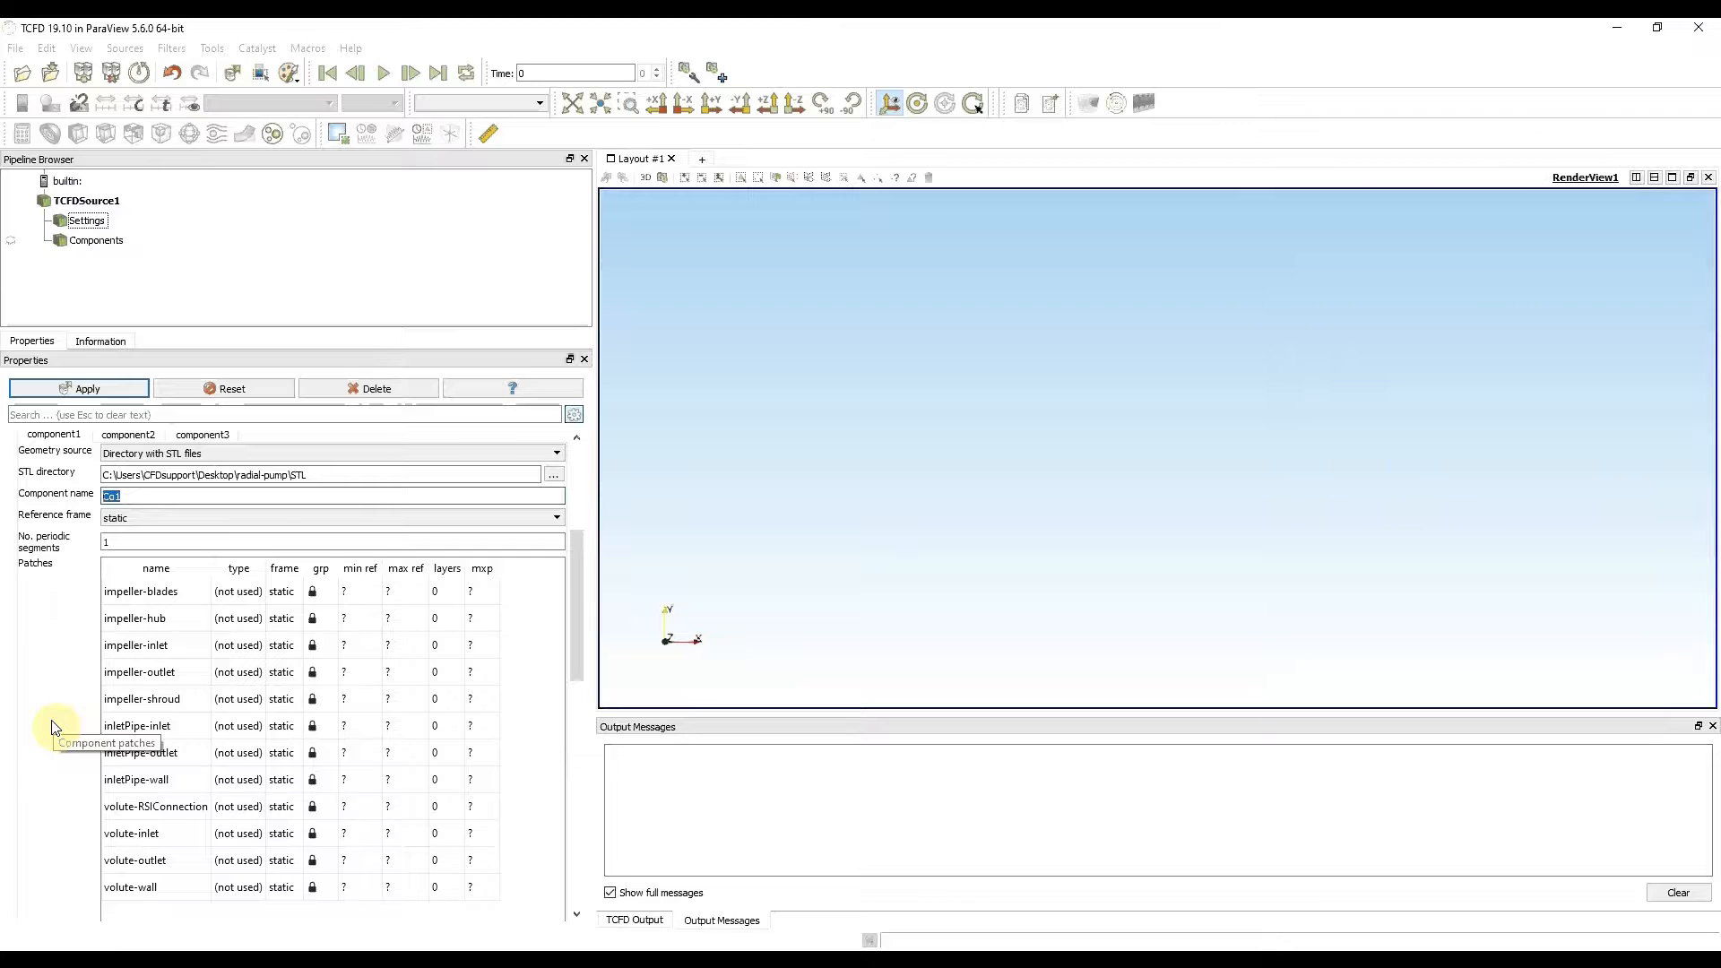
{"action": "type", "text": "pipe"}
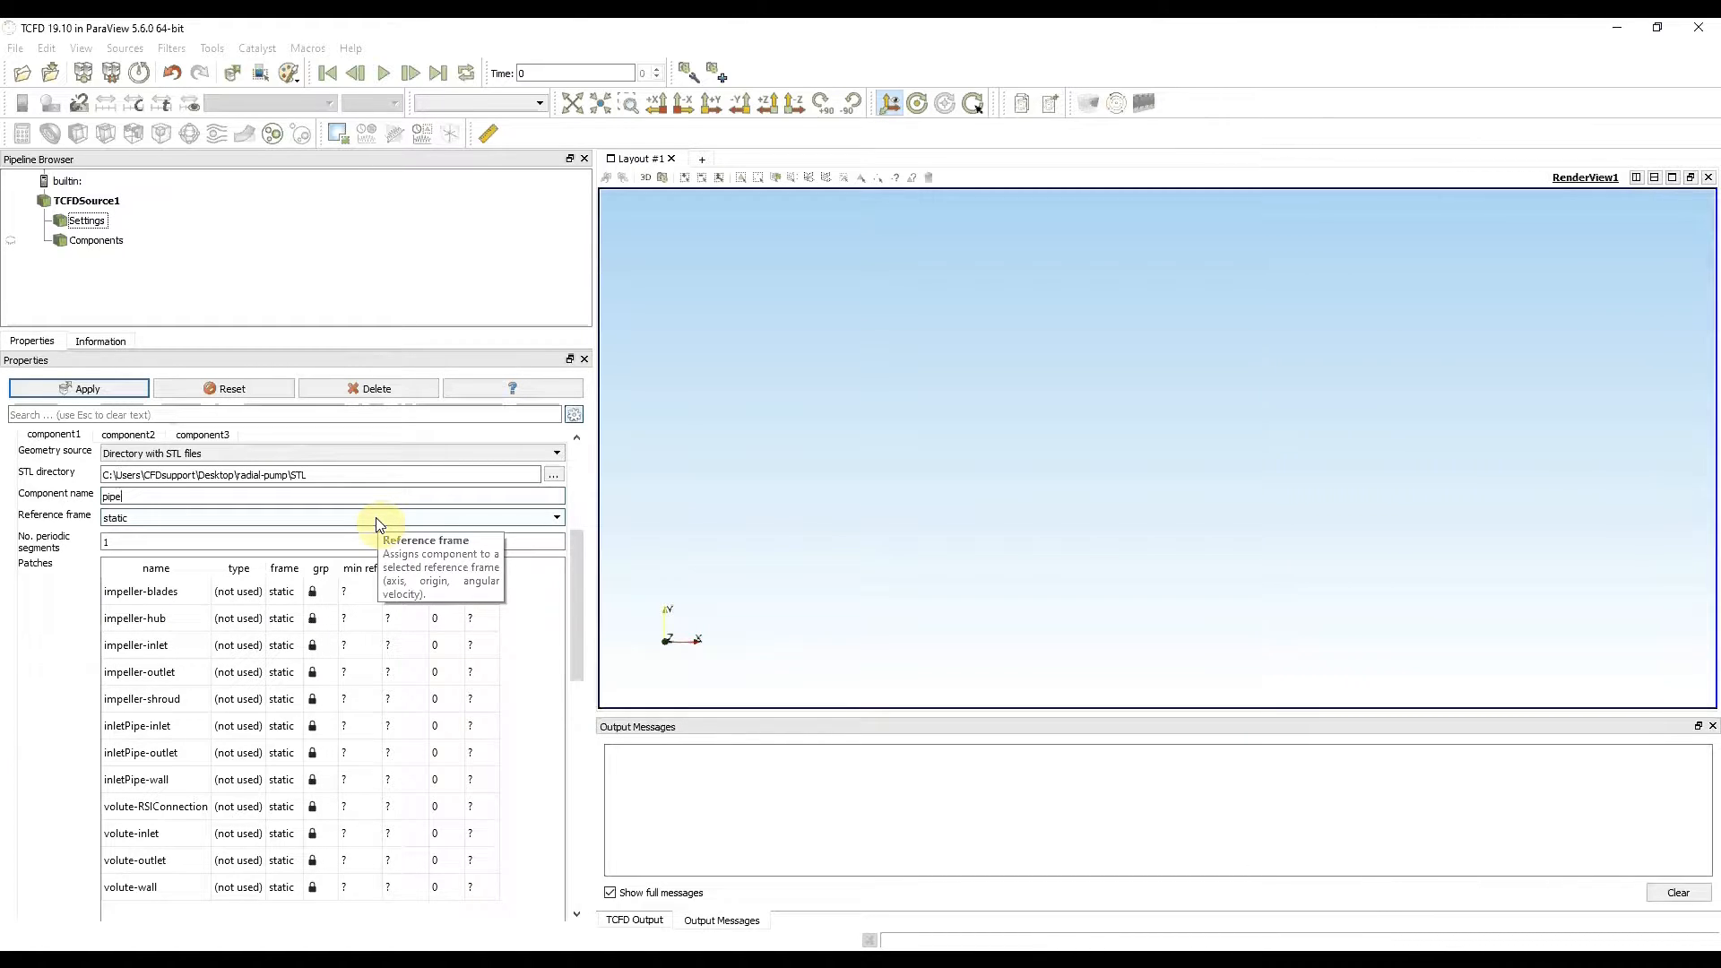
{"action": "left_click", "coordinate": [121, 544]}
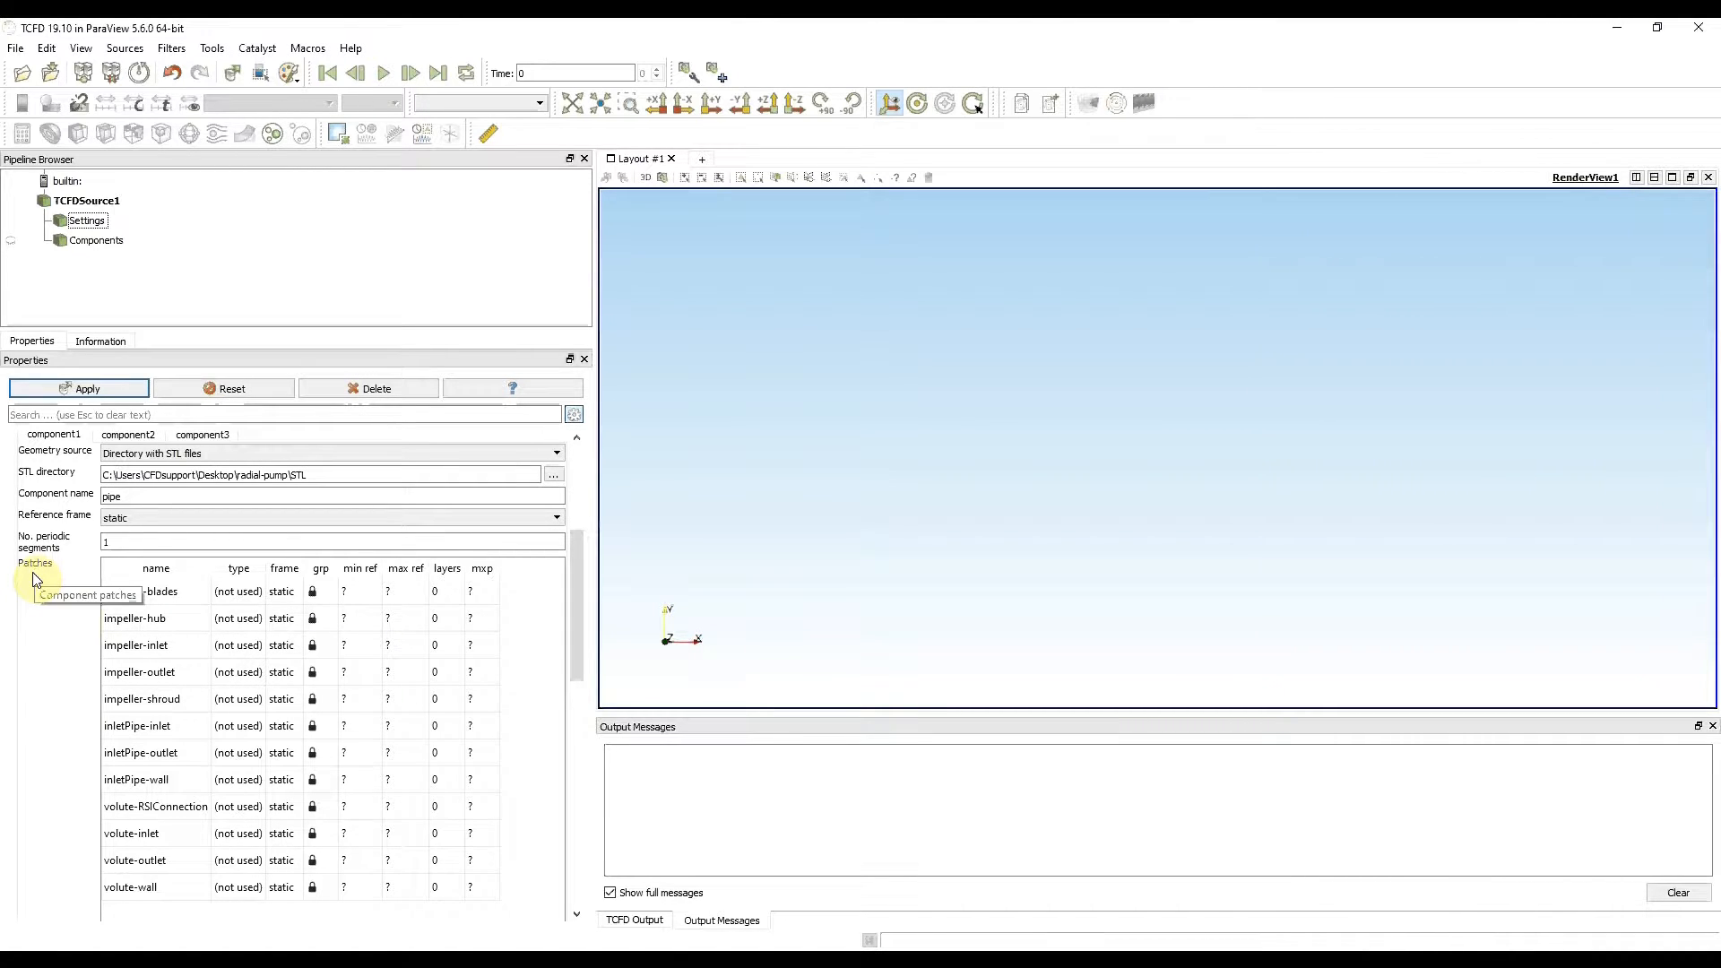
{"action": "left_click", "coordinate": [109, 396]}
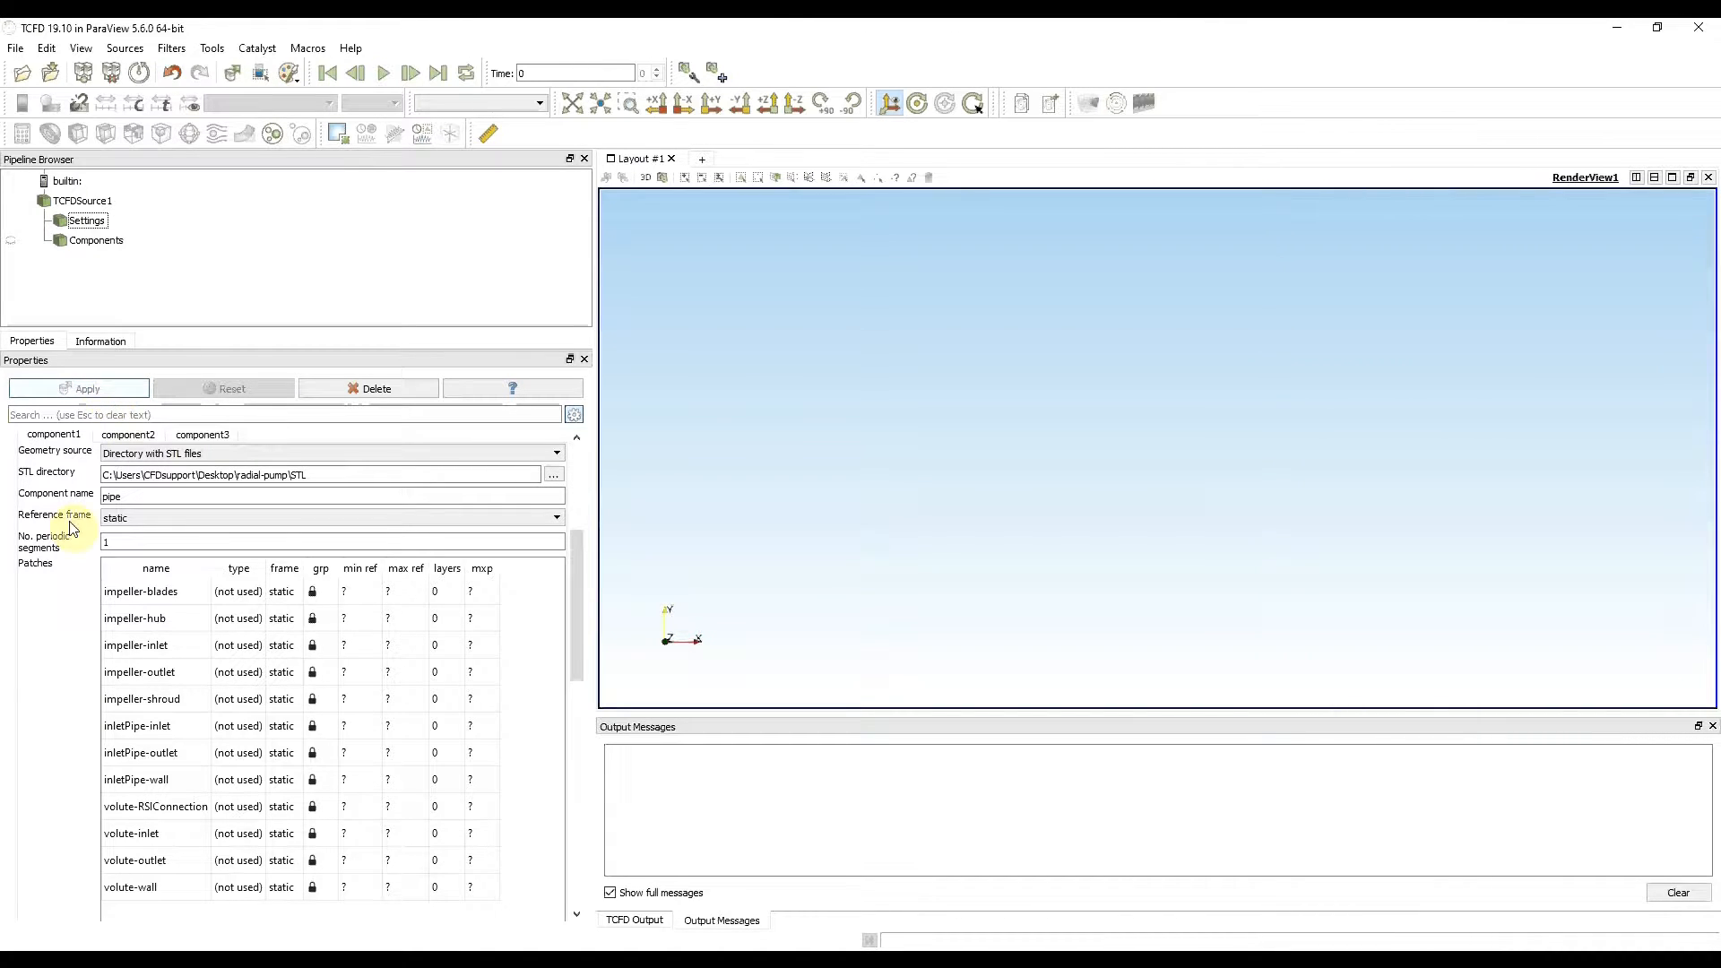
In the pipe component's patches, set the type of inletPipe-inlet to inlet
{"action": "left_click_drag", "start_coordinate": [582, 584], "coordinate": [579, 599]}
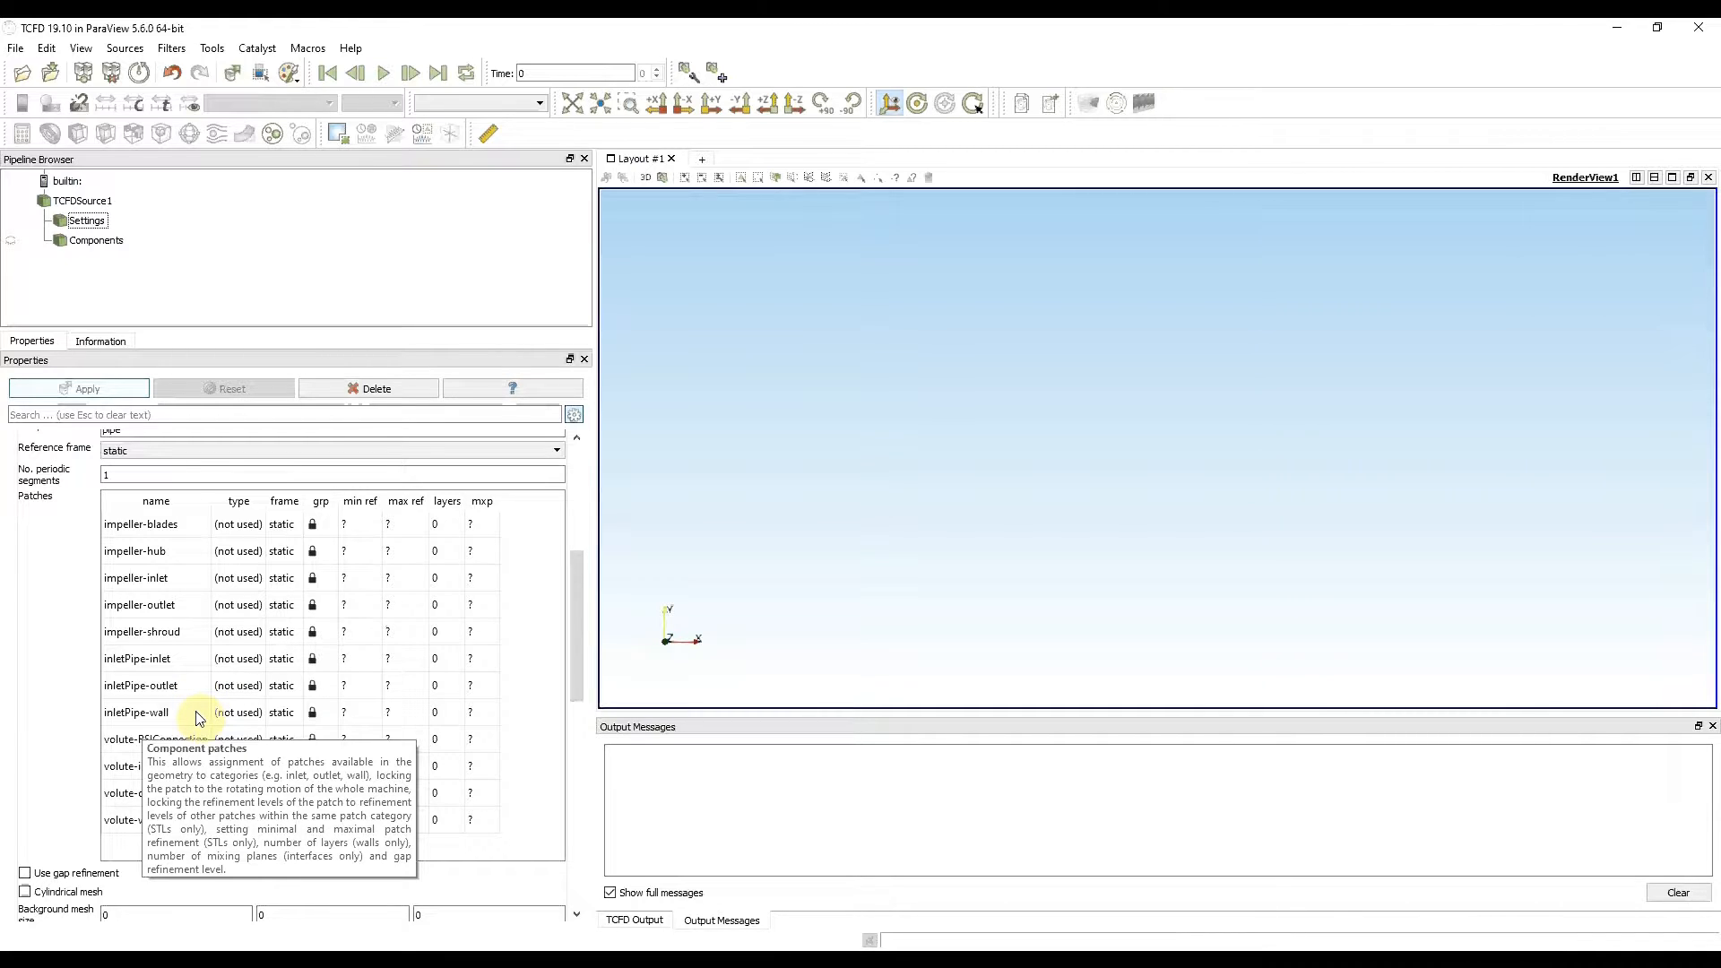
{"action": "double_click", "coordinate": [254, 663]}
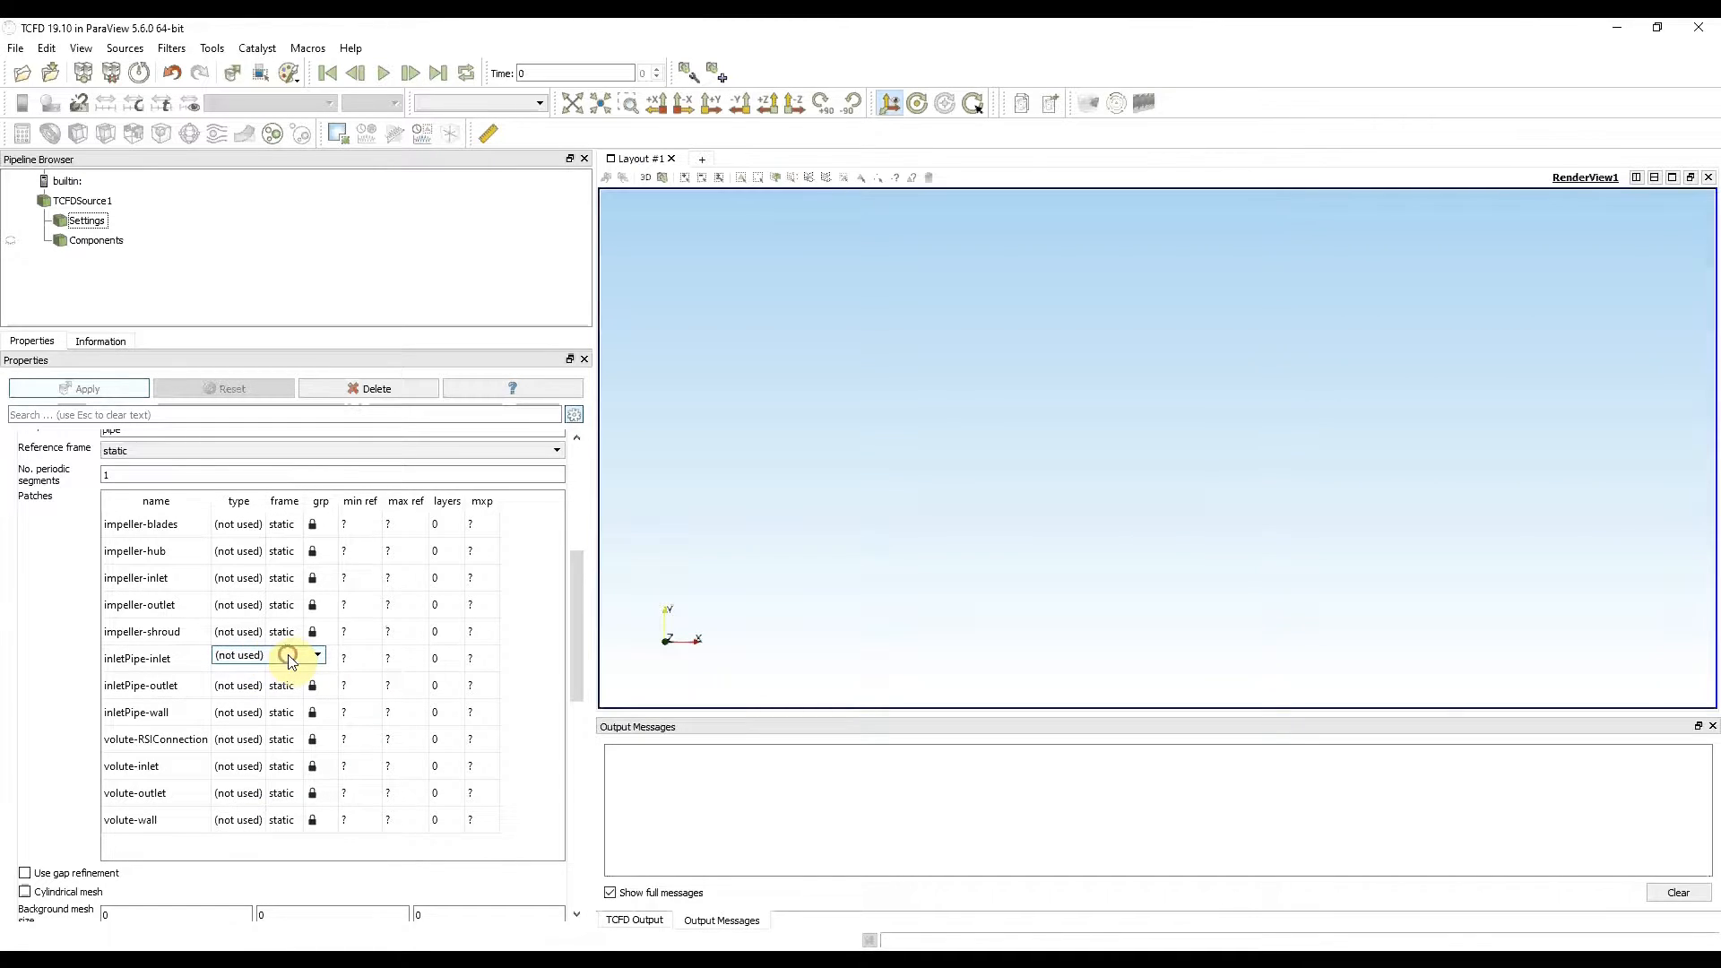
{"action": "left_click", "coordinate": [289, 659]}
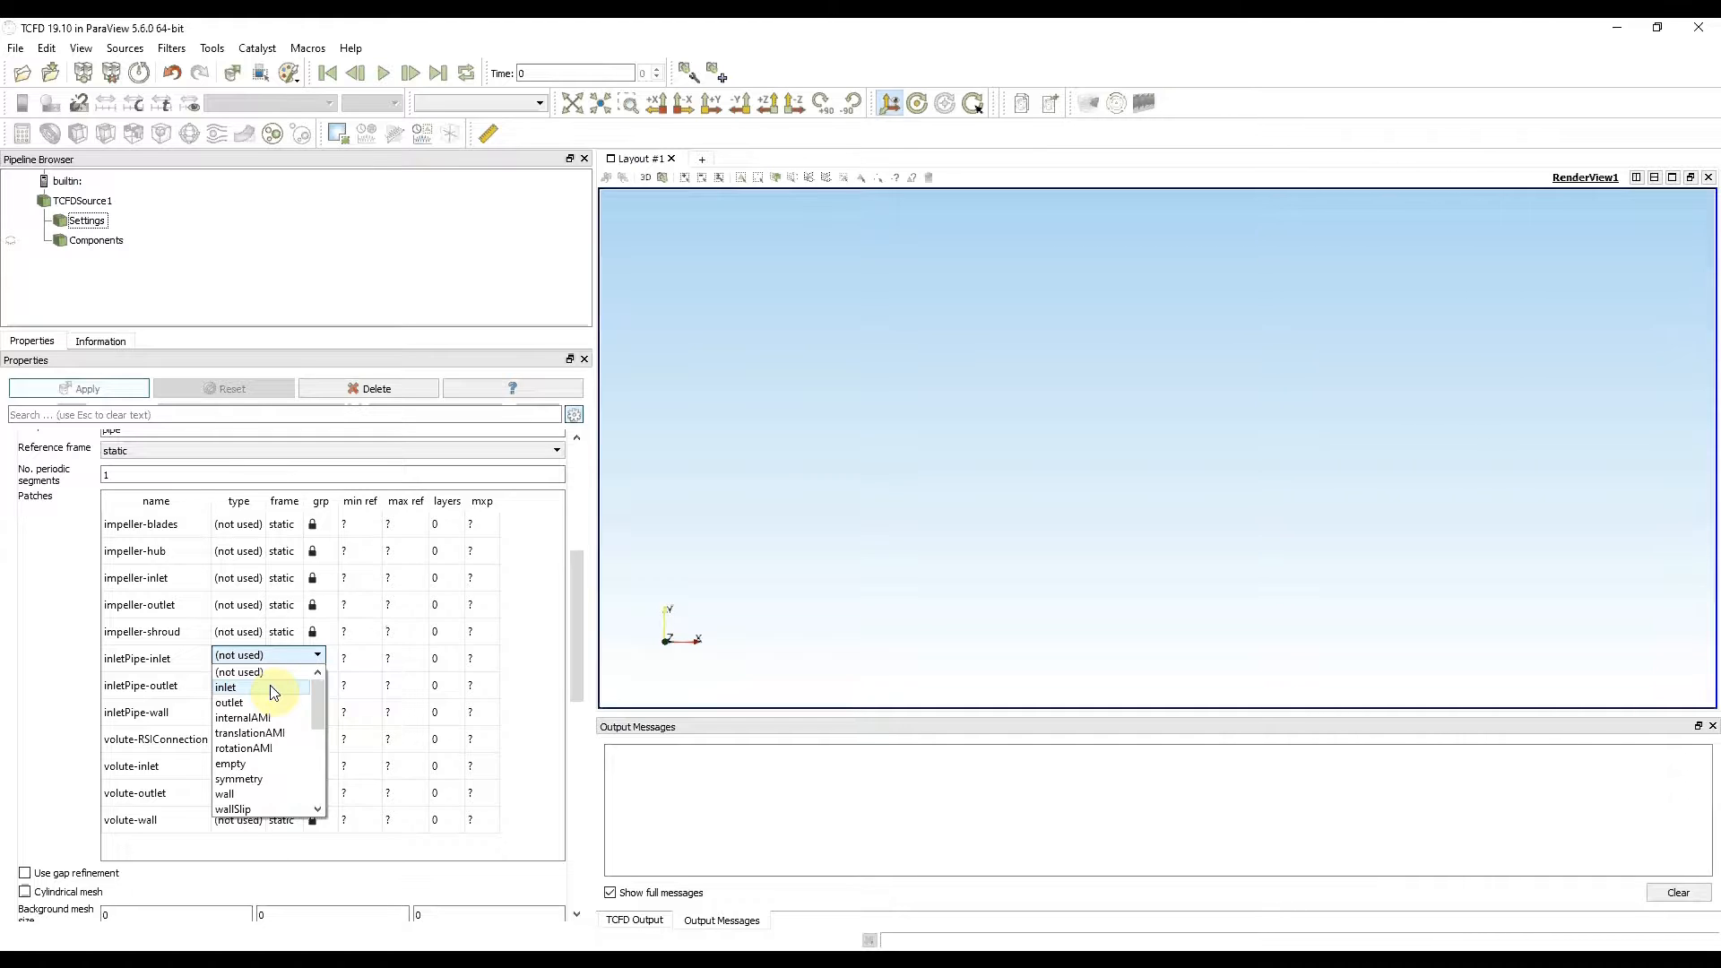
{"action": "left_click", "coordinate": [274, 692]}
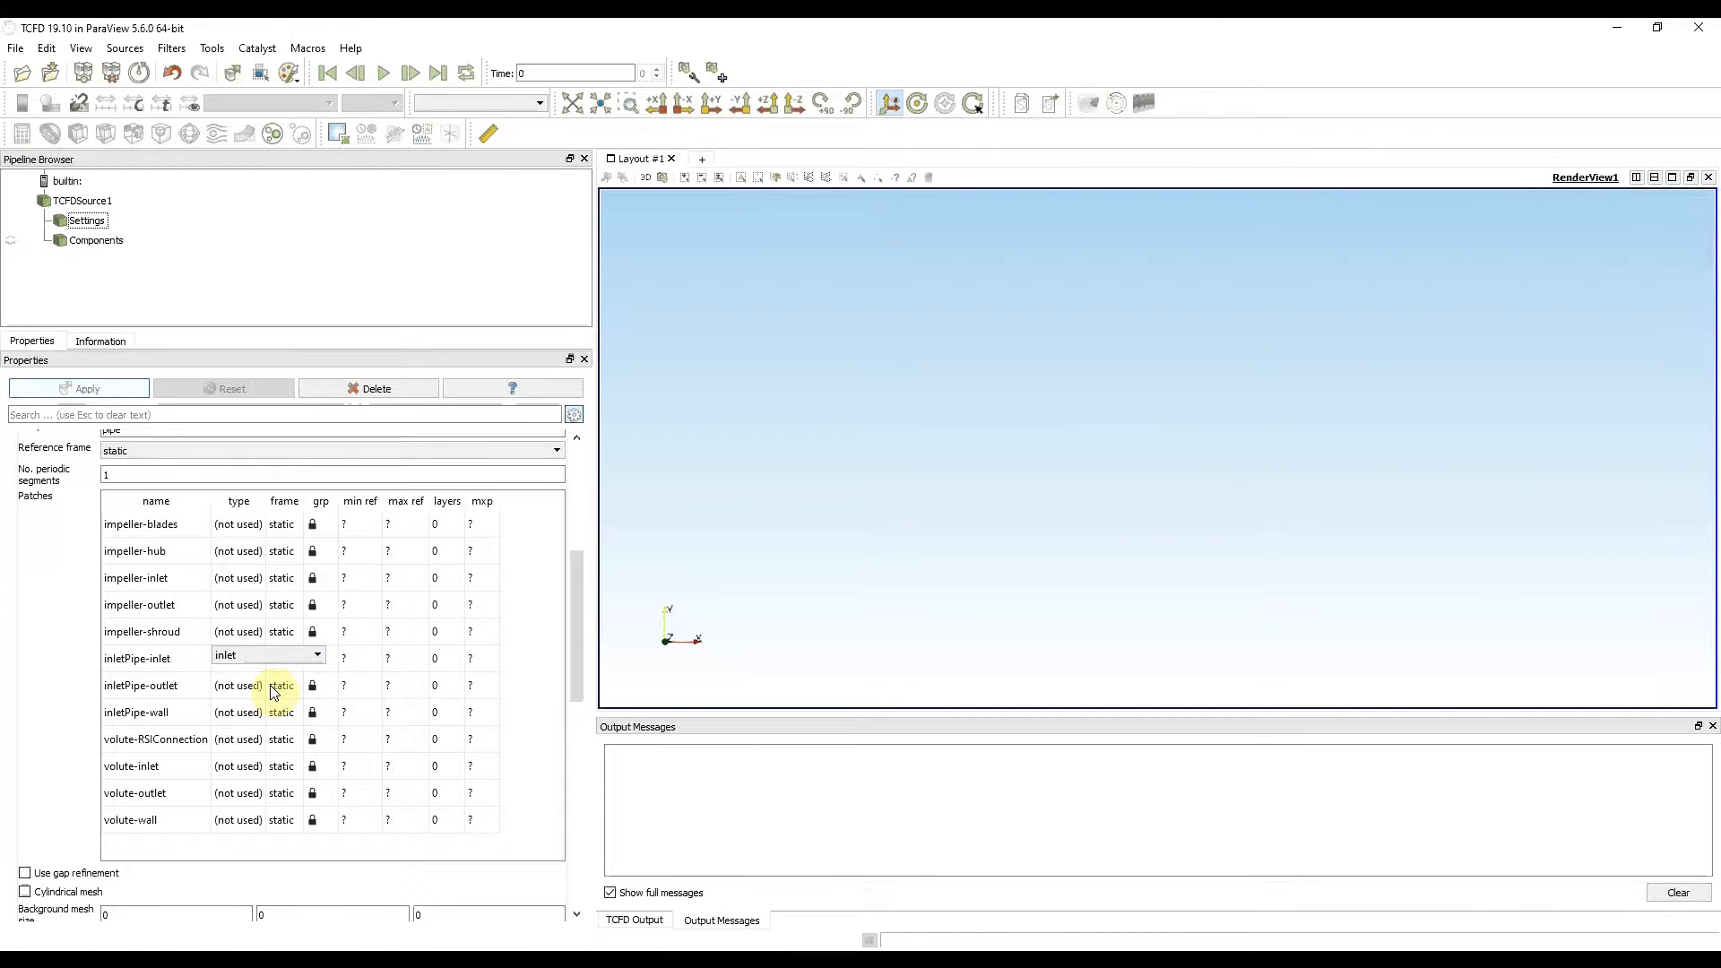
{"action": "left_click", "coordinate": [179, 633]}
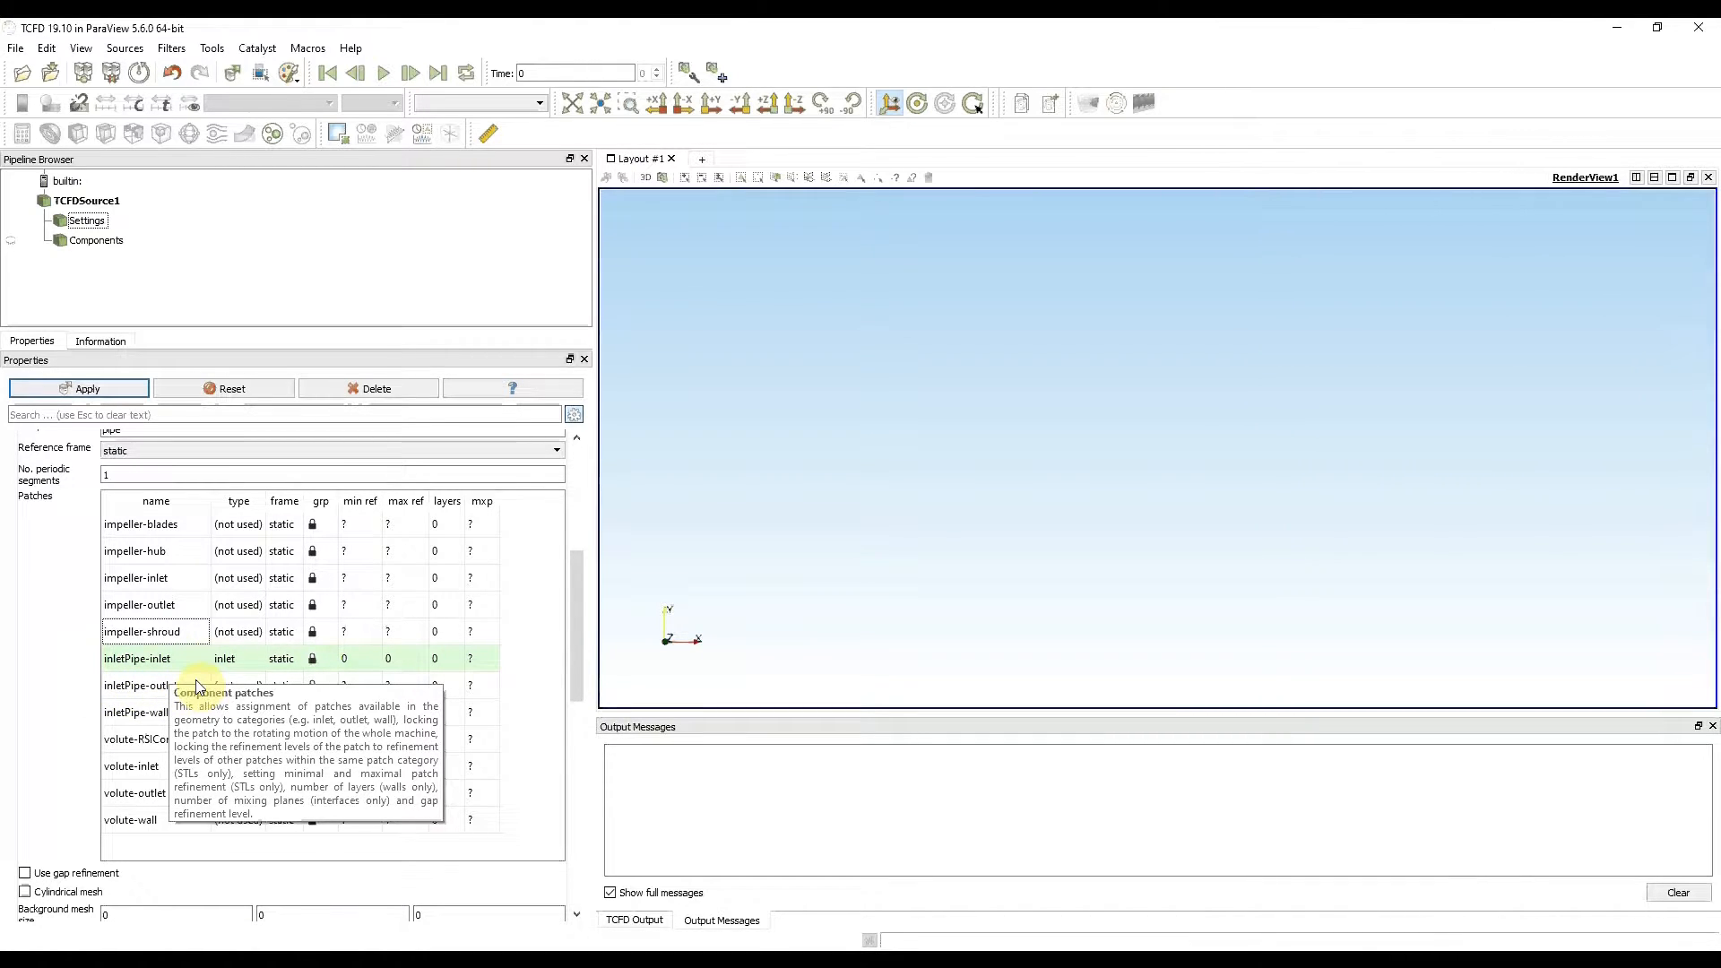
Set the inletPipe-outlet patch type to outletInterface and connect it to component Co2
{"action": "left_click", "coordinate": [238, 686]}
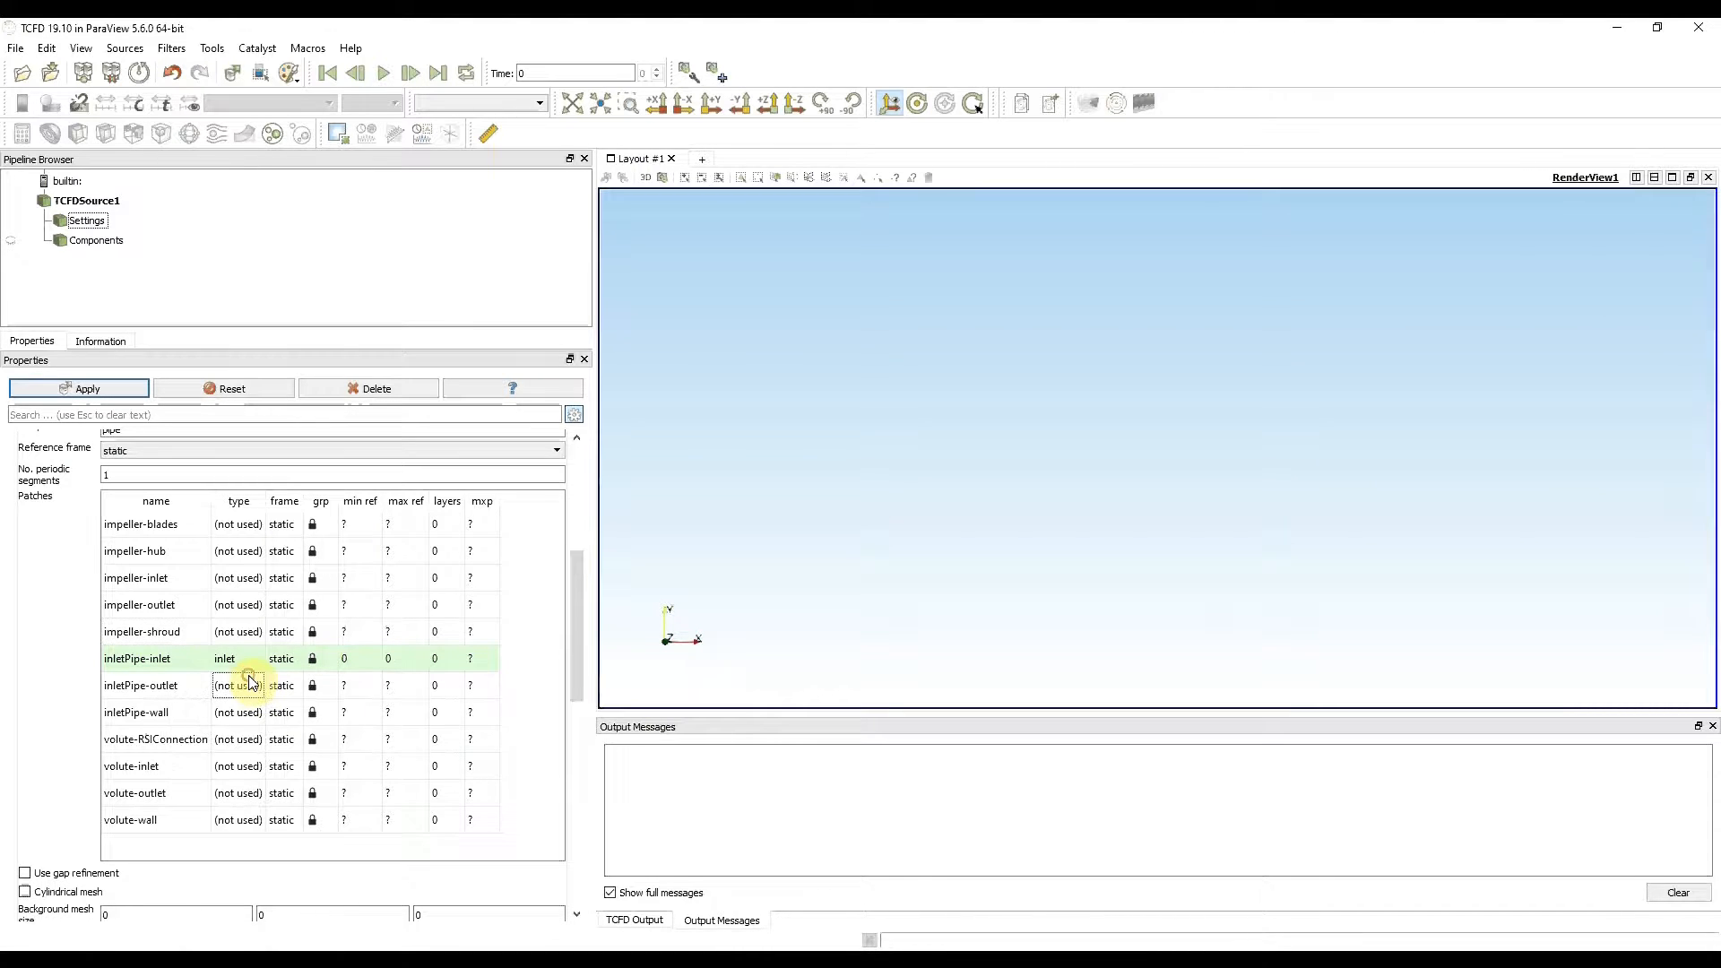
{"action": "left_click", "coordinate": [254, 686]}
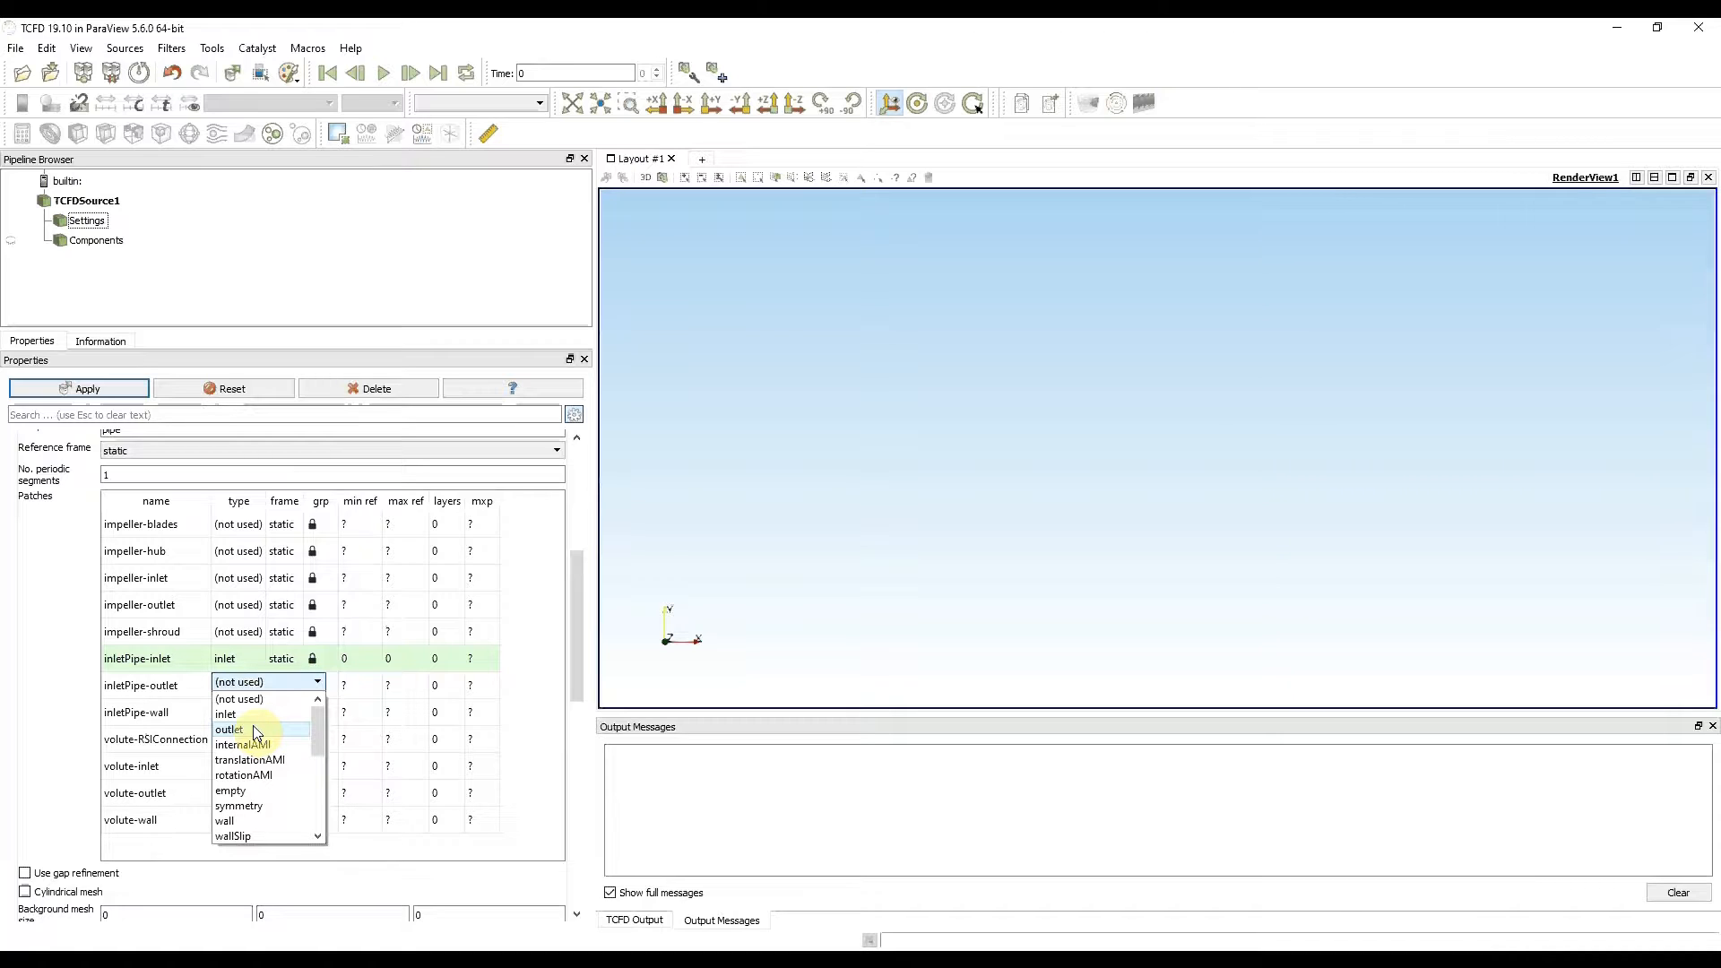
{"action": "scroll", "coordinate": [255, 731], "scroll_direction": "down", "scroll_amount": 6}
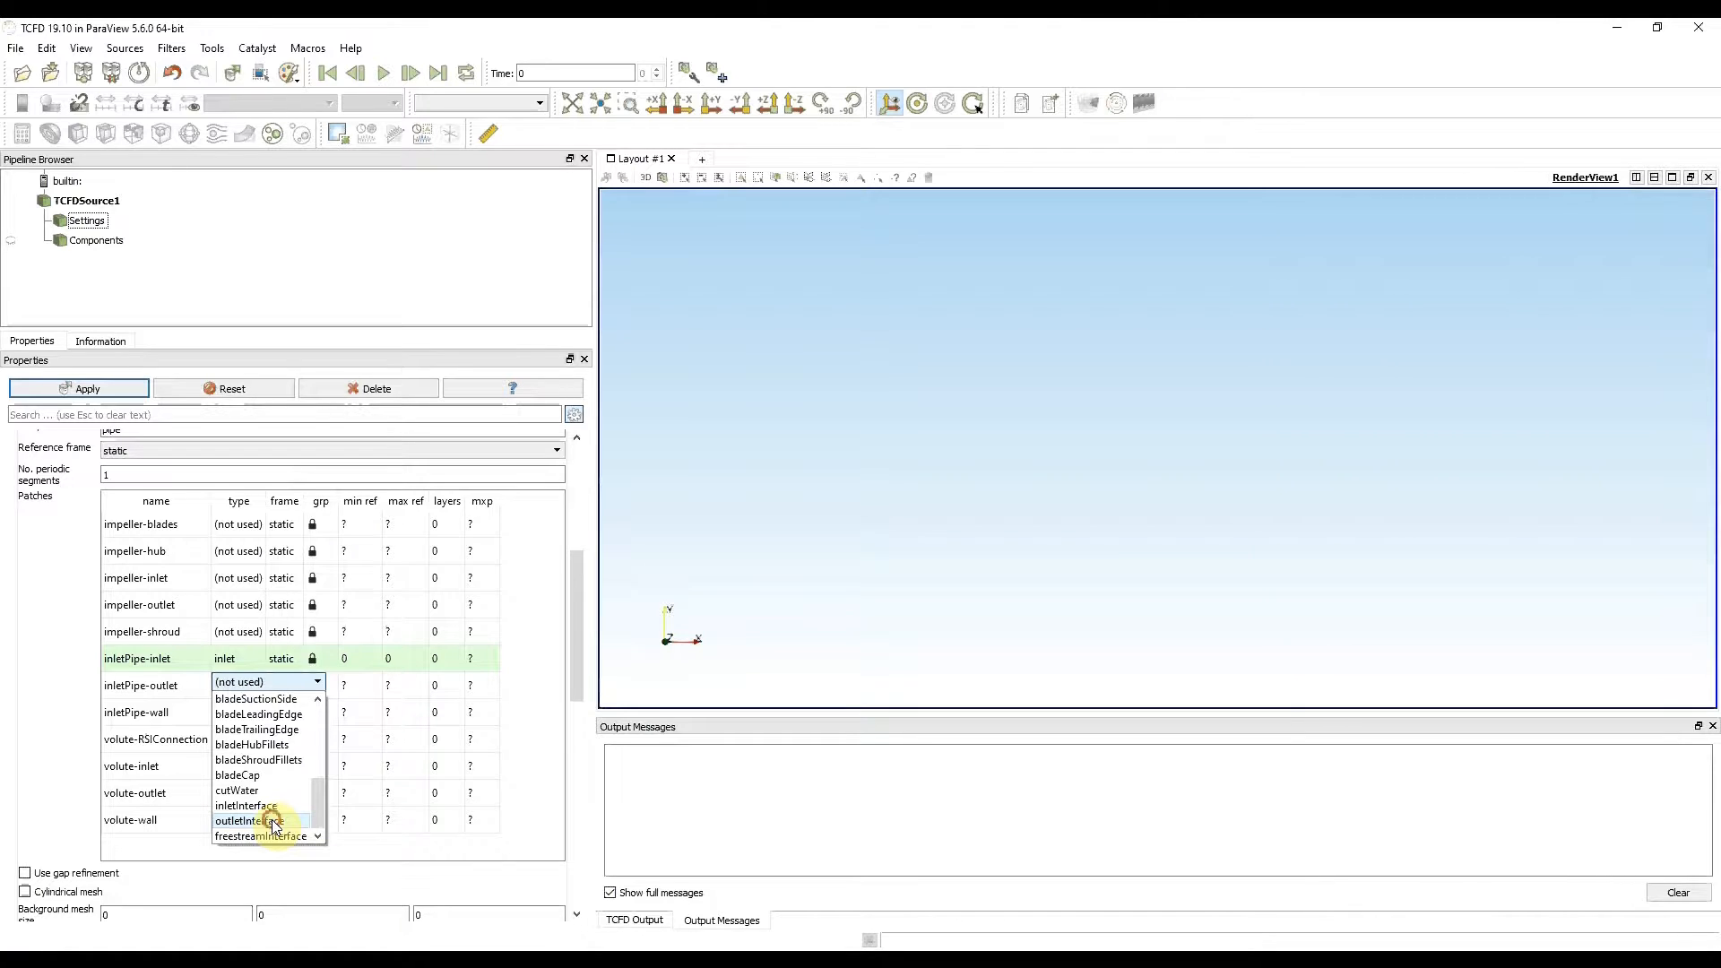
{"action": "left_click", "coordinate": [274, 822]}
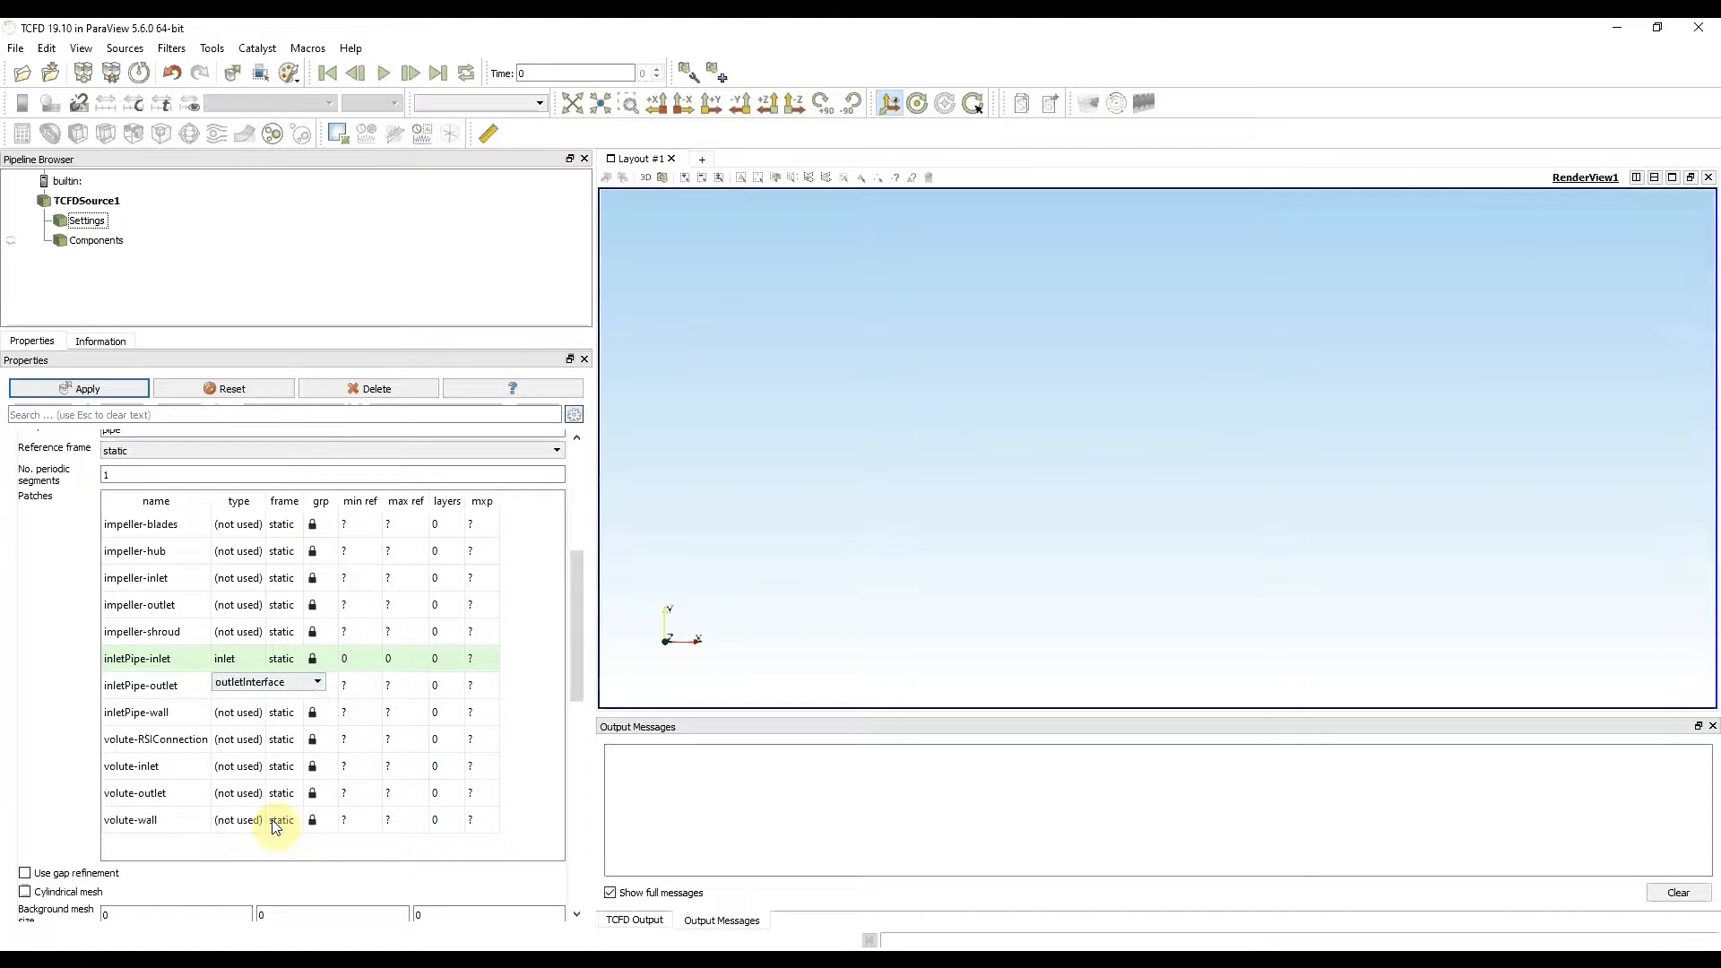
{"action": "left_click", "coordinate": [175, 714]}
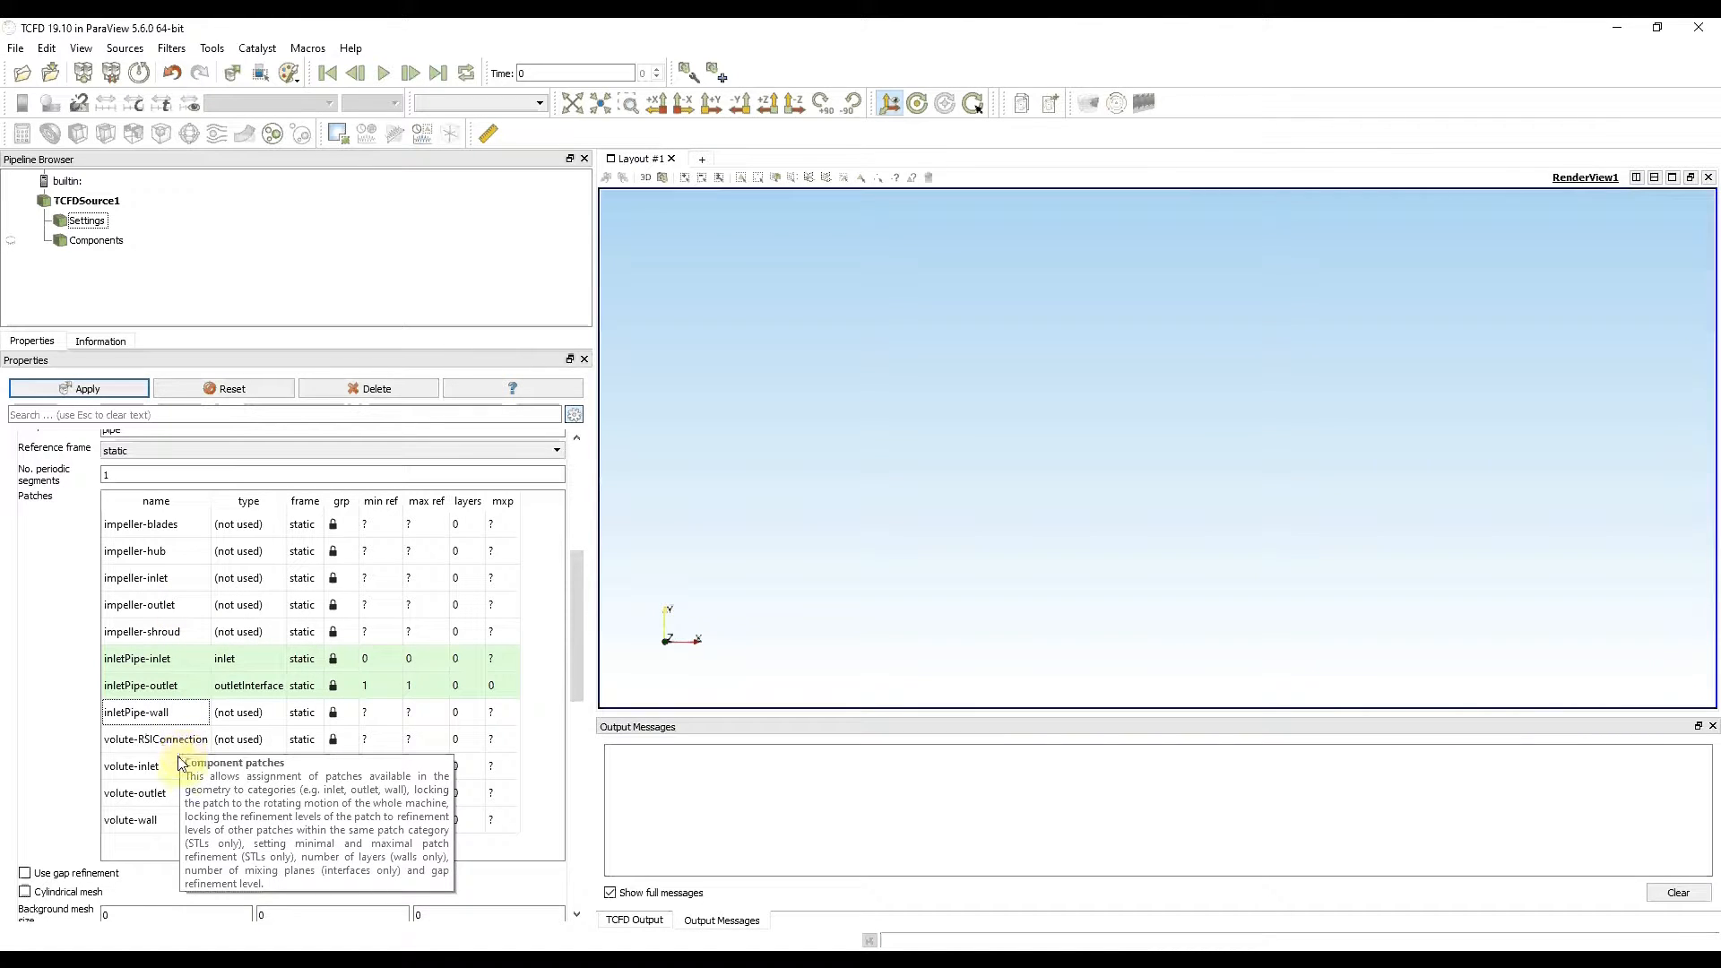
{"action": "left_click", "coordinate": [265, 688]}
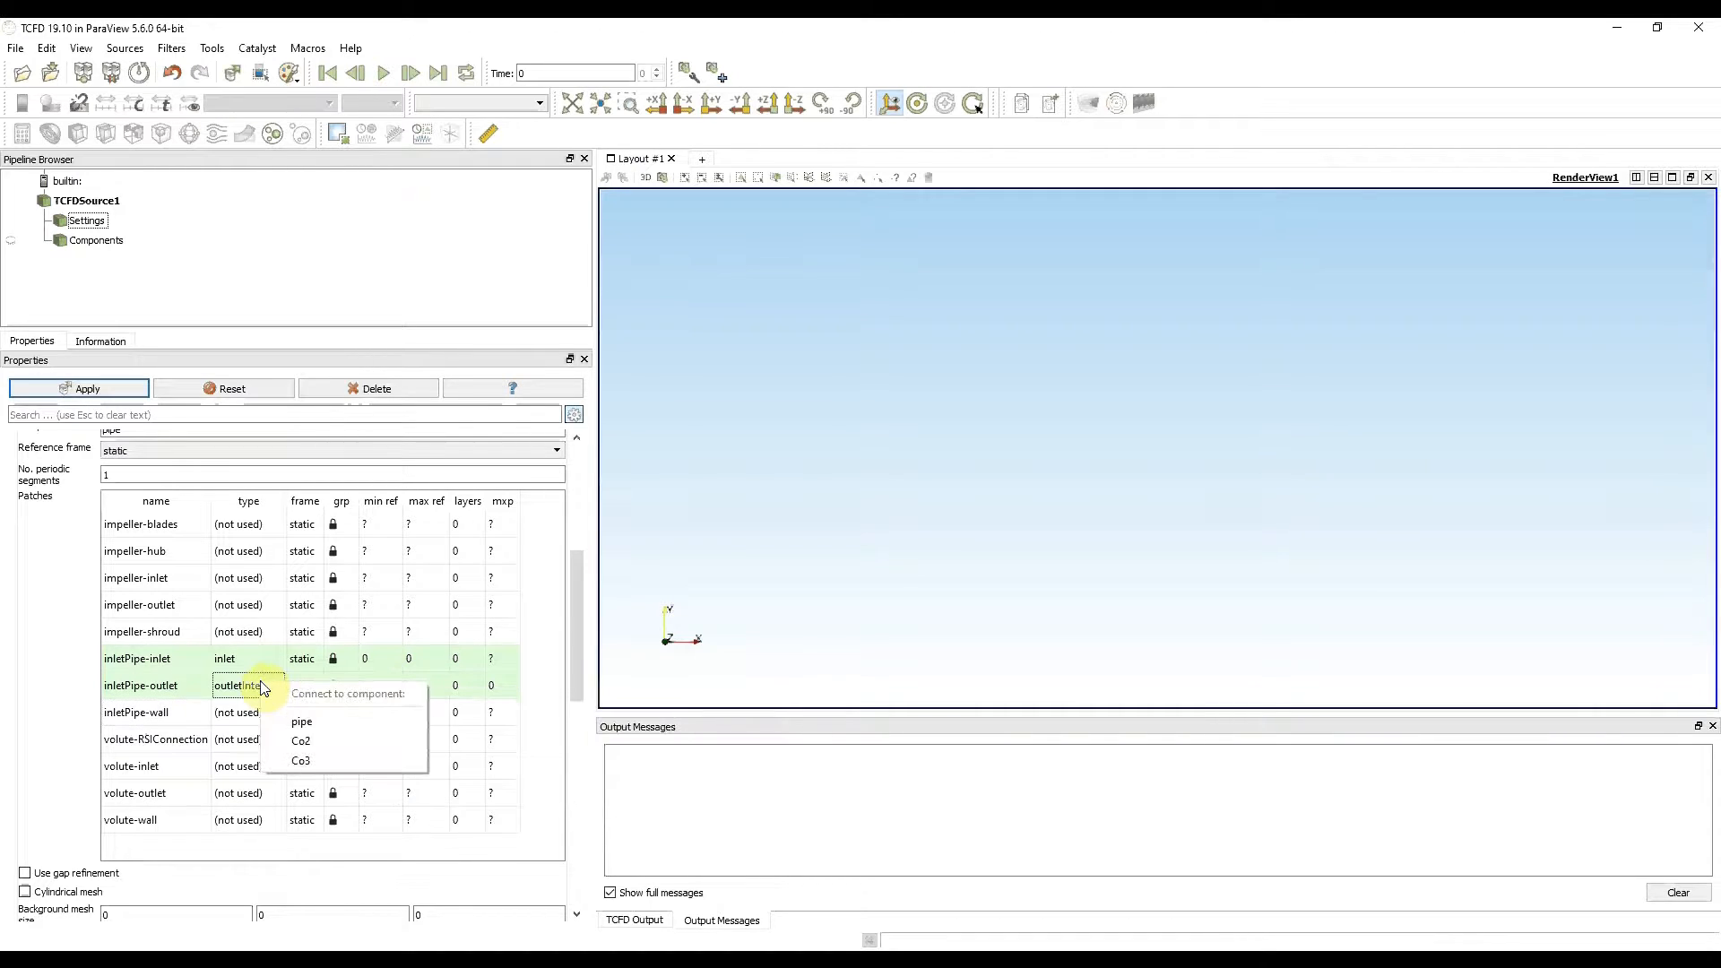
{"action": "left_click", "coordinate": [357, 740]}
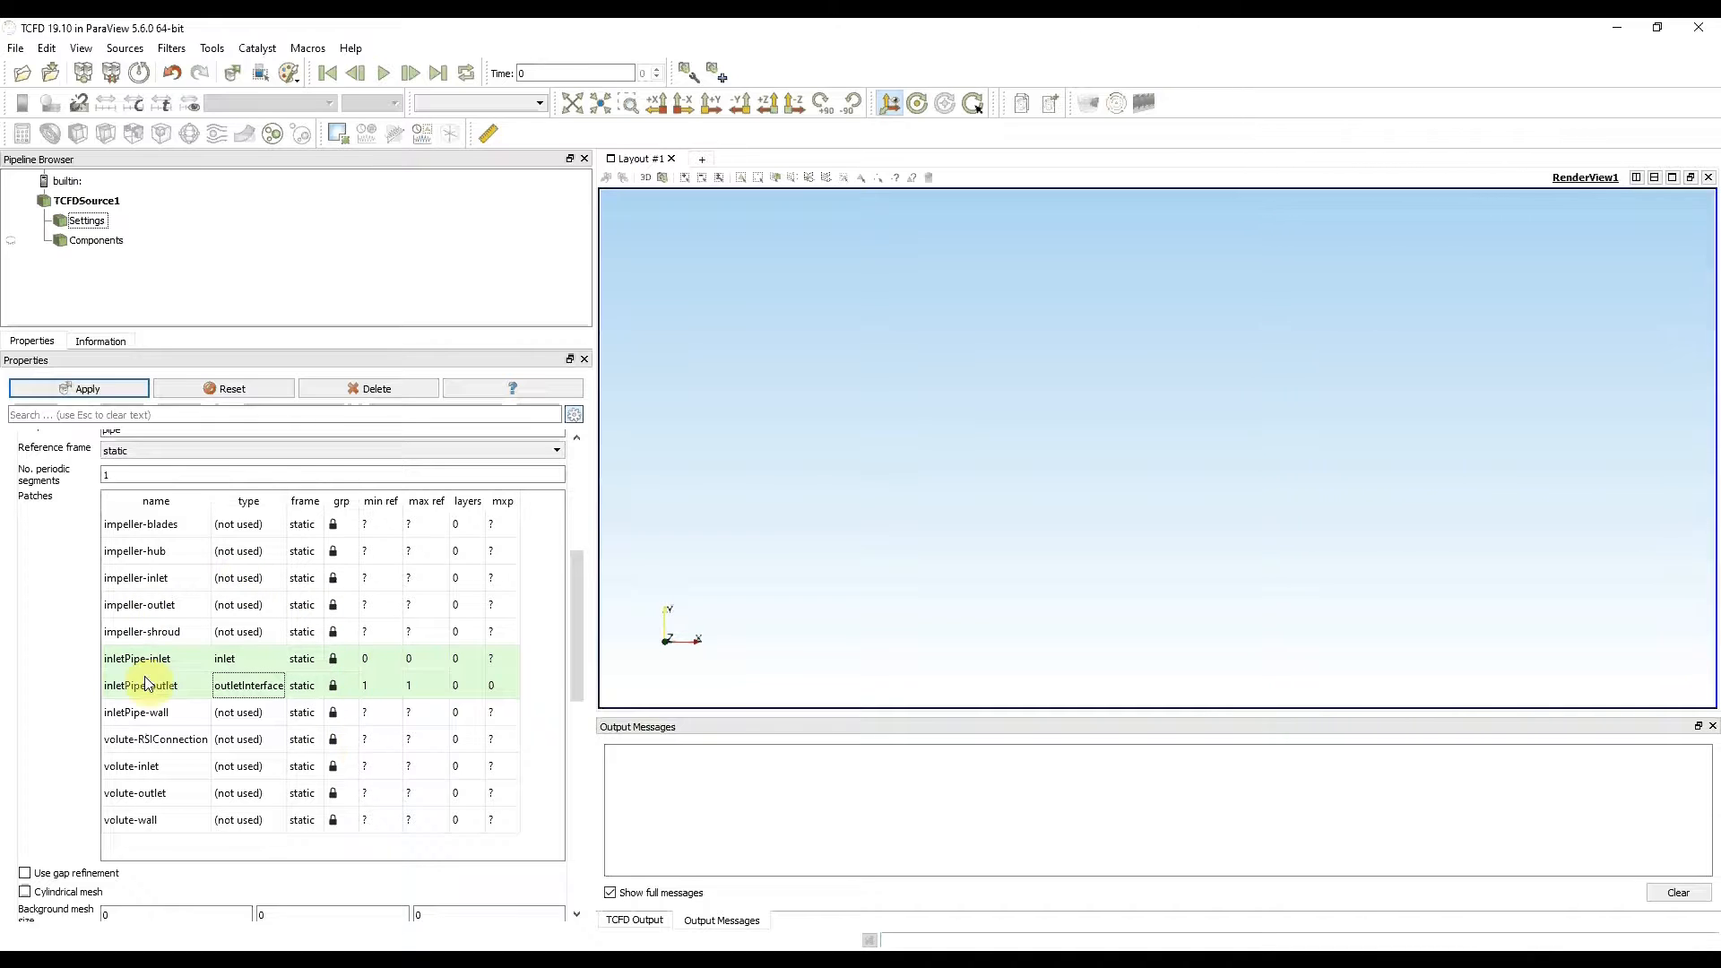
Set the inletPipe-wall patch type to wall and apply the pipe component's patch settings
{"action": "left_click", "coordinate": [262, 717]}
{"action": "left_click", "coordinate": [261, 711]}
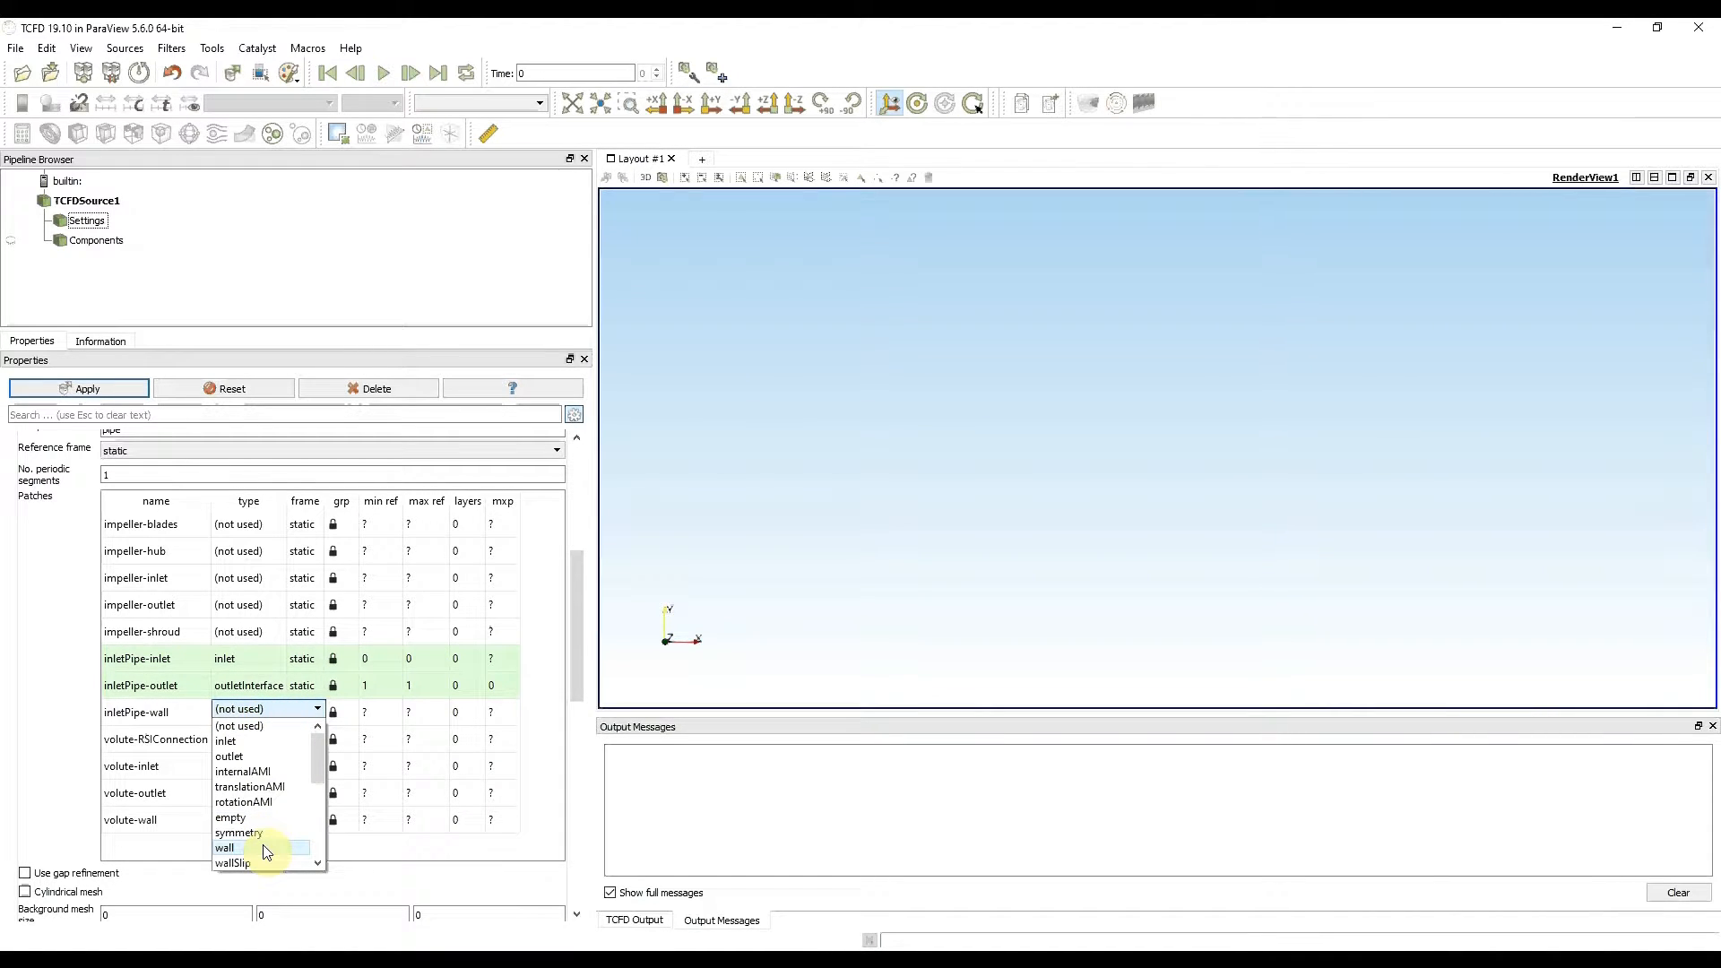
{"action": "left_click", "coordinate": [267, 849]}
{"action": "left_click", "coordinate": [183, 714]}
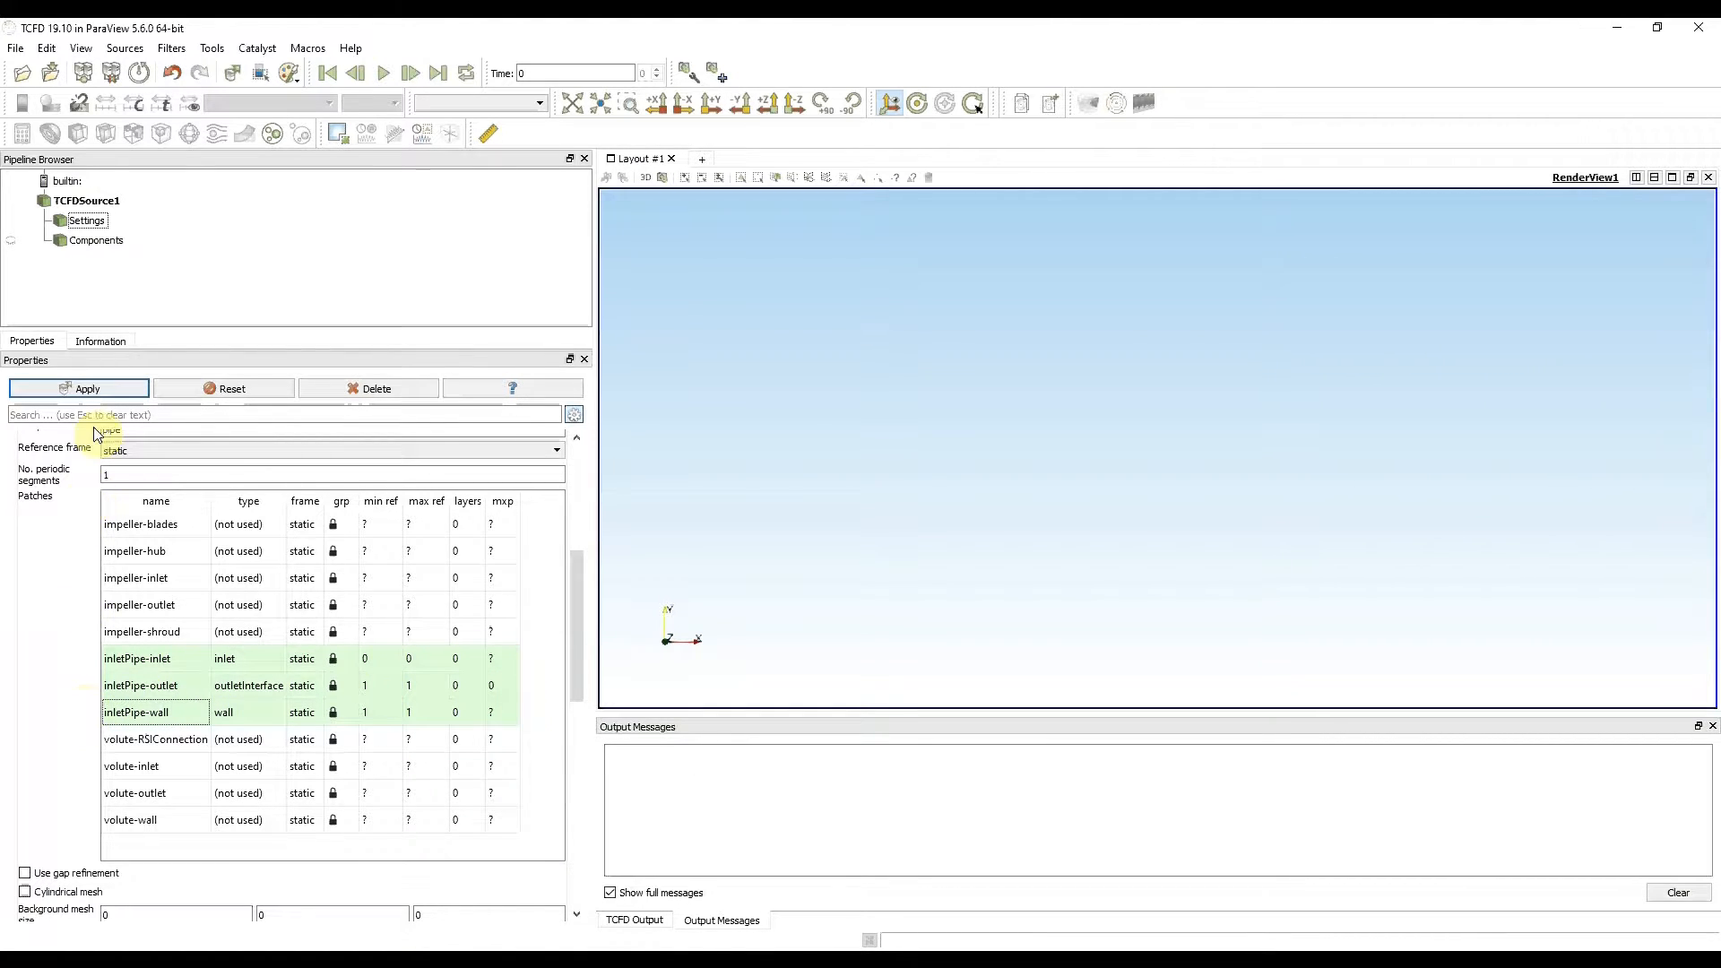
{"action": "left_click", "coordinate": [120, 389]}
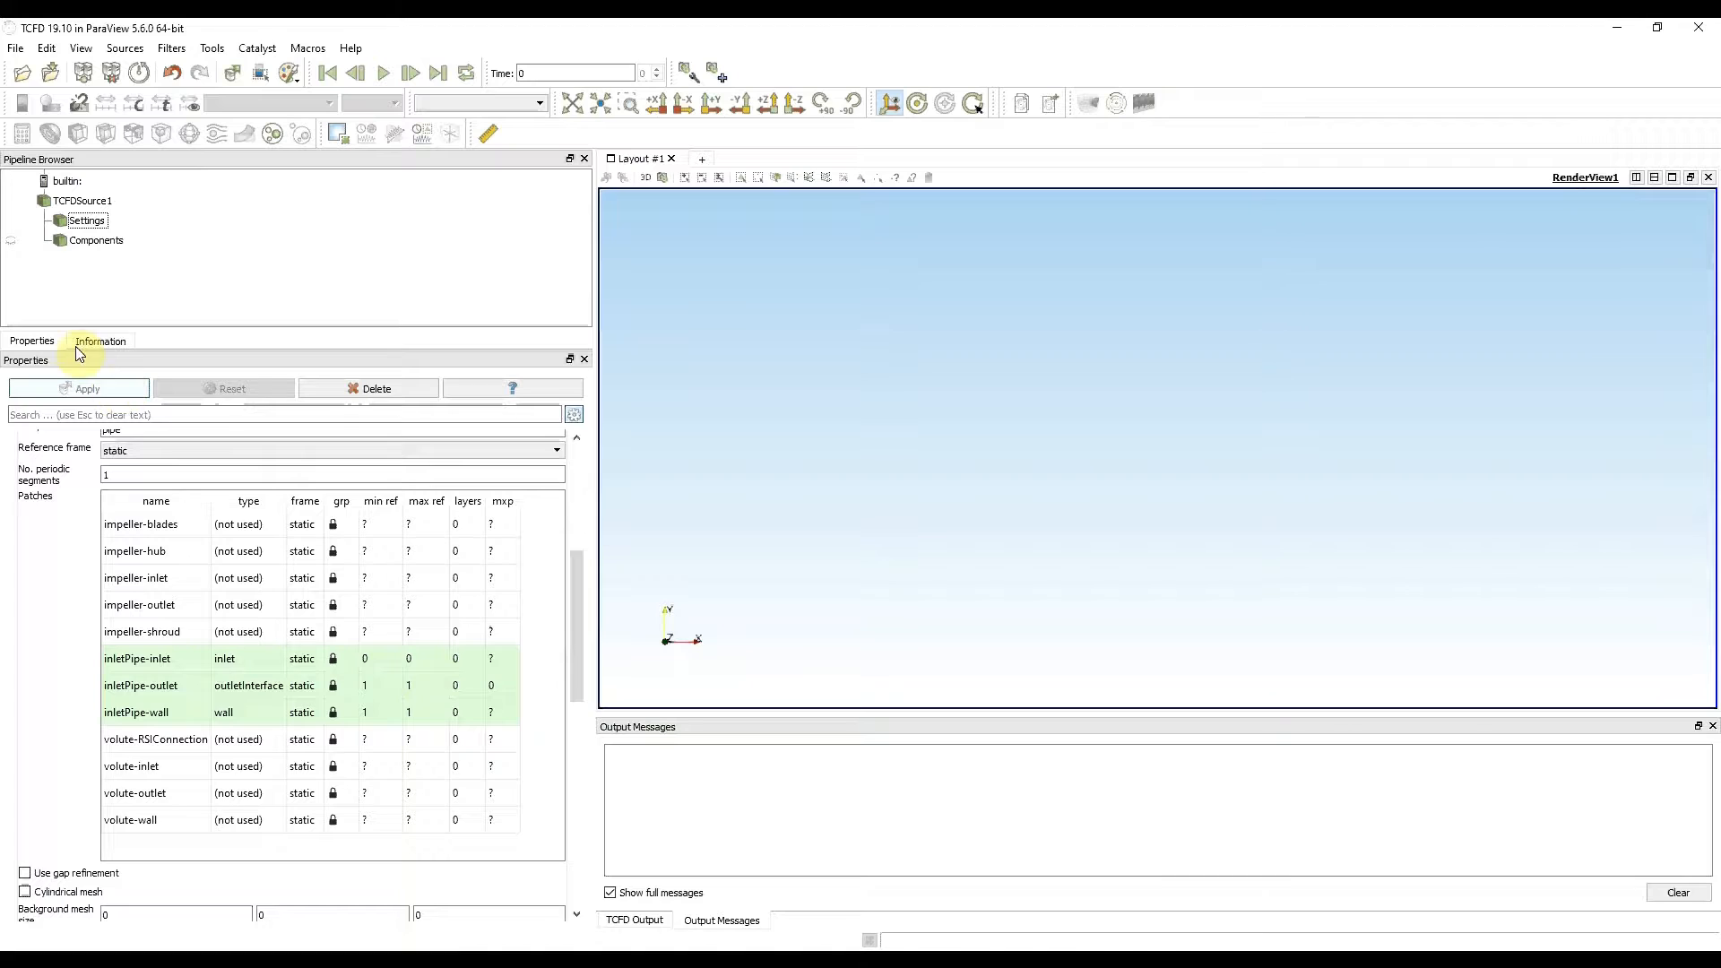
Show the Components geometry in the 3D view and clear the output messages
{"action": "left_click", "coordinate": [13, 243]}
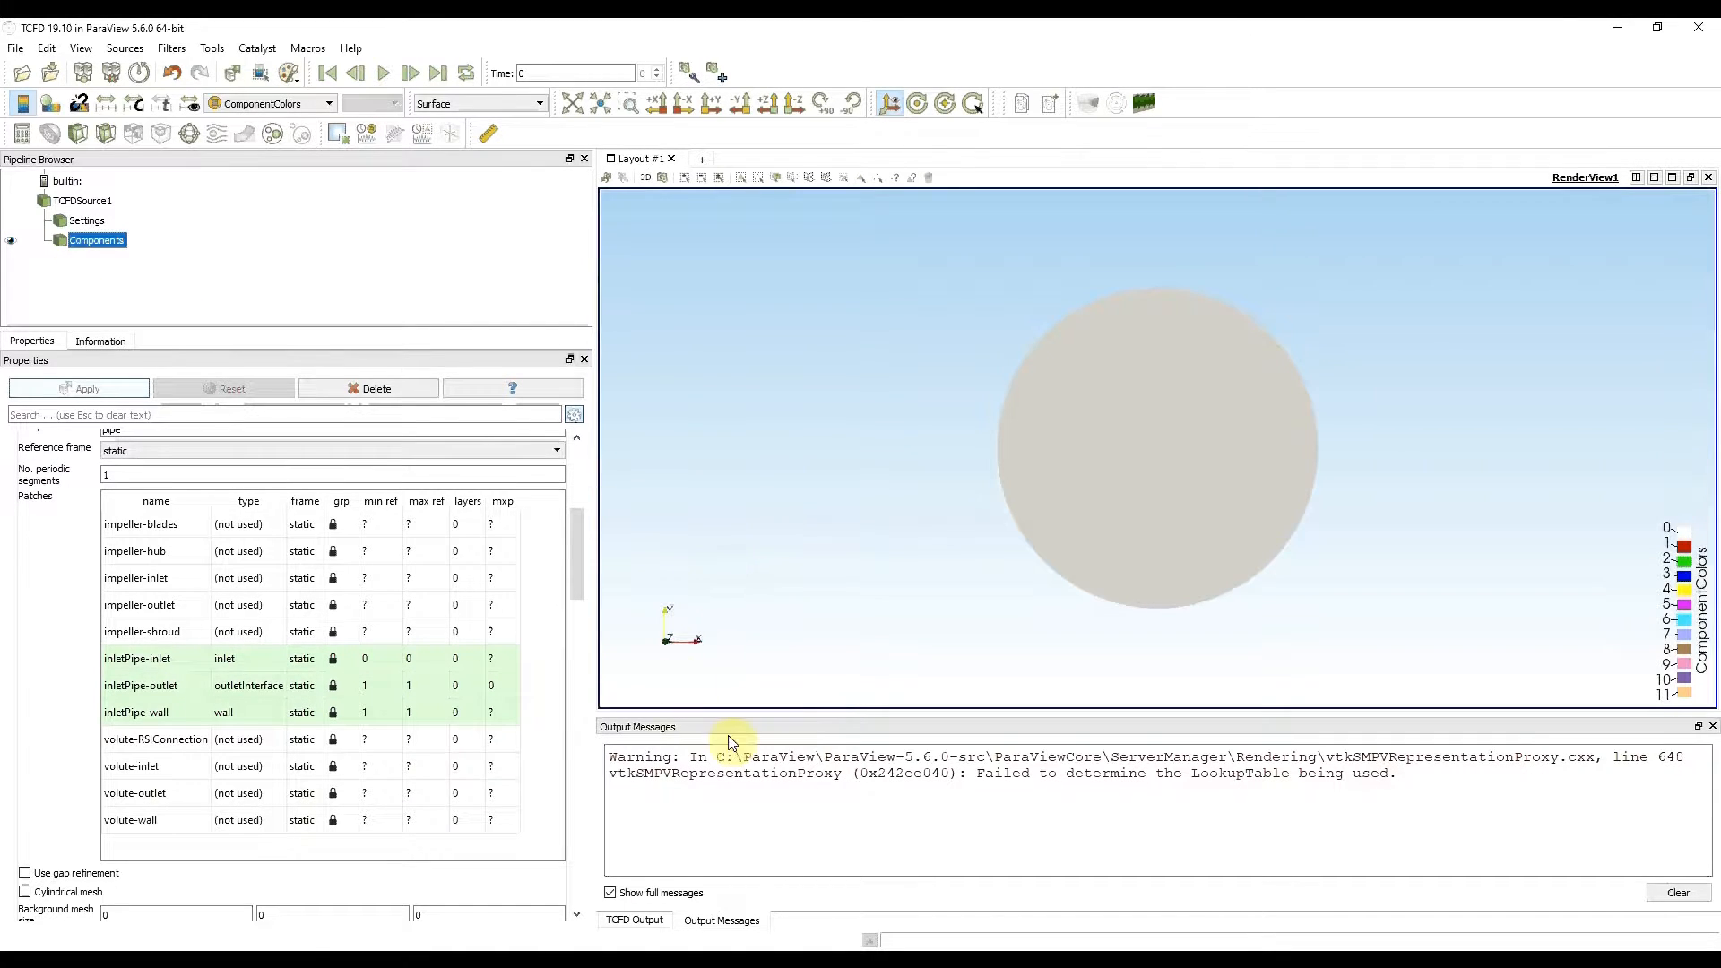
{"action": "left_click", "coordinate": [1678, 892]}
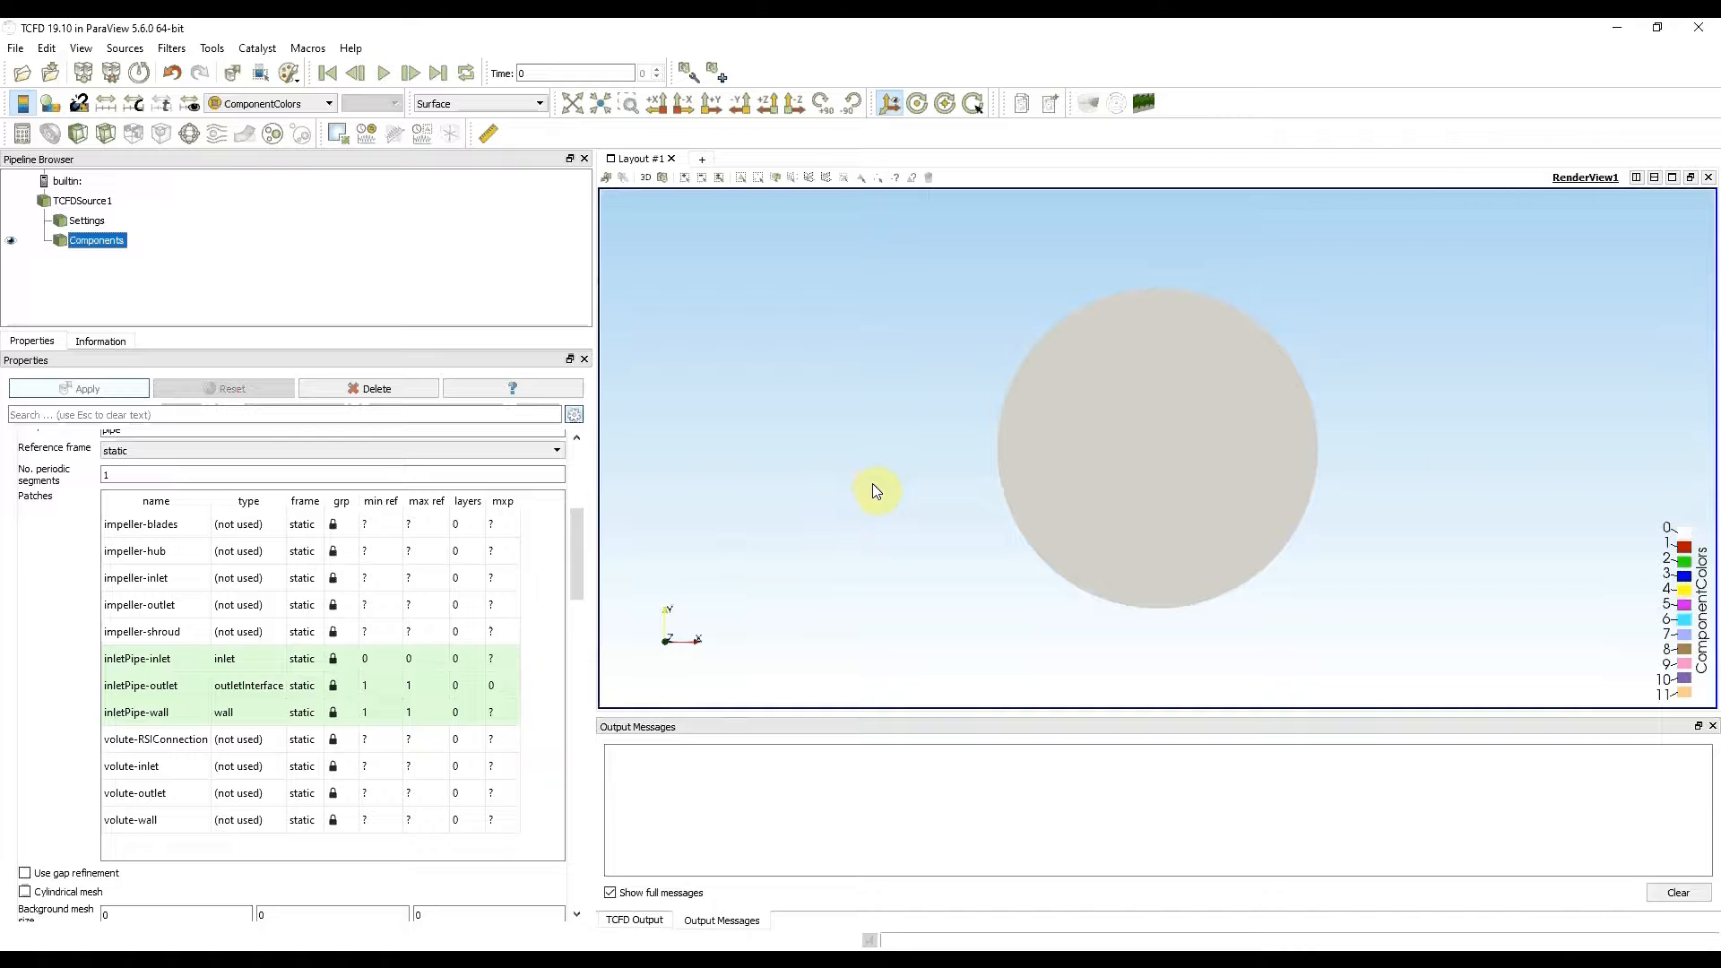
{"action": "left_click", "coordinate": [1157, 485]}
{"action": "left_click_drag", "start_coordinate": [1153, 481], "coordinate": [1002, 496]}
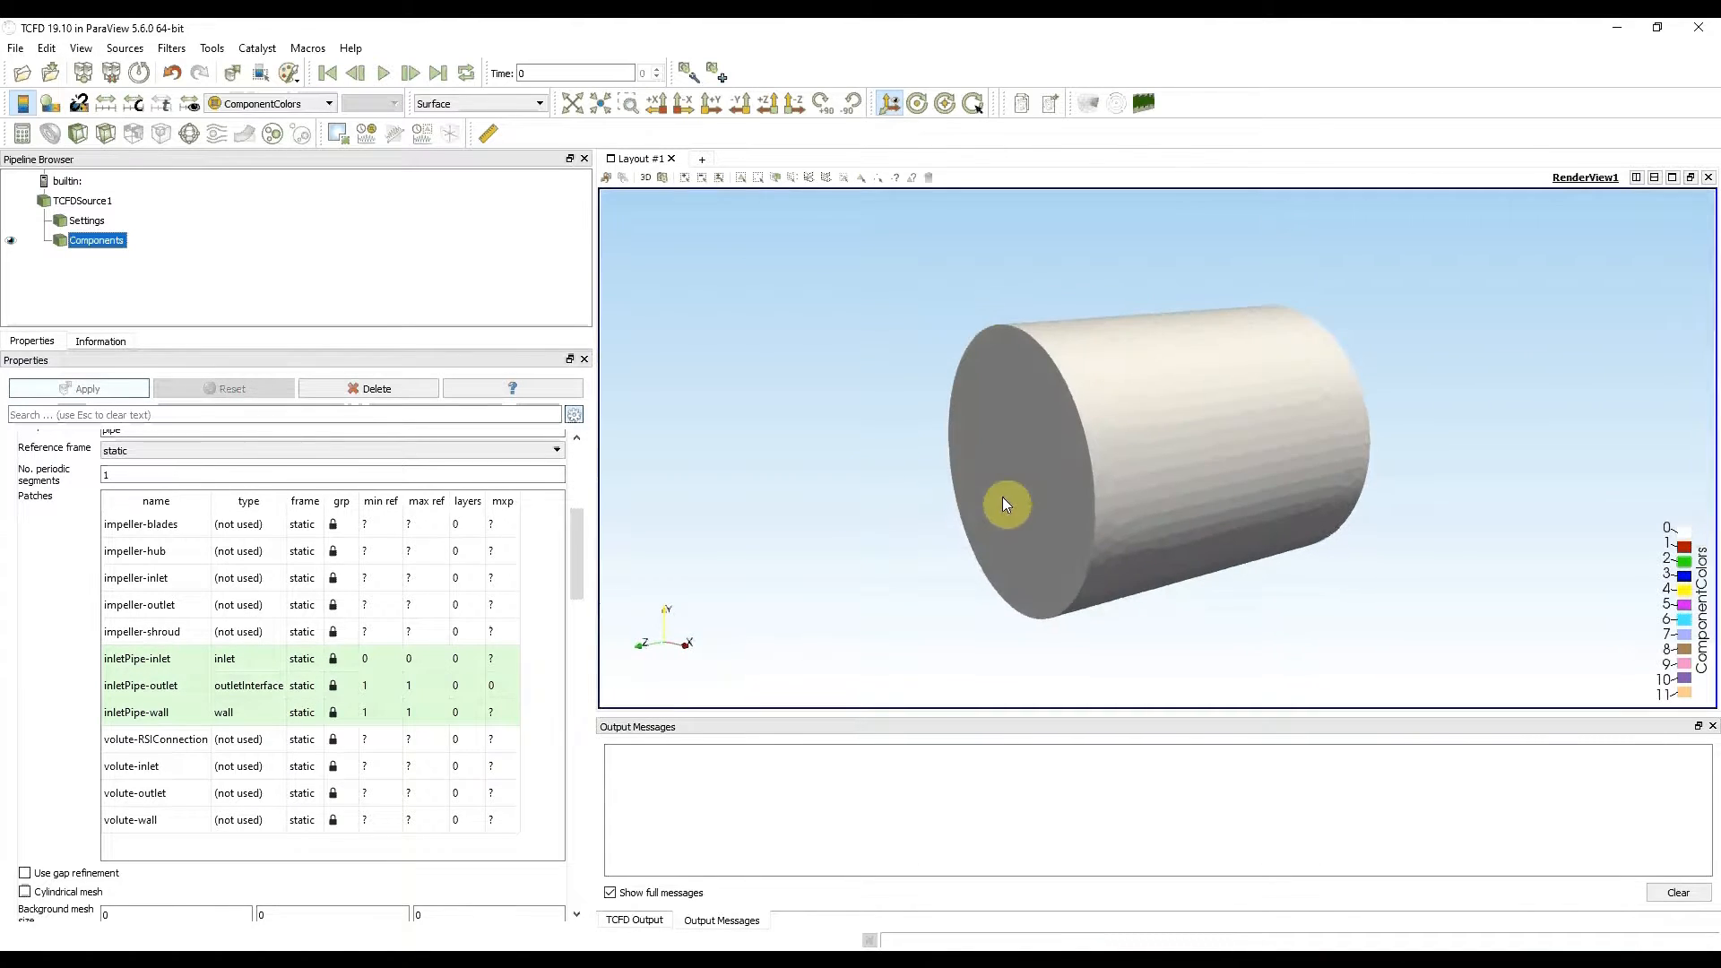
{"action": "left_click_drag", "start_coordinate": [1119, 558], "coordinate": [1268, 549]}
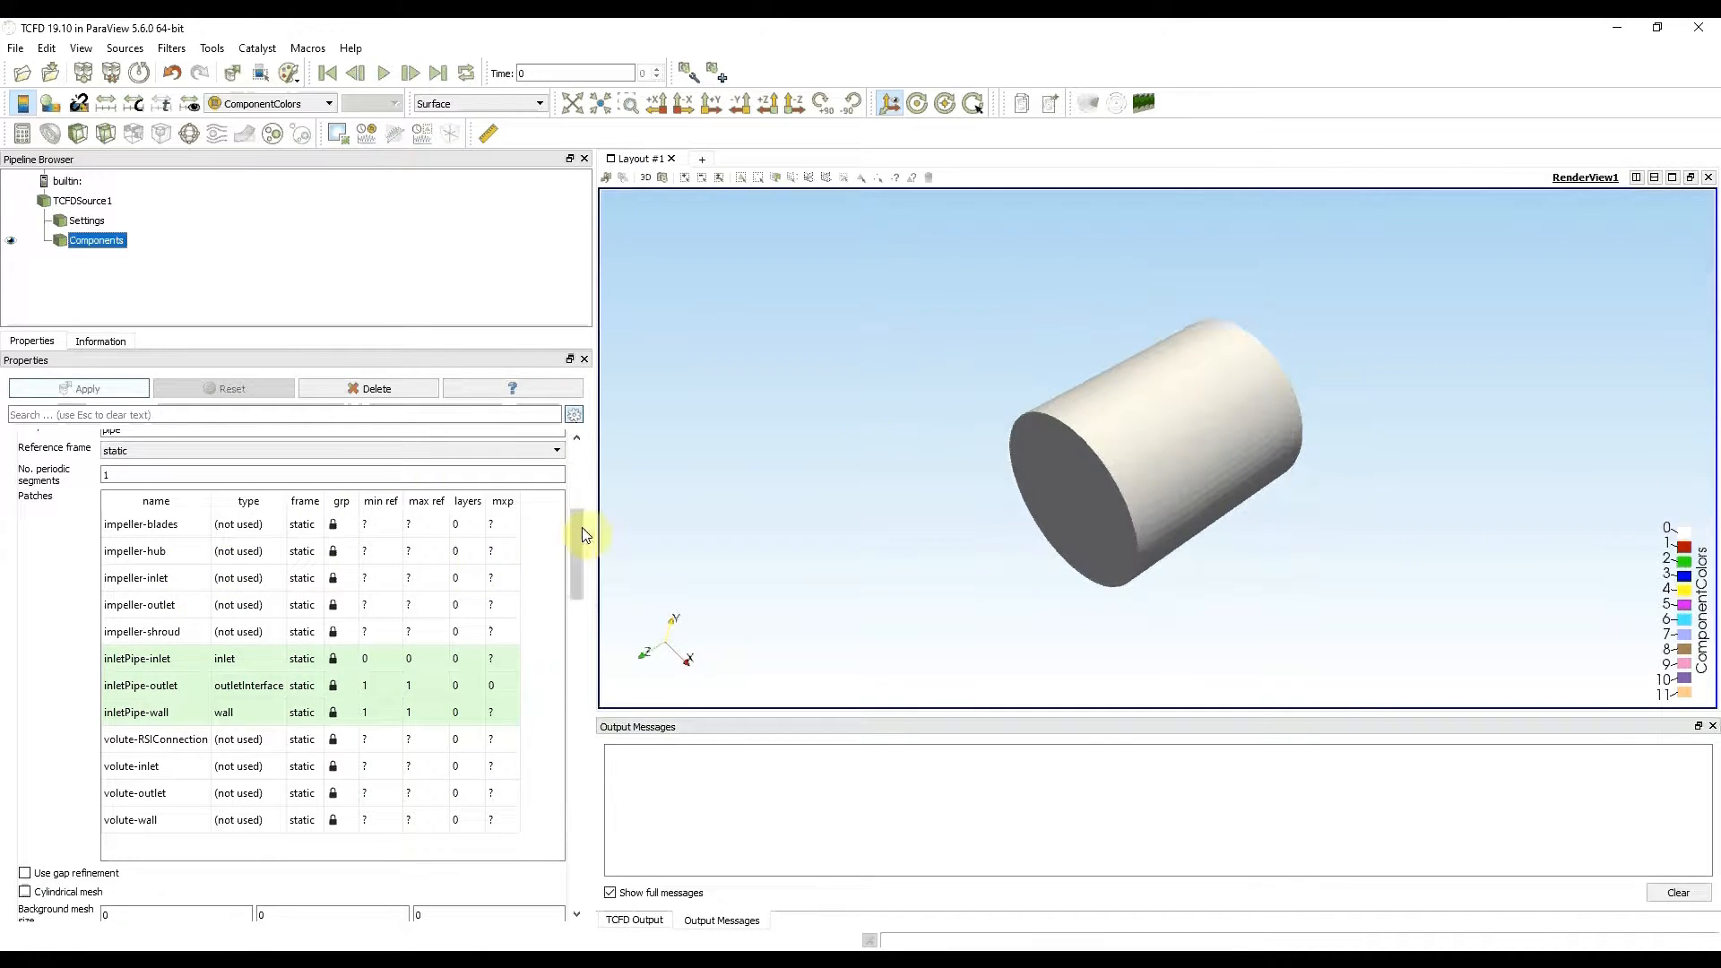
Turn on the background mesh wireframe for the pipe component and check its extents around the geometry
{"action": "left_click_drag", "start_coordinate": [577, 524], "coordinate": [579, 593]}
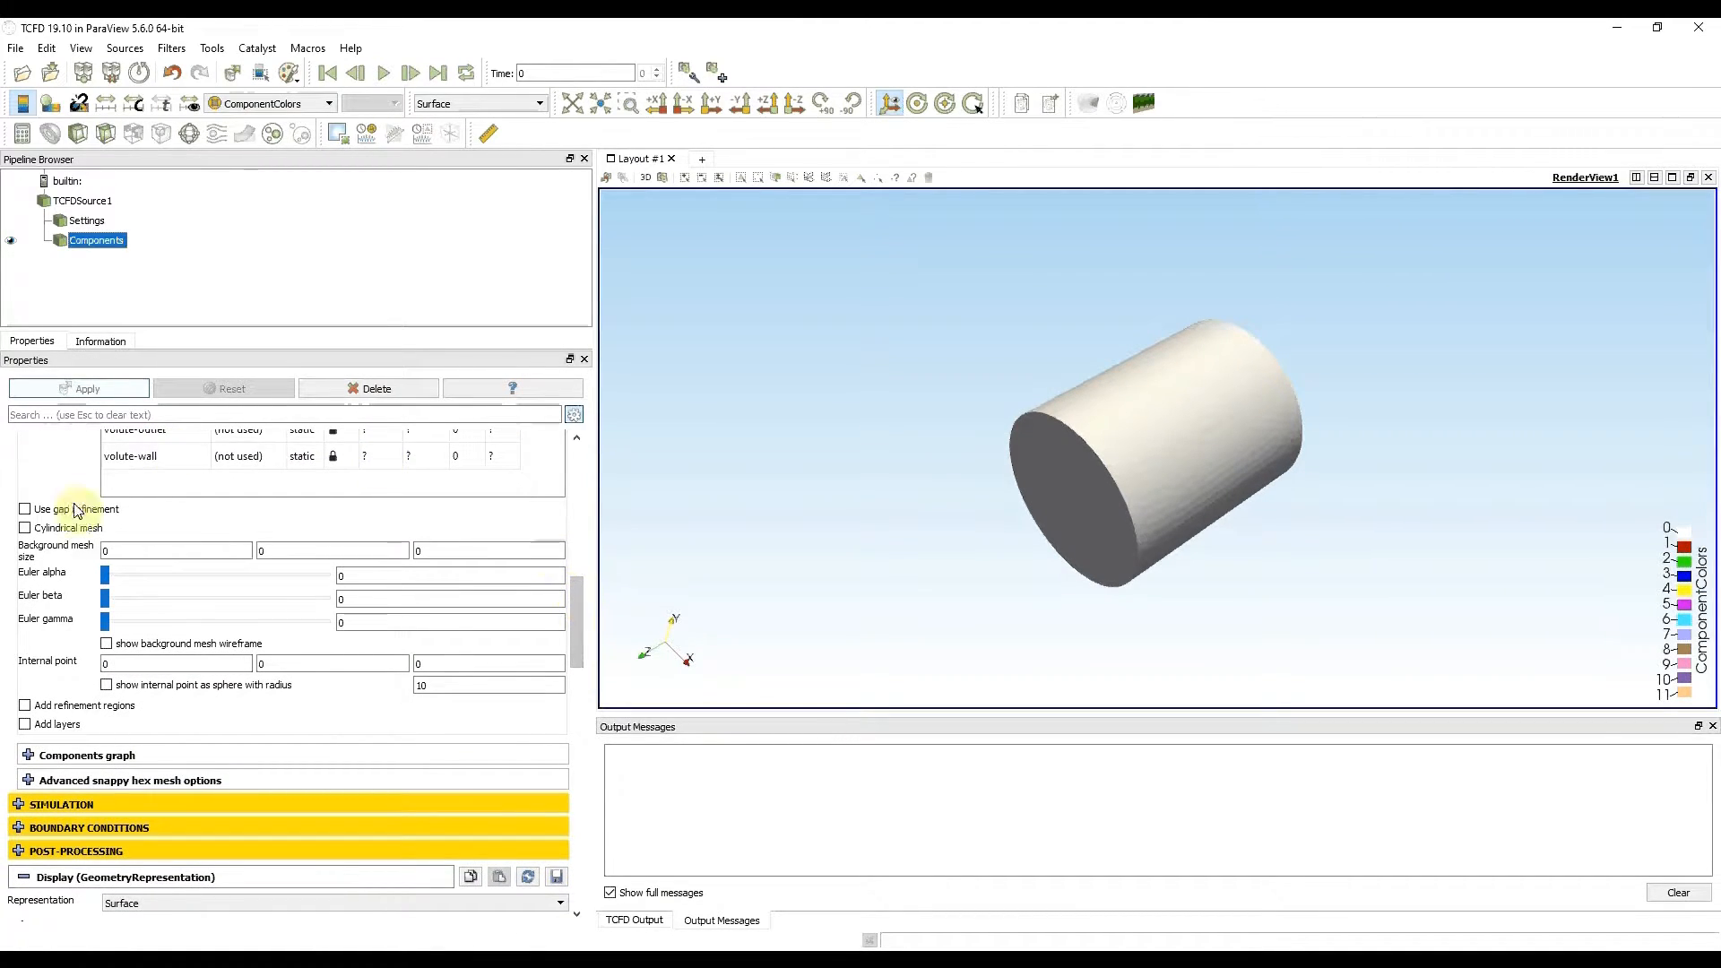
{"action": "mouse_move", "coordinate": [67, 520]}
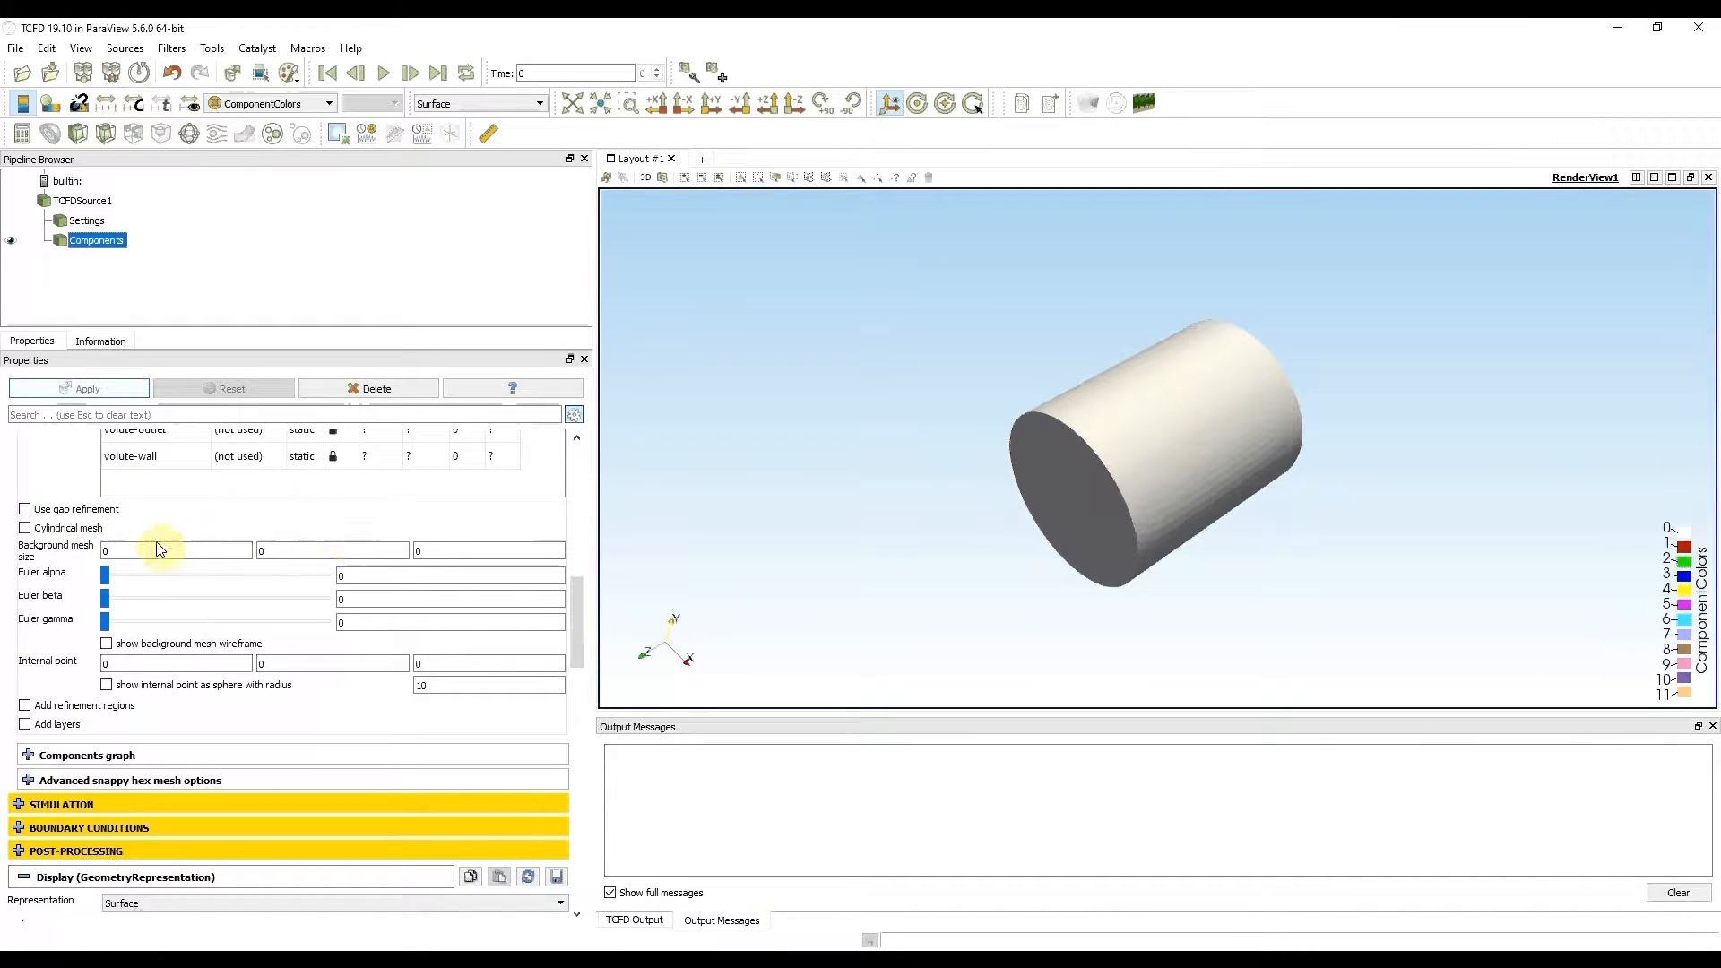
{"action": "mouse_move", "coordinate": [141, 550]}
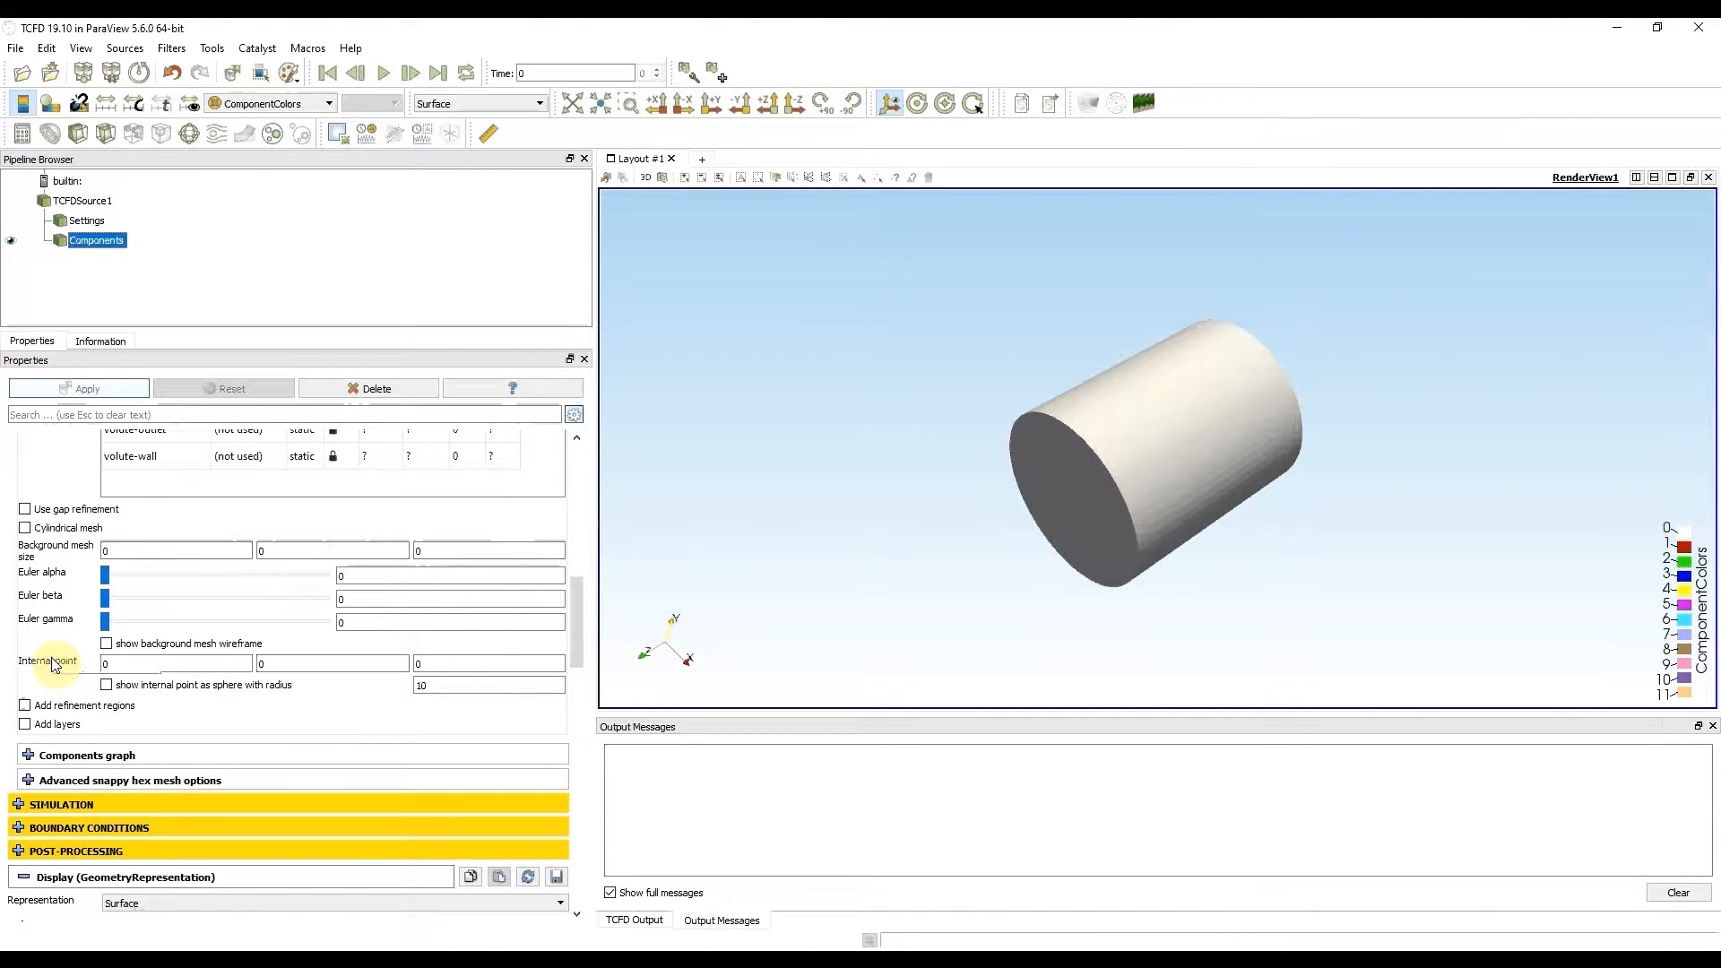
{"action": "left_click", "coordinate": [107, 645]}
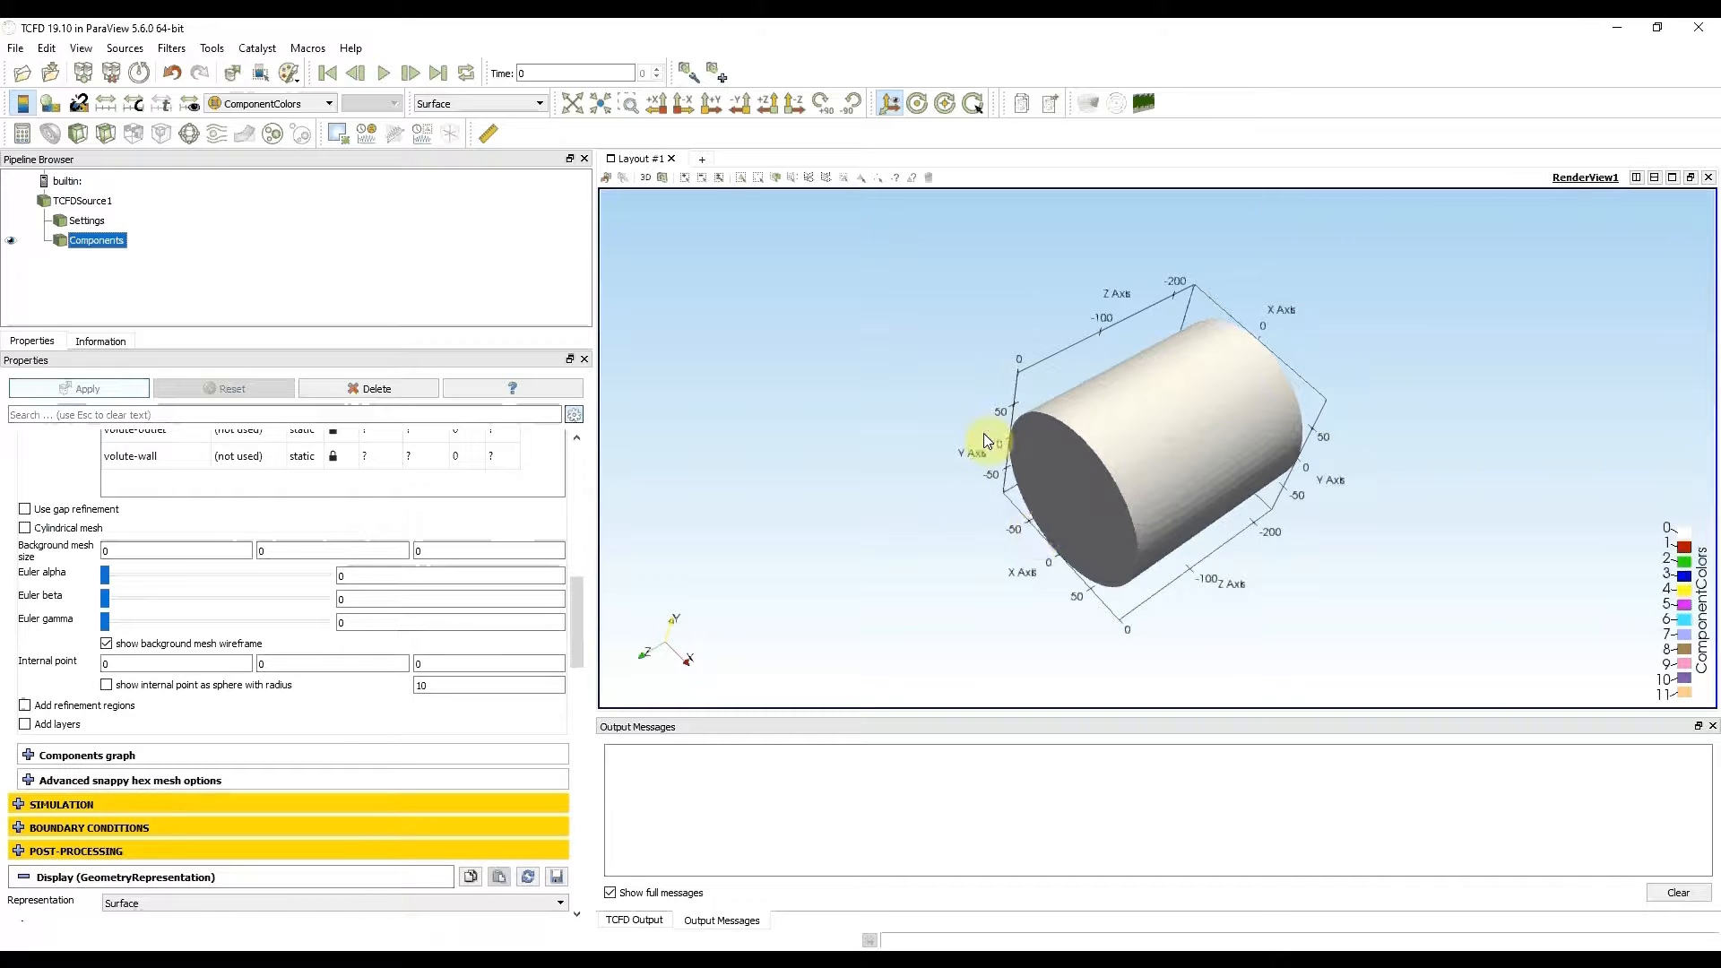
{"action": "left_click_drag", "start_coordinate": [1136, 516], "coordinate": [1094, 488]}
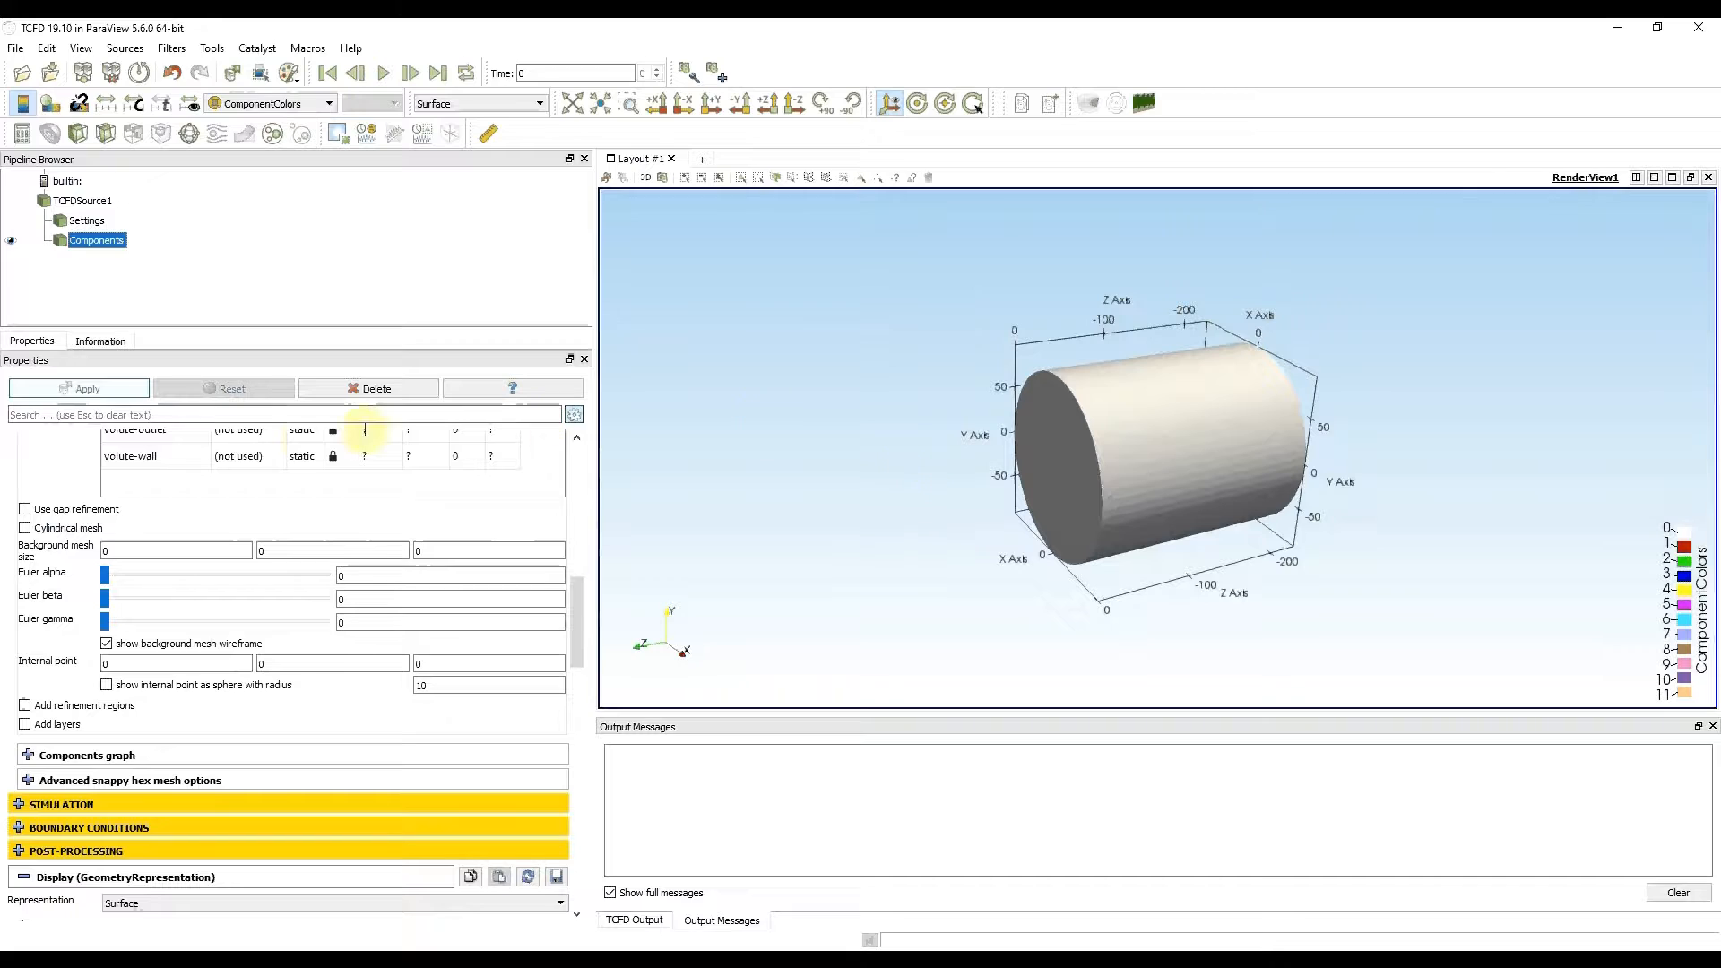
Set the pipe component's background mesh size to 20 in x, y and z and check the cells around the geometry
{"action": "double_click", "coordinate": [134, 551]}
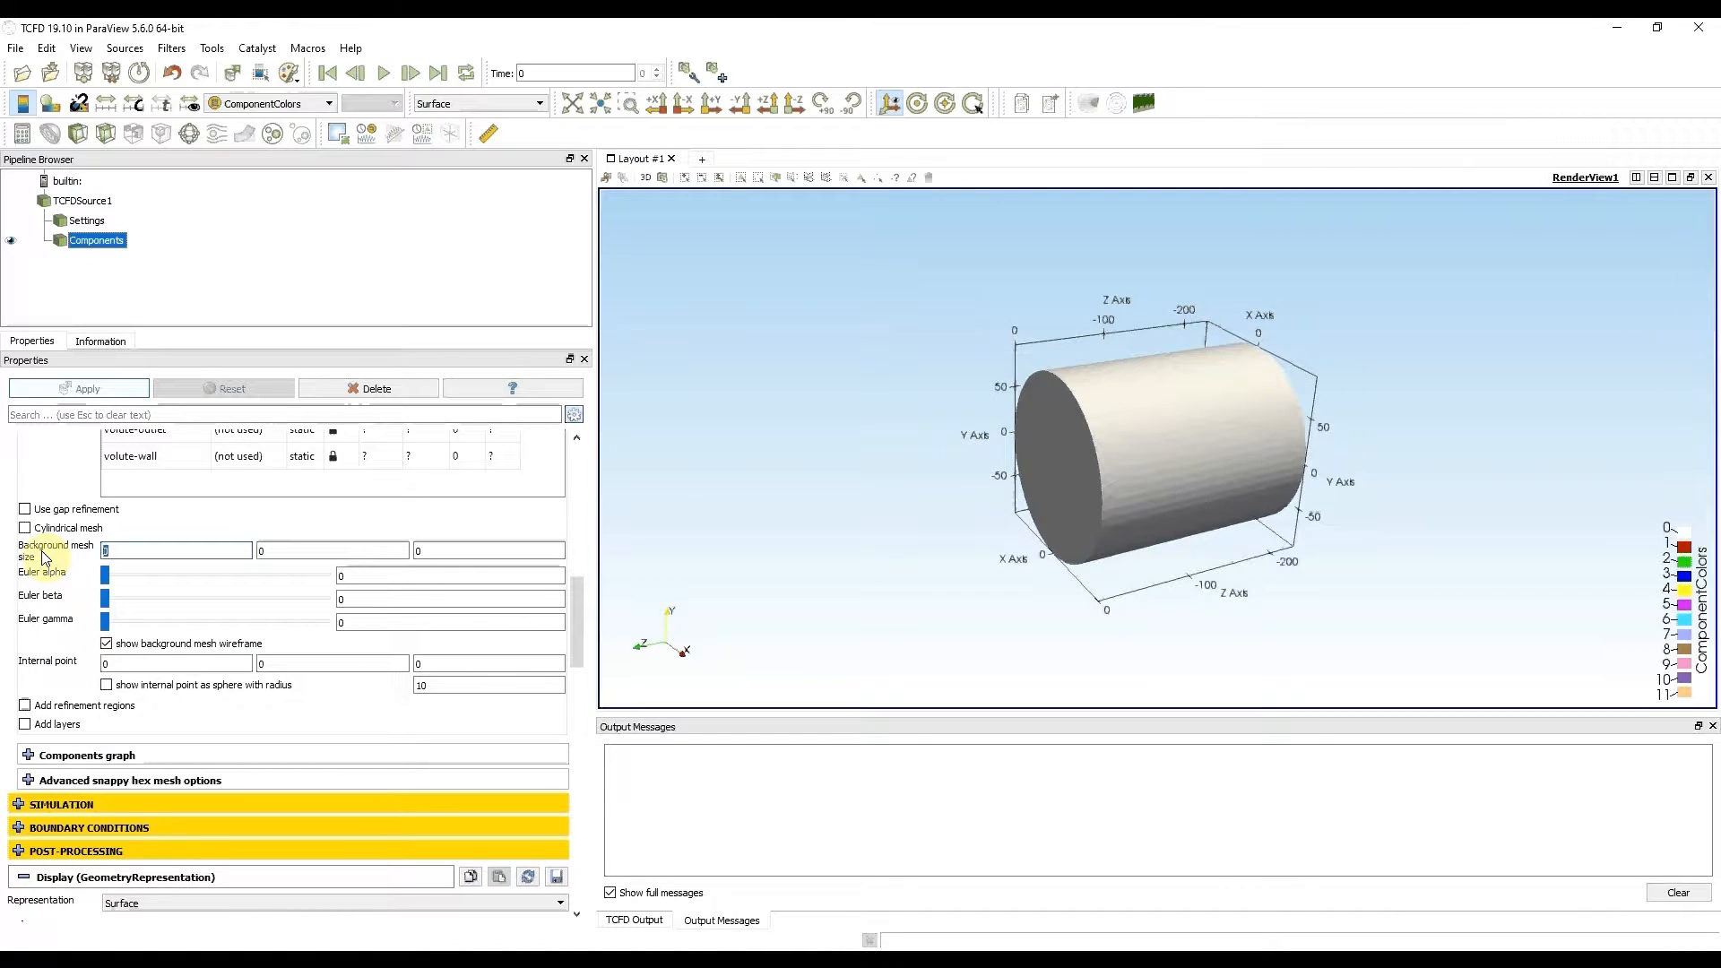
{"action": "type", "text": "20"}
{"action": "key", "text": "Tab"}
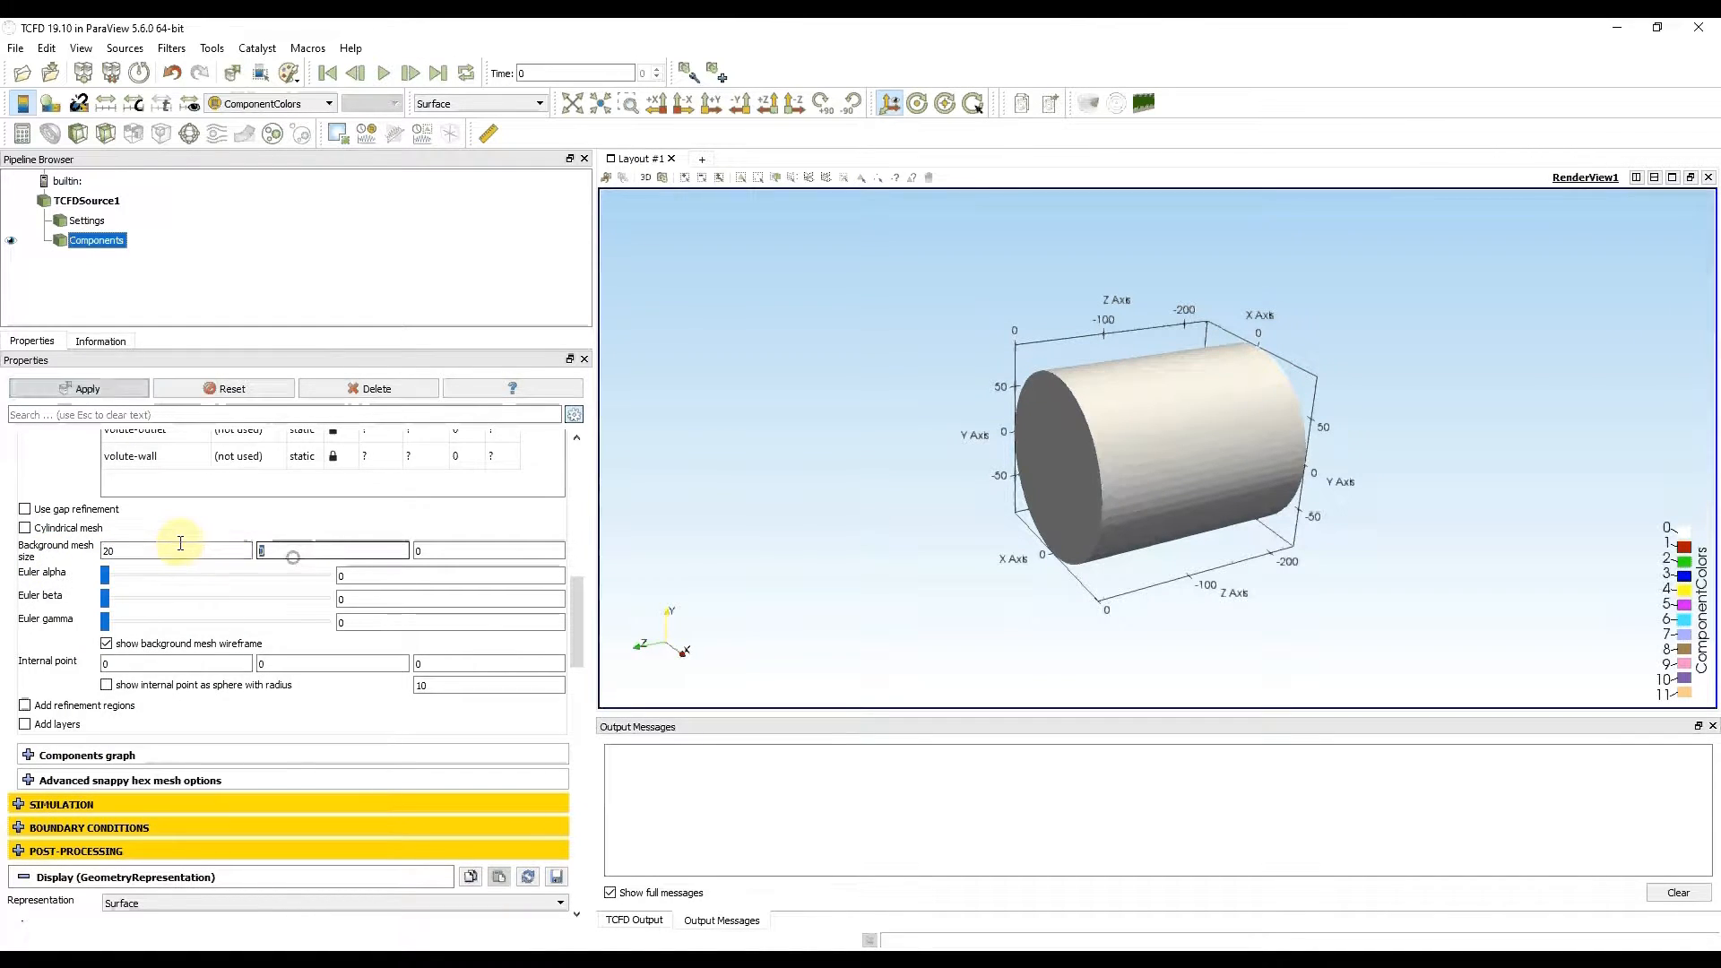
{"action": "type", "text": "20"}
{"action": "double_click", "coordinate": [434, 550]}
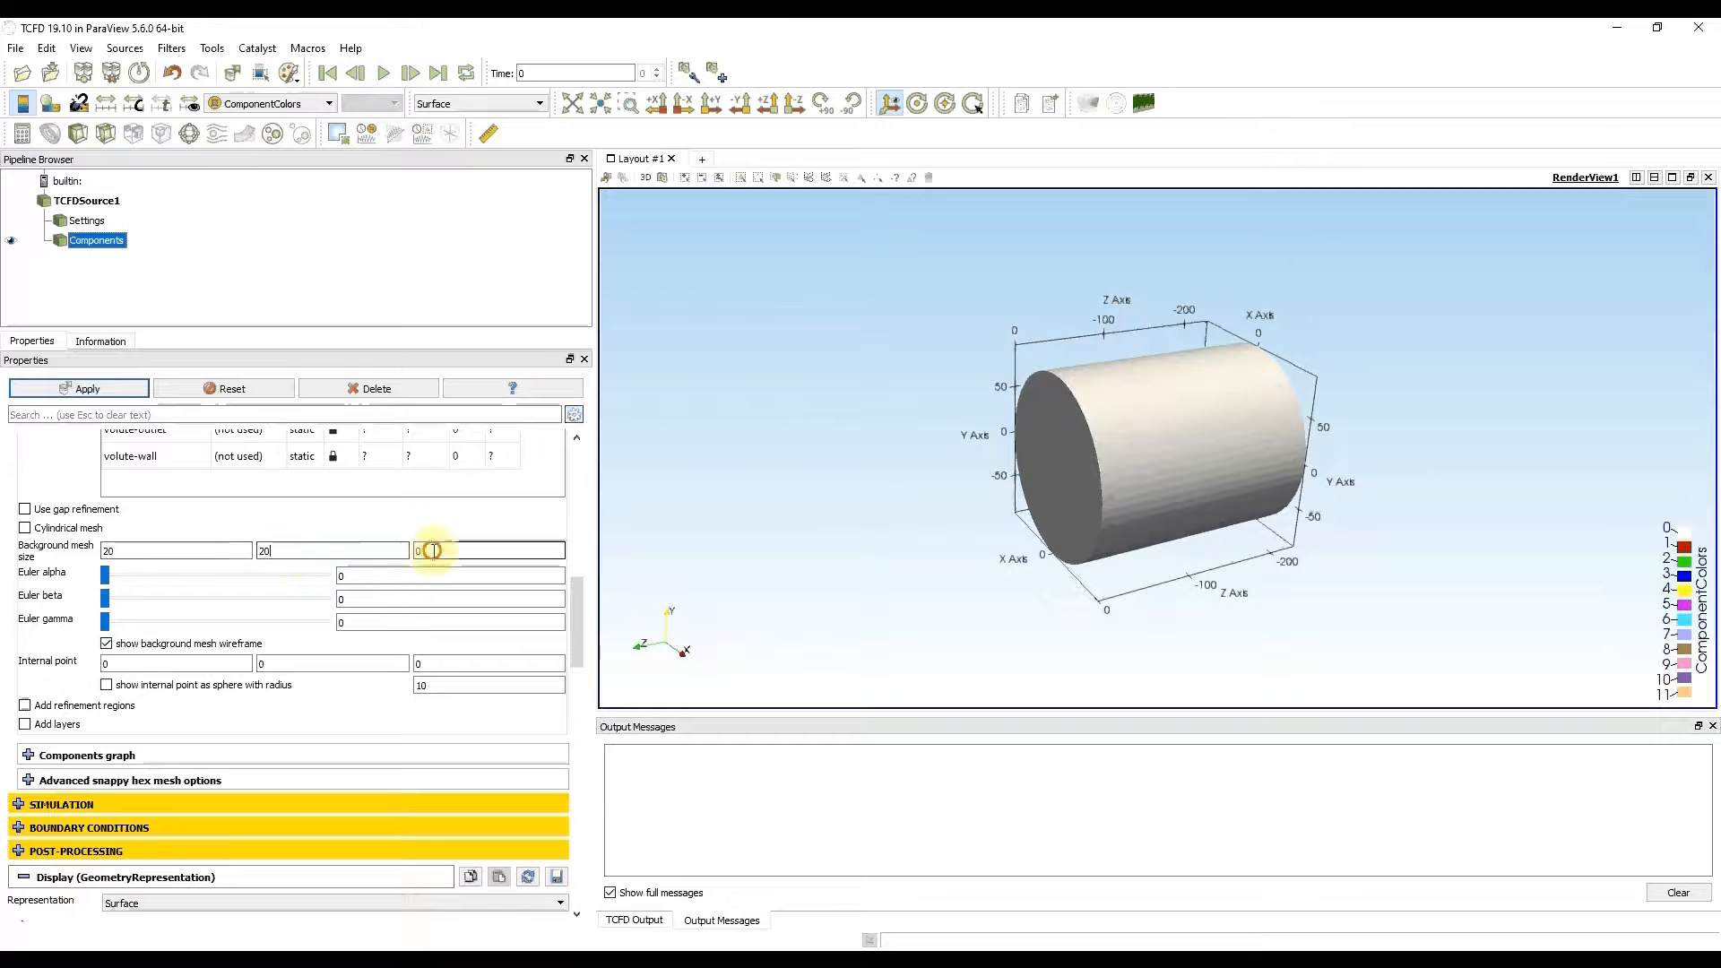
{"action": "type", "text": "20"}
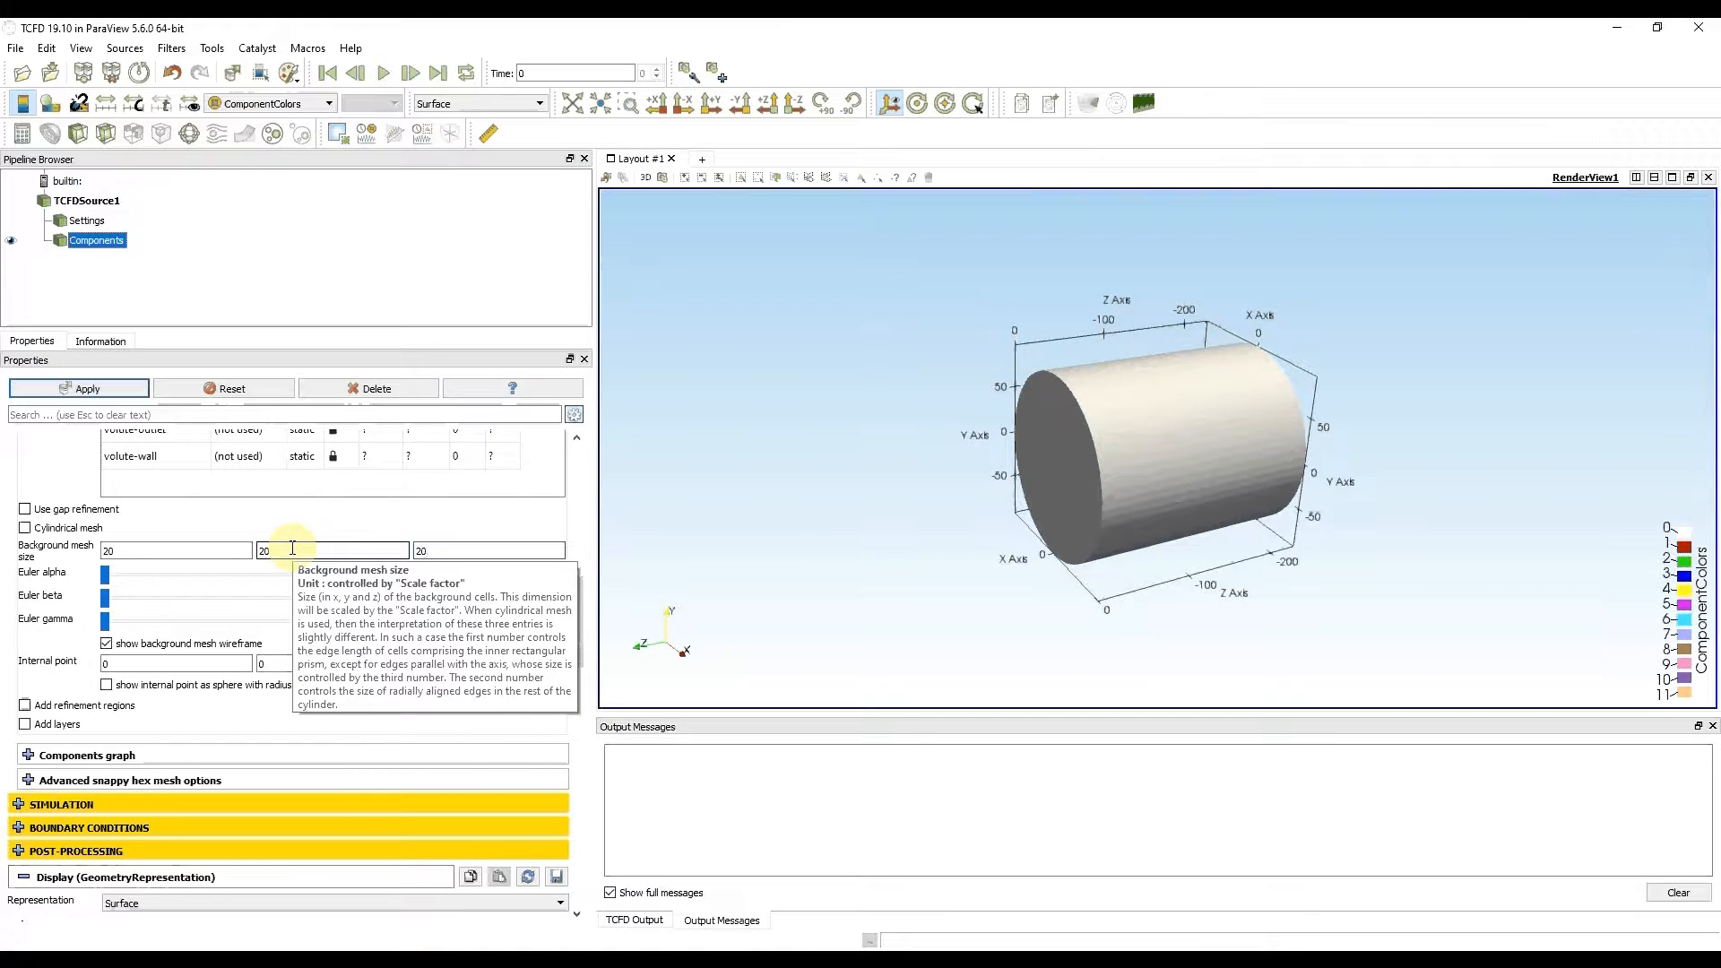
{"action": "left_click", "coordinate": [175, 529]}
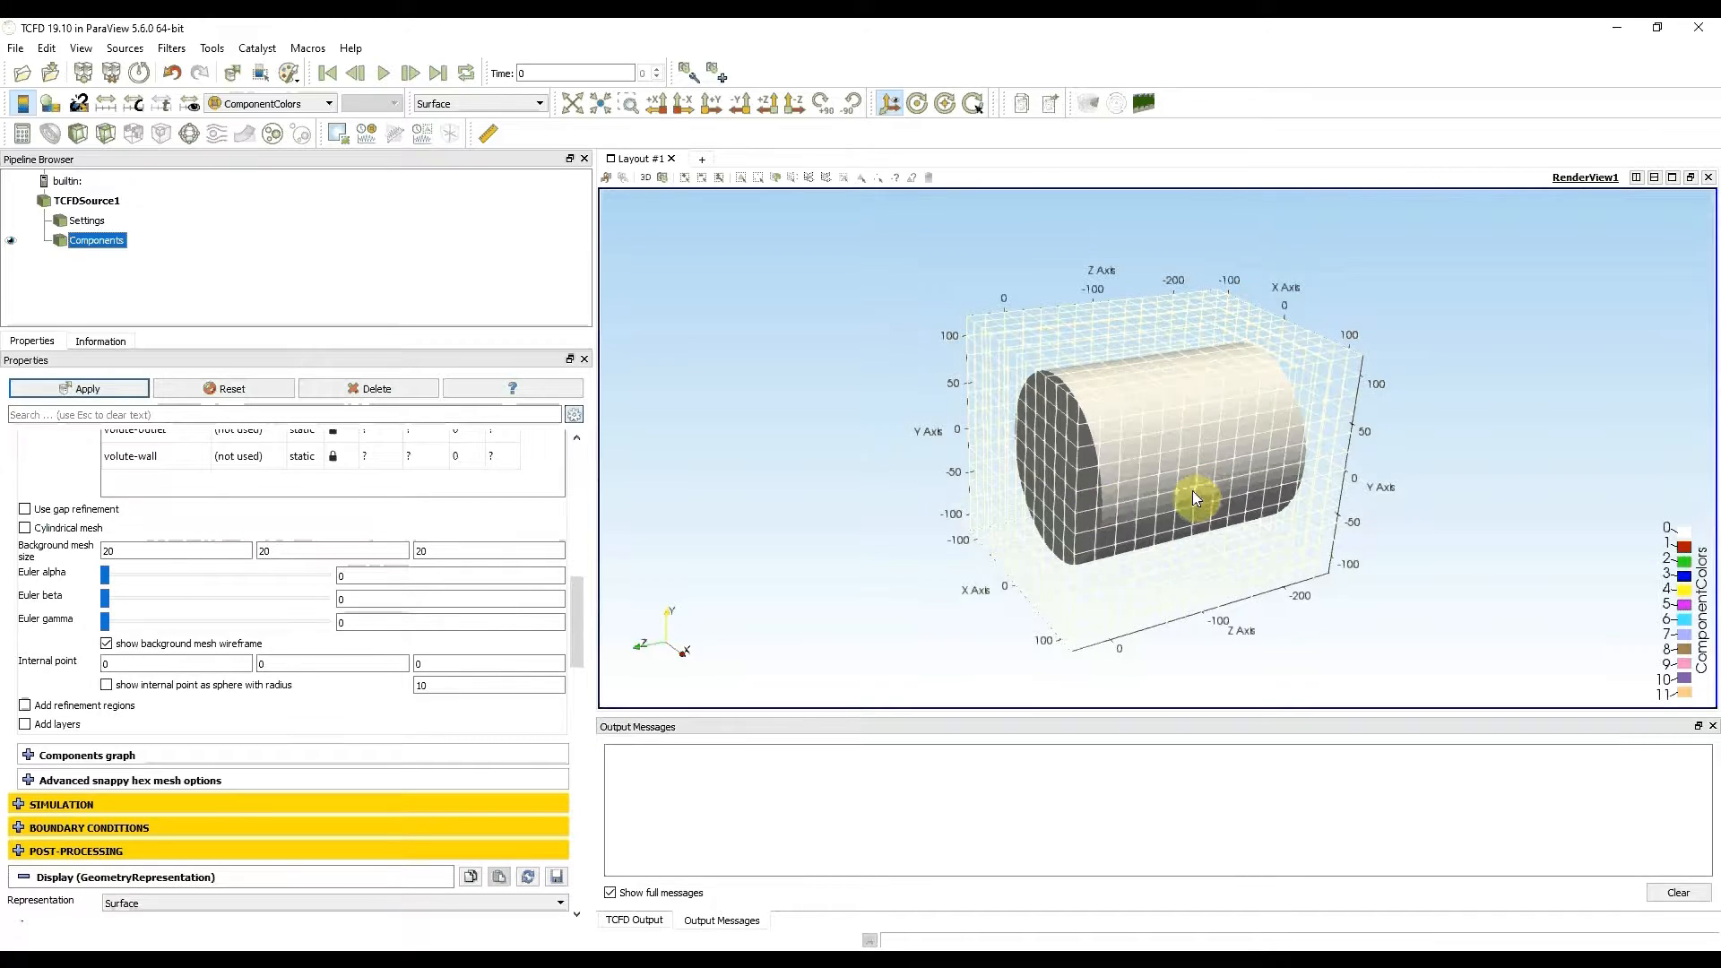
{"action": "left_click_drag", "start_coordinate": [1090, 476], "coordinate": [1158, 498]}
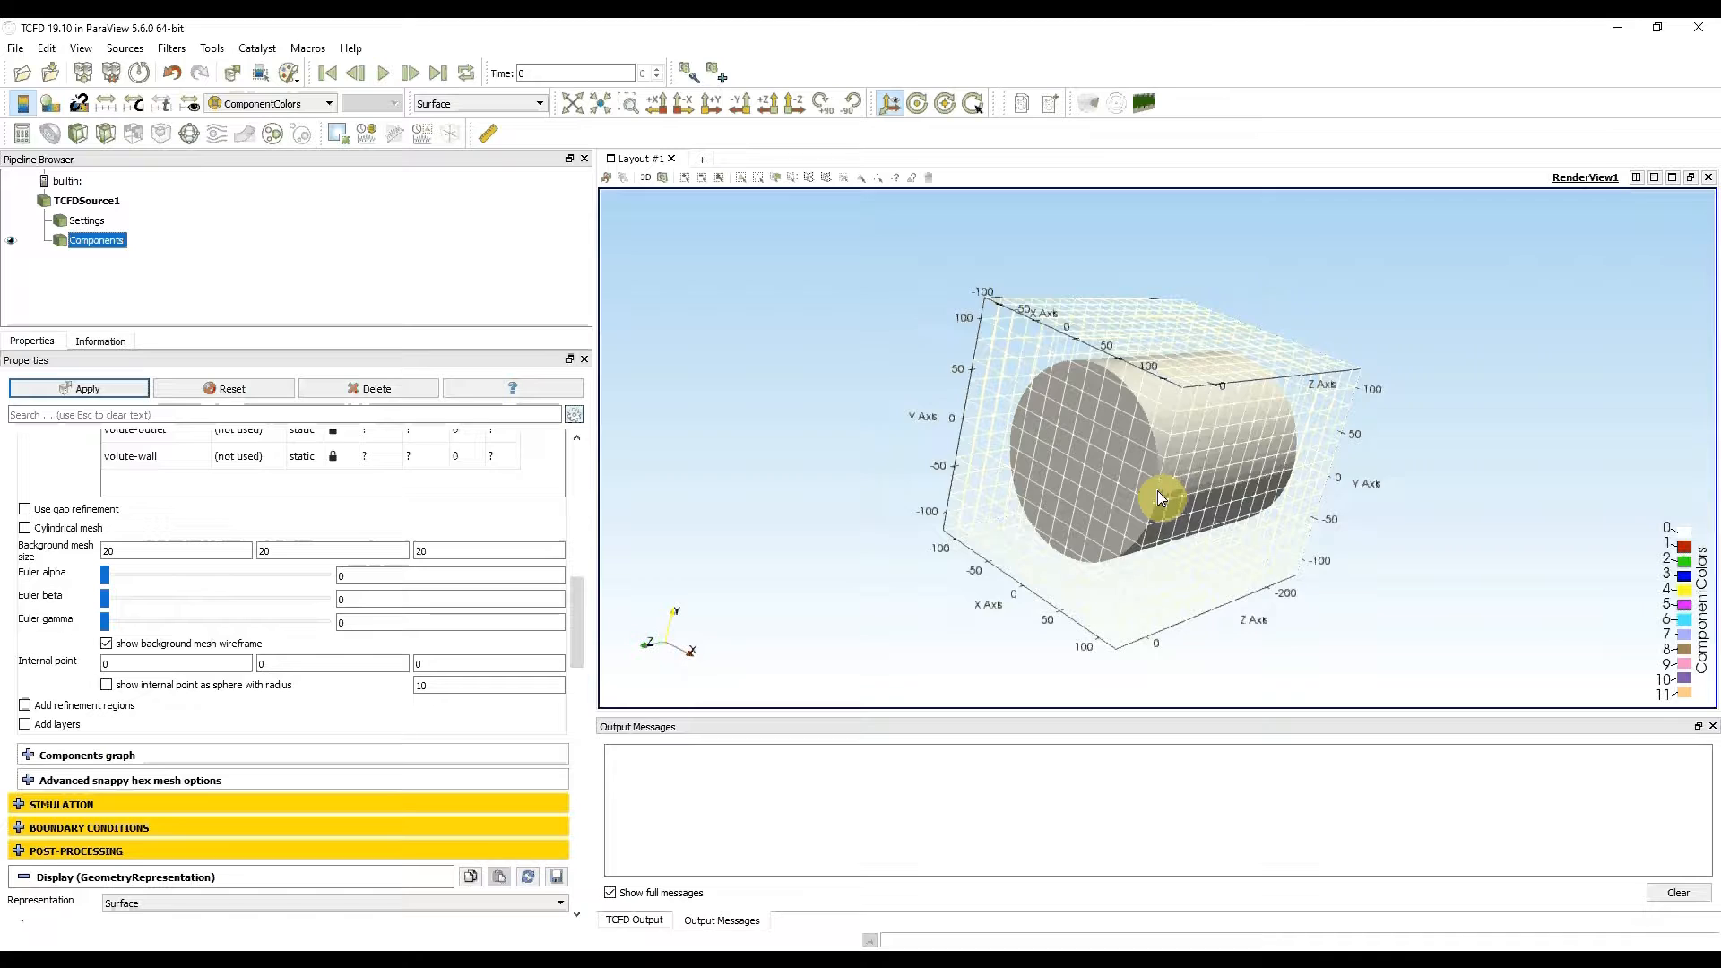
Refine the pipe component's background mesh by setting its size to 10 in x, y and z
{"action": "left_click", "coordinate": [122, 553]}
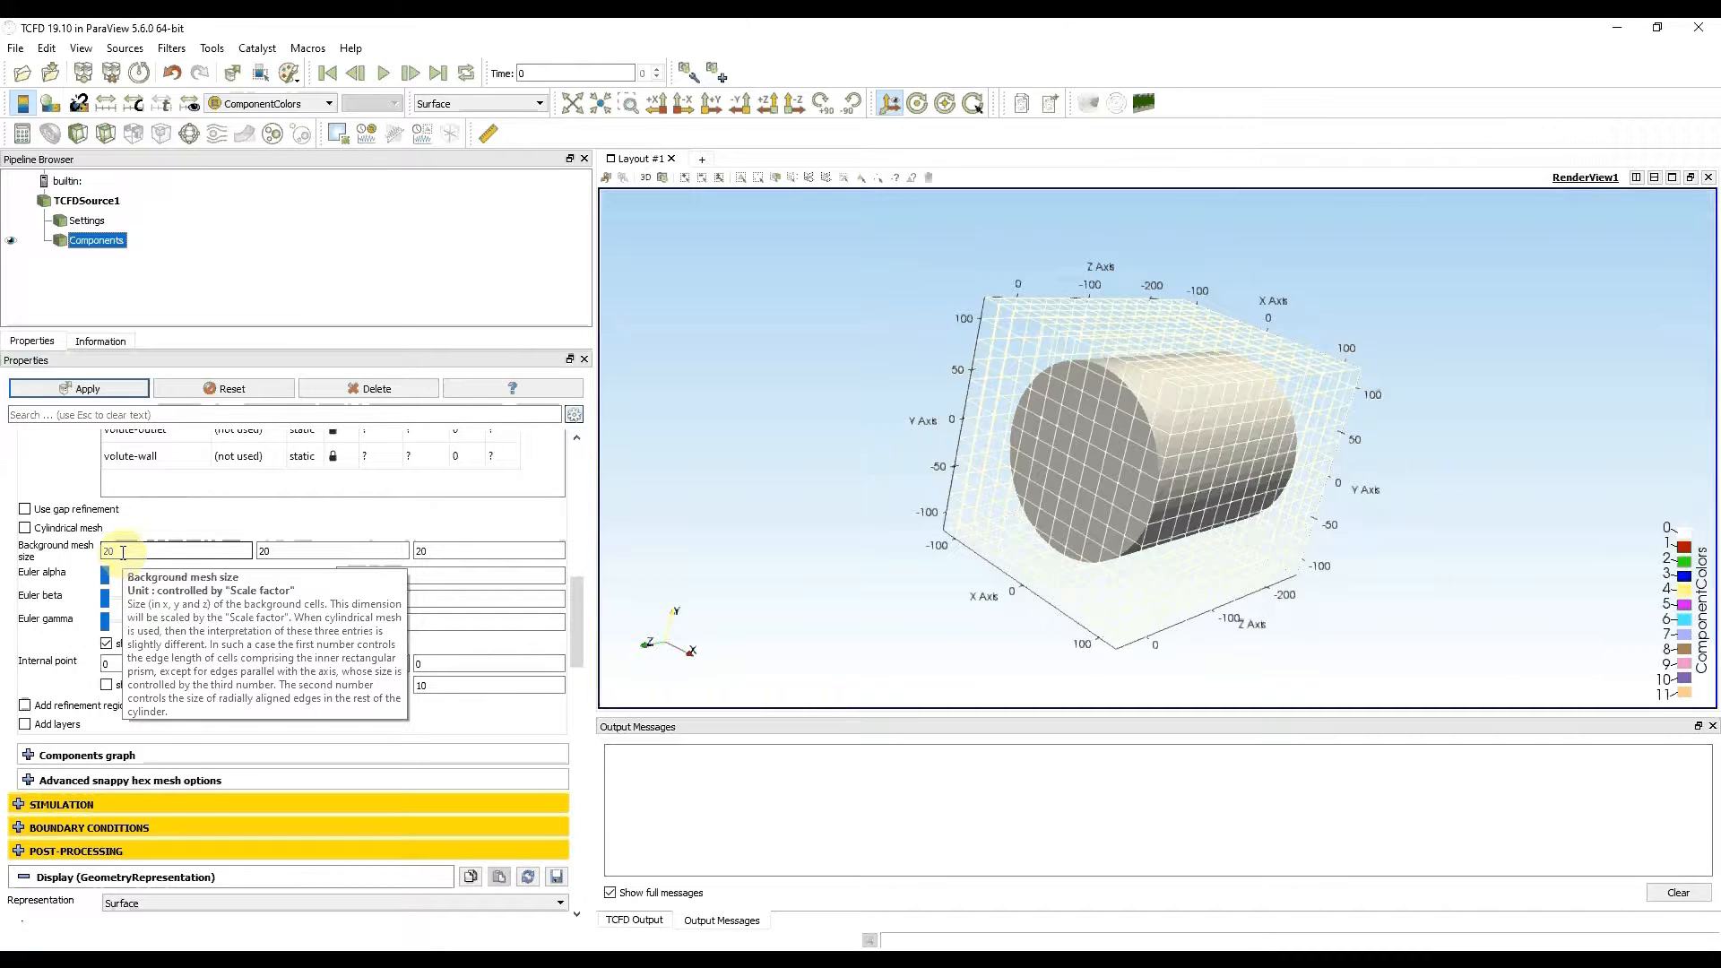
{"action": "left_click_drag", "start_coordinate": [141, 551], "coordinate": [50, 555]}
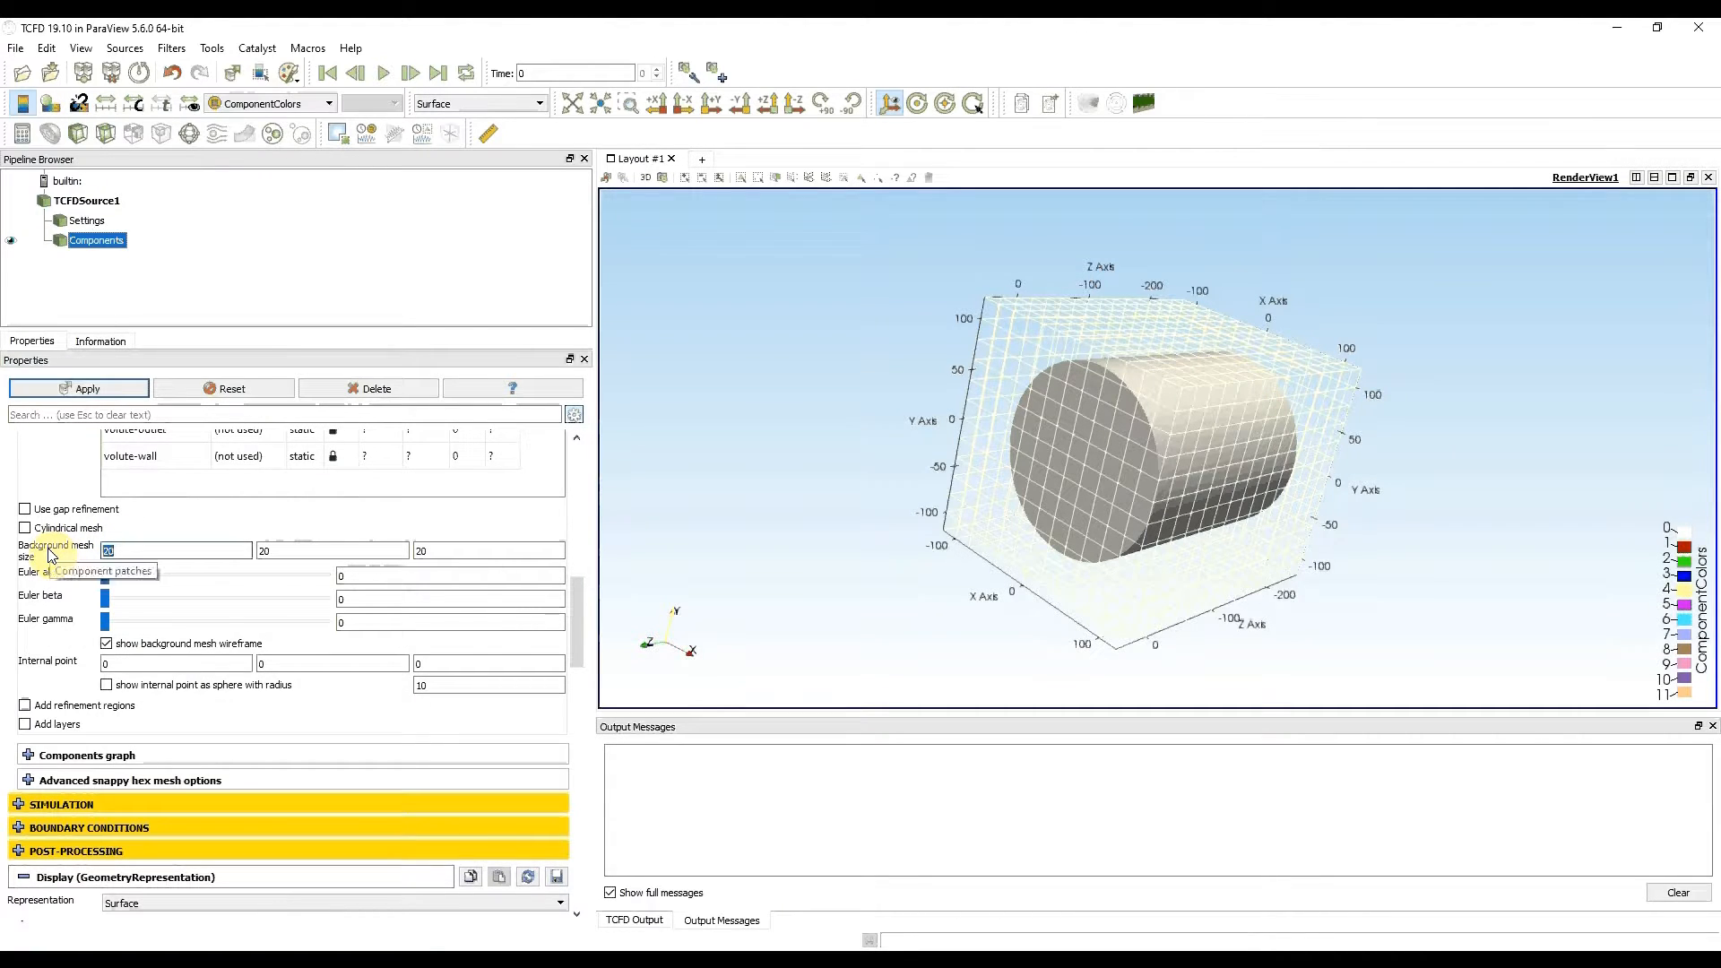
{"action": "left_click_drag", "start_coordinate": [1110, 492], "coordinate": [1244, 417]}
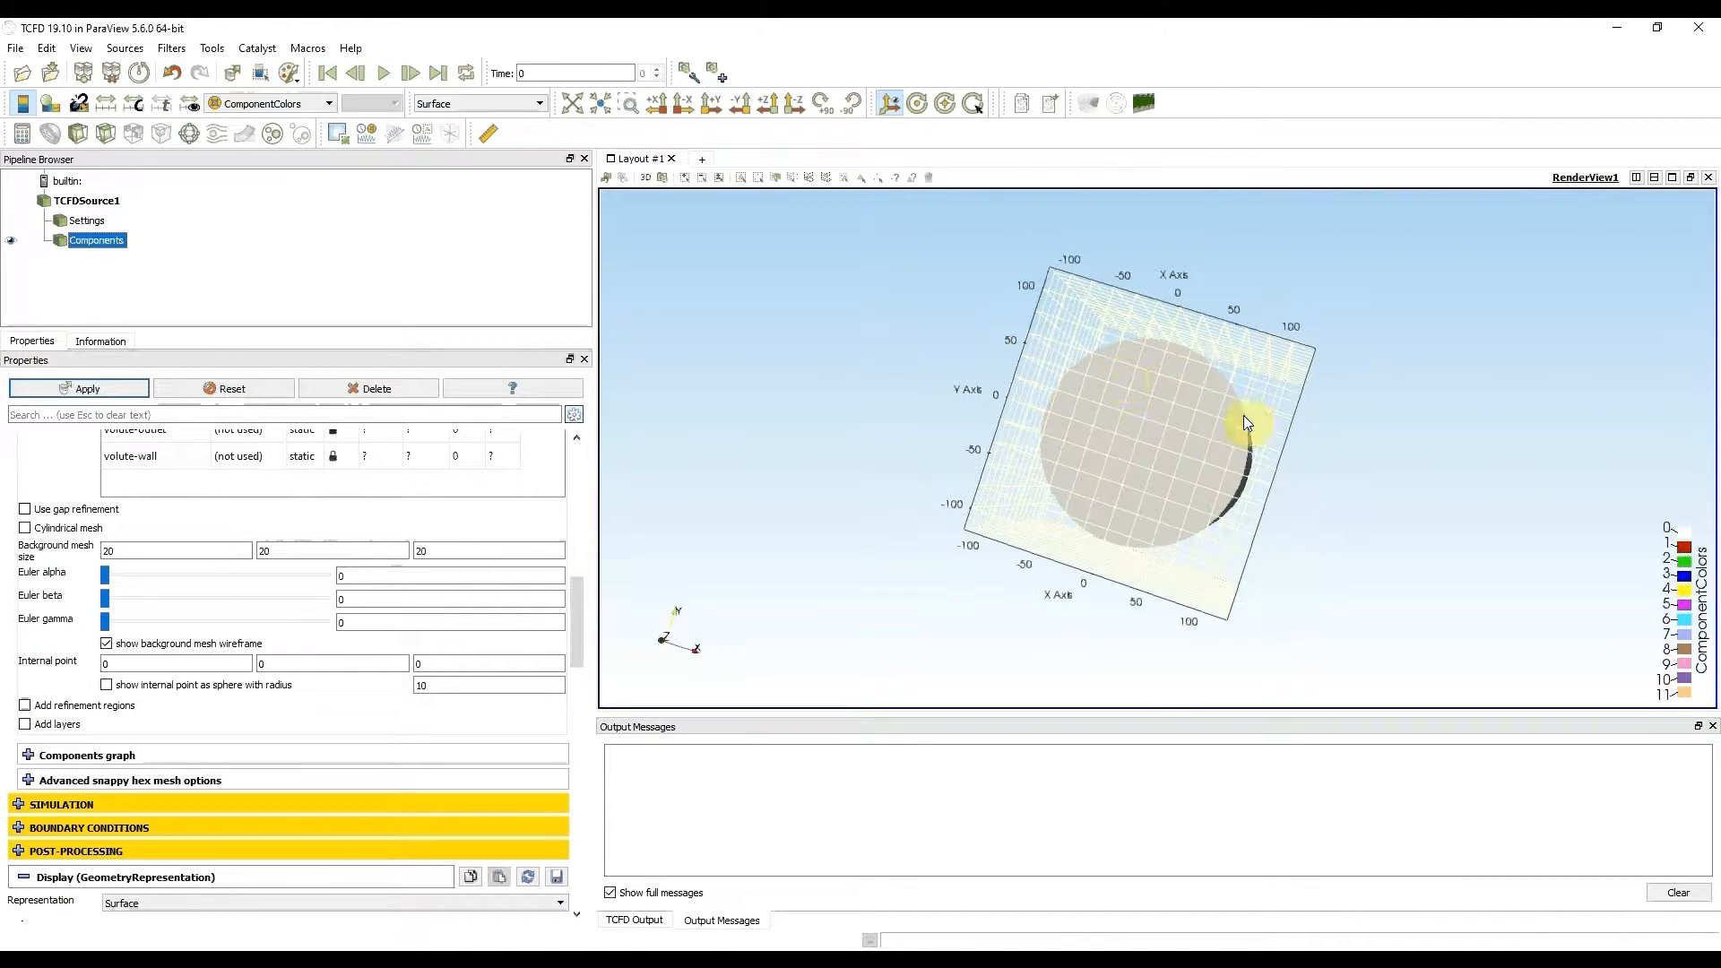
{"action": "left_click_drag", "start_coordinate": [1142, 451], "coordinate": [1143, 459]}
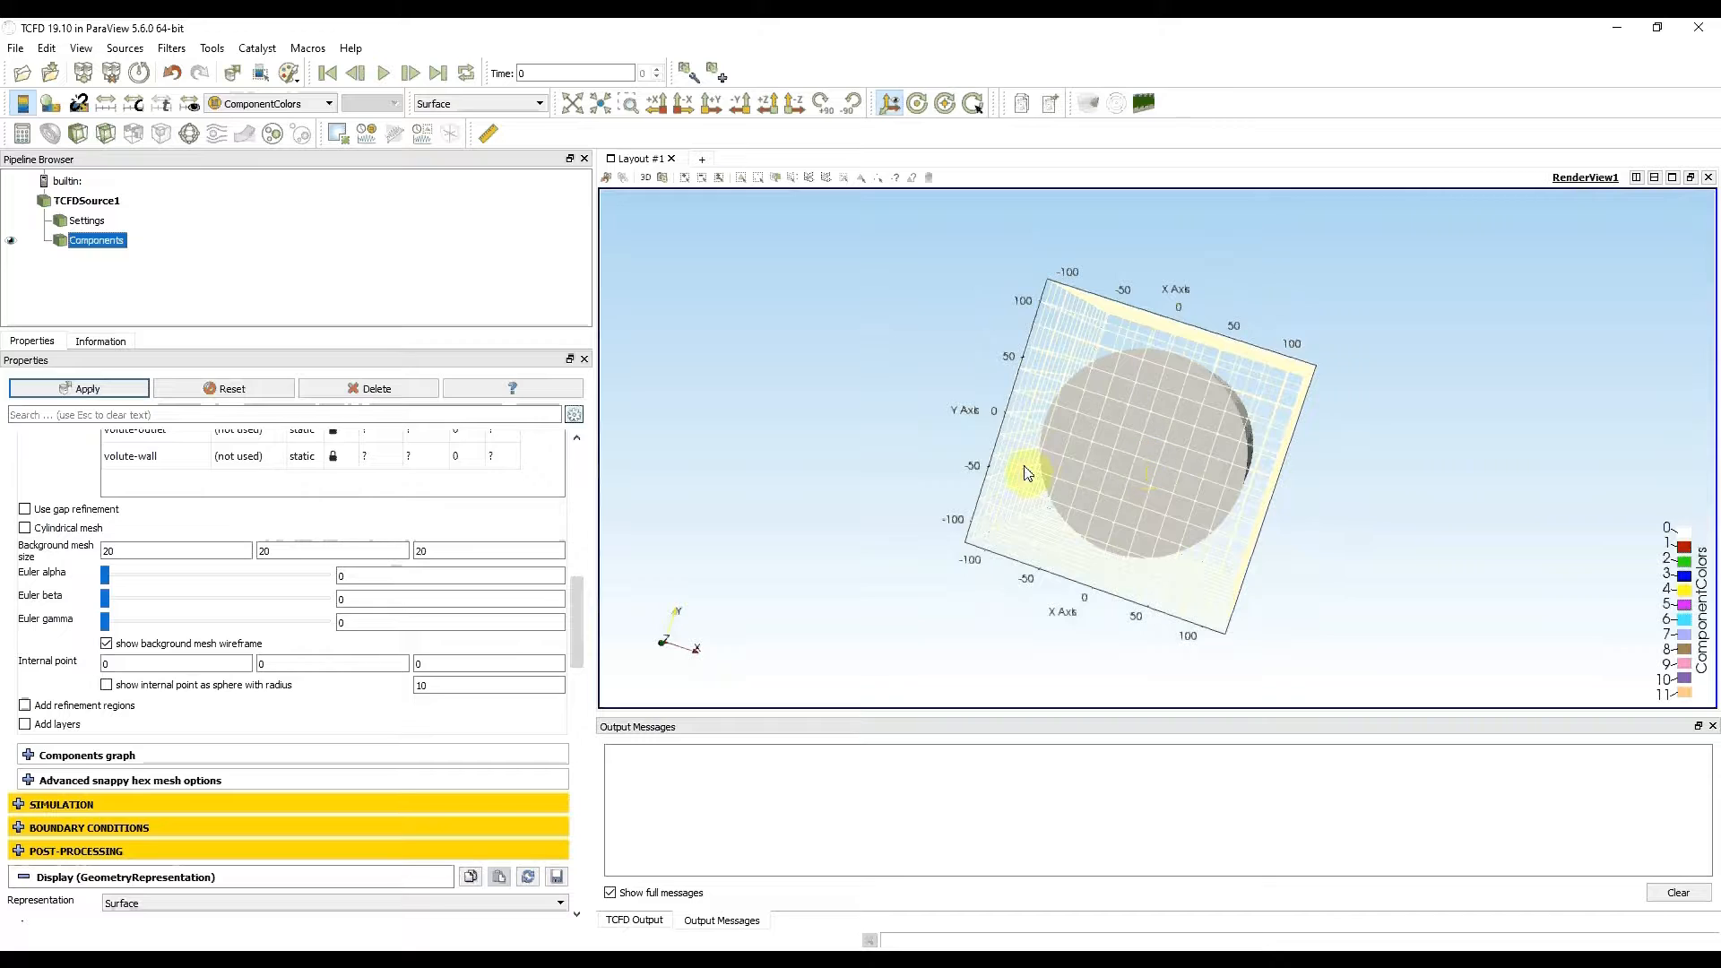
{"action": "double_click", "coordinate": [166, 549]}
{"action": "type", "text": "10"}
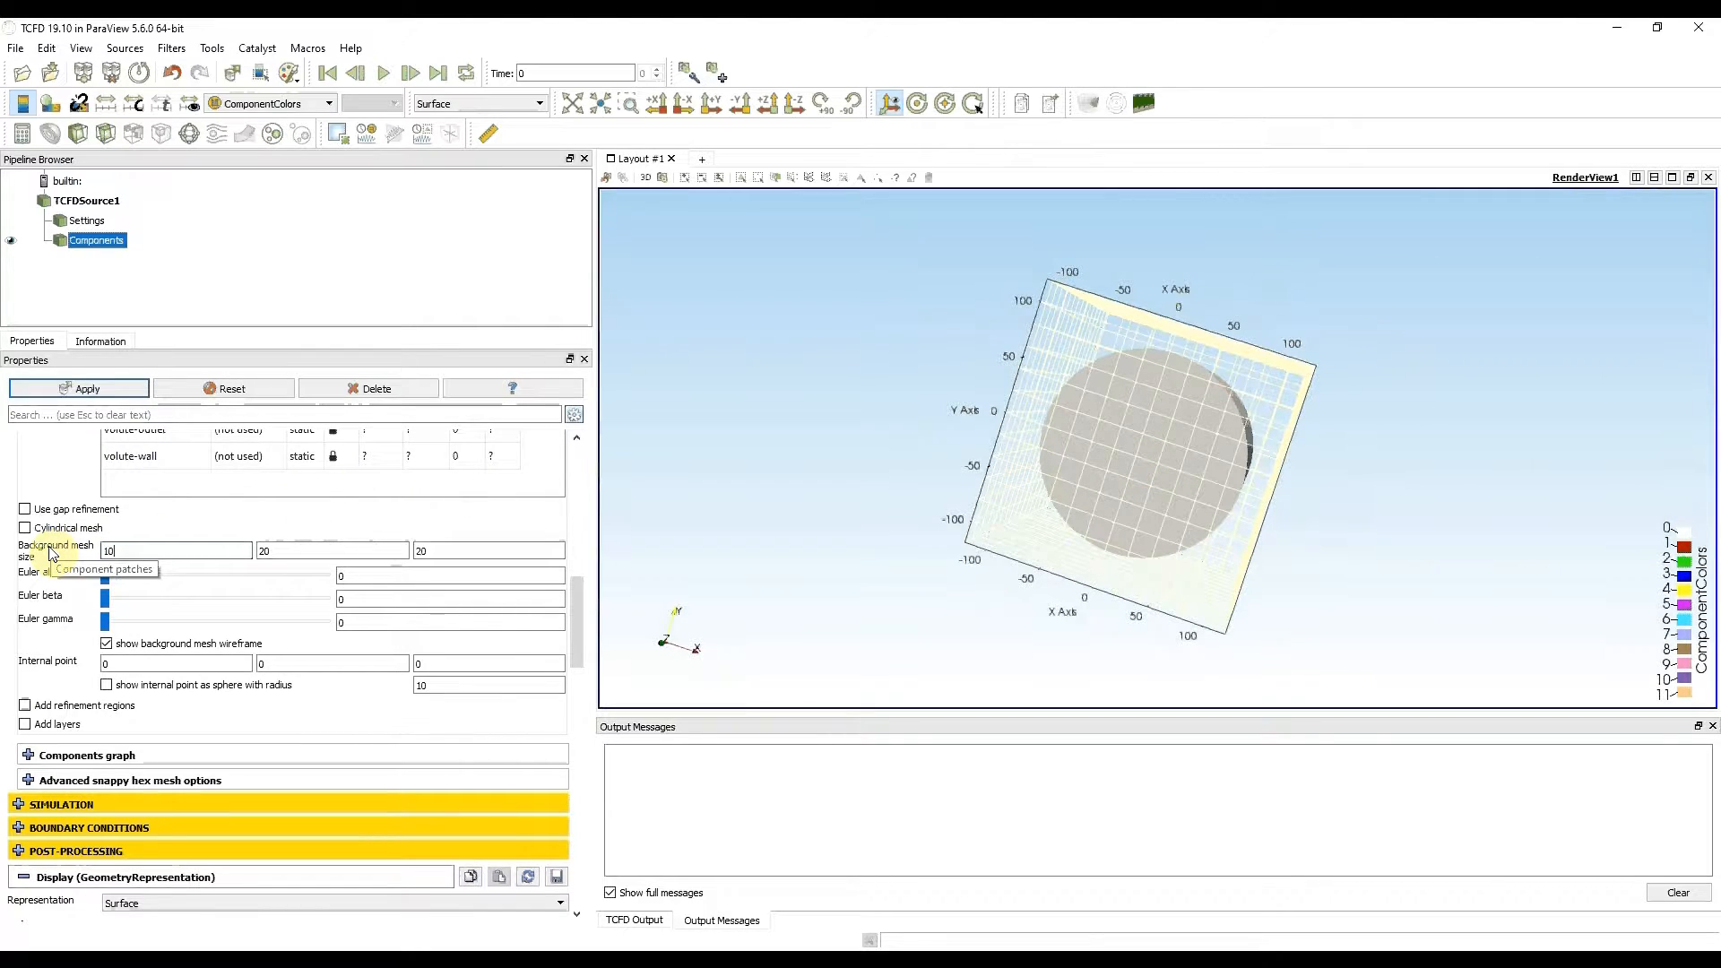
{"action": "key", "text": "Tab"}
{"action": "type", "text": "10"}
{"action": "key", "text": "Tab"}
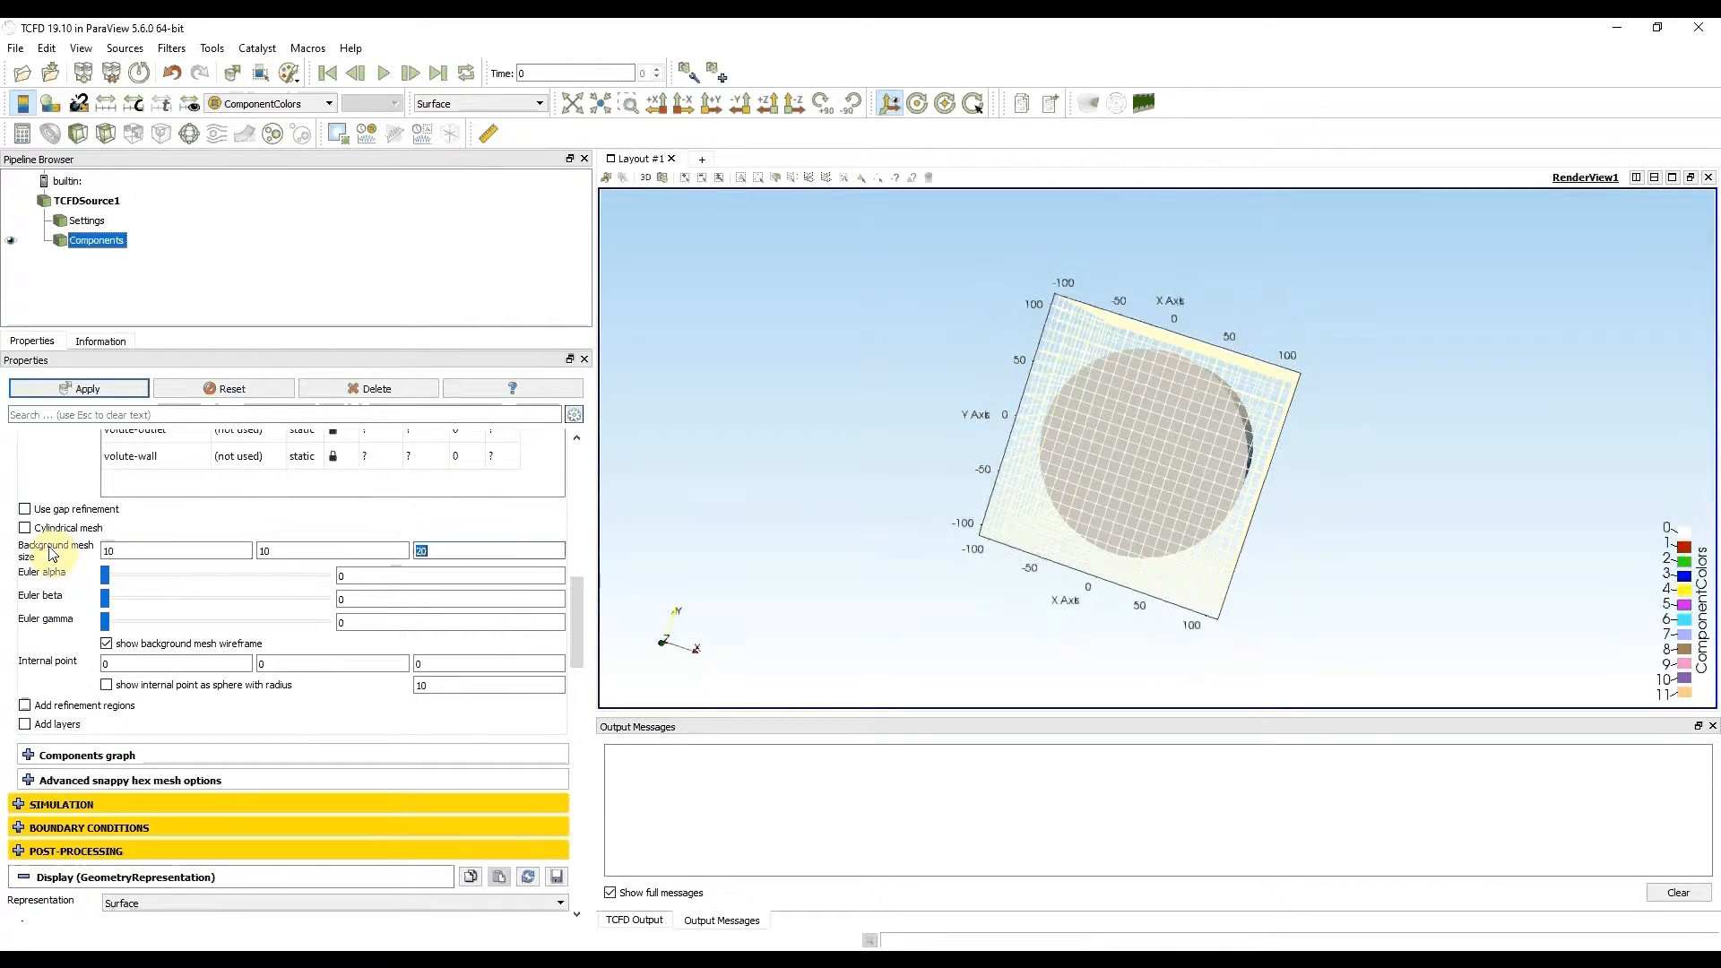
{"action": "type", "text": "10"}
{"action": "left_click", "coordinate": [125, 528]}
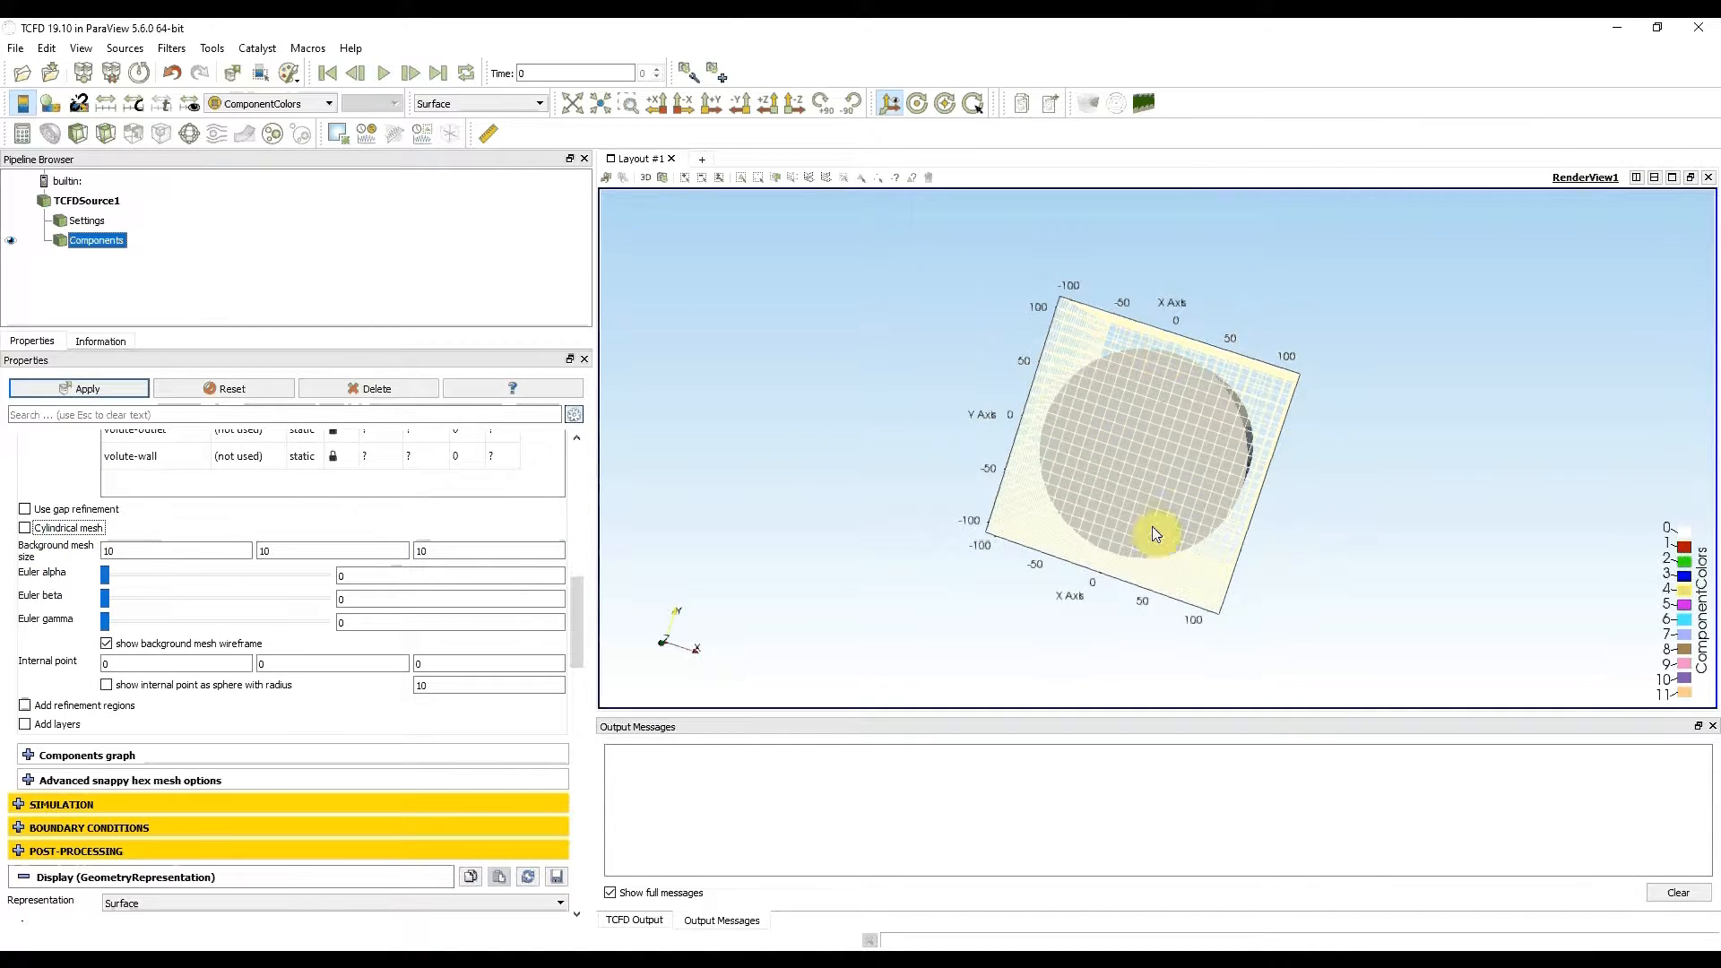
{"action": "left_click_drag", "start_coordinate": [1209, 441], "coordinate": [1165, 444]}
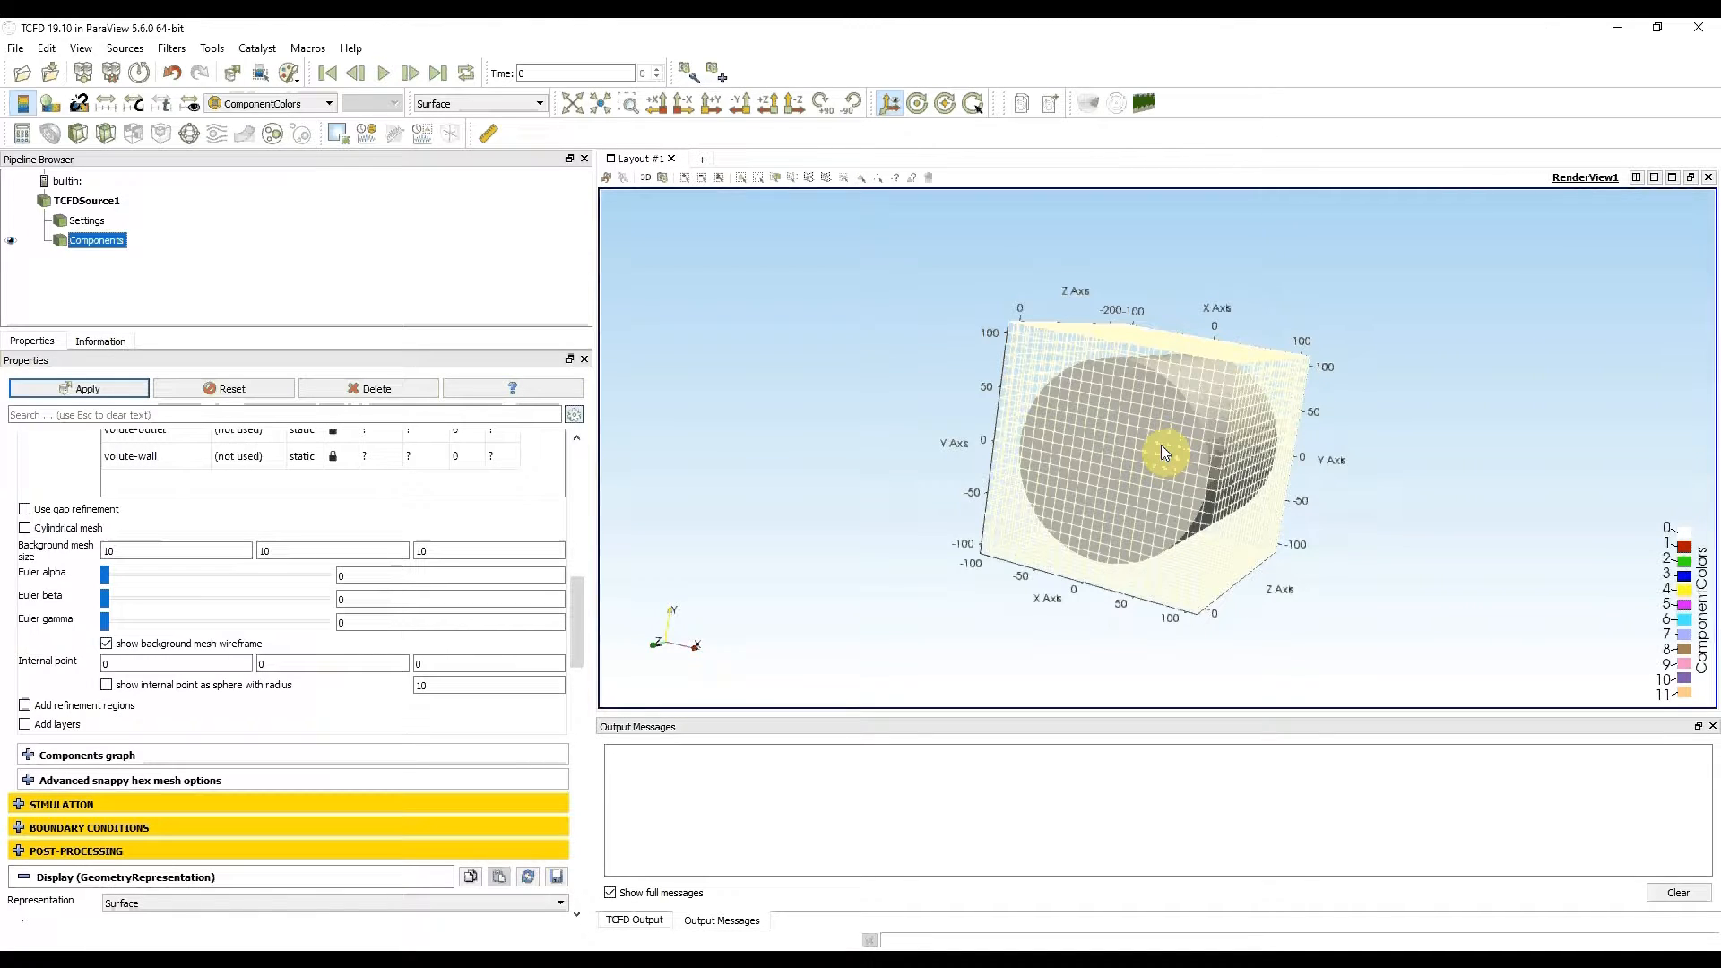
Hide the pipe's background mesh wireframe and show its internal point as a sphere with radius 10
{"action": "left_click_drag", "start_coordinate": [577, 622], "coordinate": [576, 589]}
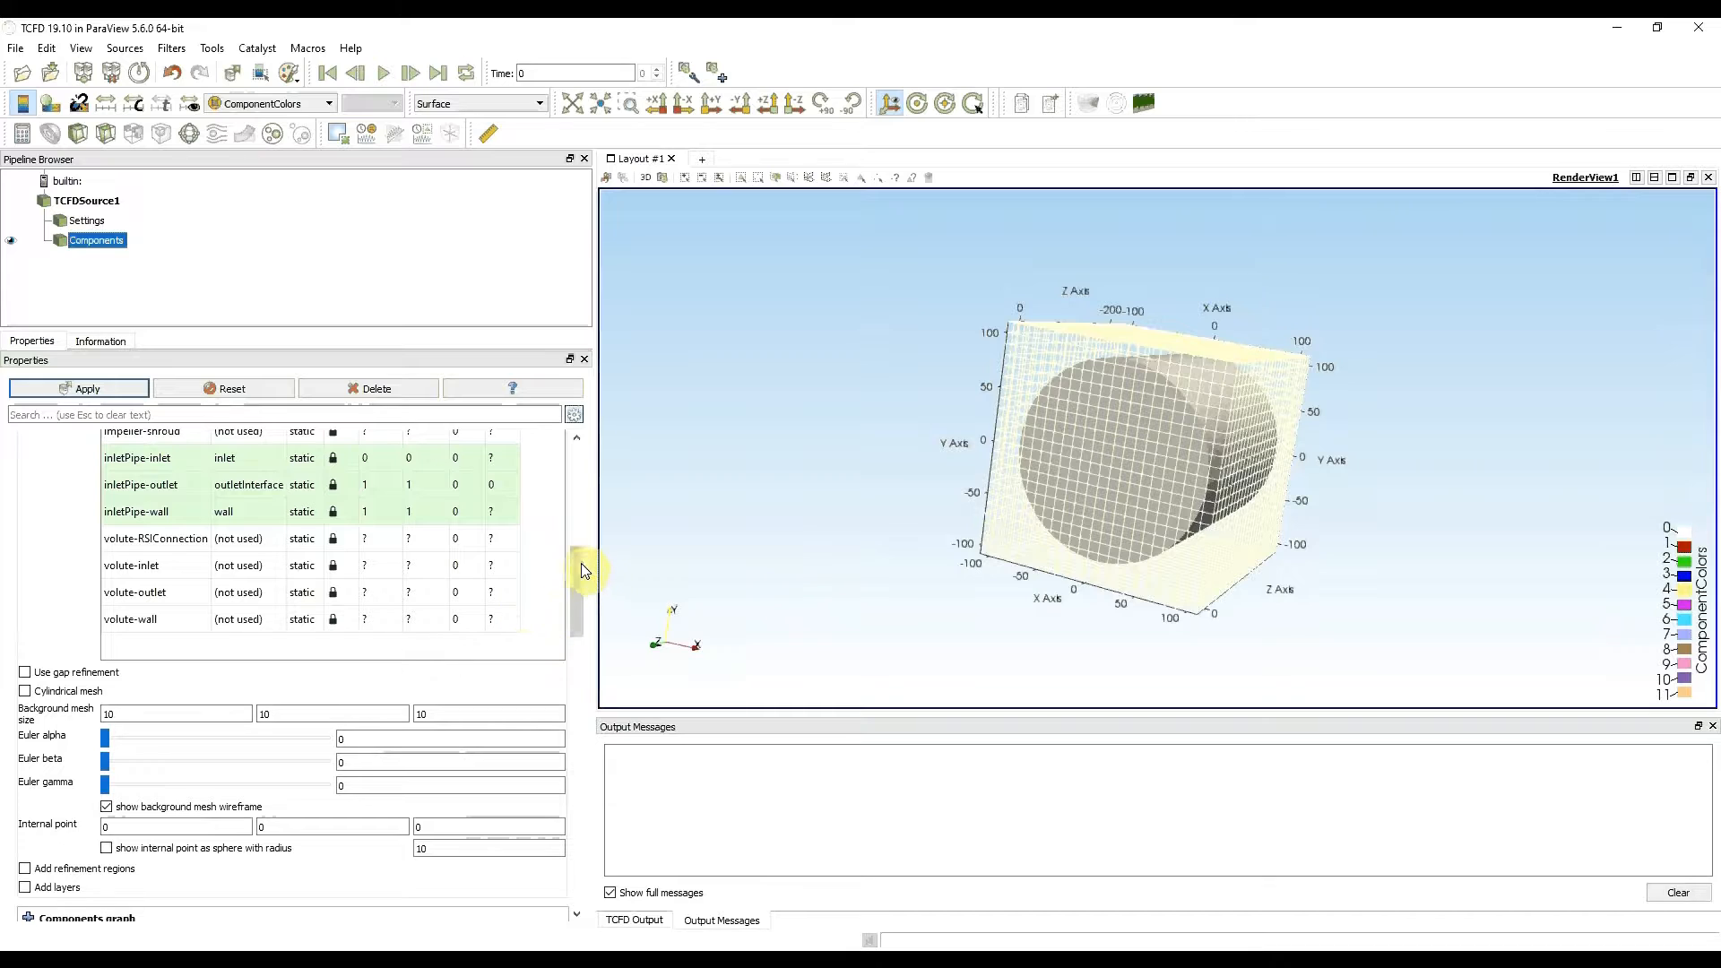
{"action": "left_click_drag", "start_coordinate": [578, 565], "coordinate": [578, 588]}
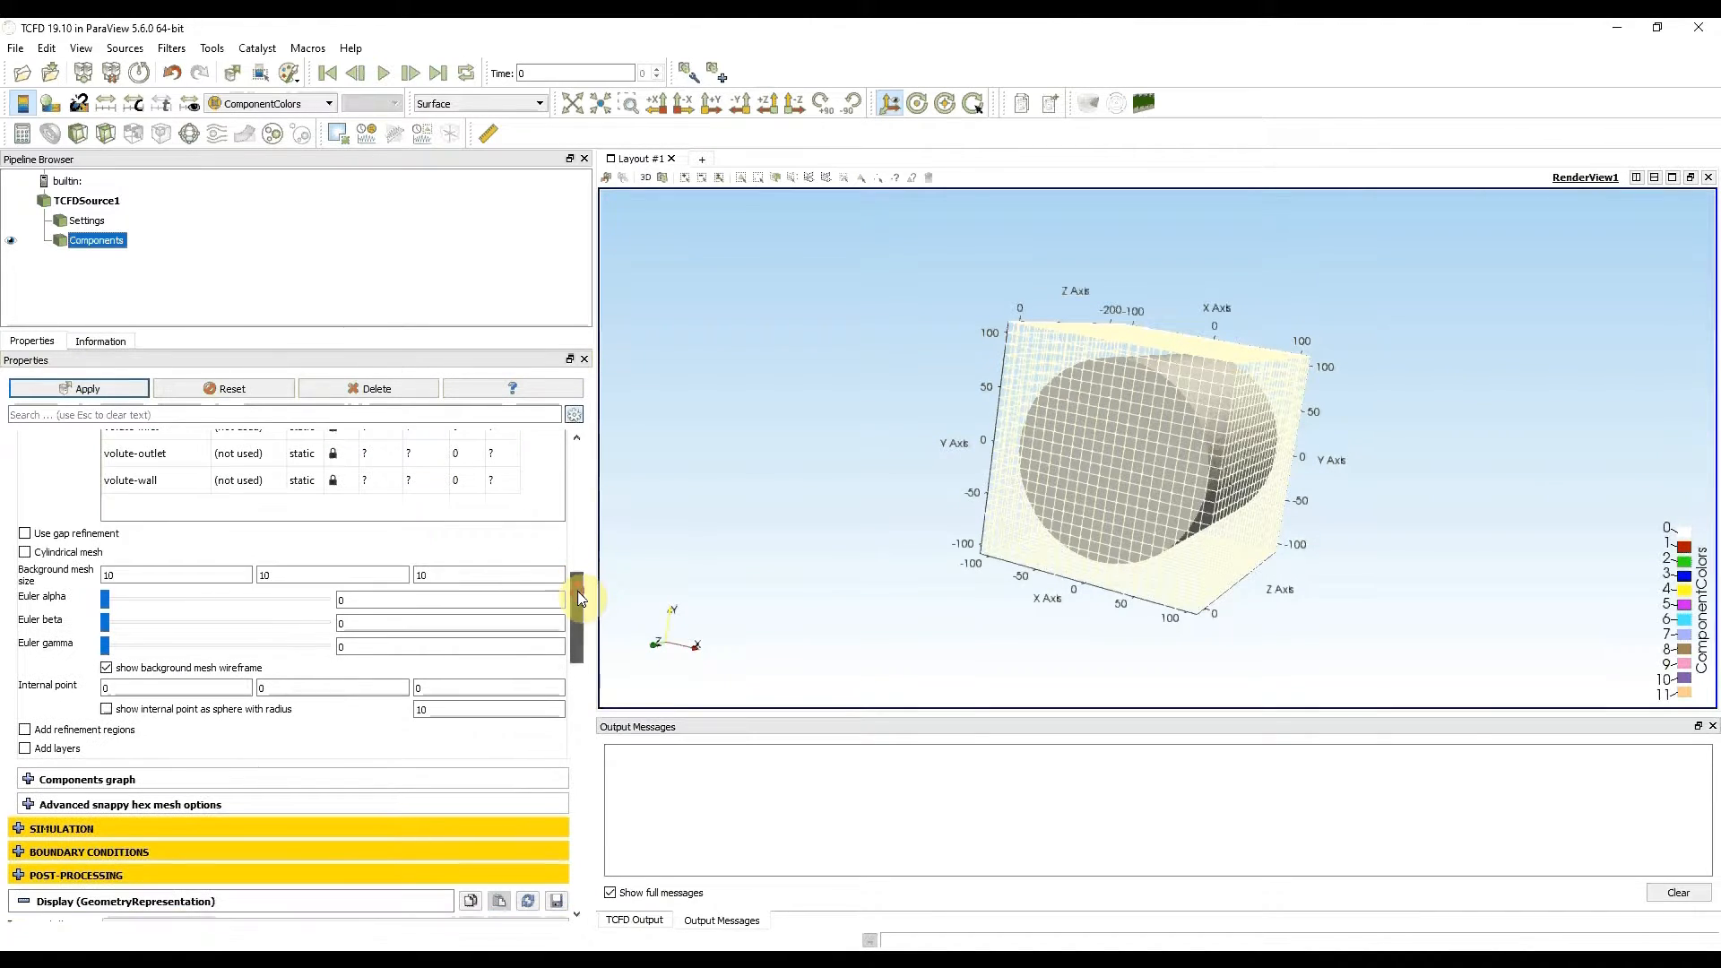
{"action": "left_click", "coordinate": [106, 669]}
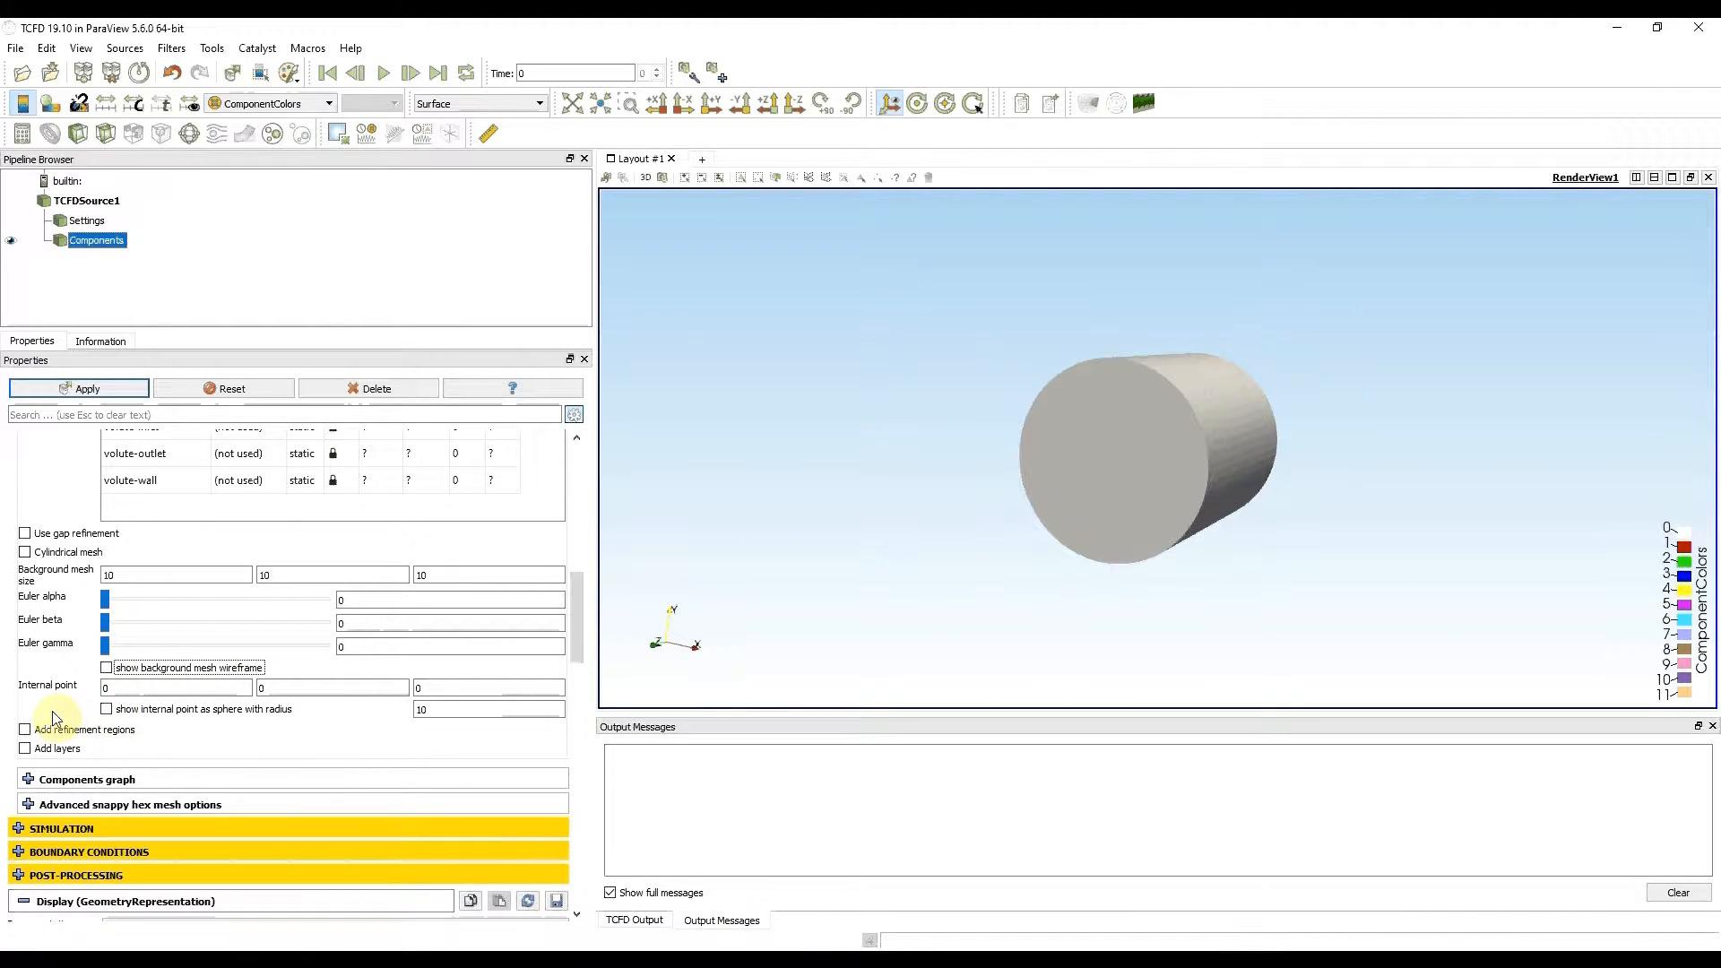
{"action": "left_click", "coordinate": [107, 711]}
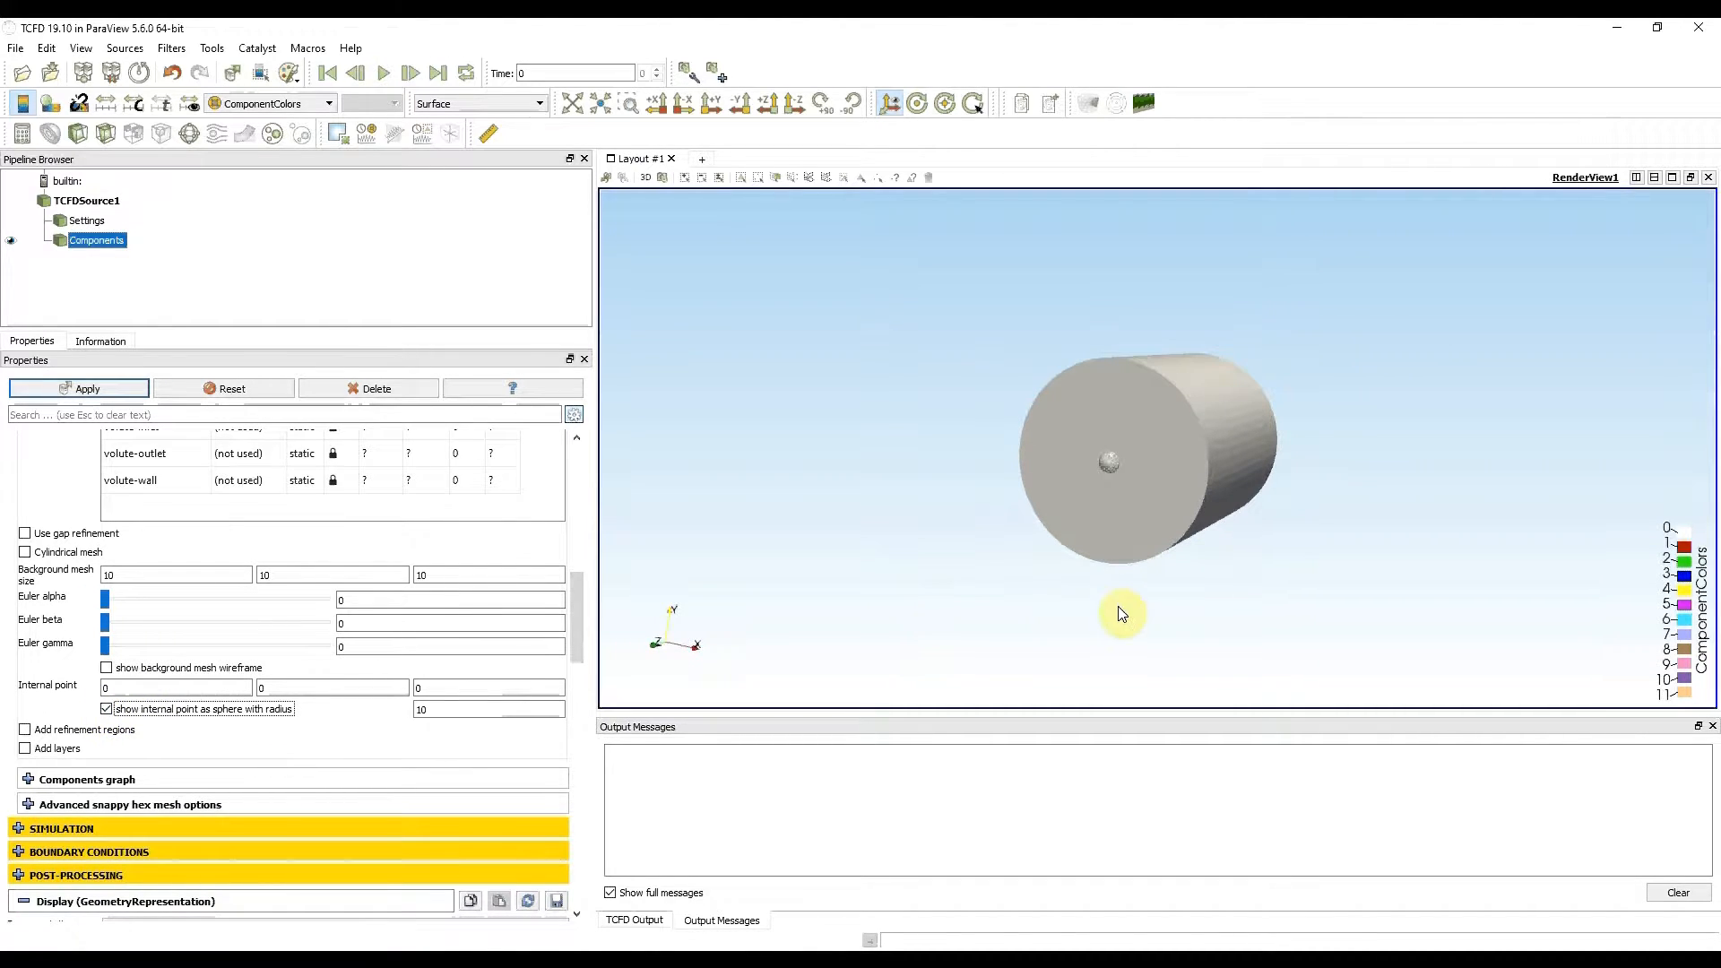
{"action": "left_click_drag", "start_coordinate": [1282, 615], "coordinate": [1185, 613]}
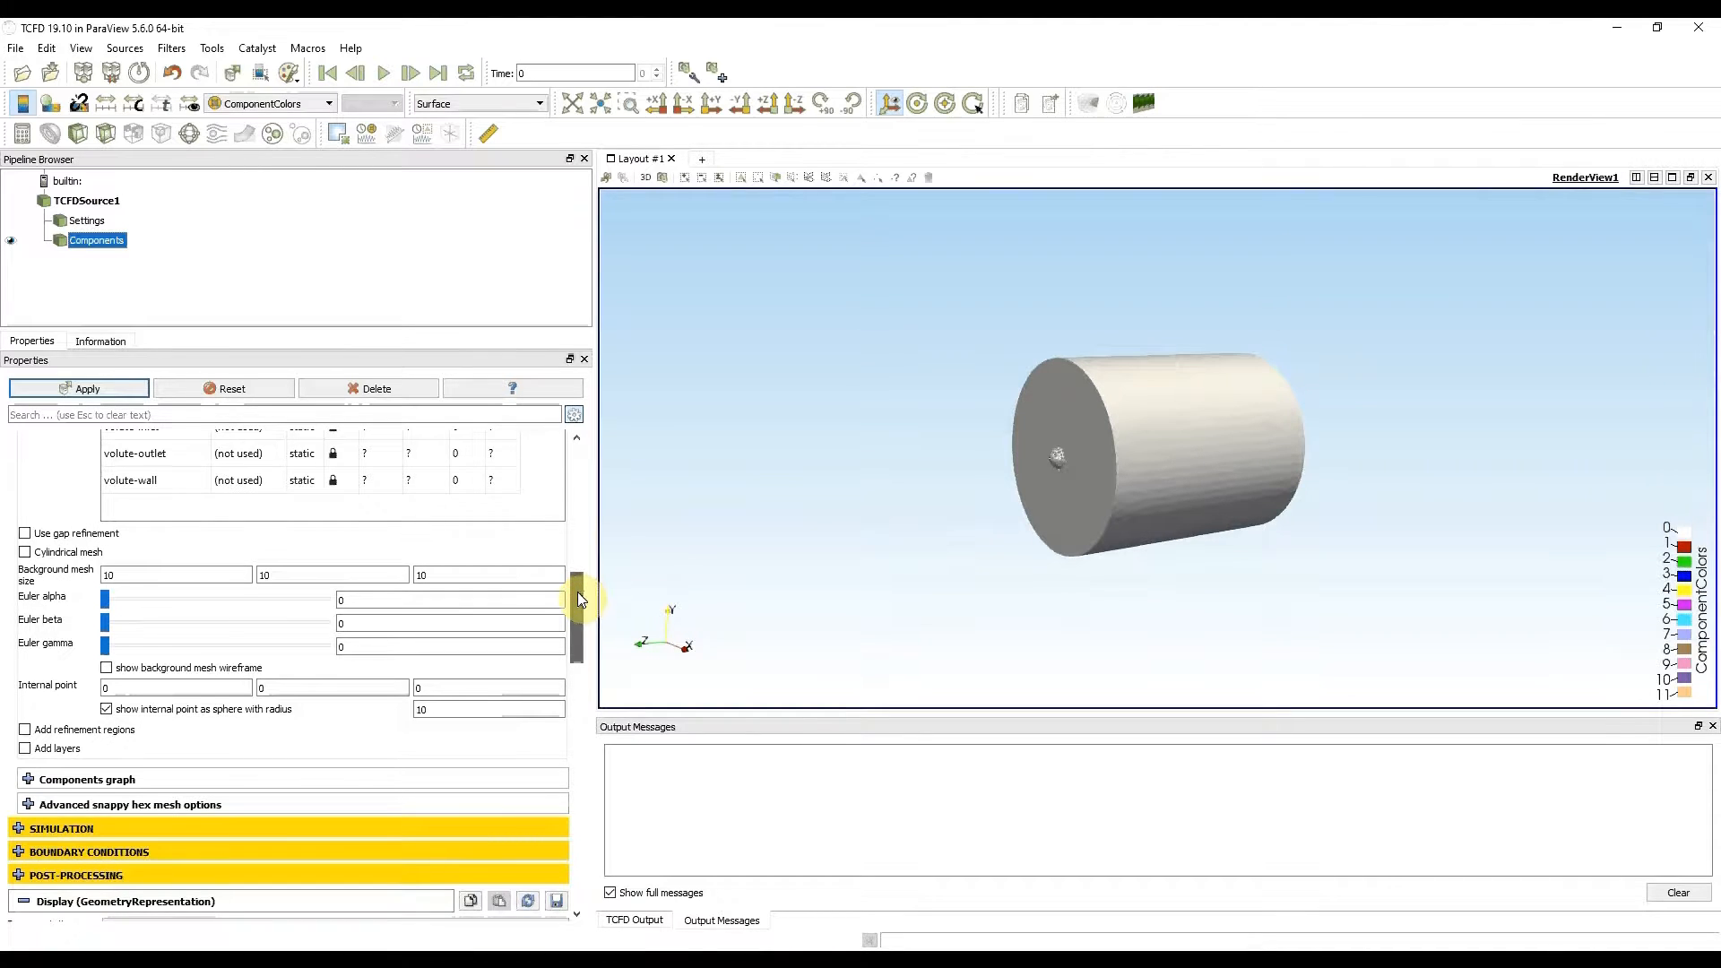
Make the displayed pipe geometry transparent with an opacity of about 0.22 to see the internal point
{"action": "left_click_drag", "start_coordinate": [577, 591], "coordinate": [578, 665]}
{"action": "left_click_drag", "start_coordinate": [329, 700], "coordinate": [162, 708]}
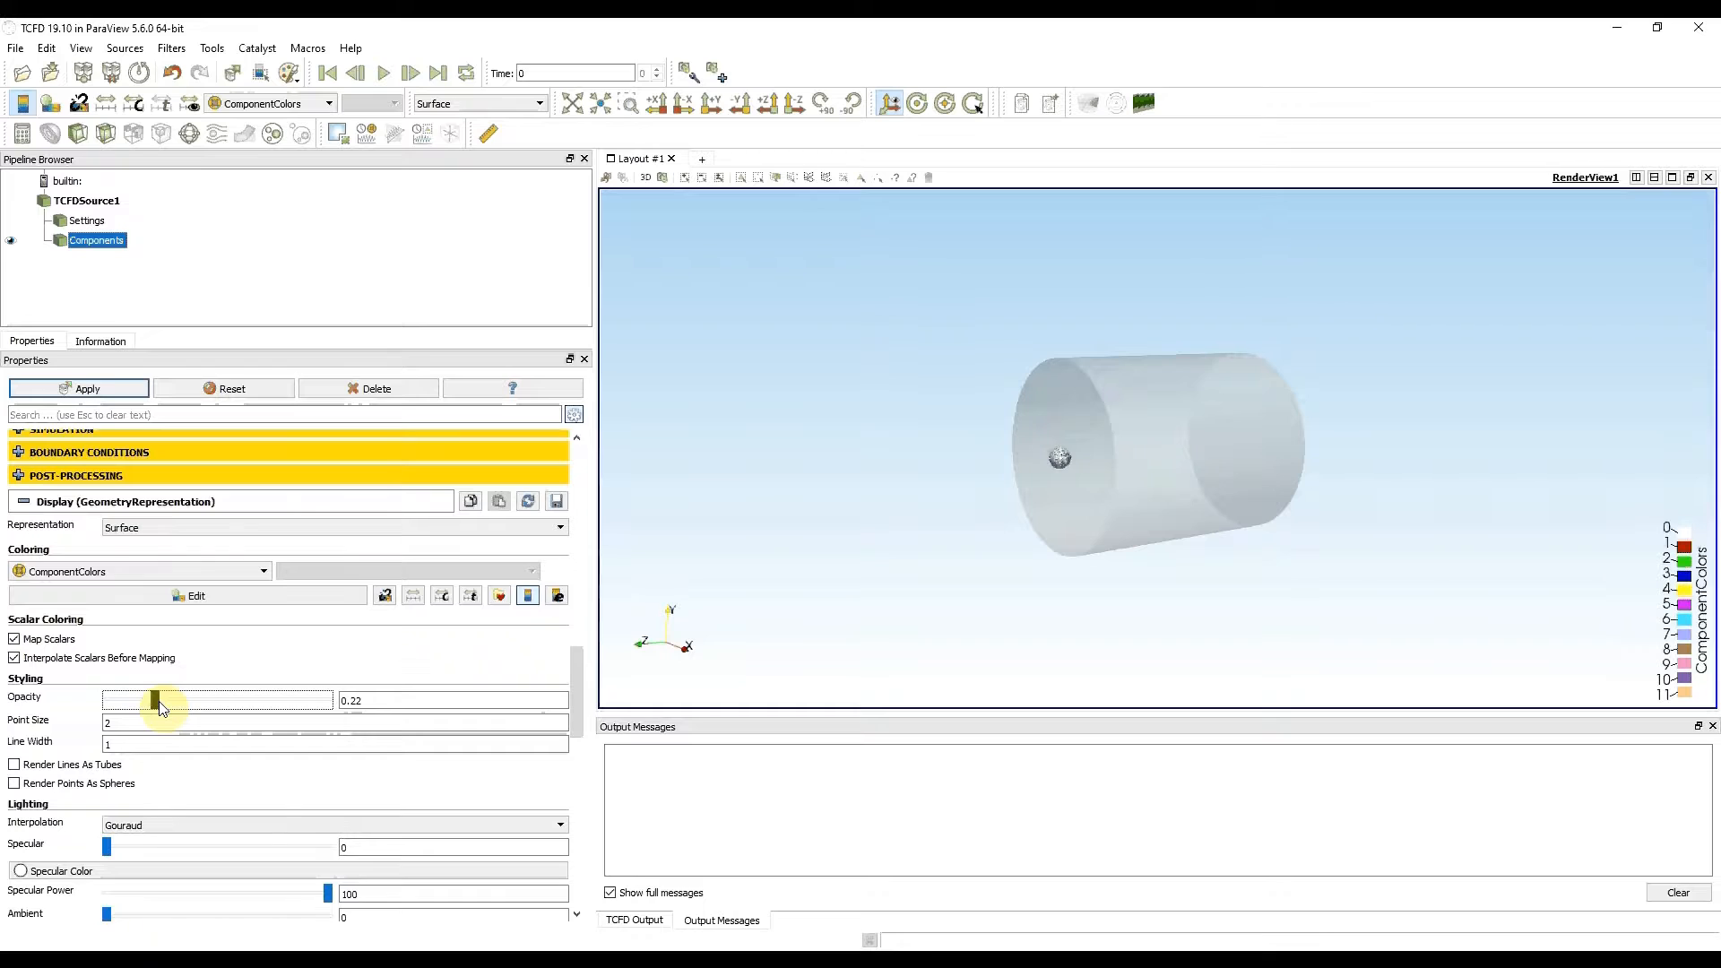
{"action": "left_click_drag", "start_coordinate": [956, 564], "coordinate": [851, 565]}
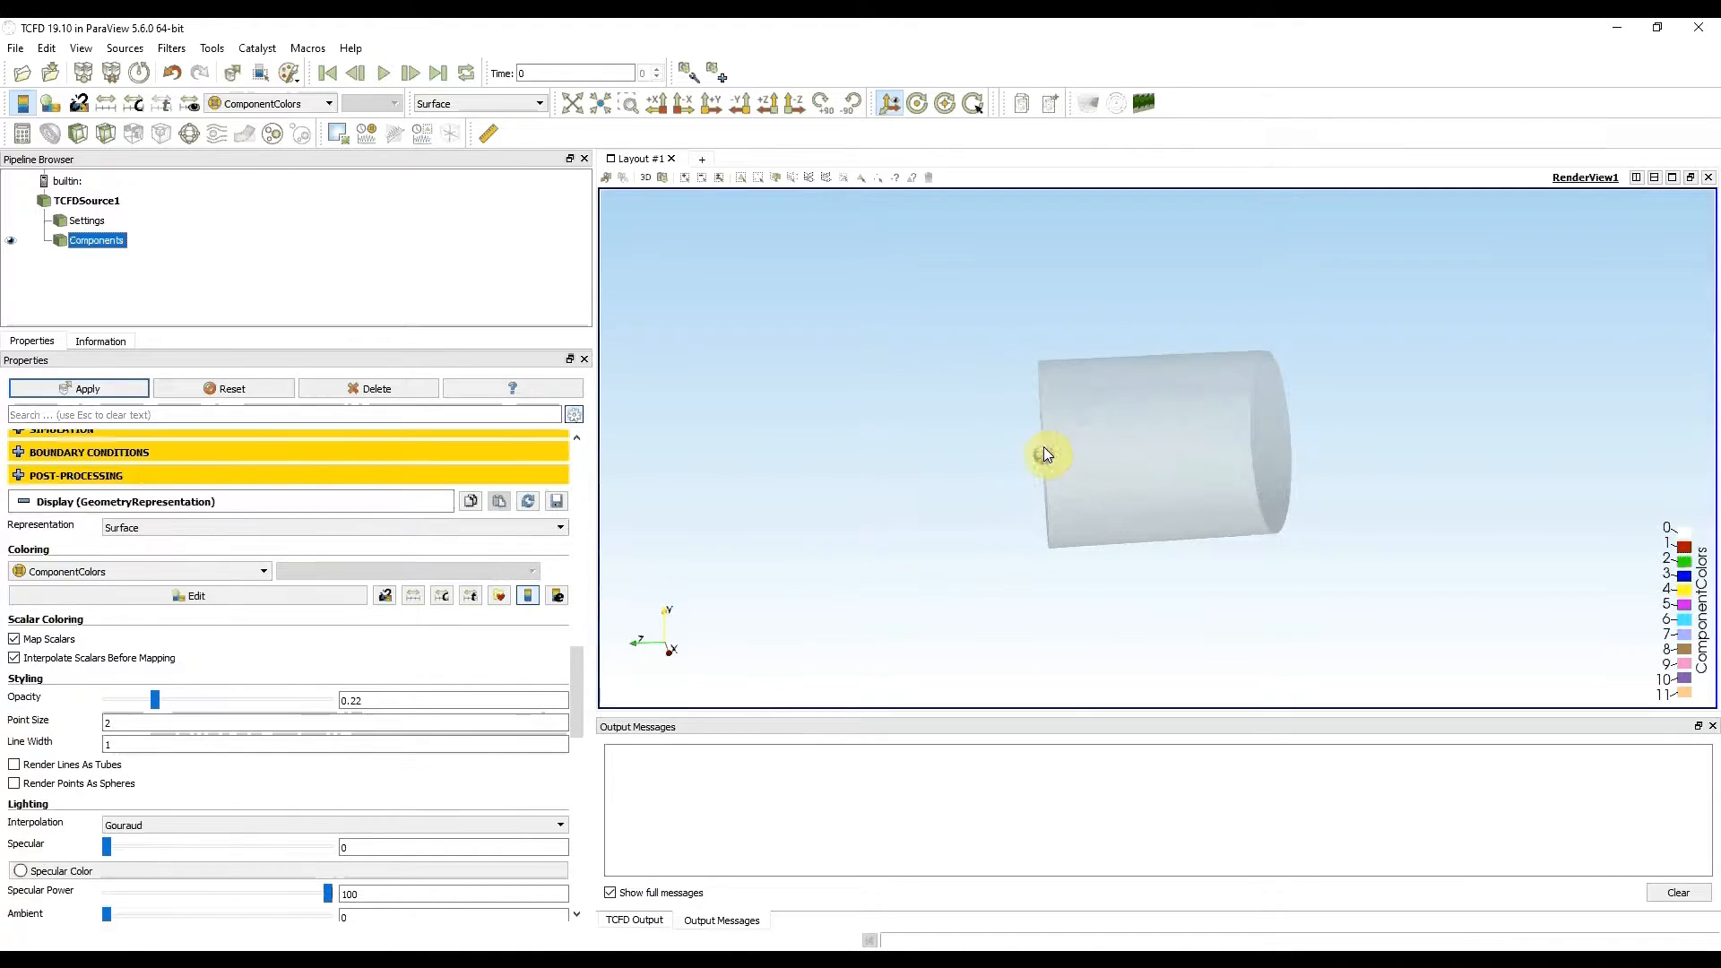
Move the internal point inside the pipe to about (12.4, -4.0, -98.0) and hide its sphere
{"action": "scroll", "coordinate": [90, 538], "scroll_direction": "up", "scroll_amount": 3}
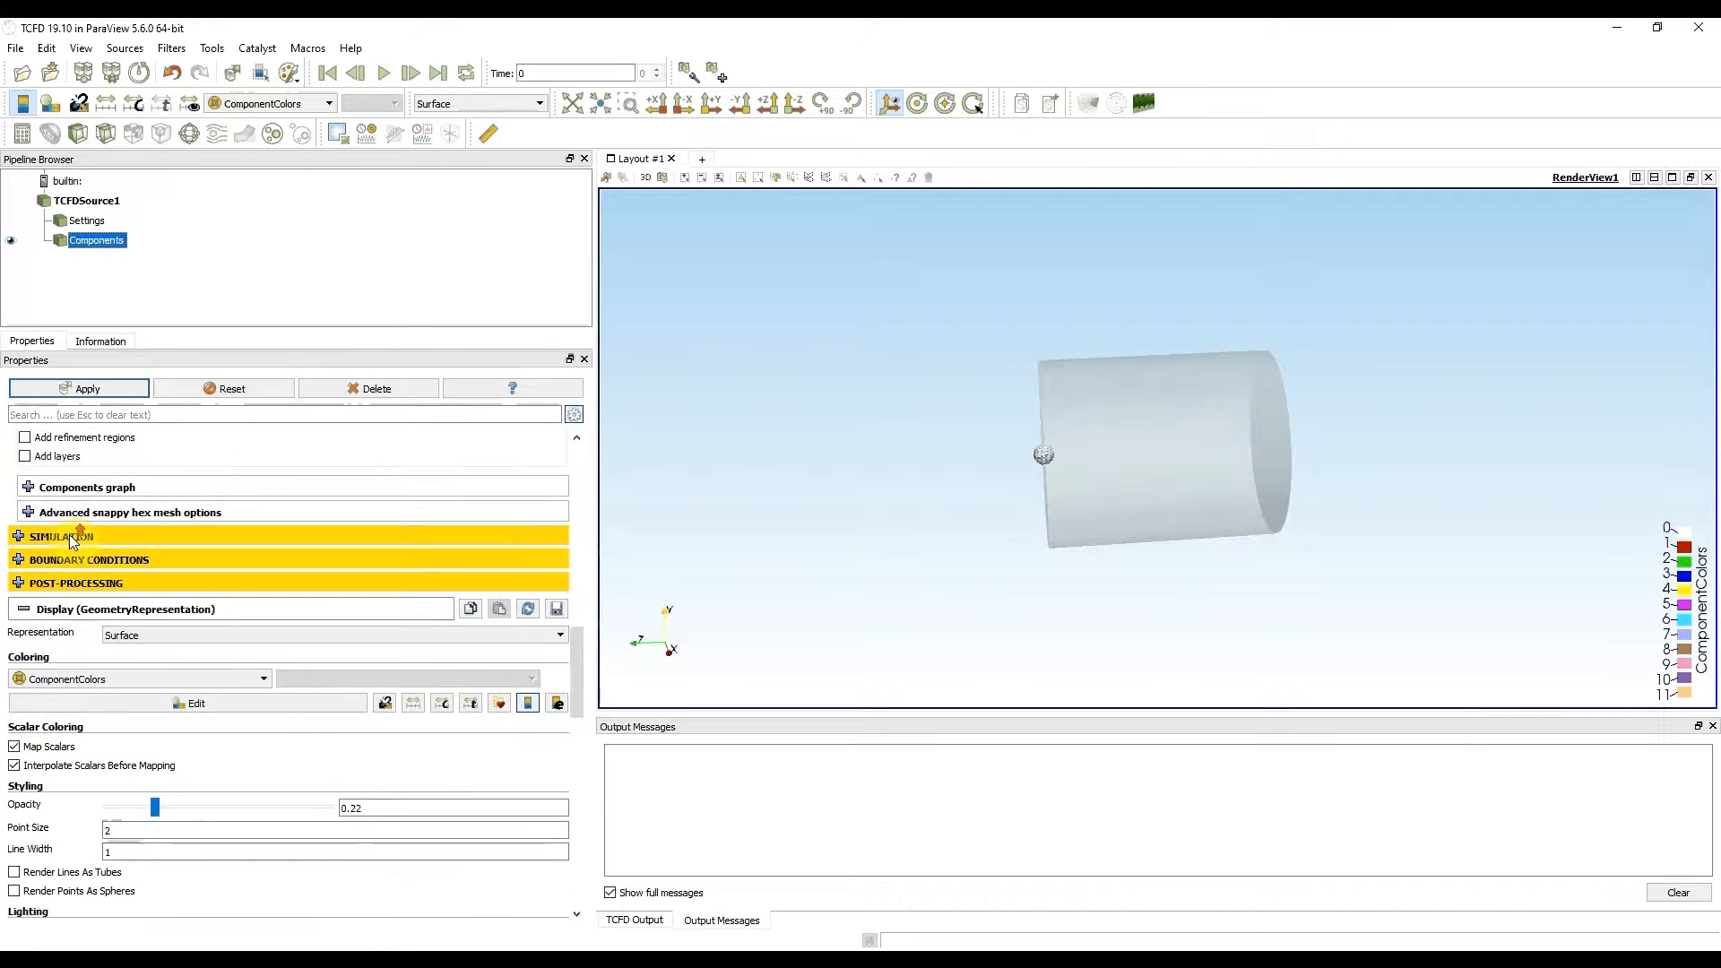
{"action": "scroll", "coordinate": [72, 542], "scroll_direction": "up", "scroll_amount": 2}
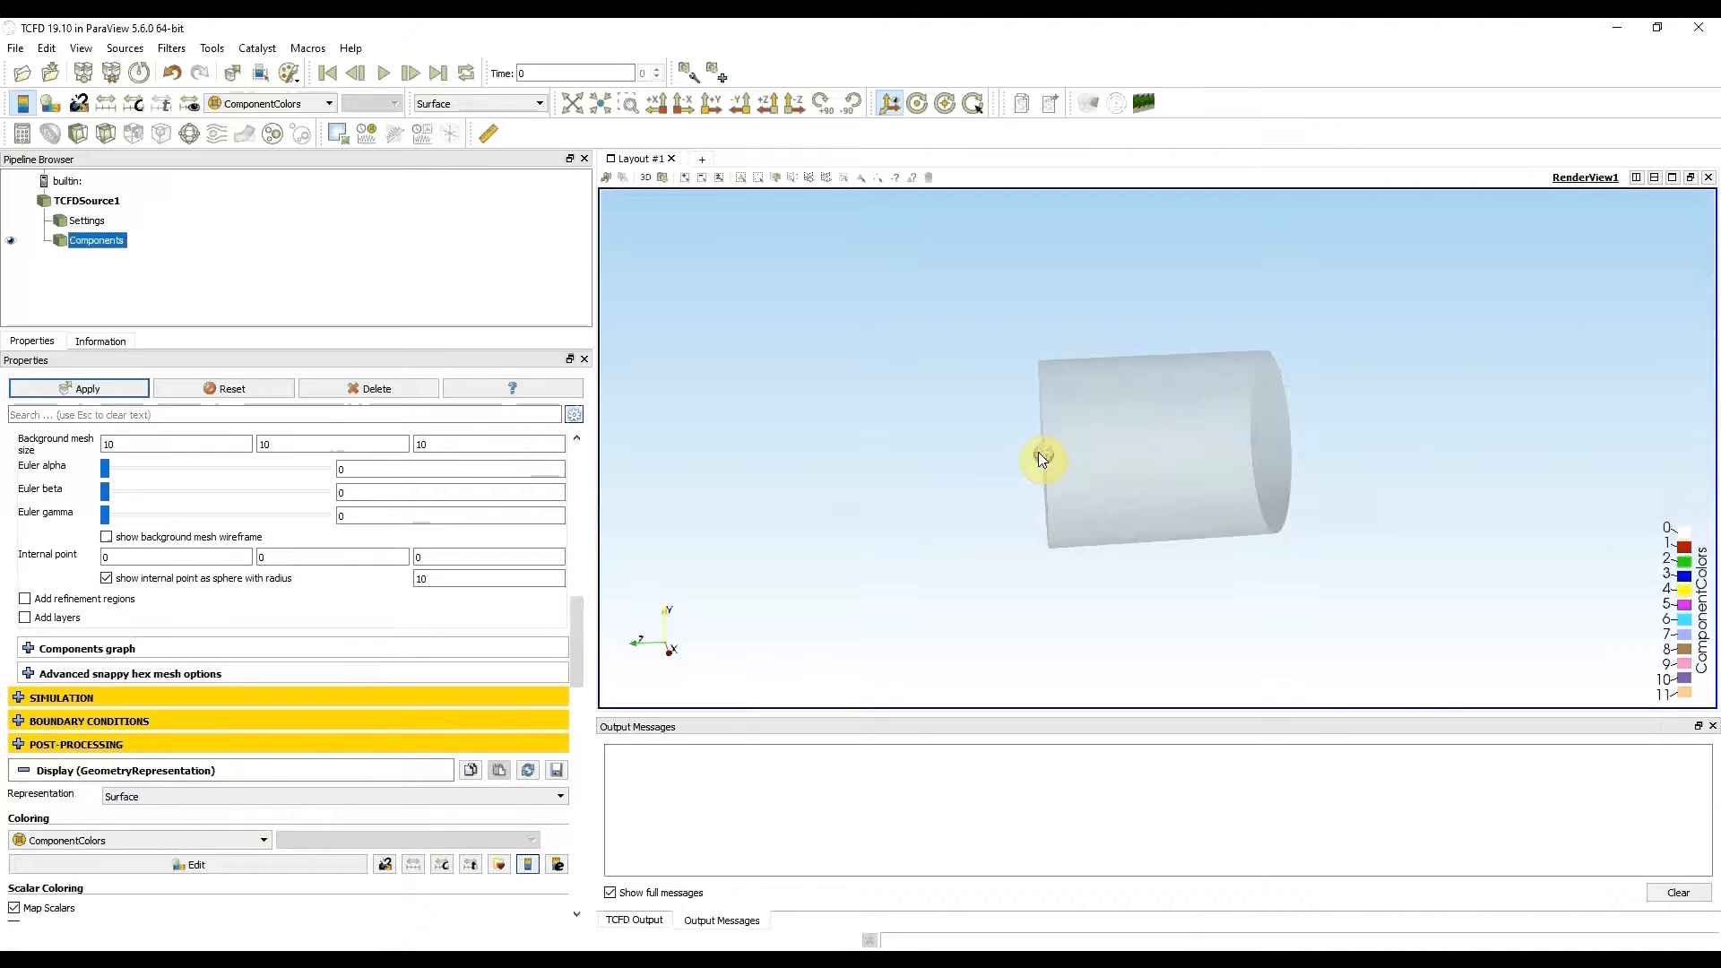
{"action": "left_click_drag", "start_coordinate": [1040, 459], "coordinate": [1141, 462]}
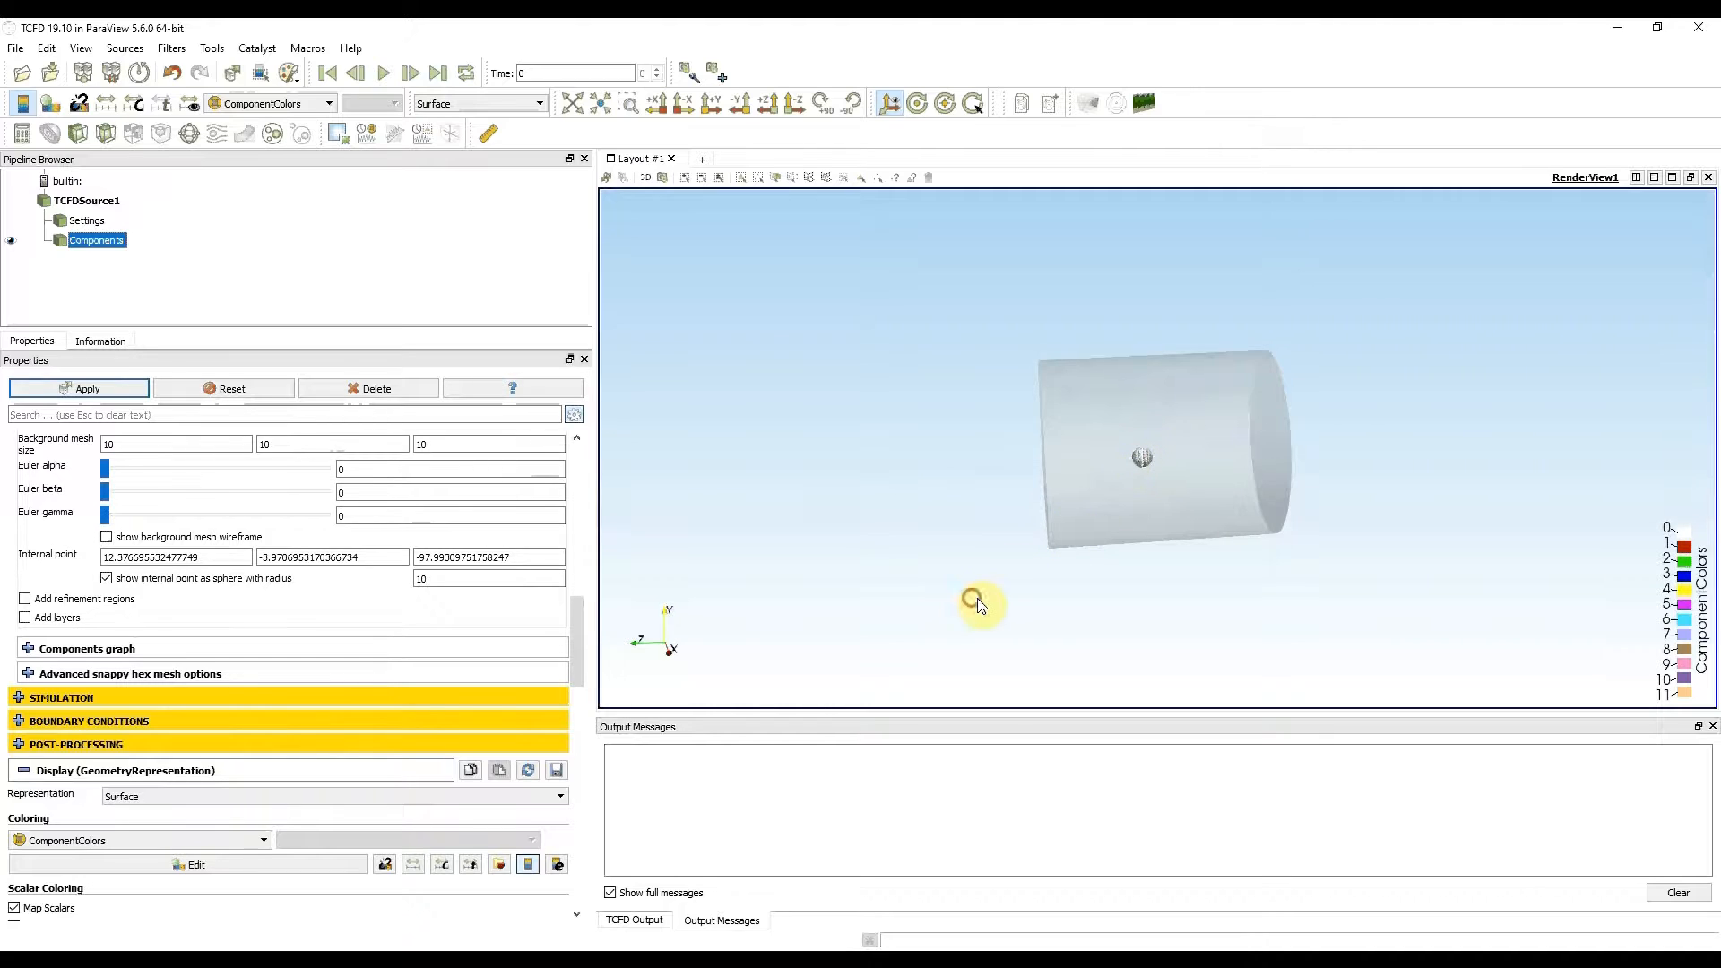
{"action": "left_click_drag", "start_coordinate": [980, 603], "coordinate": [1165, 503]}
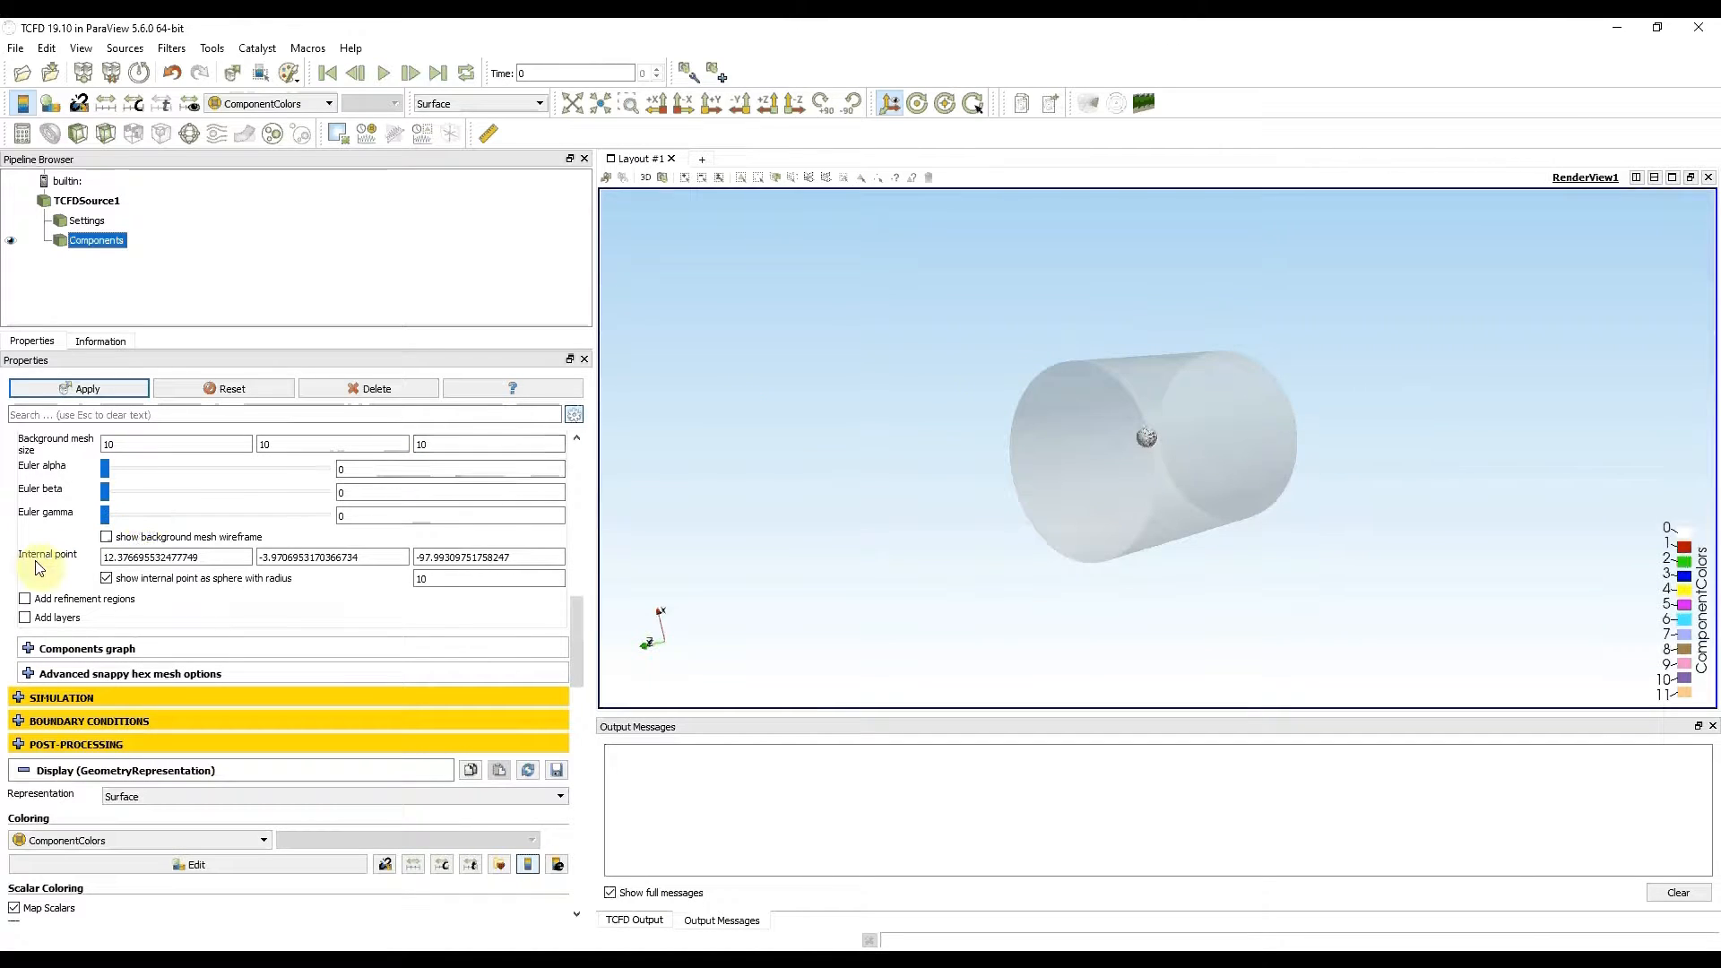
{"action": "left_click", "coordinate": [106, 578]}
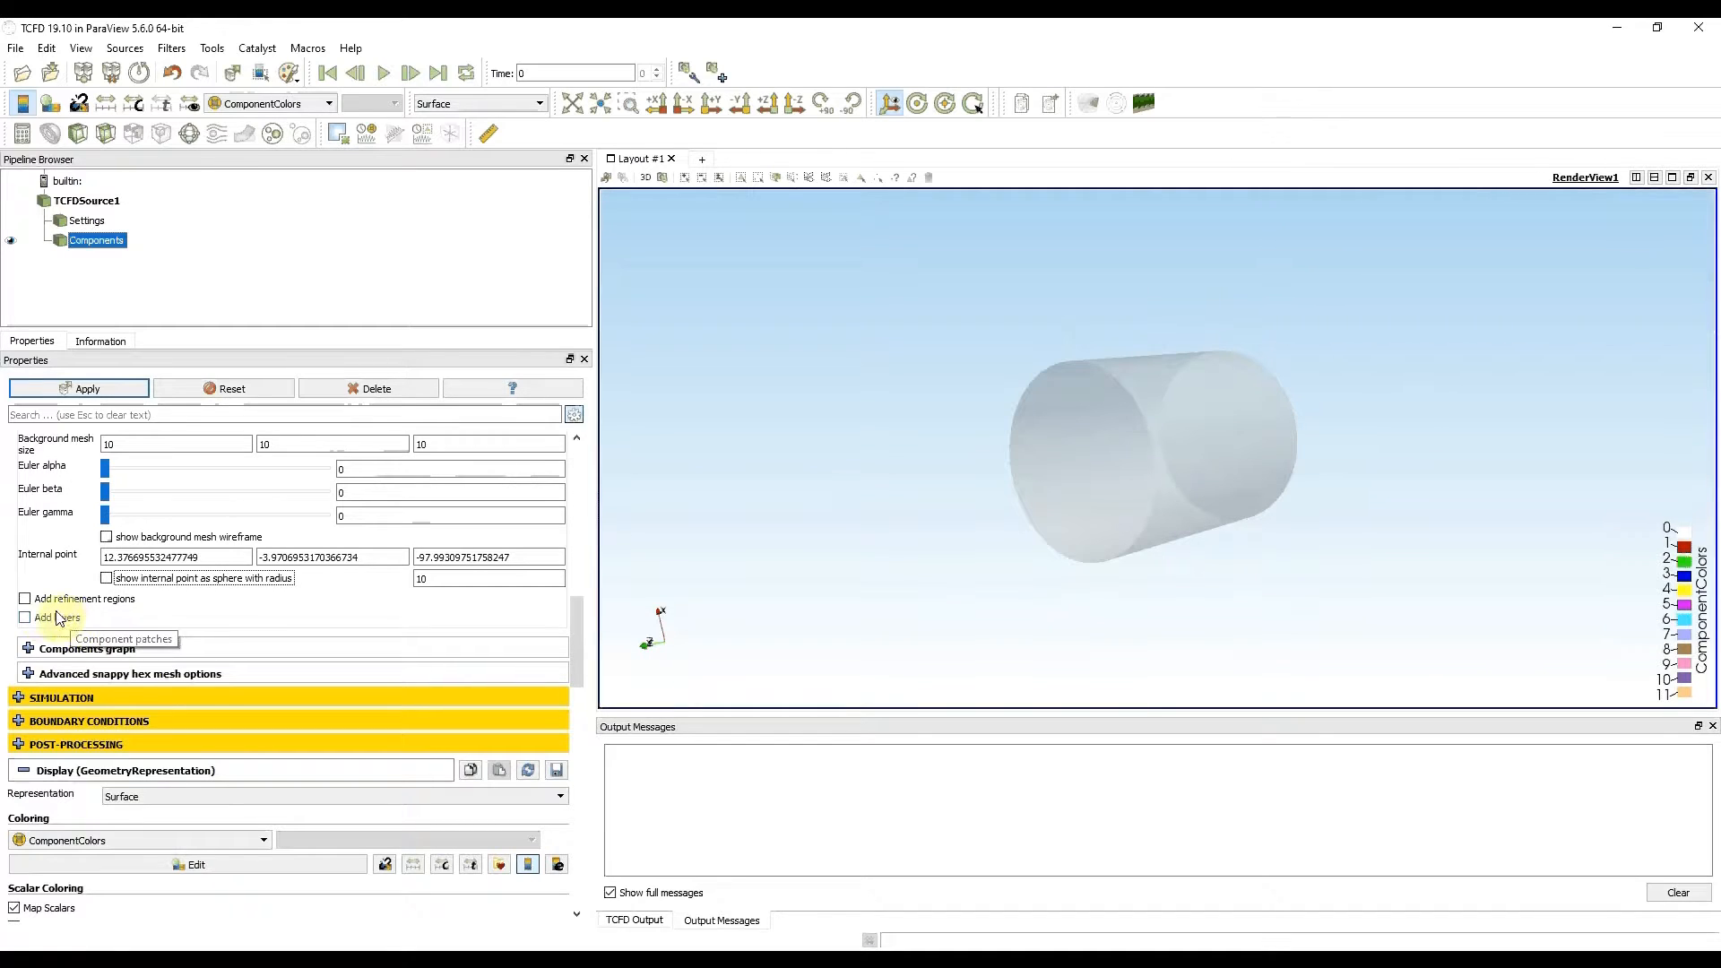
Expand the components graph to check the pipe's connections and apply the pipe component's settings
{"action": "left_click", "coordinate": [26, 649]}
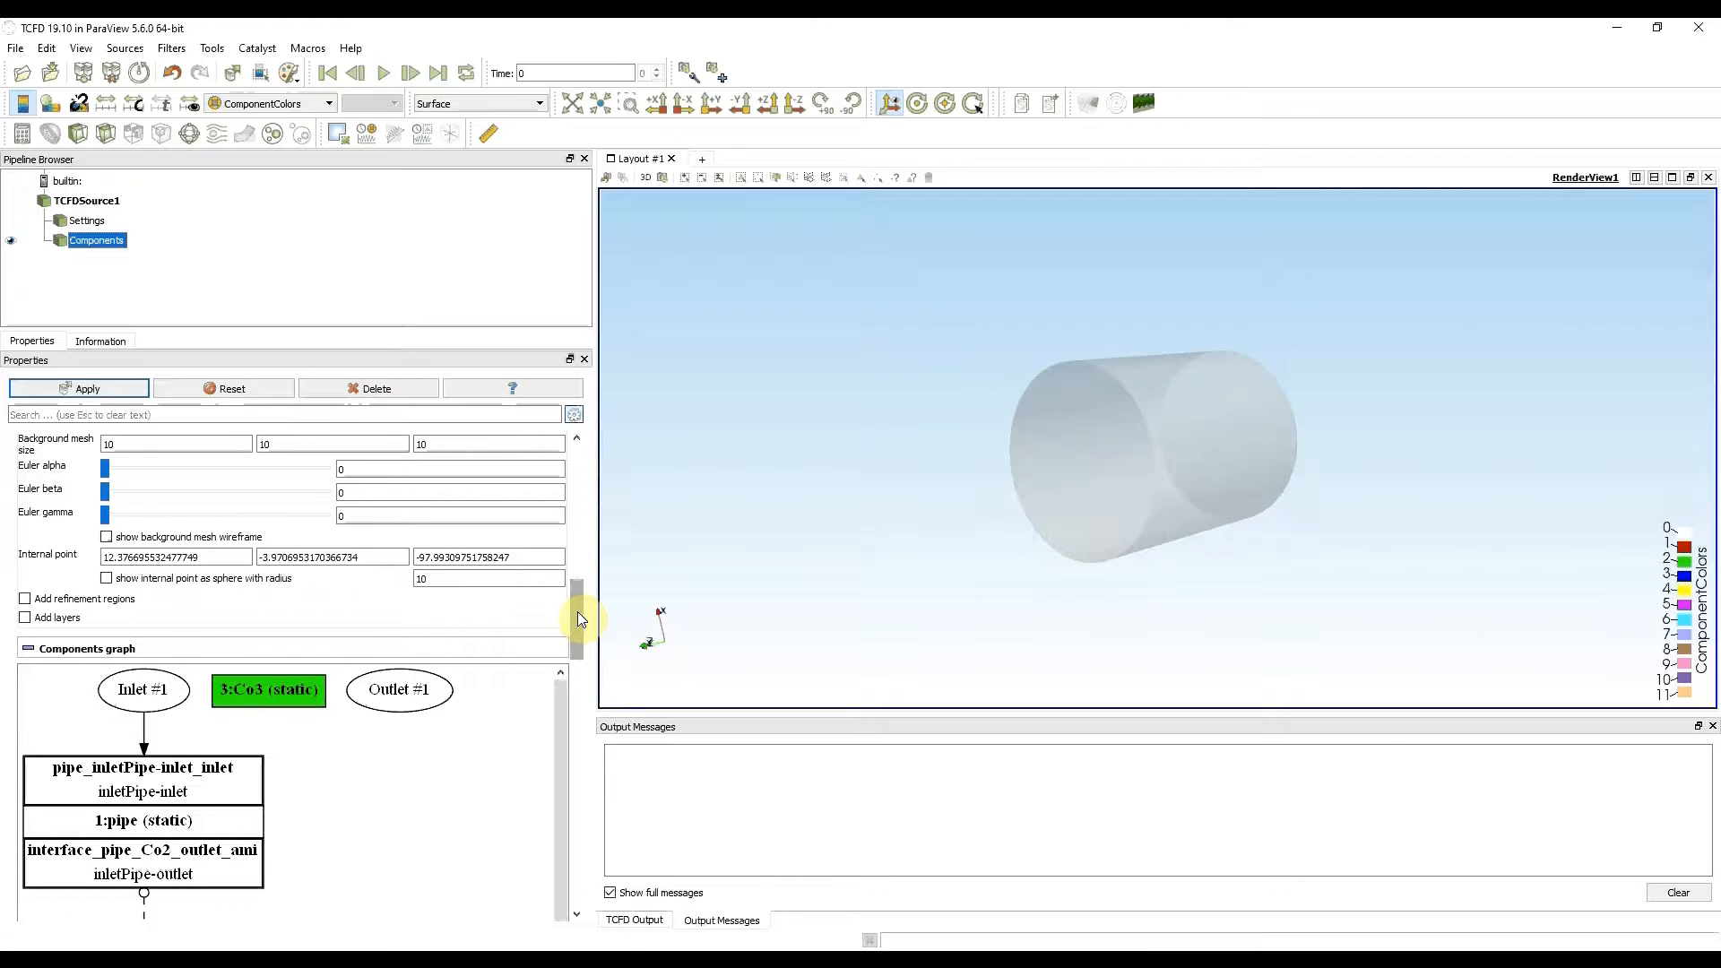
{"action": "left_click_drag", "start_coordinate": [577, 616], "coordinate": [577, 643]}
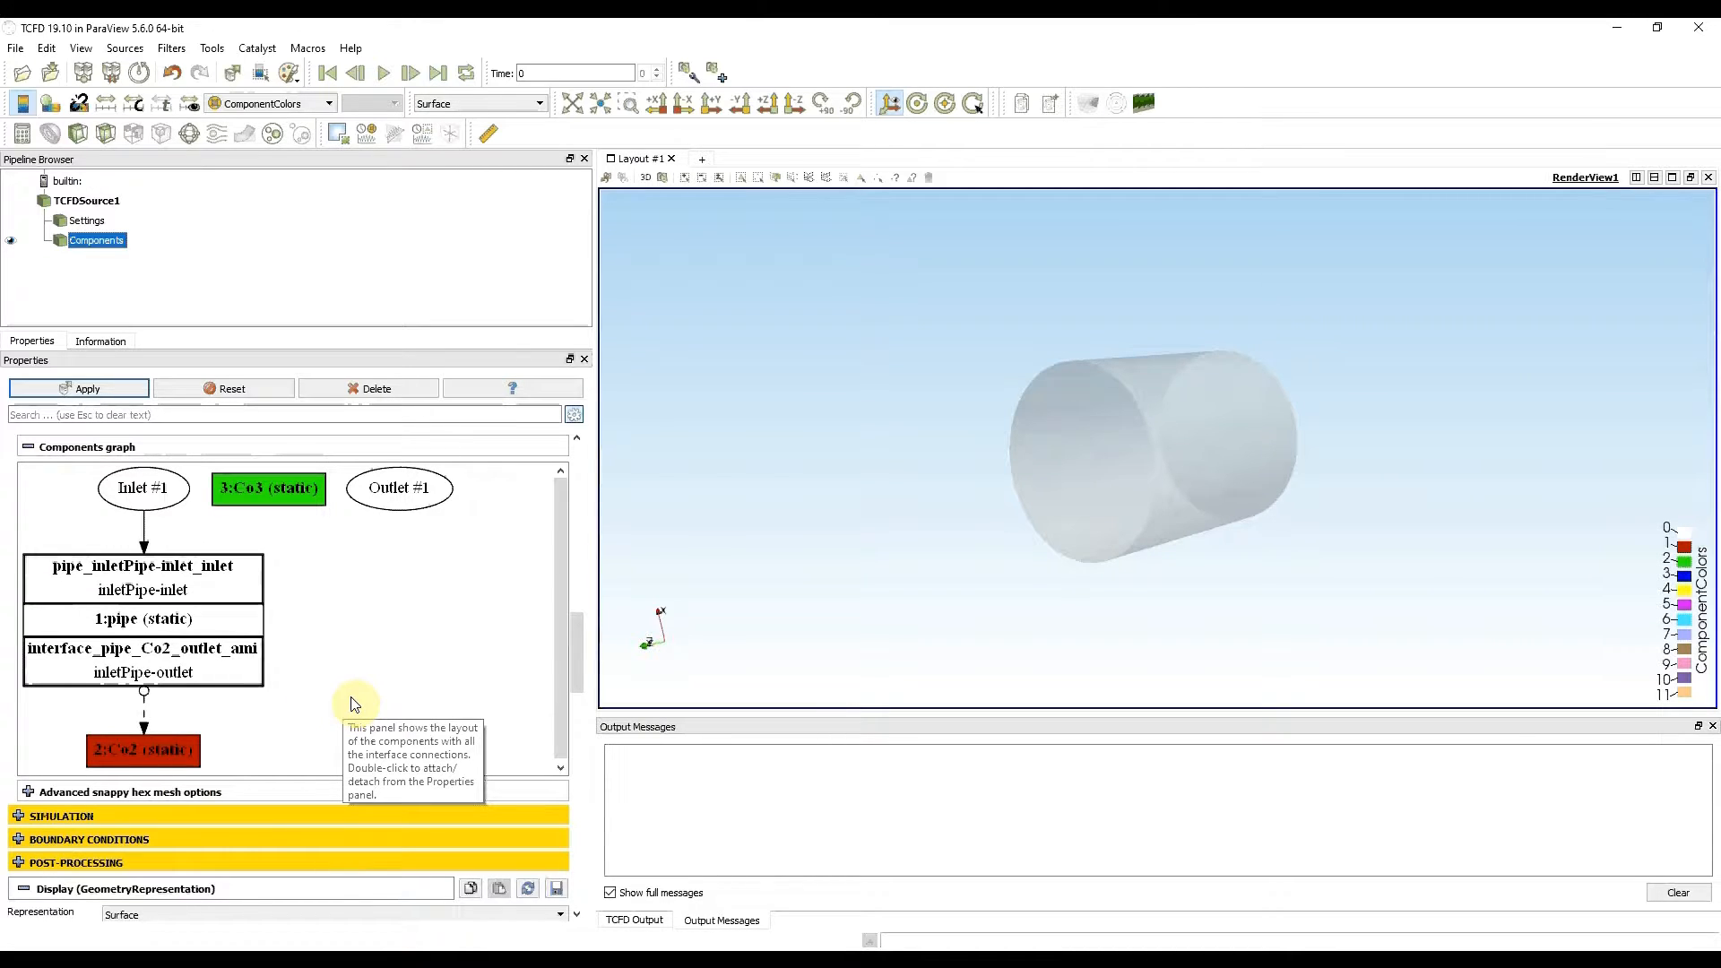
{"action": "left_click", "coordinate": [99, 391]}
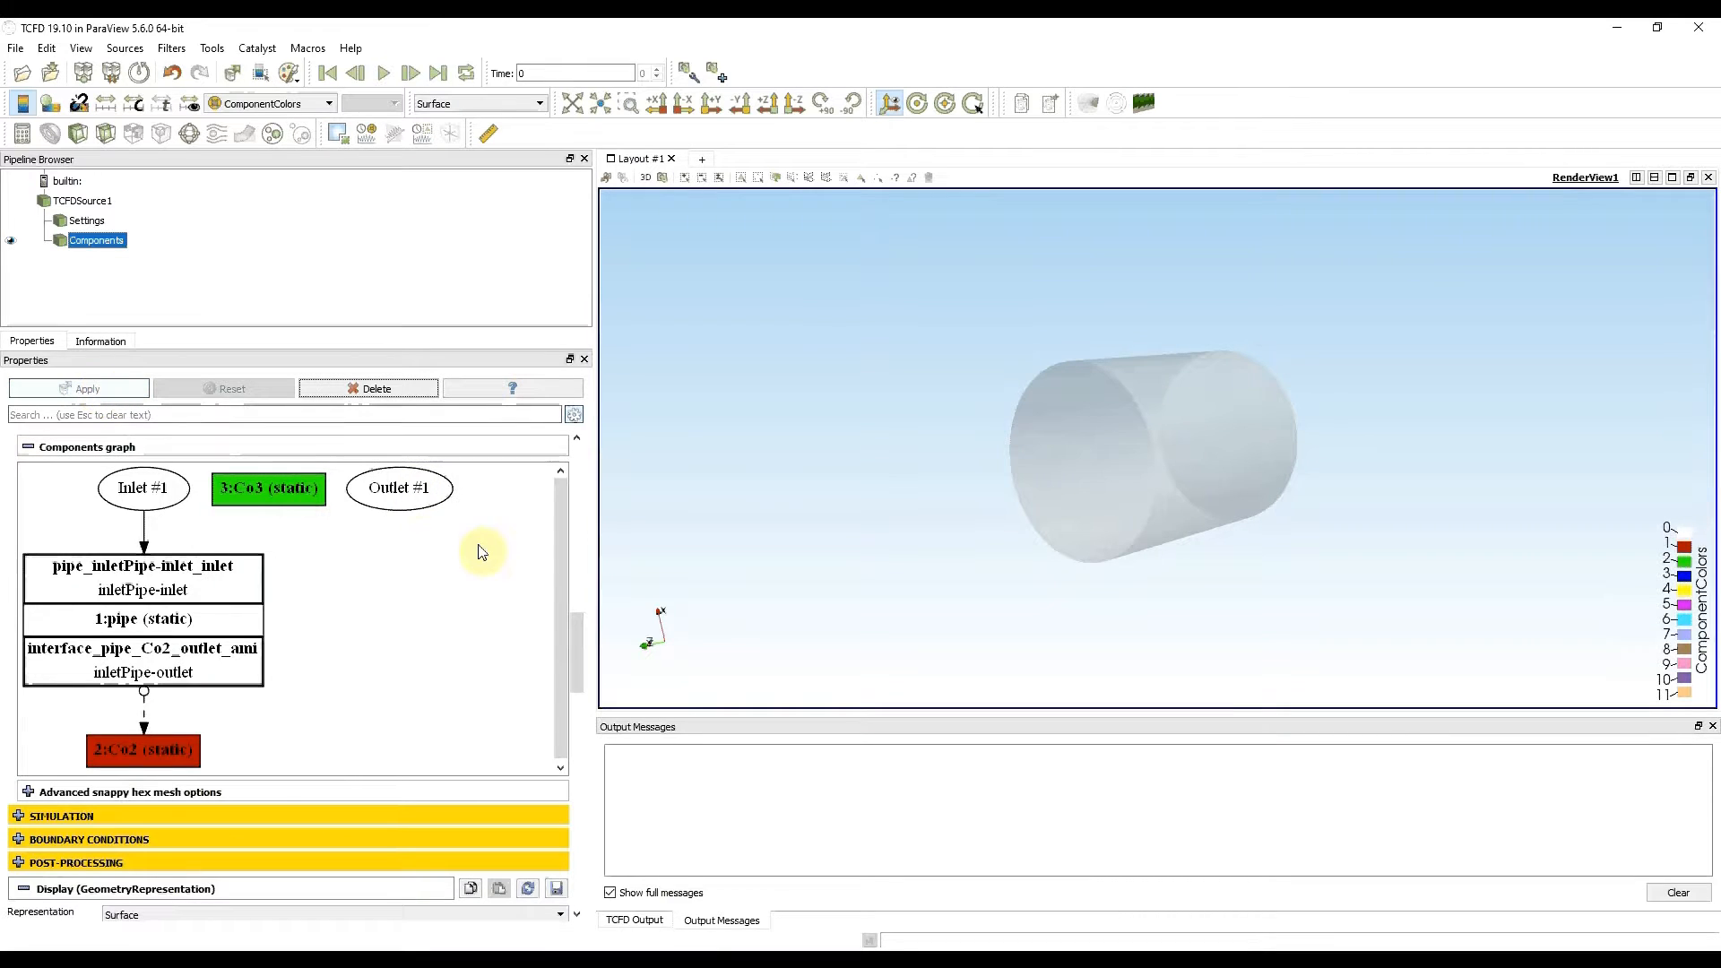
Load the radial-pump STL directory as the geometry of component2 and name the component impeller
{"action": "left_click_drag", "start_coordinate": [579, 665], "coordinate": [596, 538]}
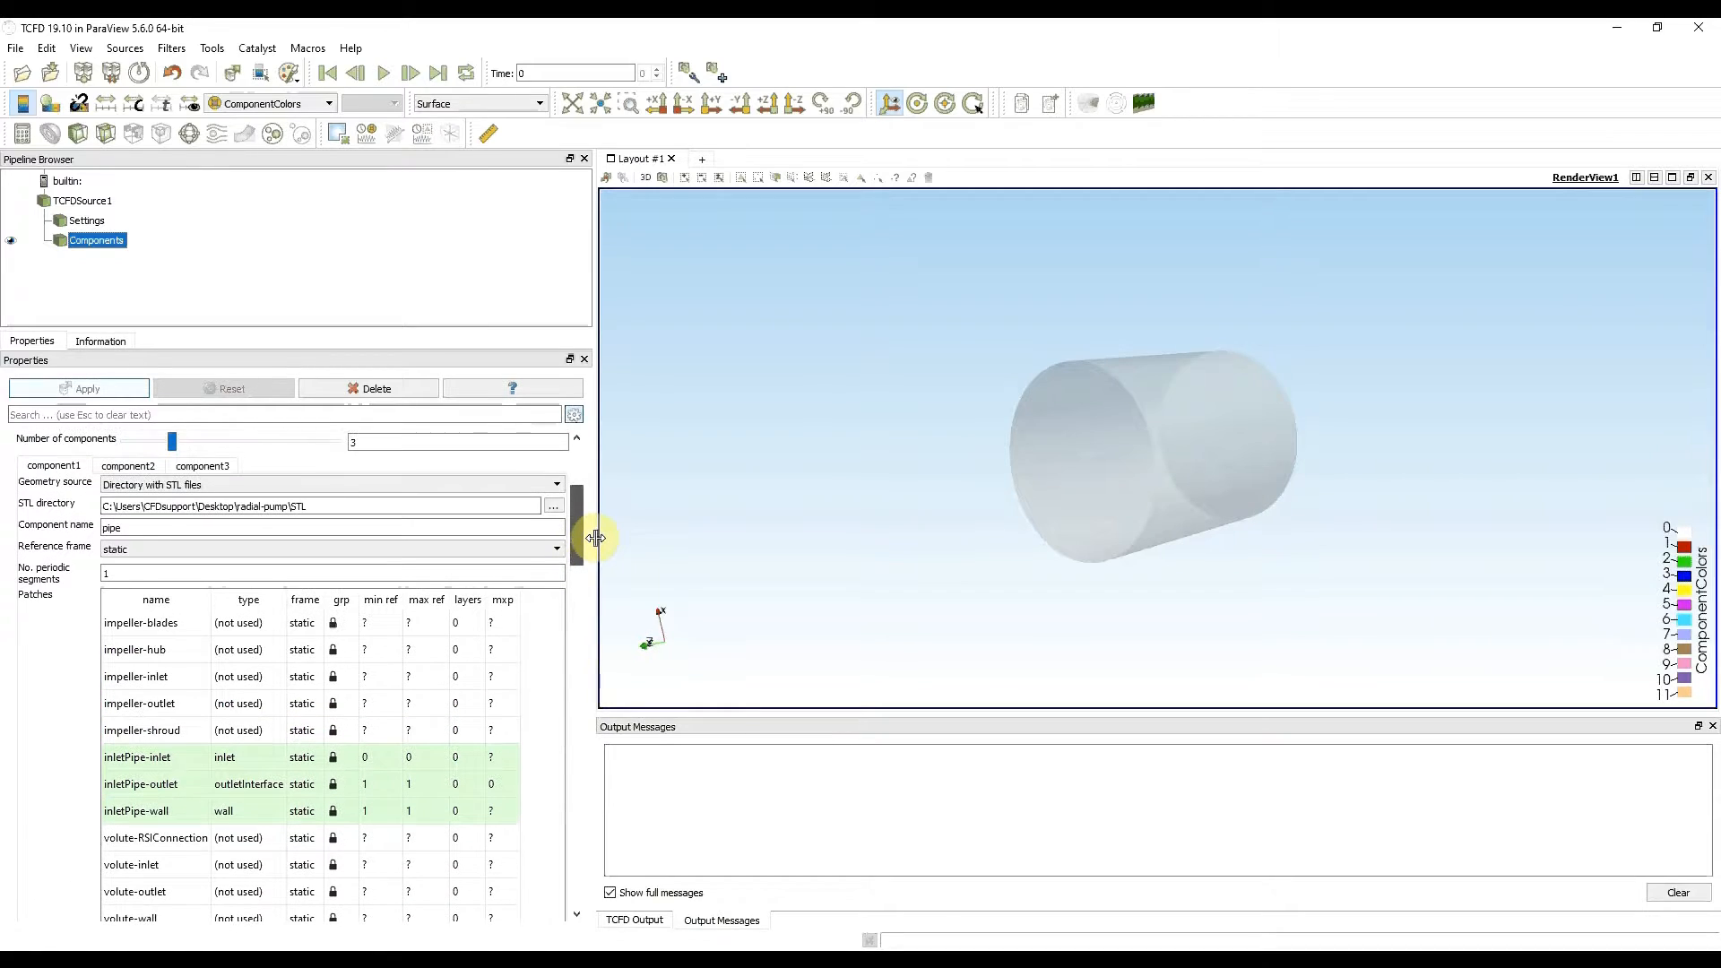
{"action": "left_click", "coordinate": [145, 468]}
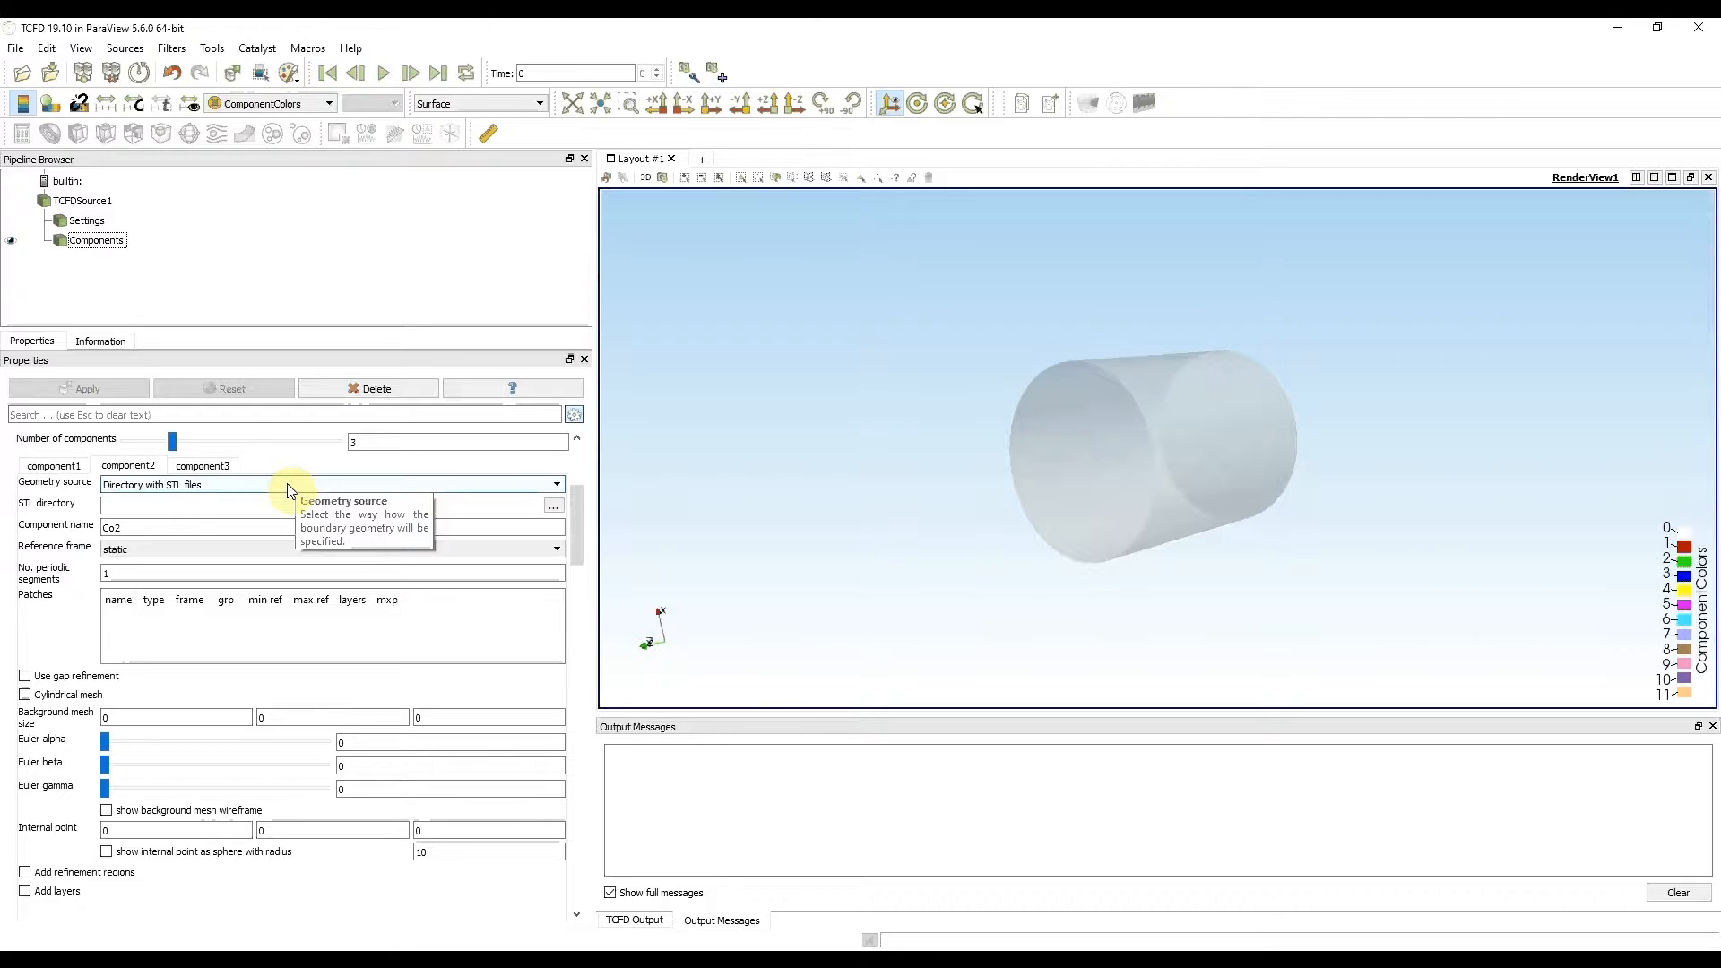
{"action": "left_click", "coordinate": [553, 510]}
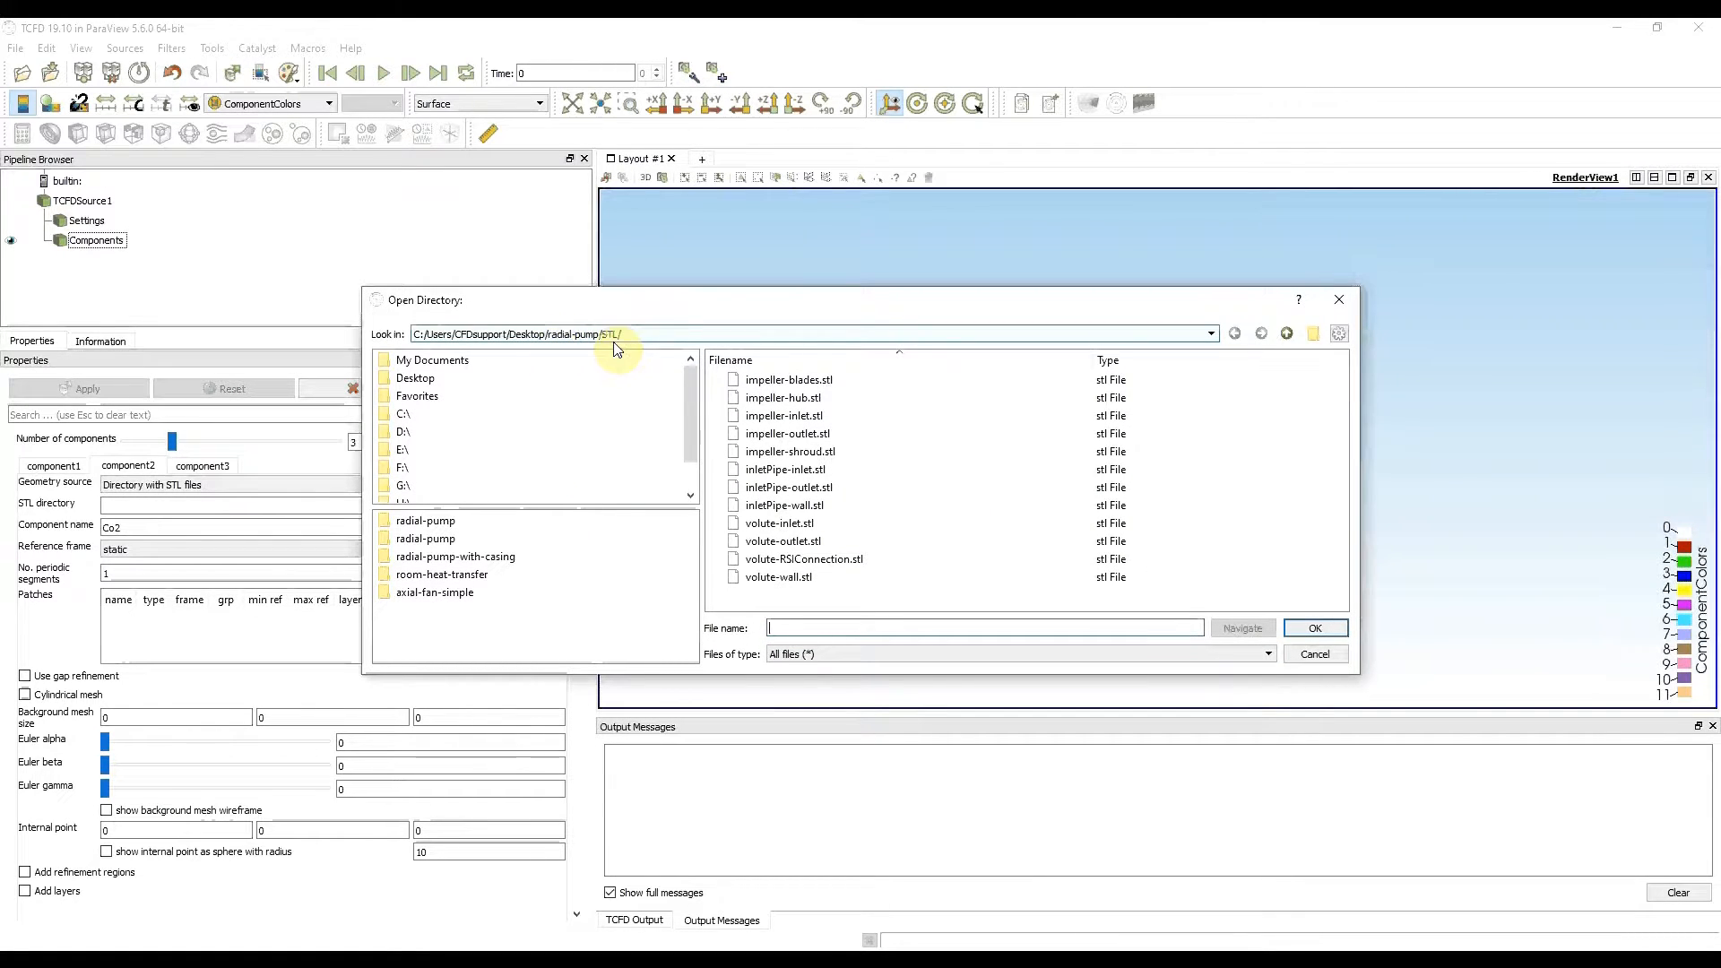
{"action": "left_click", "coordinate": [1316, 628]}
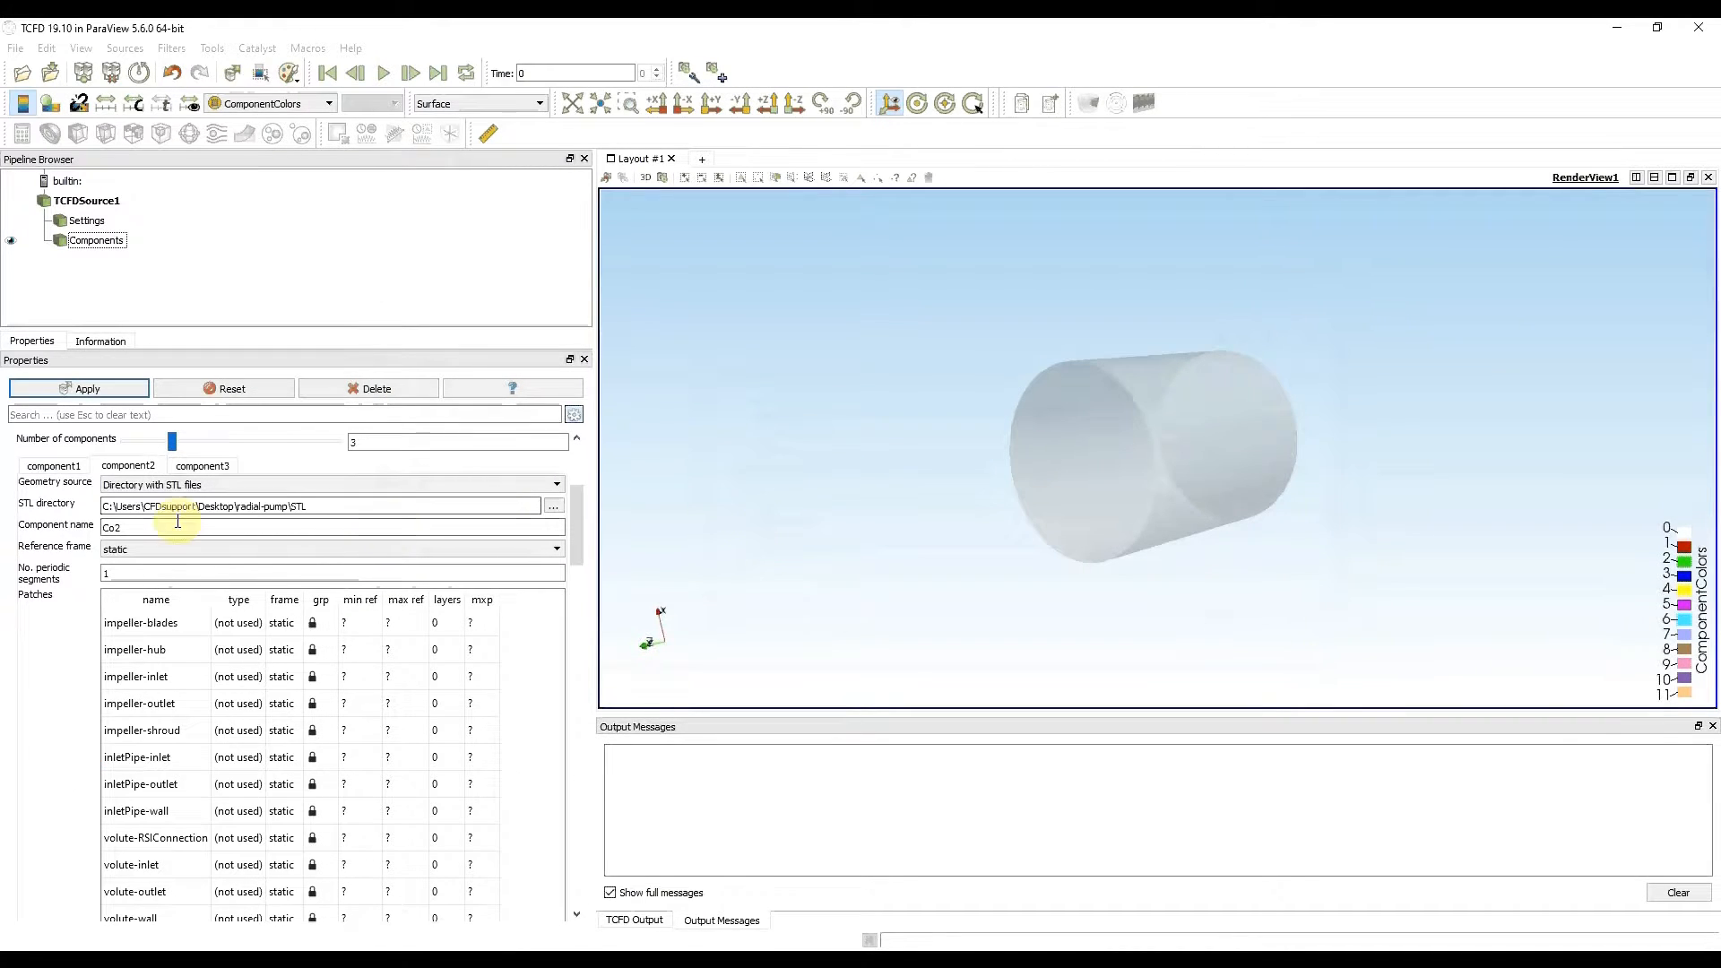
{"action": "left_click_drag", "start_coordinate": [153, 527], "coordinate": [5, 531]}
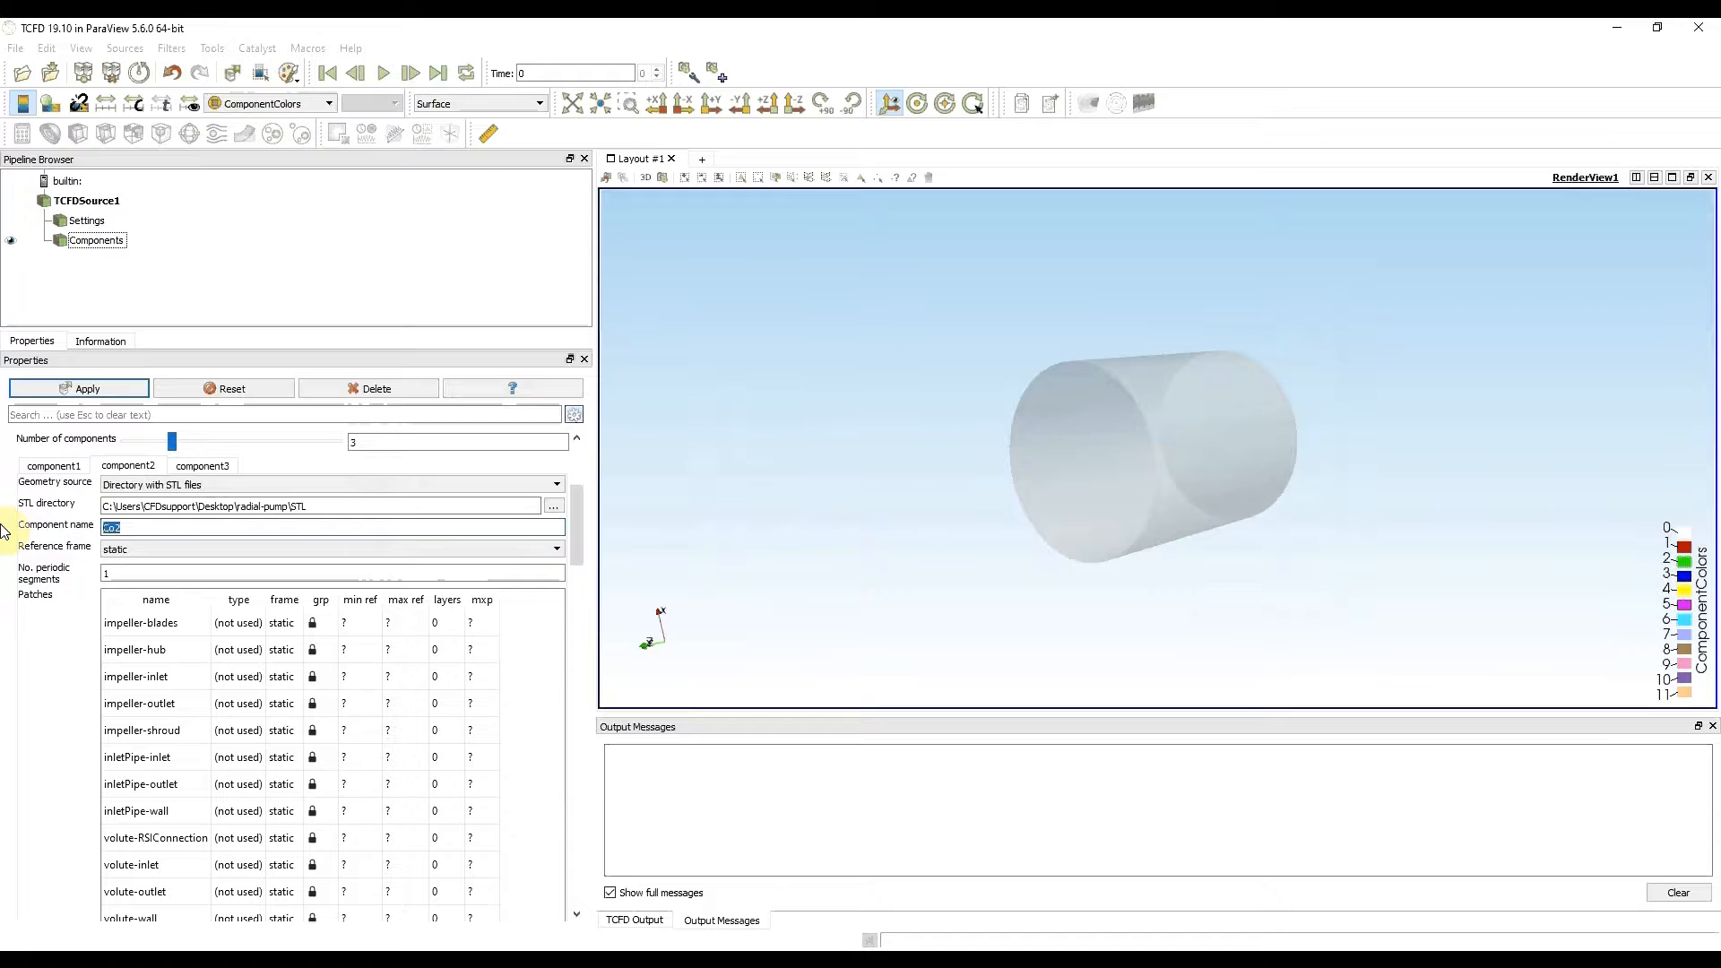
{"action": "type", "text": "impeller"}
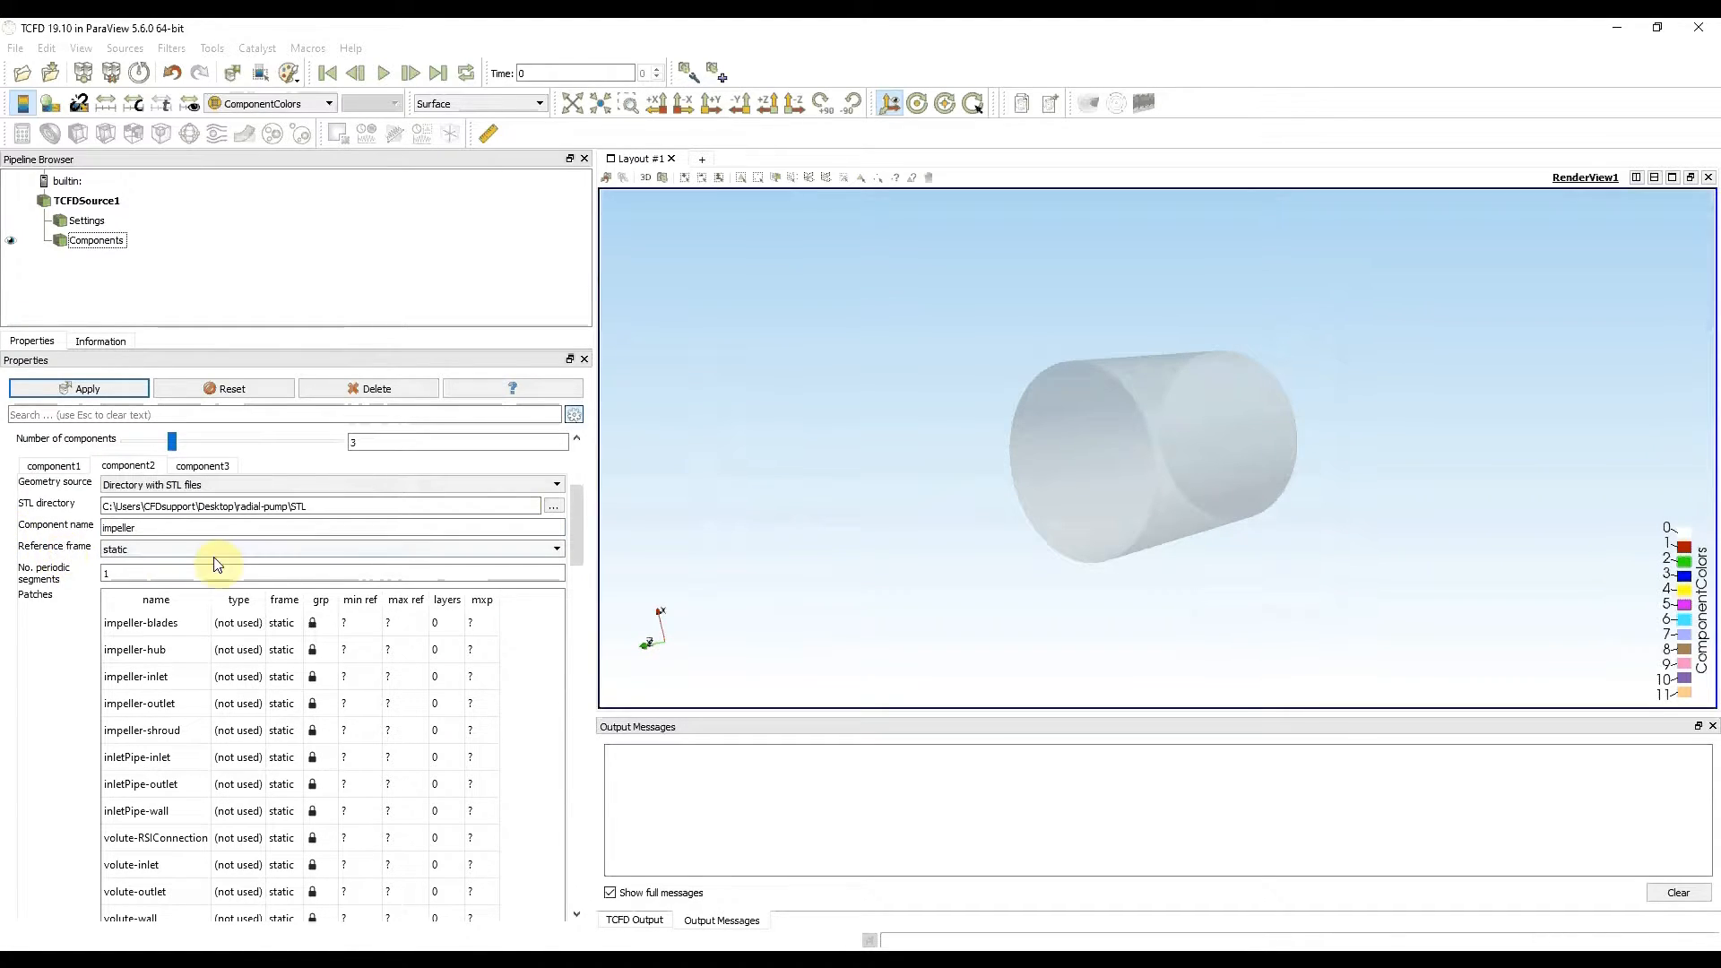
Set the impeller's reference frame to rotating and assign the type blade to the impeller-blades patch
{"action": "left_click", "coordinate": [296, 549]}
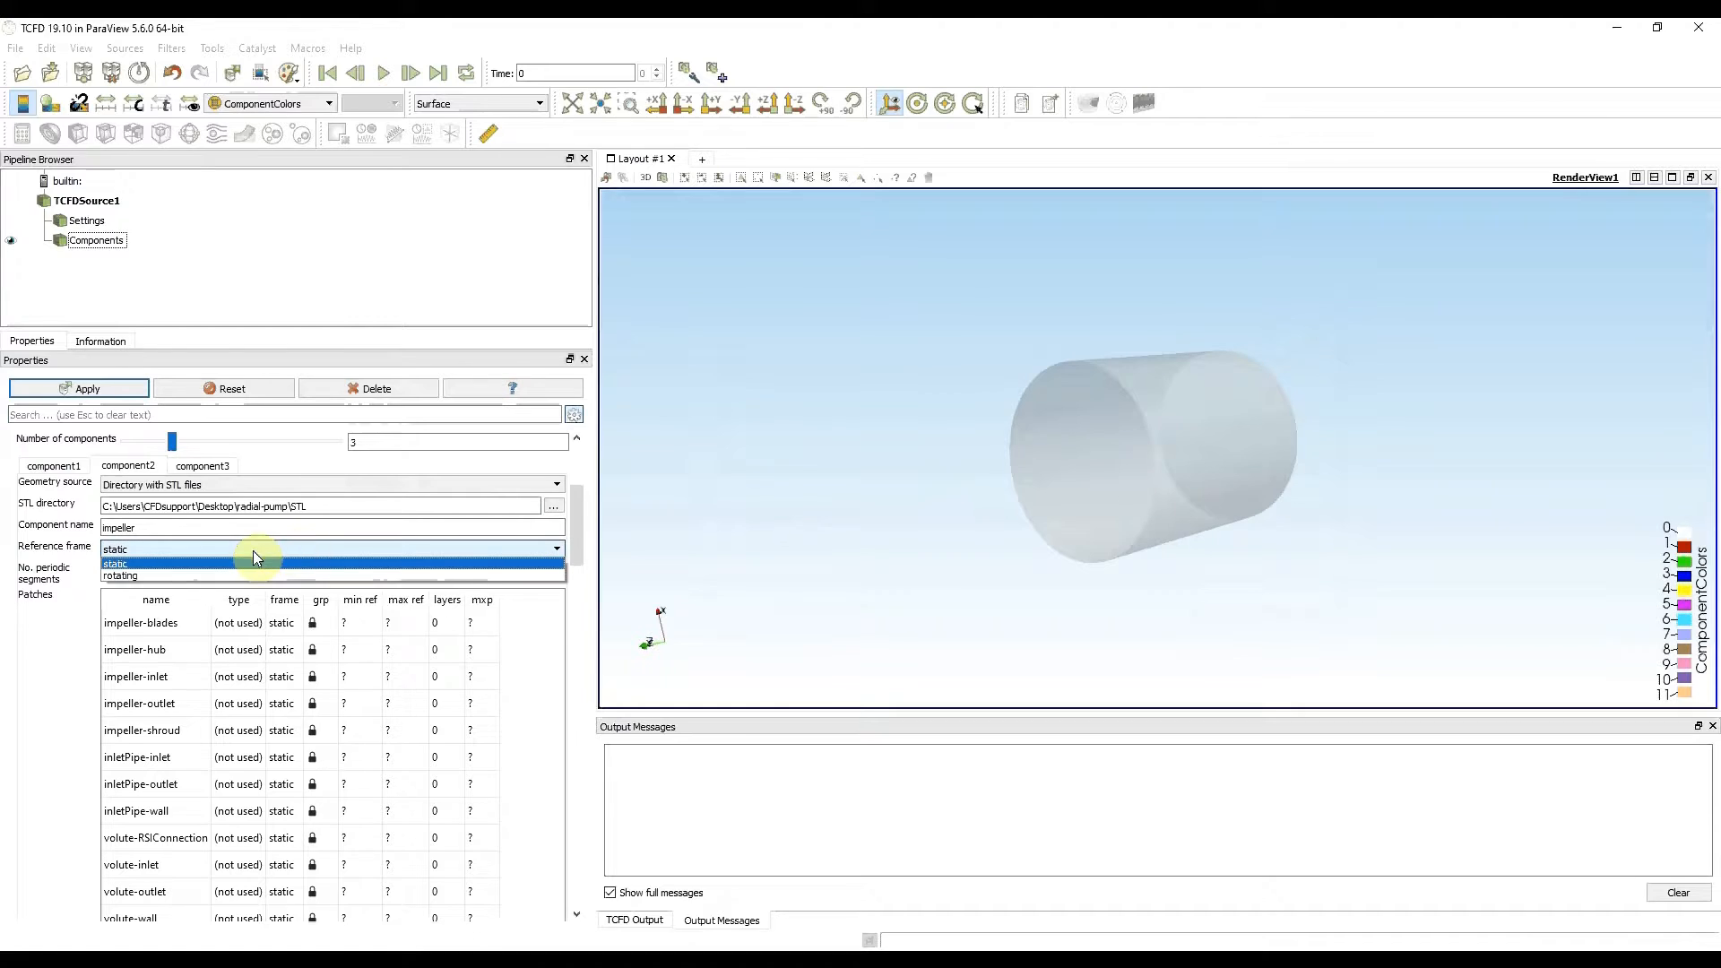
{"action": "left_click", "coordinate": [158, 573]}
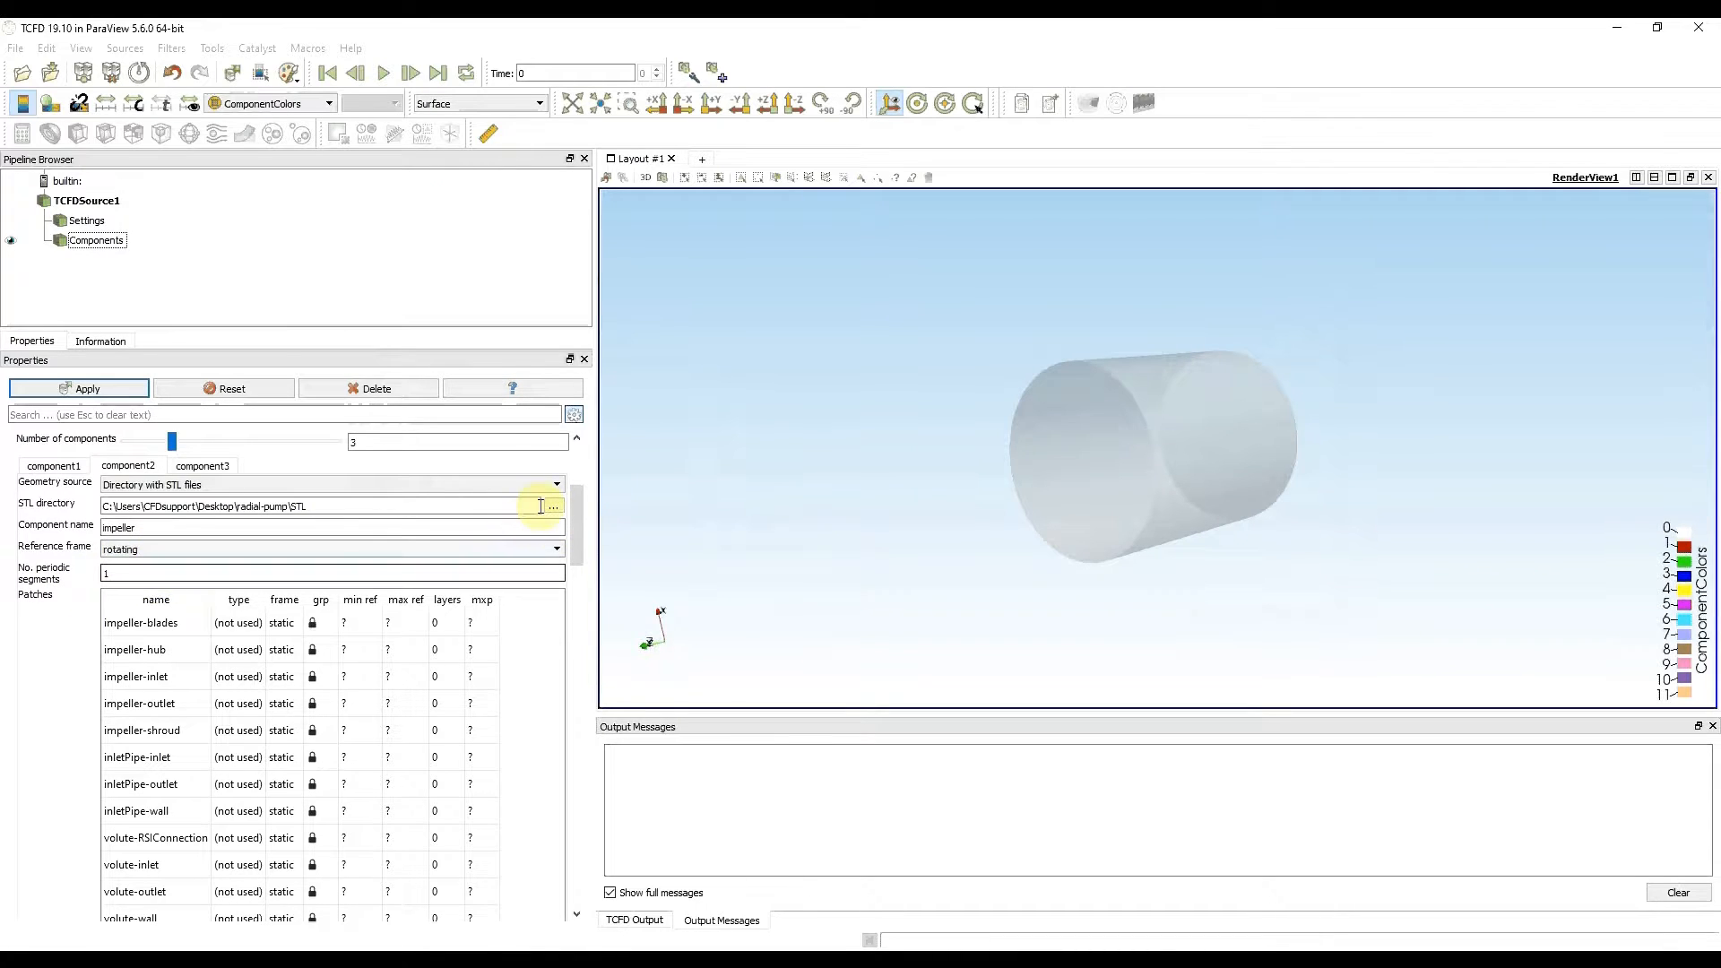
{"action": "left_click_drag", "start_coordinate": [577, 511], "coordinate": [578, 536]}
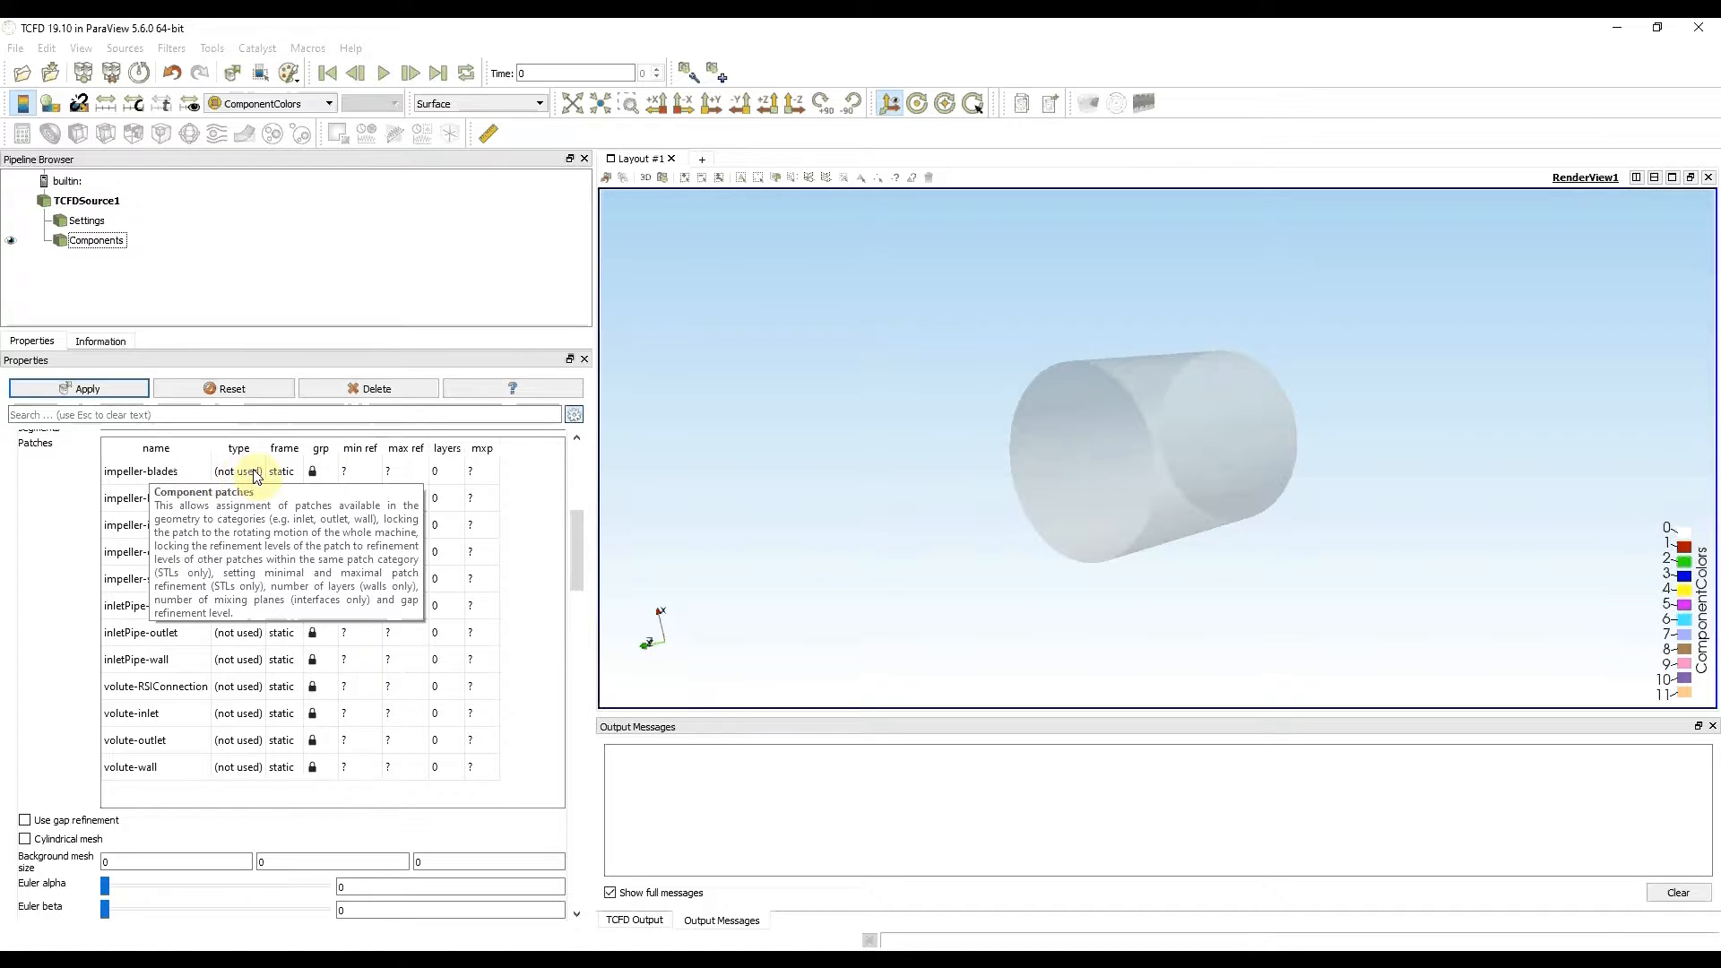
{"action": "double_click", "coordinate": [252, 475]}
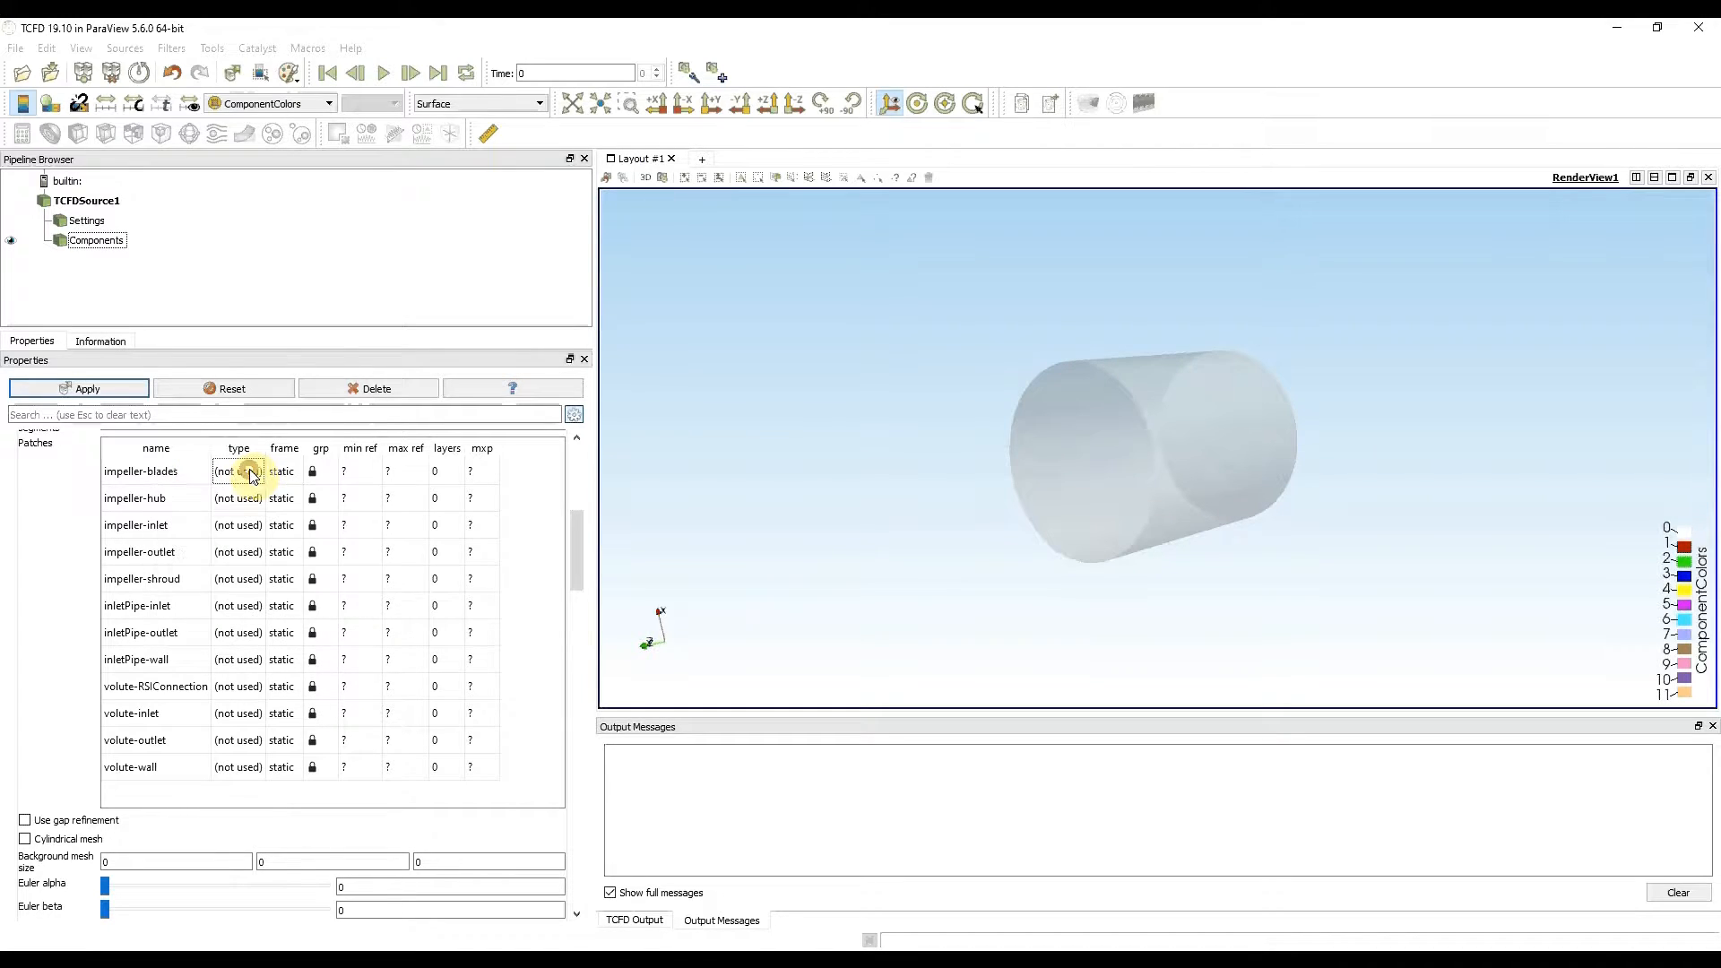
{"action": "left_click", "coordinate": [252, 468]}
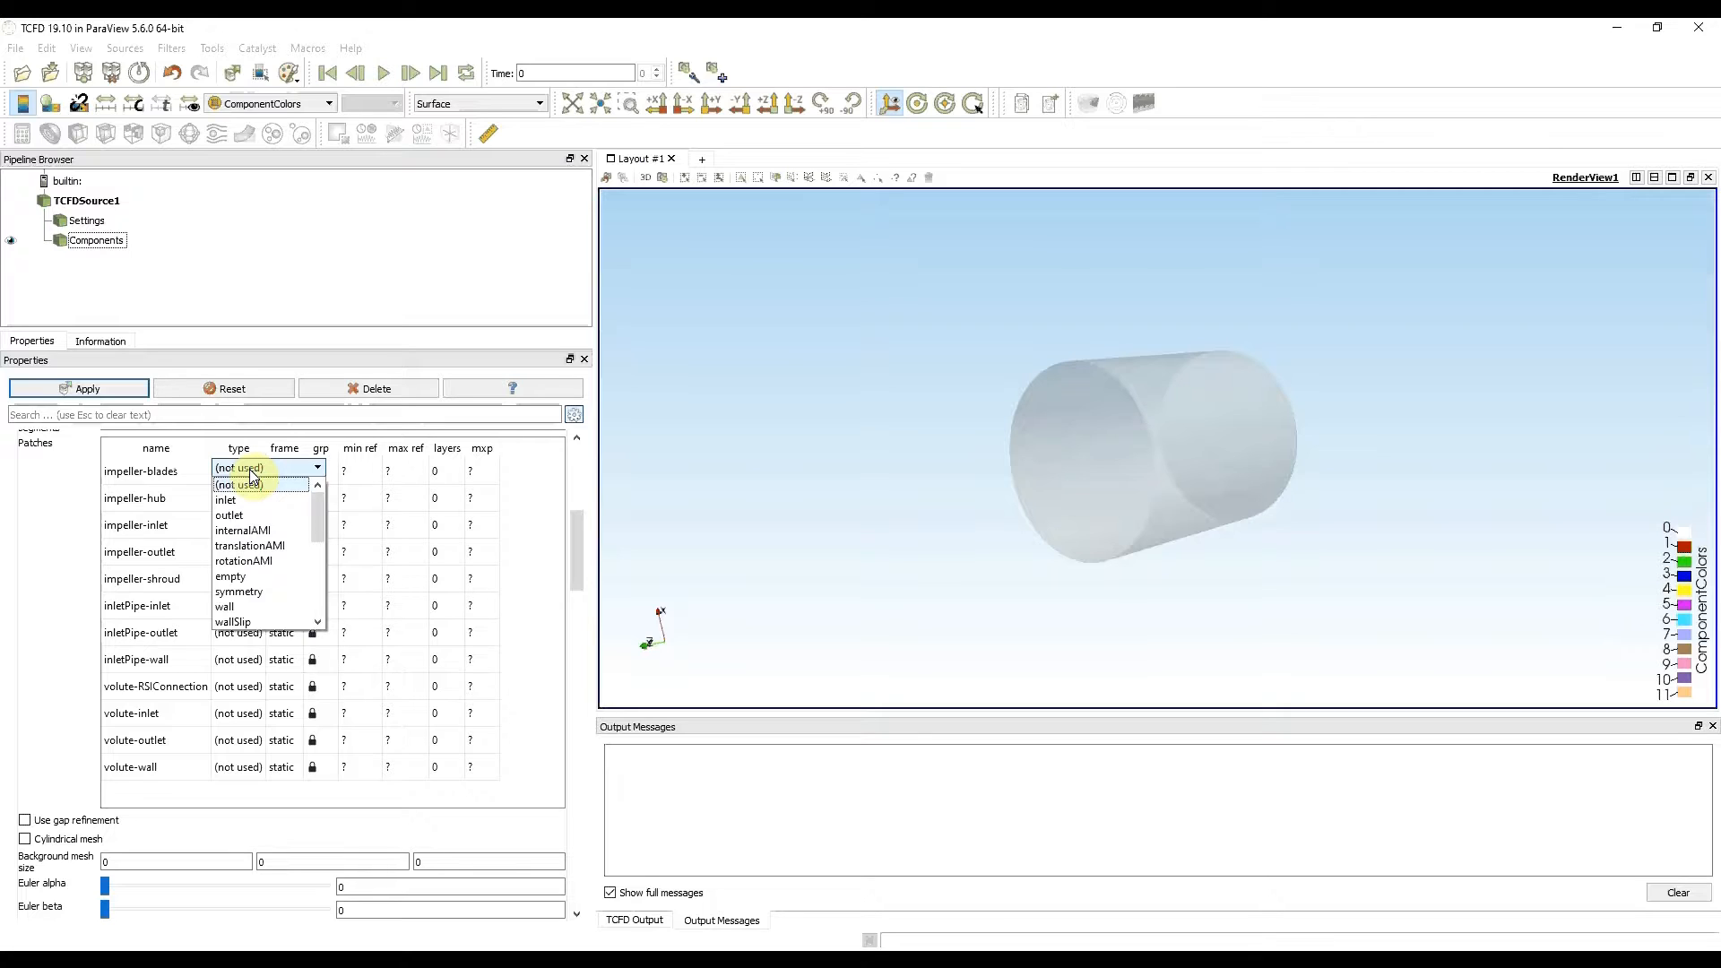
{"action": "scroll", "coordinate": [280, 565], "scroll_direction": "down", "scroll_amount": 2}
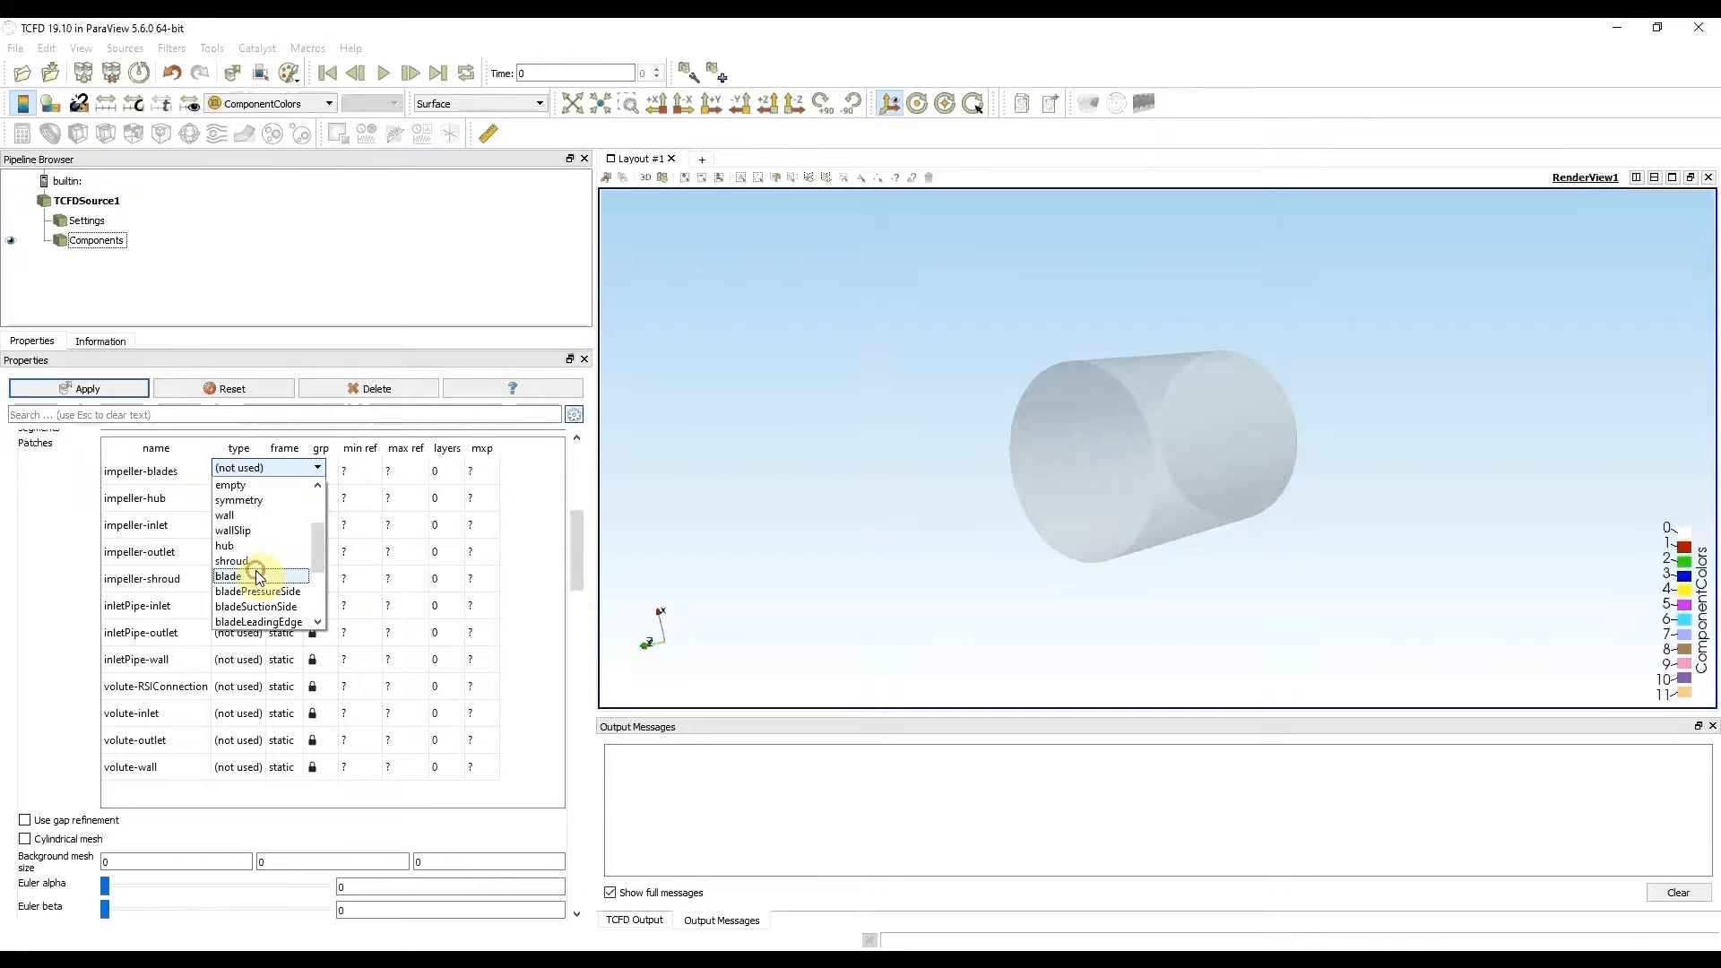
{"action": "left_click", "coordinate": [258, 577]}
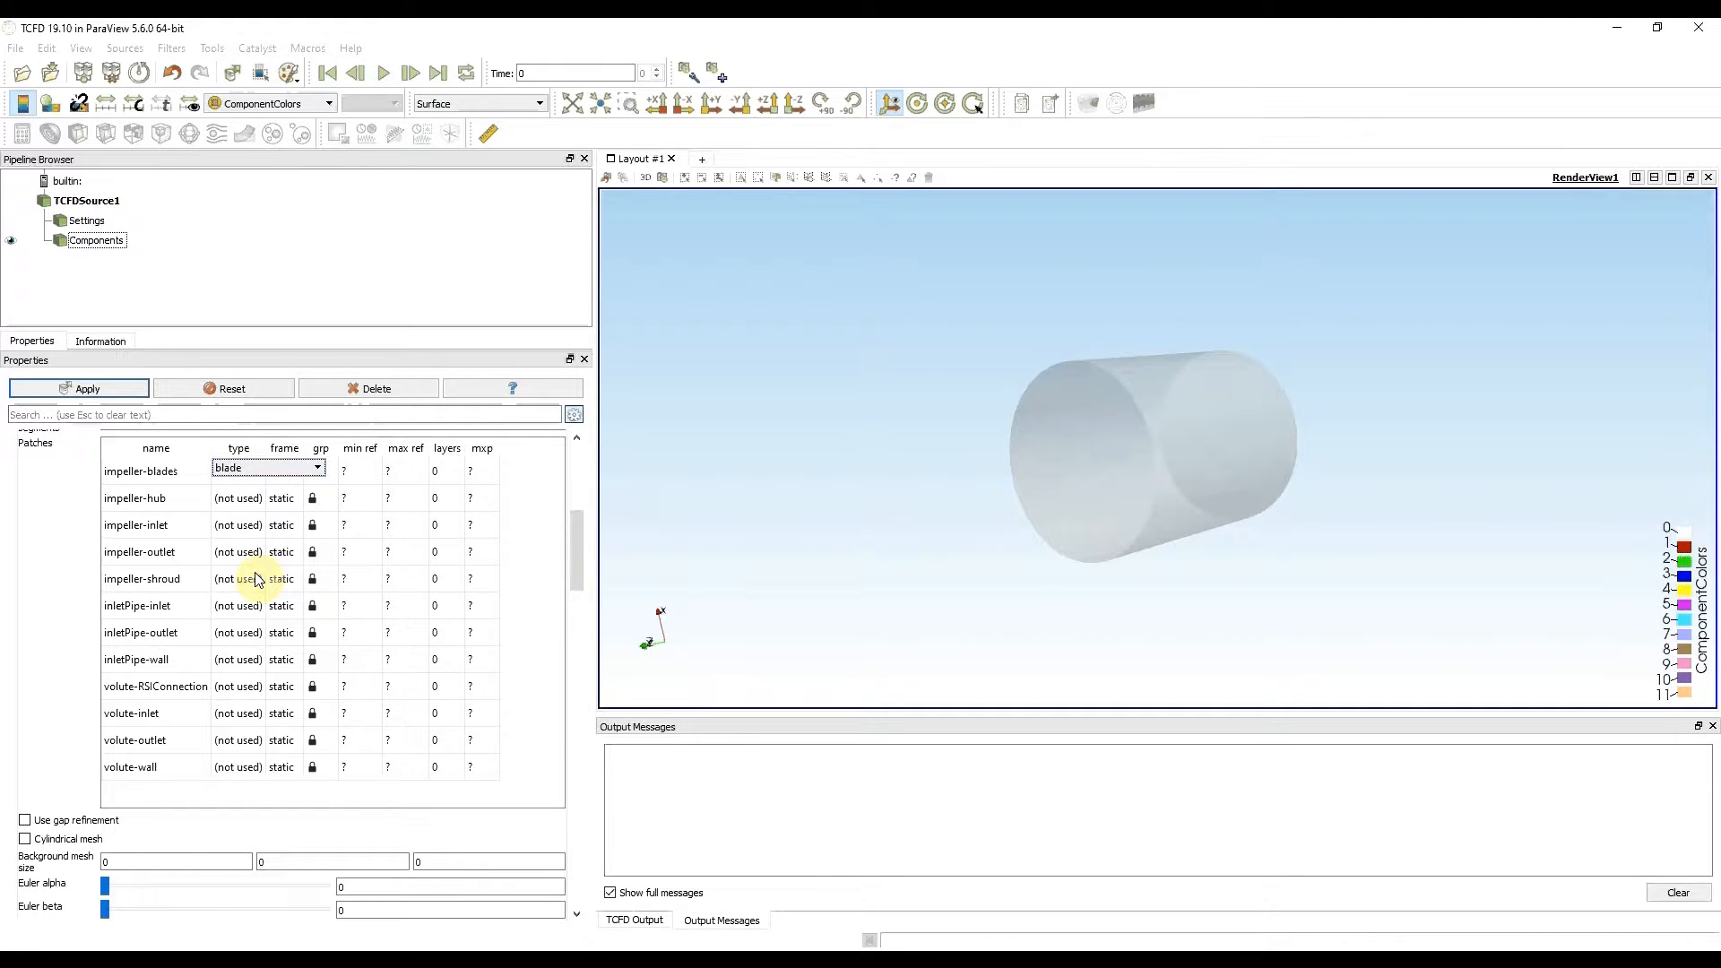
Assign the type hub to the impeller-hub patch
{"action": "left_click", "coordinate": [245, 495]}
{"action": "left_click", "coordinate": [250, 500]}
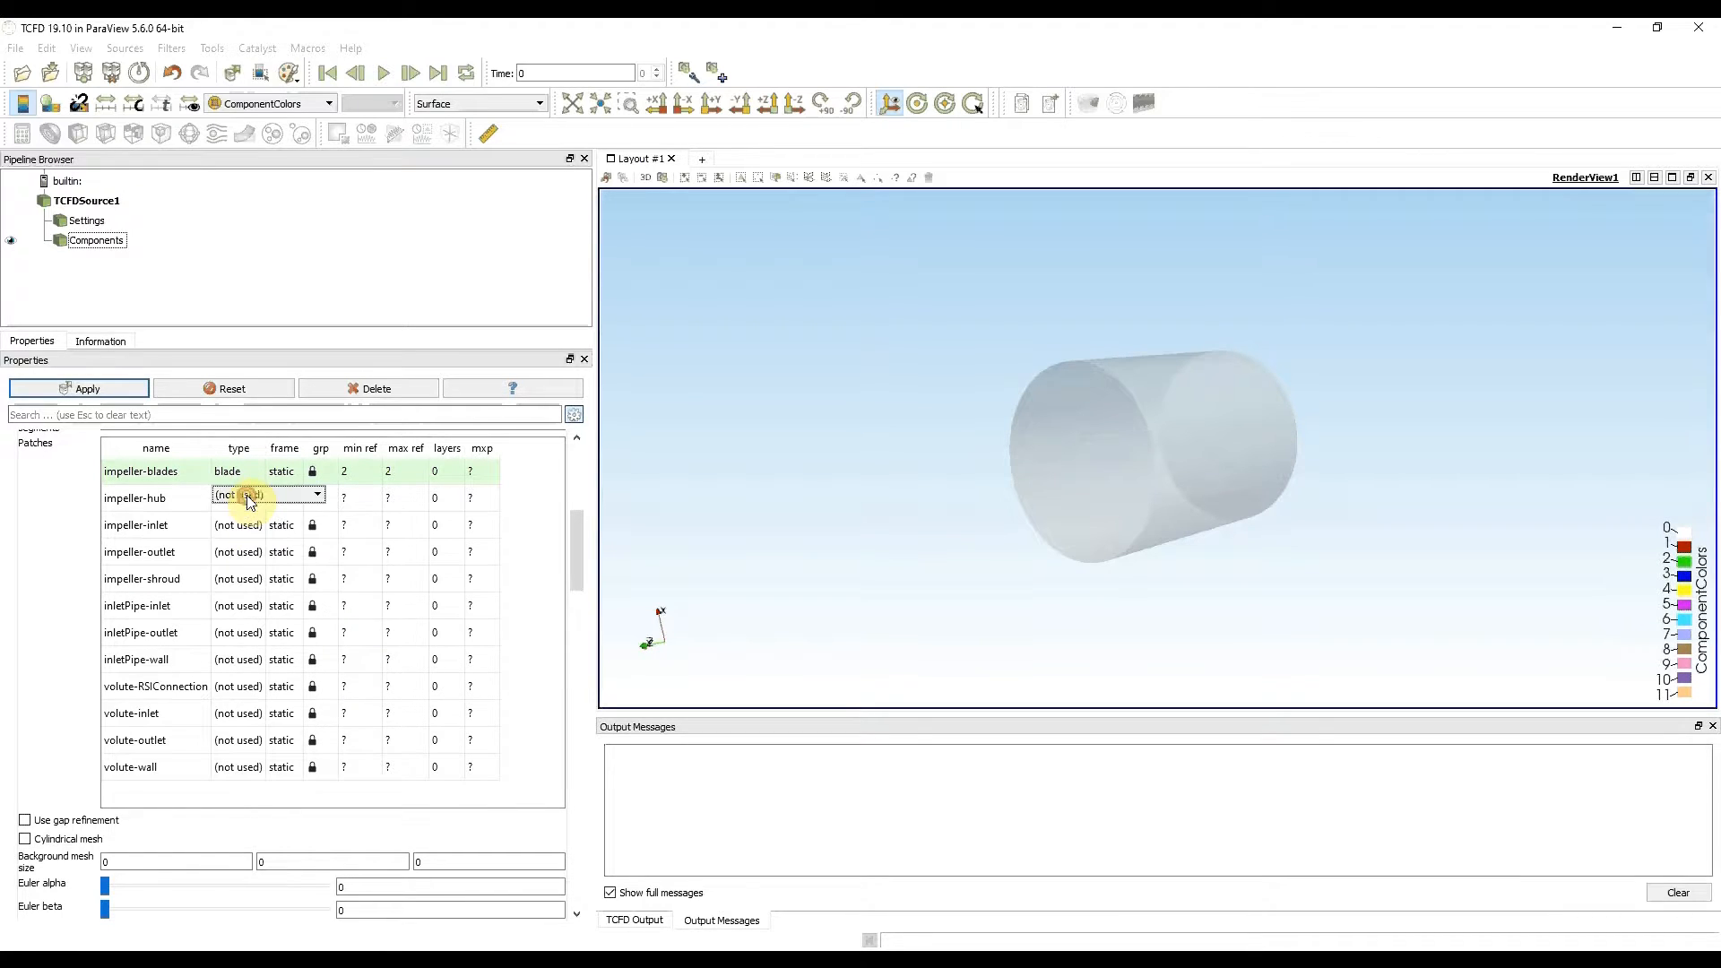
{"action": "left_click", "coordinate": [260, 496]}
{"action": "scroll", "coordinate": [274, 591], "scroll_direction": "down", "scroll_amount": 2}
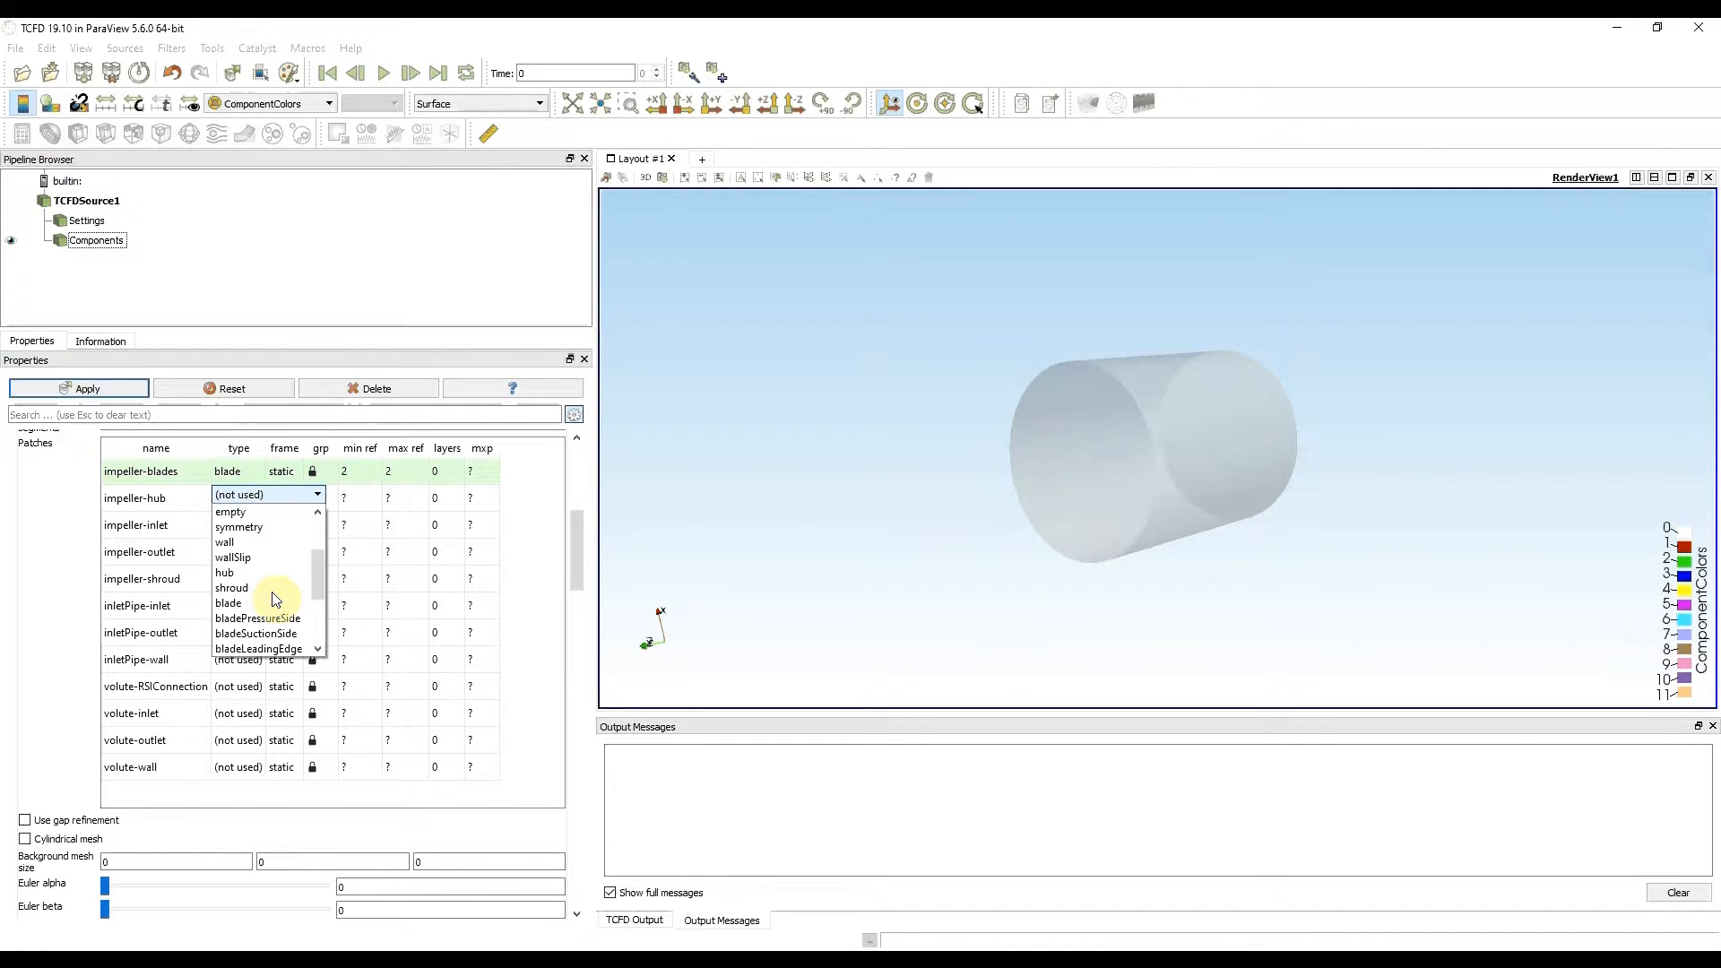
{"action": "left_click", "coordinate": [244, 572]}
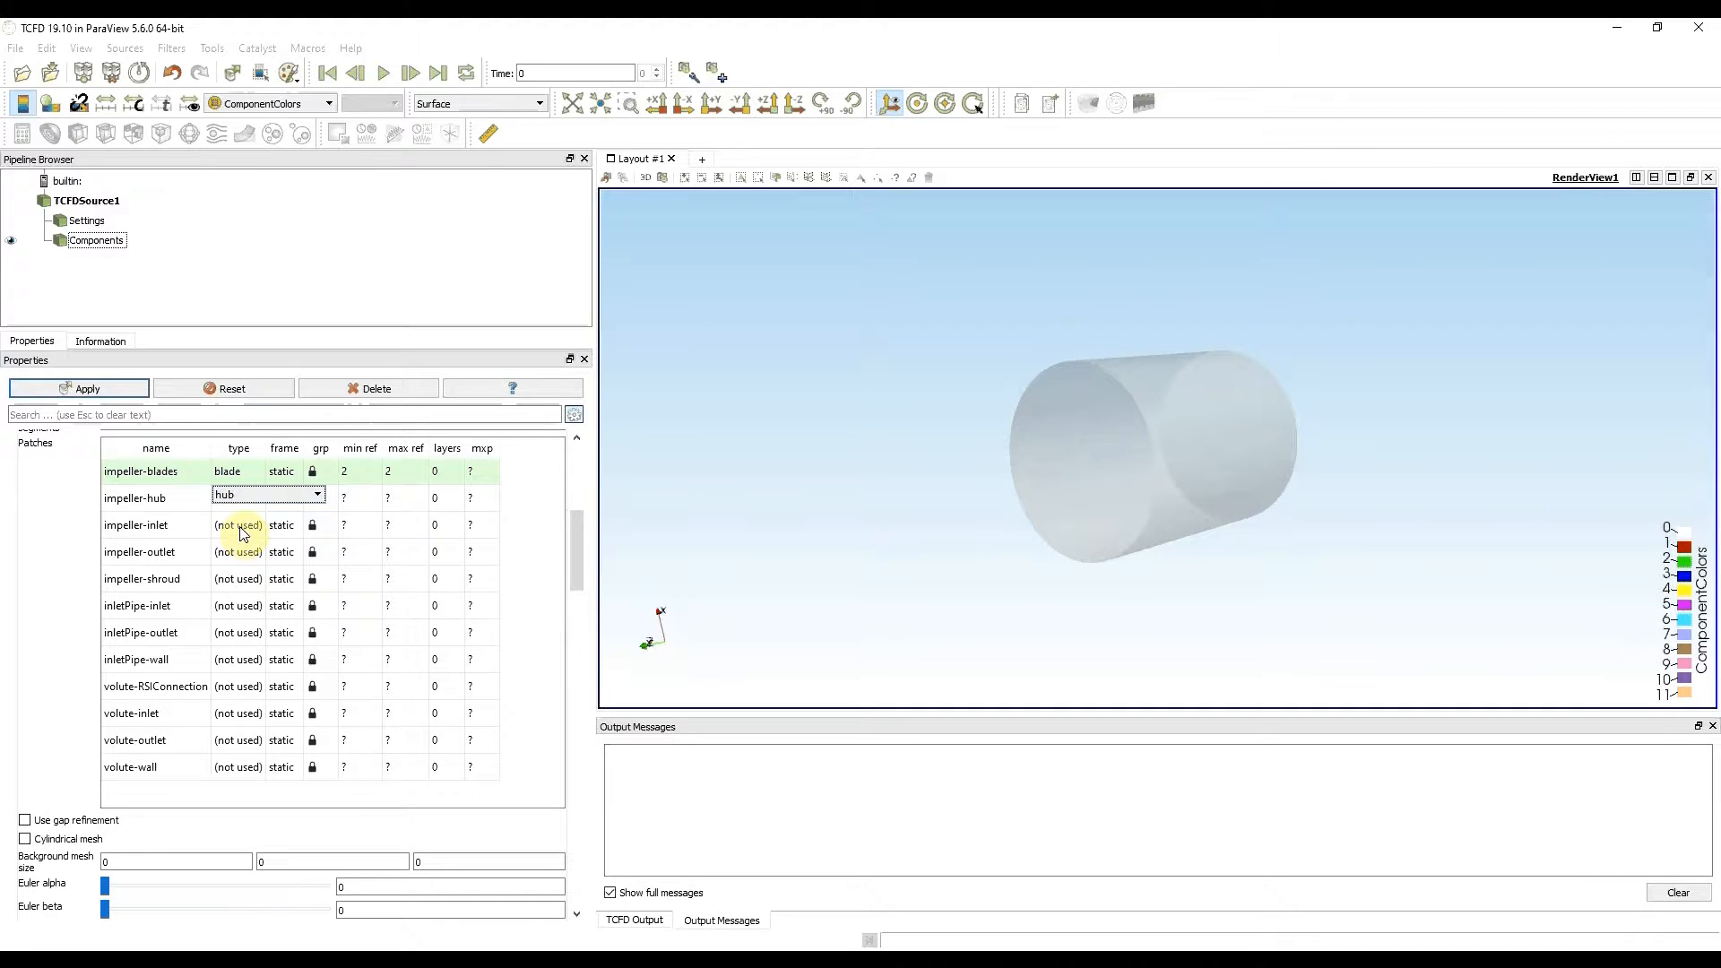
Assign the type inletInterface to the impeller-inlet patch and connect it to the pipe component
{"action": "left_click", "coordinate": [247, 529]}
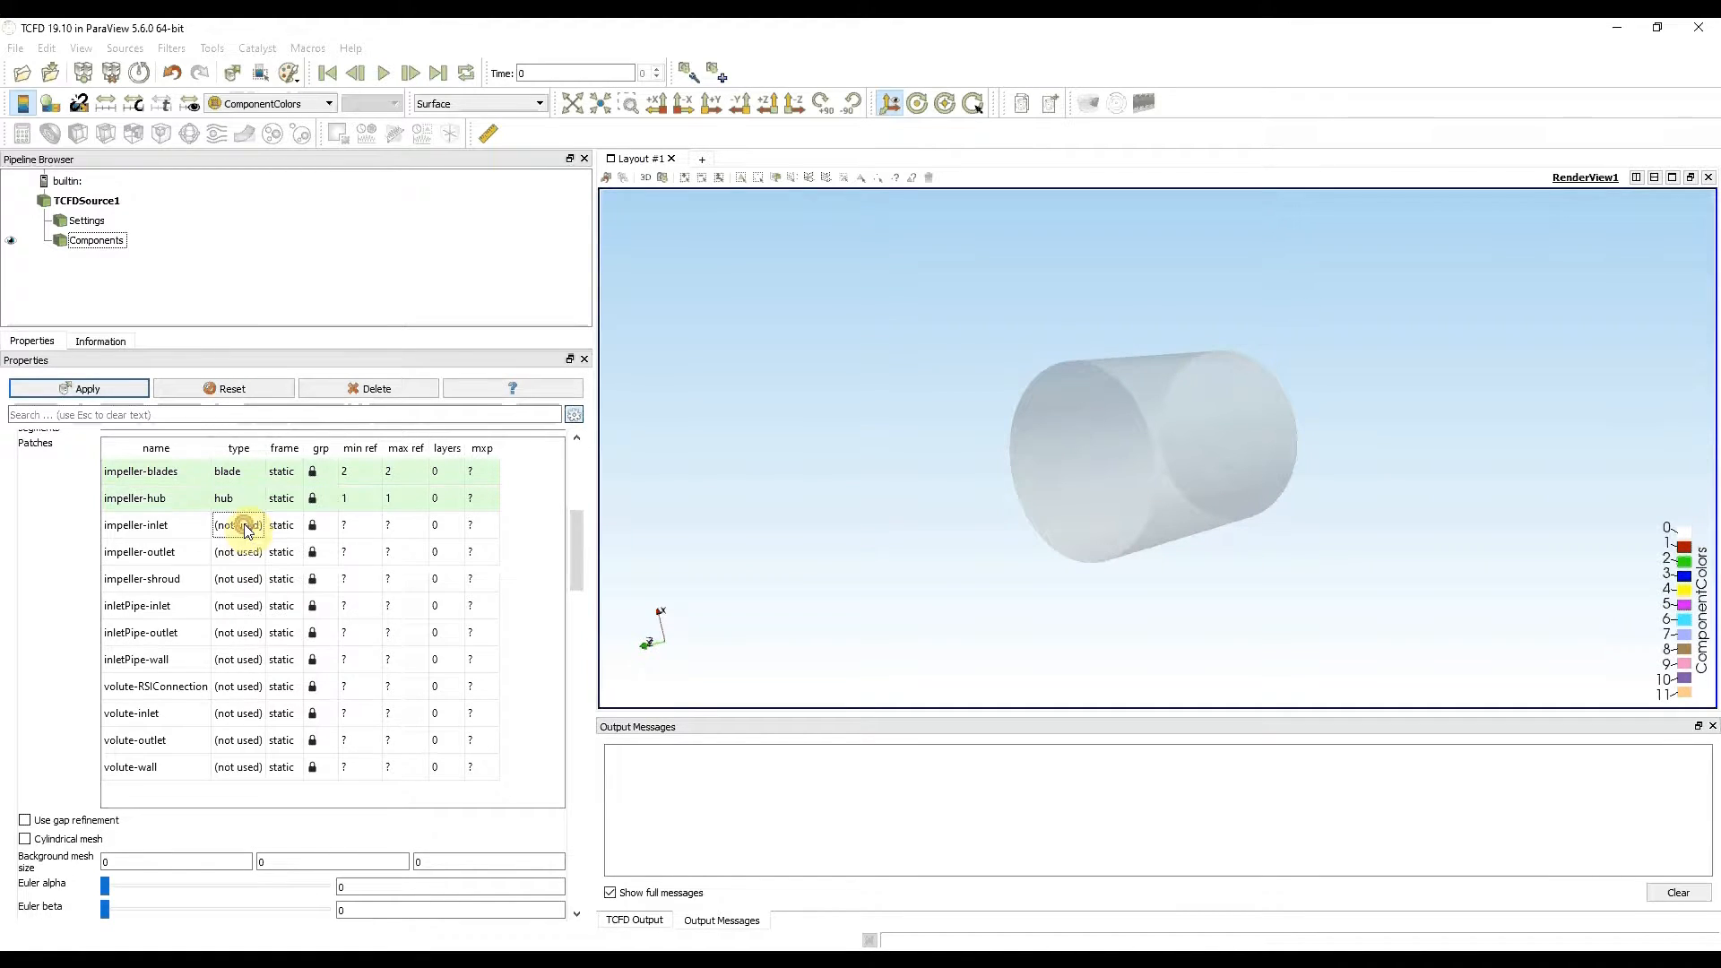
{"action": "left_click", "coordinate": [248, 523]}
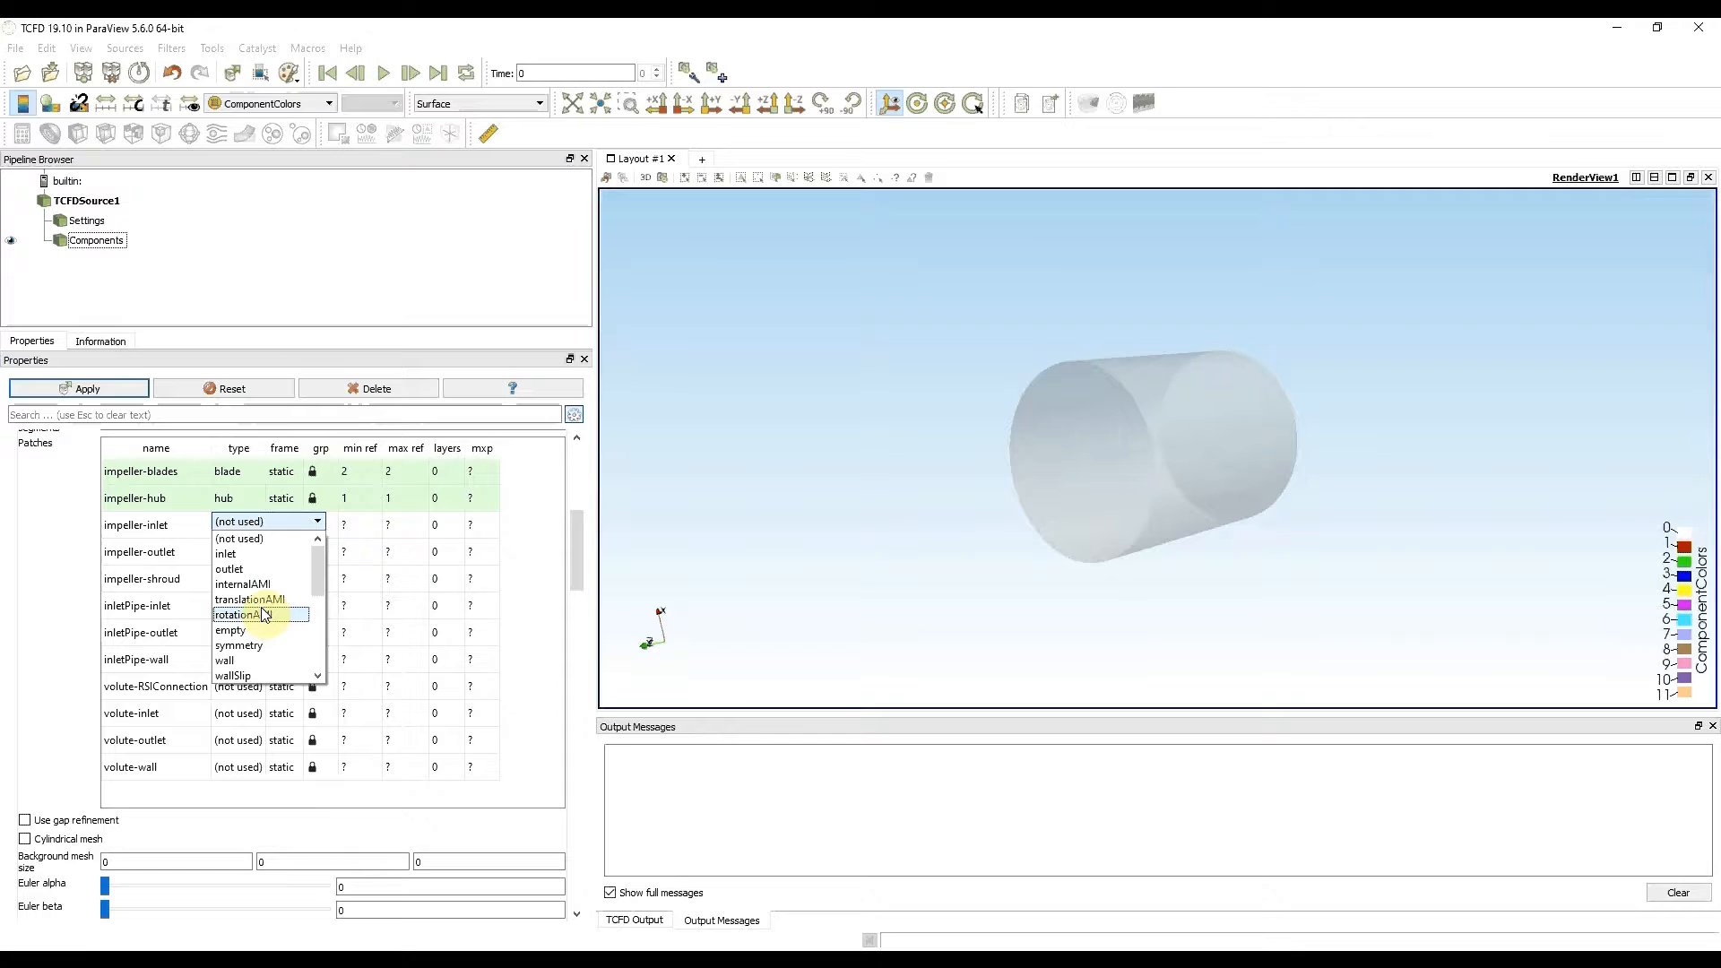
{"action": "scroll", "coordinate": [264, 615], "scroll_direction": "down", "scroll_amount": 5}
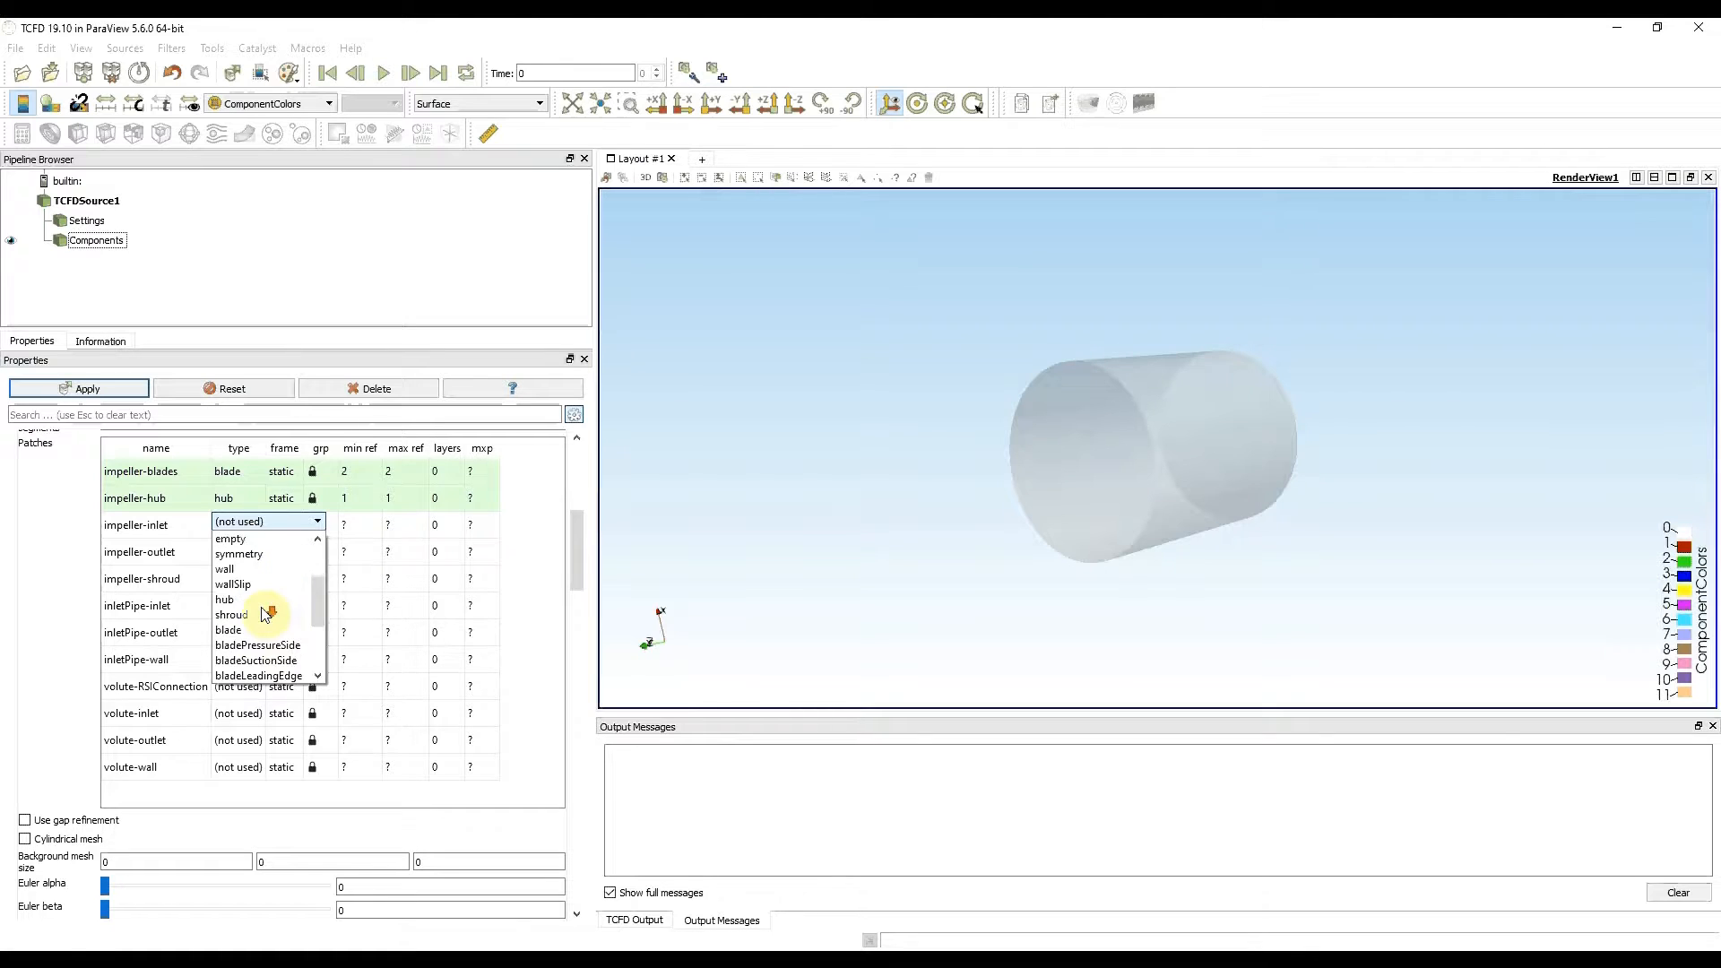
{"action": "left_click", "coordinate": [251, 646]}
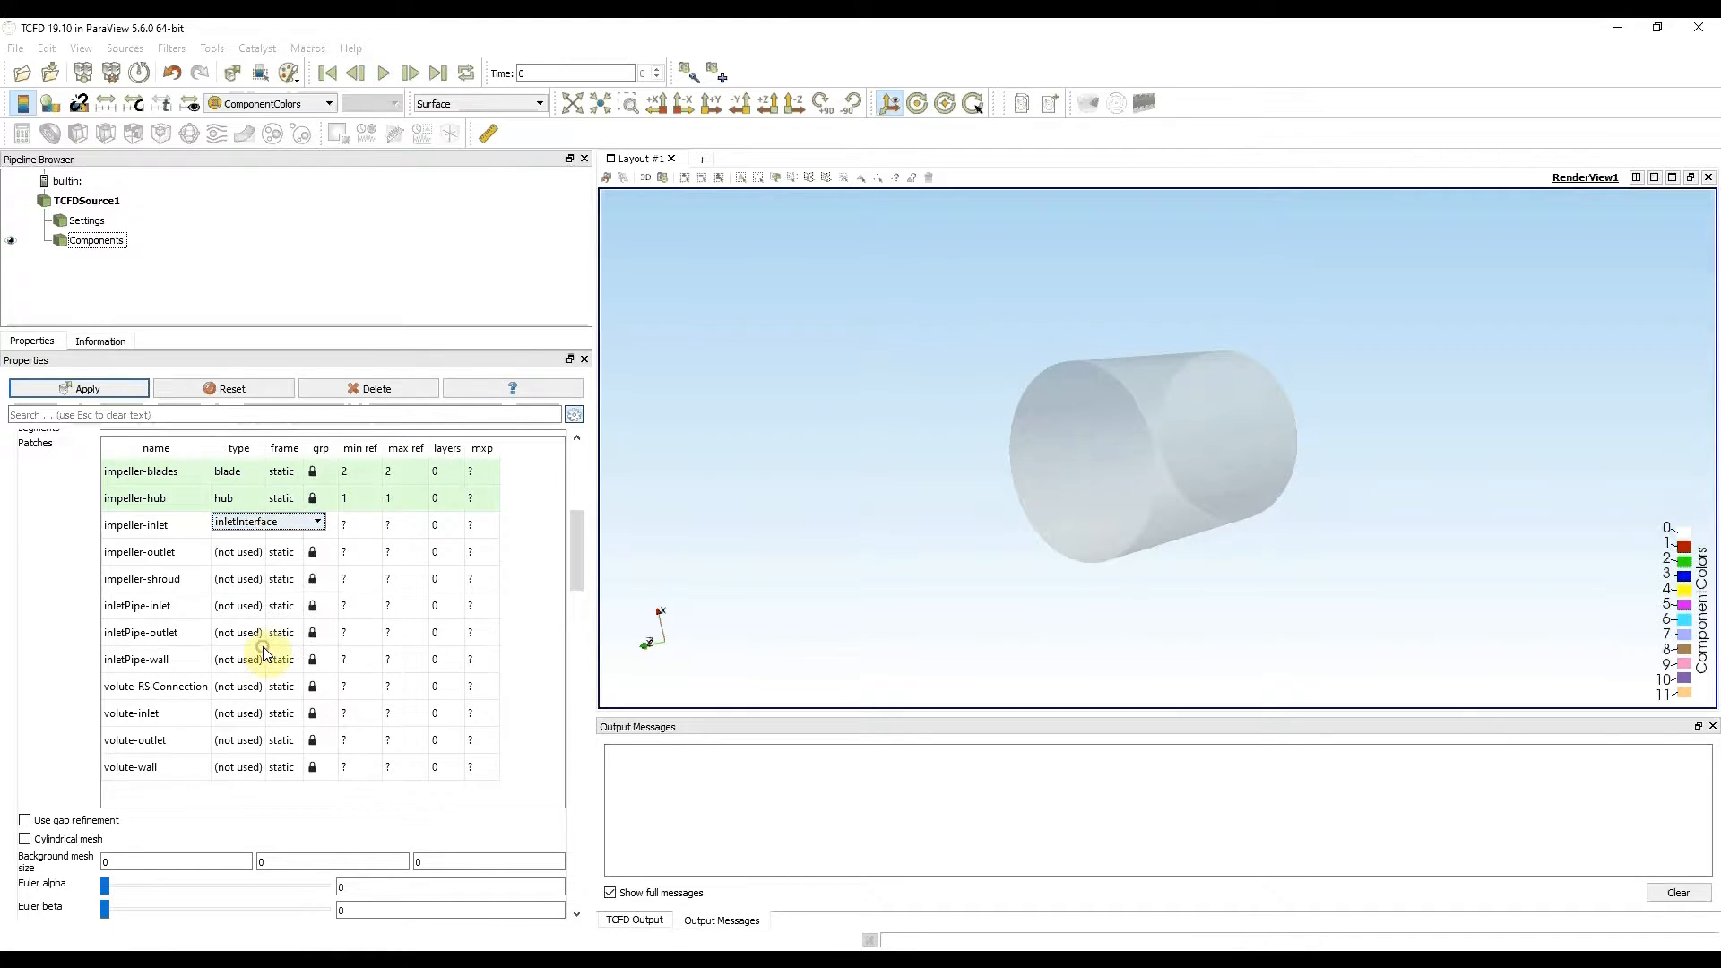
{"action": "left_click", "coordinate": [239, 555]}
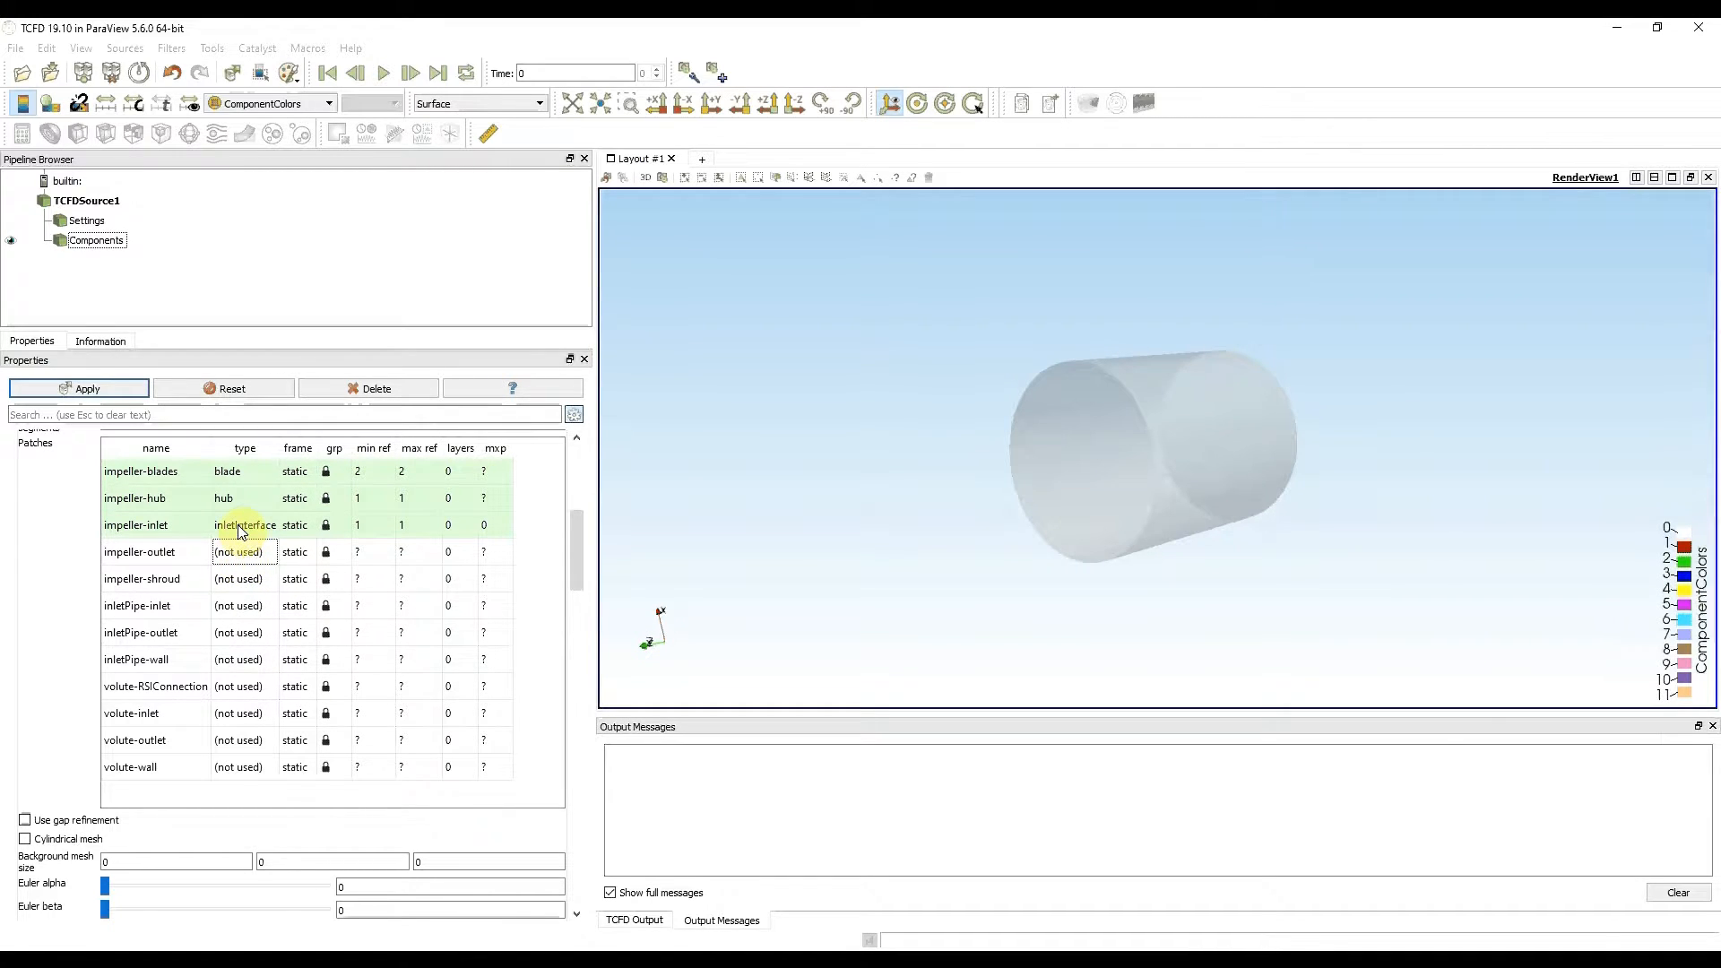
{"action": "right_click", "coordinate": [241, 532]}
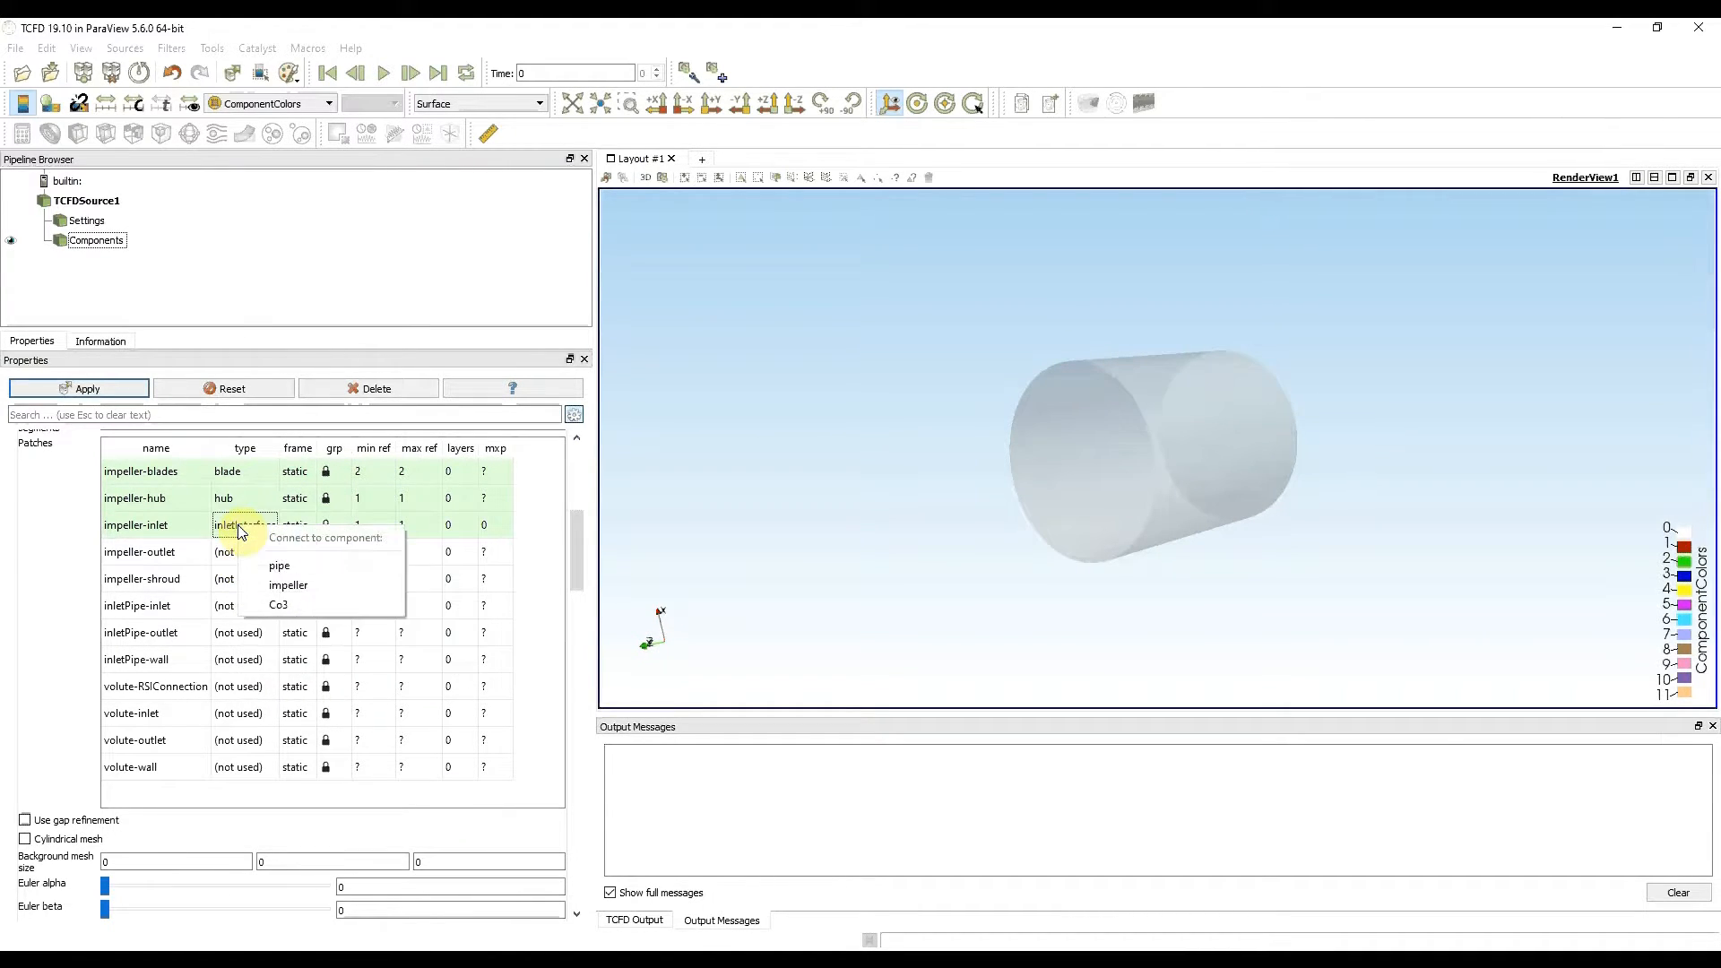
{"action": "left_click", "coordinate": [314, 567]}
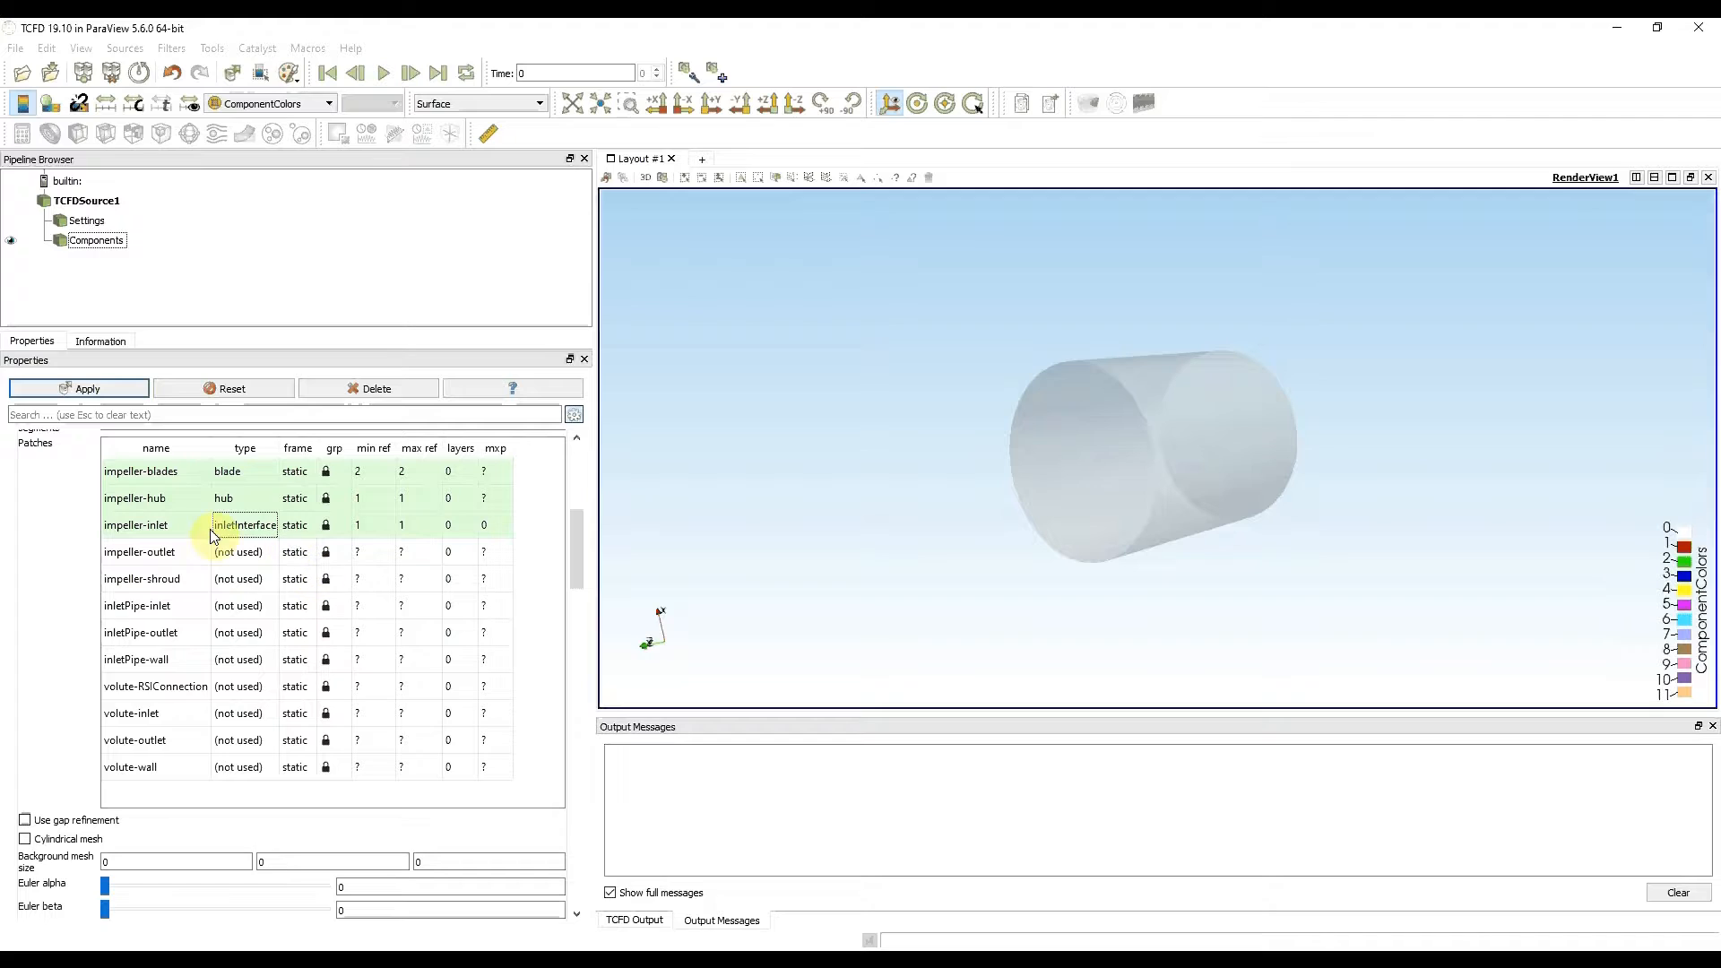
Assign the type outletInterface to the impeller-outlet patch and connect it to component Co3
{"action": "double_click", "coordinate": [240, 554]}
{"action": "left_click", "coordinate": [243, 552]}
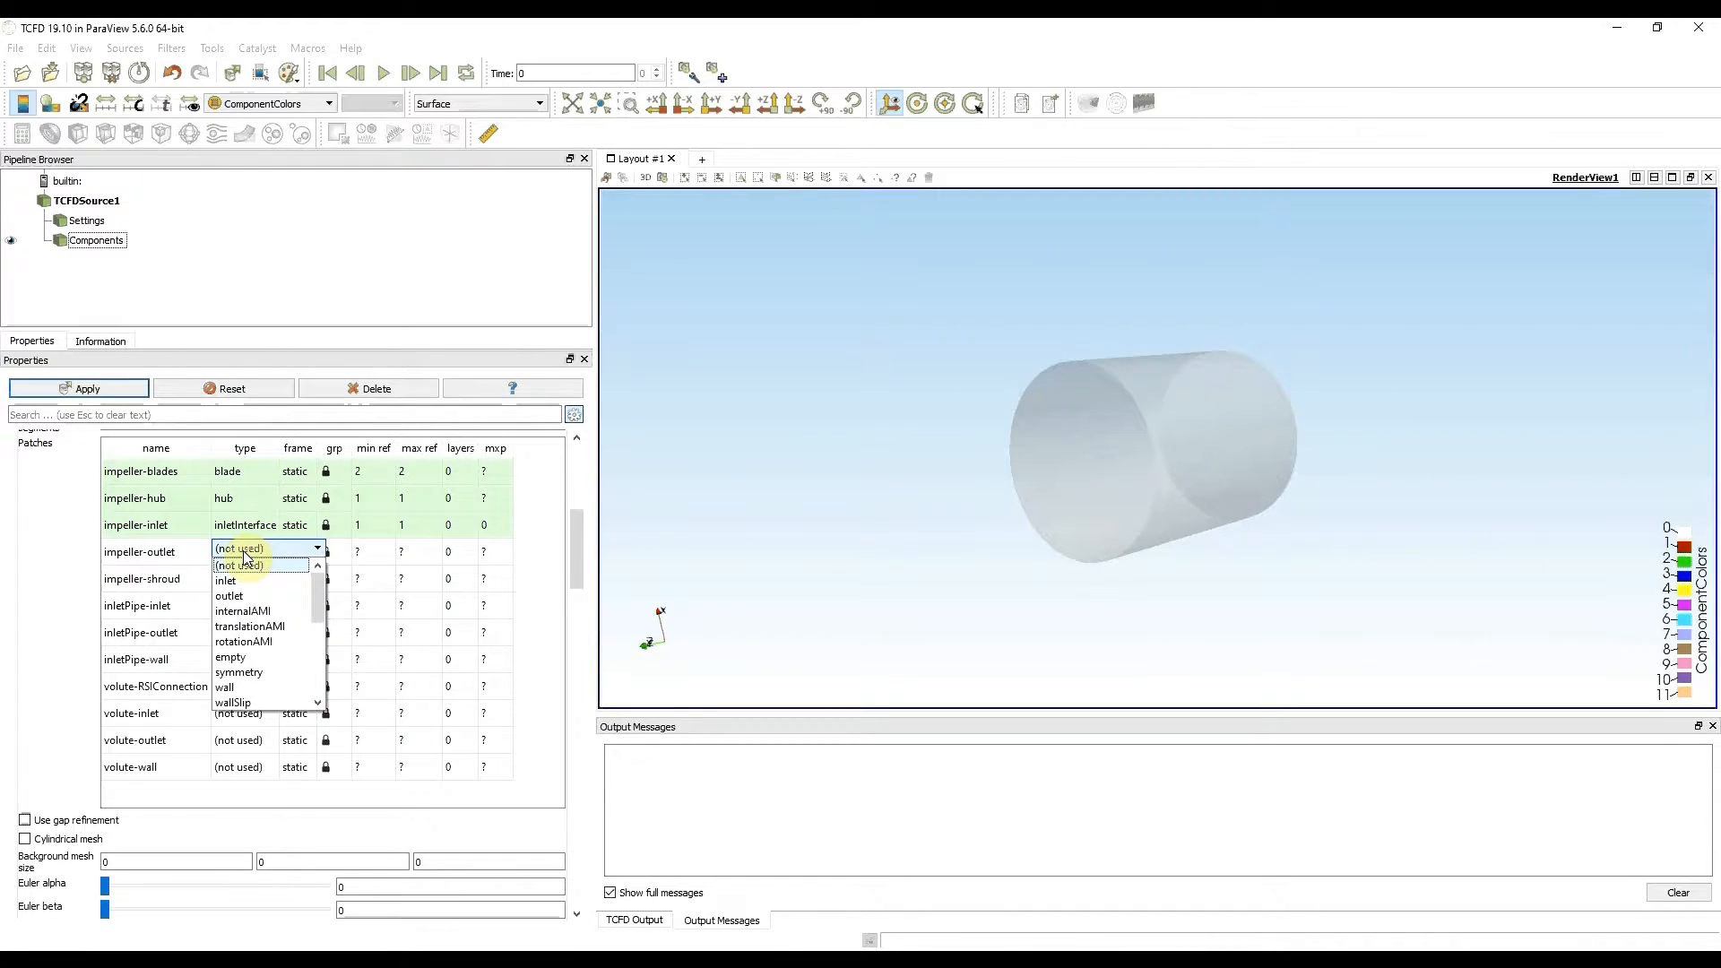
{"action": "scroll", "coordinate": [269, 610], "scroll_direction": "down", "scroll_amount": 5}
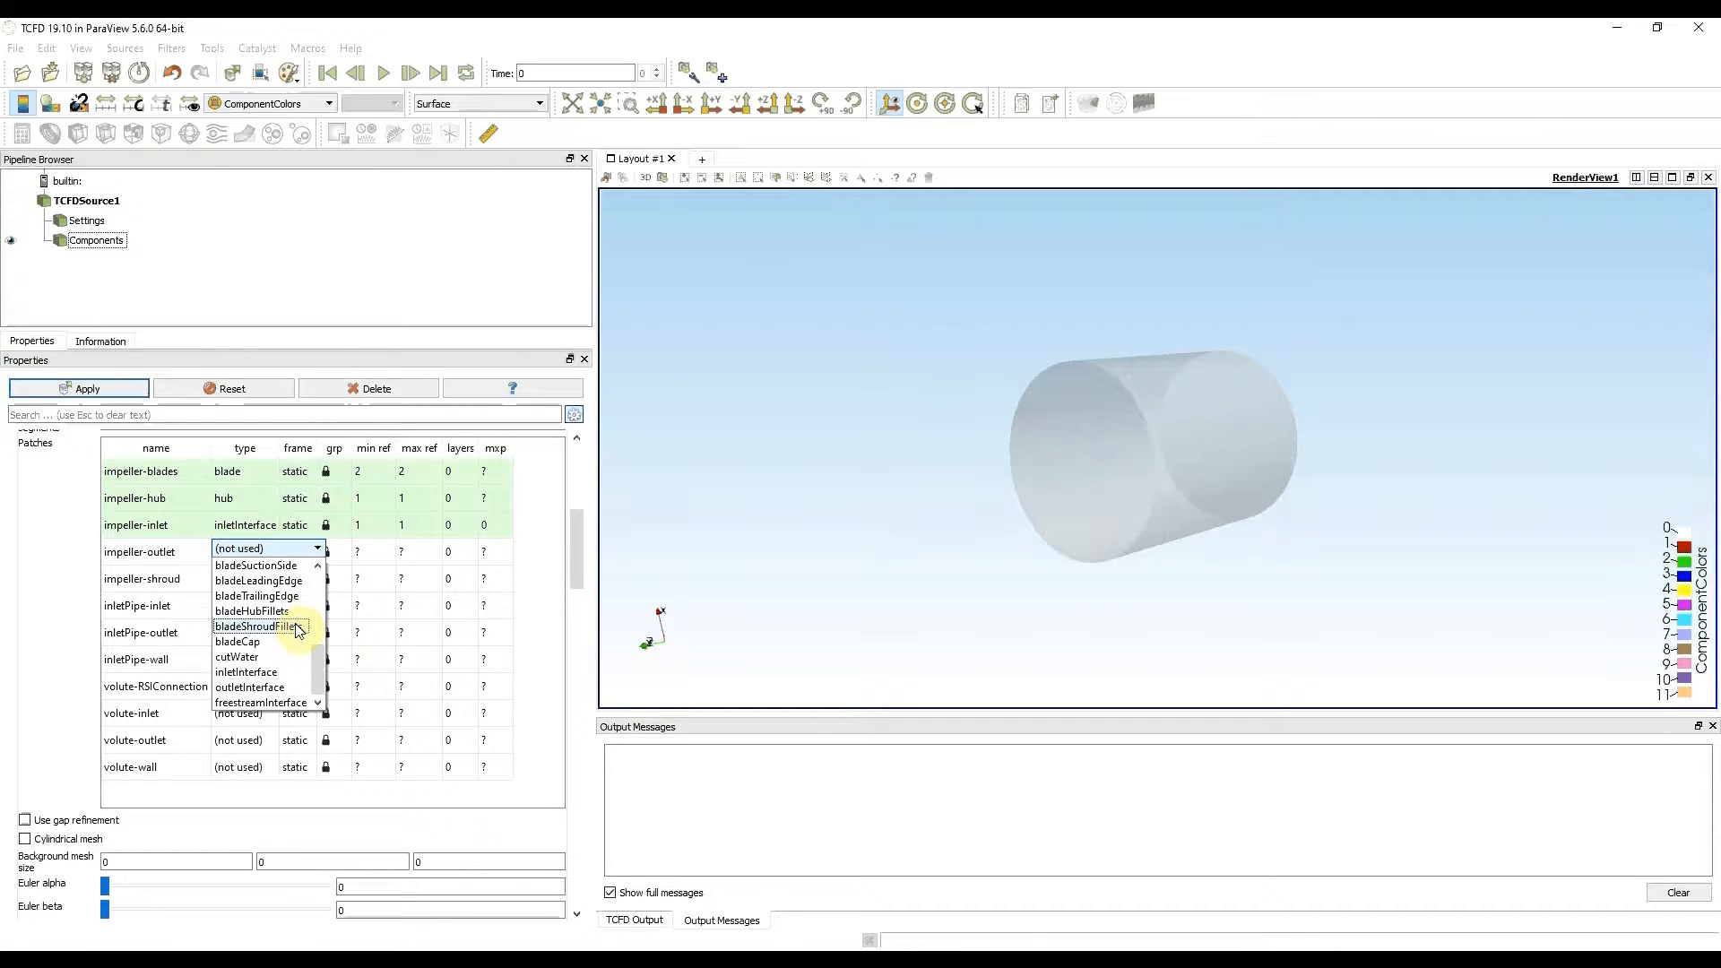
{"action": "left_click", "coordinate": [277, 687]}
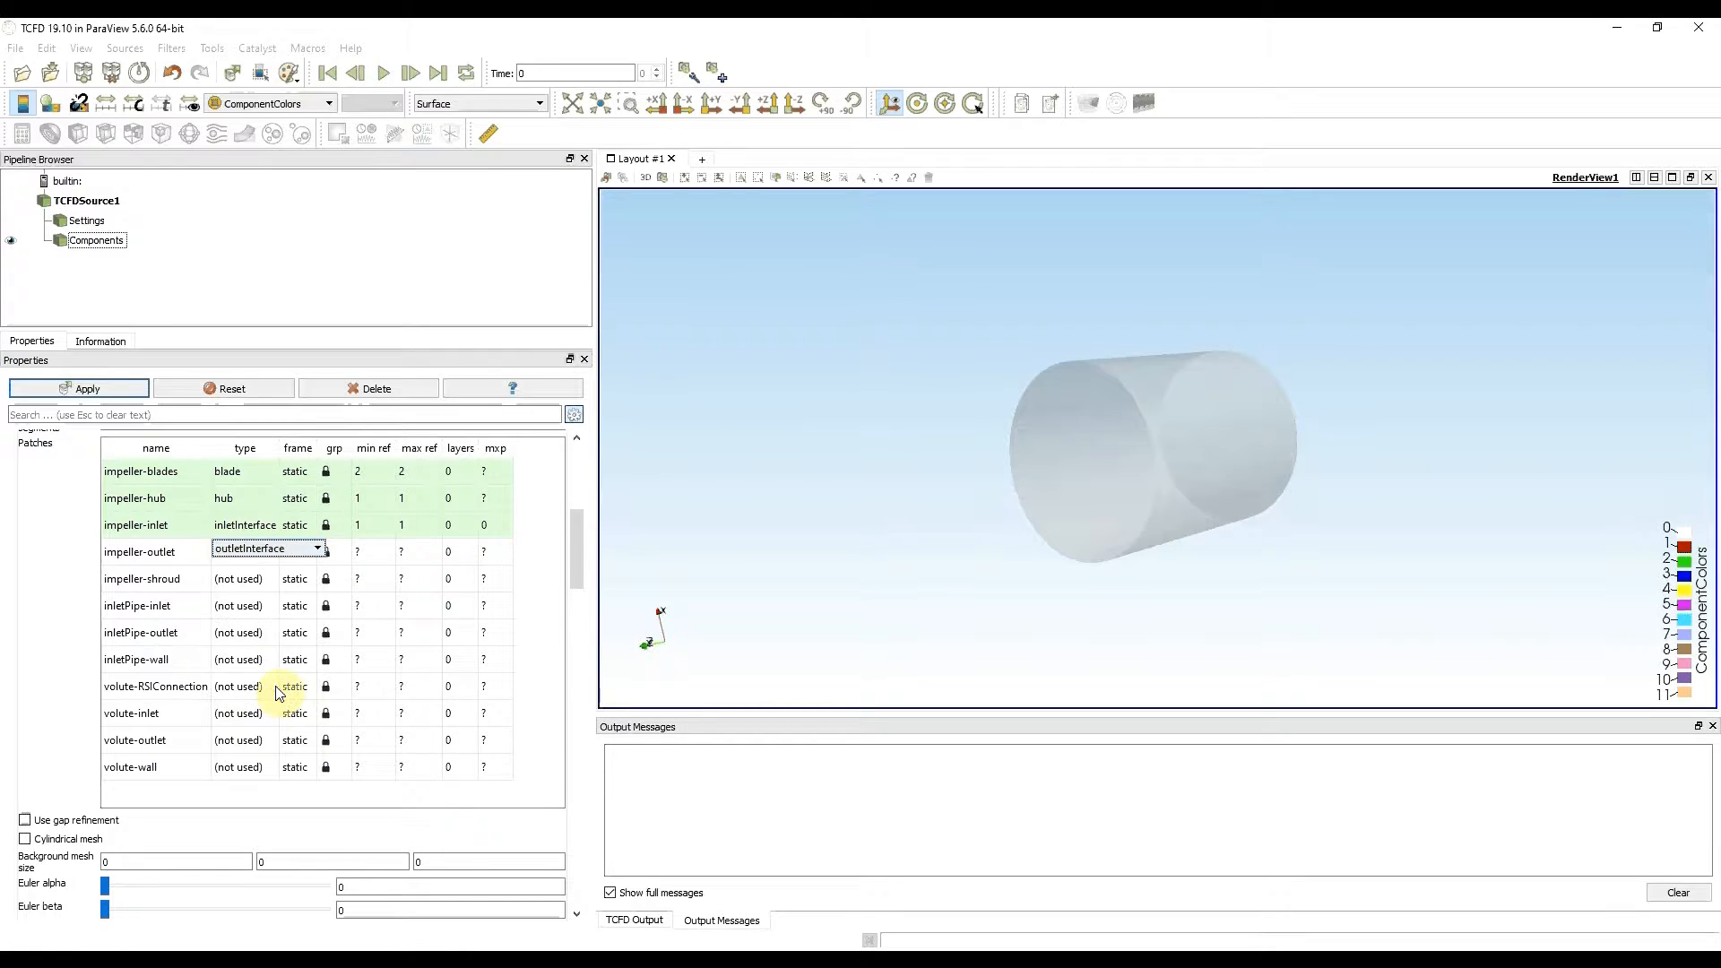
{"action": "right_click", "coordinate": [261, 557]}
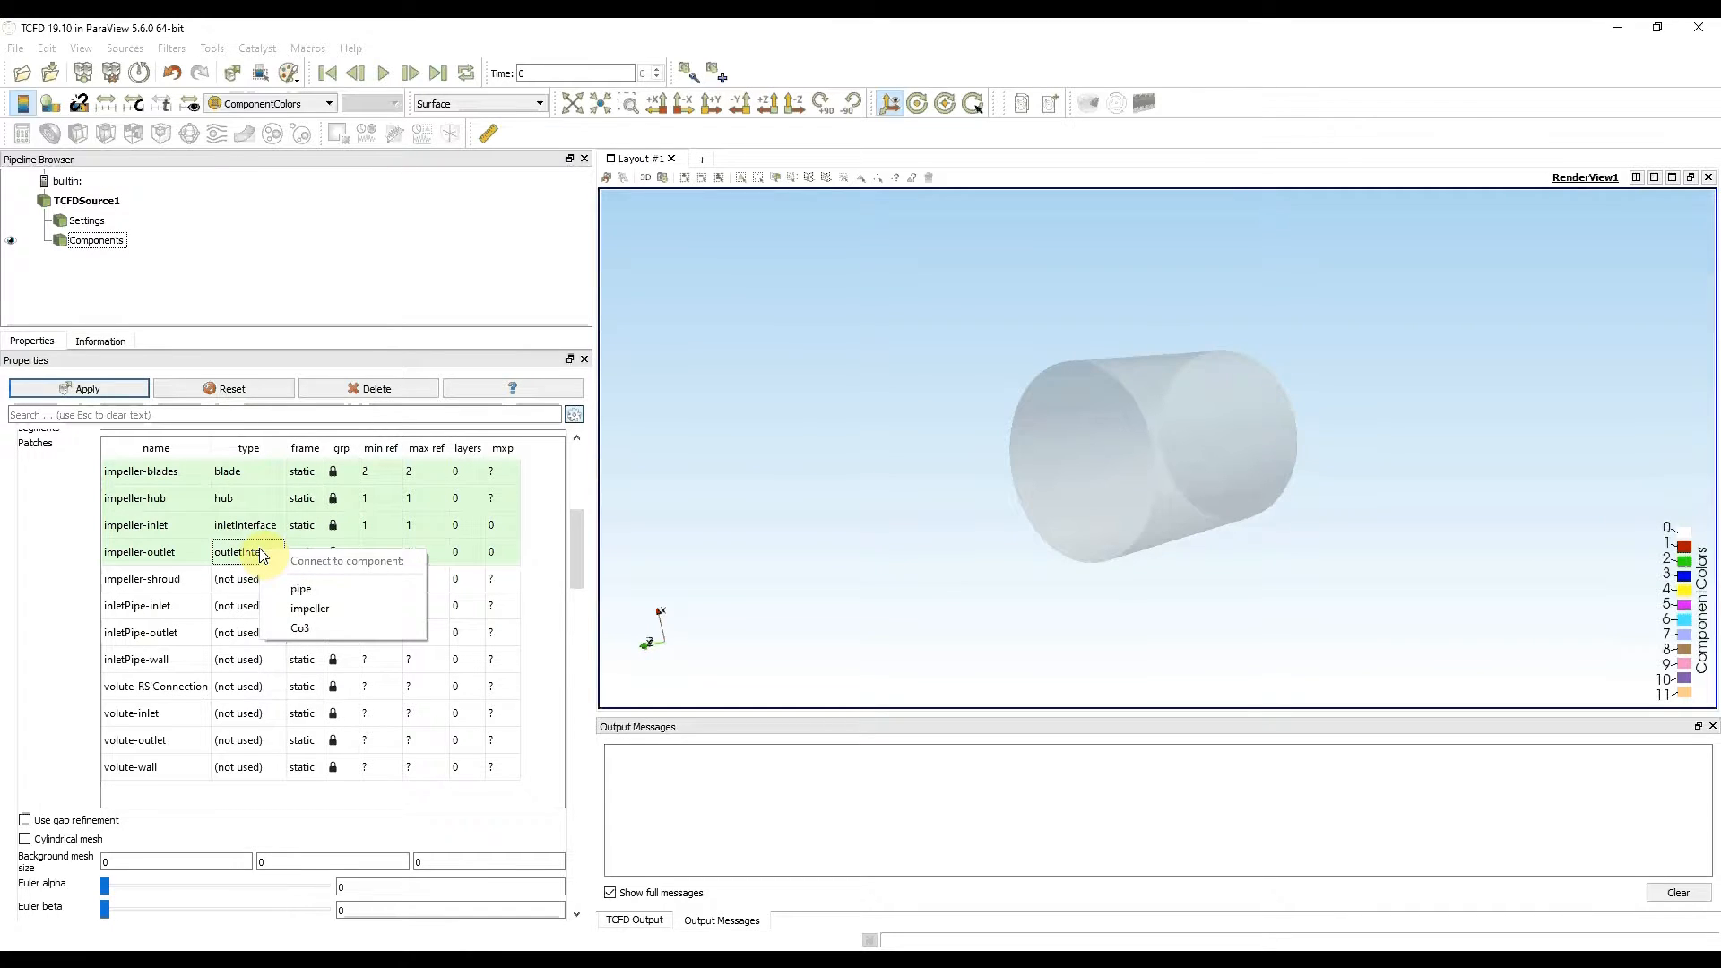
{"action": "left_click", "coordinate": [368, 628]}
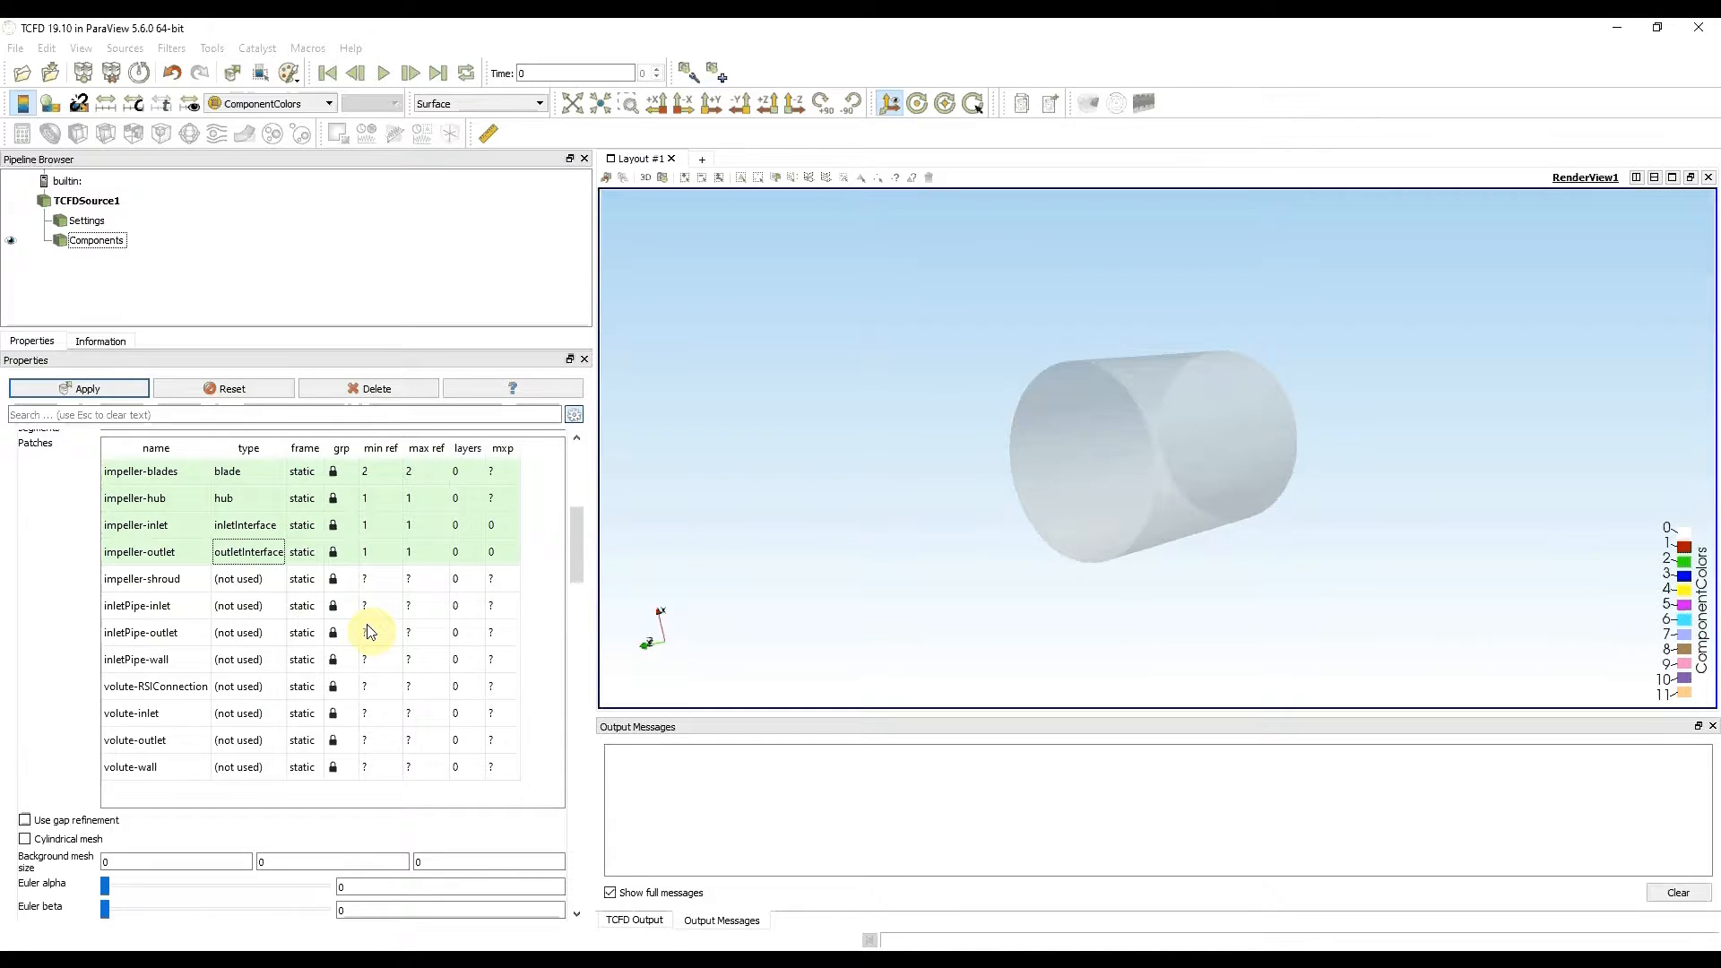
Assign the type shroud to the impeller-shroud patch
{"action": "left_click", "coordinate": [266, 581]}
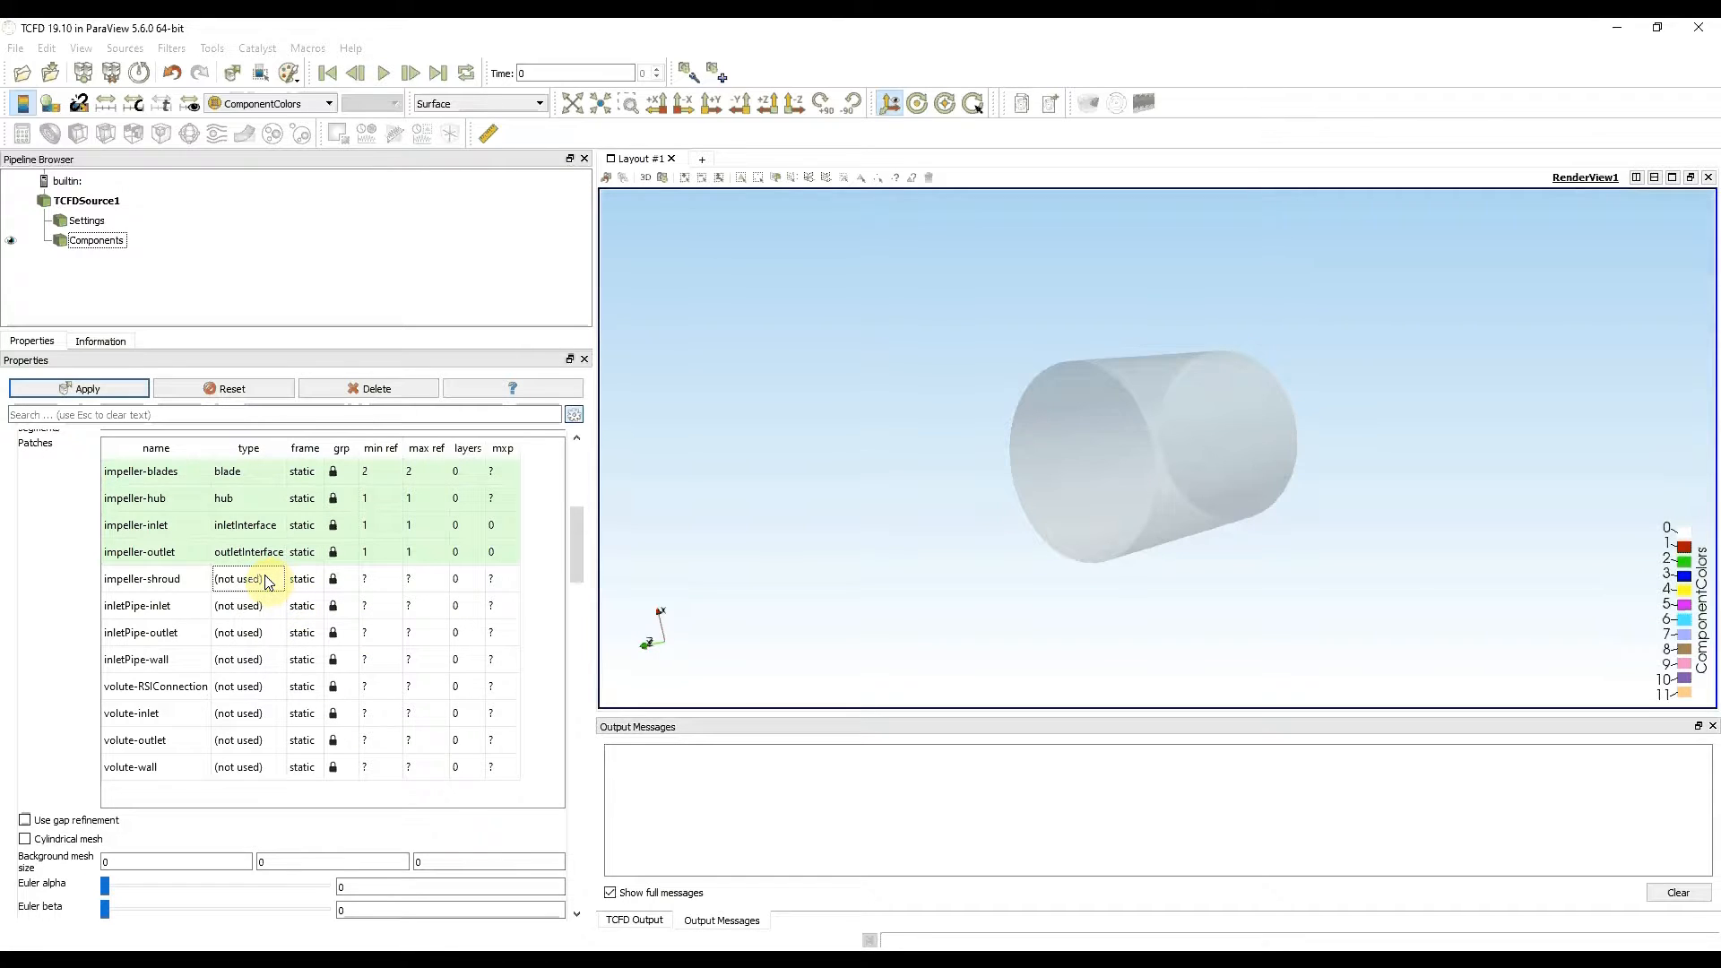
{"action": "left_click", "coordinate": [267, 579]}
{"action": "scroll", "coordinate": [278, 654], "scroll_direction": "down", "scroll_amount": 2}
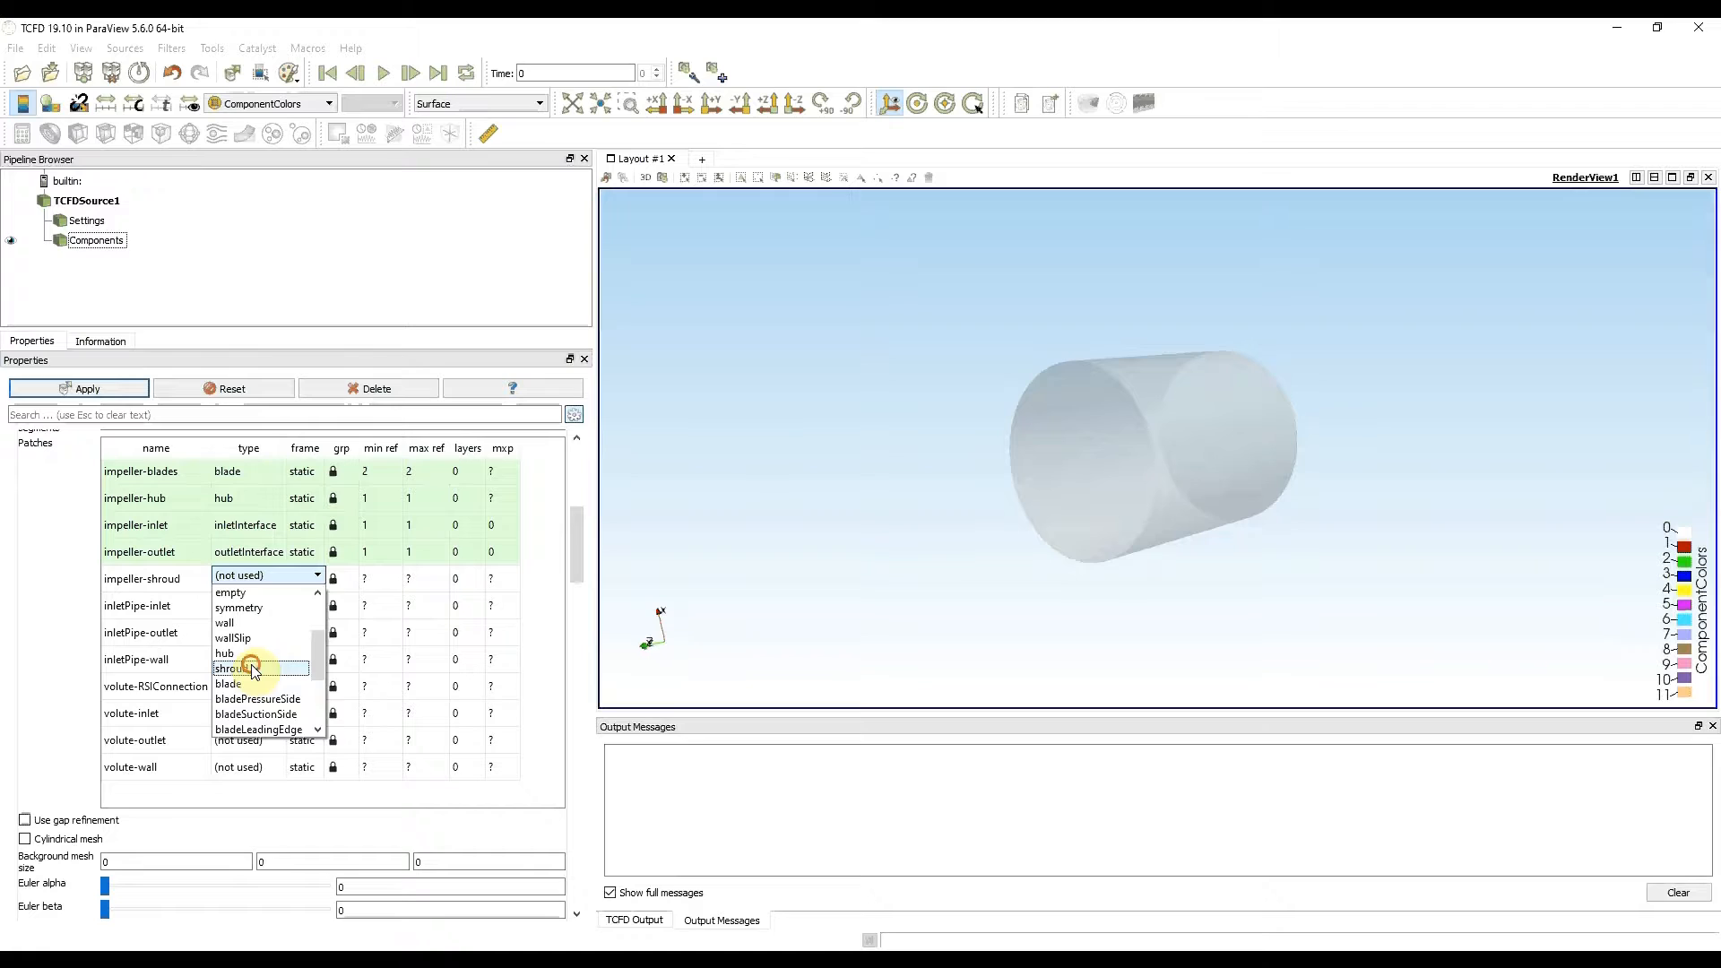
{"action": "left_click", "coordinate": [253, 668]}
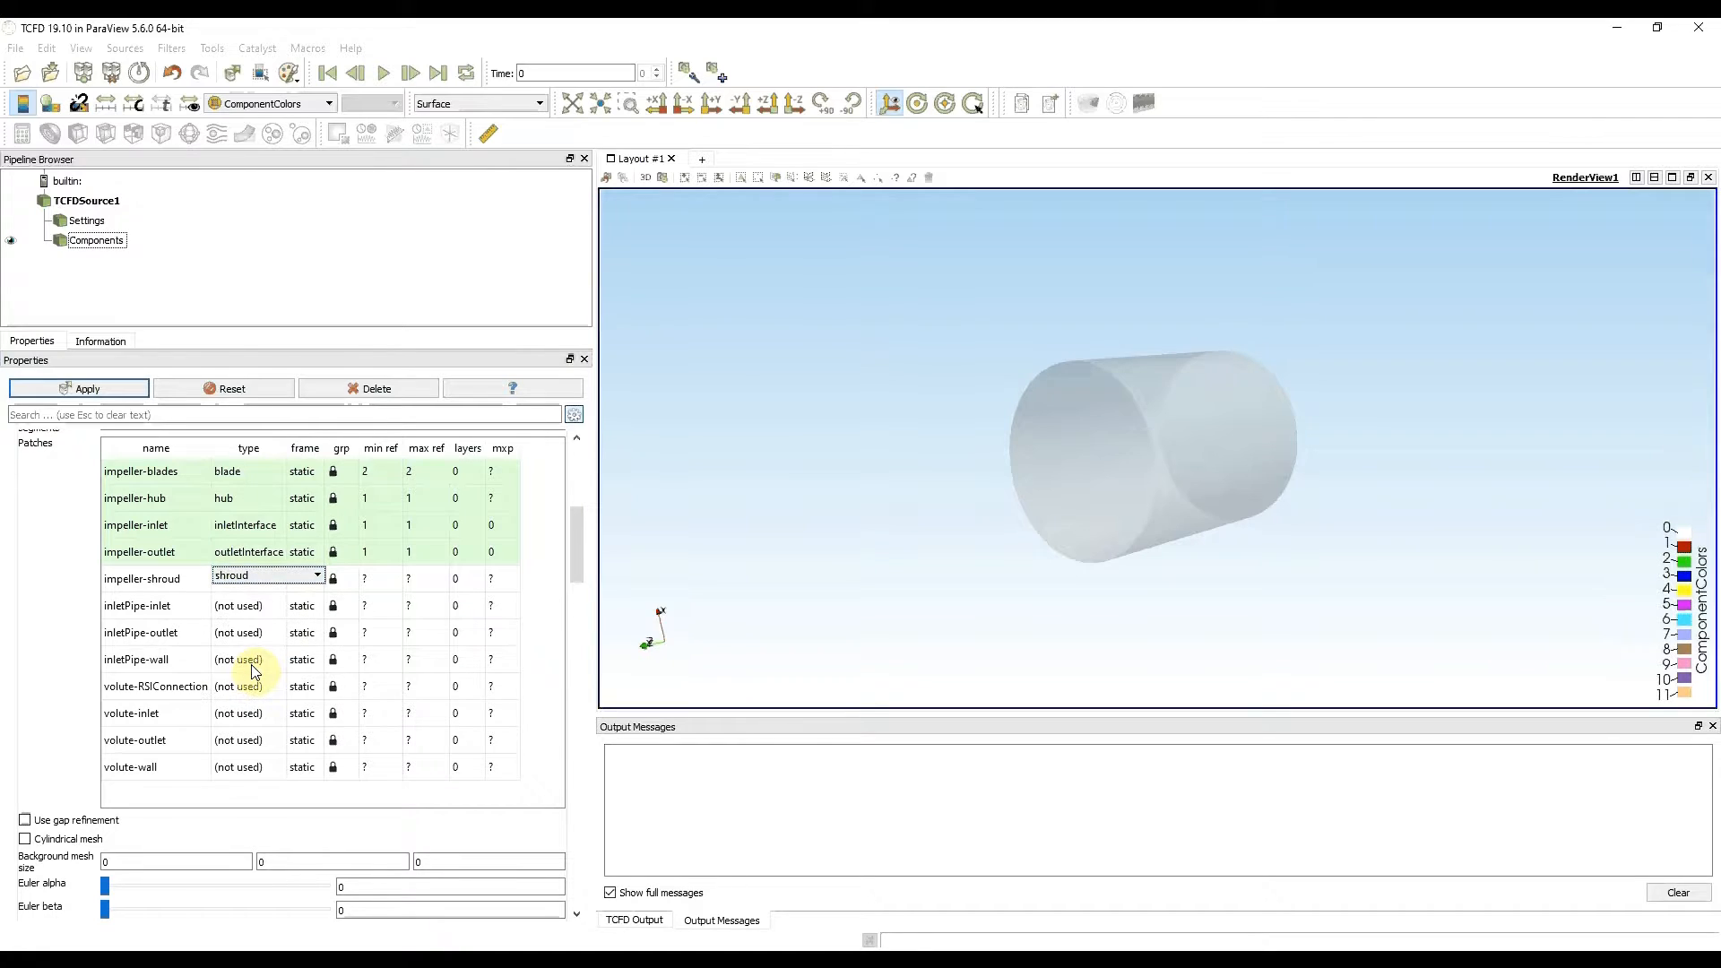
{"action": "left_click", "coordinate": [254, 607]}
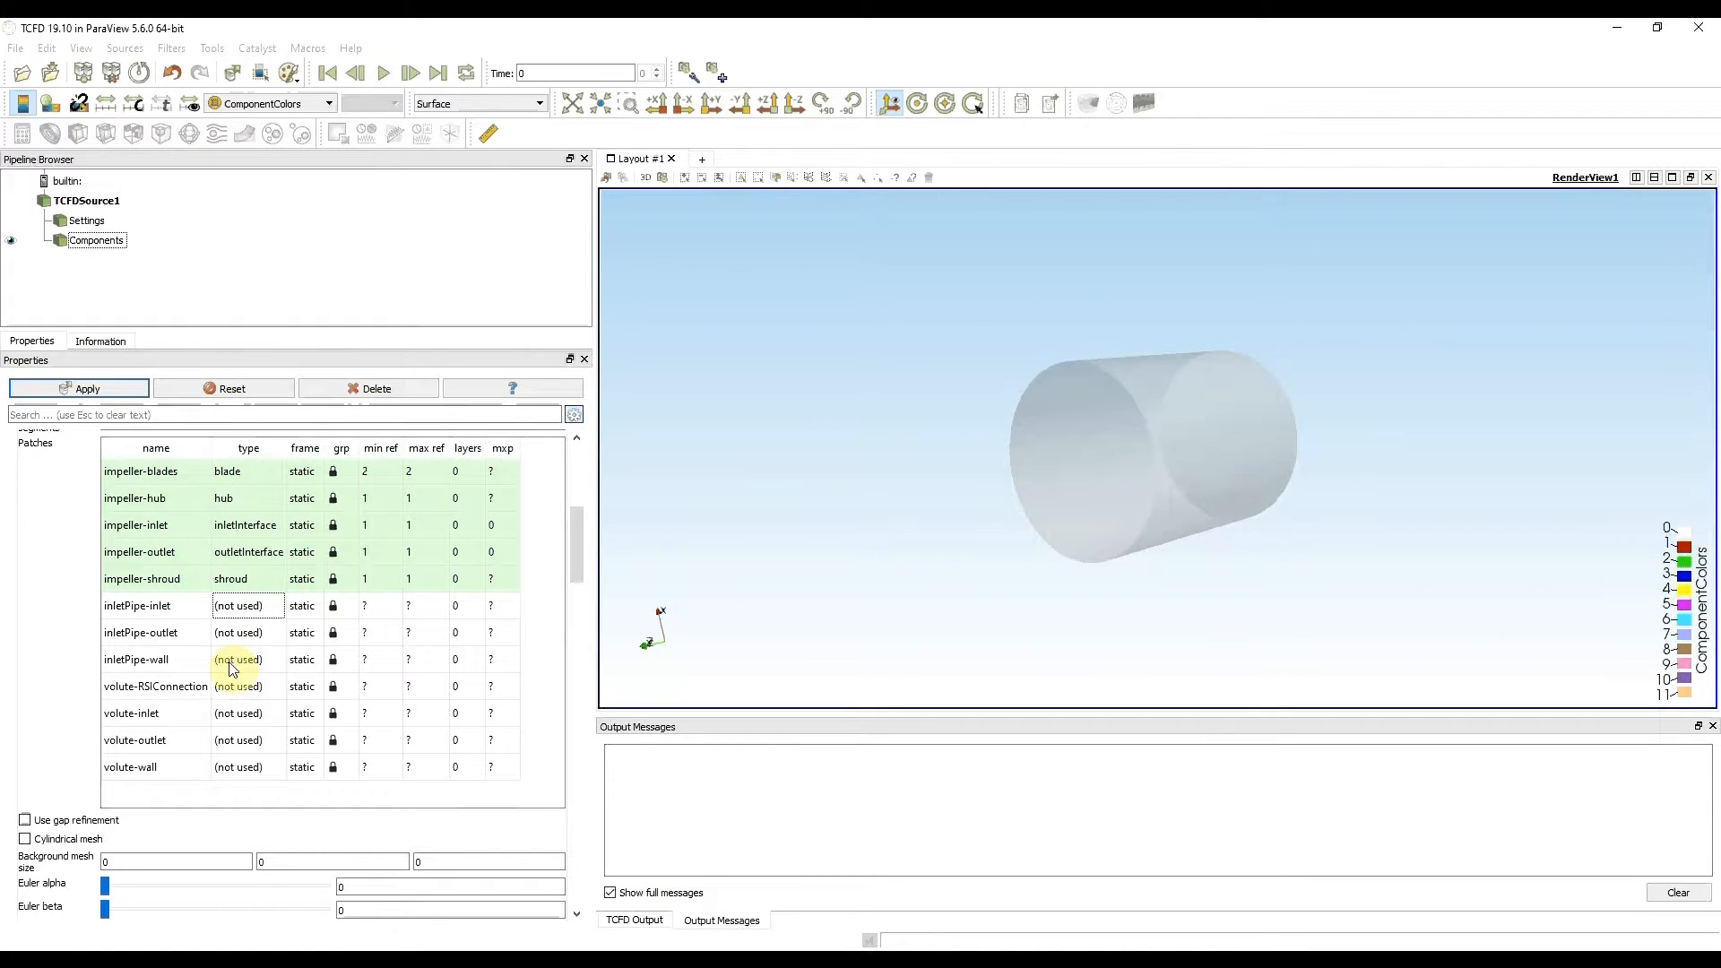
Set the frame of the impeller-blades, impeller-hub and impeller-shroud patches to rotating
{"action": "scroll", "coordinate": [244, 663], "scroll_direction": "up", "scroll_amount": 1}
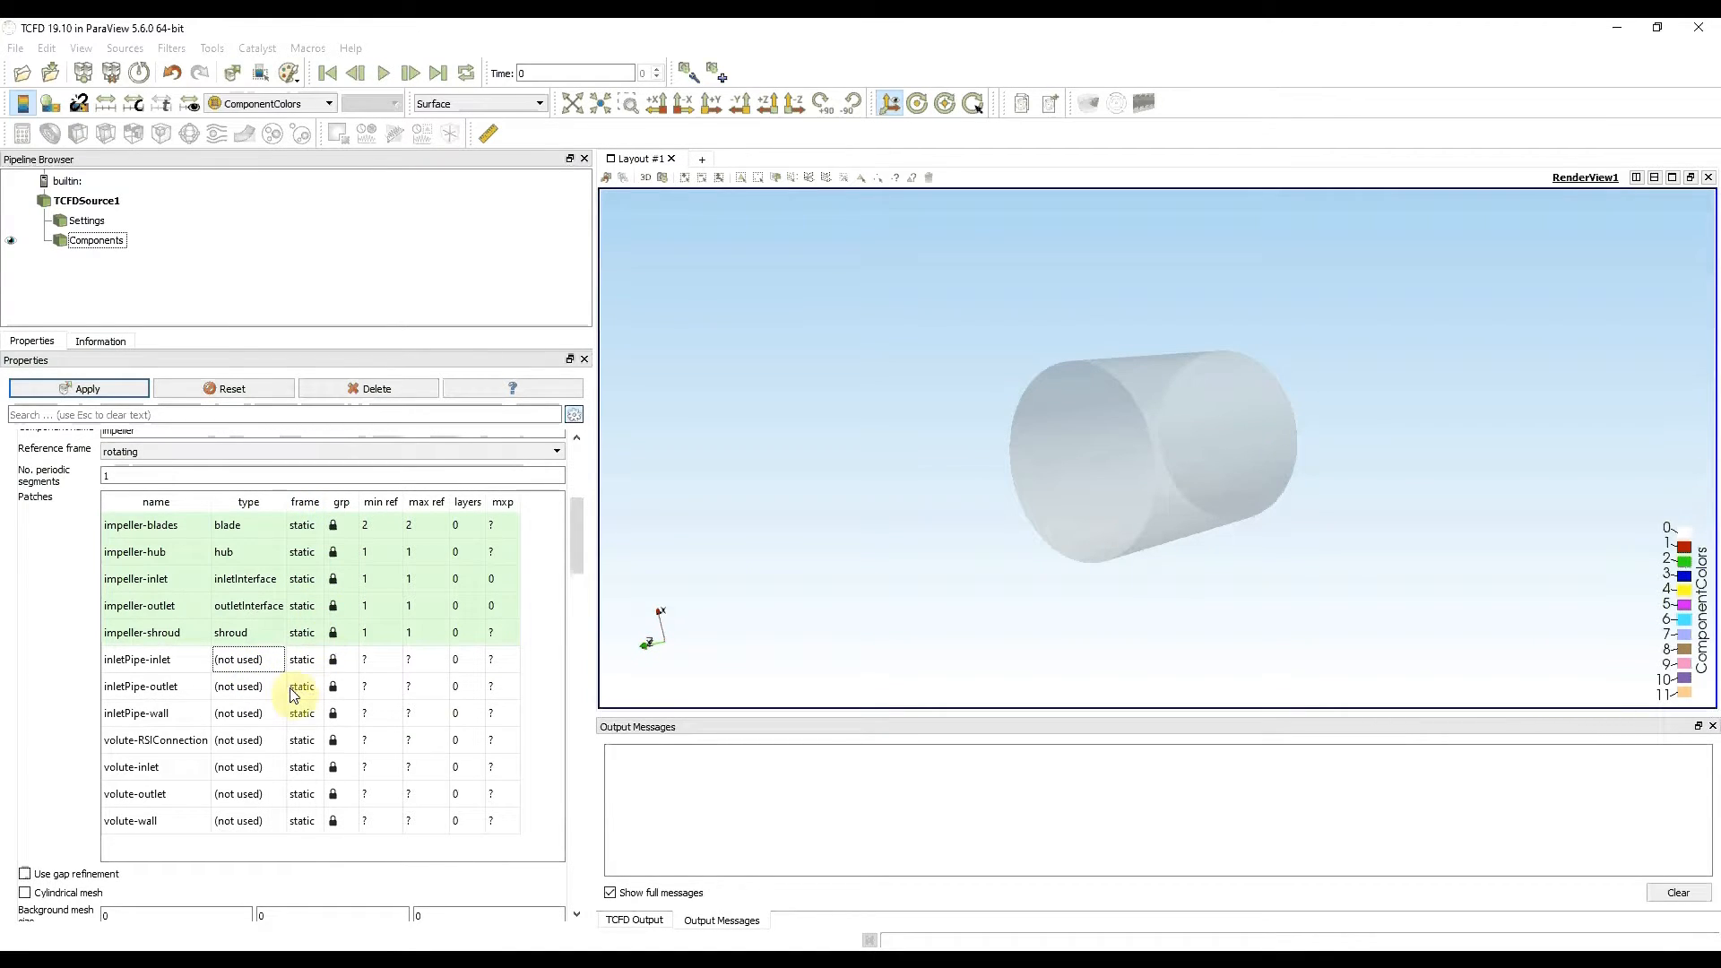
{"action": "double_click", "coordinate": [319, 526]}
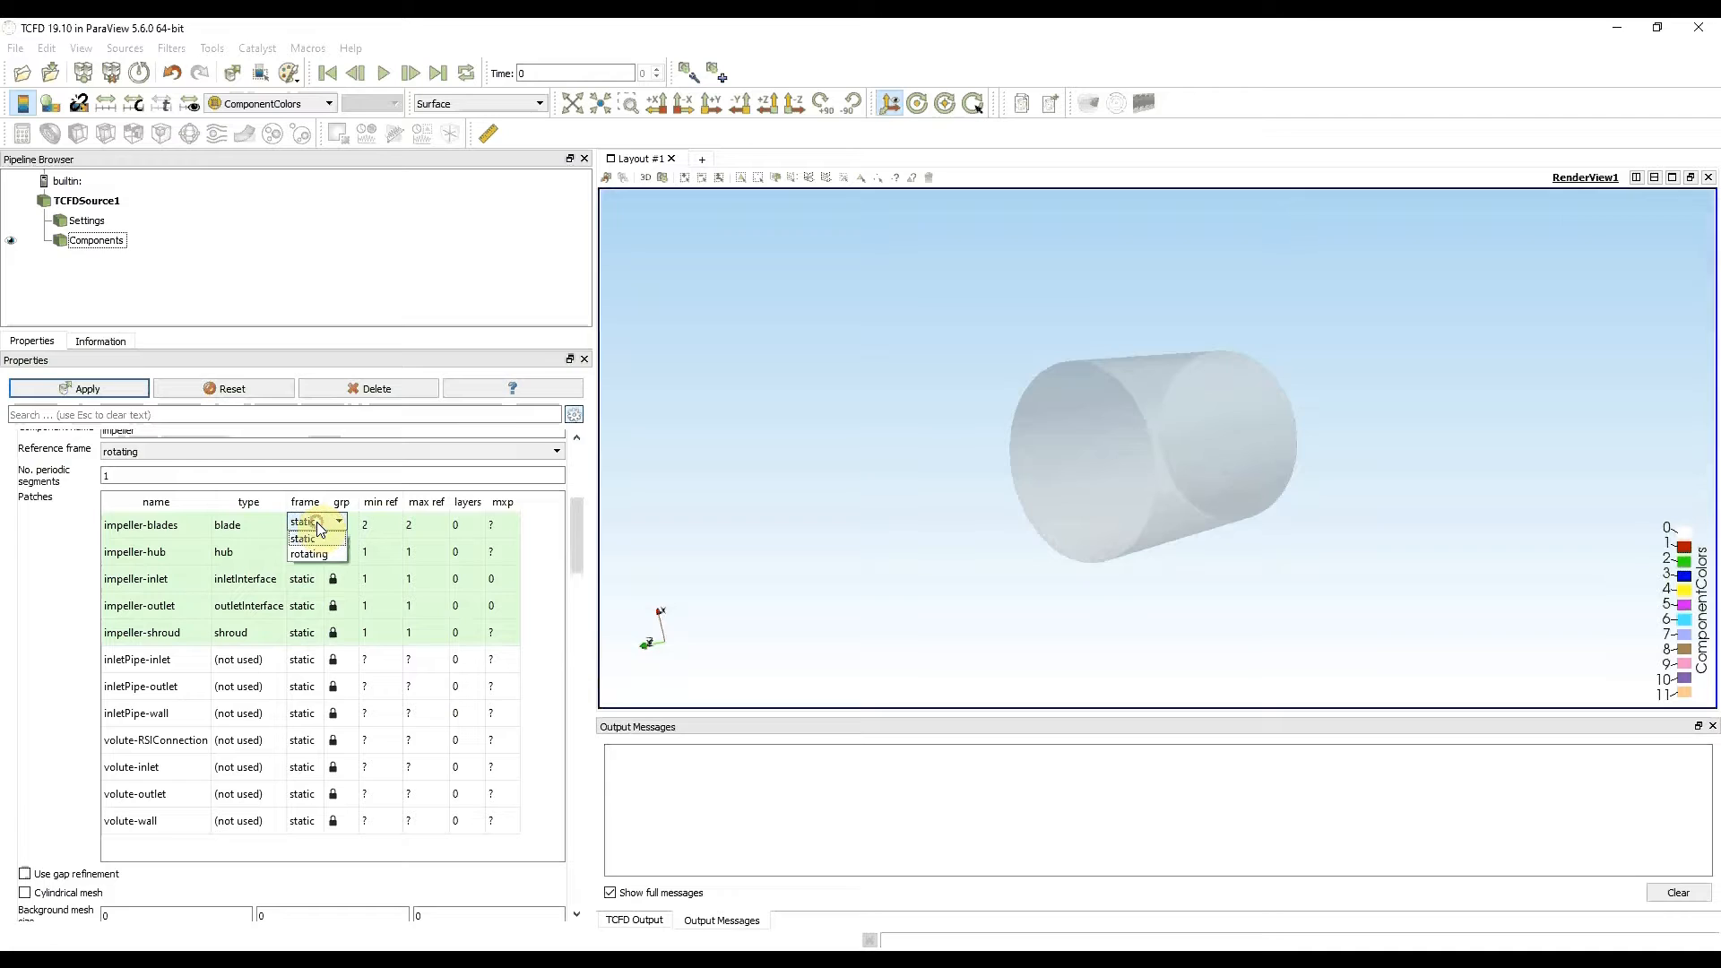
{"action": "left_click", "coordinate": [319, 555]}
{"action": "double_click", "coordinate": [305, 551]}
{"action": "left_click", "coordinate": [307, 551]}
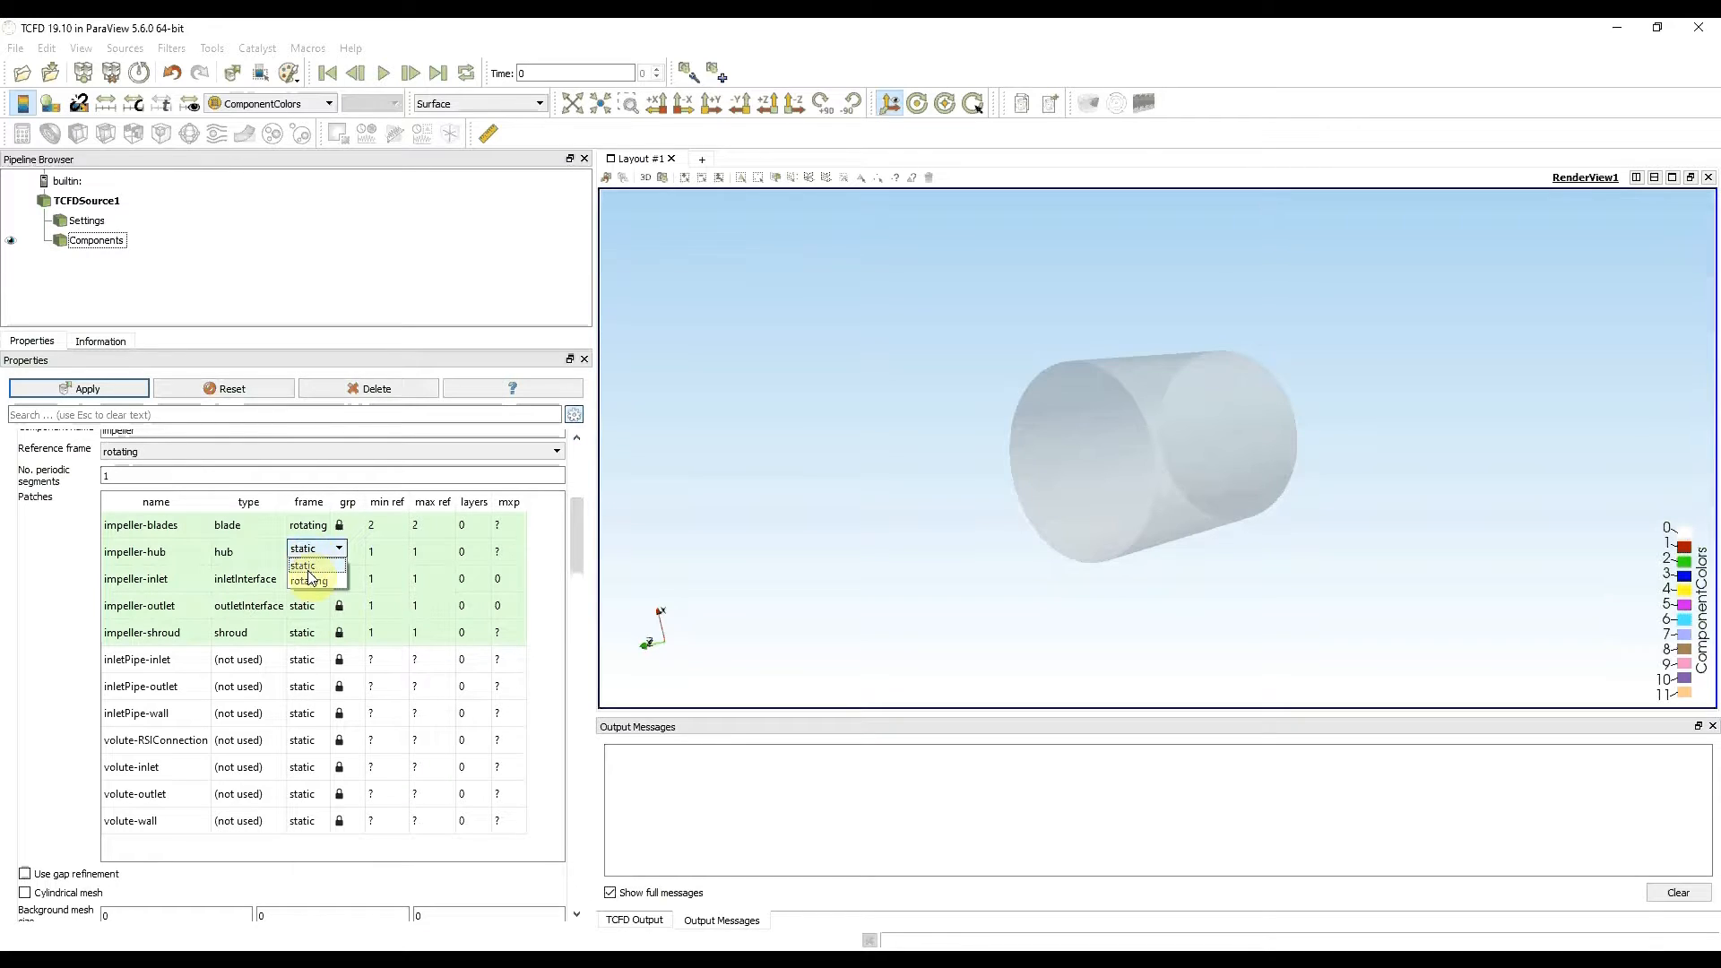
{"action": "left_click", "coordinate": [312, 581]}
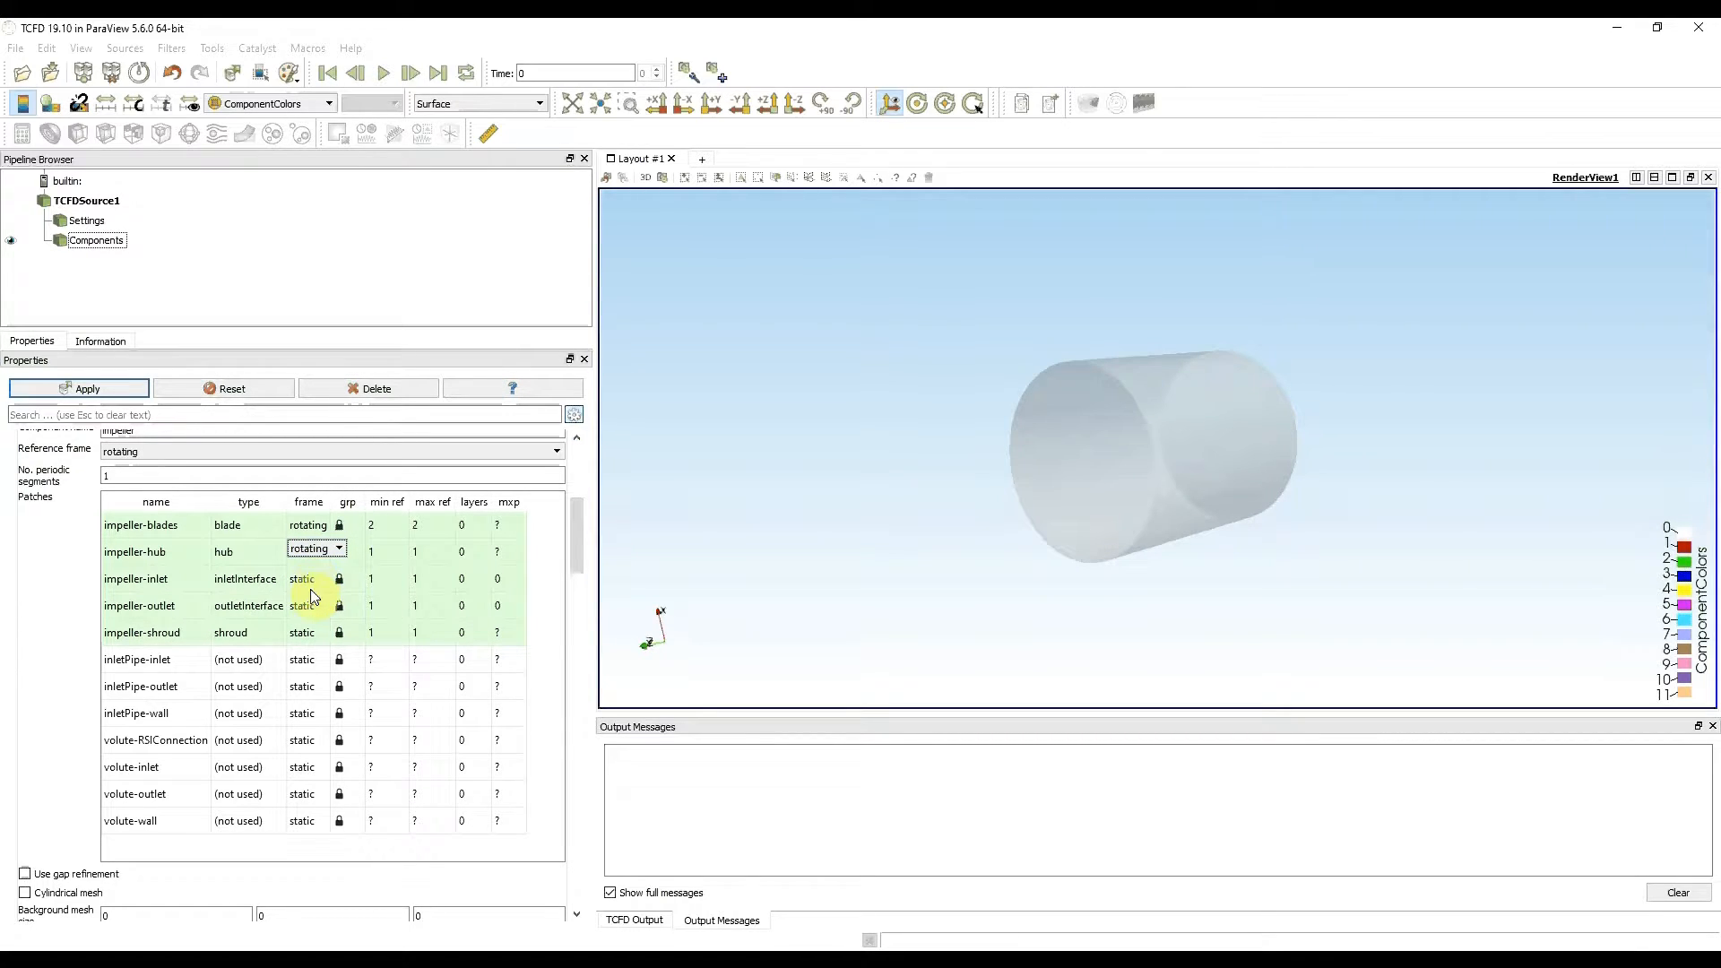
{"action": "double_click", "coordinate": [304, 632]}
{"action": "left_click", "coordinate": [315, 630]}
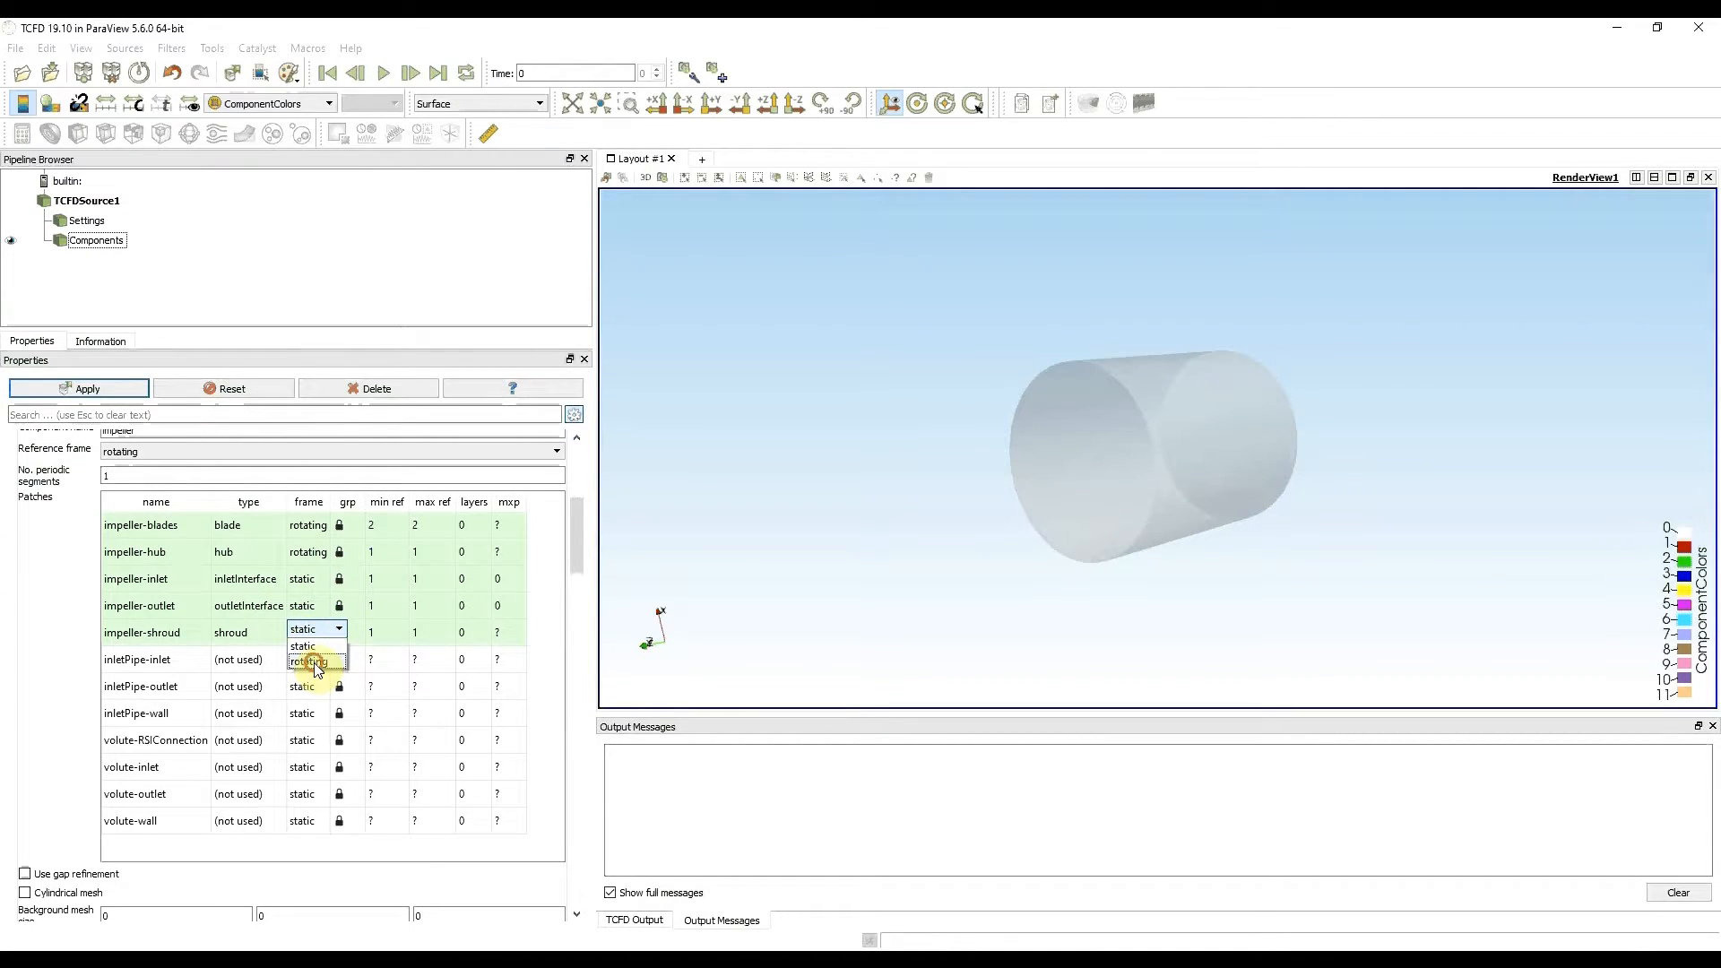
{"action": "left_click", "coordinate": [312, 662]}
{"action": "left_click", "coordinate": [272, 638]}
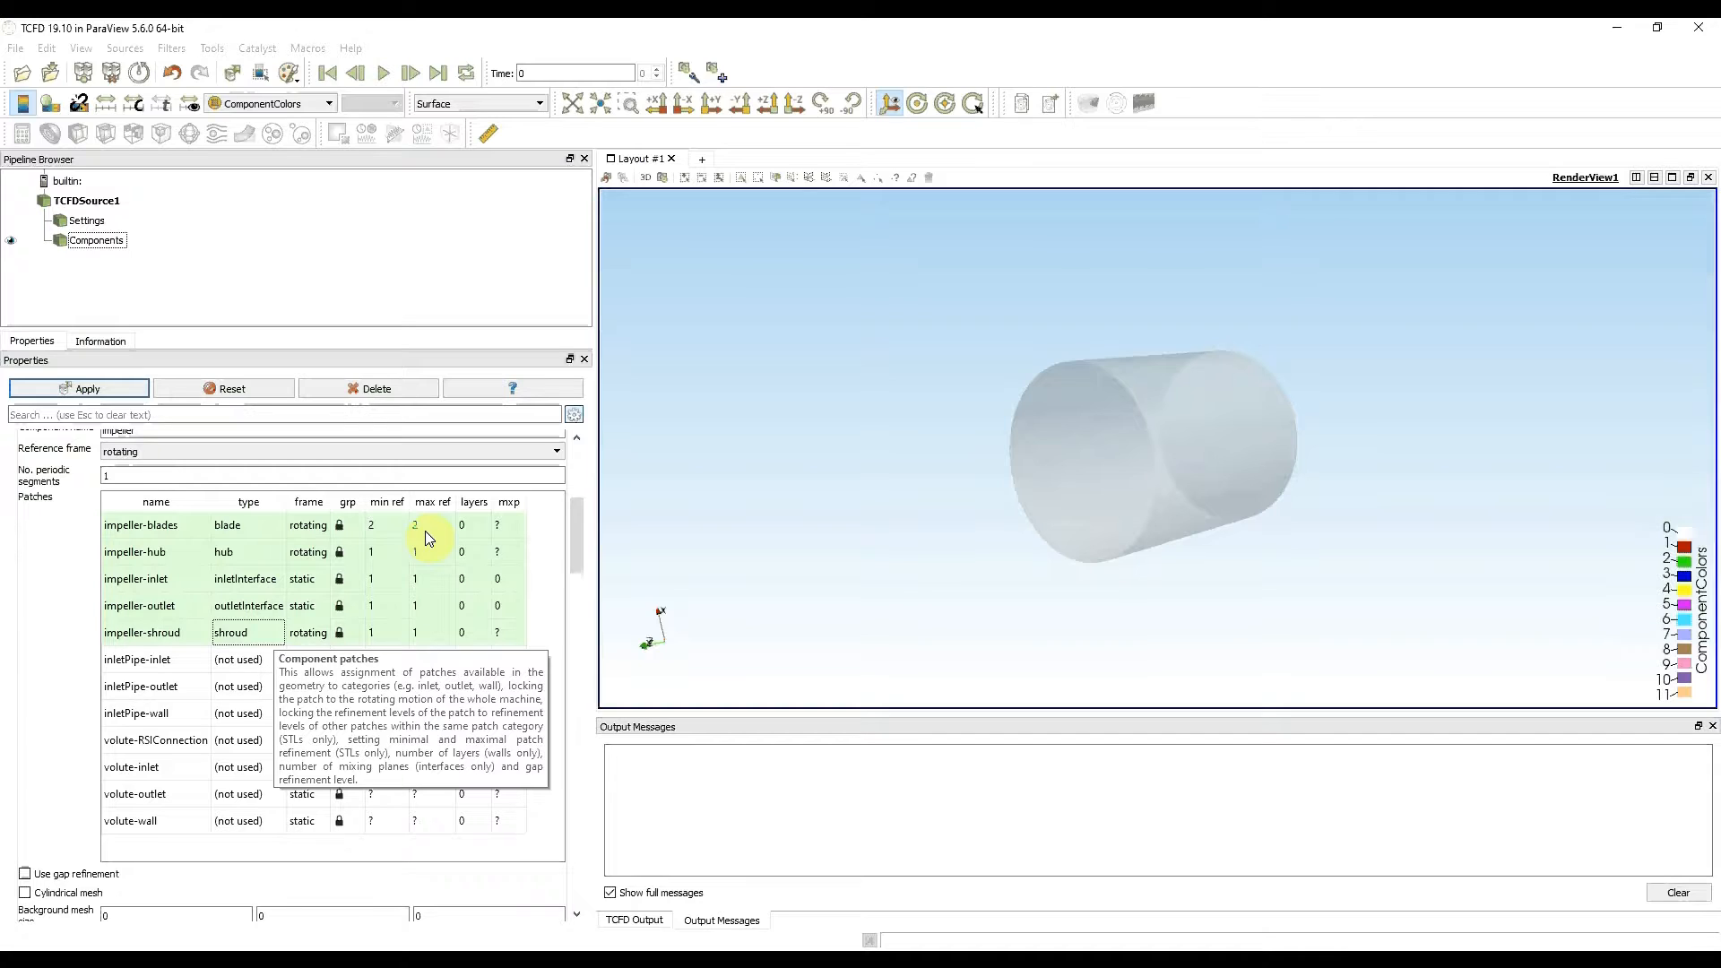
Apply the impeller component's settings and inspect the impeller blades up close in the 3D view
{"action": "left_click", "coordinate": [122, 393]}
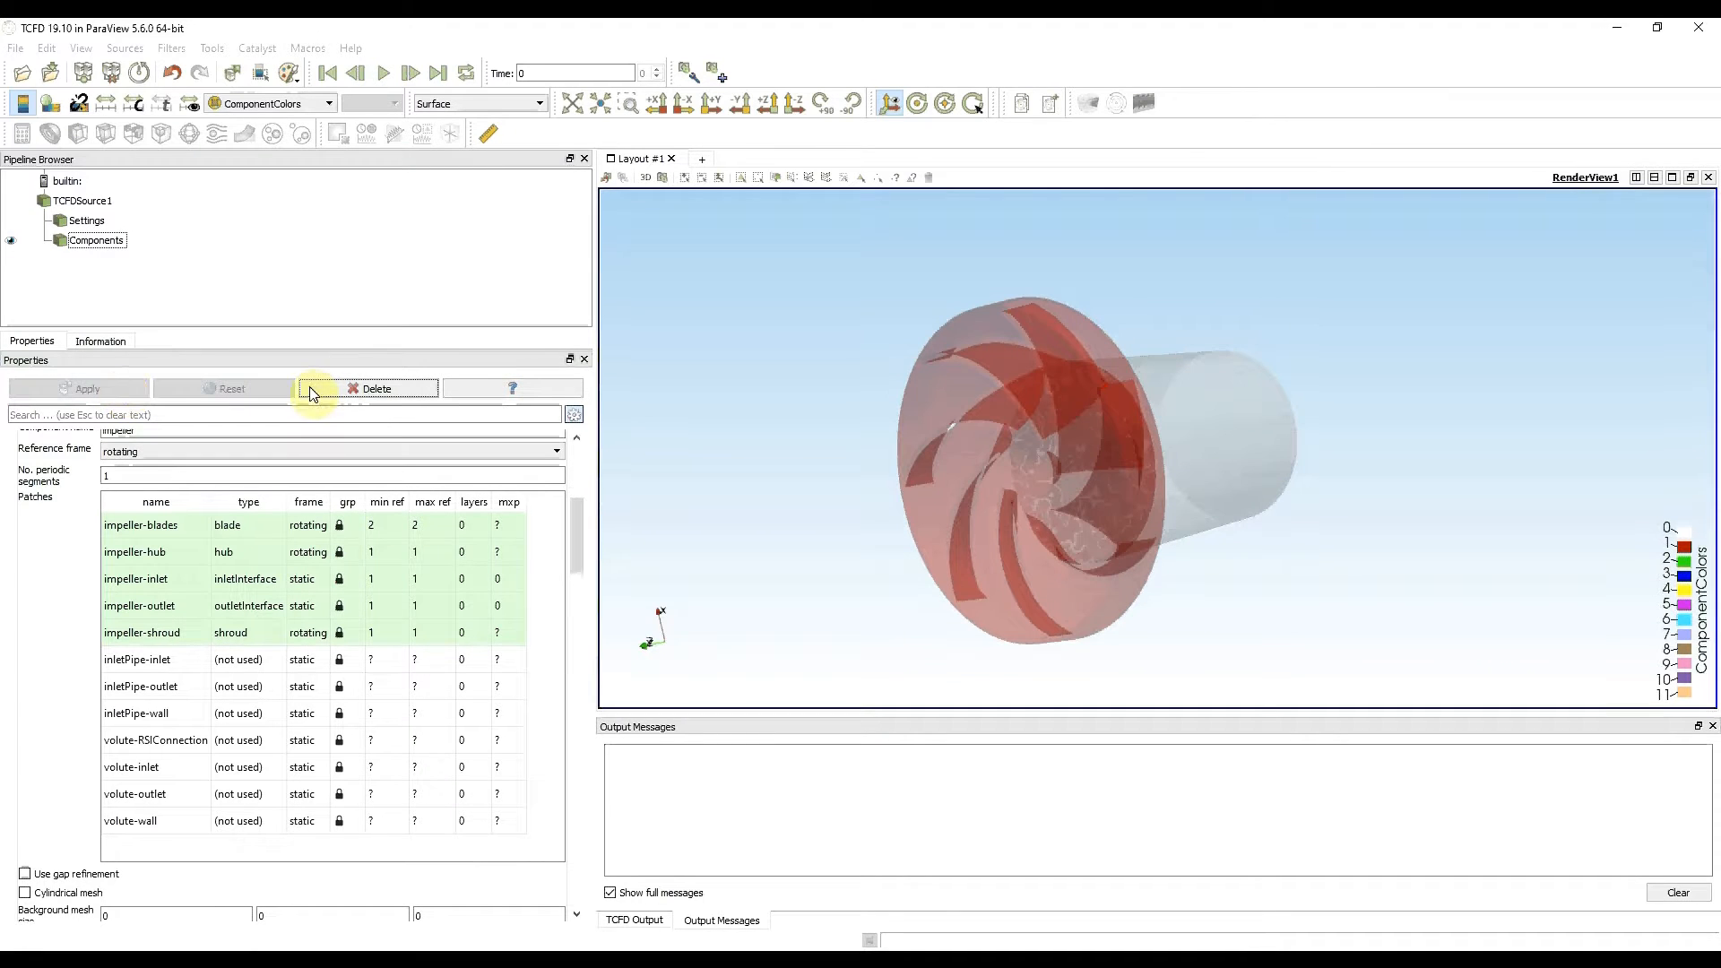
{"action": "left_click_drag", "start_coordinate": [1169, 448], "coordinate": [627, 487]}
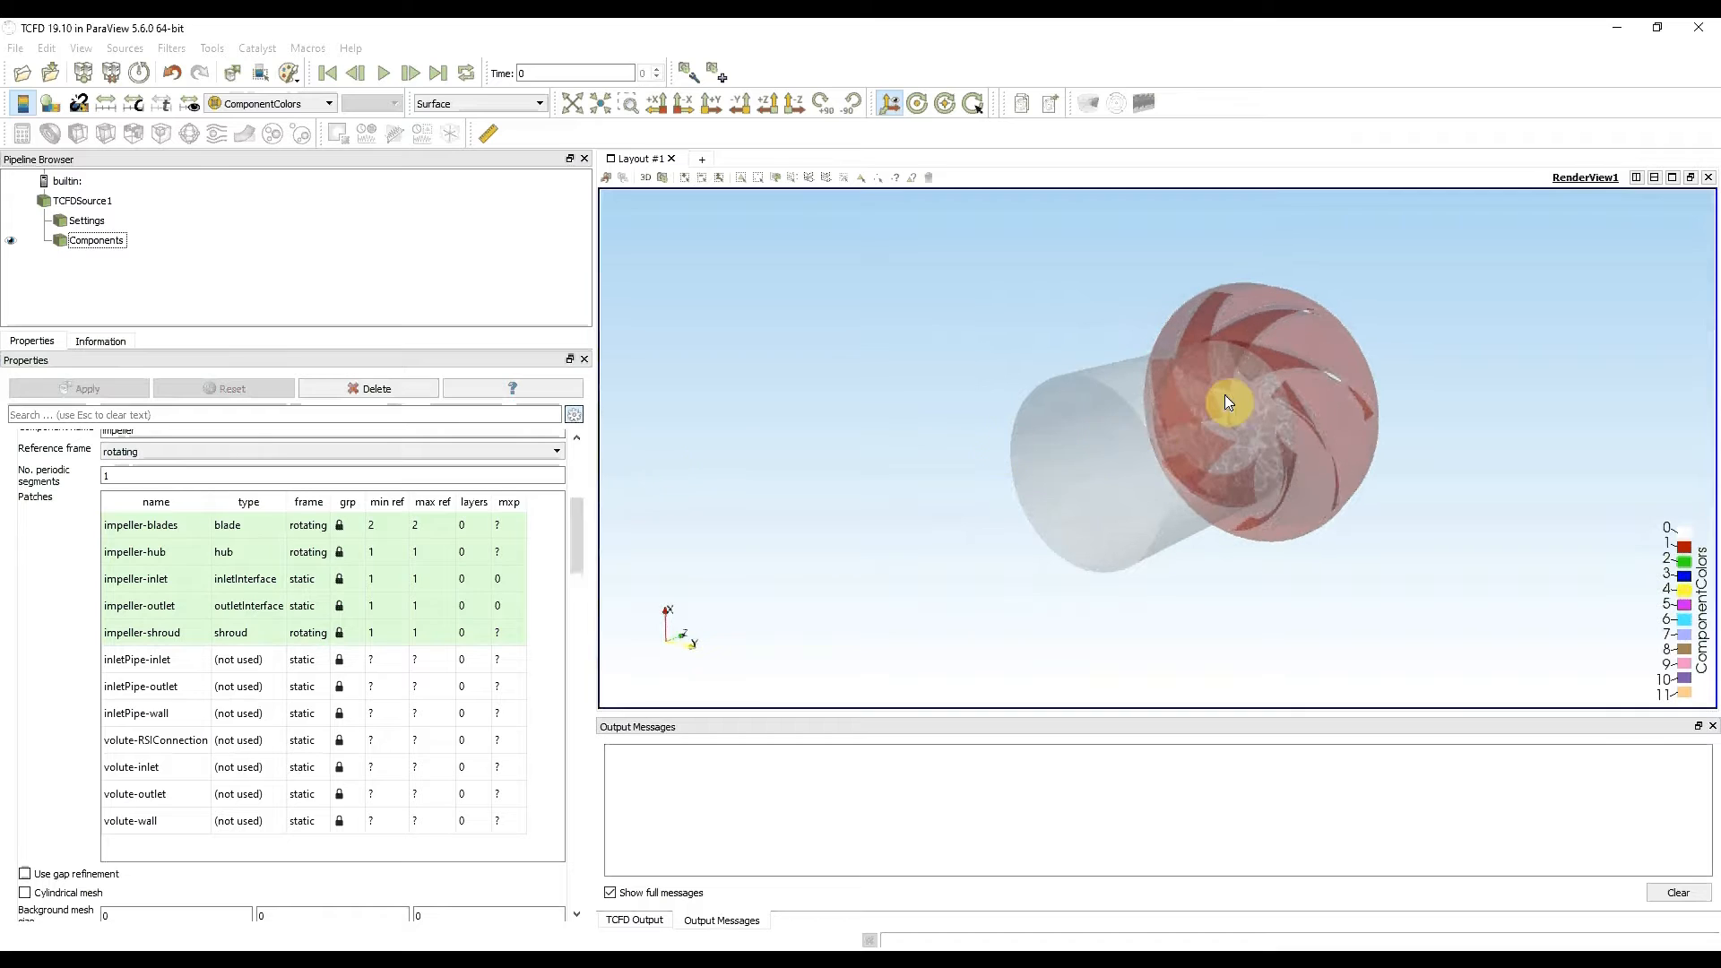
{"action": "middle_click_drag", "start_coordinate": [1194, 427], "coordinate": [1137, 444]}
{"action": "right_click_drag", "start_coordinate": [1141, 348], "coordinate": [1184, 520]}
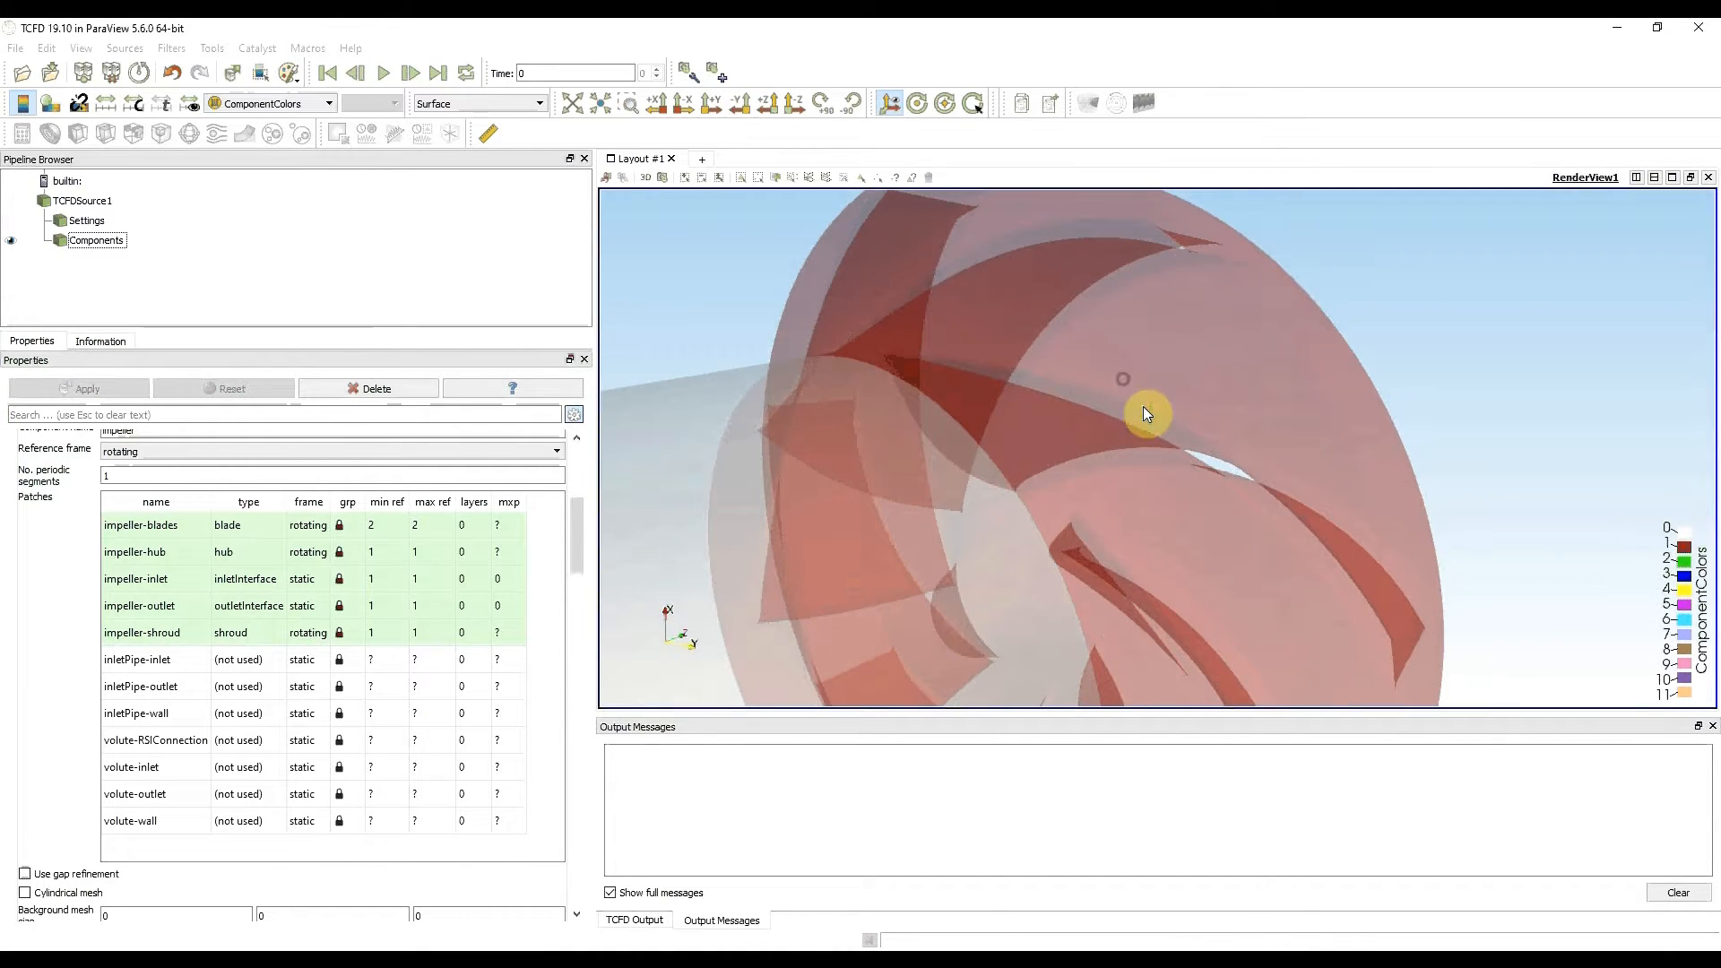
Set both the minimum and maximum refinement levels of the impeller-blades patch to 3
{"action": "middle_click_drag", "start_coordinate": [1151, 414], "coordinate": [1204, 462]}
{"action": "left_click_drag", "start_coordinate": [1204, 467], "coordinate": [1300, 440]}
{"action": "left_click_drag", "start_coordinate": [1042, 357], "coordinate": [1111, 377]}
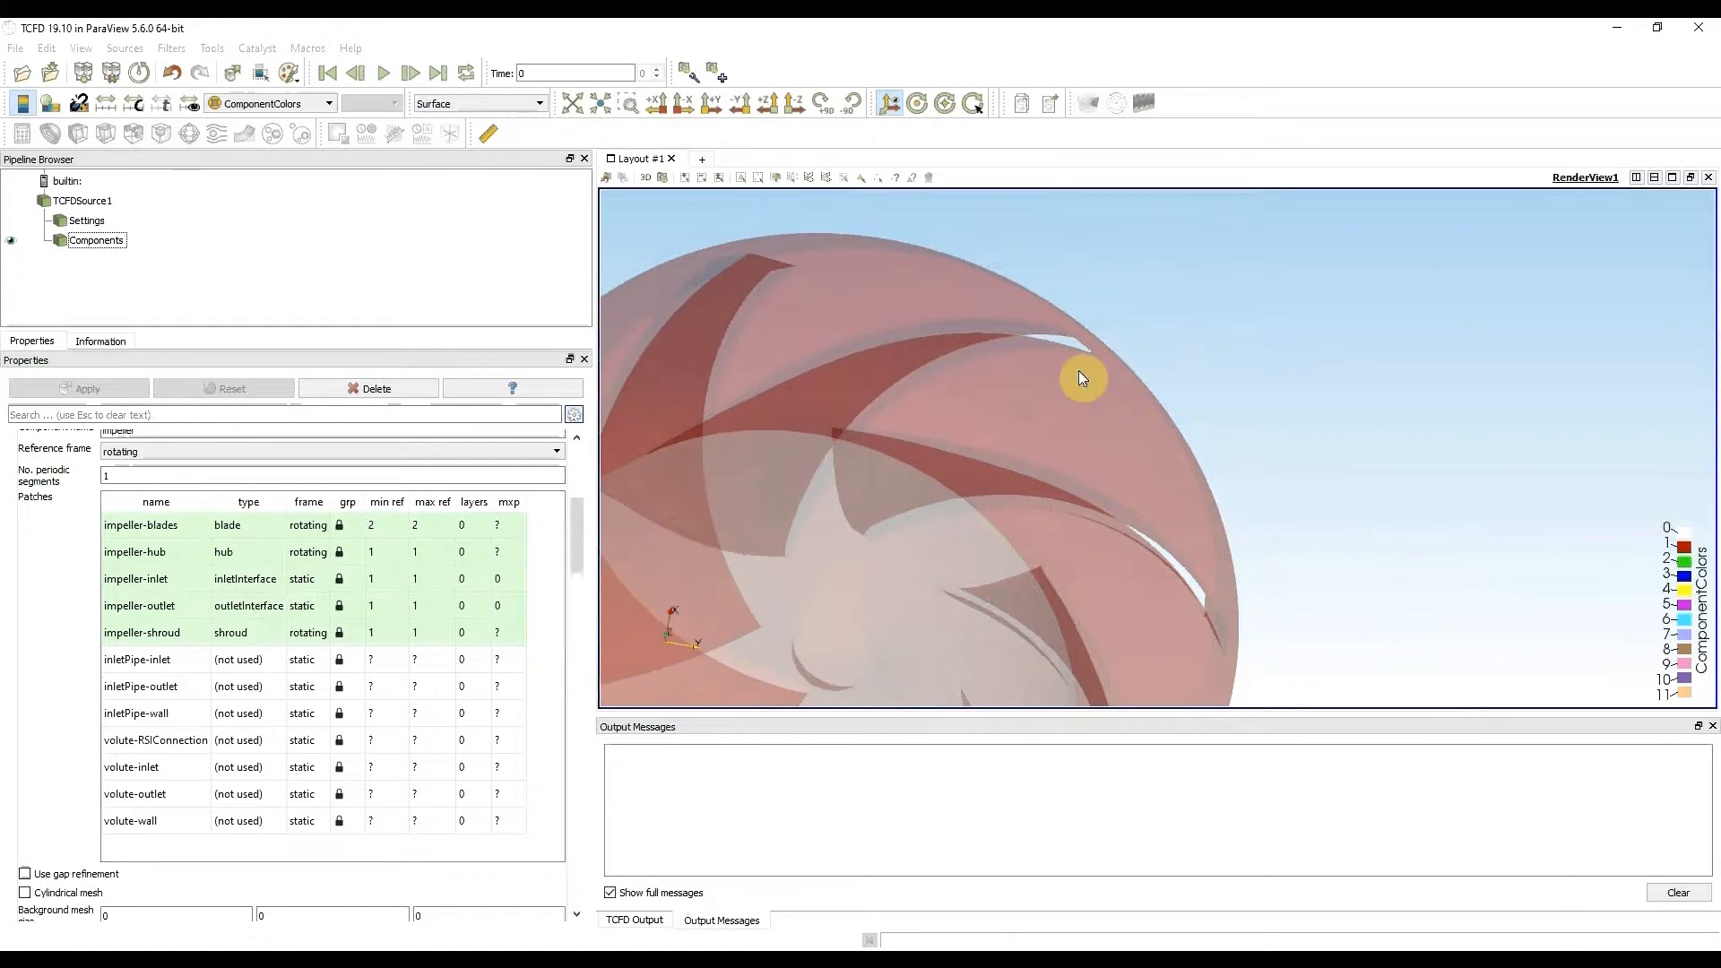
{"action": "left_click", "coordinate": [380, 526]}
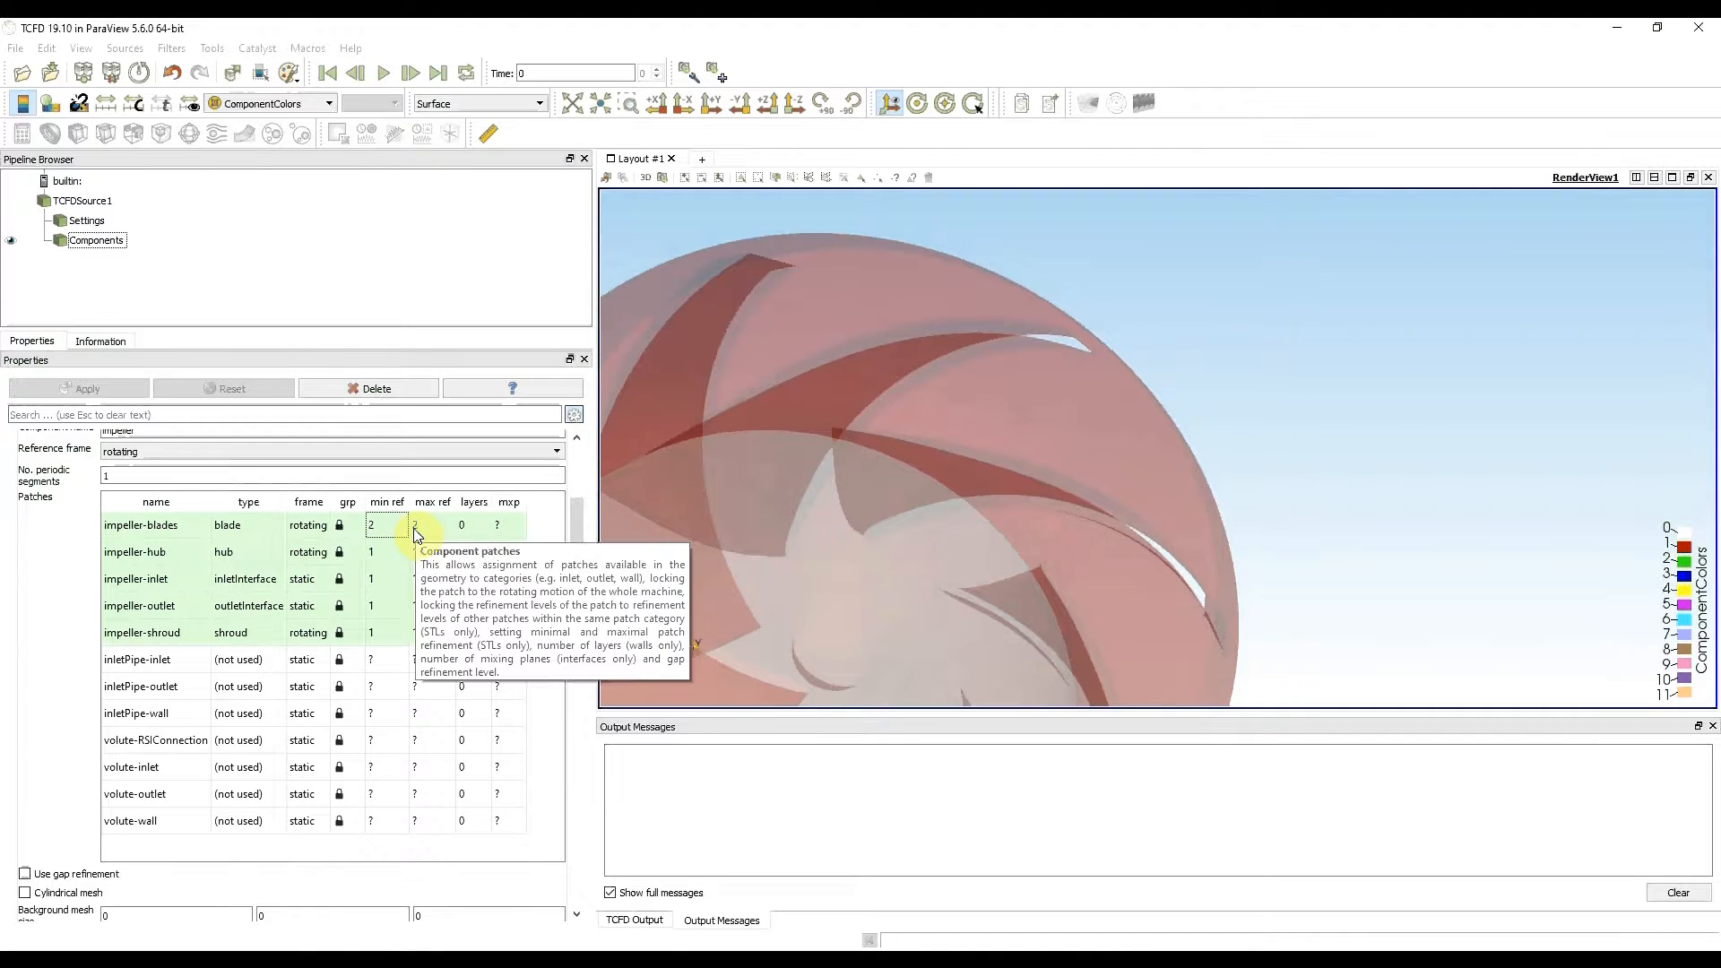
{"action": "type", "text": "3"}
{"action": "key", "text": "Tab"}
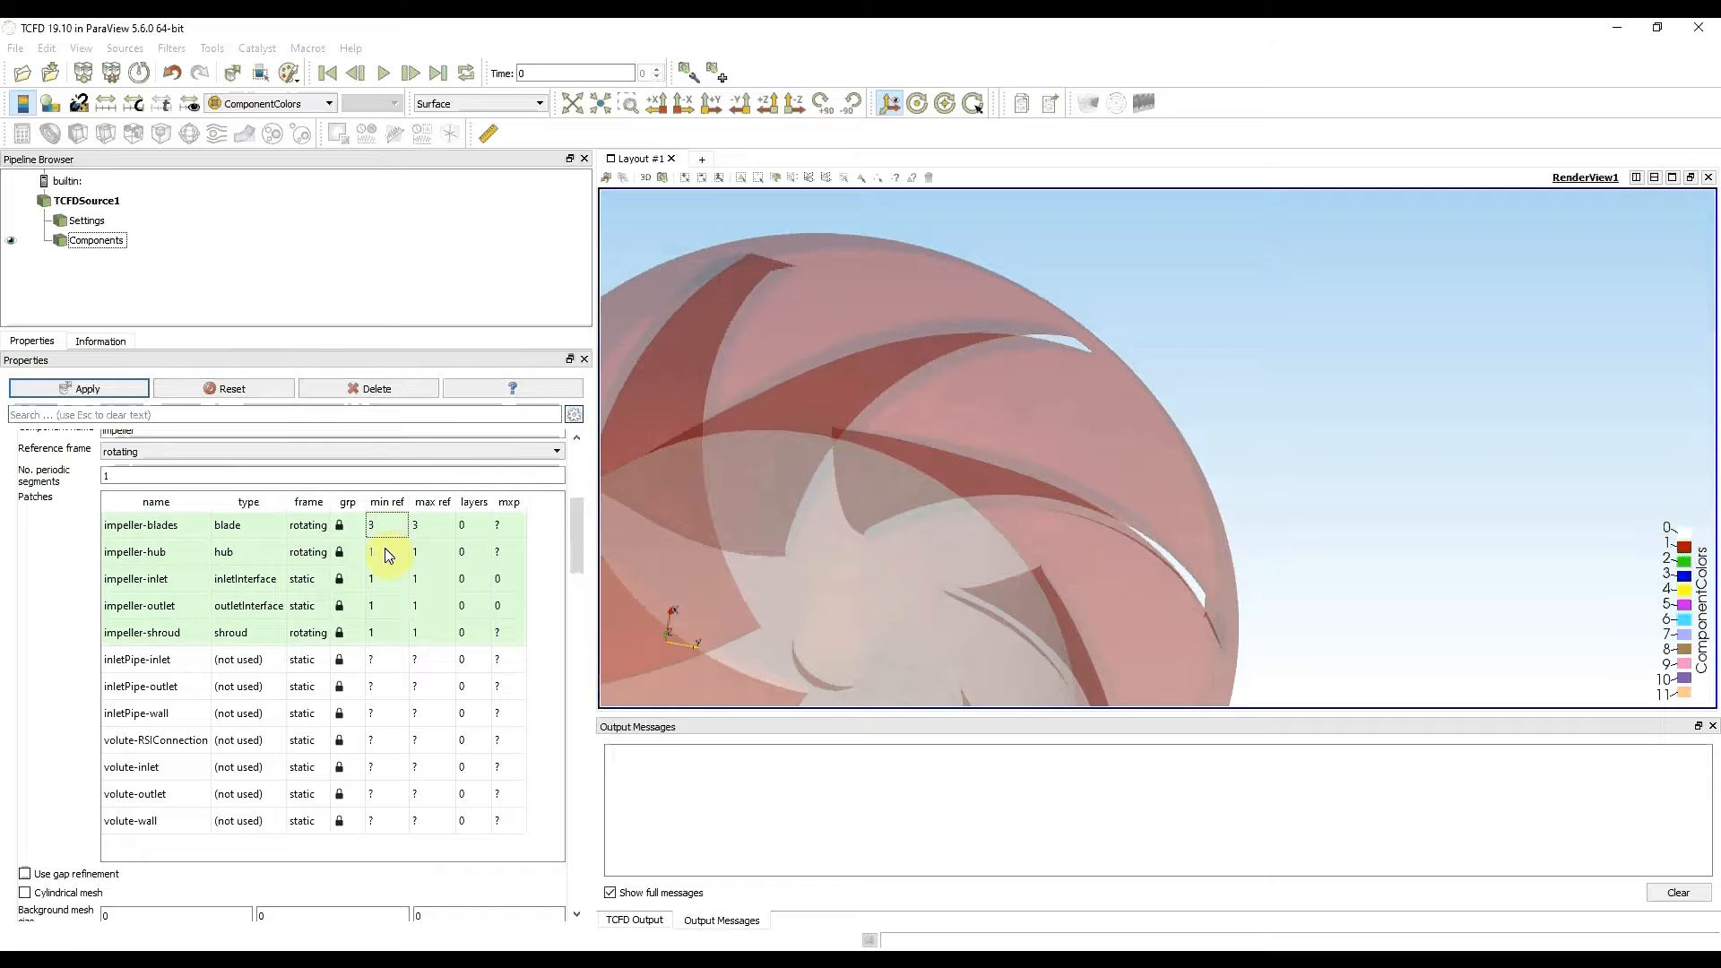
Set the minimum and maximum refinement levels of the impeller-hub and impeller-shroud patches to 2
{"action": "left_click", "coordinate": [384, 550]}
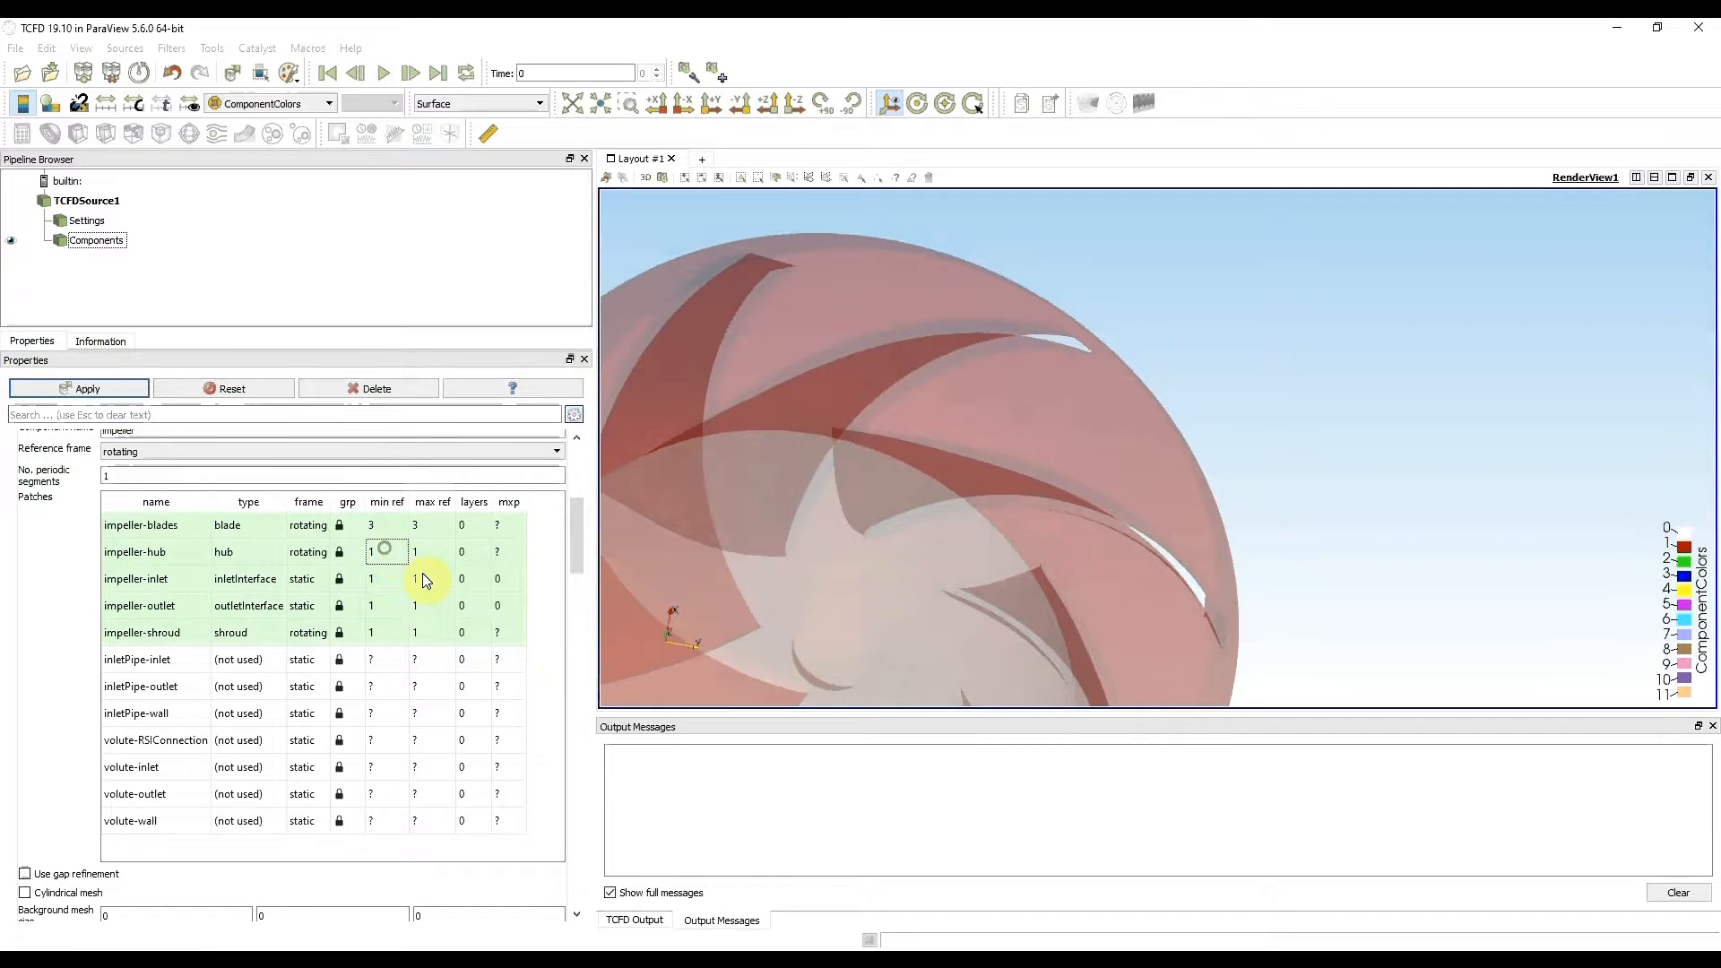
{"action": "left_click", "coordinate": [376, 551]}
{"action": "type", "text": "2"}
{"action": "key", "text": "Tab"}
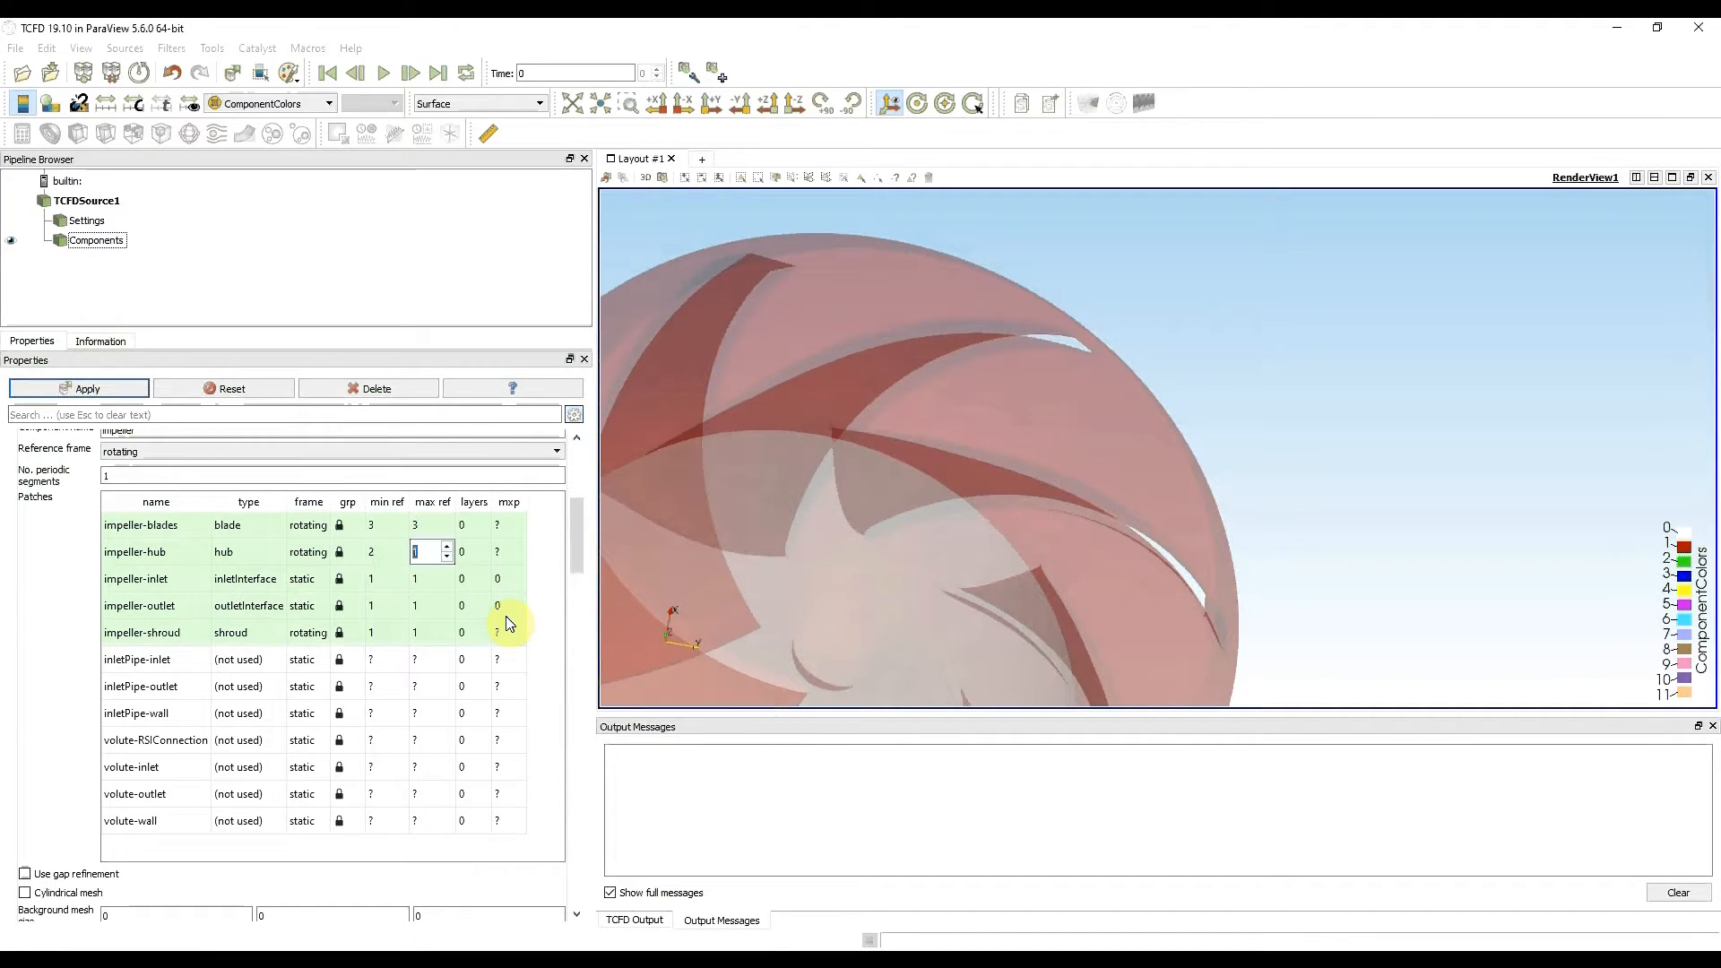
{"action": "left_click", "coordinate": [379, 634]}
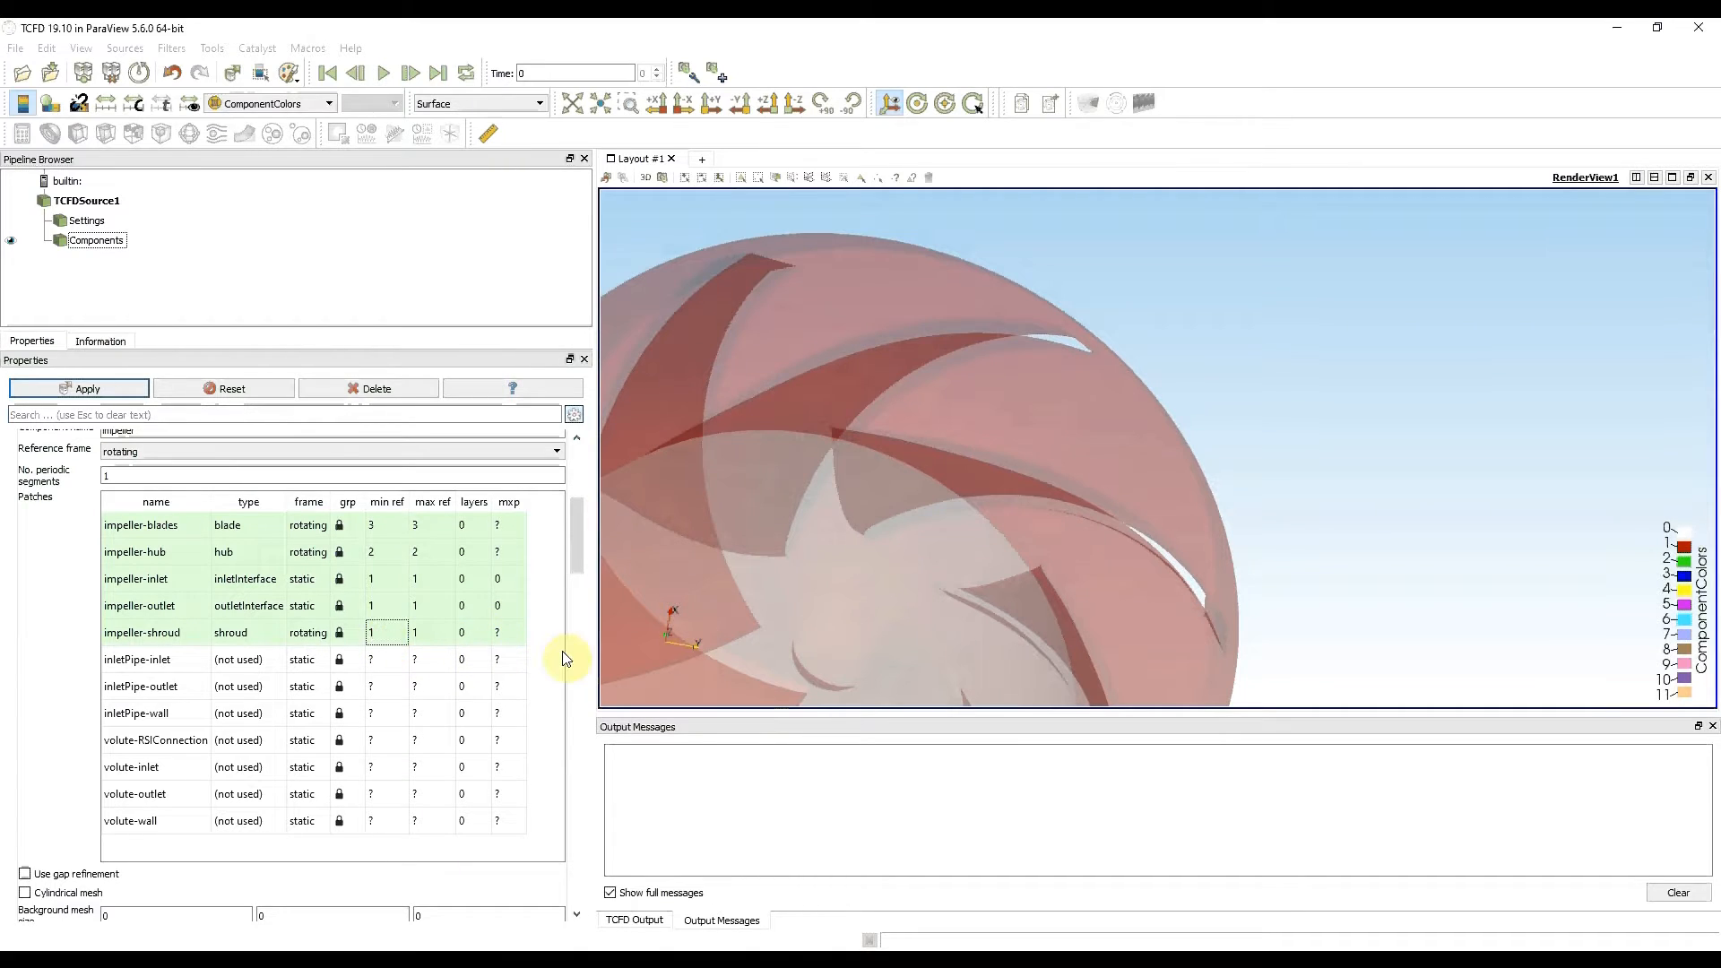
{"action": "key", "text": "Tab"}
{"action": "type", "text": "2"}
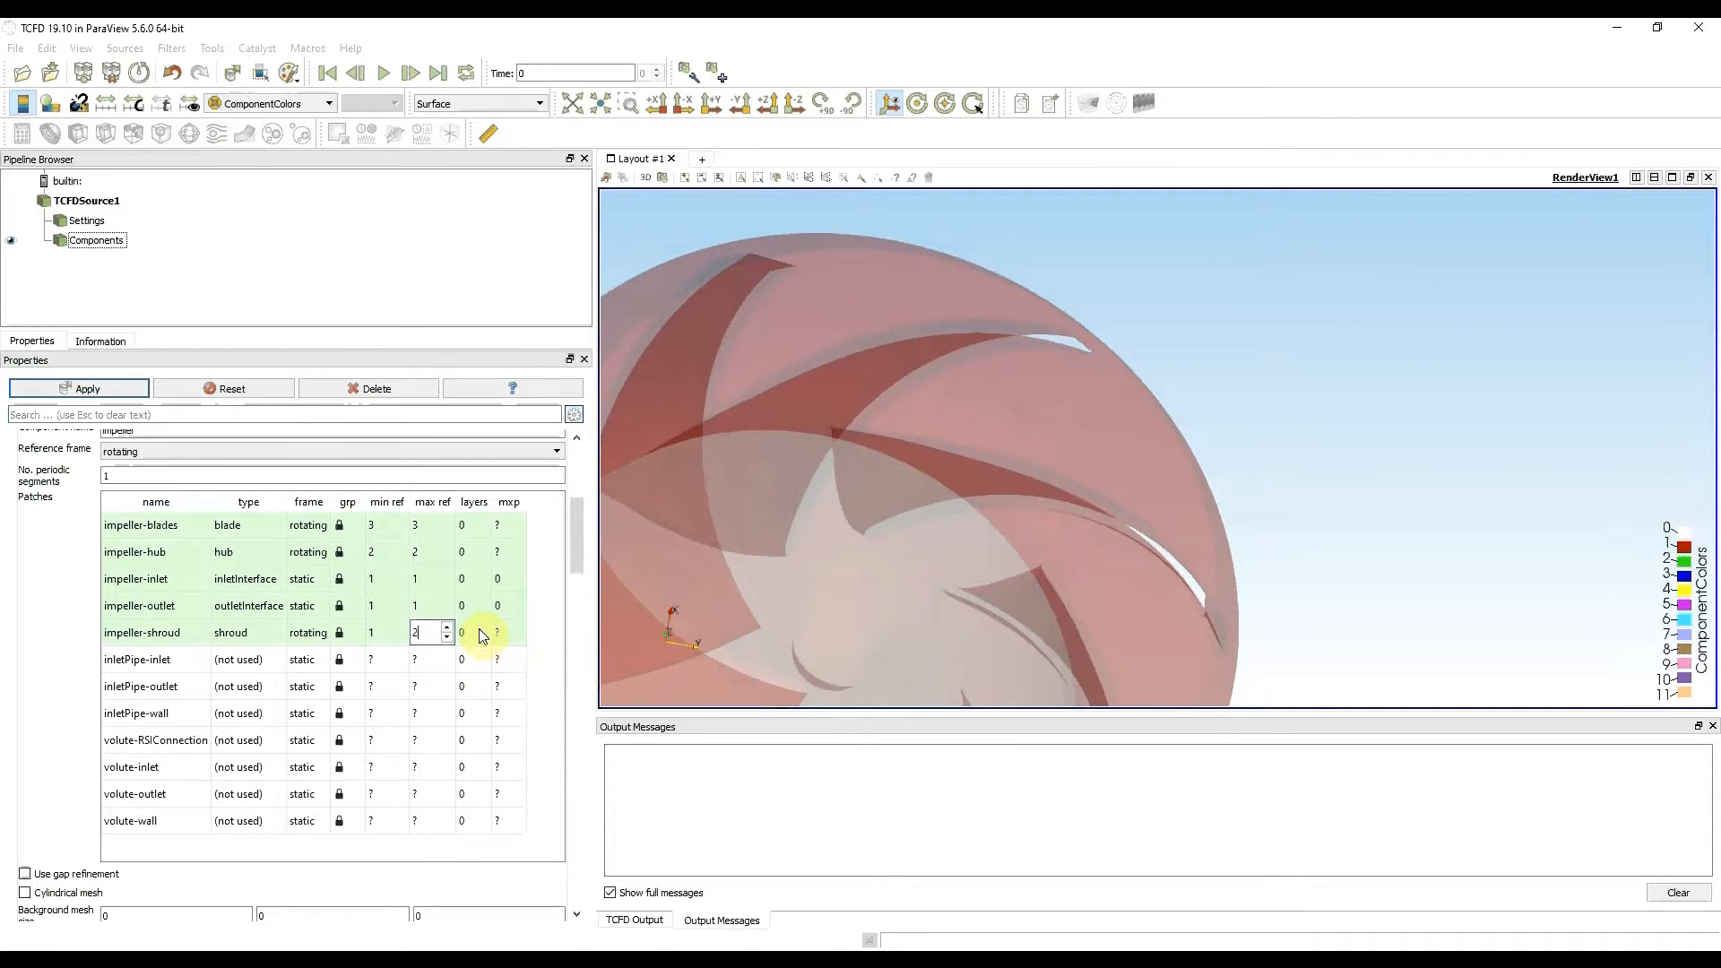
{"action": "left_click", "coordinate": [379, 635]}
{"action": "type", "text": "2"}
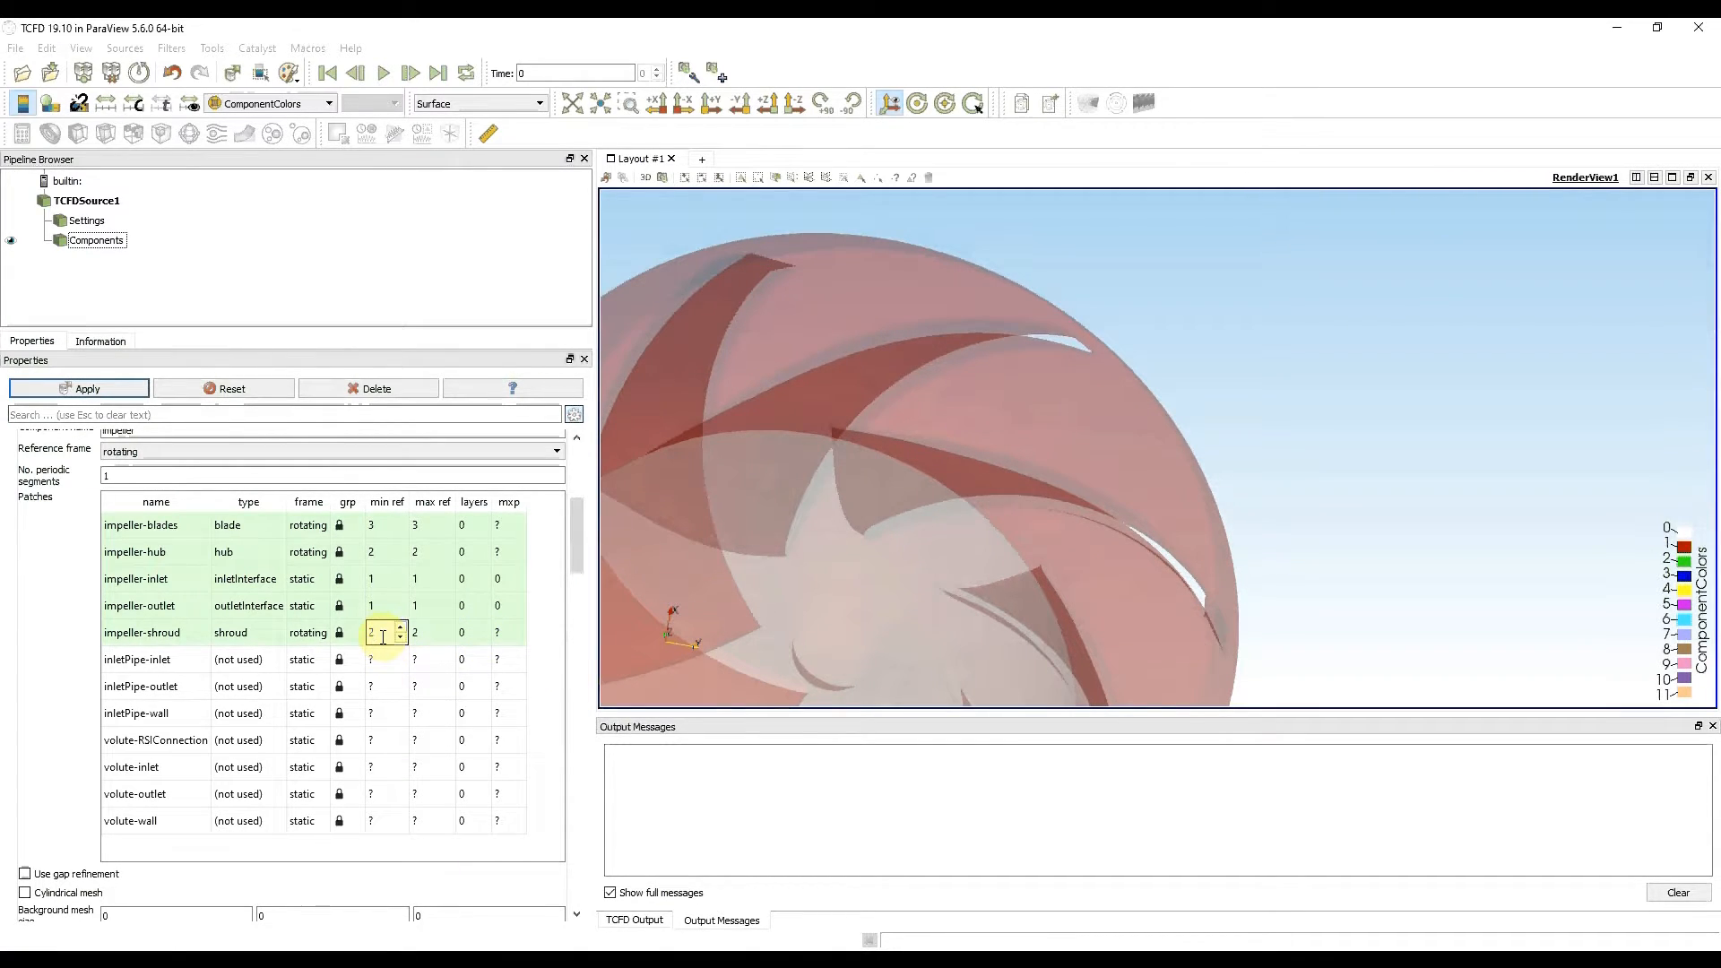
{"action": "left_click", "coordinate": [381, 607]}
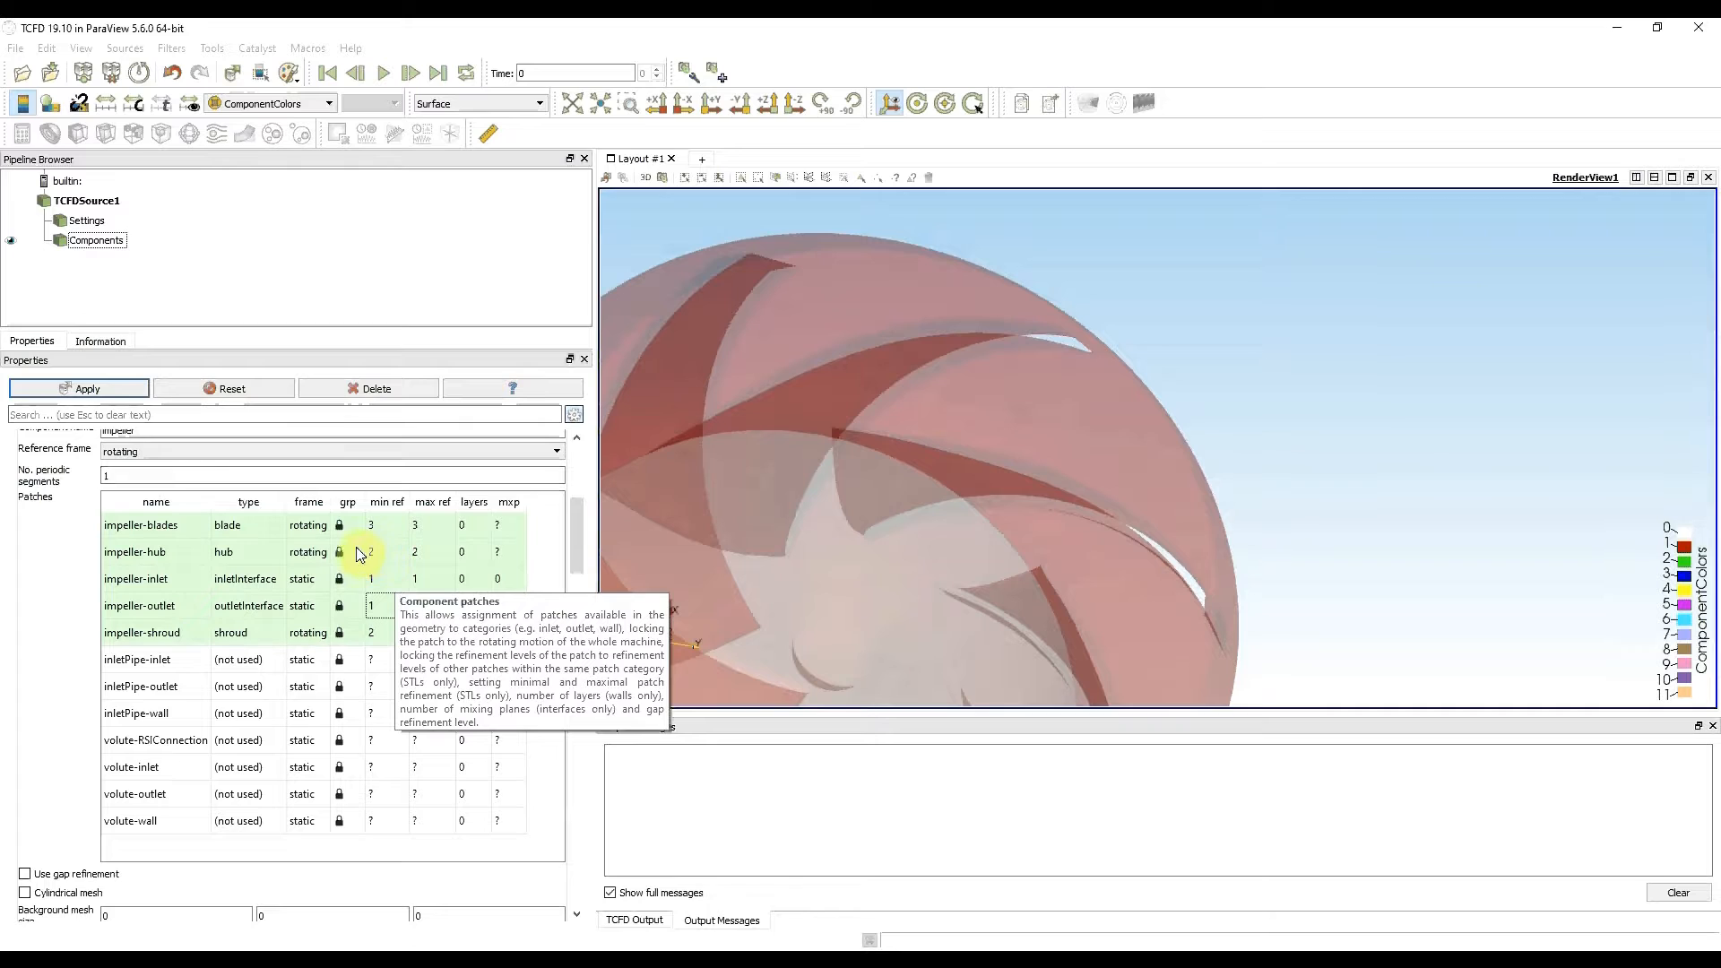
{"action": "left_click", "coordinate": [378, 633]}
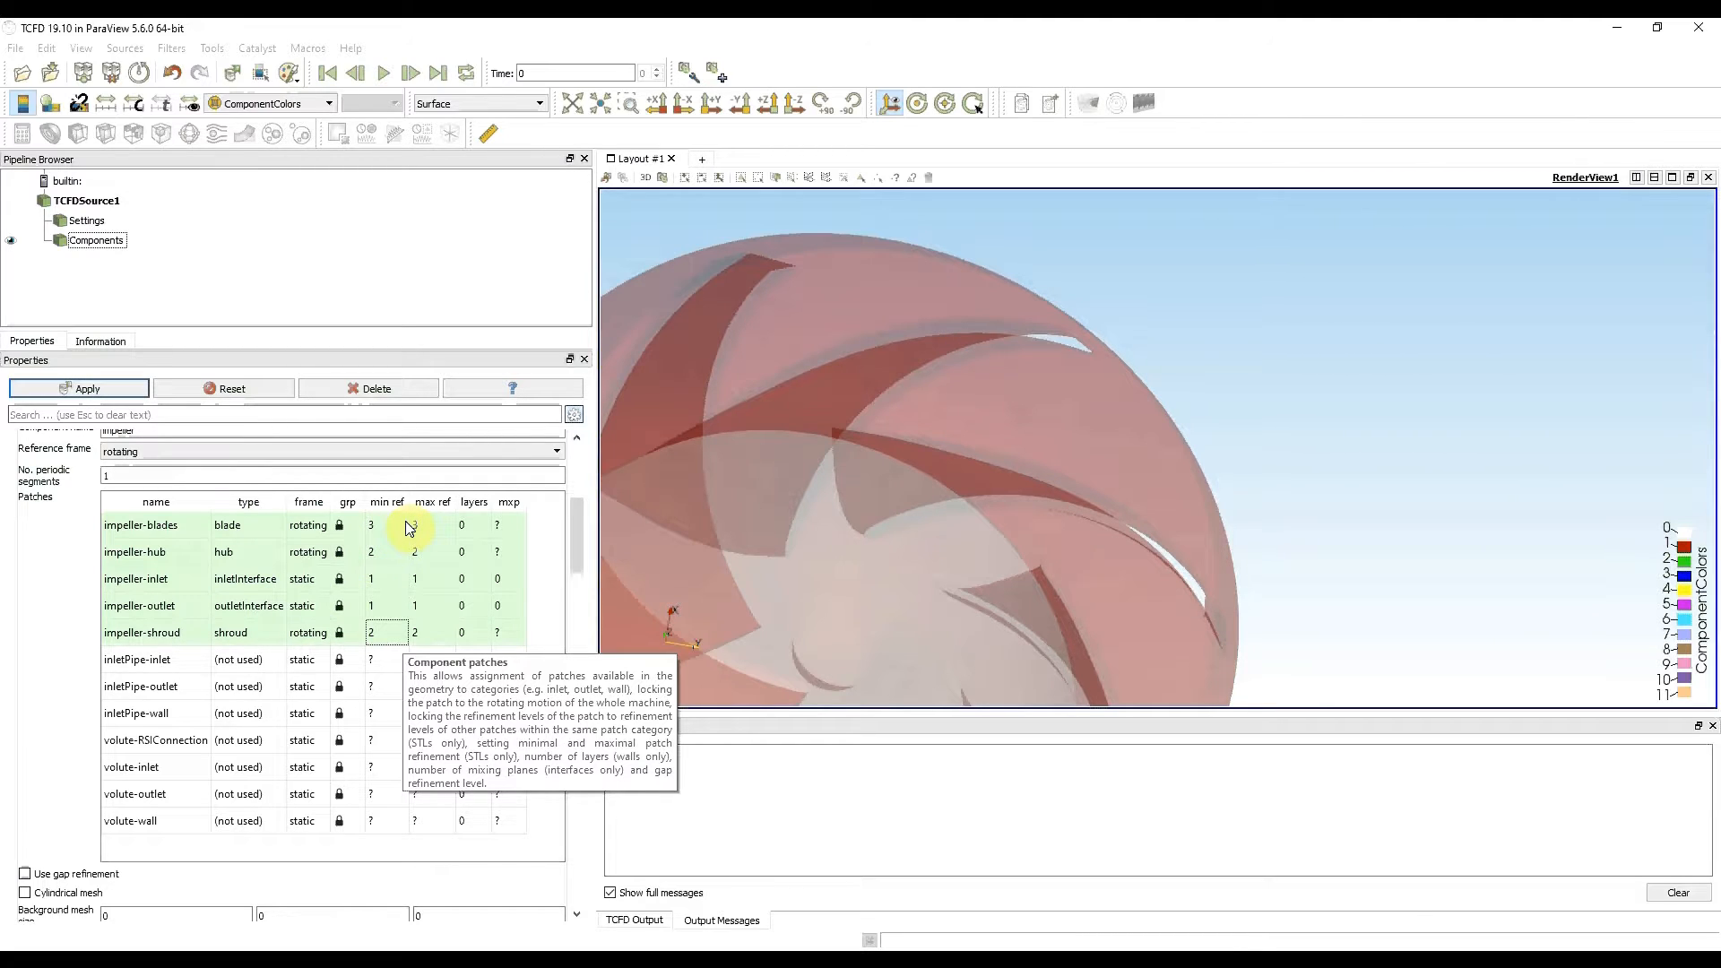
{"action": "left_click", "coordinate": [400, 528]}
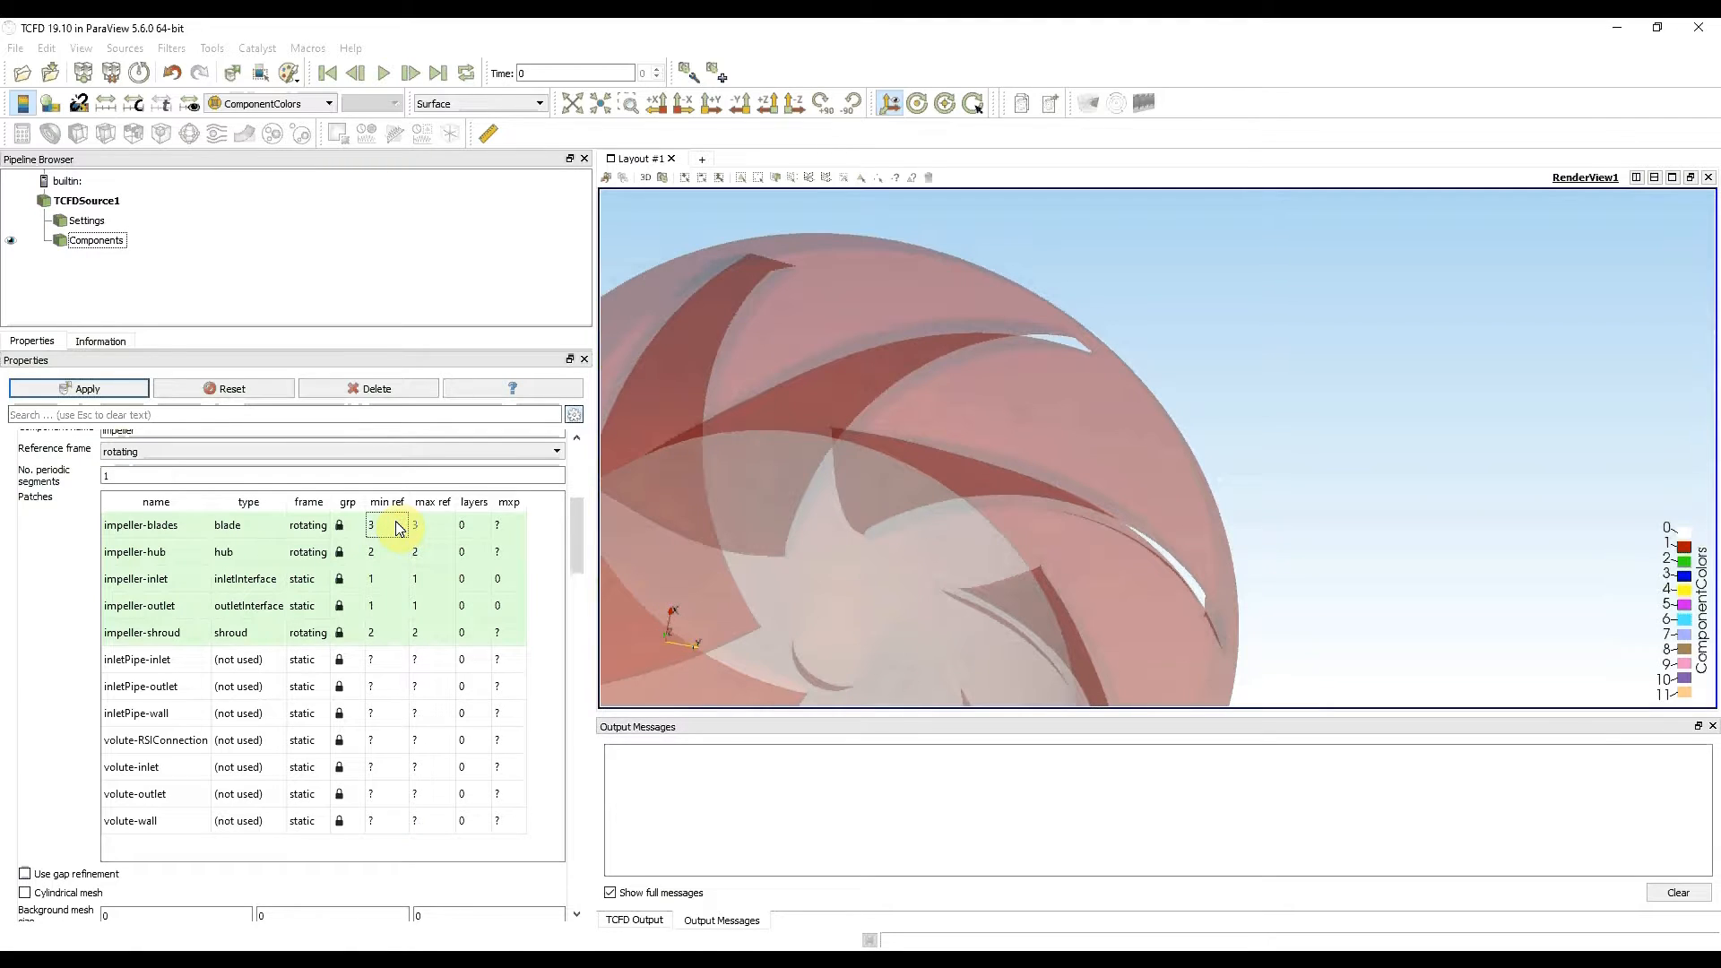
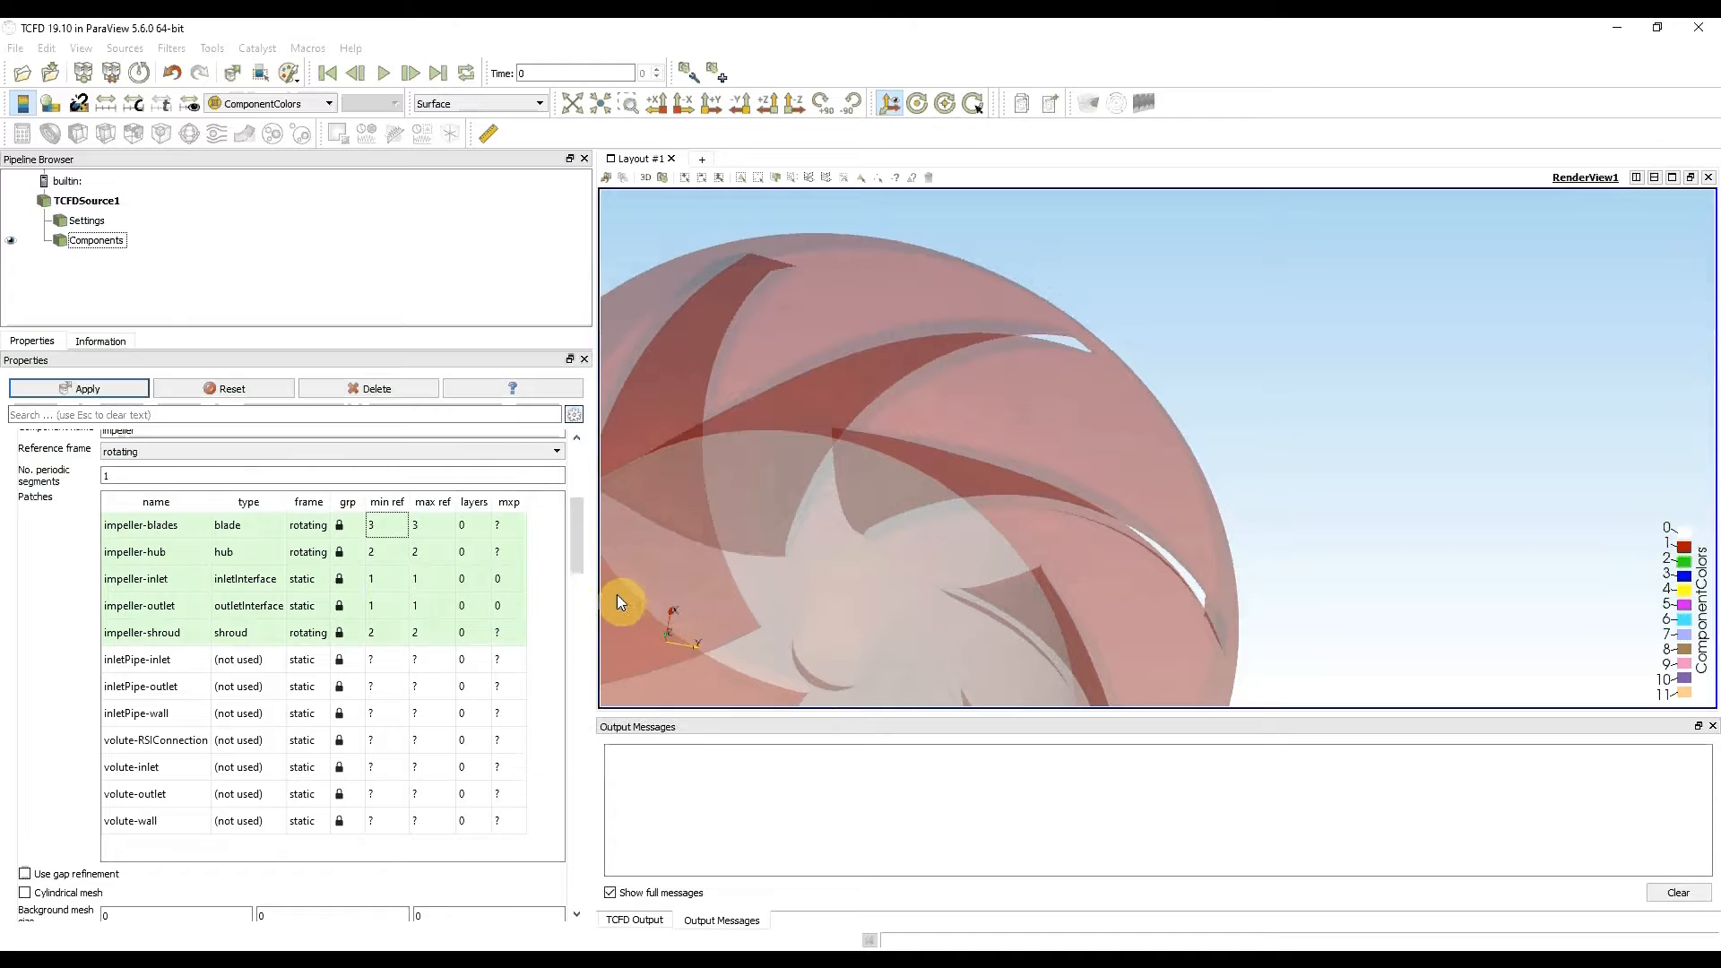
Set the number of mixing planes on the impeller-outlet patch to 5 and apply the changes
{"action": "left_click", "coordinate": [507, 605]}
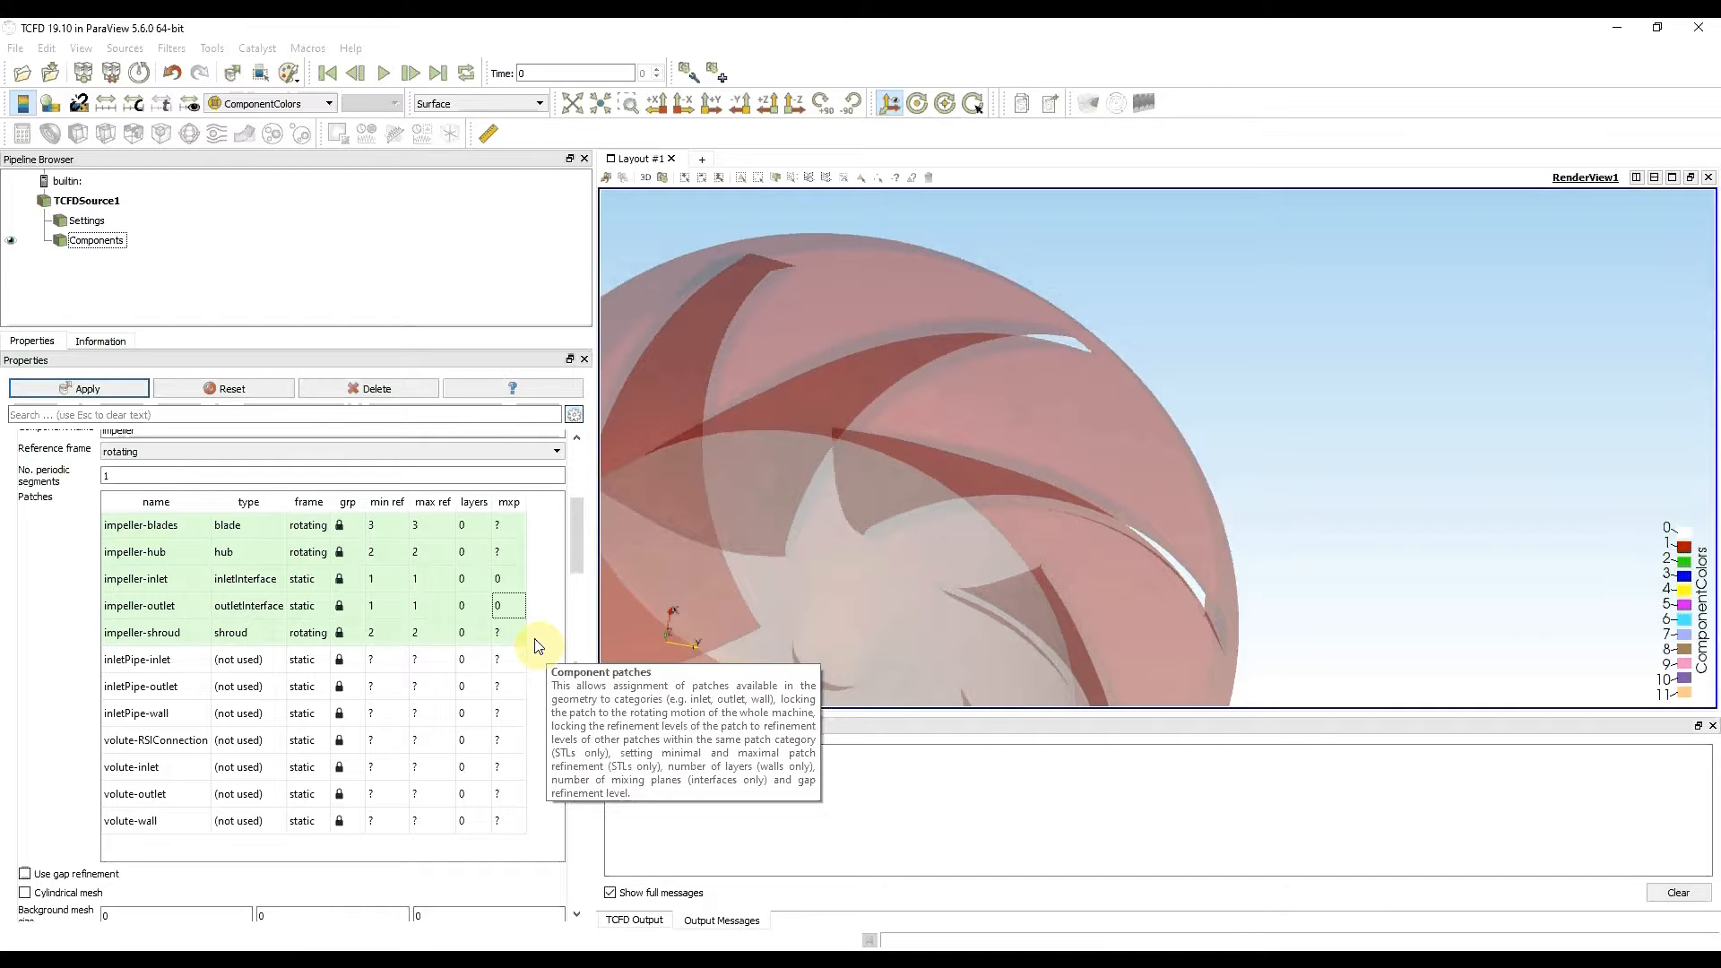
{"action": "type", "text": "5"}
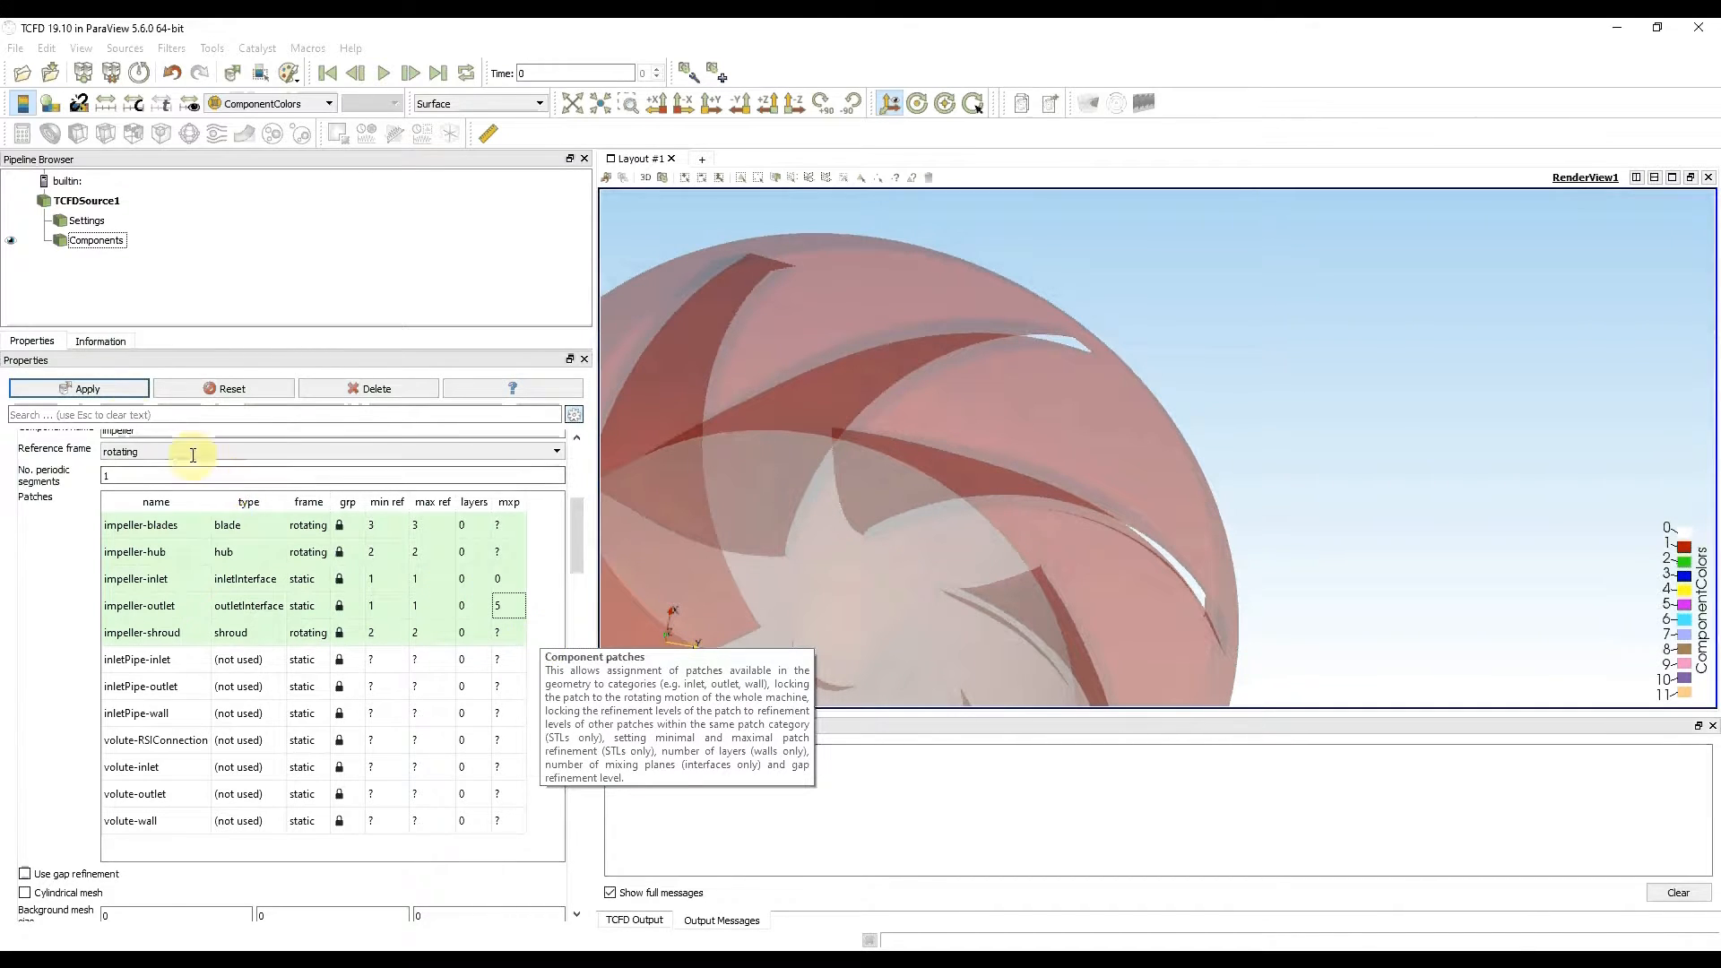
{"action": "left_click", "coordinate": [81, 392]}
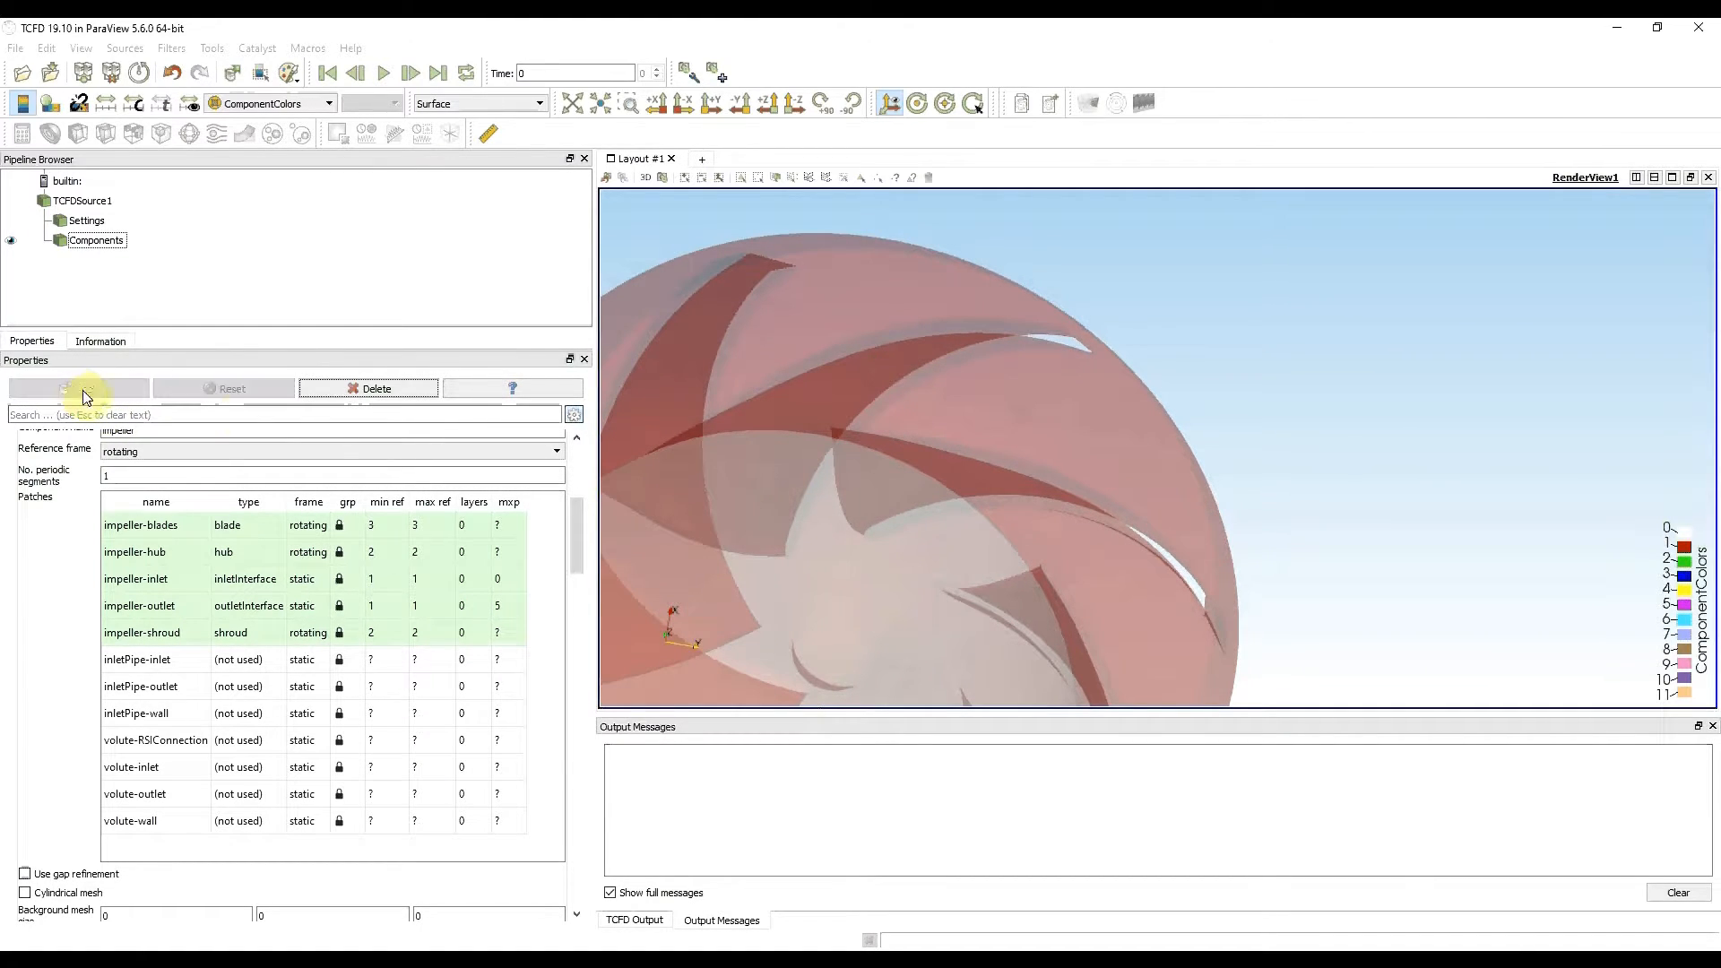
Display the impeller component's background mesh wireframe and view it around the blades
{"action": "left_click_drag", "start_coordinate": [579, 518], "coordinate": [576, 570]}
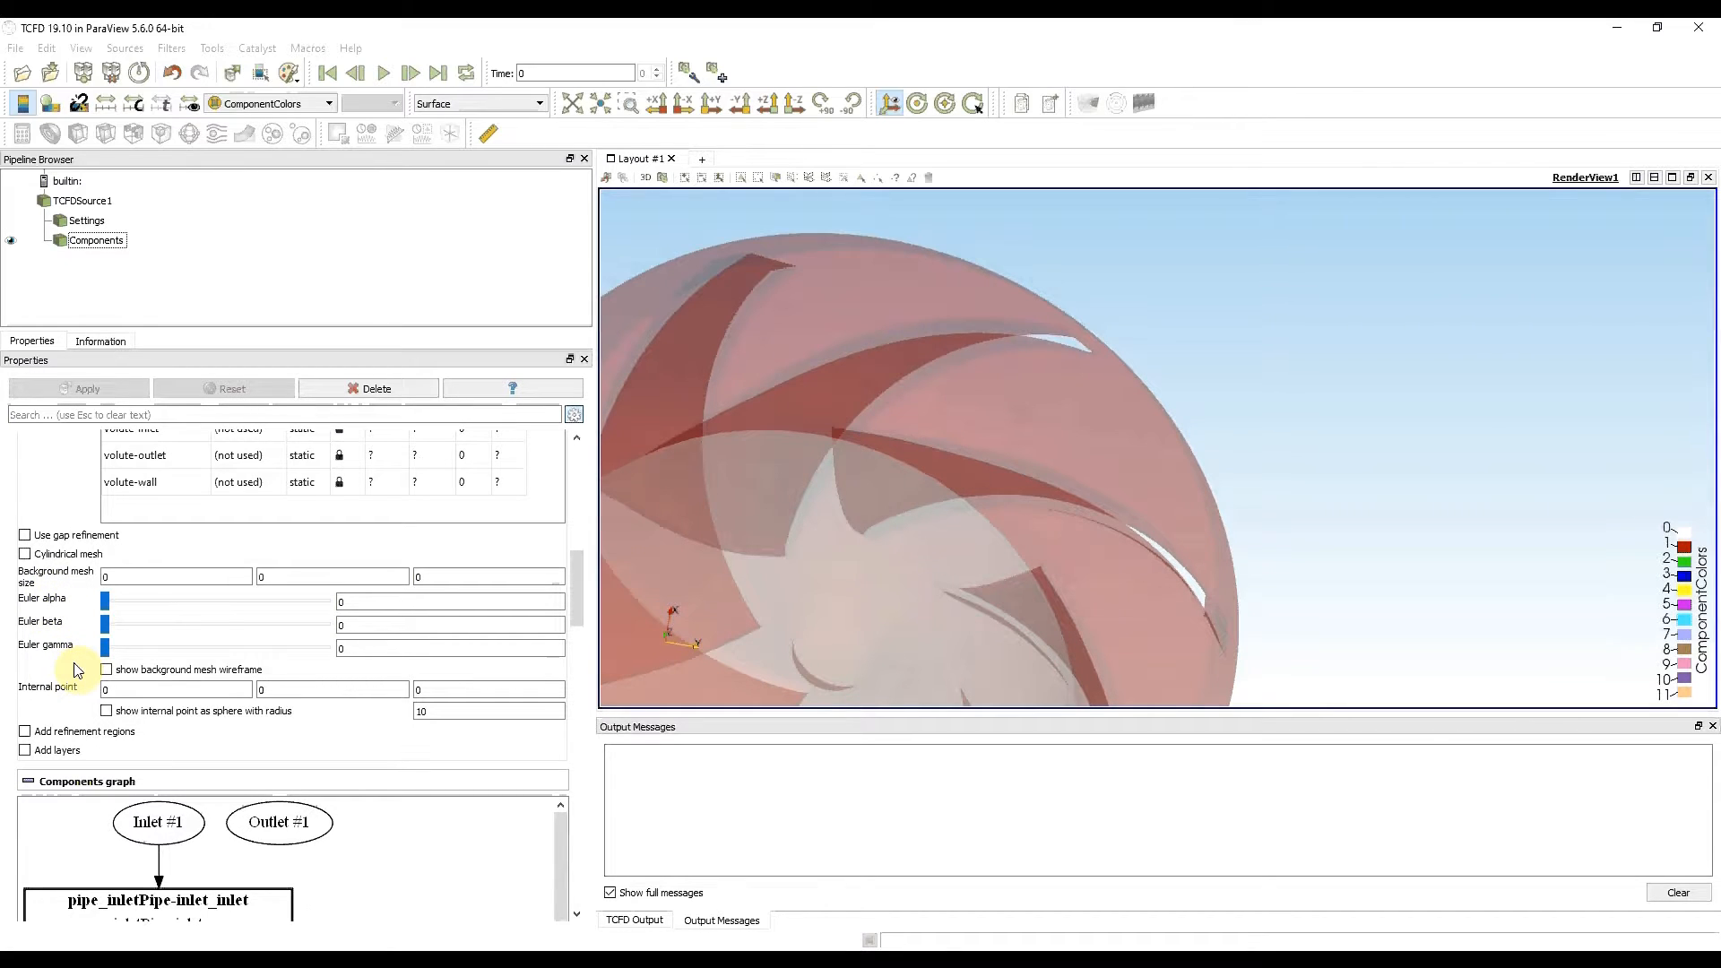
{"action": "left_click", "coordinate": [106, 670]}
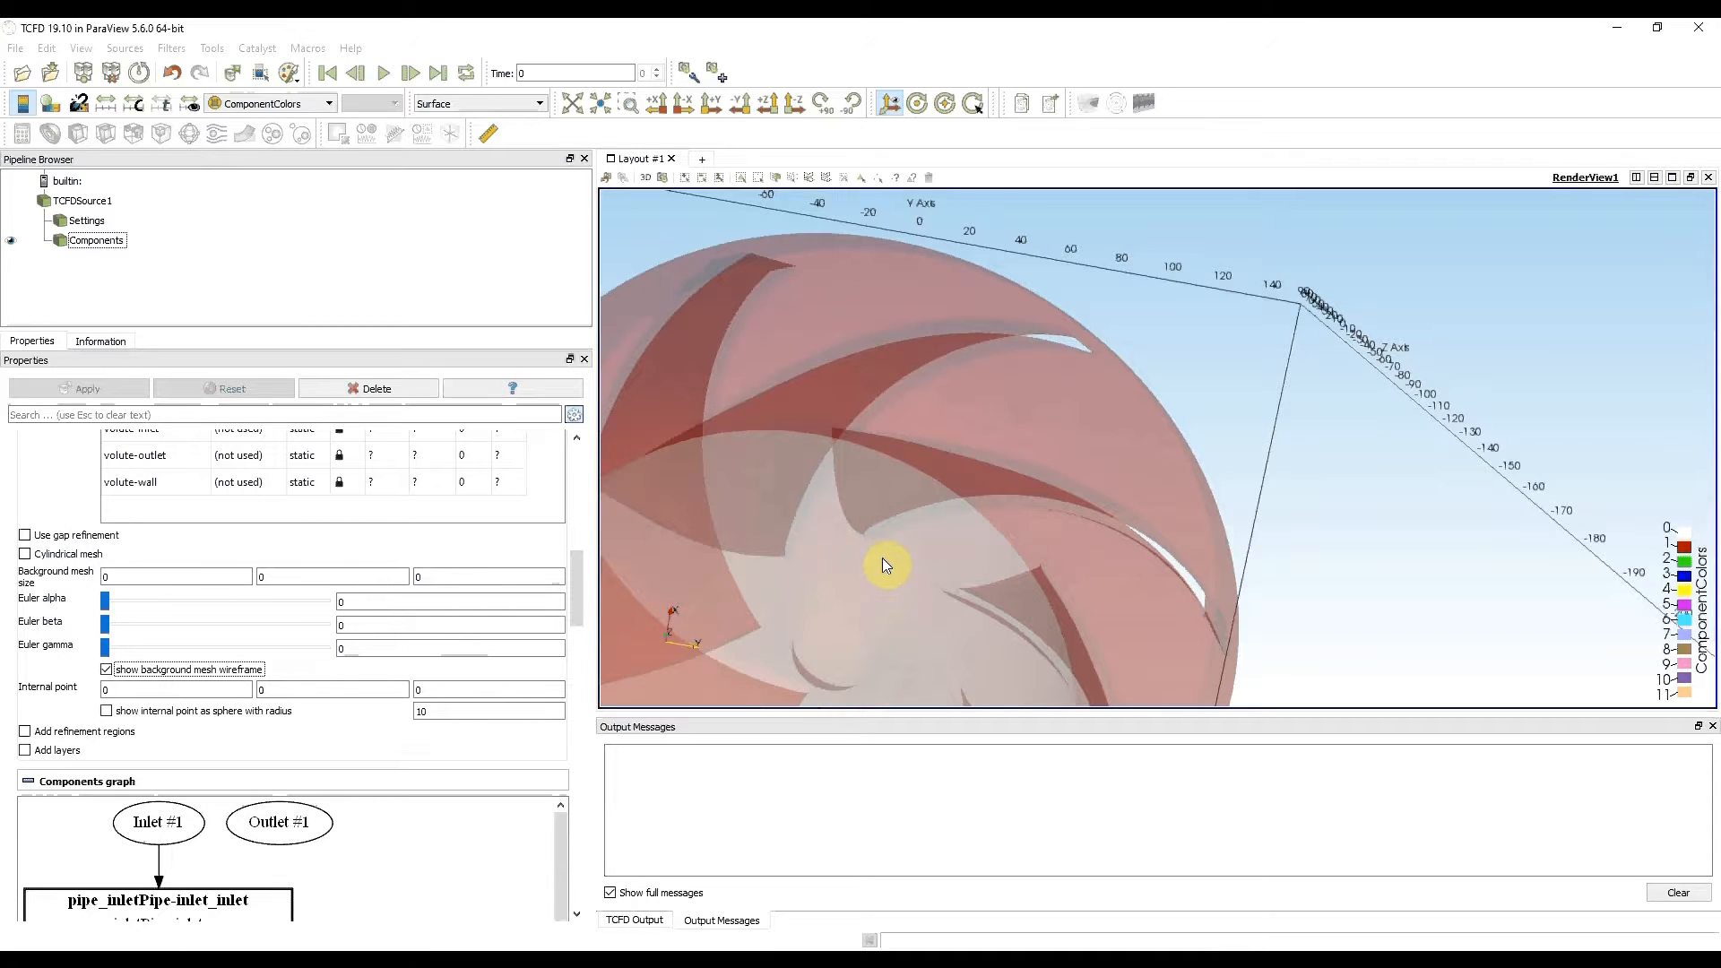
{"action": "left_click_drag", "start_coordinate": [882, 565], "coordinate": [760, 567]}
{"action": "left_click_drag", "start_coordinate": [1125, 396], "coordinate": [1030, 495]}
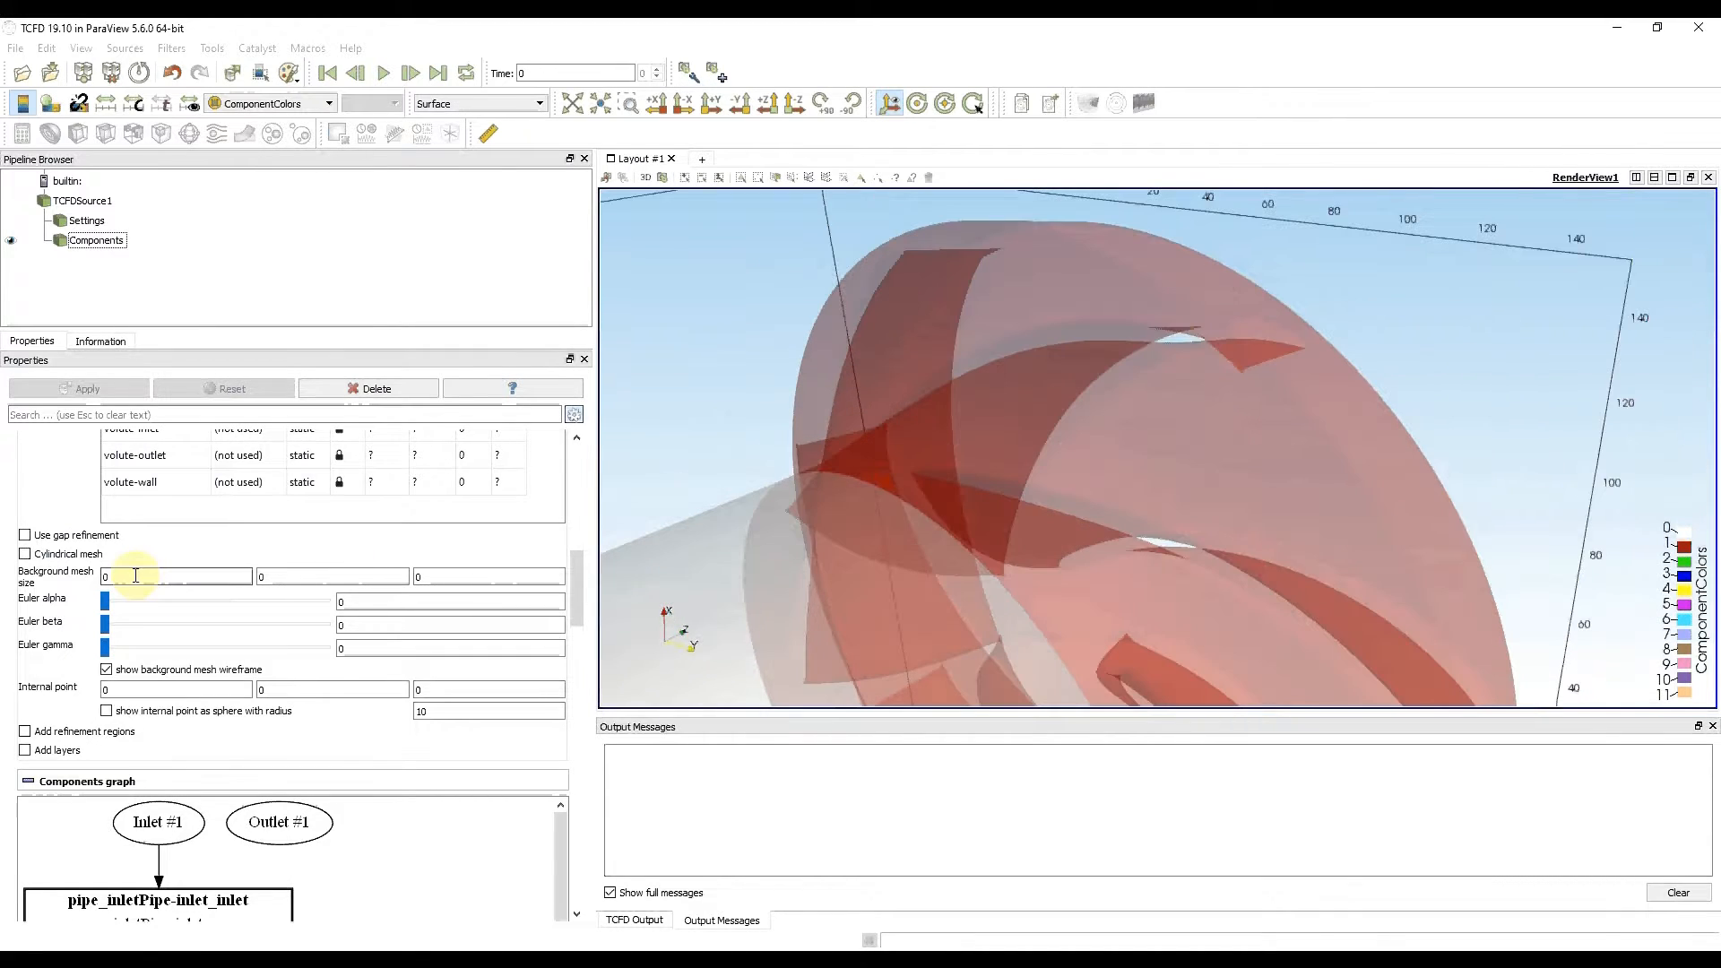
Set the impeller's background mesh size to 10 in all three directions and compare the grid with the blades
{"action": "left_click_drag", "start_coordinate": [136, 576], "coordinate": [63, 582]}
{"action": "type", "text": "10"}
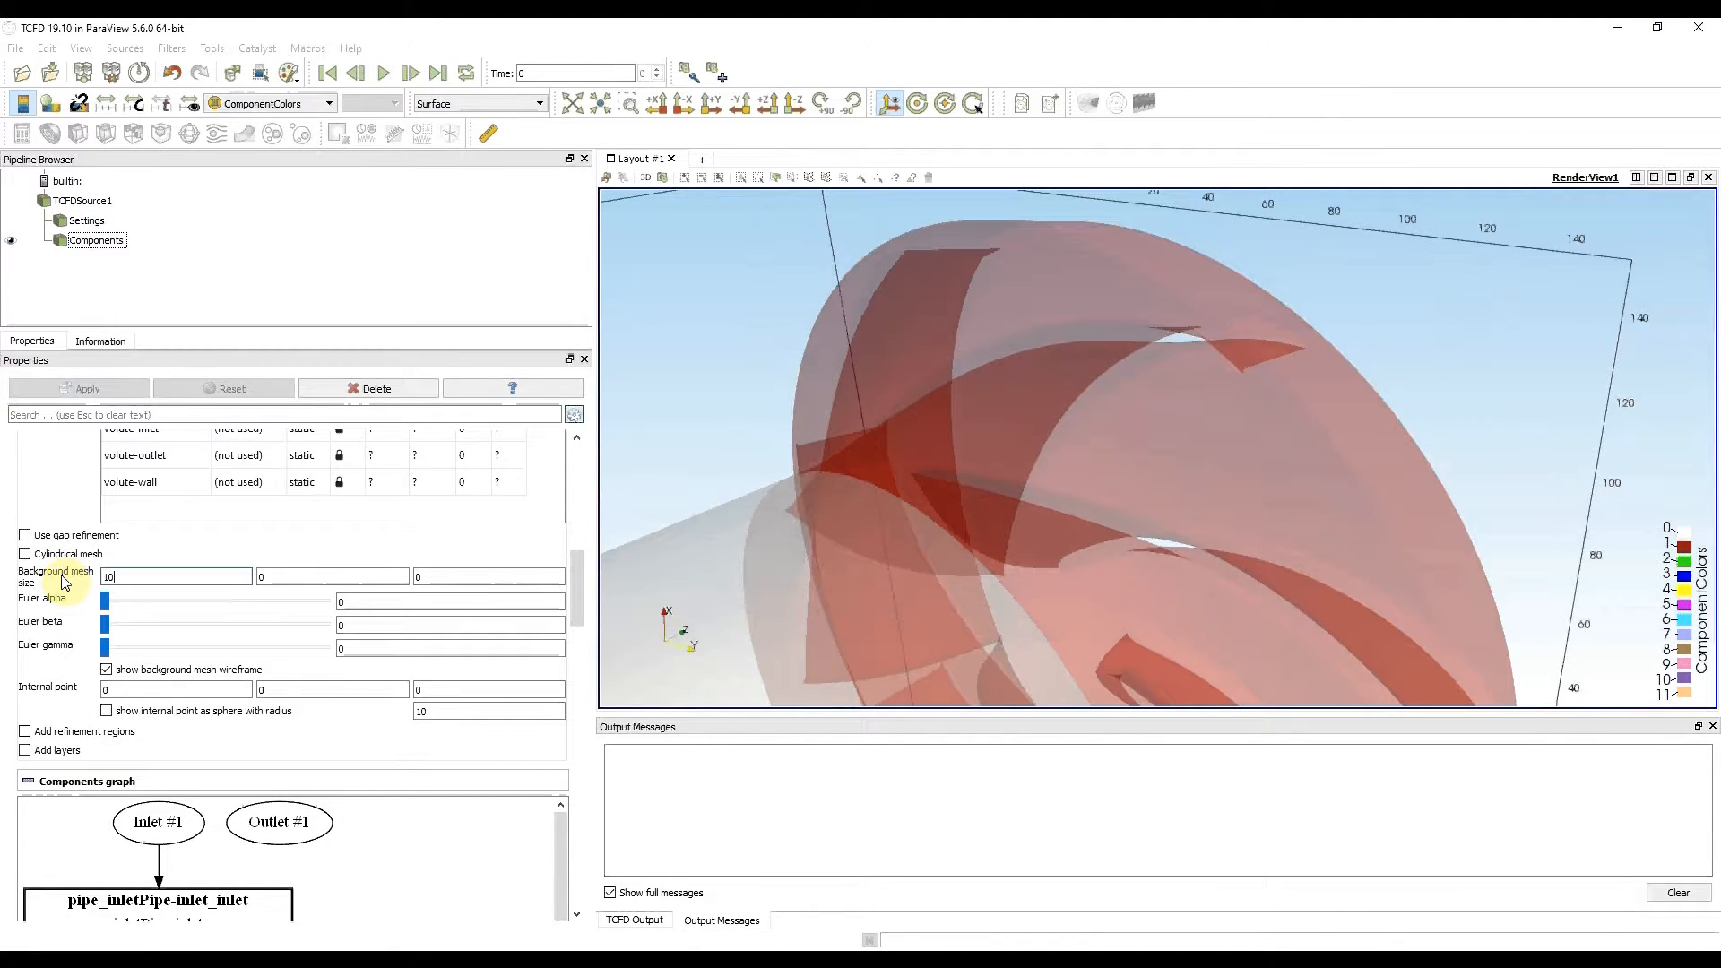
{"action": "type", "text": "10"}
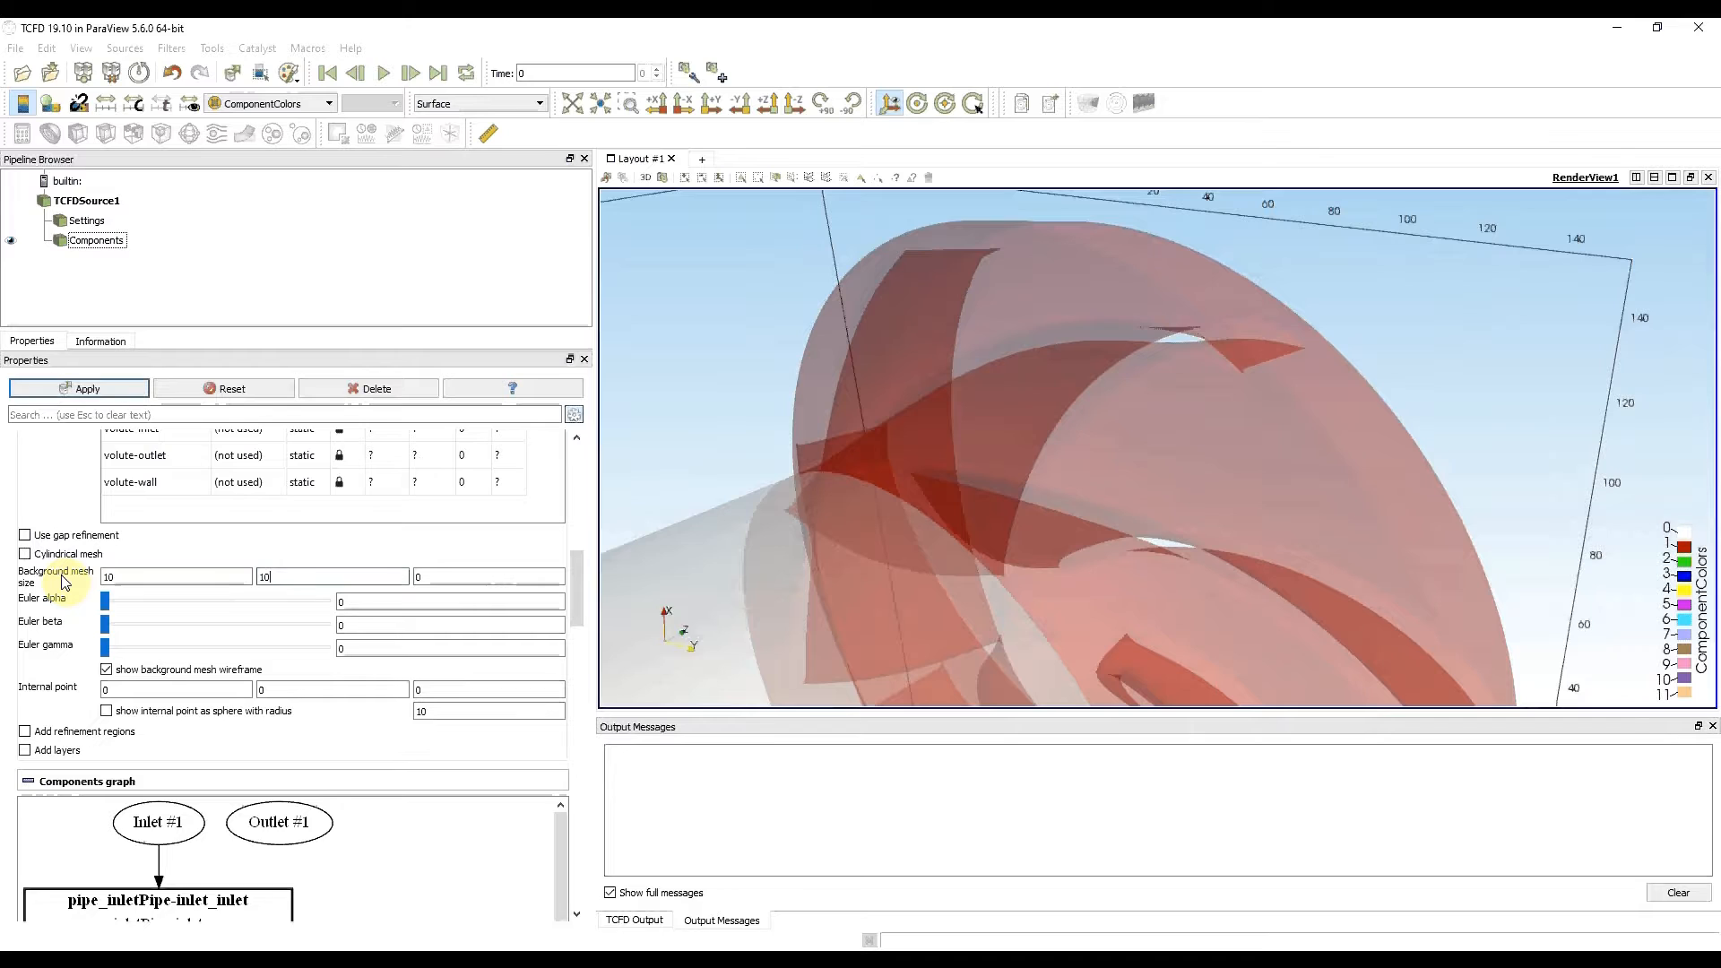
{"action": "key", "text": "Tab"}
{"action": "type", "text": "10"}
{"action": "left_click", "coordinate": [130, 553]}
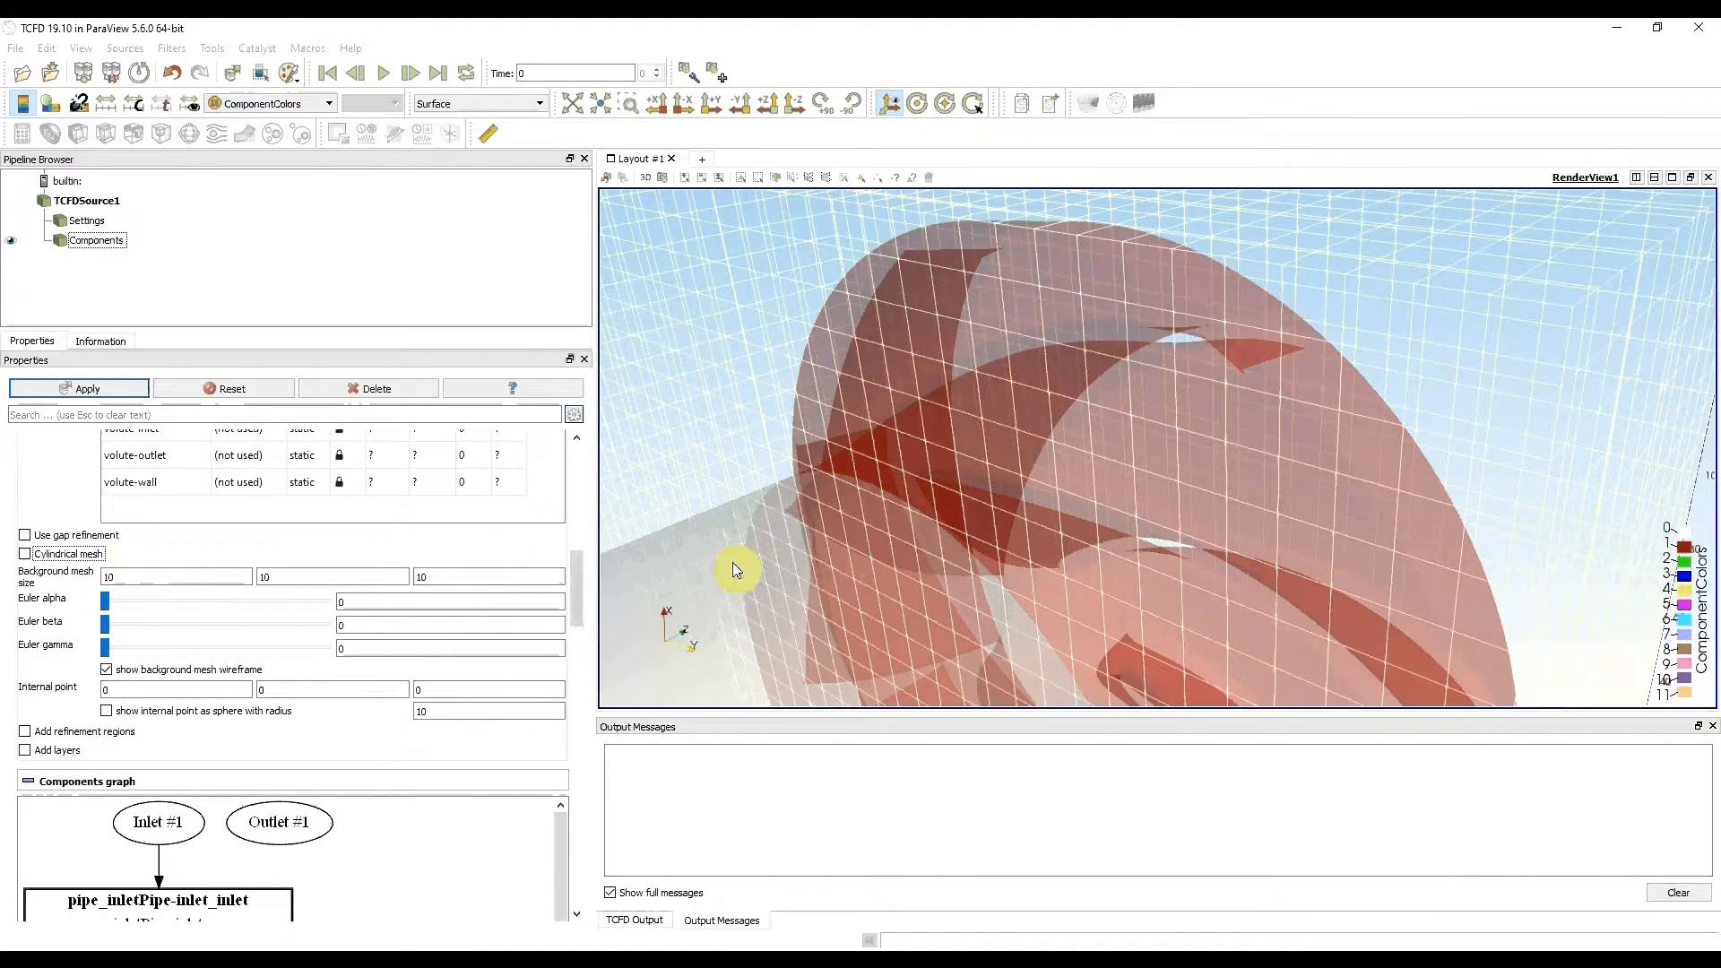
{"action": "left_click", "coordinate": [995, 507]}
{"action": "left_click_drag", "start_coordinate": [1017, 431], "coordinate": [1074, 508]}
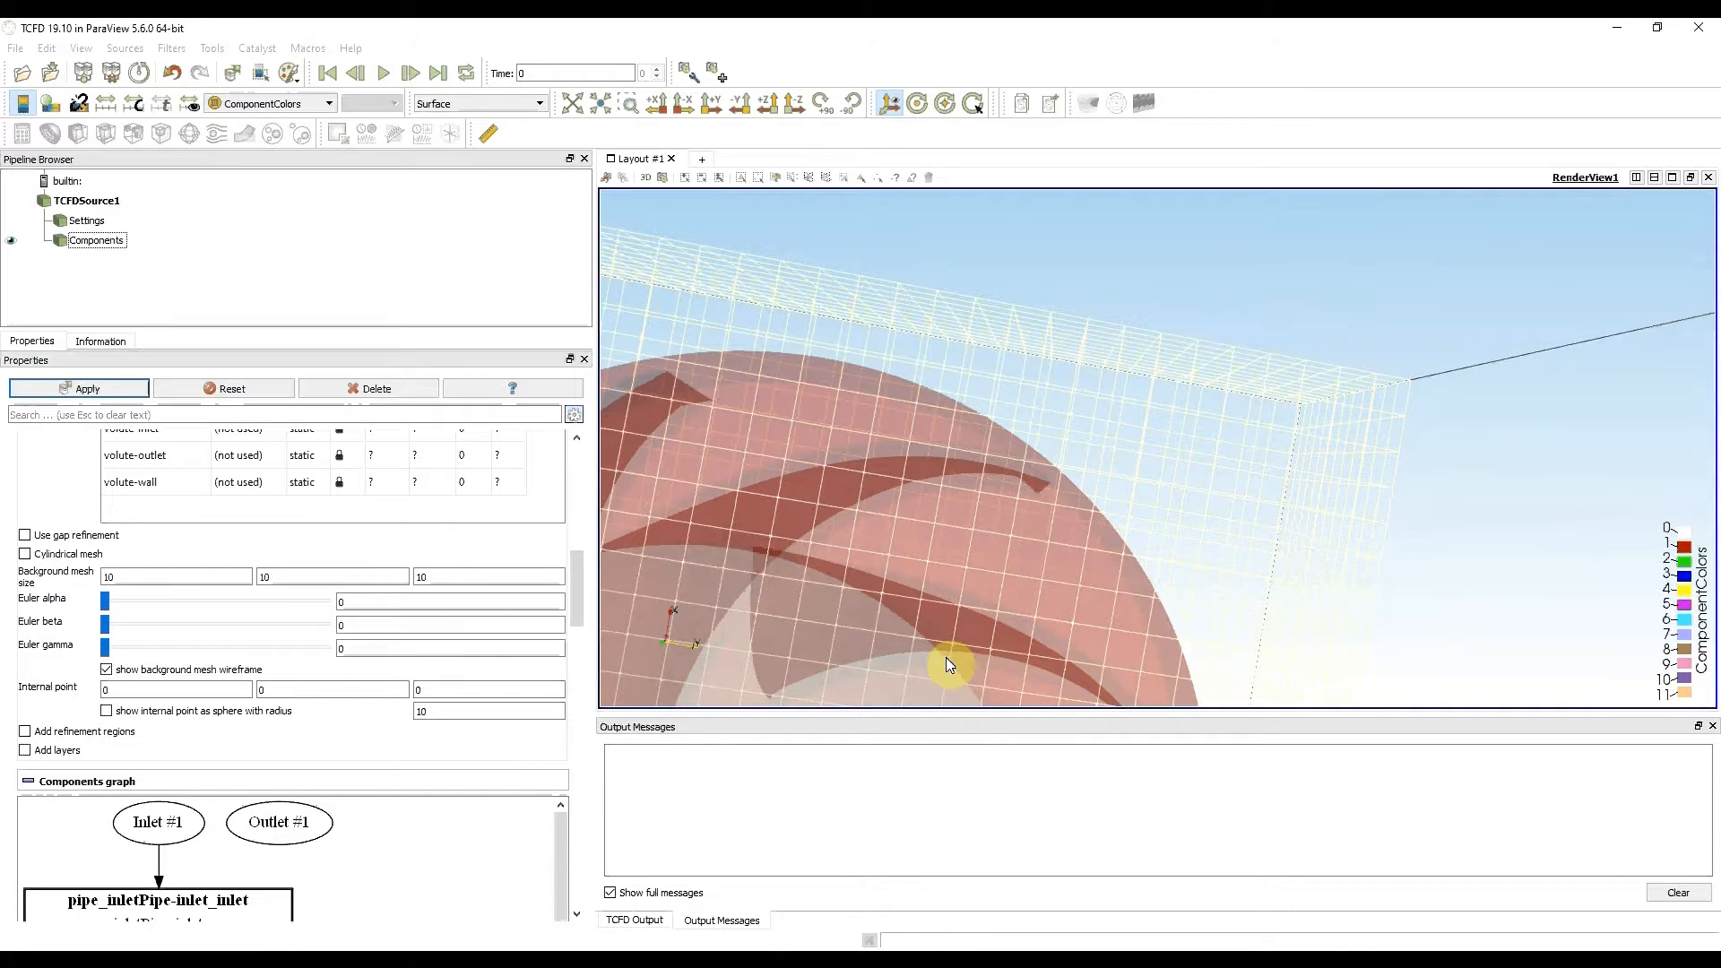
Refine the impeller's background mesh by setting its size to 6 in all three directions
{"action": "double_click", "coordinate": [160, 577]}
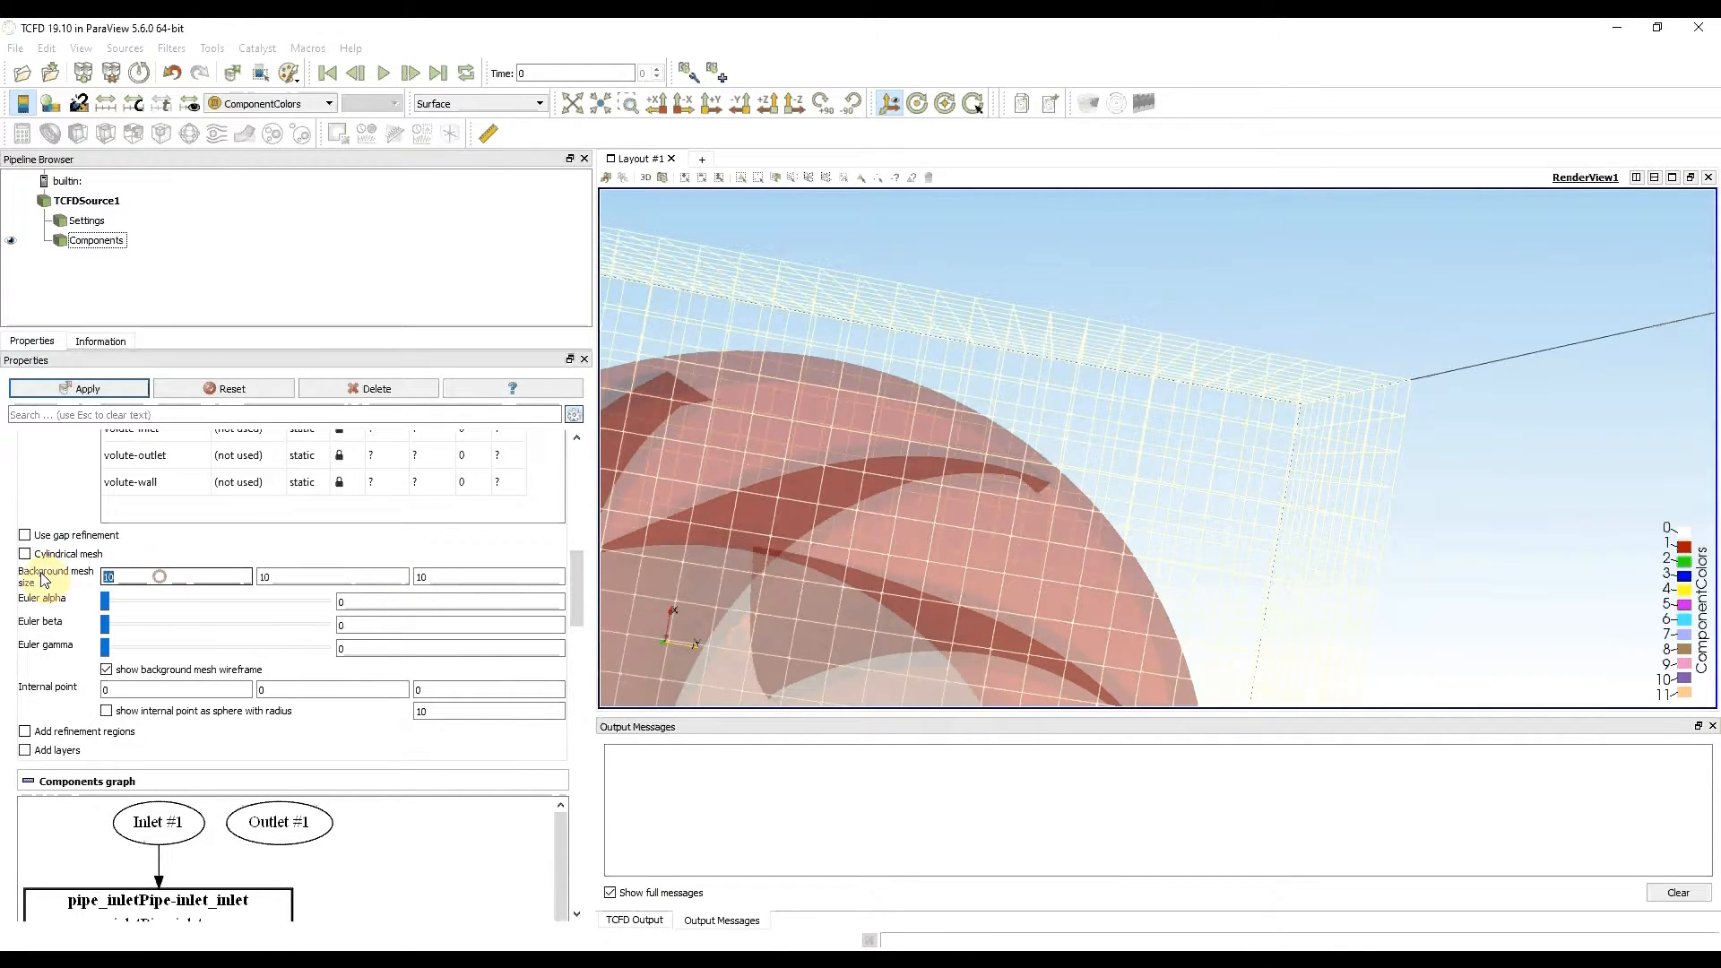
{"action": "type", "text": "6"}
{"action": "key", "text": "Tab"}
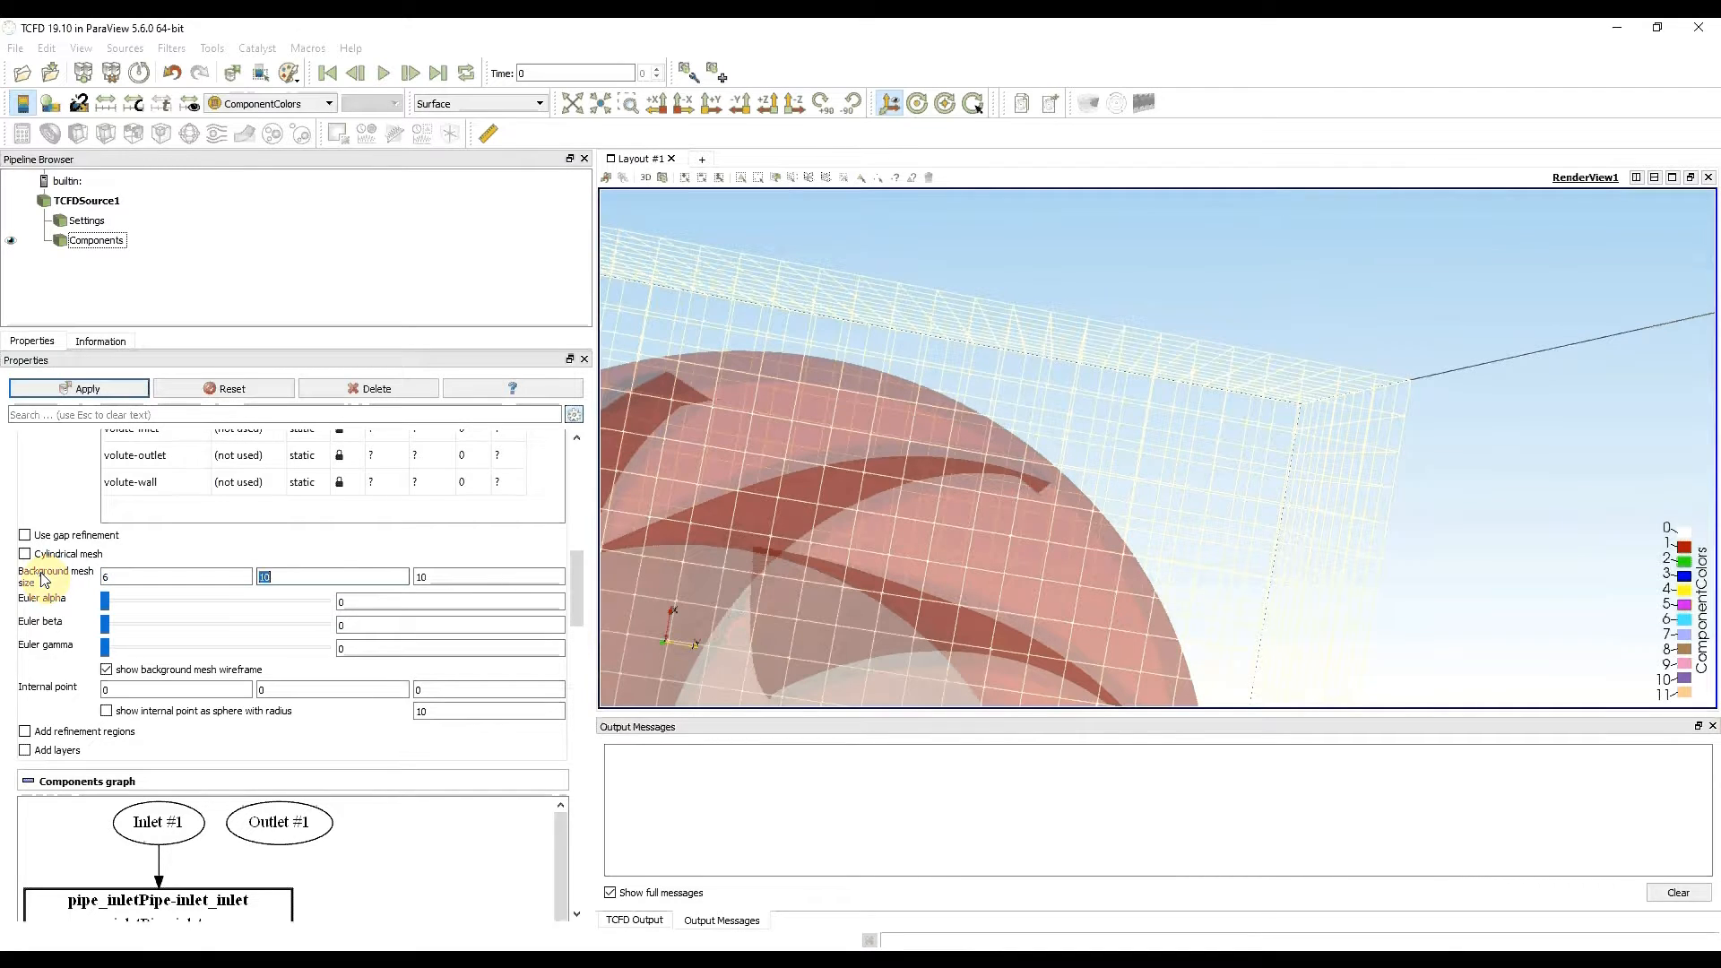
{"action": "type", "text": "6"}
{"action": "key", "text": "Tab"}
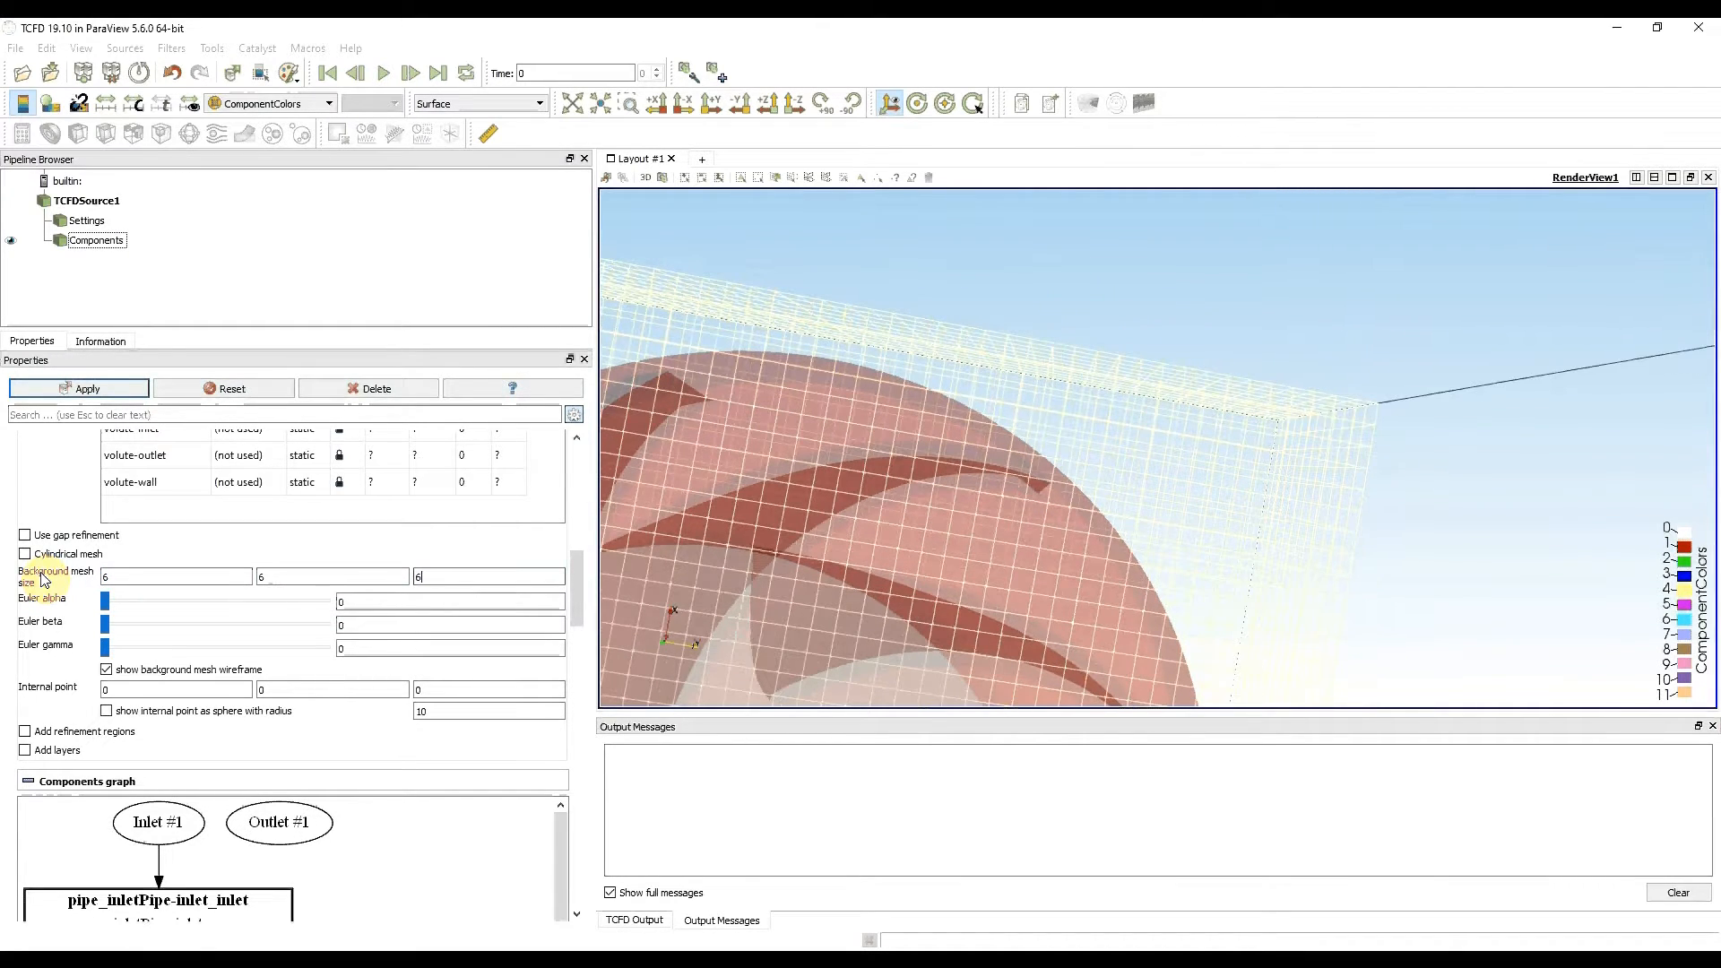
{"action": "type", "text": "6"}
{"action": "left_click", "coordinate": [265, 581]}
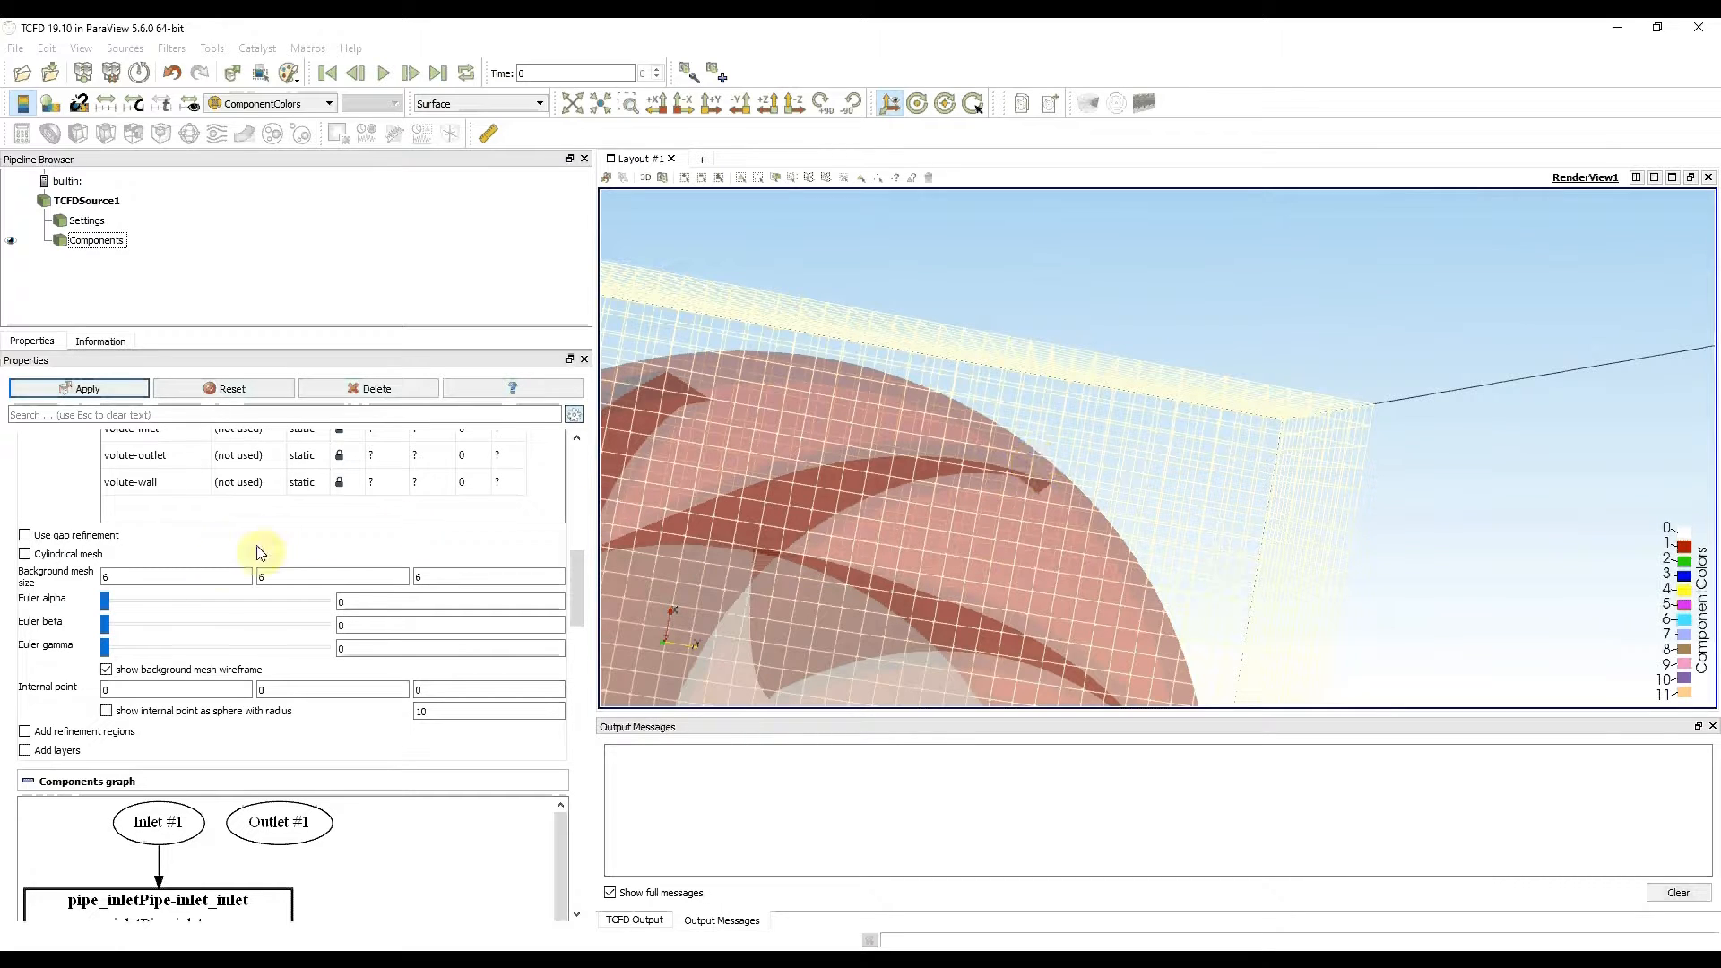
Set the impeller's background mesh size to 4 in all three directions and check the grid against the blades
{"action": "double_click", "coordinate": [112, 577]}
{"action": "type", "text": "4"}
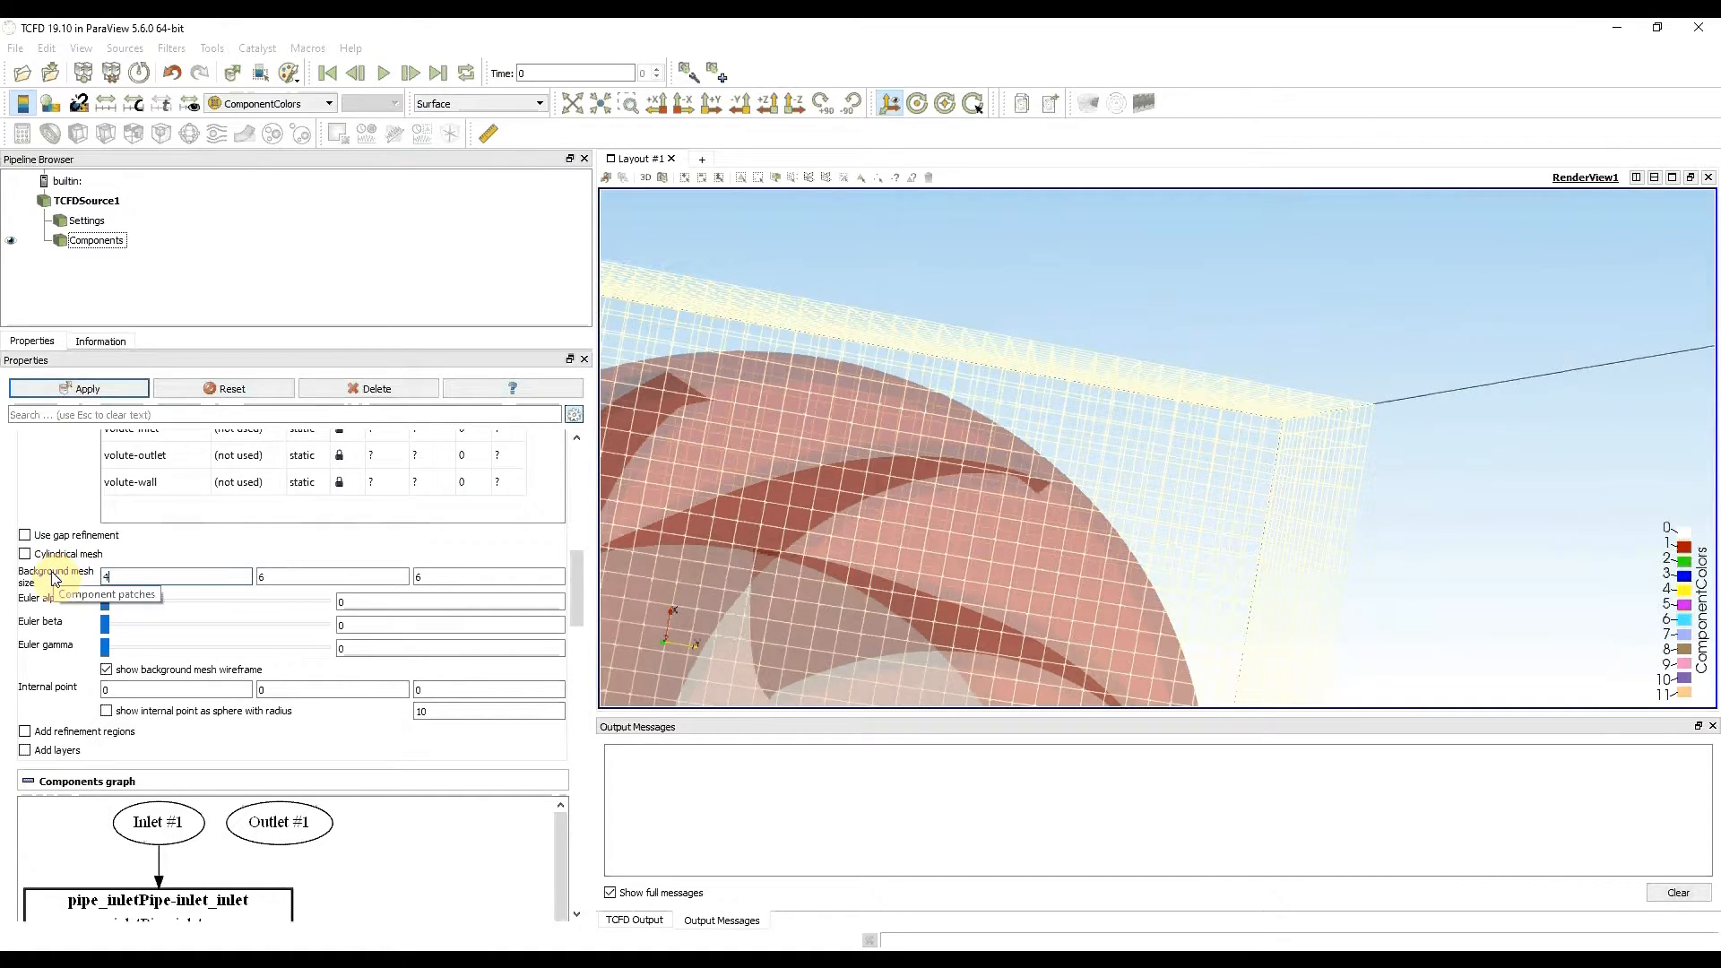
{"action": "key", "text": "Tab"}
{"action": "type", "text": "4"}
{"action": "key", "text": "Tab"}
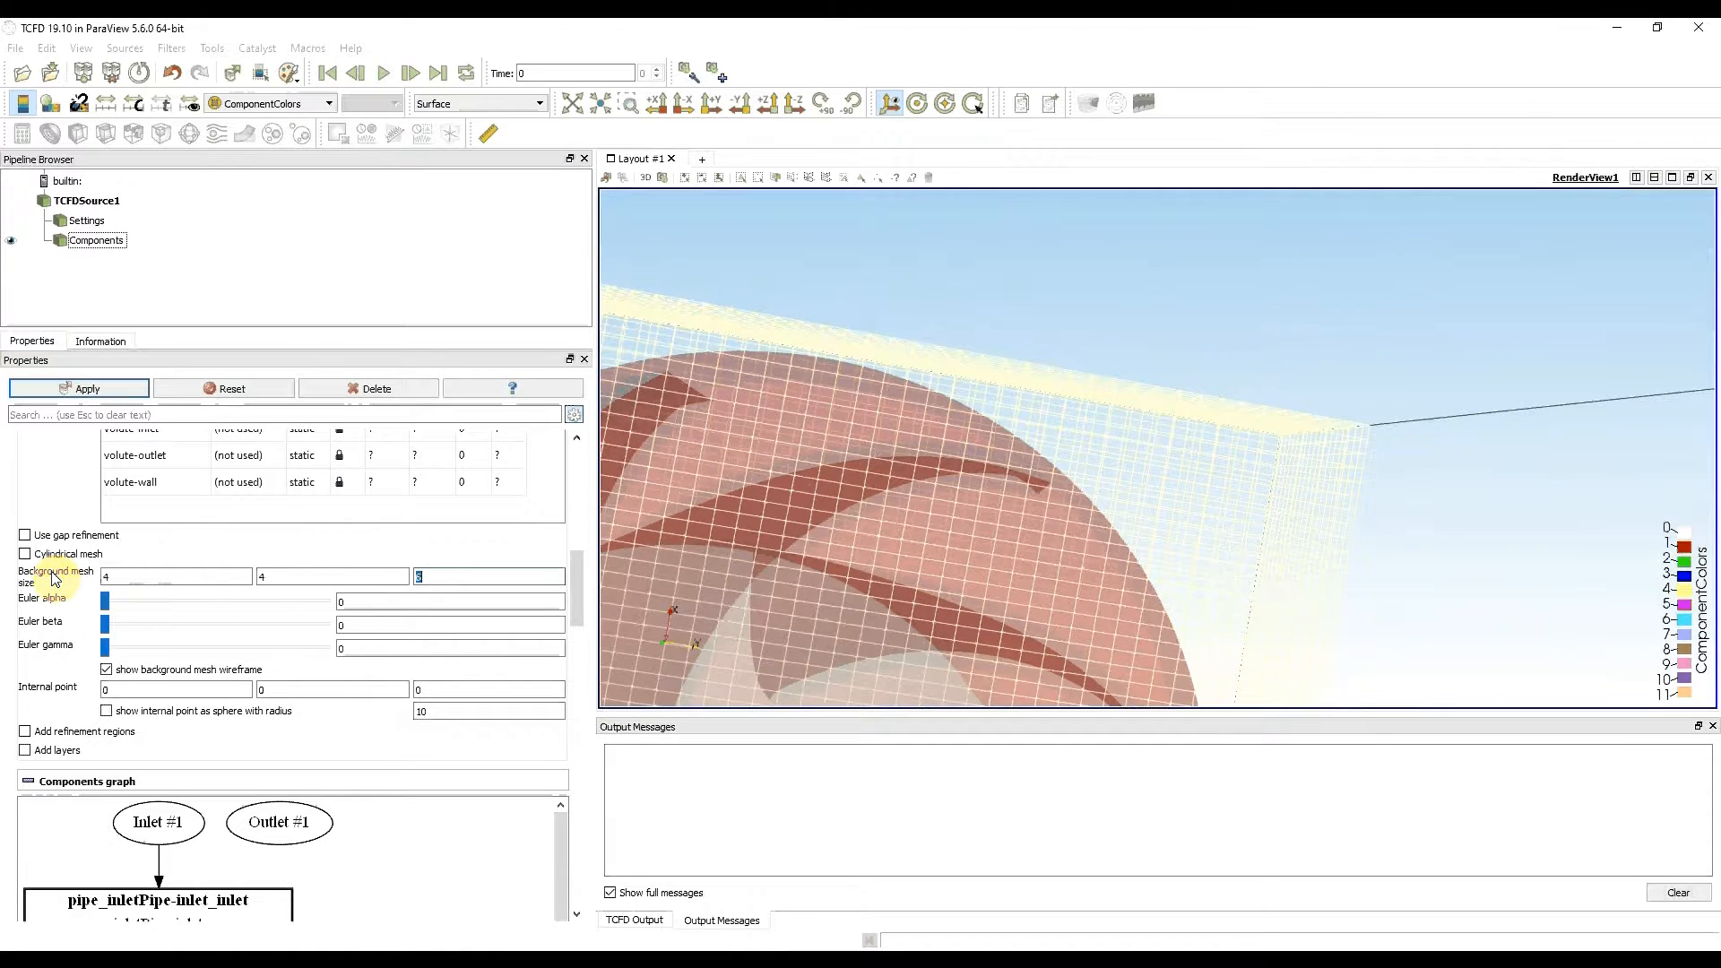
{"action": "type", "text": "4"}
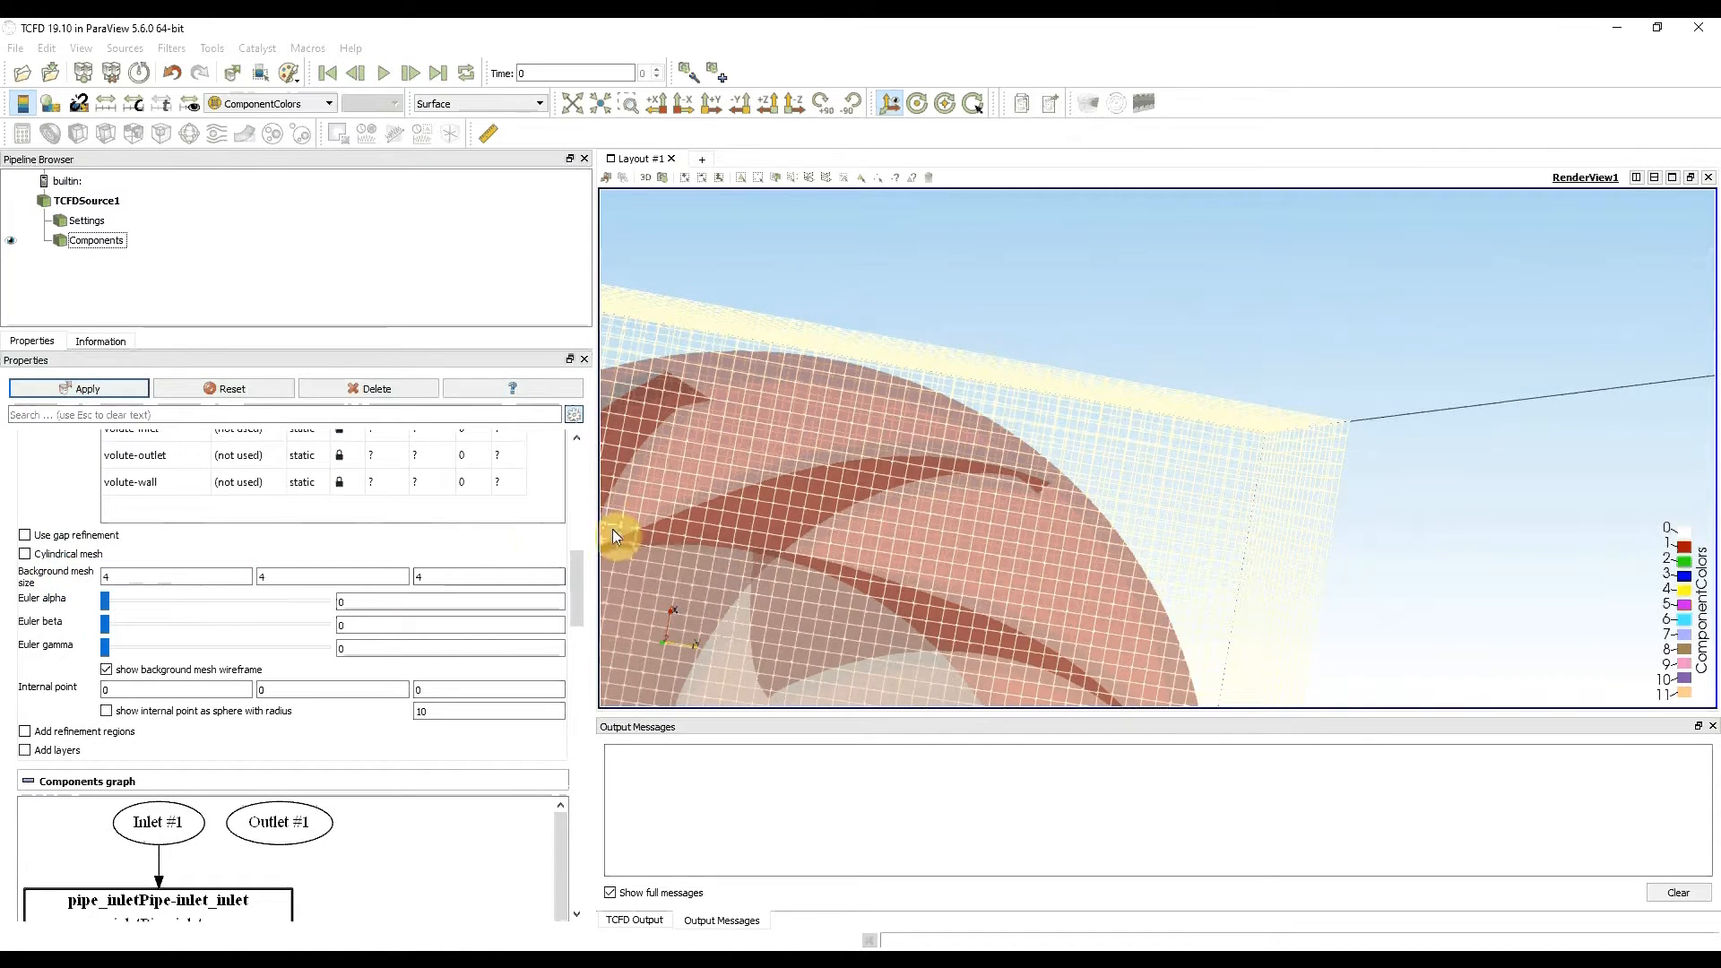
{"action": "left_click", "coordinate": [349, 576]}
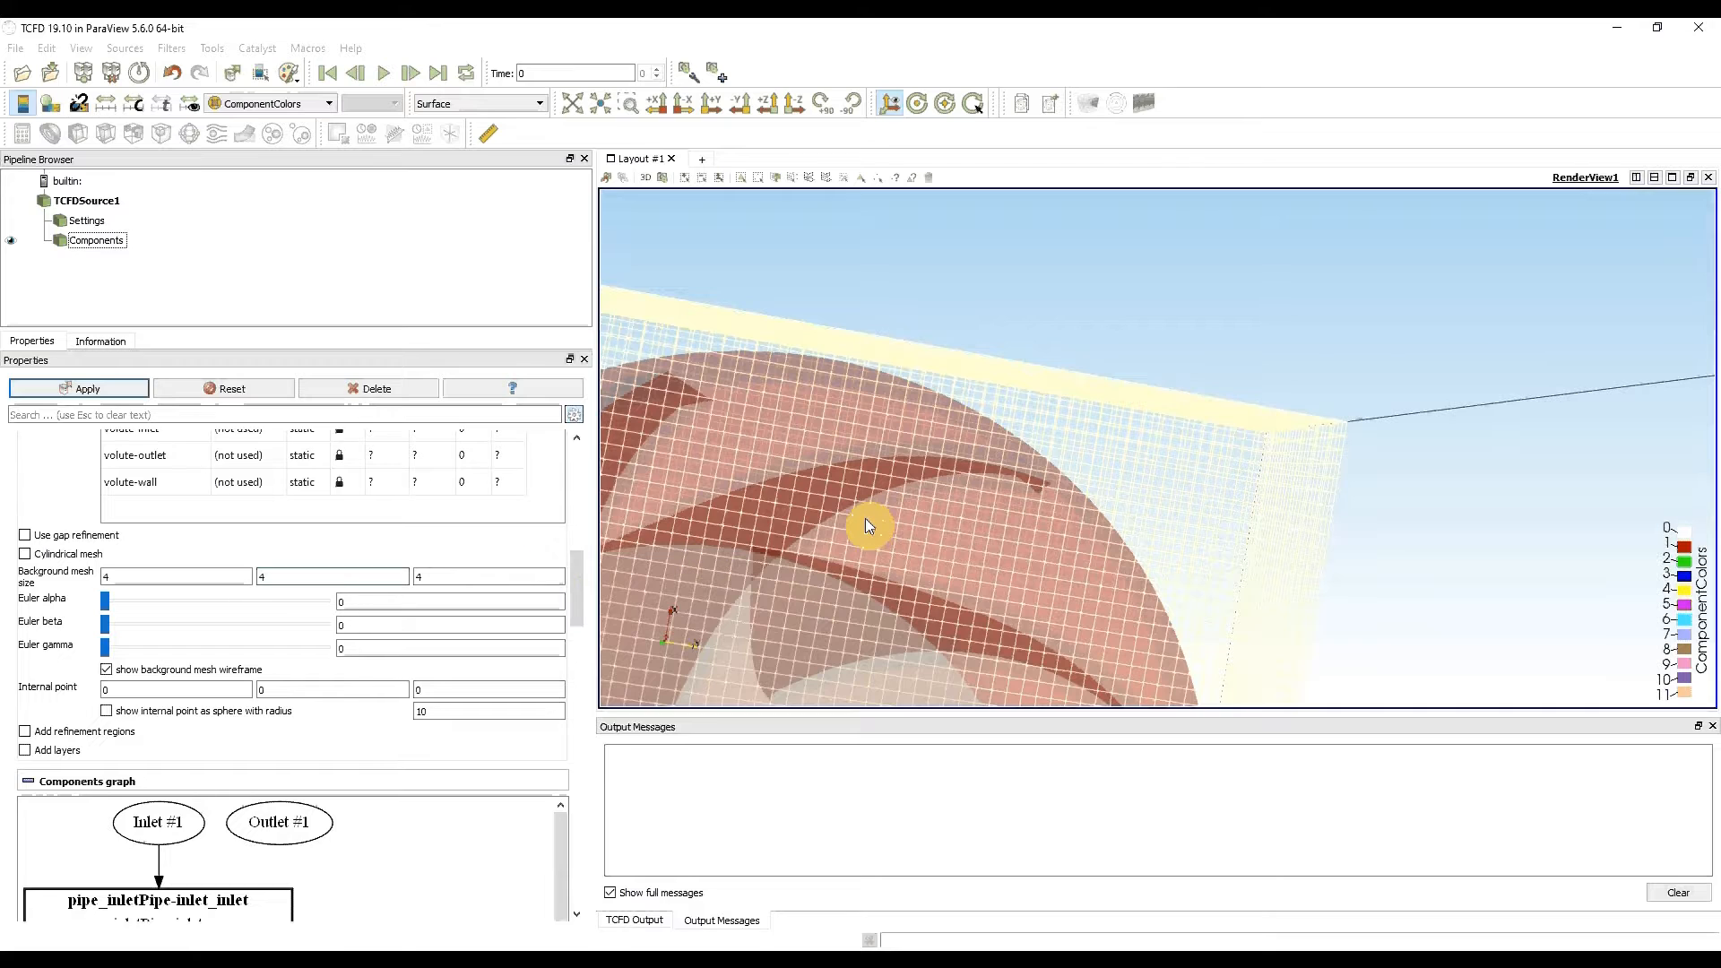
{"action": "left_click", "coordinate": [875, 590]}
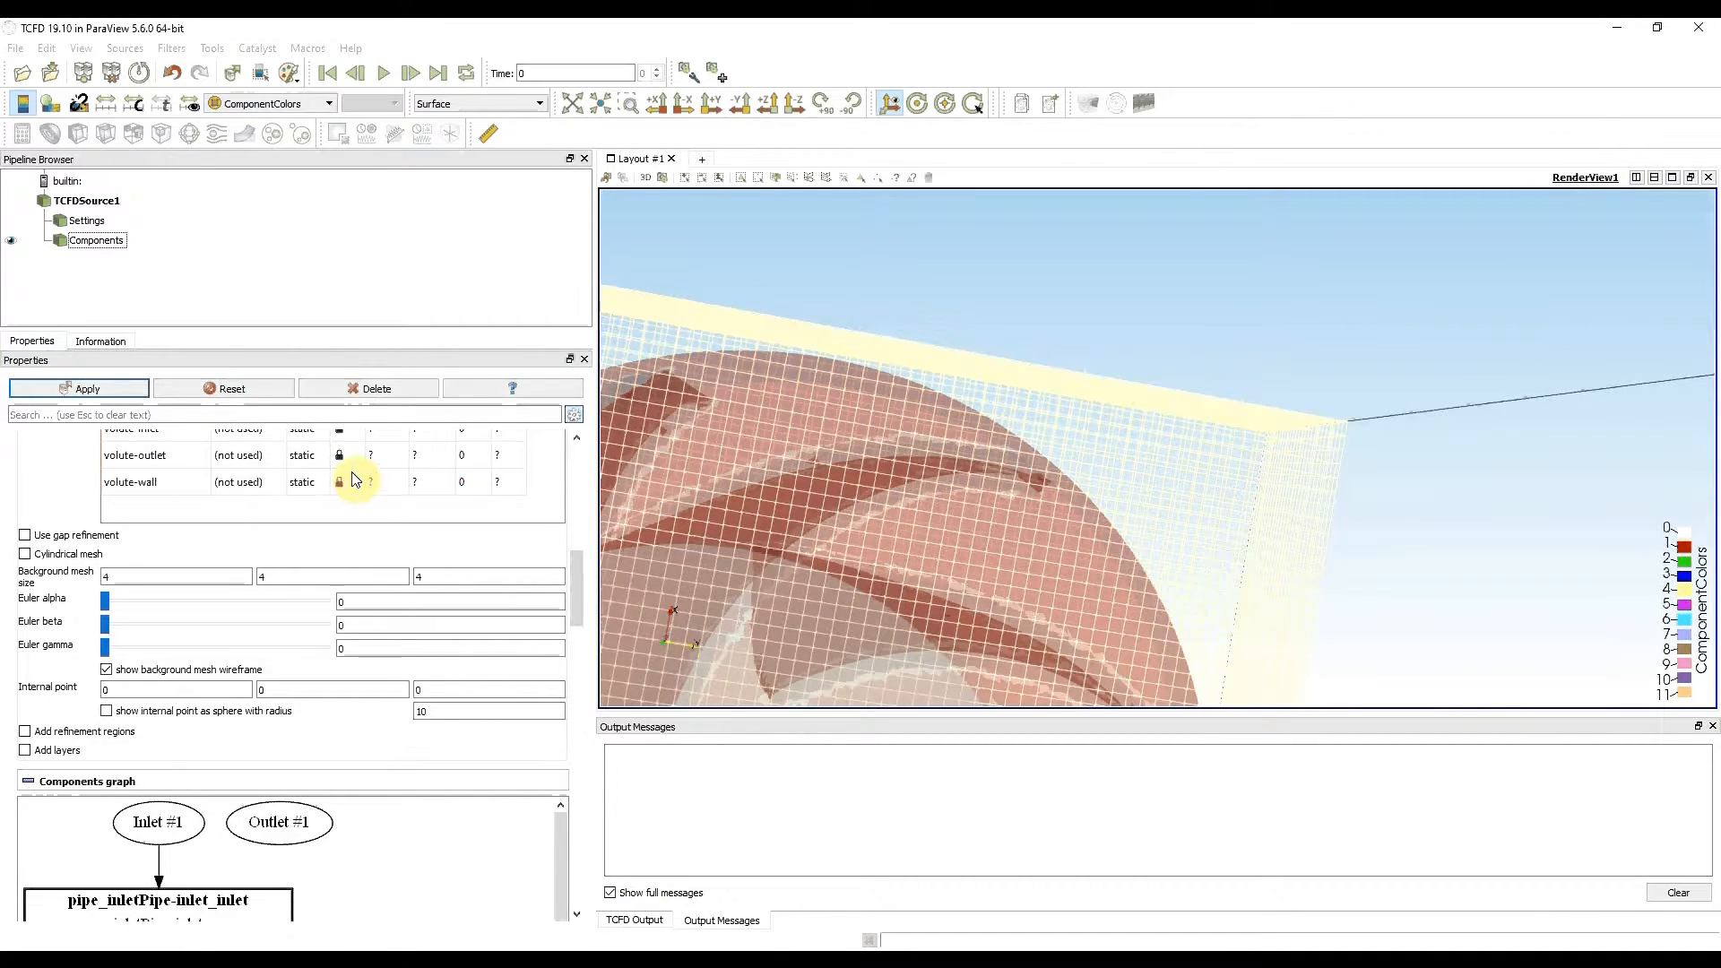
{"action": "scroll", "coordinate": [96, 484], "scroll_direction": "up", "scroll_amount": 2}
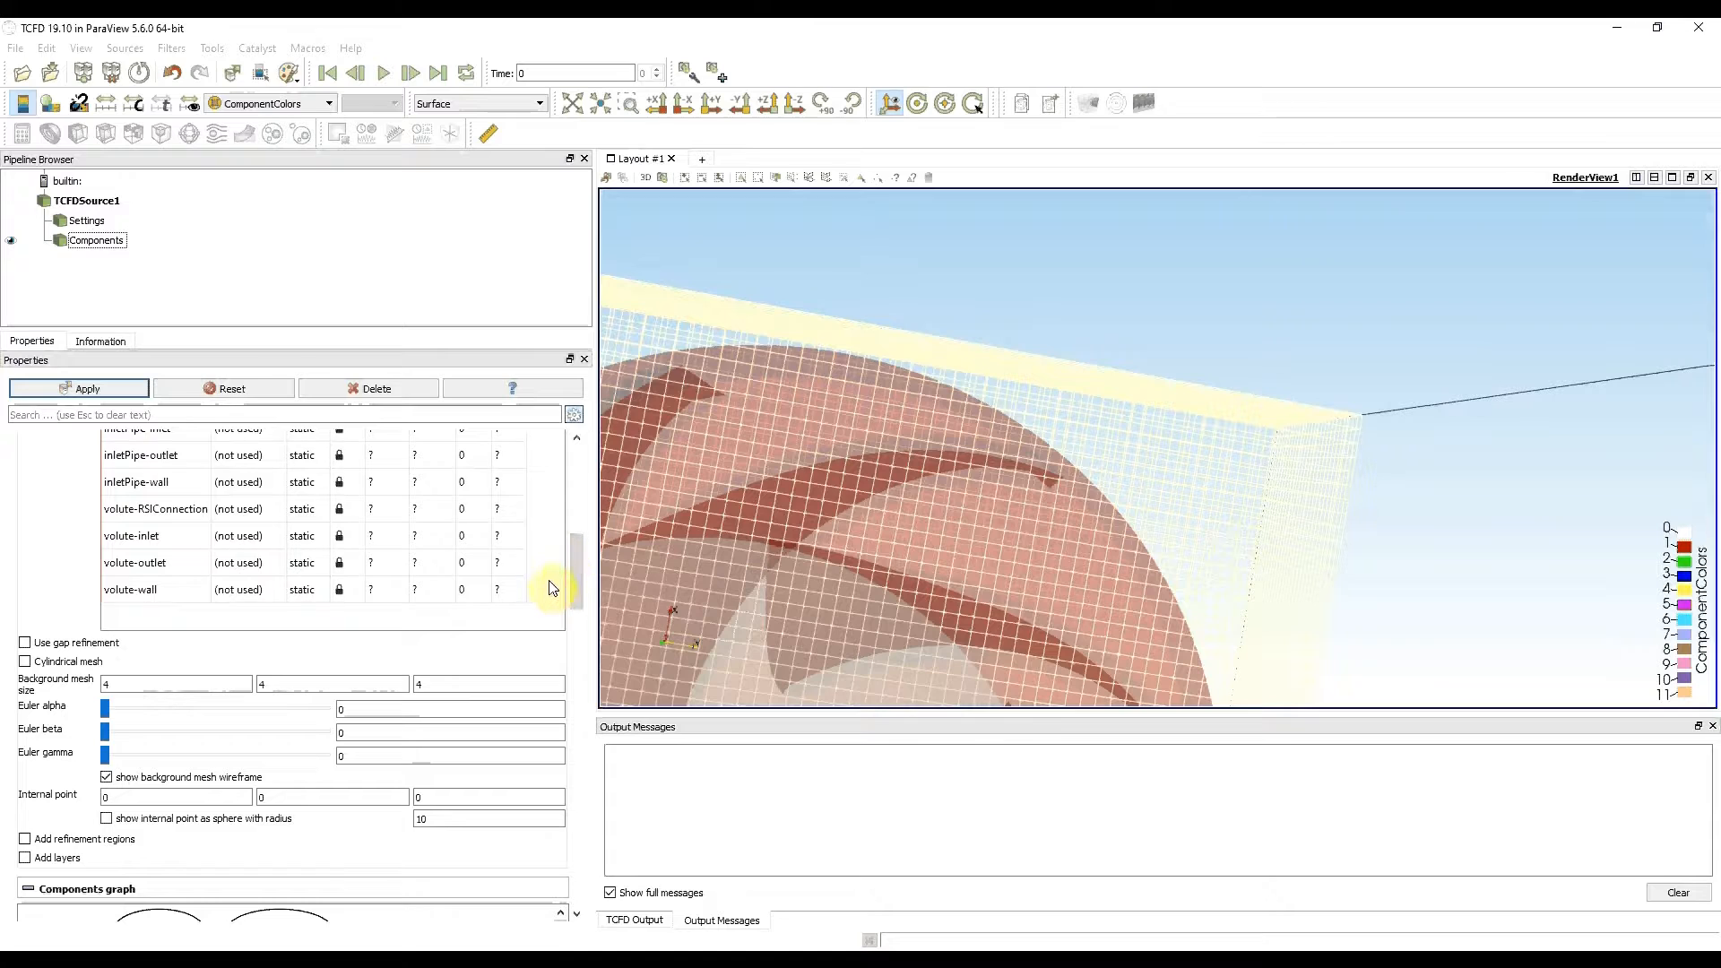
Hide the background mesh wireframe and show the impeller's internal point as a sphere
{"action": "left_click", "coordinate": [106, 778]}
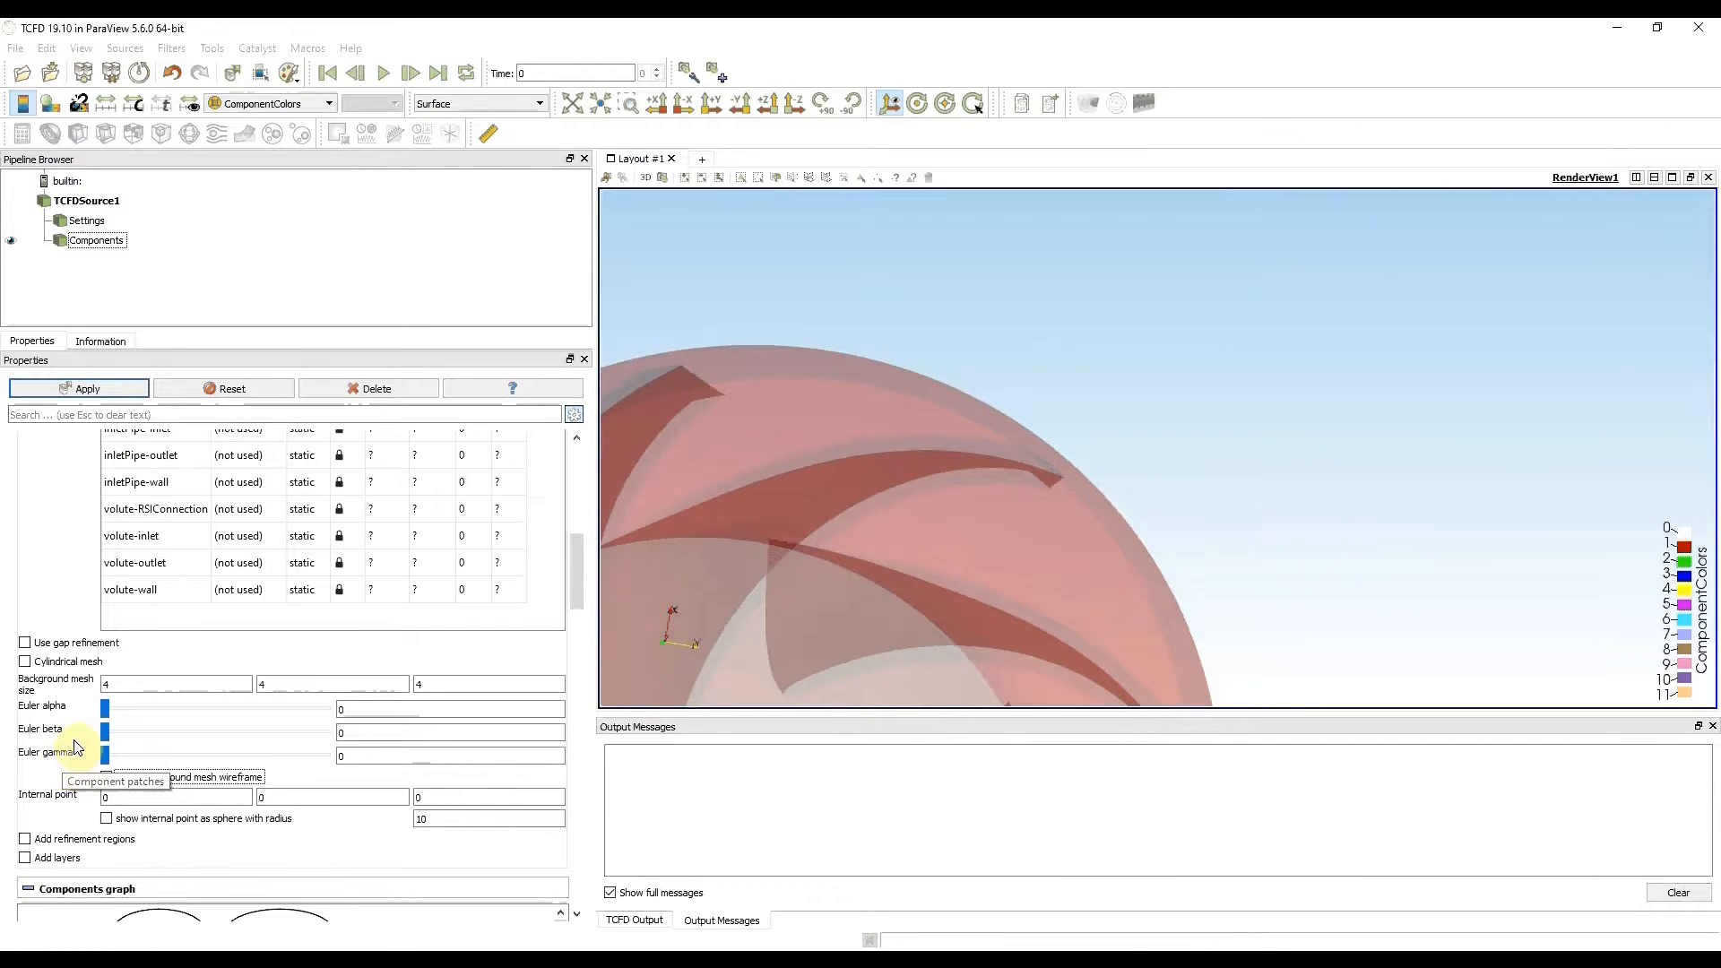
{"action": "scroll", "coordinate": [69, 757], "scroll_direction": "down", "scroll_amount": 1}
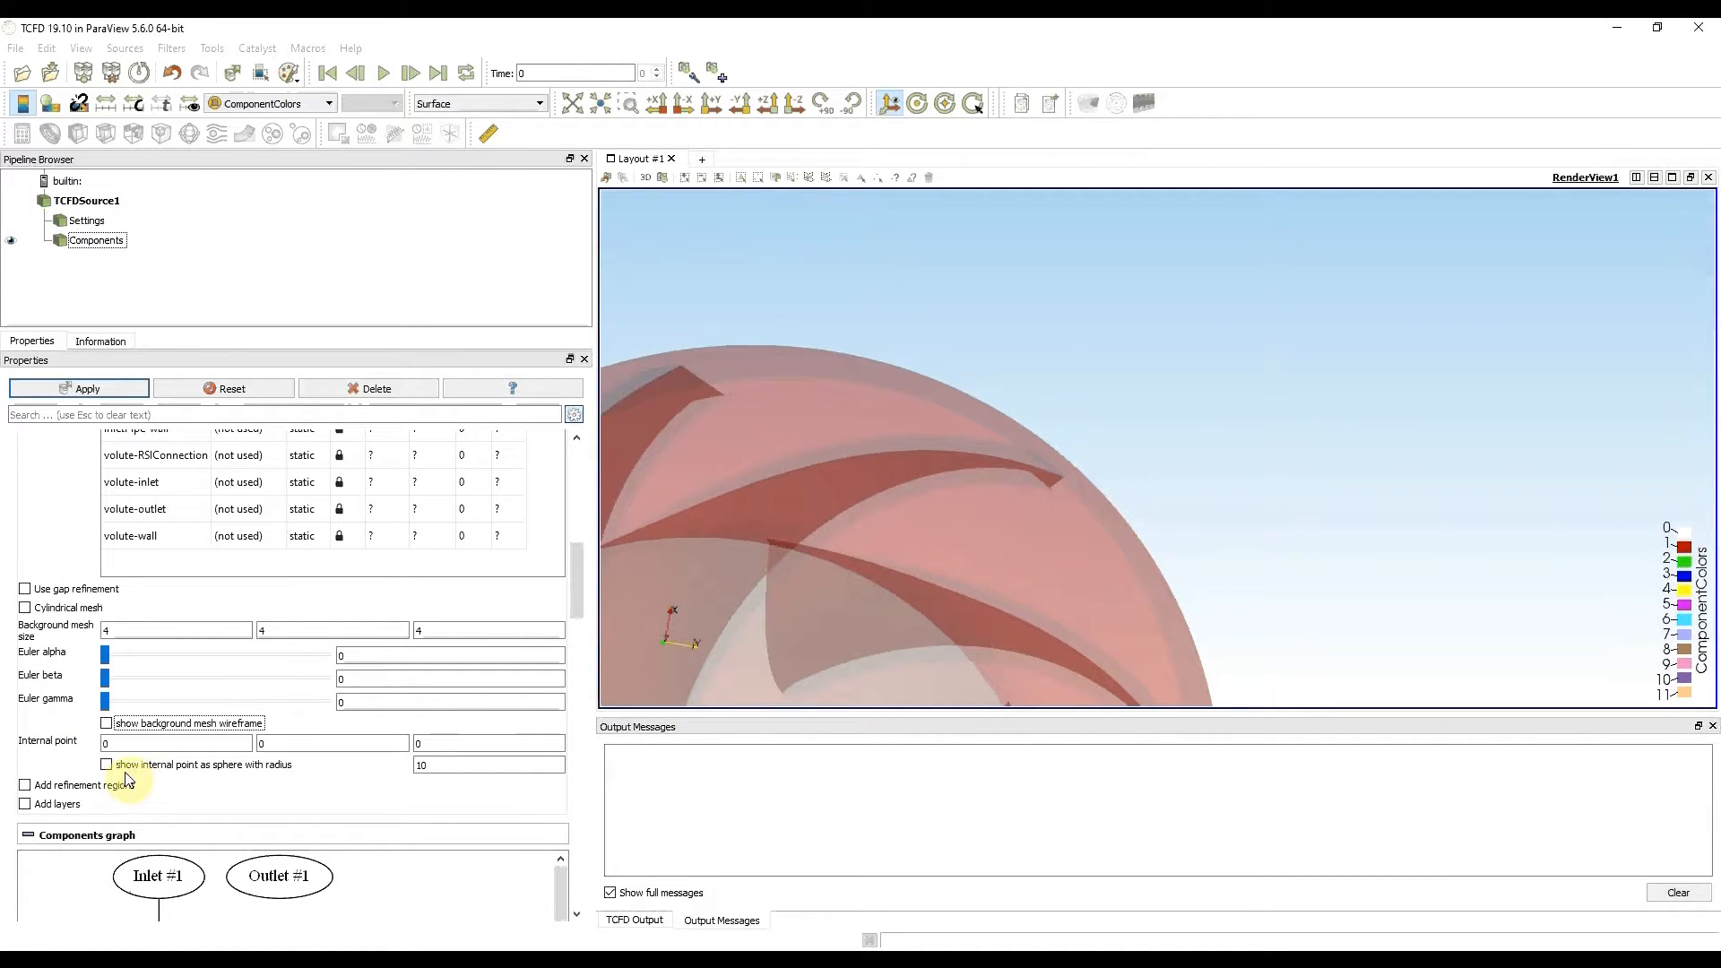
{"action": "left_click", "coordinate": [108, 765]}
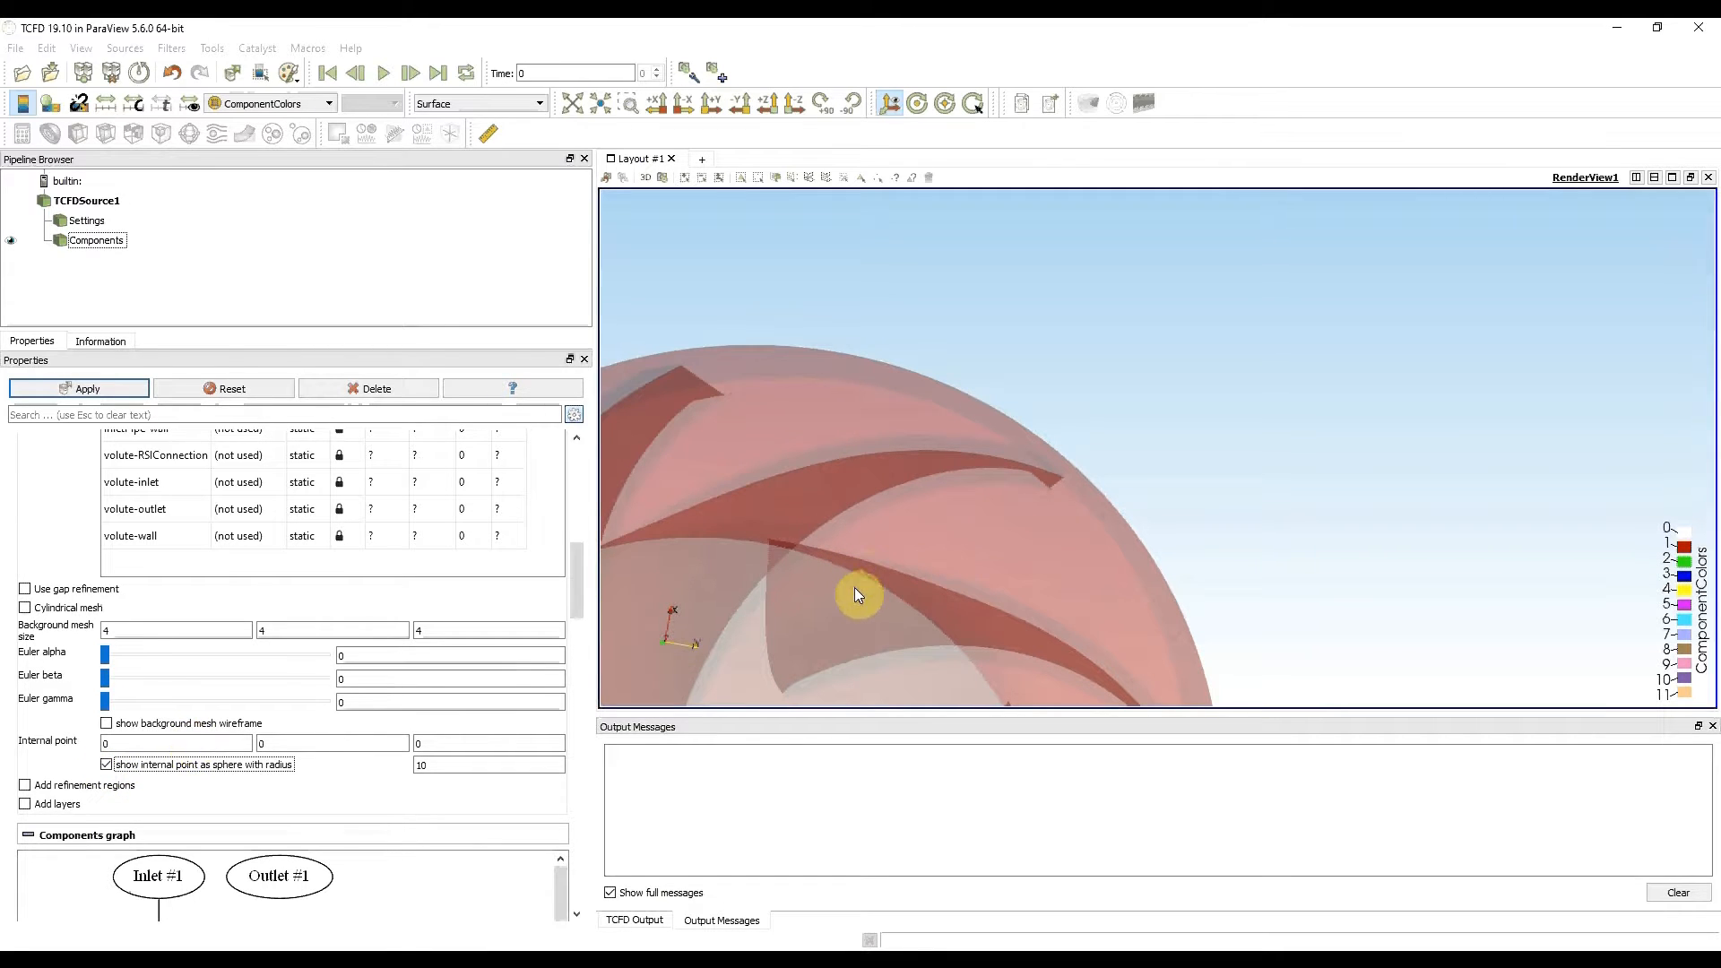
Place the impeller's internal point between two blades at about (88.06, 66.86, 57.23), hide its sphere and apply
{"action": "left_click_drag", "start_coordinate": [874, 614], "coordinate": [975, 582]}
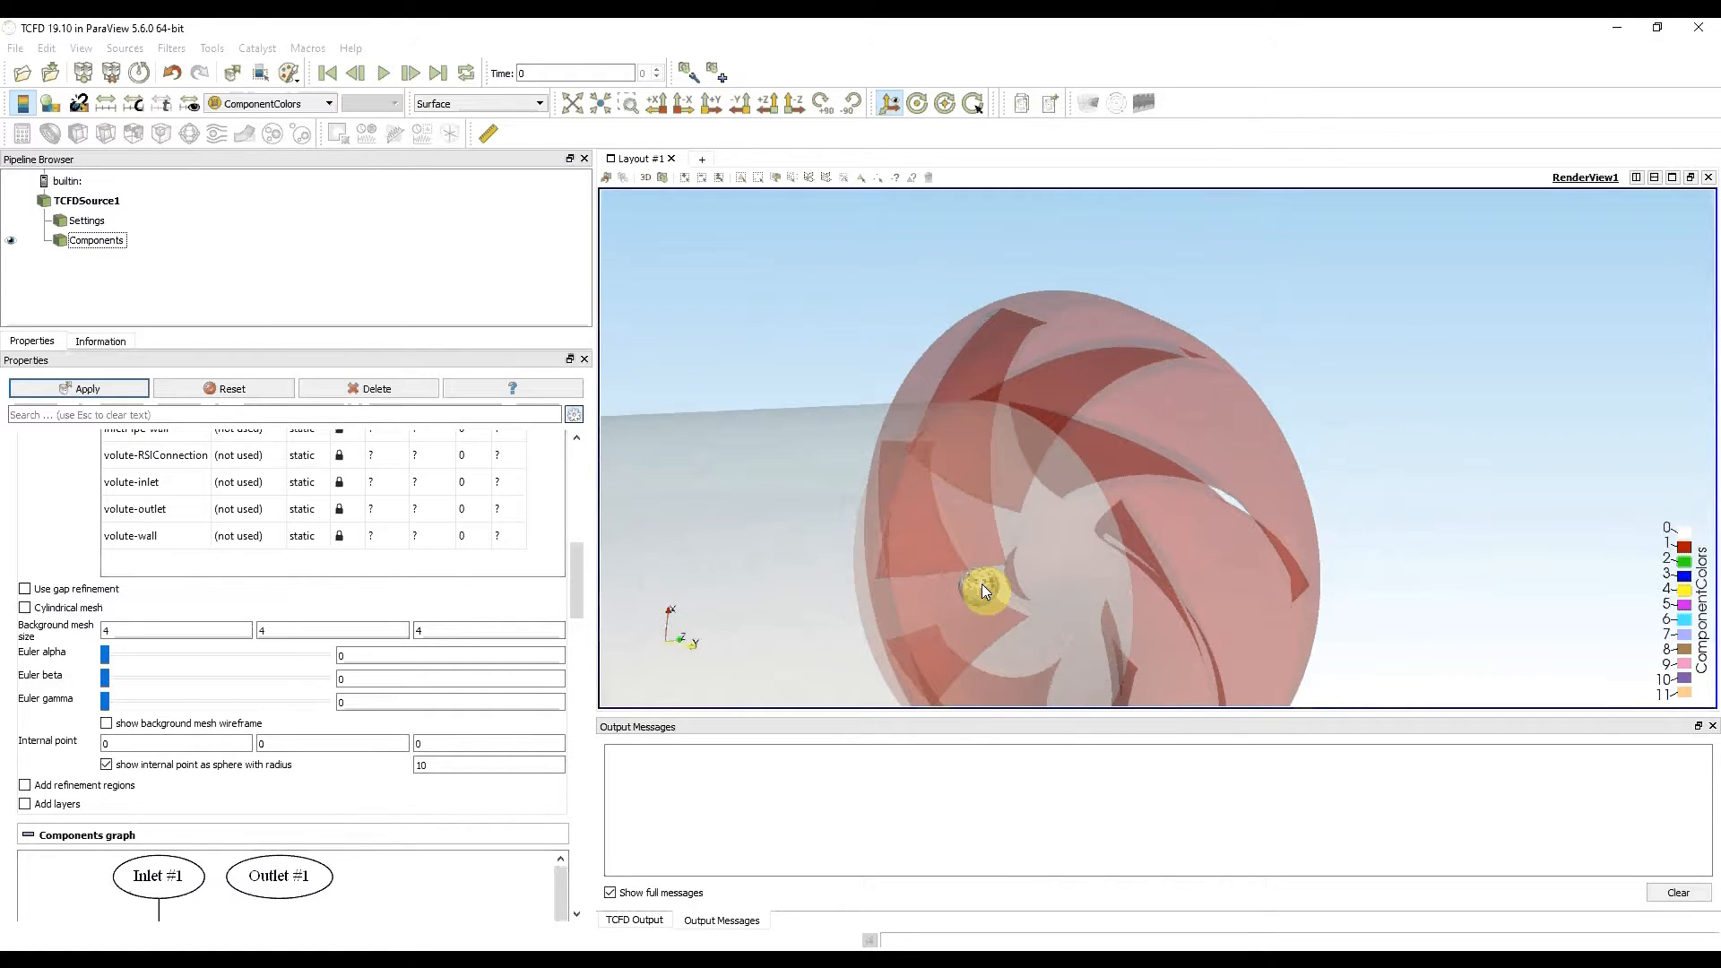
{"action": "left_click_drag", "start_coordinate": [982, 592], "coordinate": [1177, 430]}
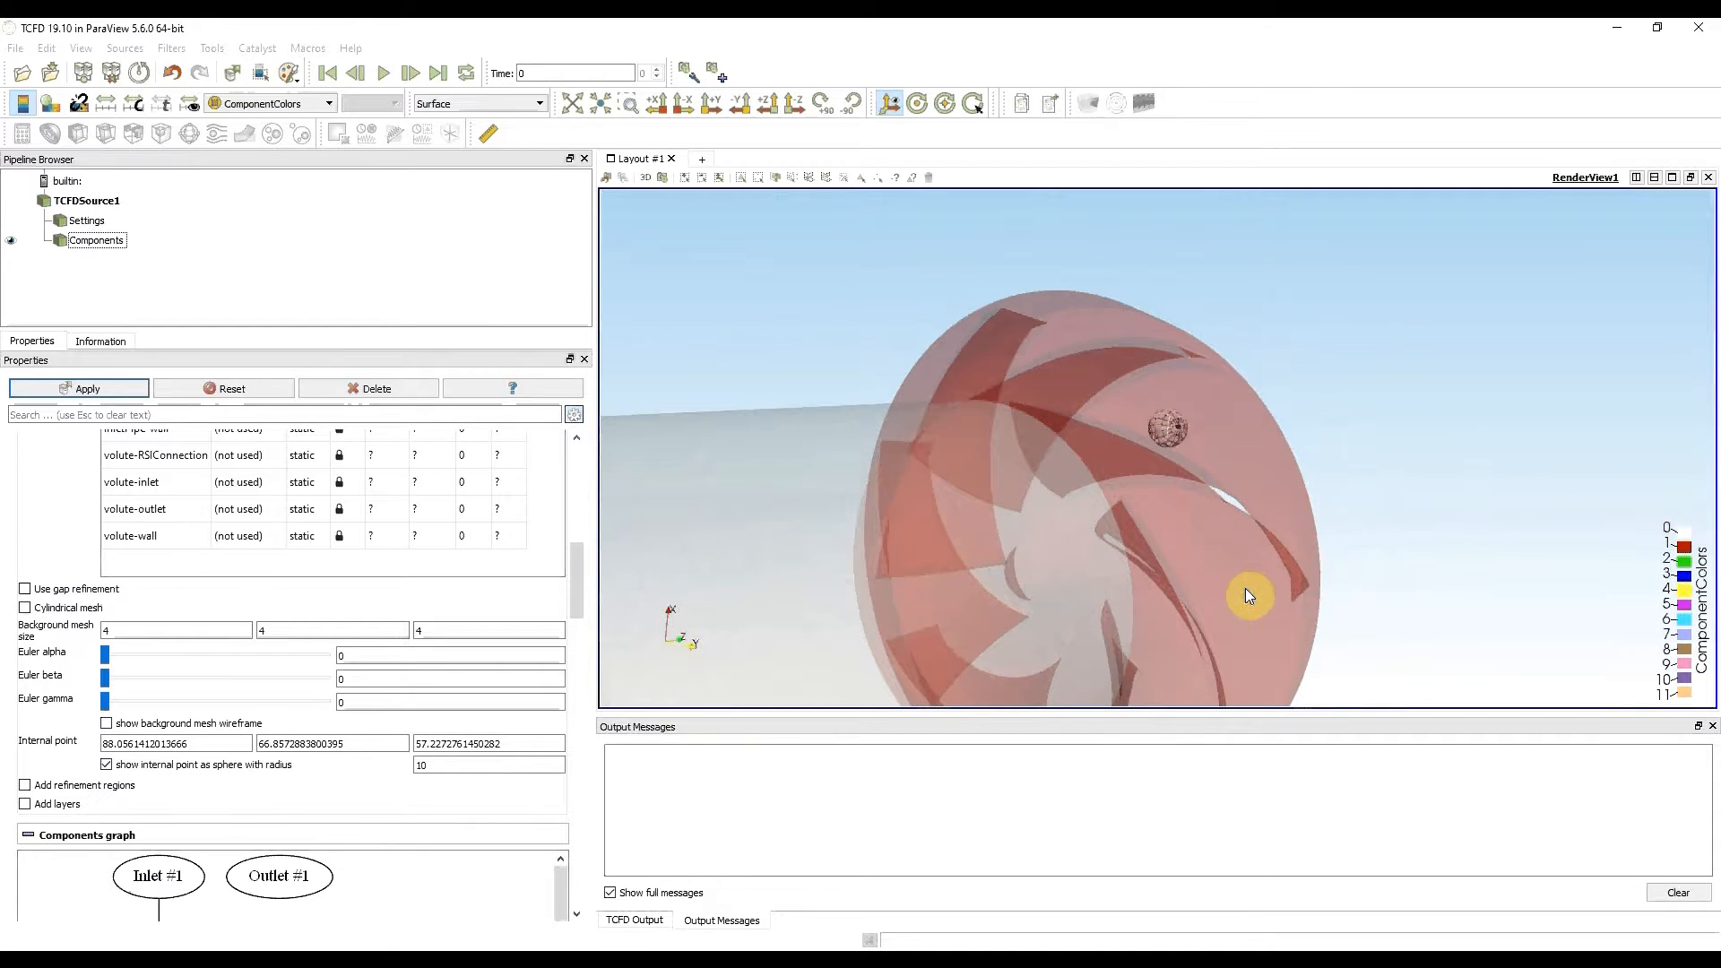
{"action": "left_click_drag", "start_coordinate": [1245, 588], "coordinate": [1129, 391]}
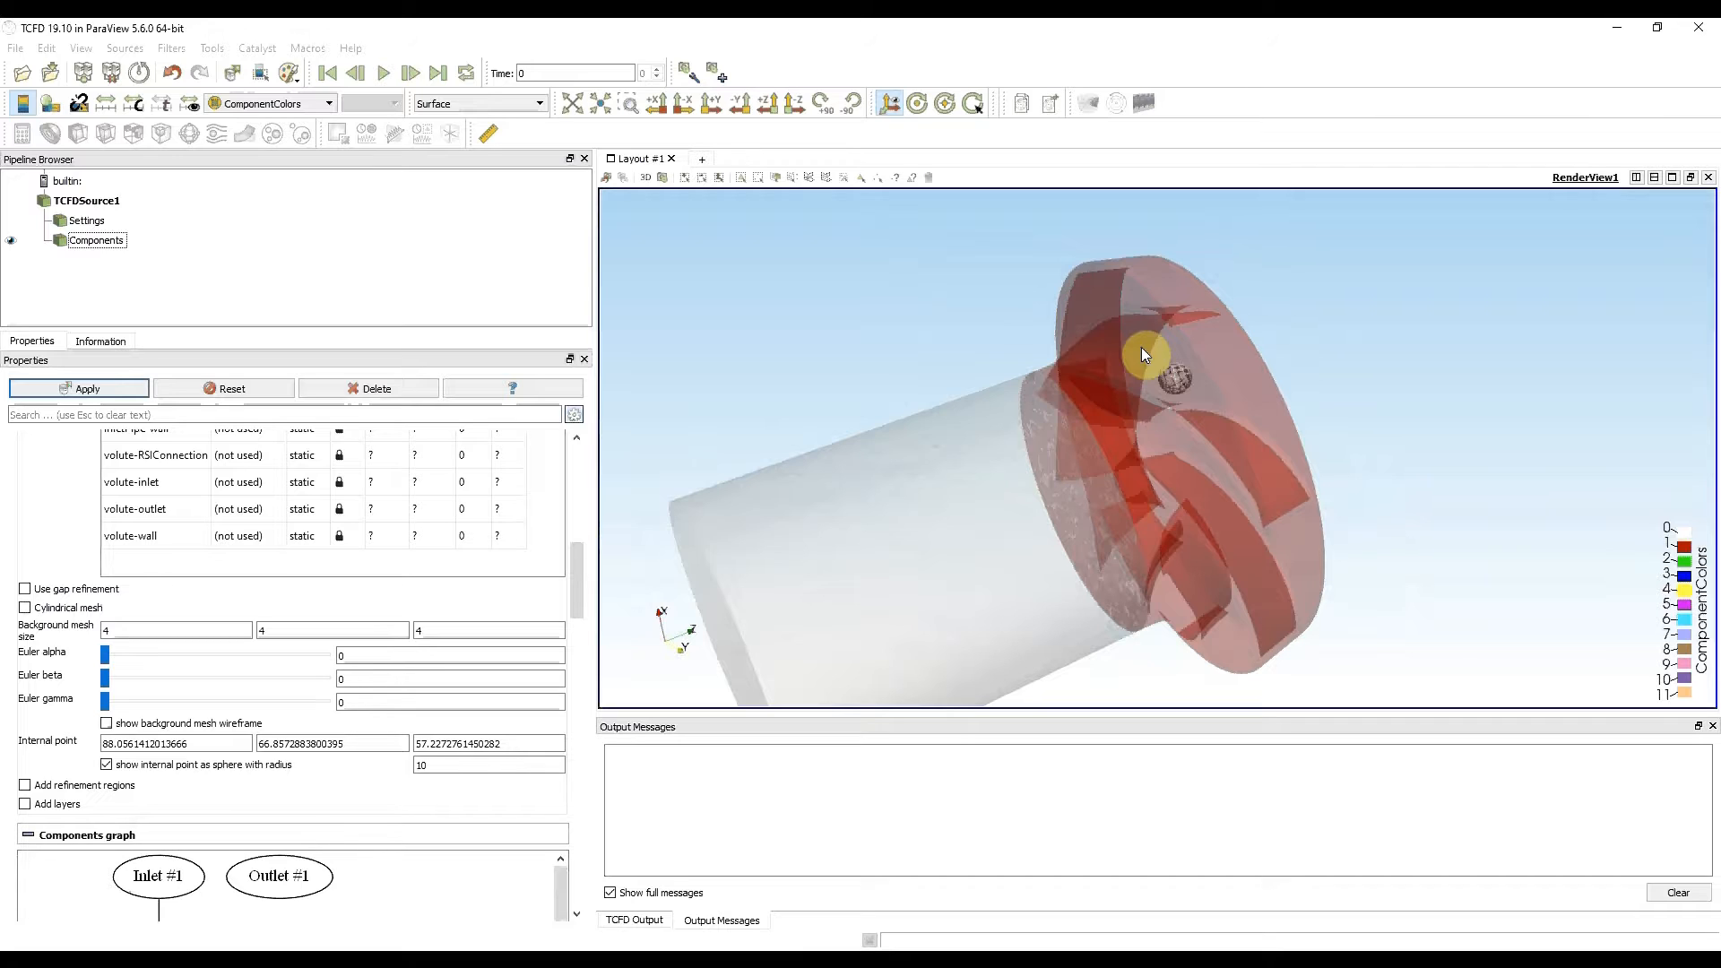
{"action": "left_click", "coordinate": [106, 765]}
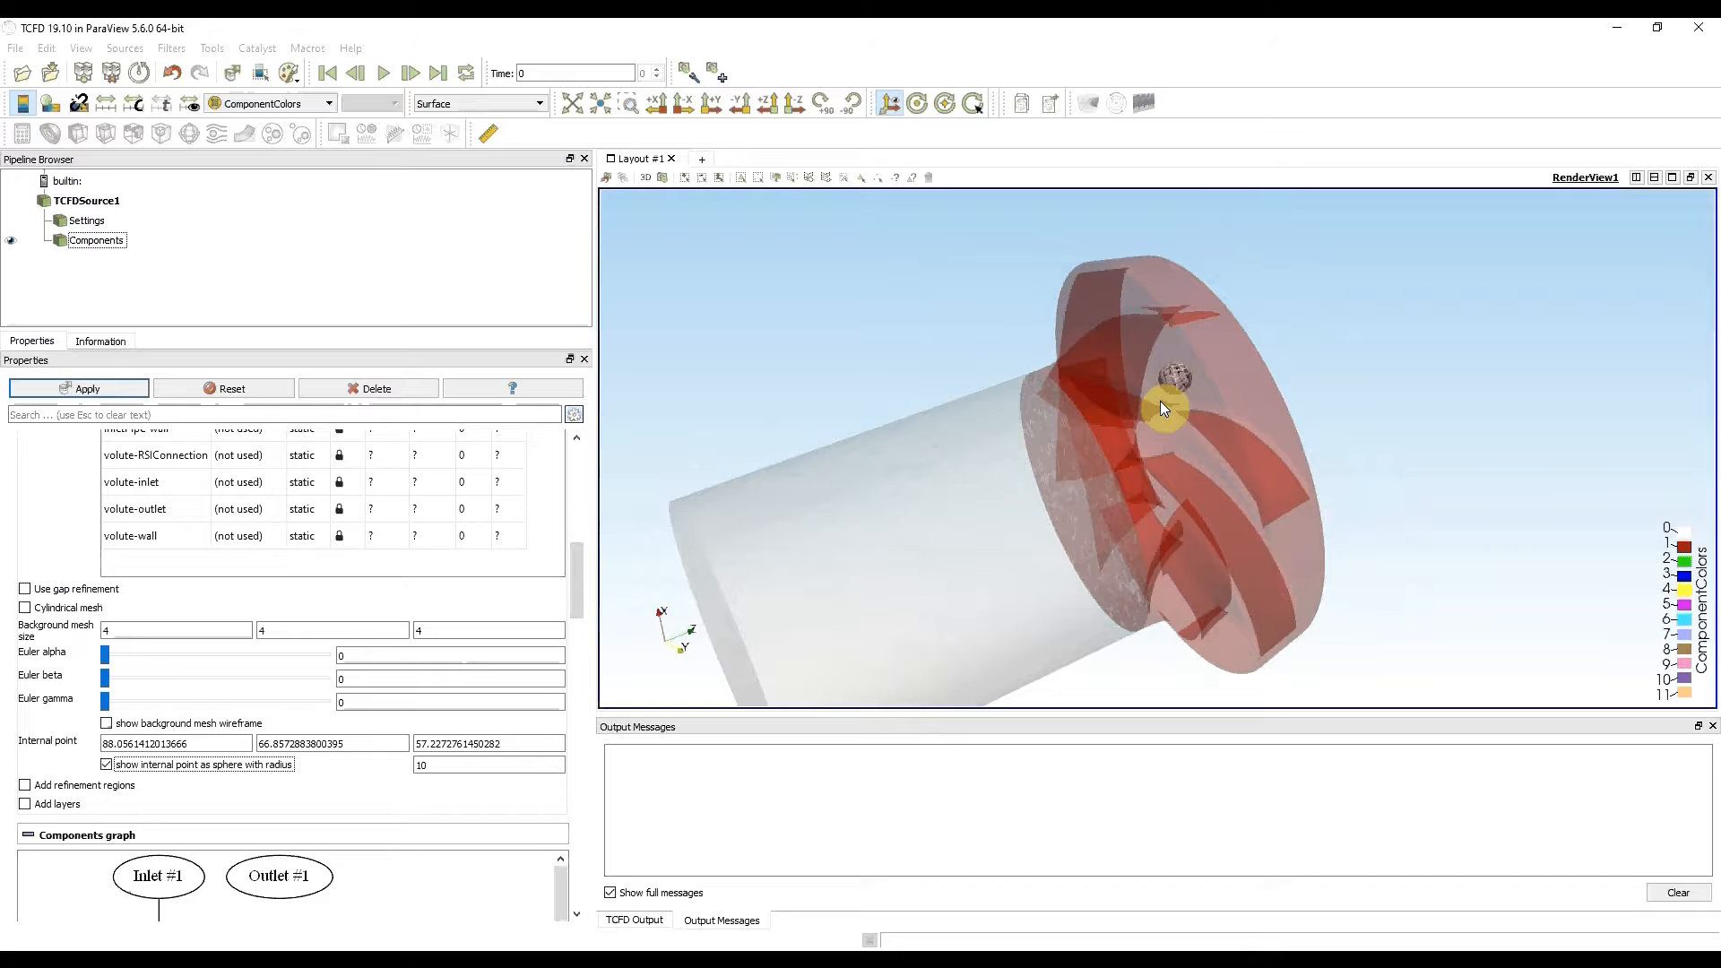
{"action": "mouse_move", "coordinate": [1159, 410]}
{"action": "left_mouse_down"}
{"action": "mouse_move", "coordinate": [1249, 434]}
{"action": "mouse_move", "coordinate": [1160, 400]}
{"action": "mouse_move", "coordinate": [1166, 412]}
{"action": "left_mouse_up"}
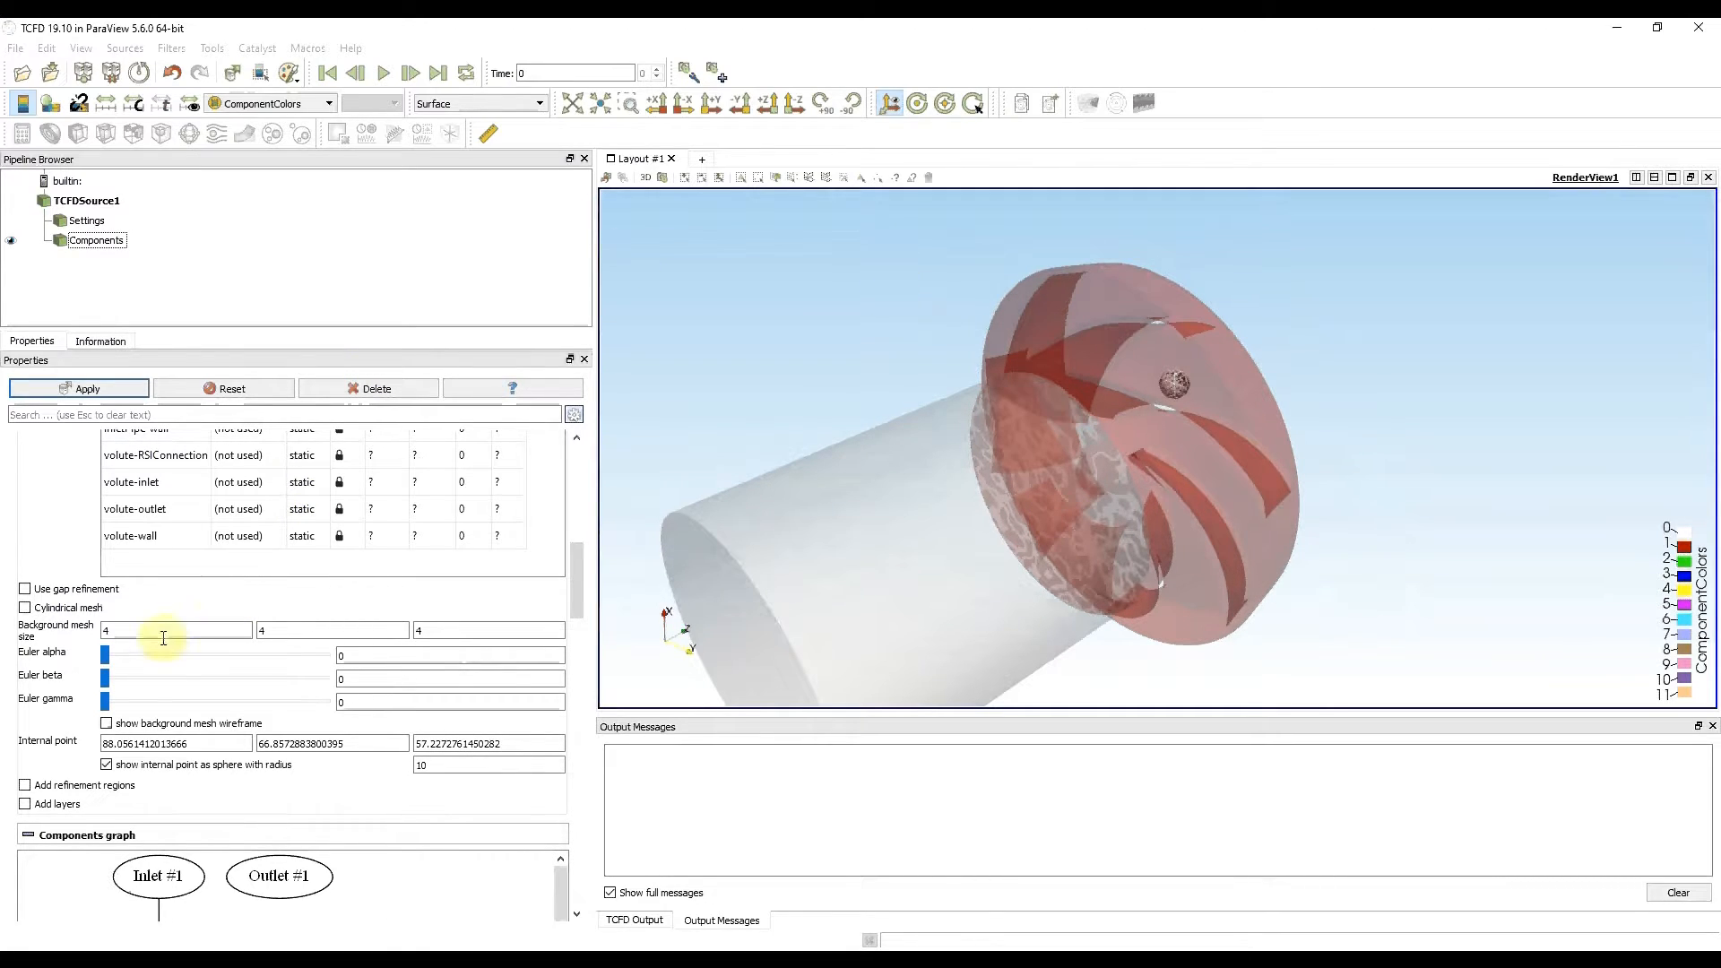
{"action": "left_click", "coordinate": [107, 764]}
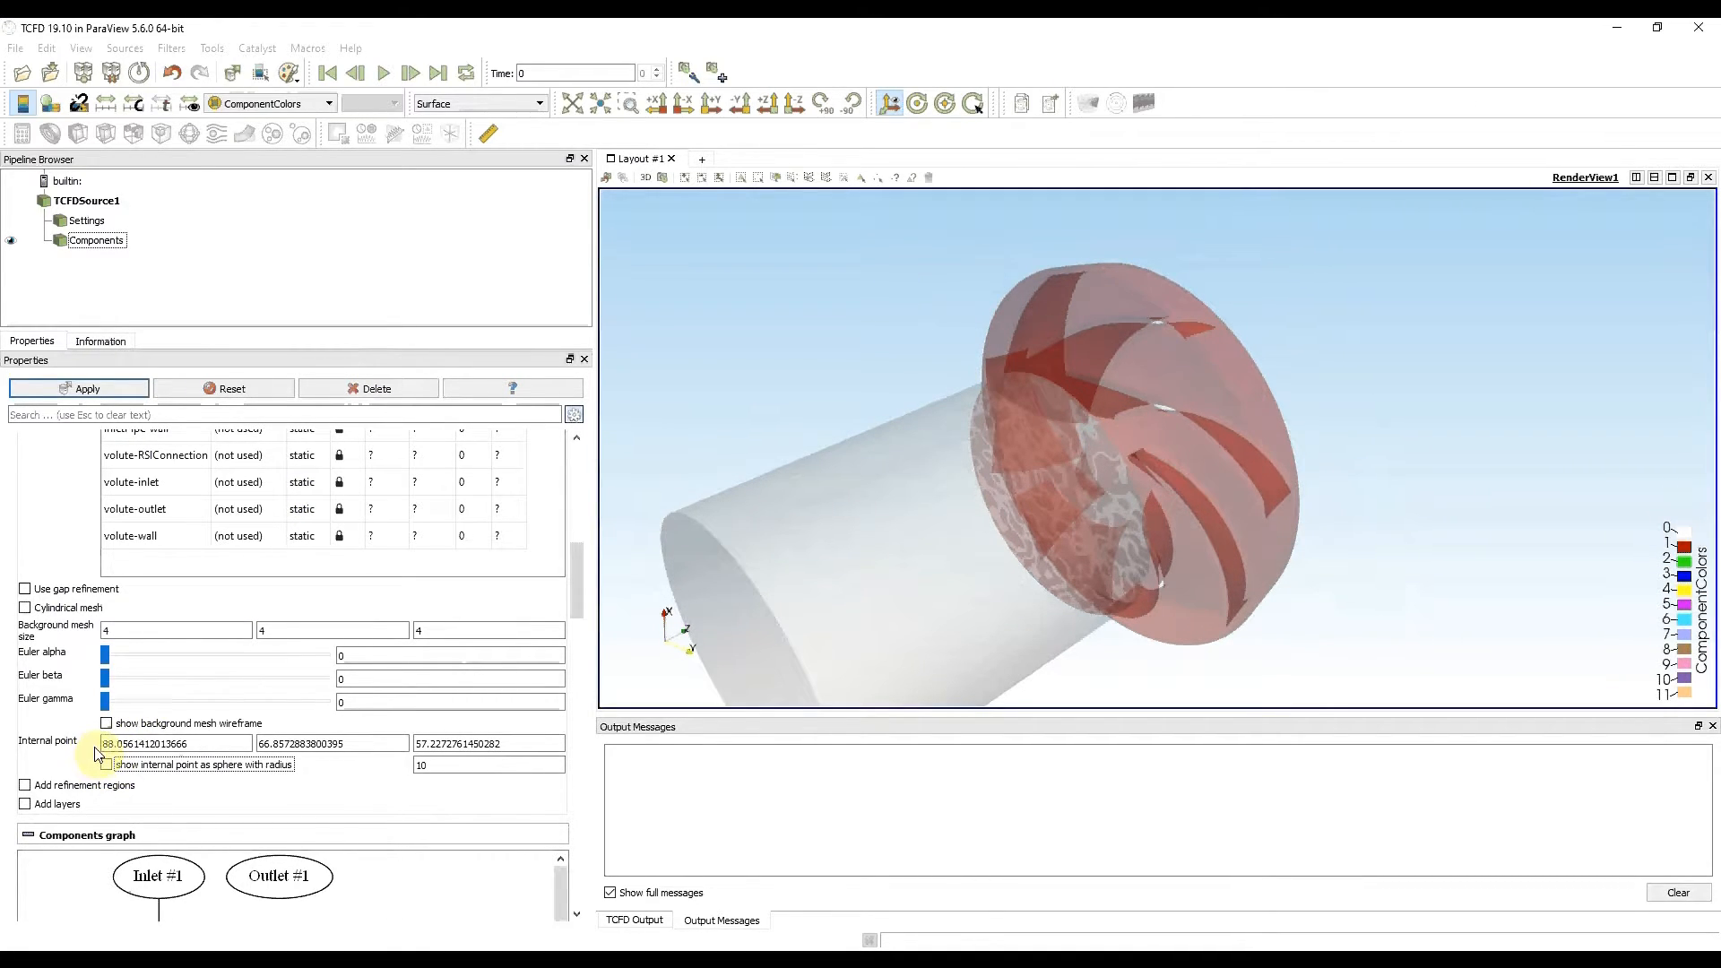
{"action": "left_click", "coordinate": [85, 392]}
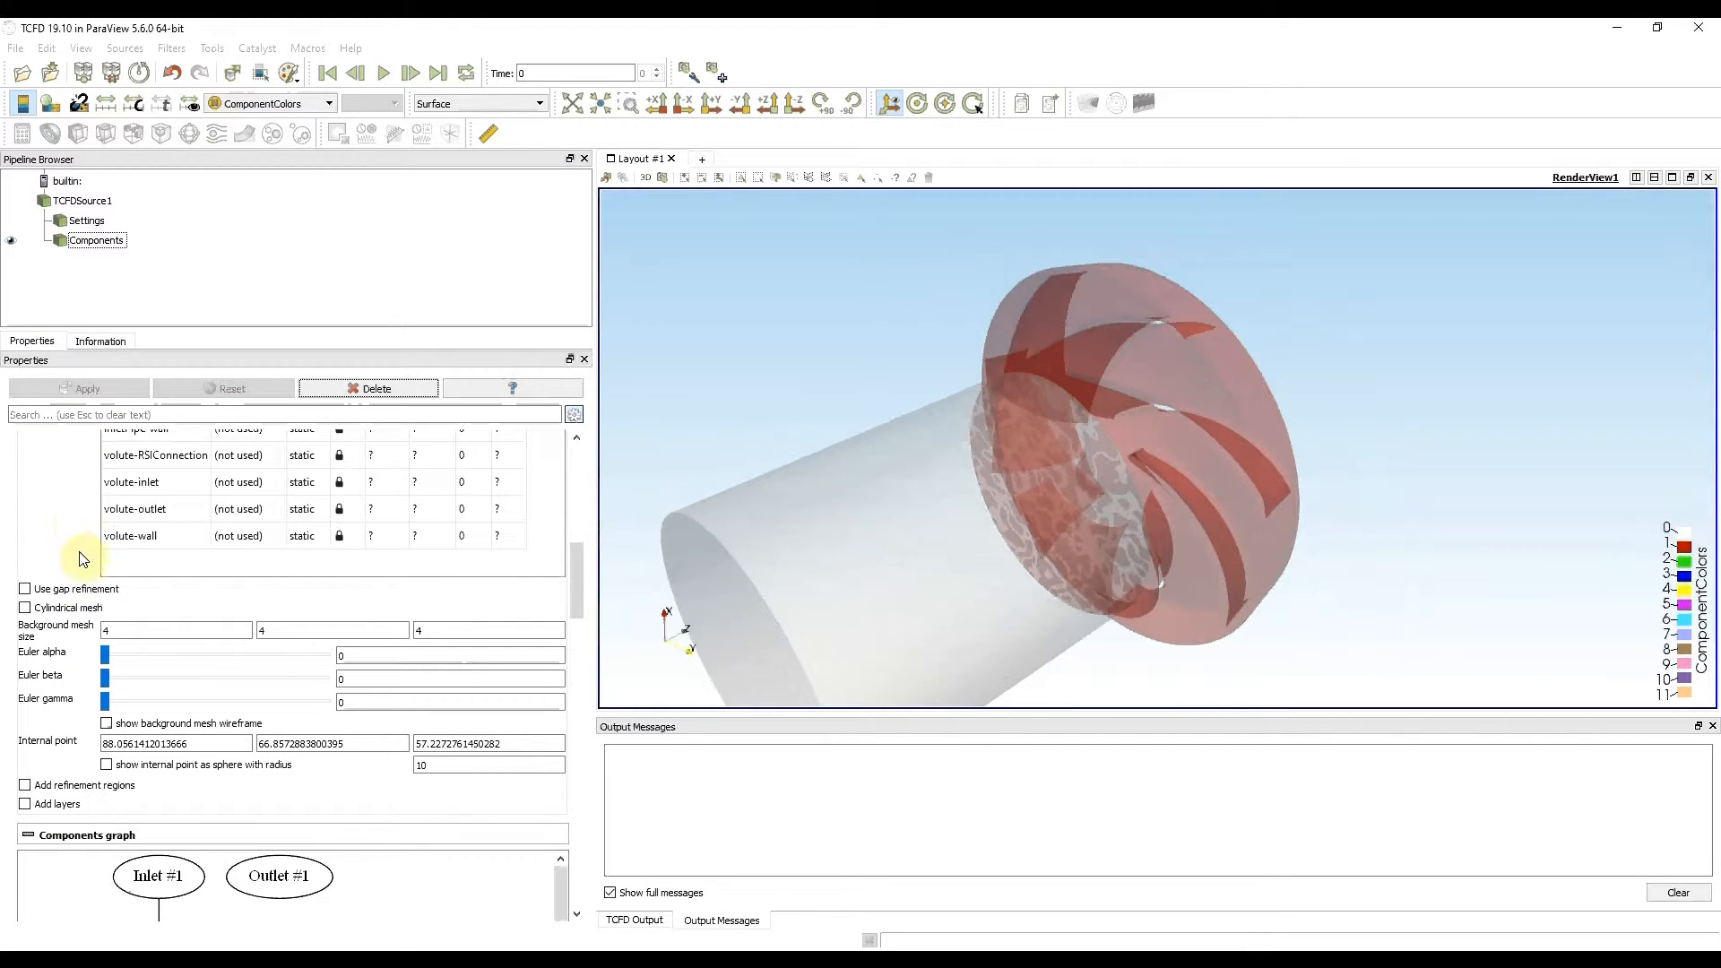
Load the radial-pump STL directory as component3's geometry and name the component volute
{"action": "scroll", "coordinate": [82, 558], "scroll_direction": "down", "scroll_amount": 6}
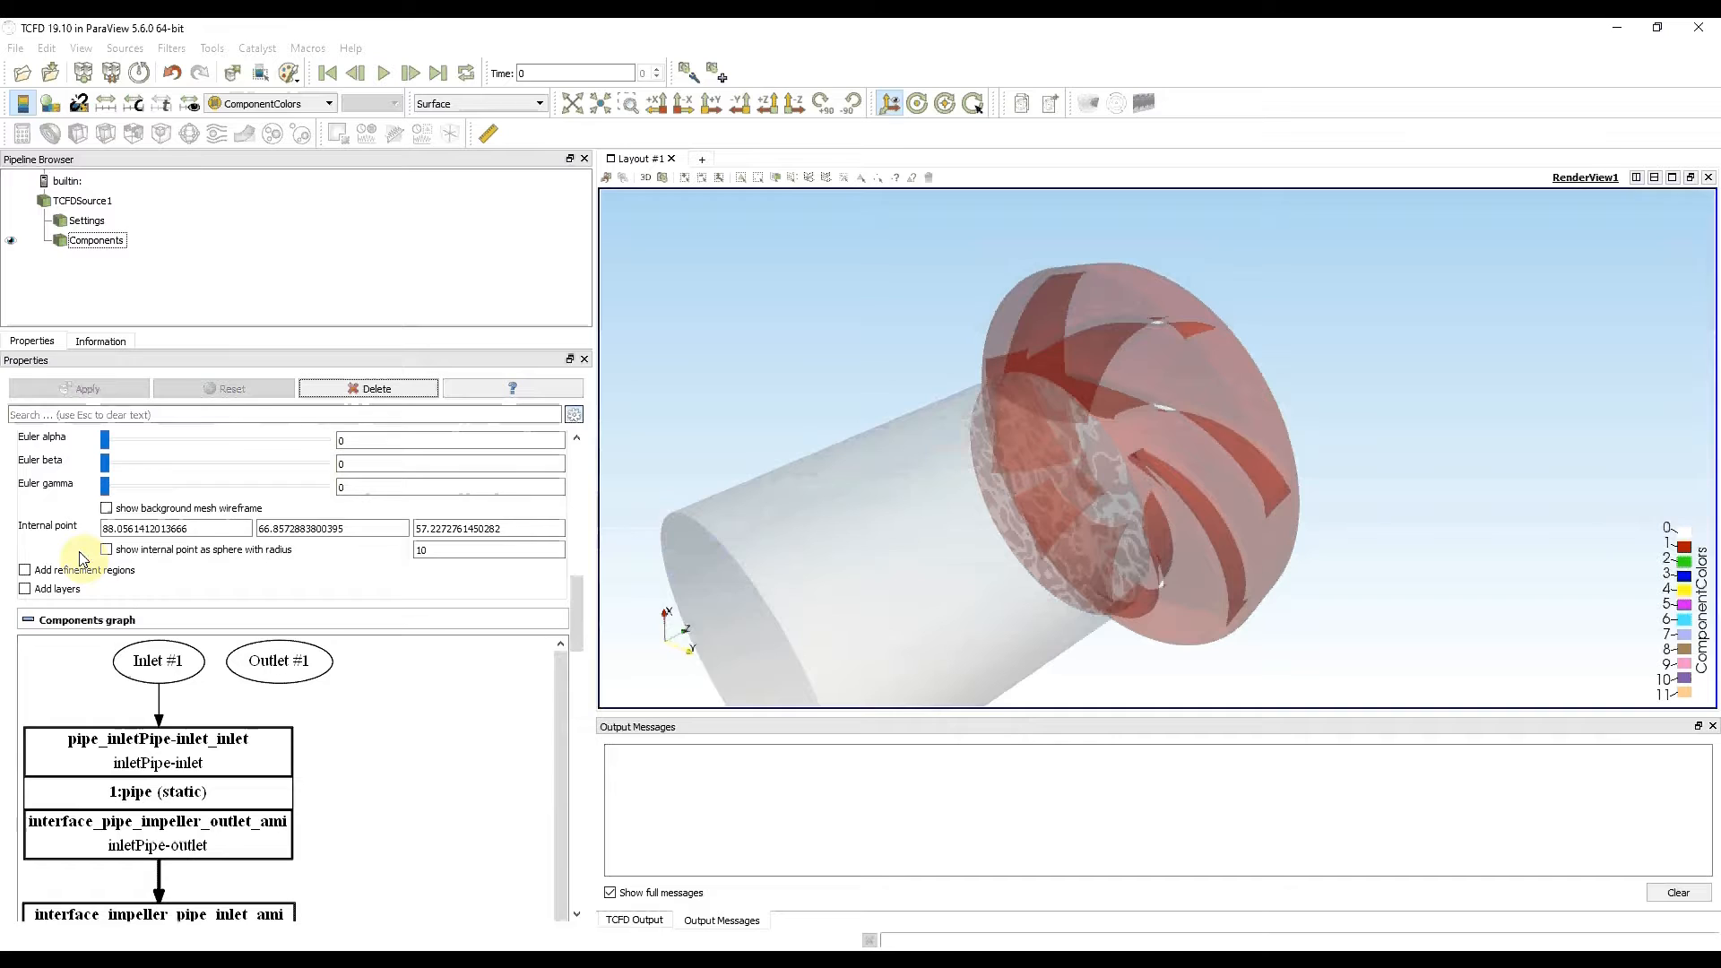
{"action": "scroll", "coordinate": [83, 559], "scroll_direction": "down", "scroll_amount": 2}
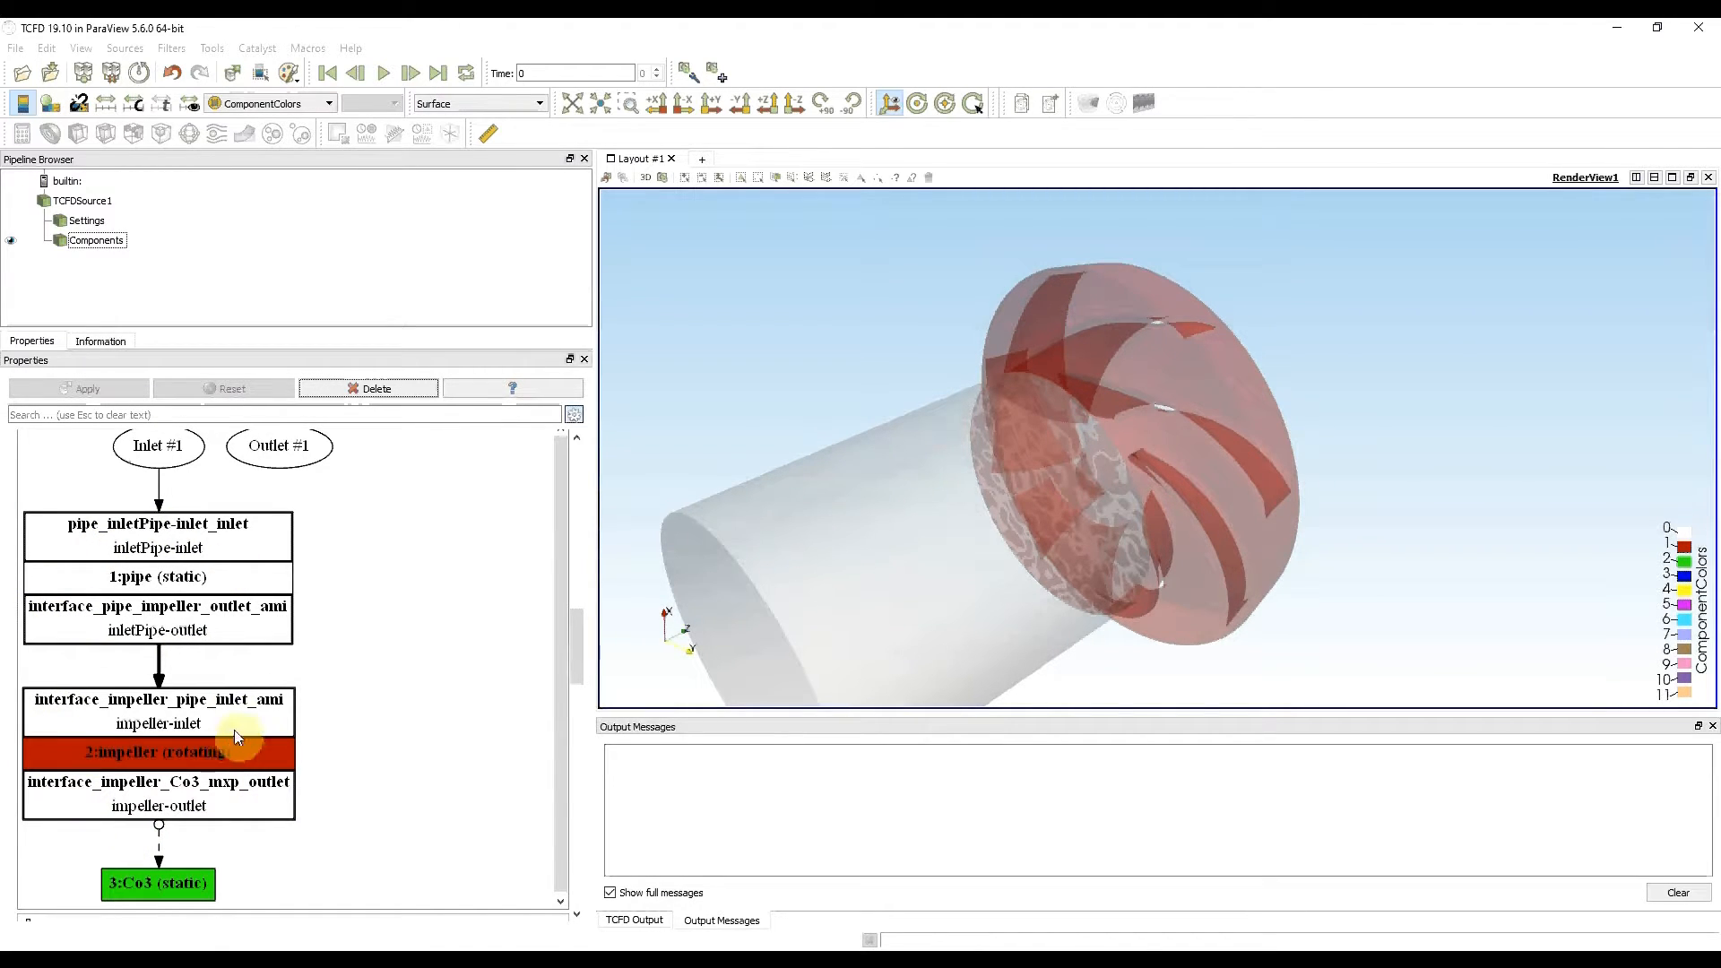
{"action": "left_click", "coordinate": [159, 657]}
{"action": "left_click_drag", "start_coordinate": [578, 669], "coordinate": [579, 541]}
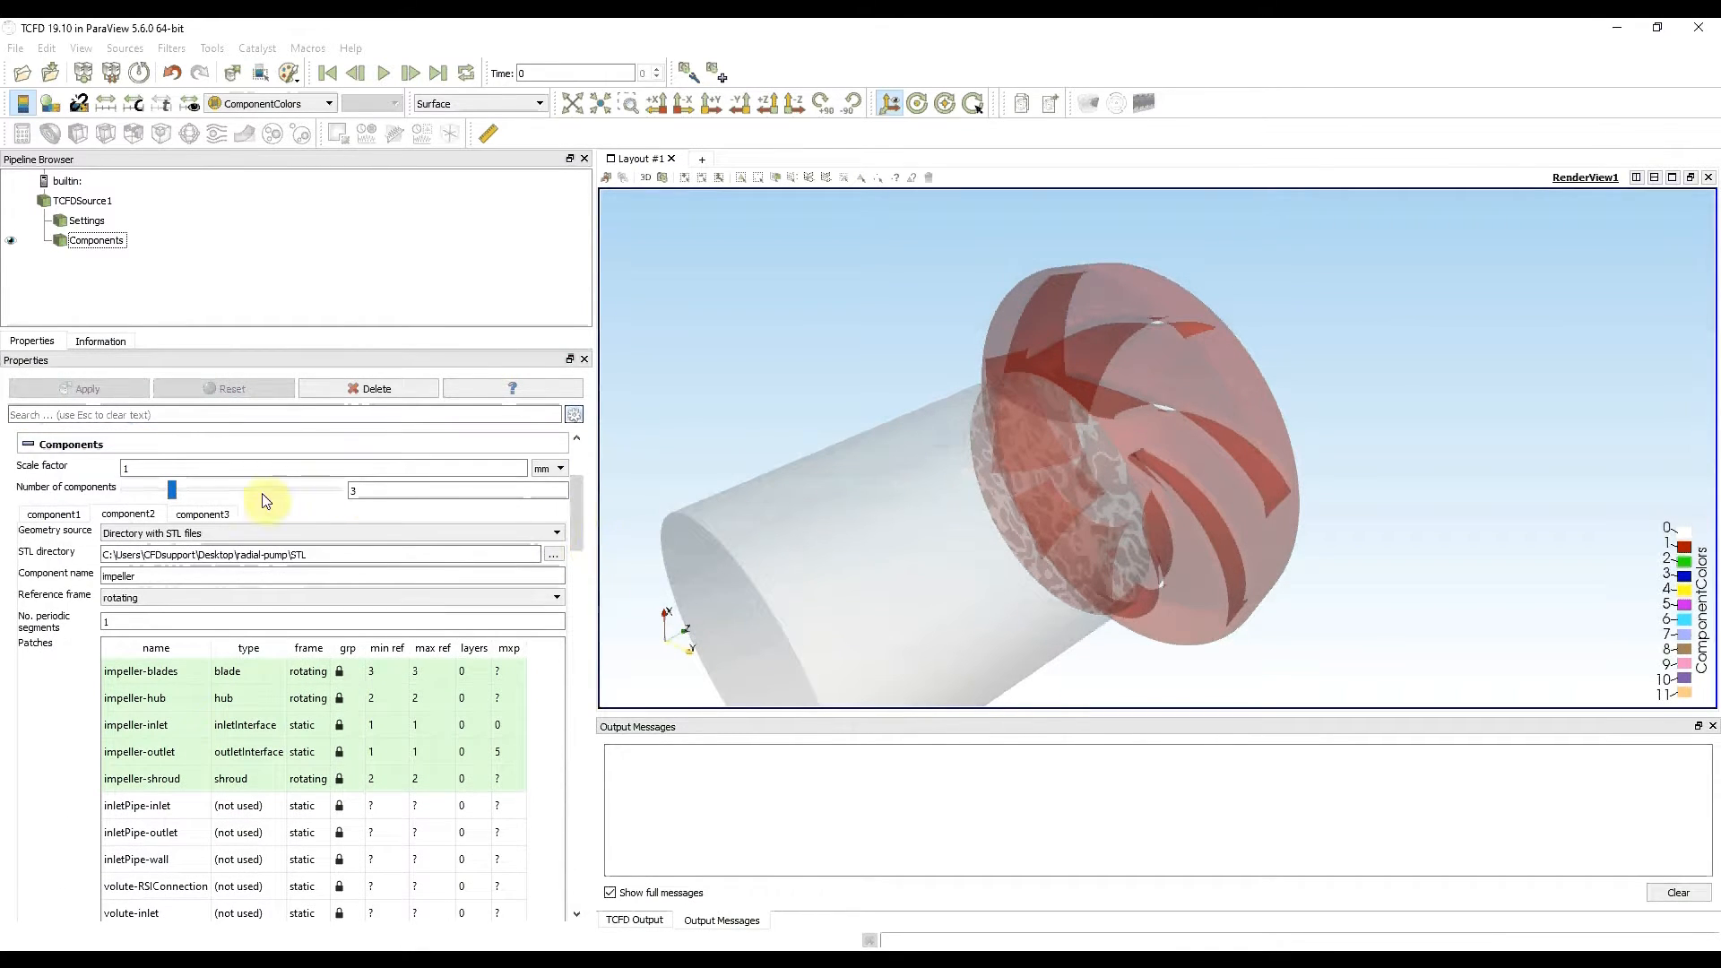
{"action": "left_click", "coordinate": [203, 517]}
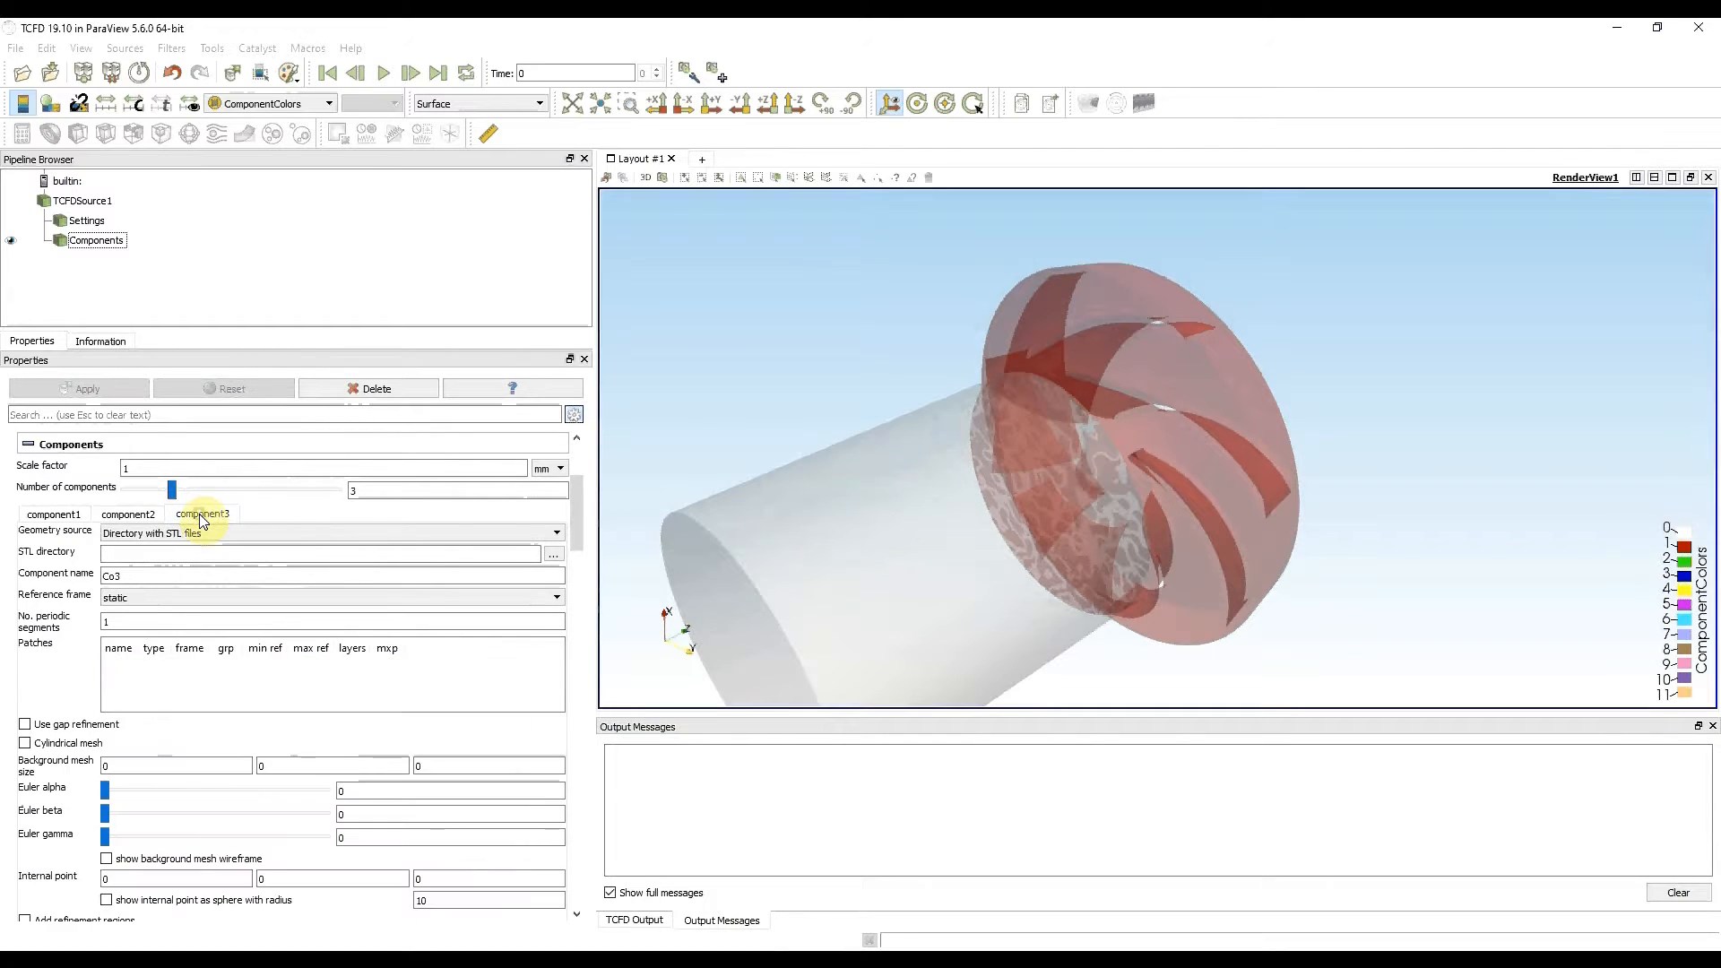
{"action": "left_click", "coordinate": [553, 554]}
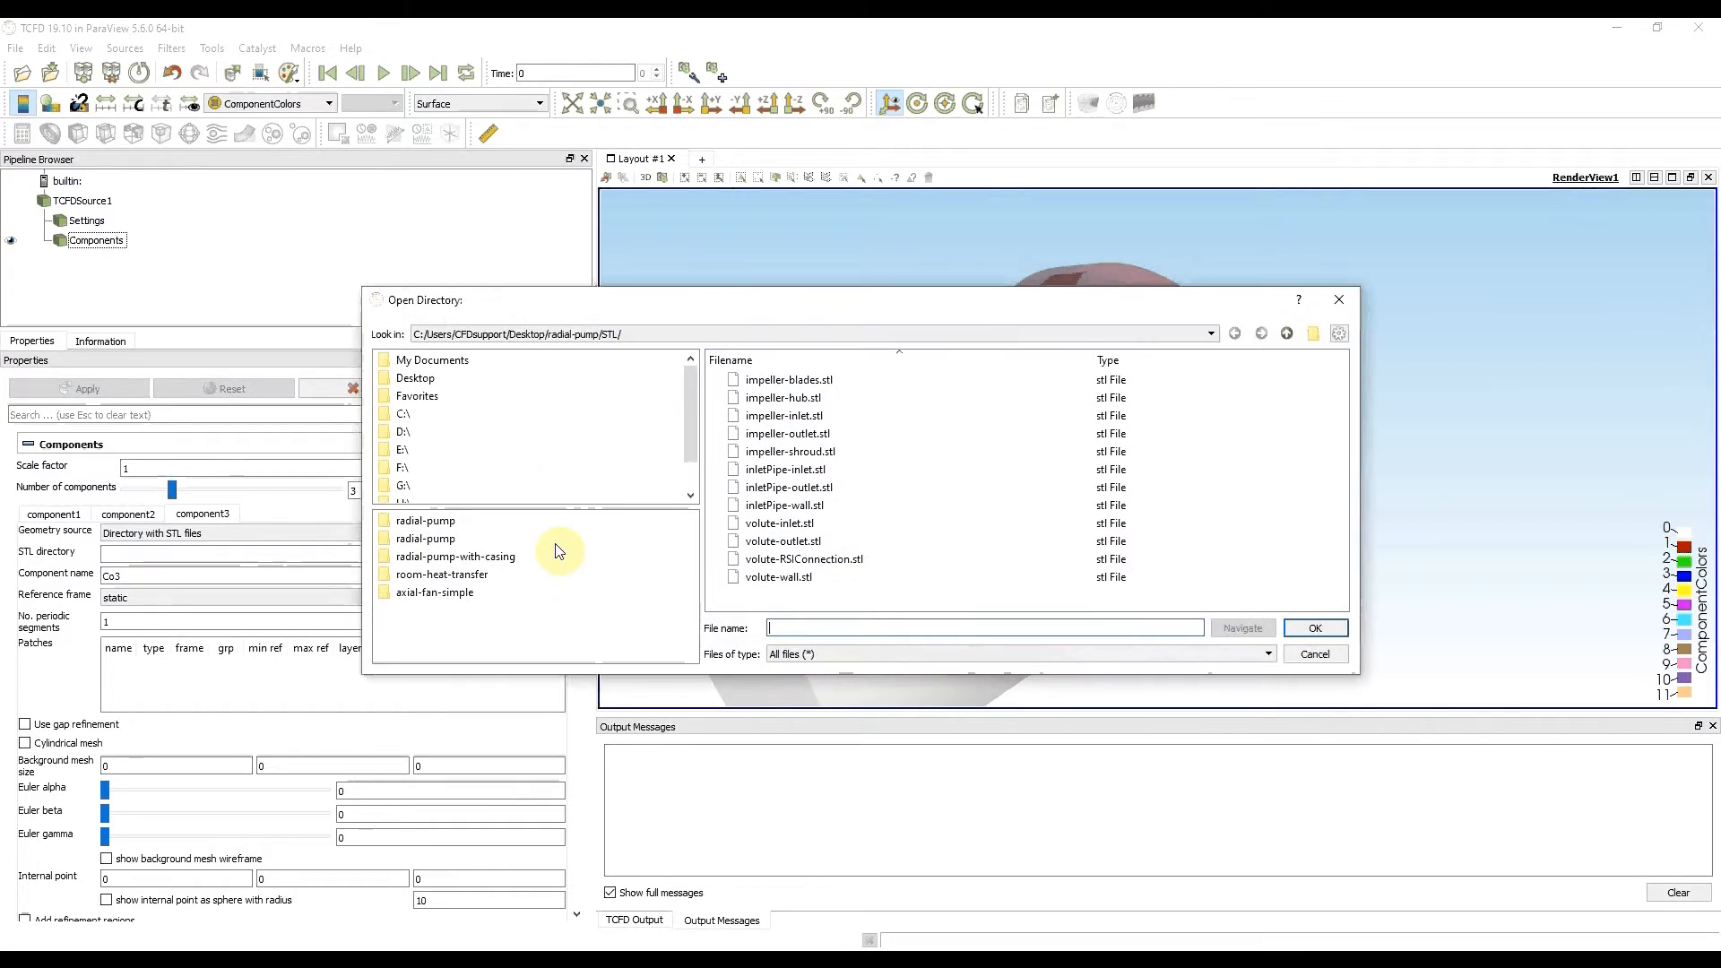
{"action": "left_click", "coordinate": [1316, 629]}
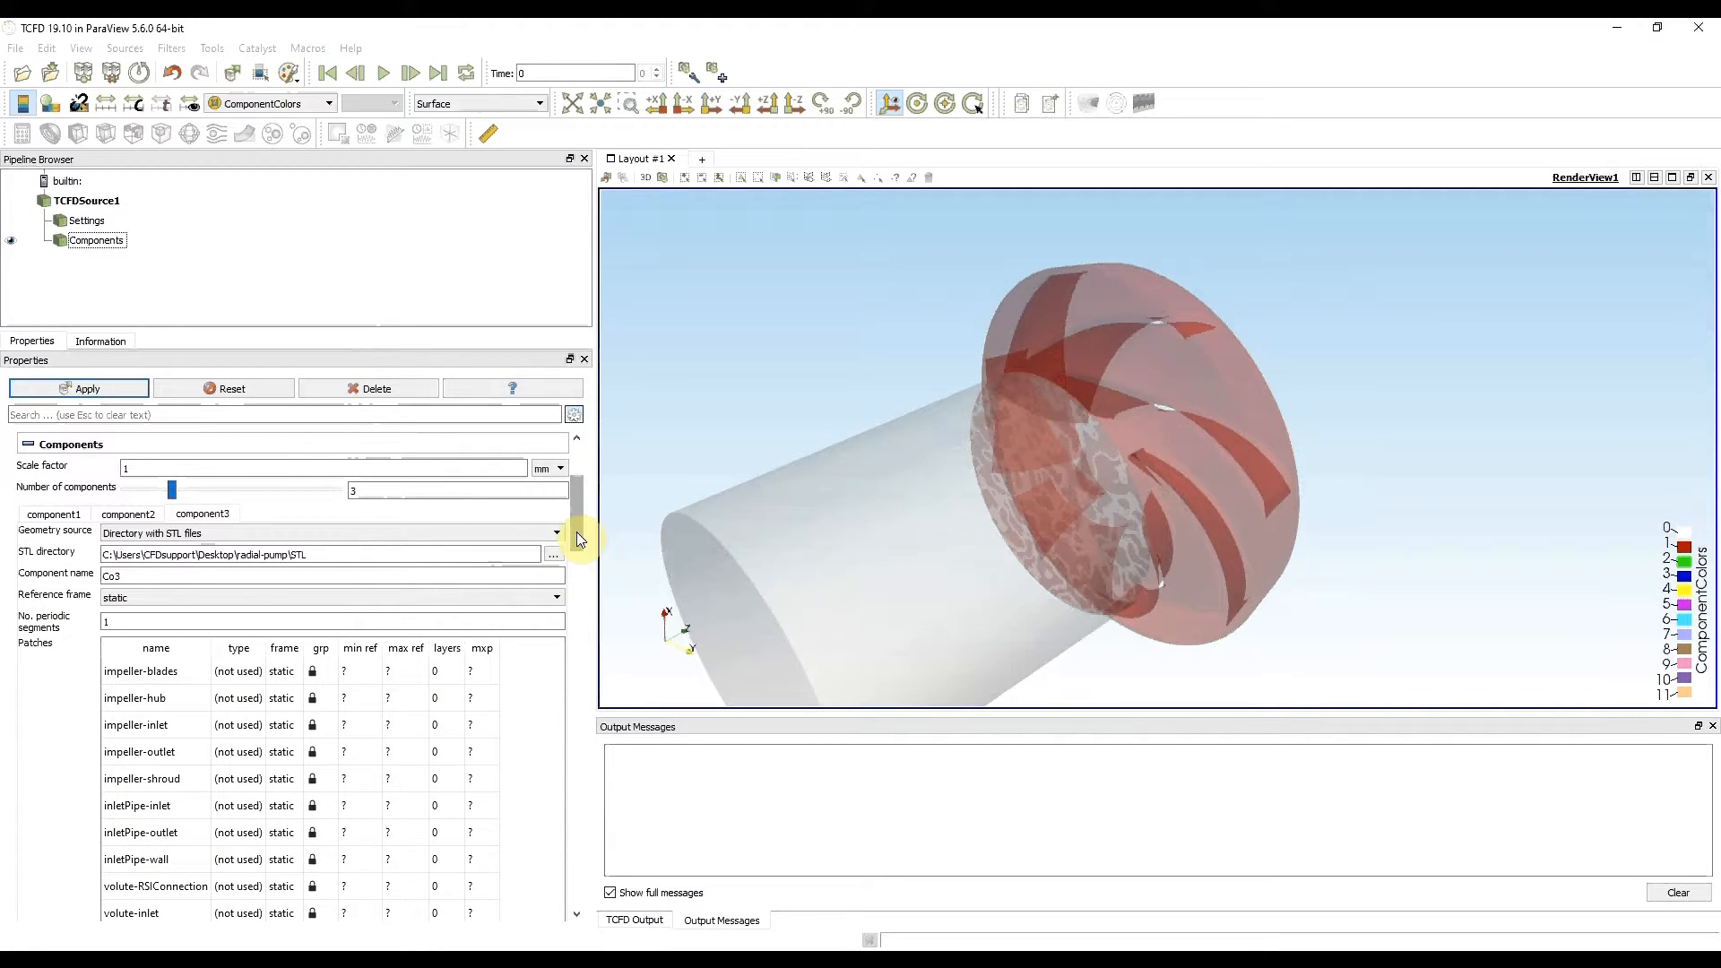
{"action": "double_click", "coordinate": [134, 575]}
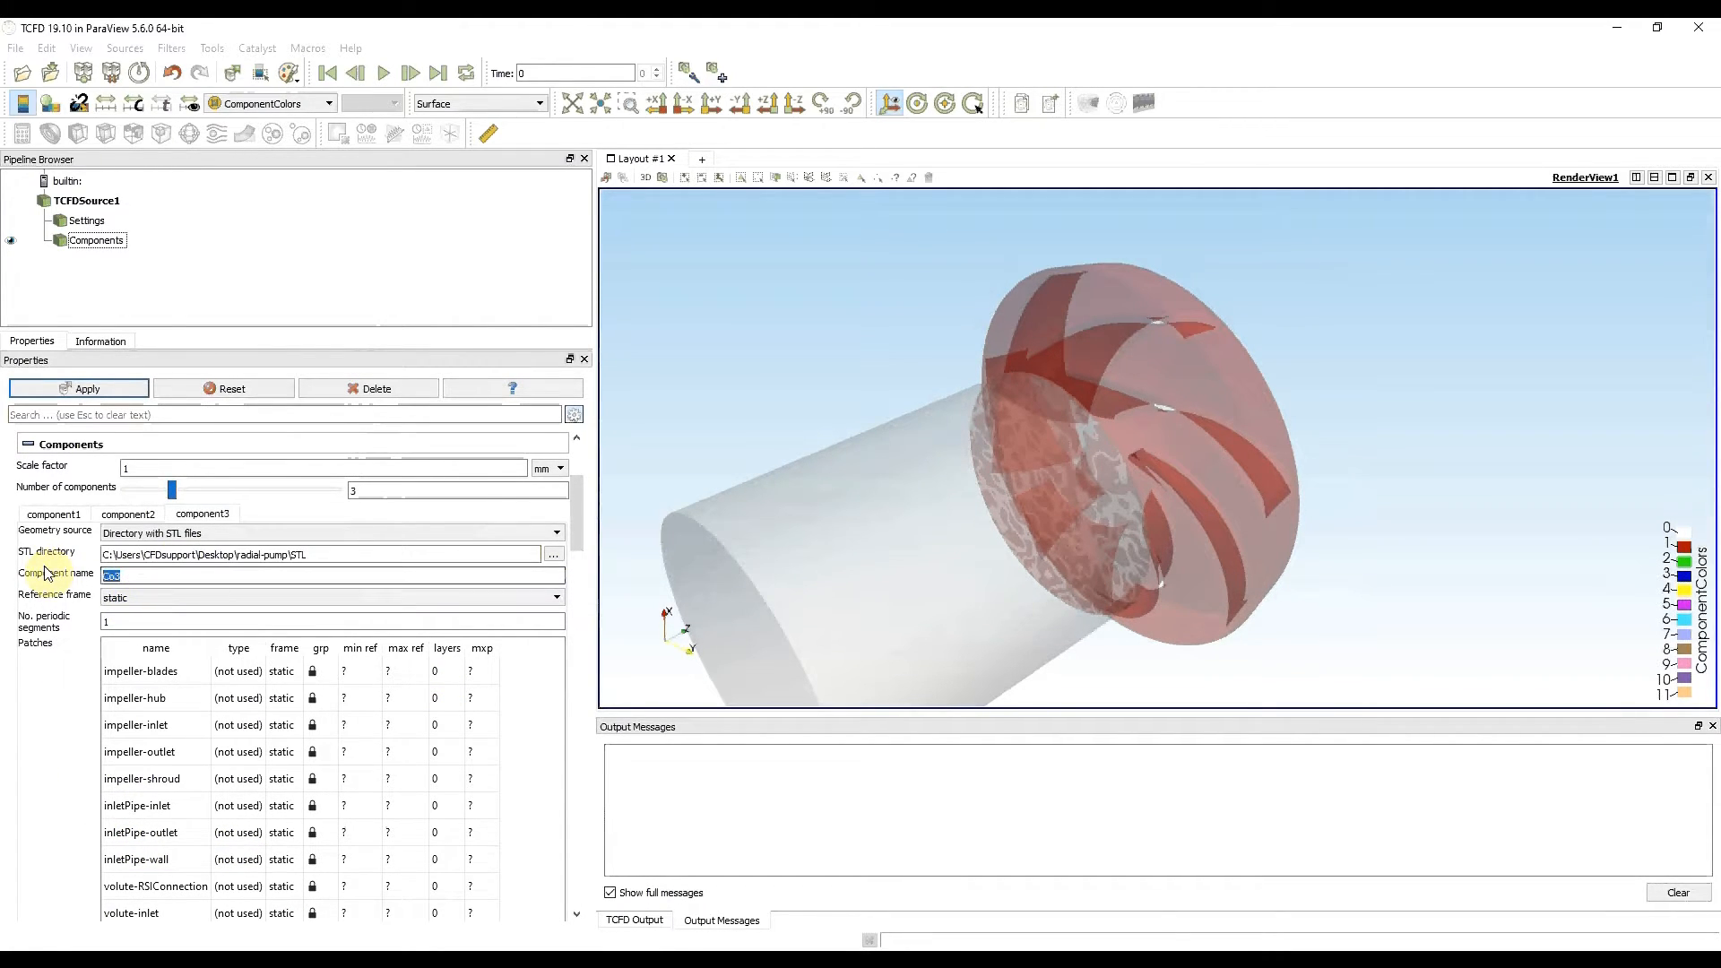
{"action": "type", "text": "vol"}
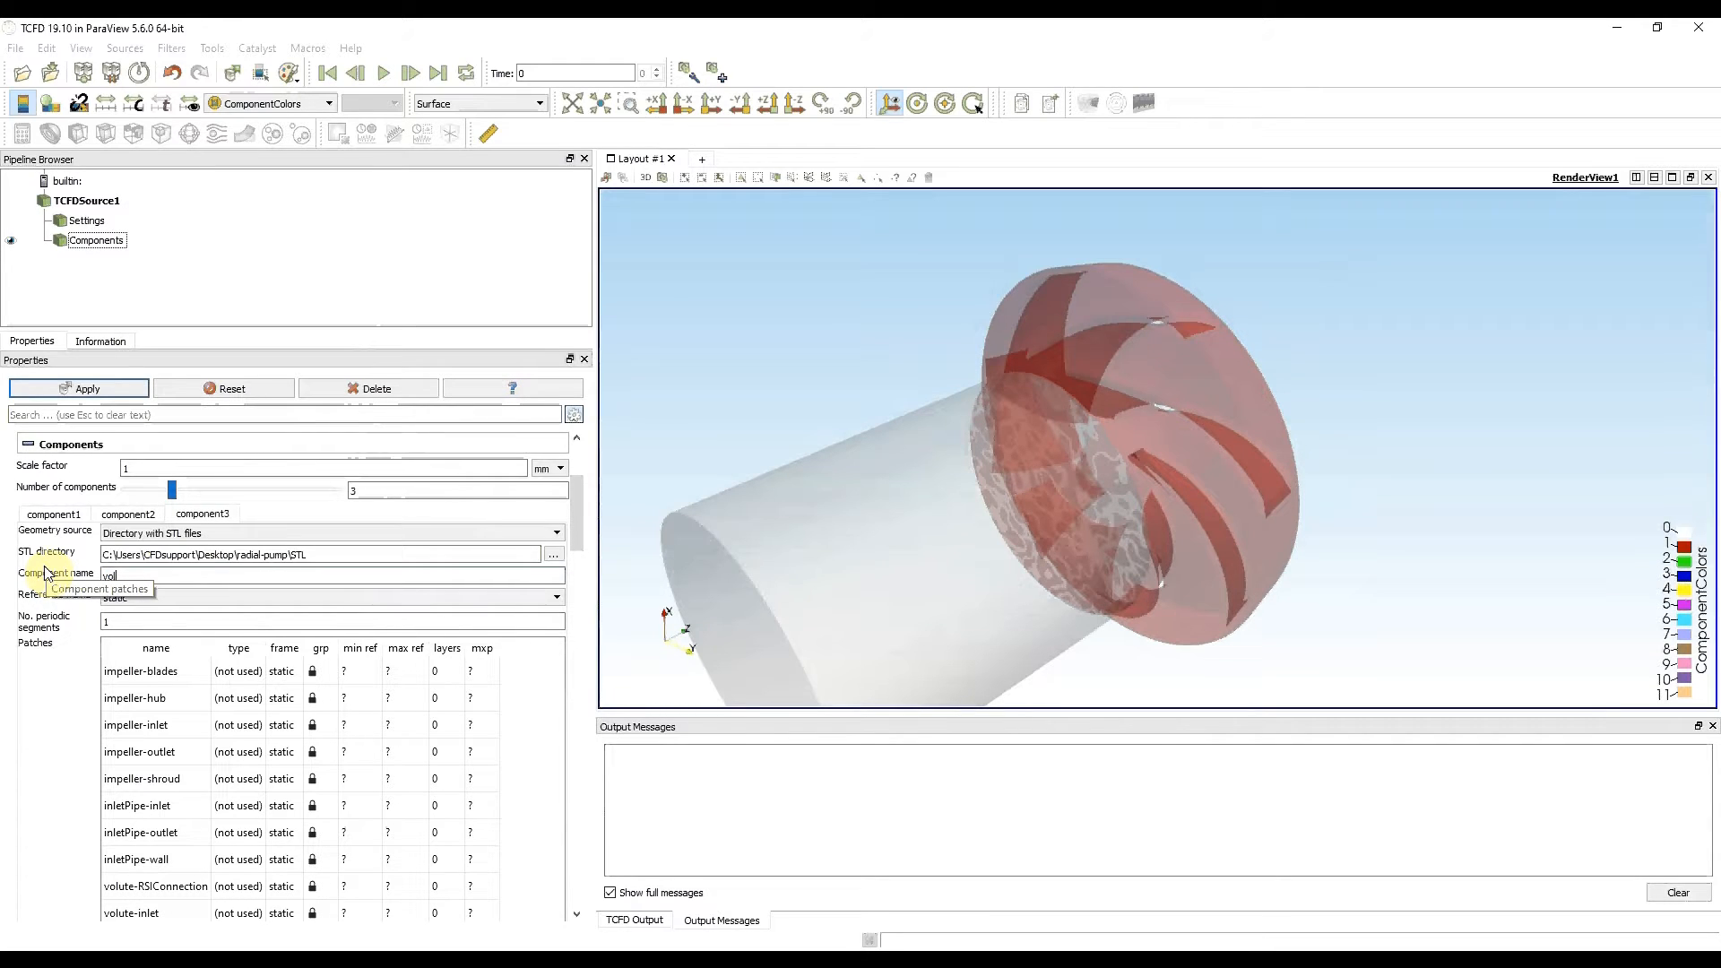
{"action": "type", "text": "ute"}
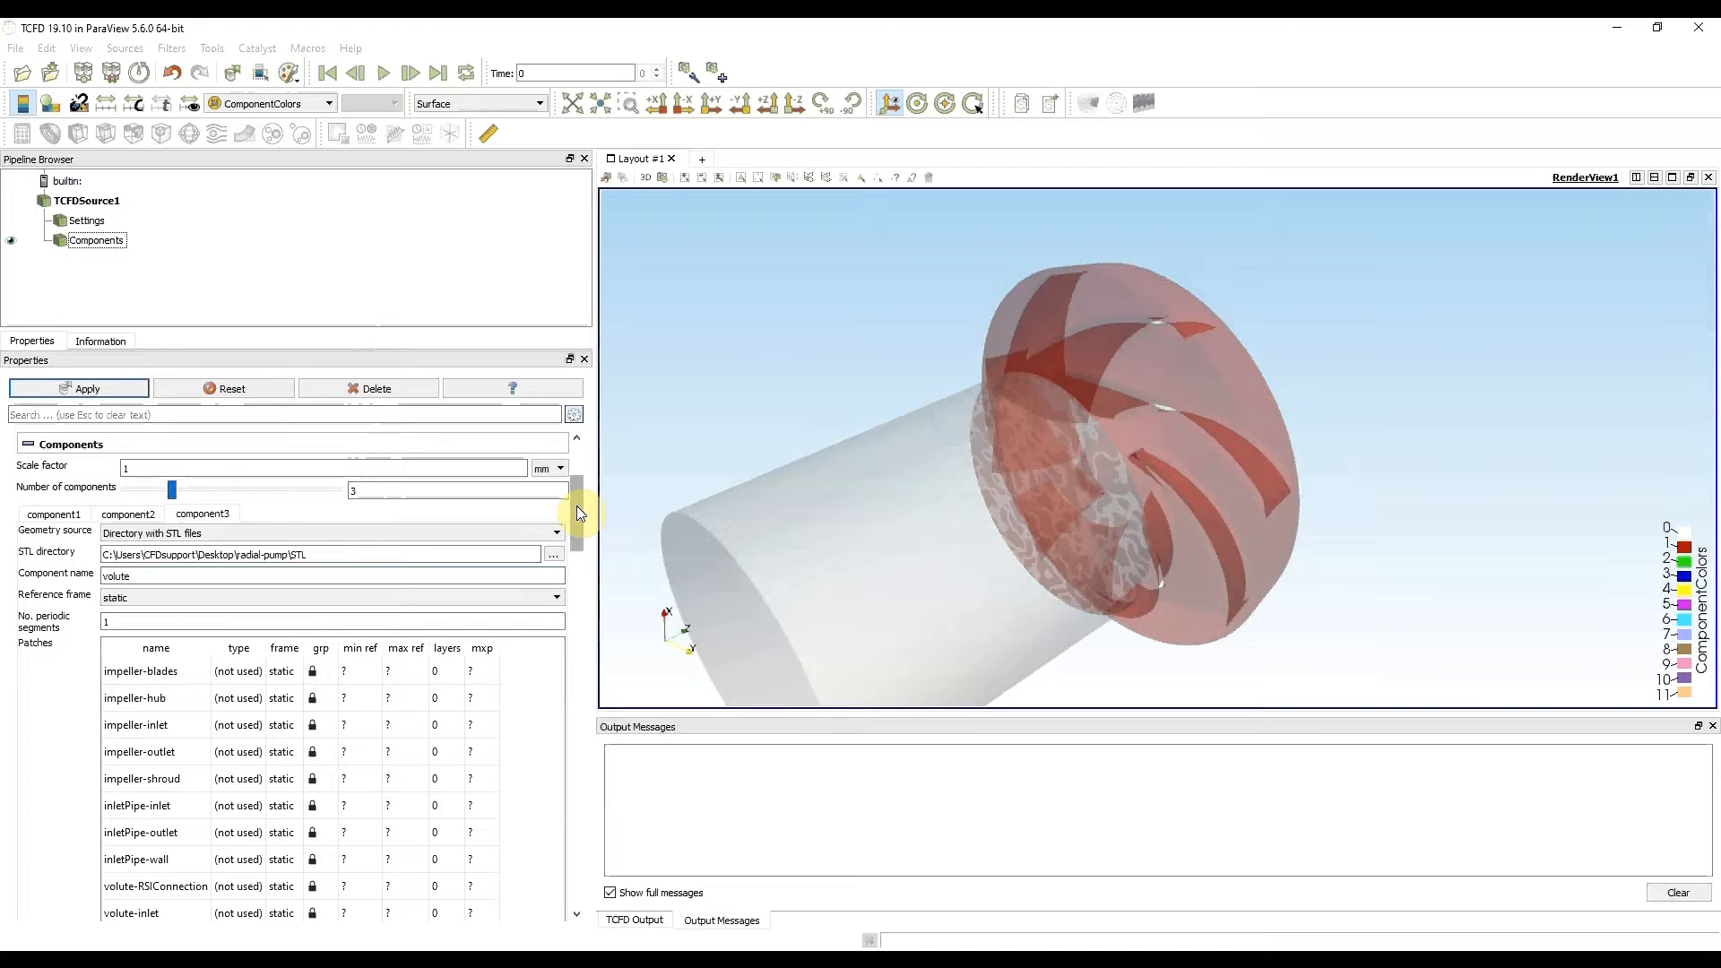
Set the type of the volute-RSIConnection patch to wall
{"action": "left_click_drag", "start_coordinate": [577, 506], "coordinate": [577, 540]}
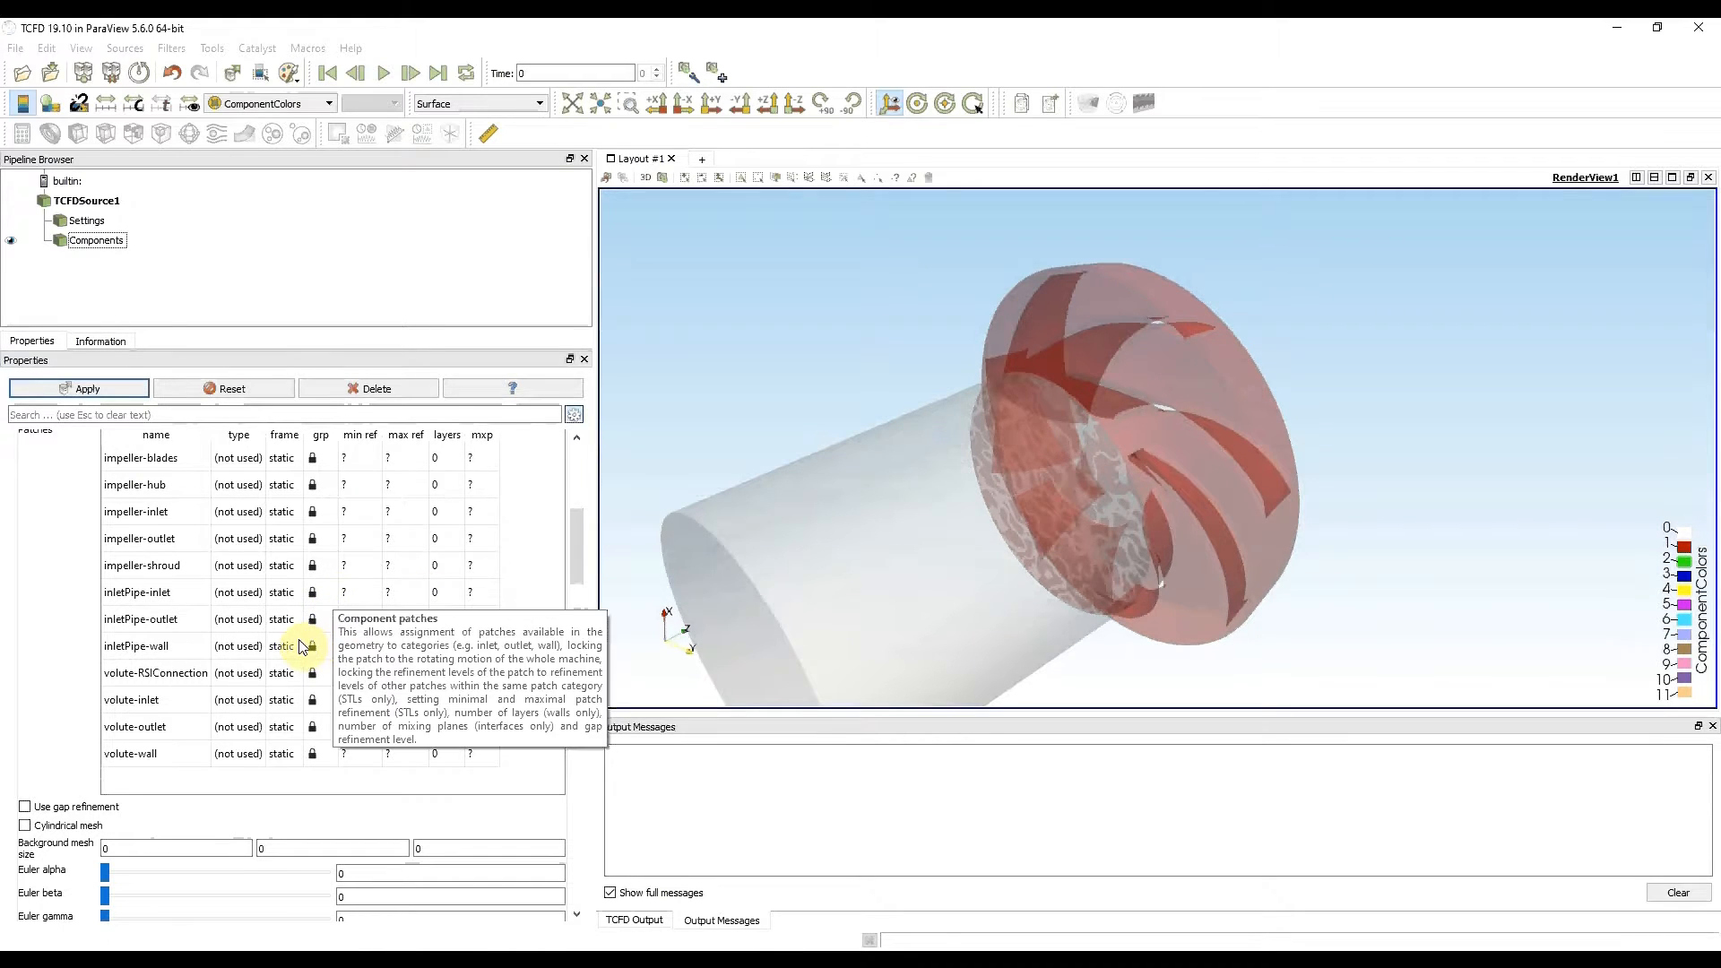
{"action": "double_click", "coordinate": [251, 681]}
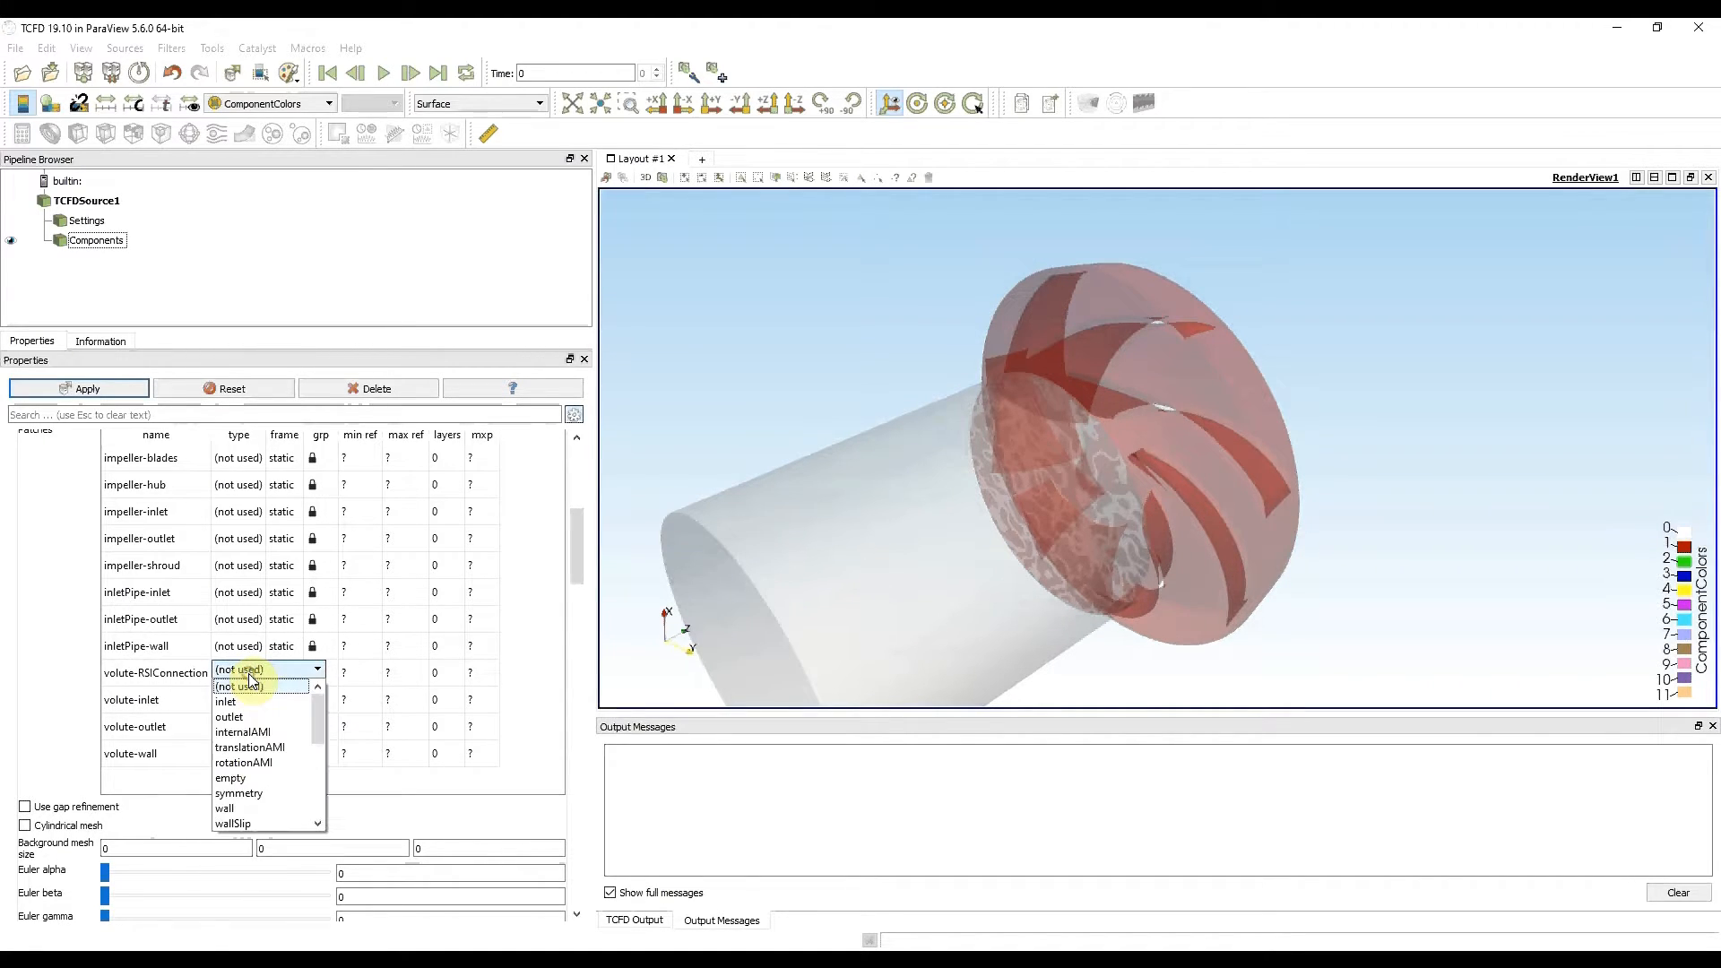
{"action": "left_click", "coordinate": [255, 809]}
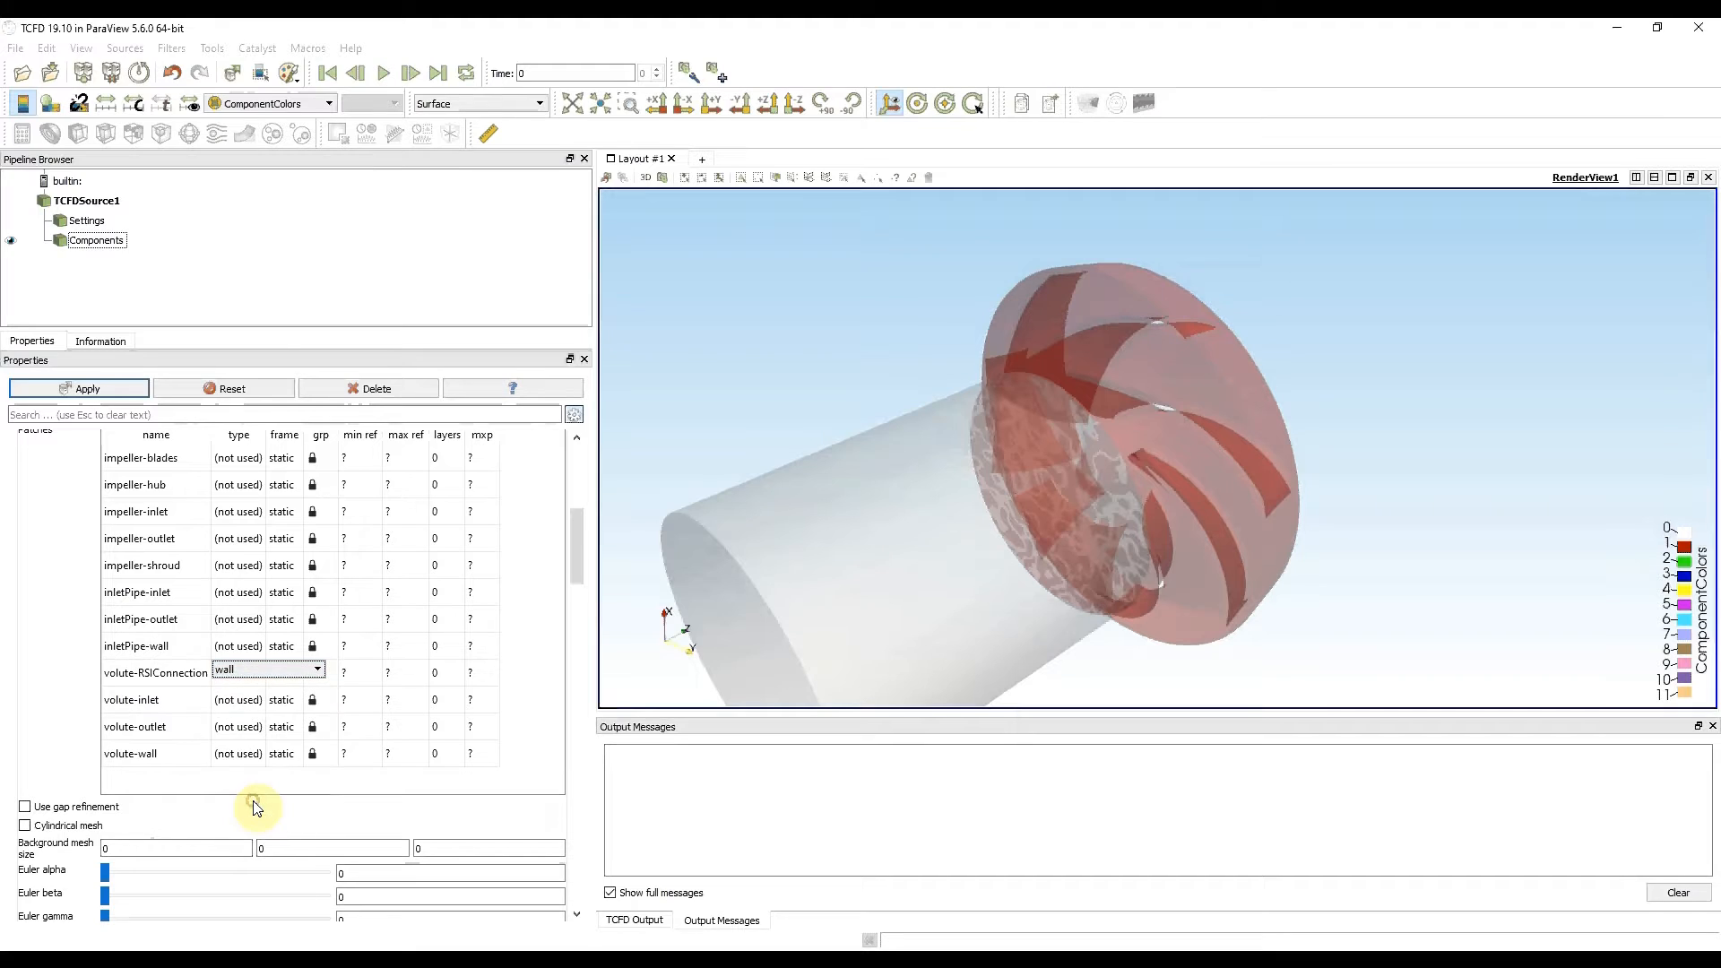
Set the volute-inlet patch type to inletInterface and connect it to the impeller component
{"action": "left_click", "coordinate": [249, 700]}
{"action": "left_click", "coordinate": [248, 700]}
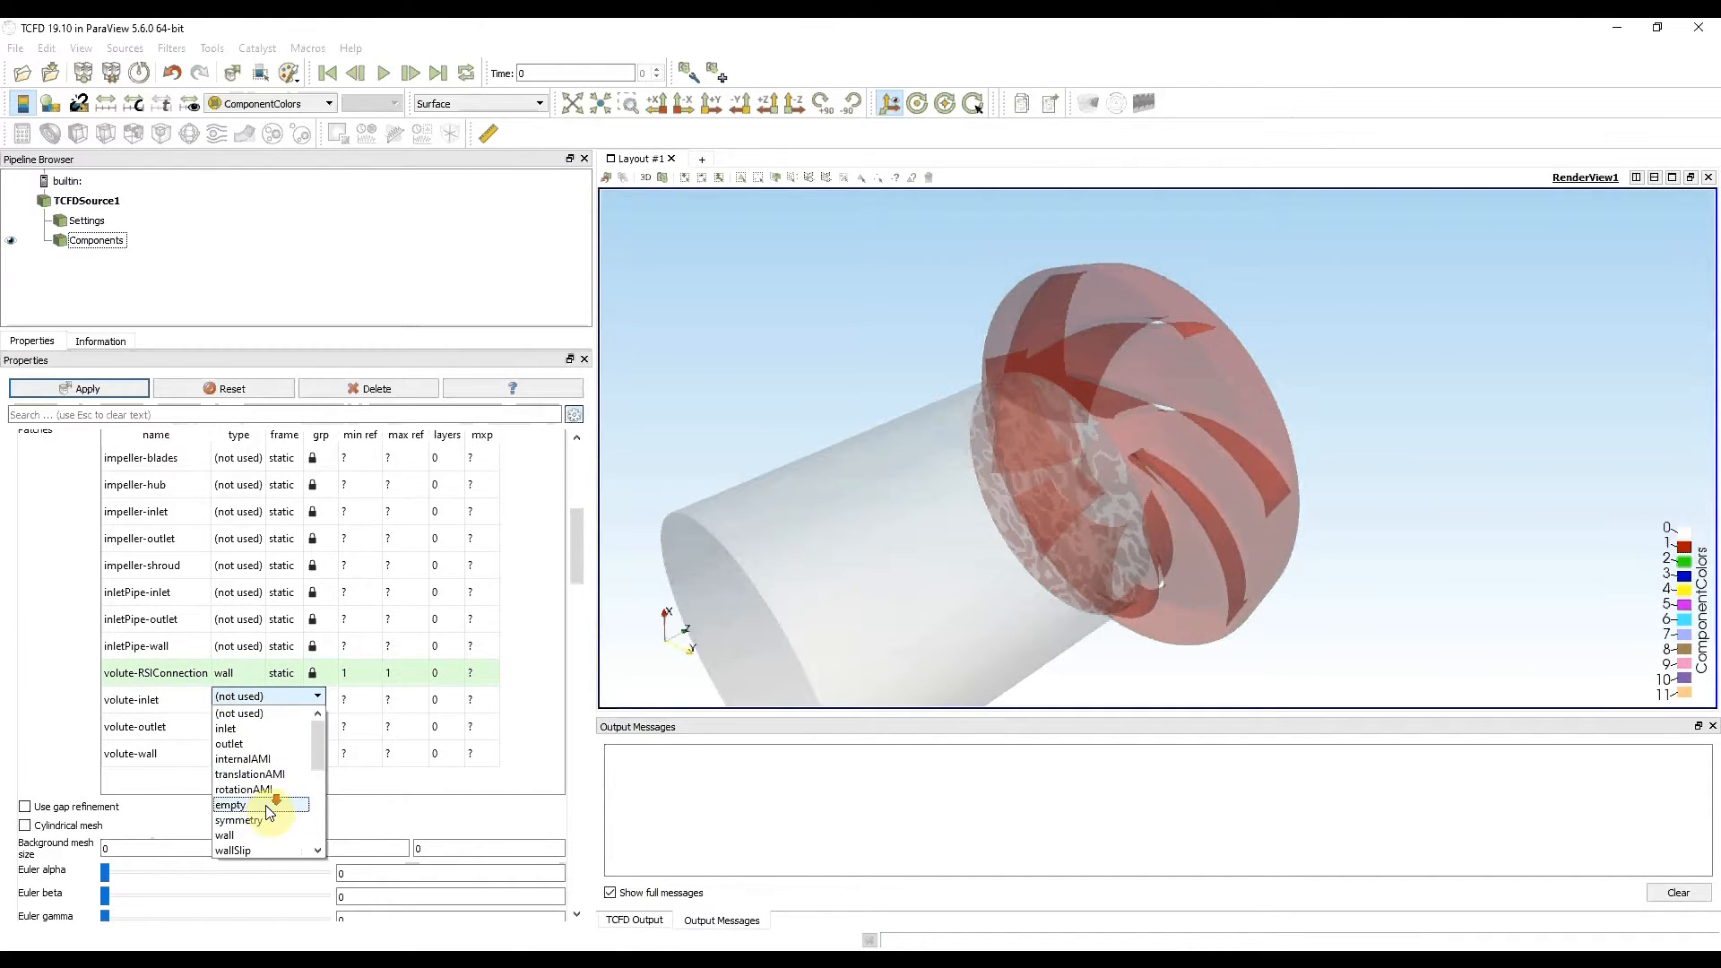
{"action": "scroll", "coordinate": [271, 812], "scroll_direction": "down", "scroll_amount": 5}
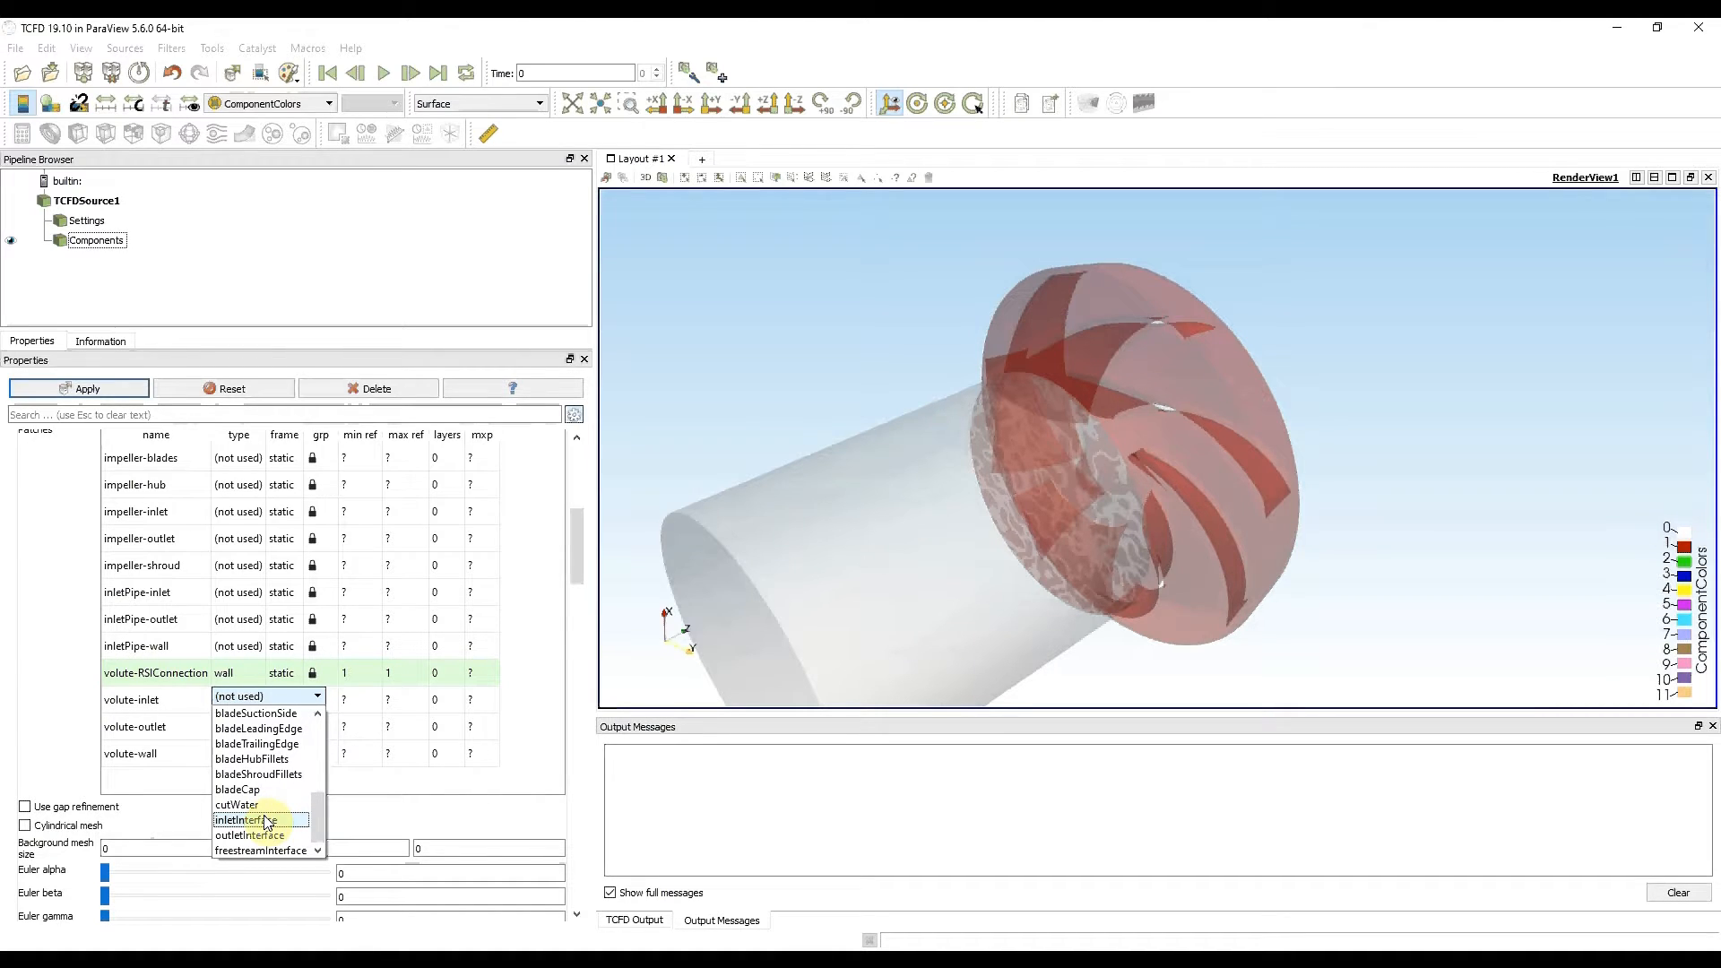
{"action": "left_click", "coordinate": [265, 823]}
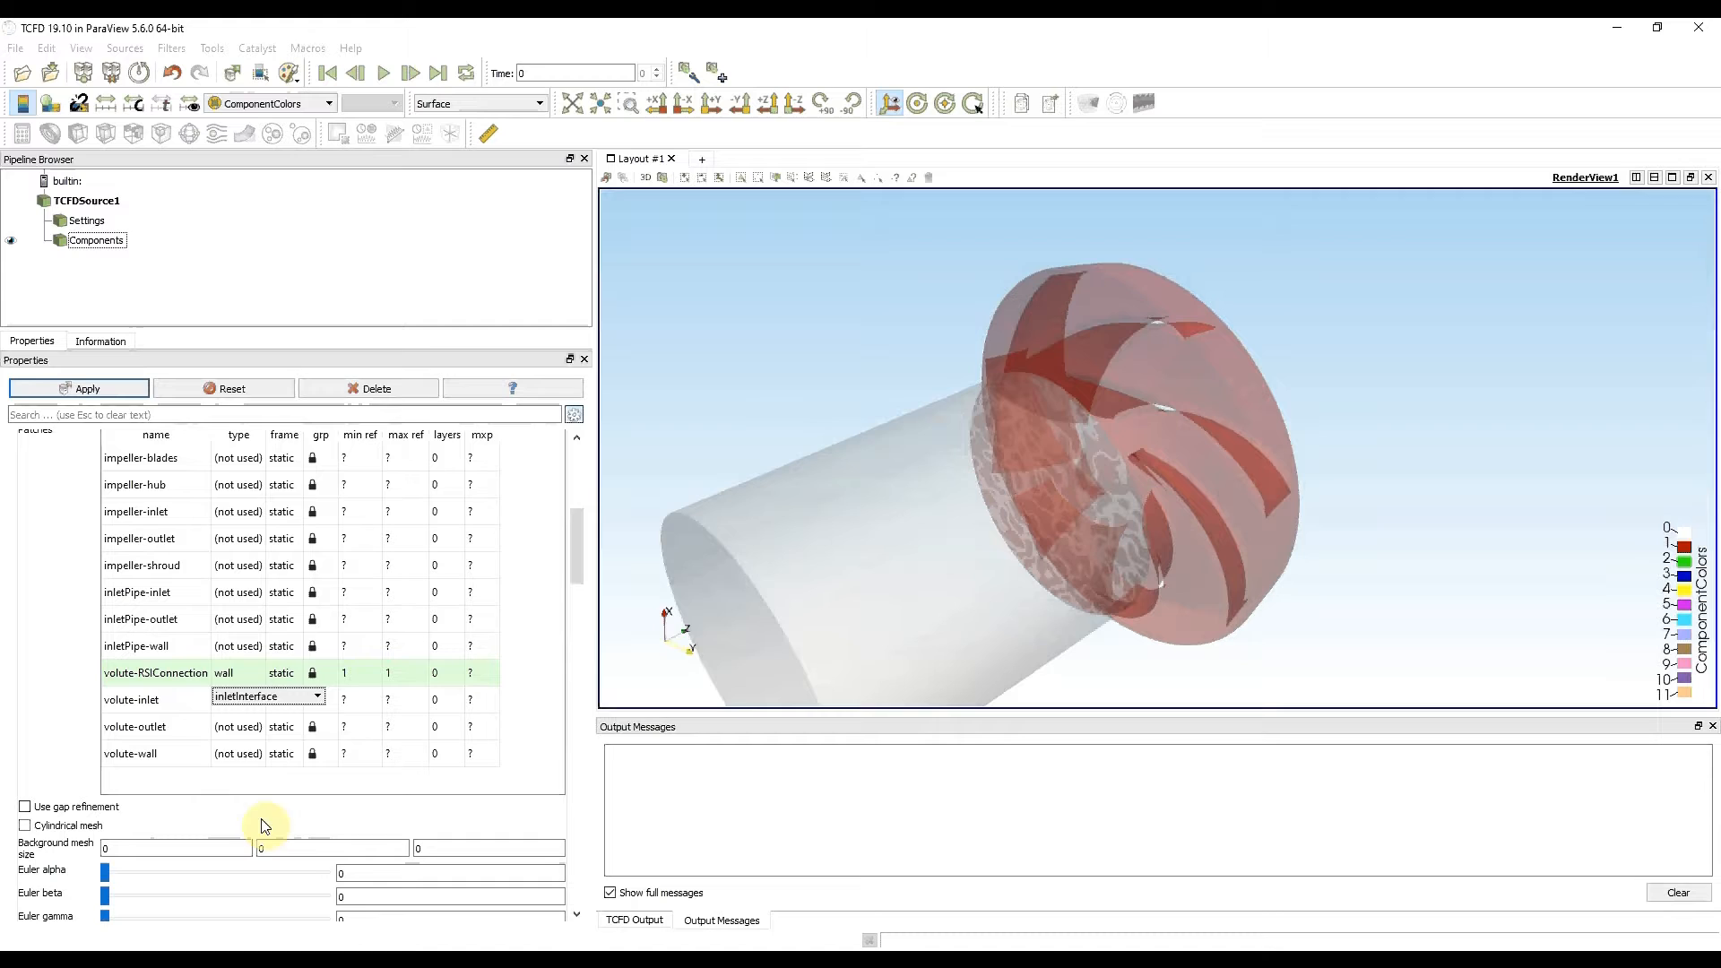
{"action": "left_click", "coordinate": [165, 702]}
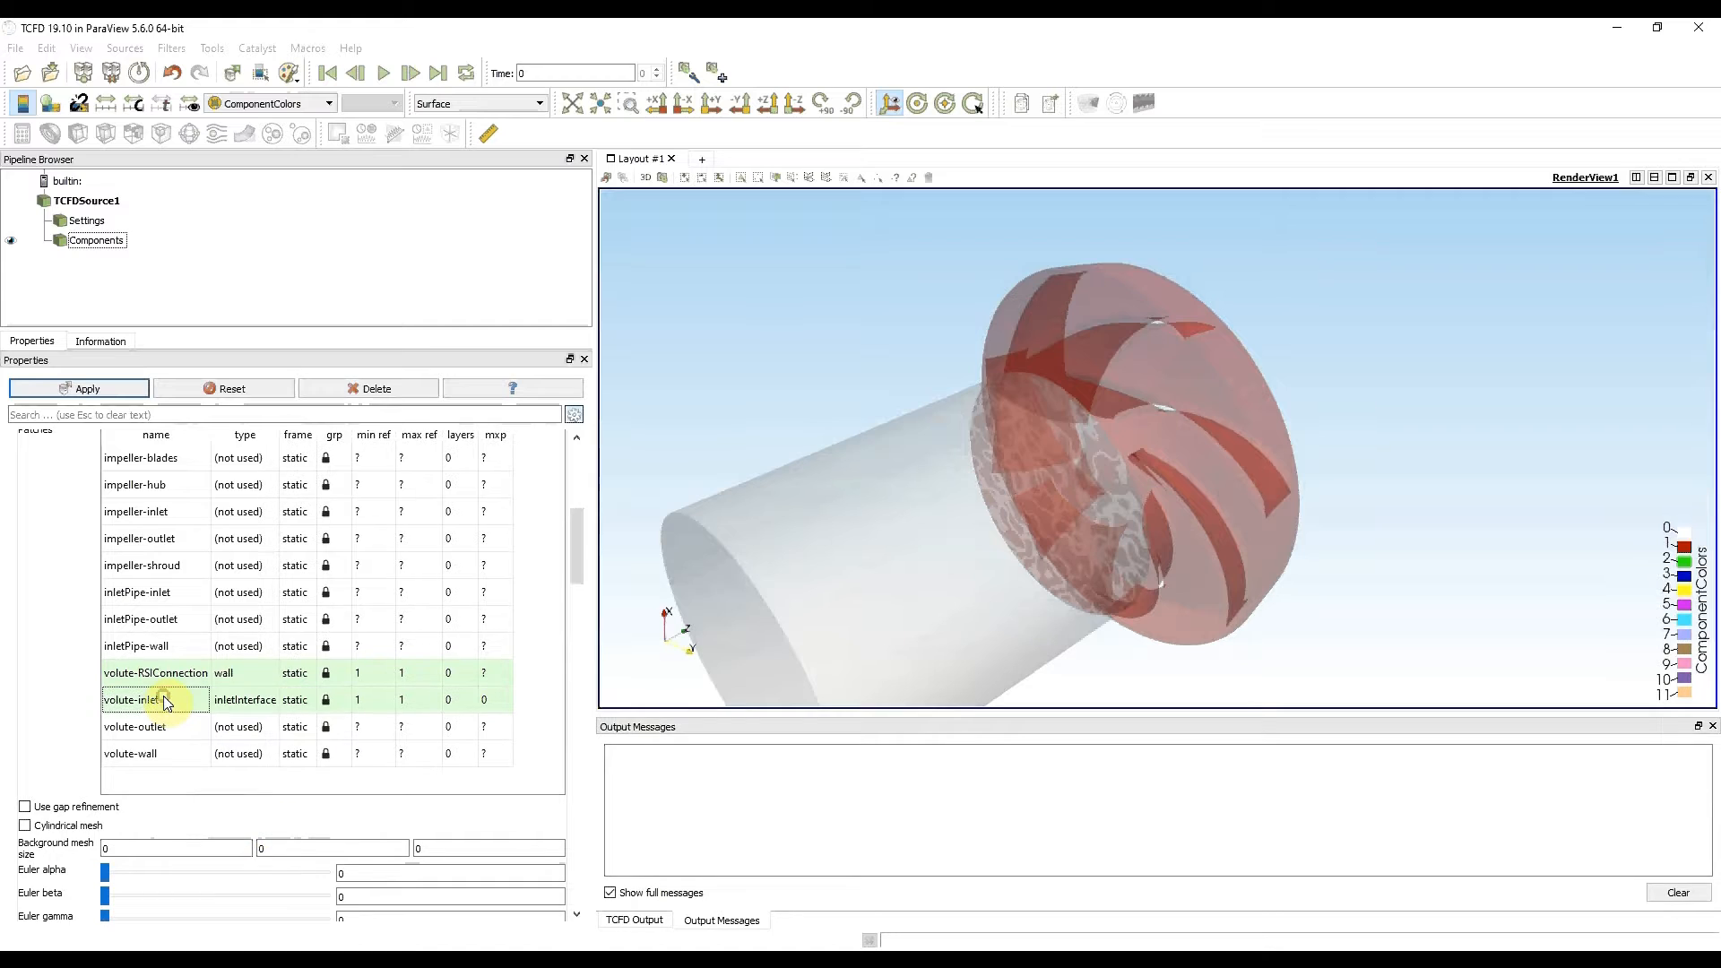
{"action": "double_click", "coordinate": [255, 702]}
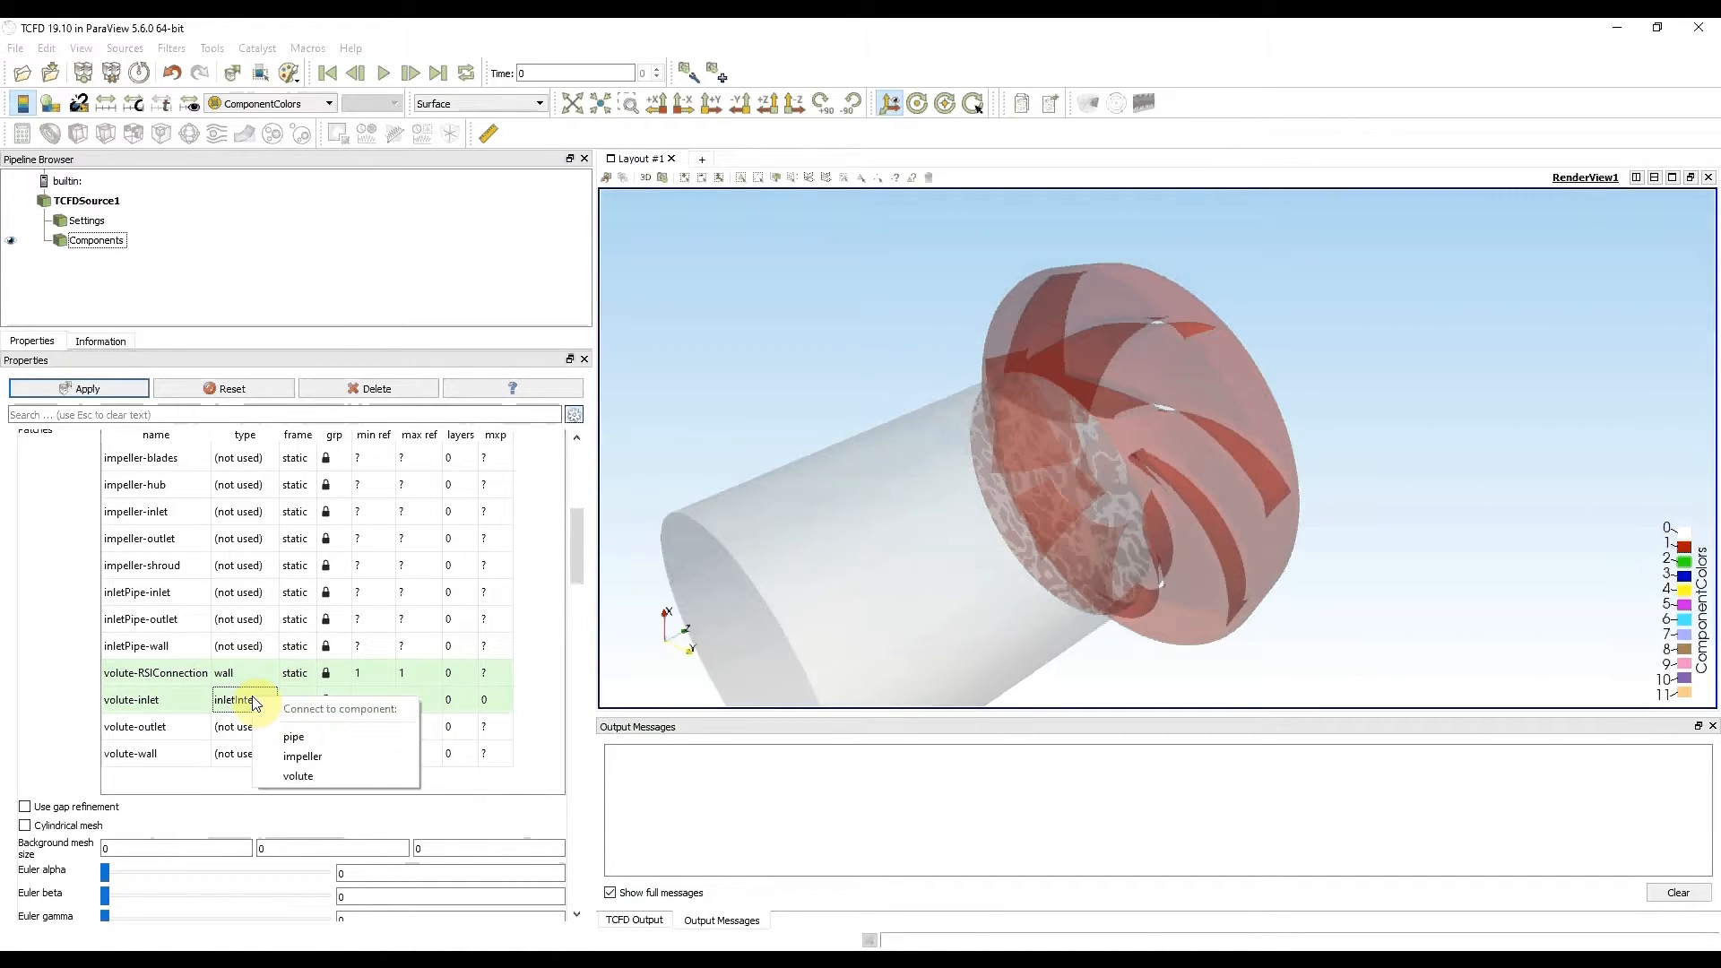
{"action": "left_click", "coordinate": [348, 758]}
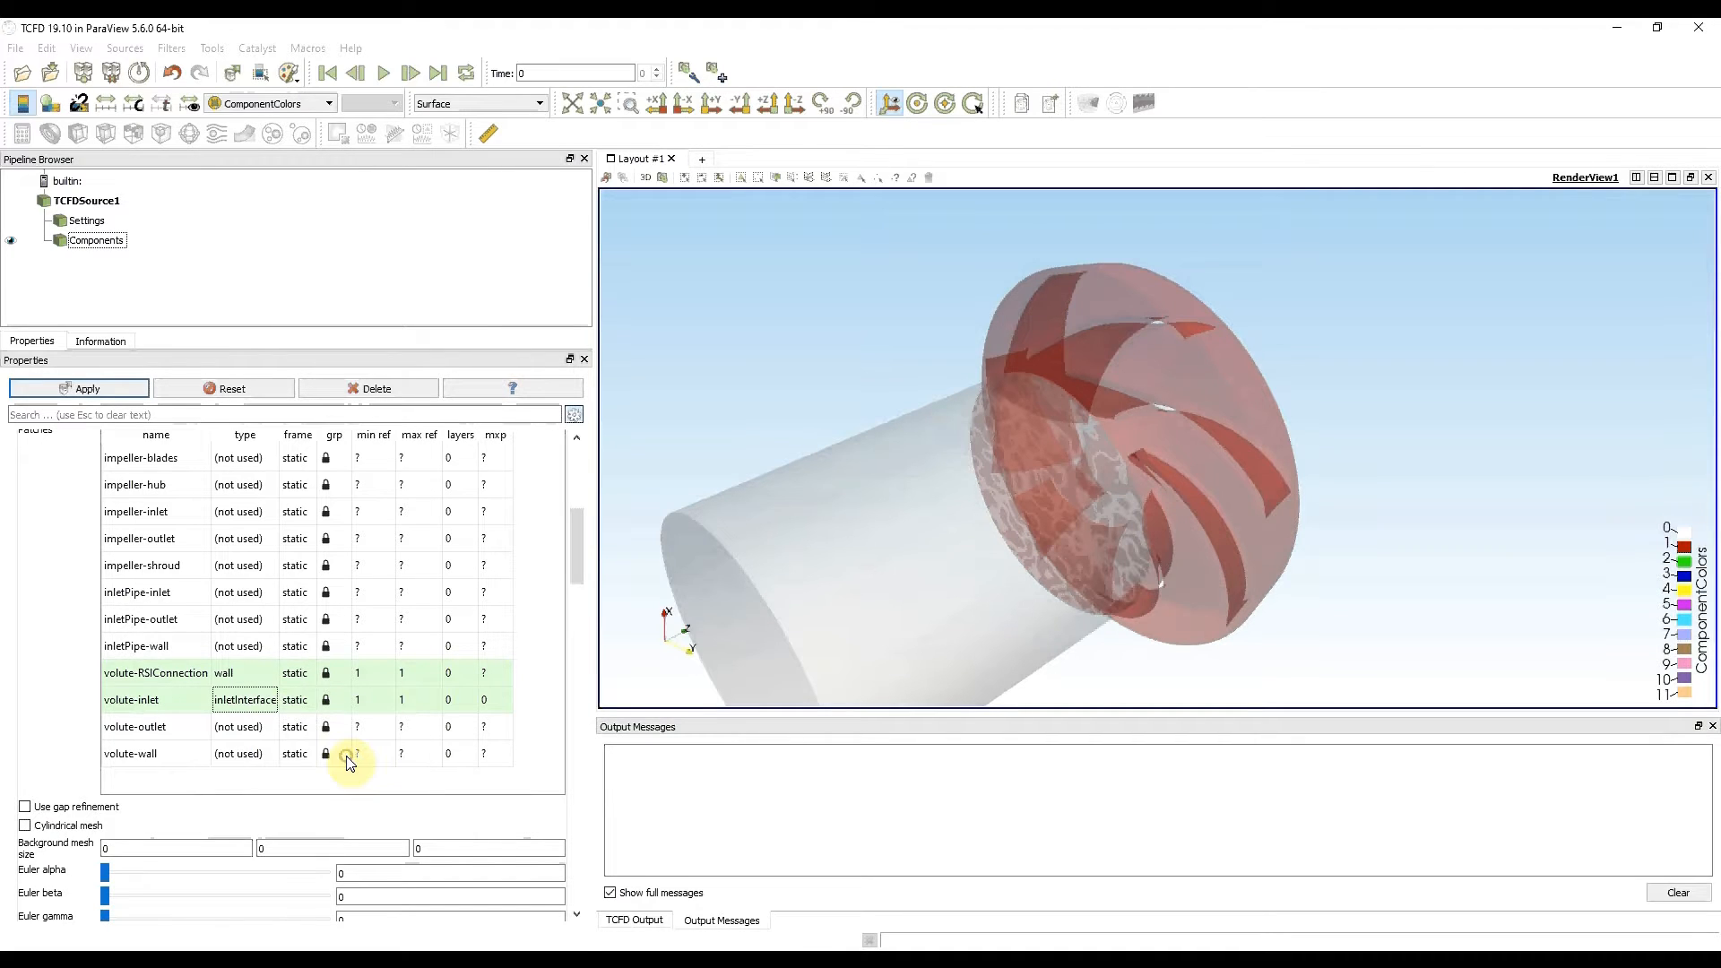
Set the volute-outlet patch type to outlet and the volute-wall patch type to wall, and apply the changes
{"action": "double_click", "coordinate": [256, 728]}
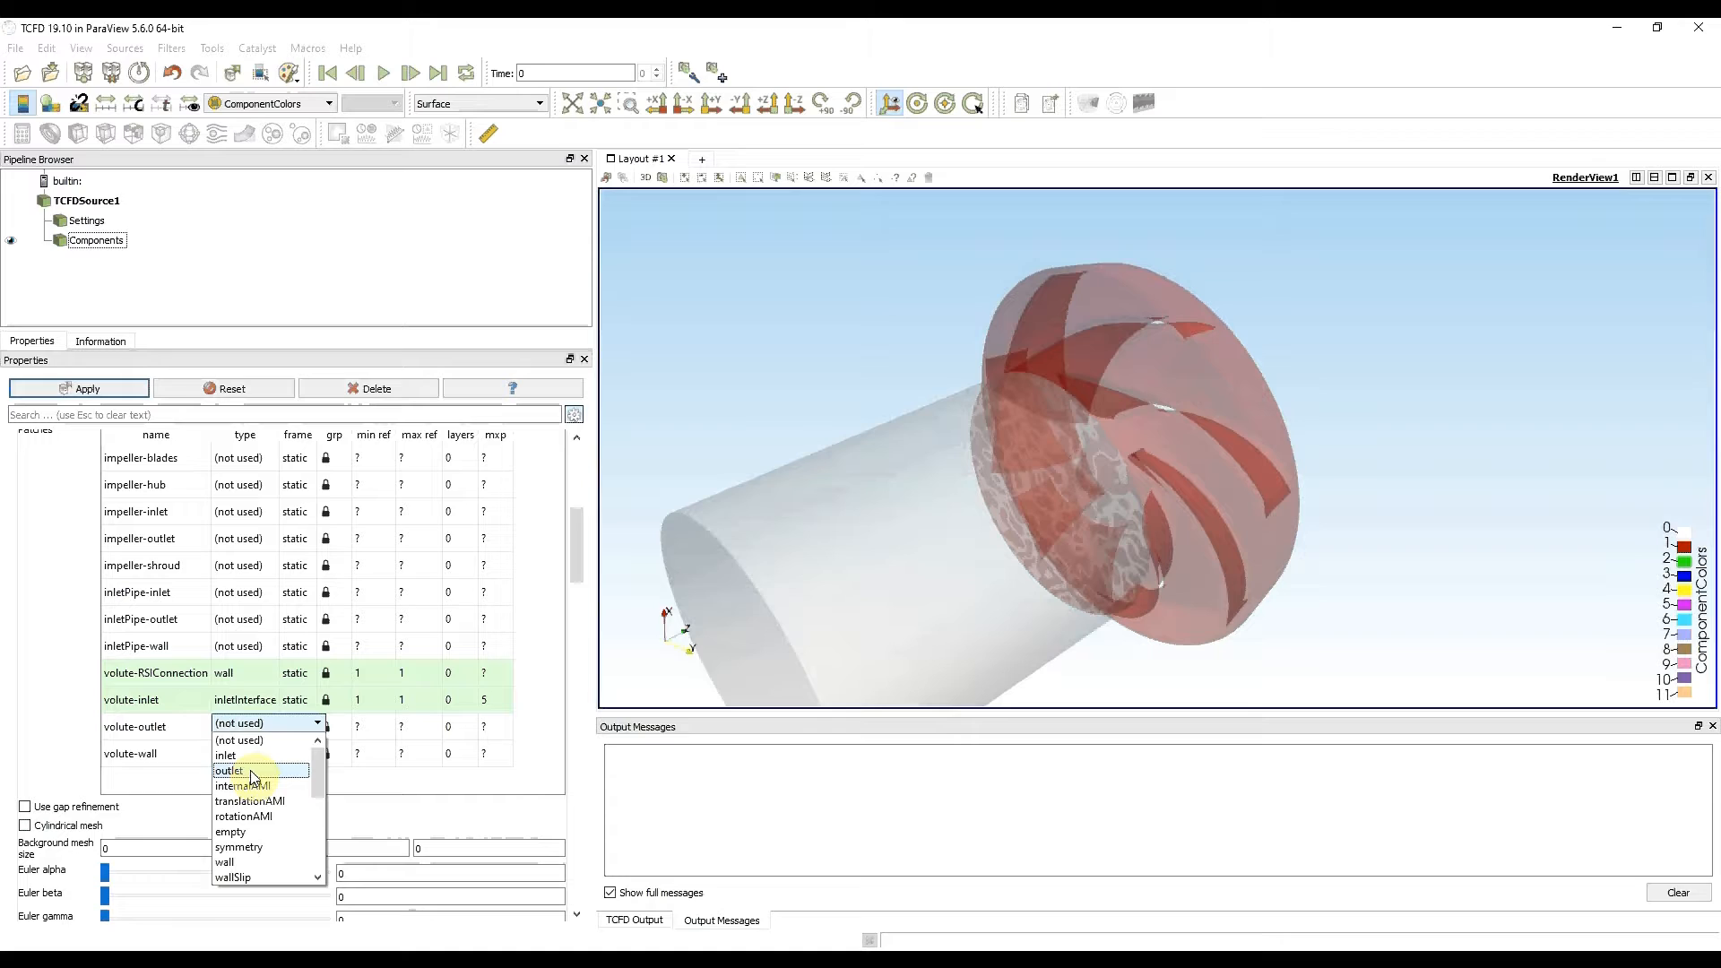
{"action": "left_click", "coordinate": [252, 773]}
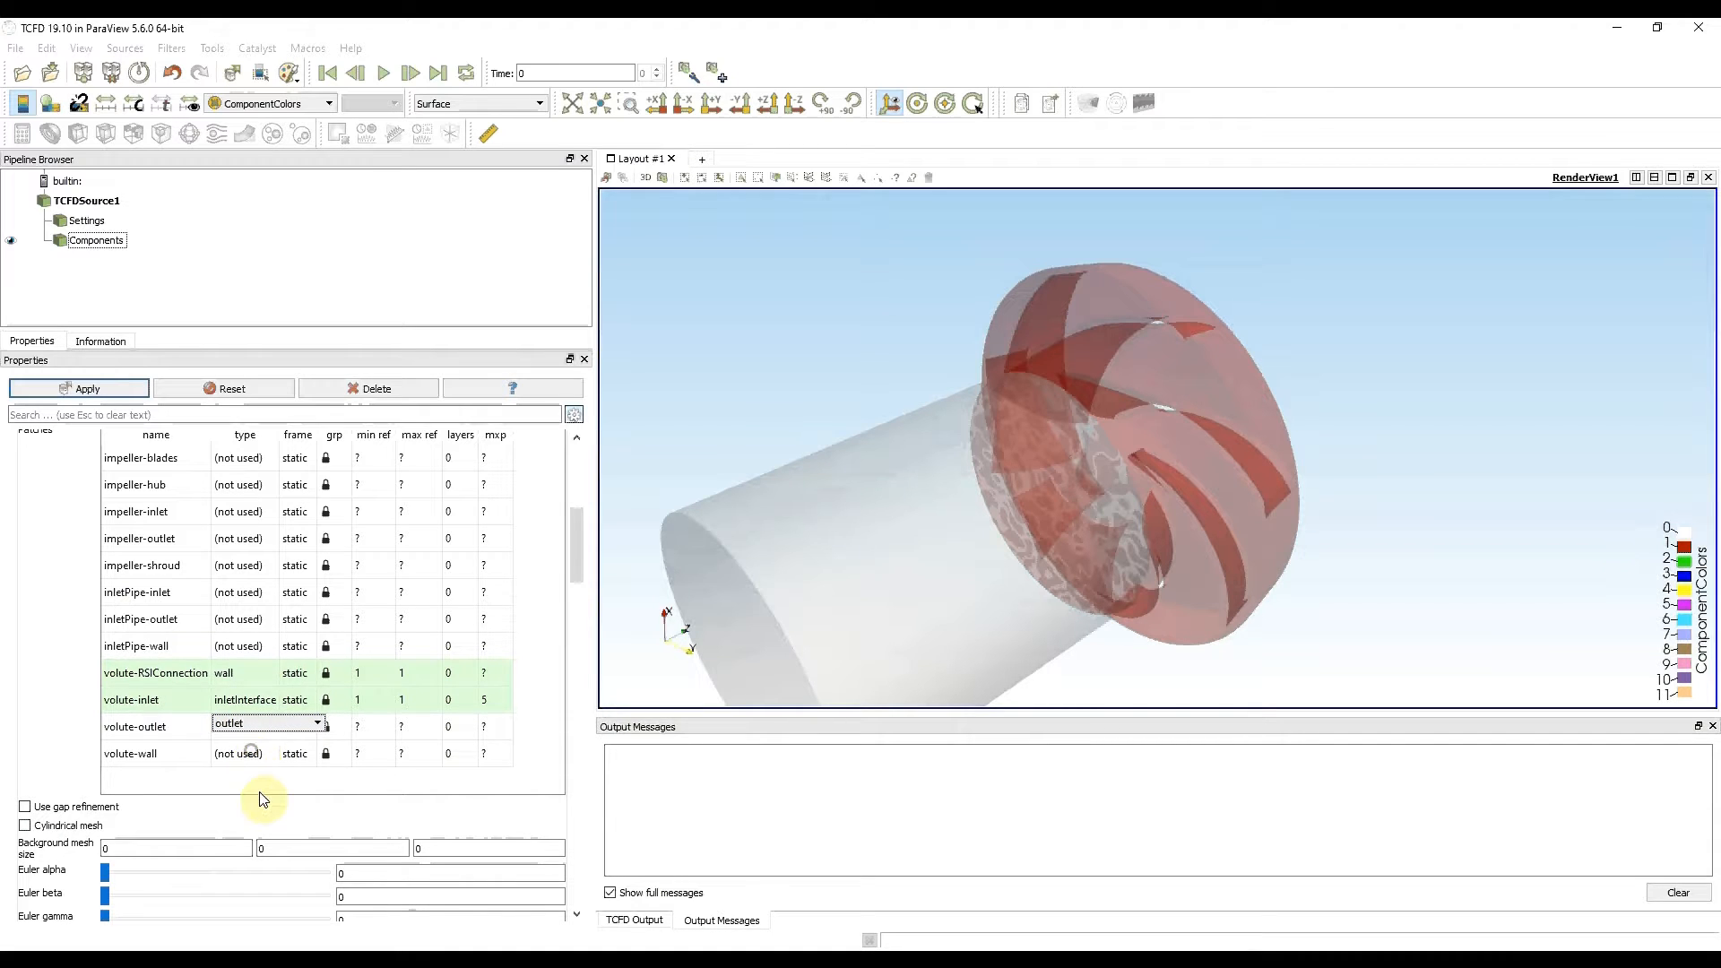
{"action": "left_click", "coordinate": [262, 800]}
{"action": "double_click", "coordinate": [254, 751]}
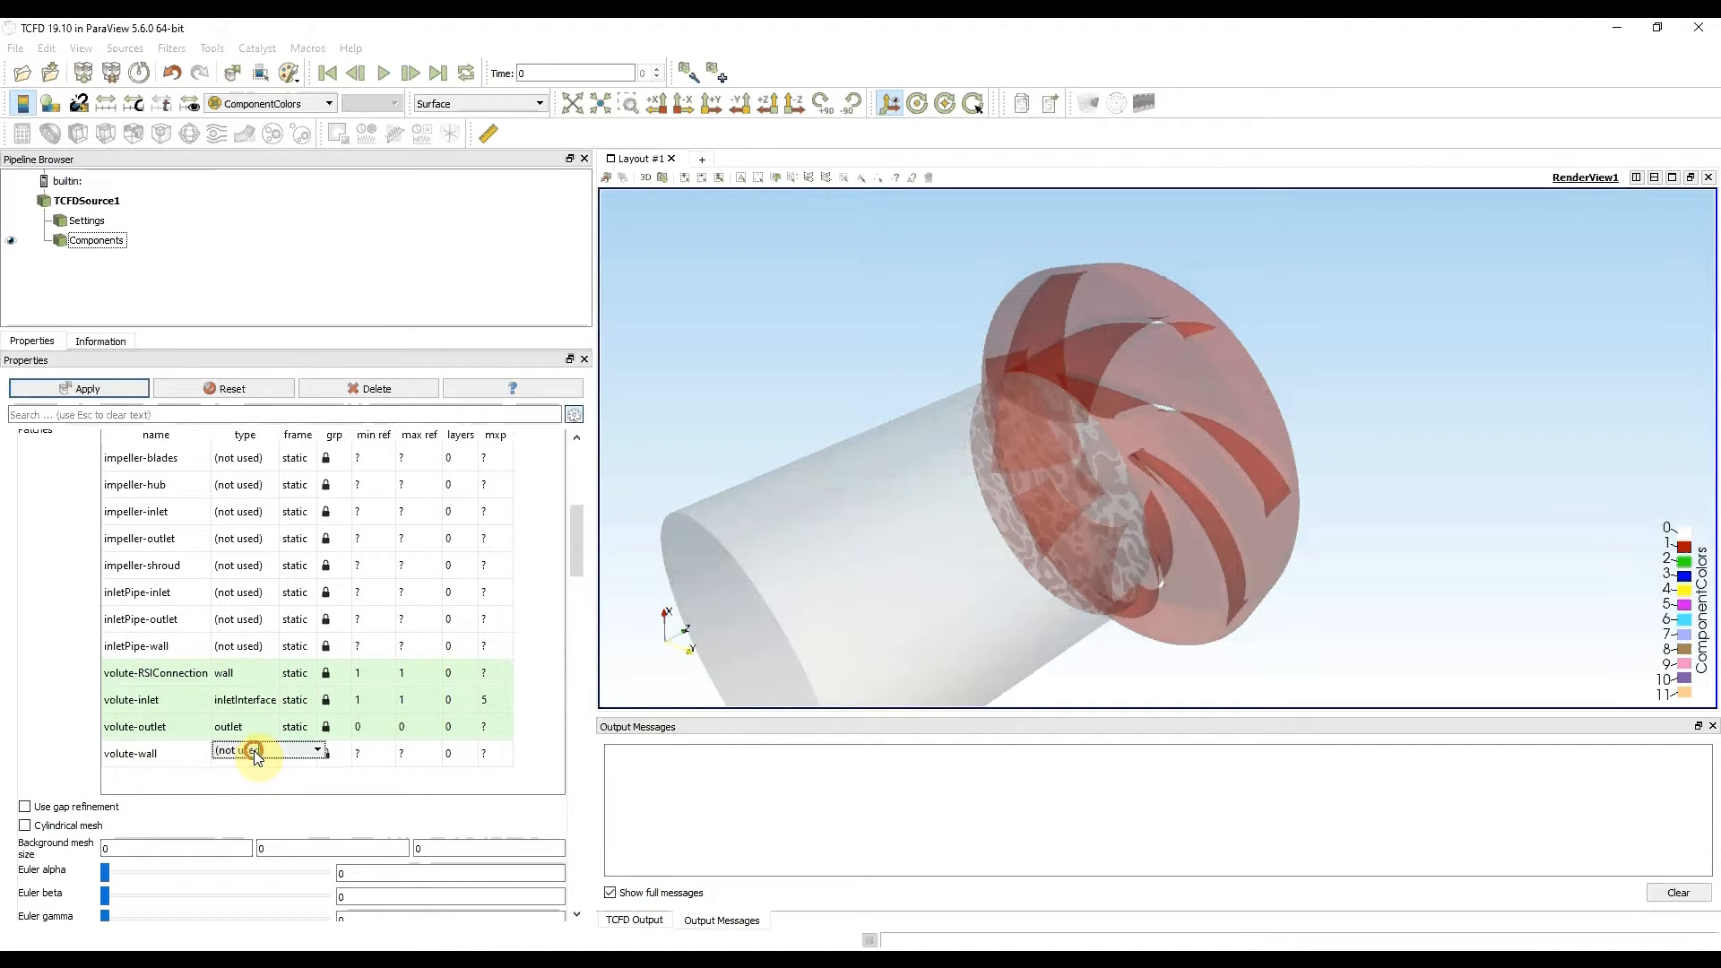
{"action": "left_click", "coordinate": [255, 750]}
{"action": "left_click", "coordinate": [245, 891]}
{"action": "left_click", "coordinate": [249, 726]}
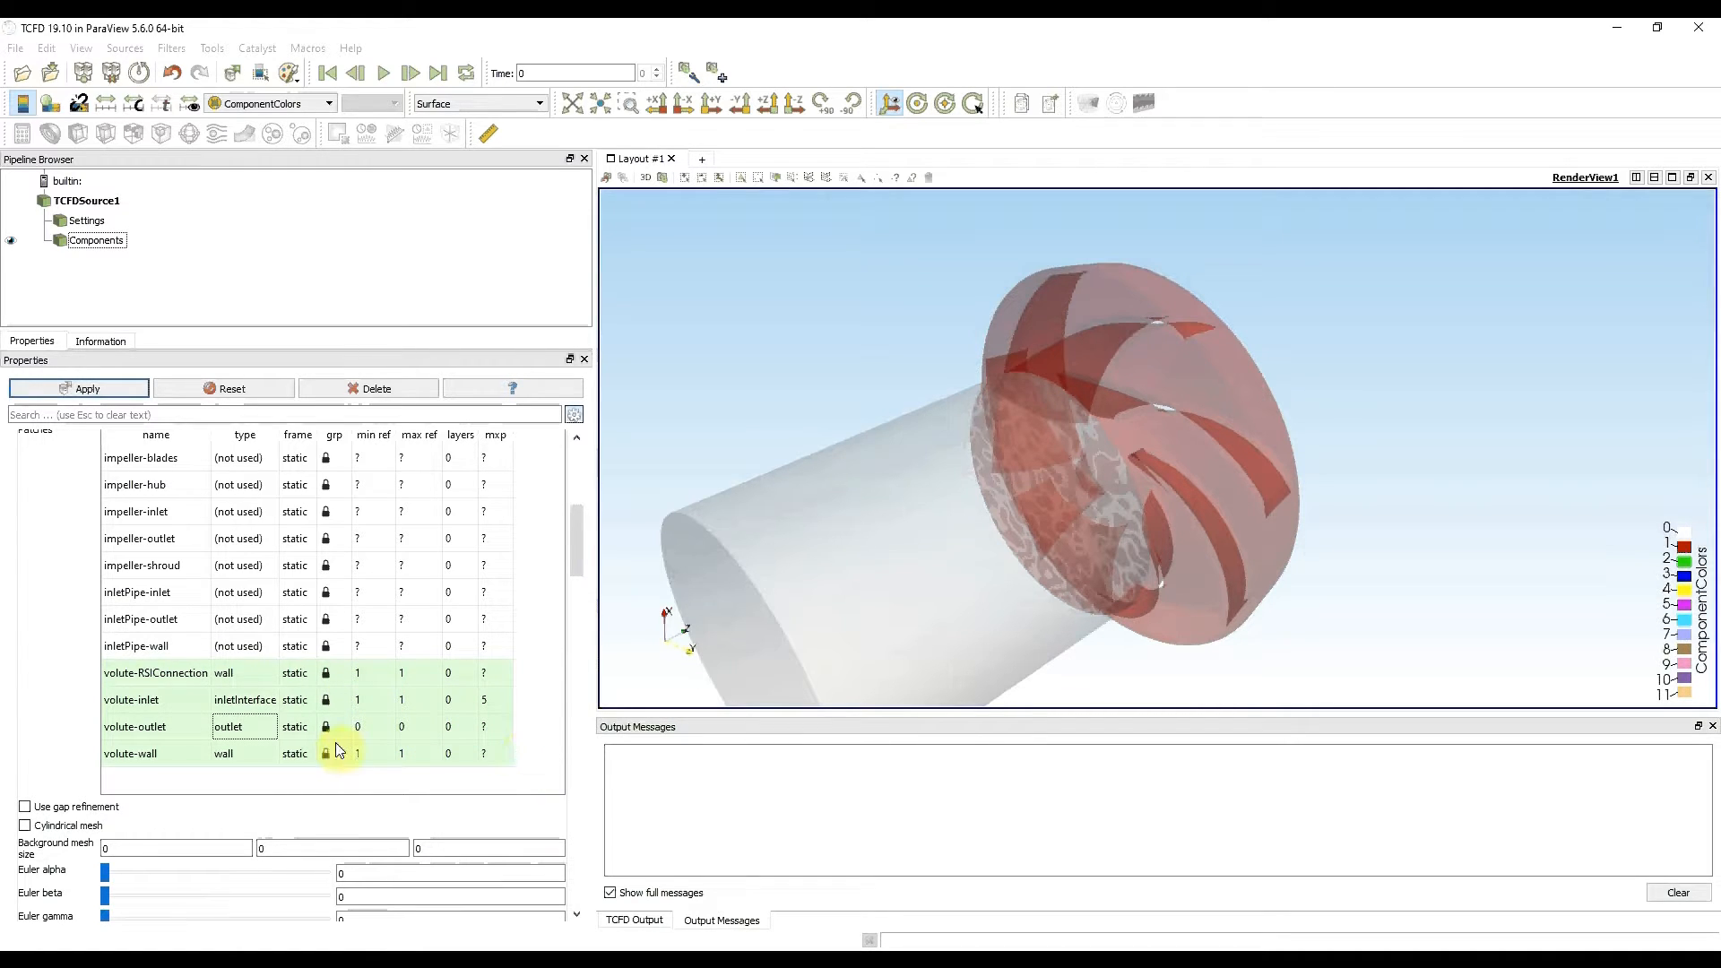
{"action": "left_click", "coordinate": [106, 387]}
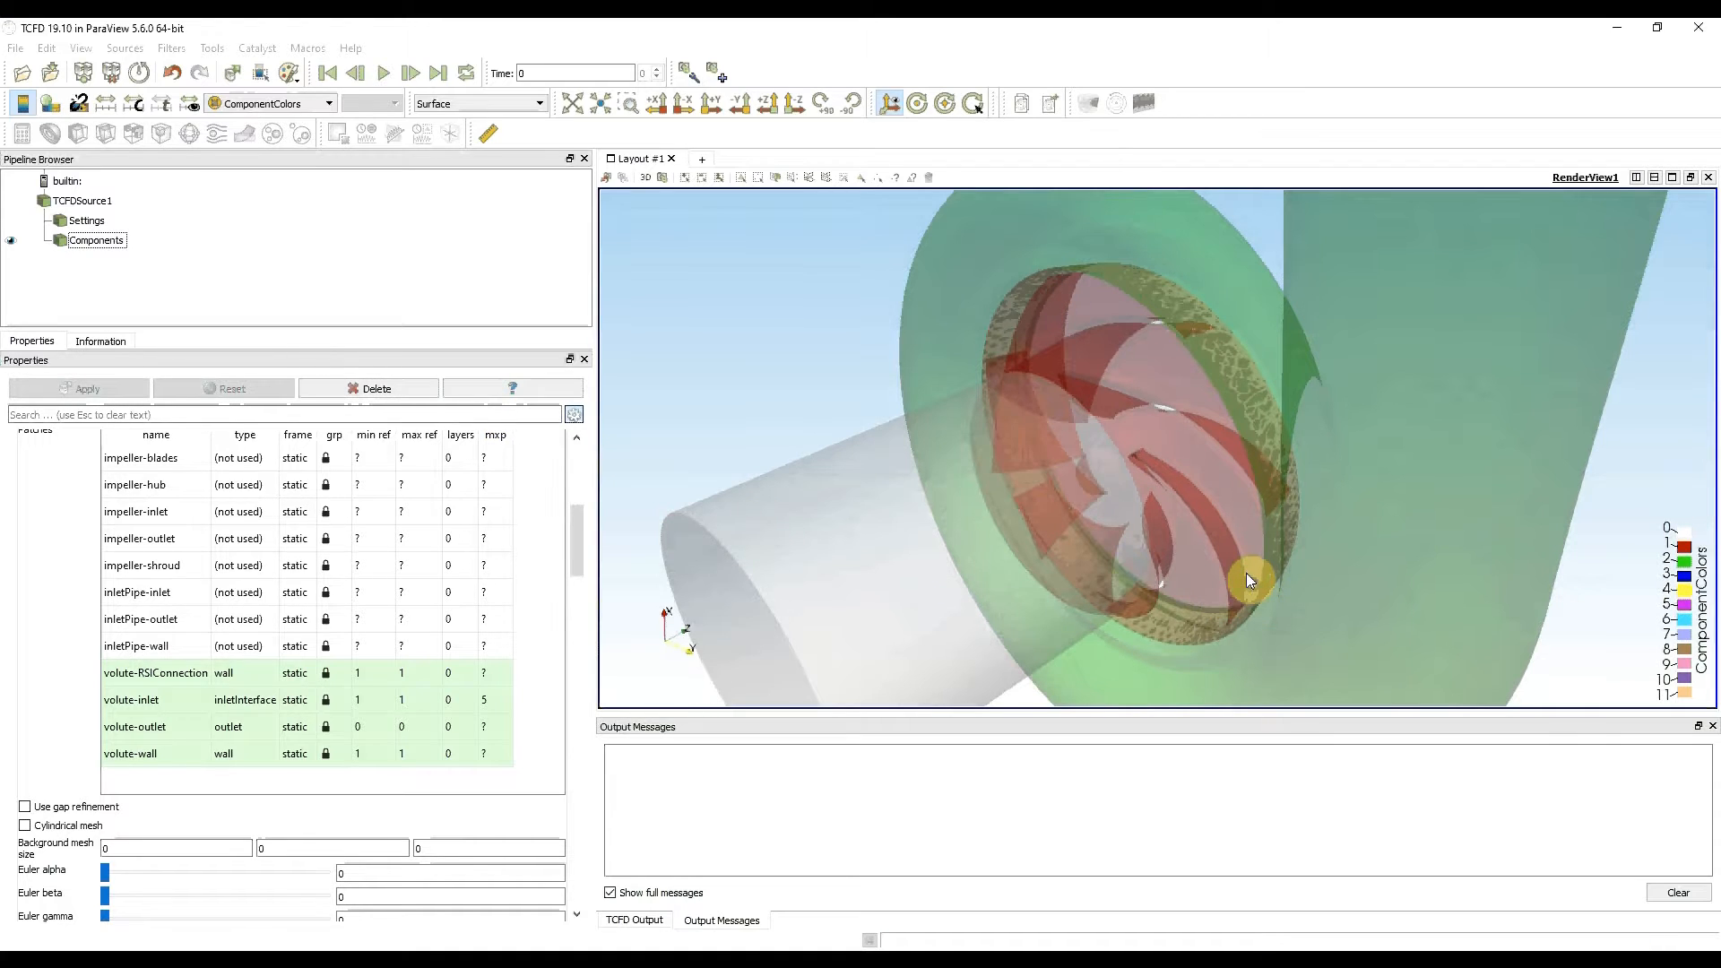
Set the volute's background mesh size to 10 in all three directions
{"action": "left_click_drag", "start_coordinate": [1294, 579], "coordinate": [1278, 476]}
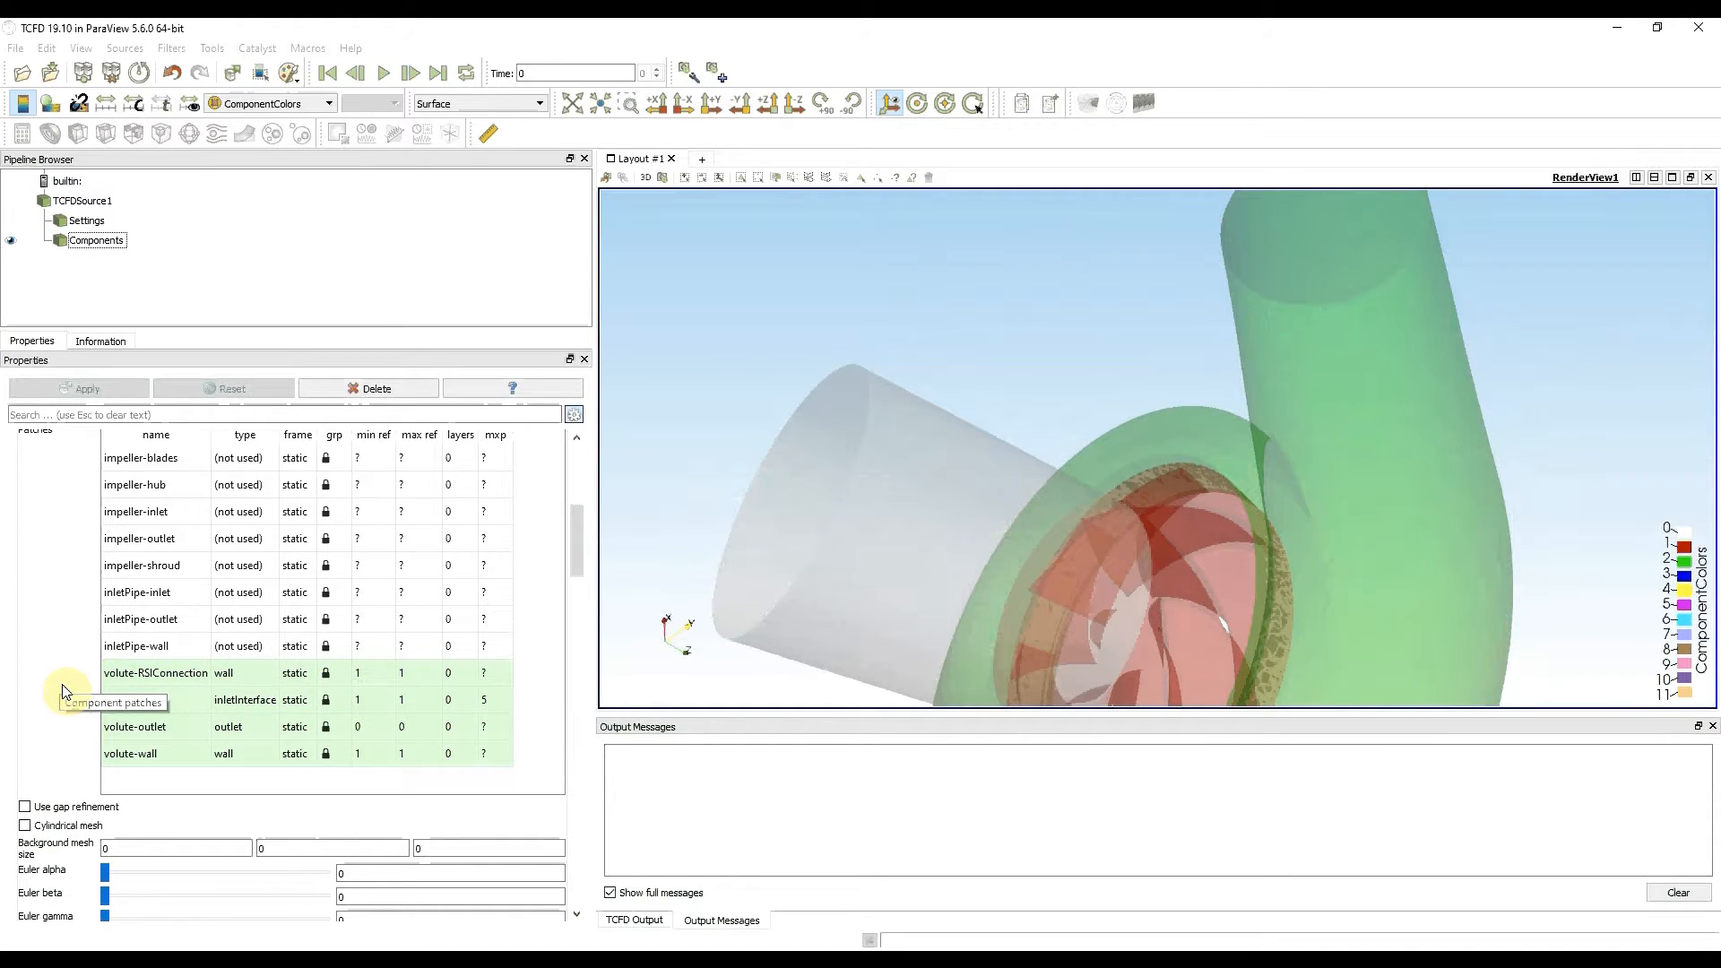
{"action": "scroll", "coordinate": [63, 690], "scroll_direction": "down", "scroll_amount": 2}
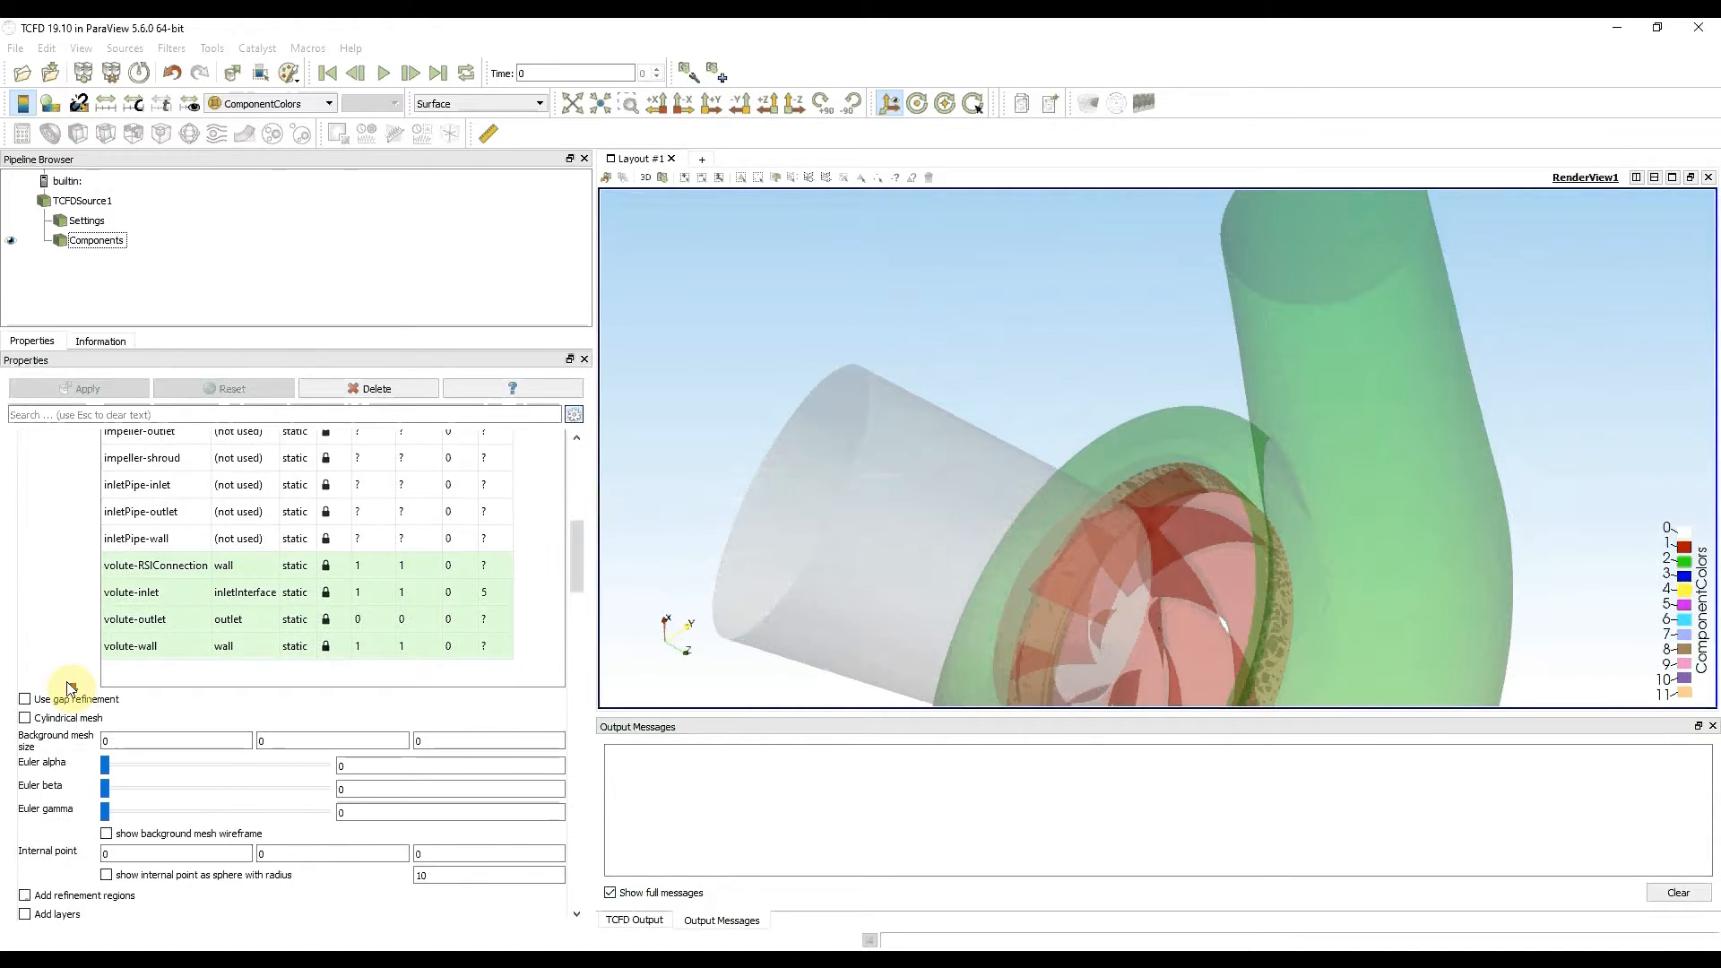
{"action": "double_click", "coordinate": [141, 737]}
{"action": "type", "text": "1"}
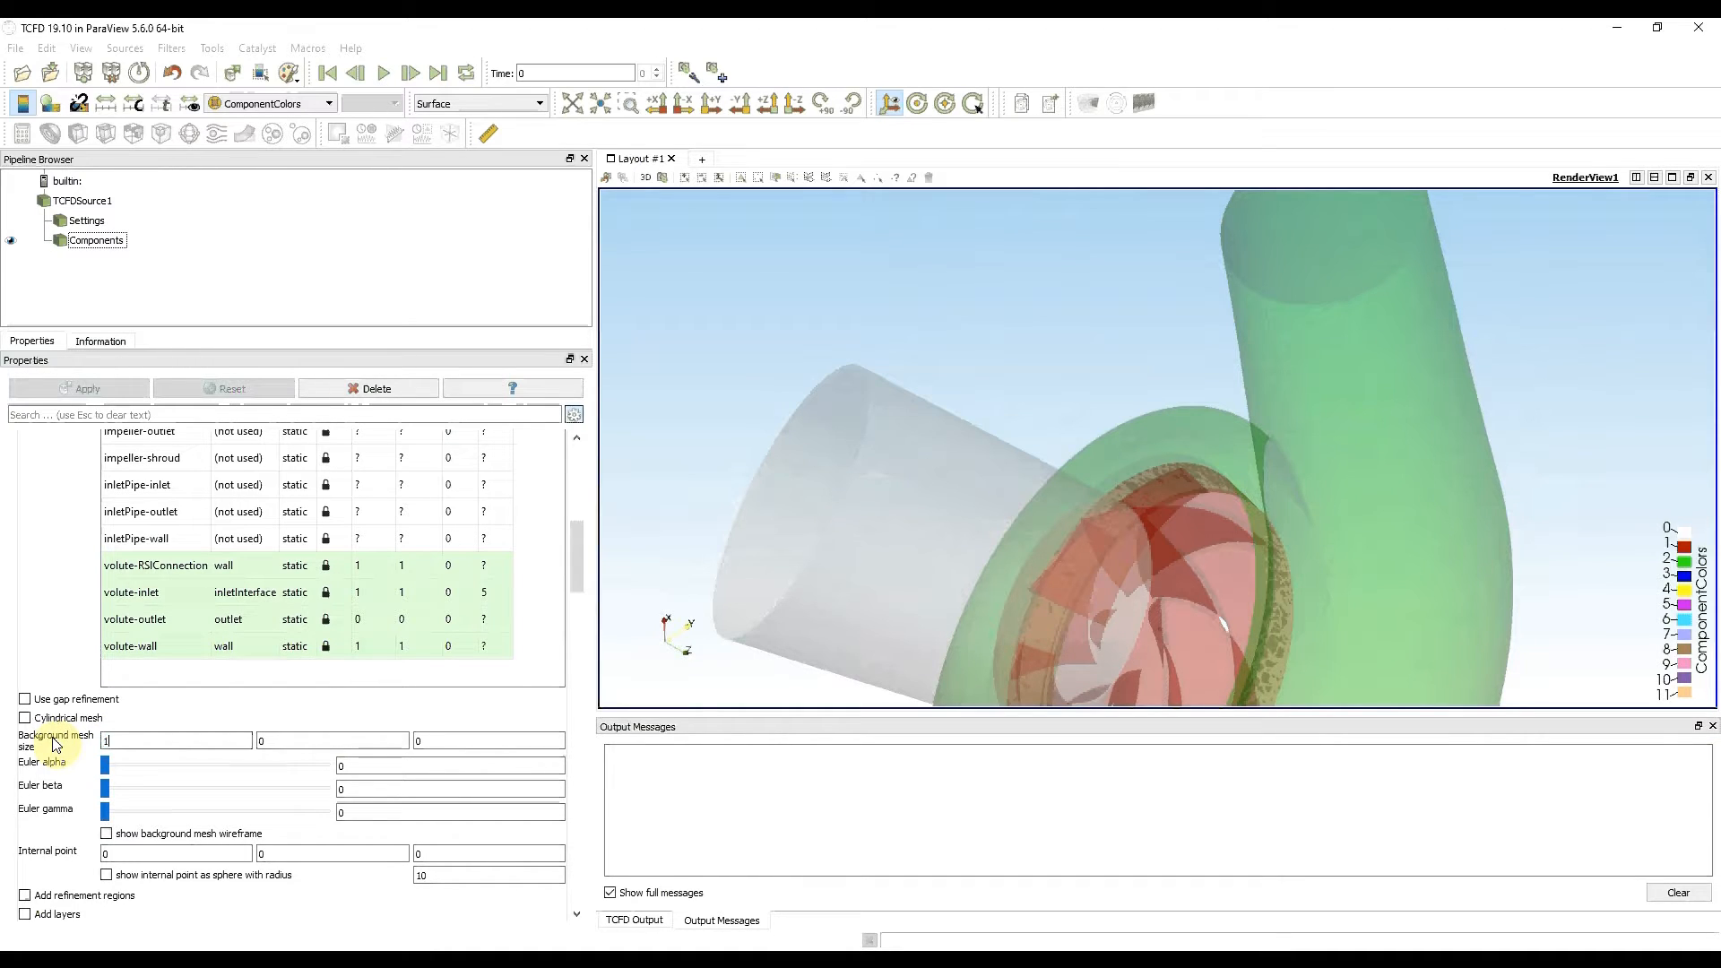
{"action": "type", "text": "0"}
{"action": "key", "text": "Tab"}
{"action": "type", "text": "10"}
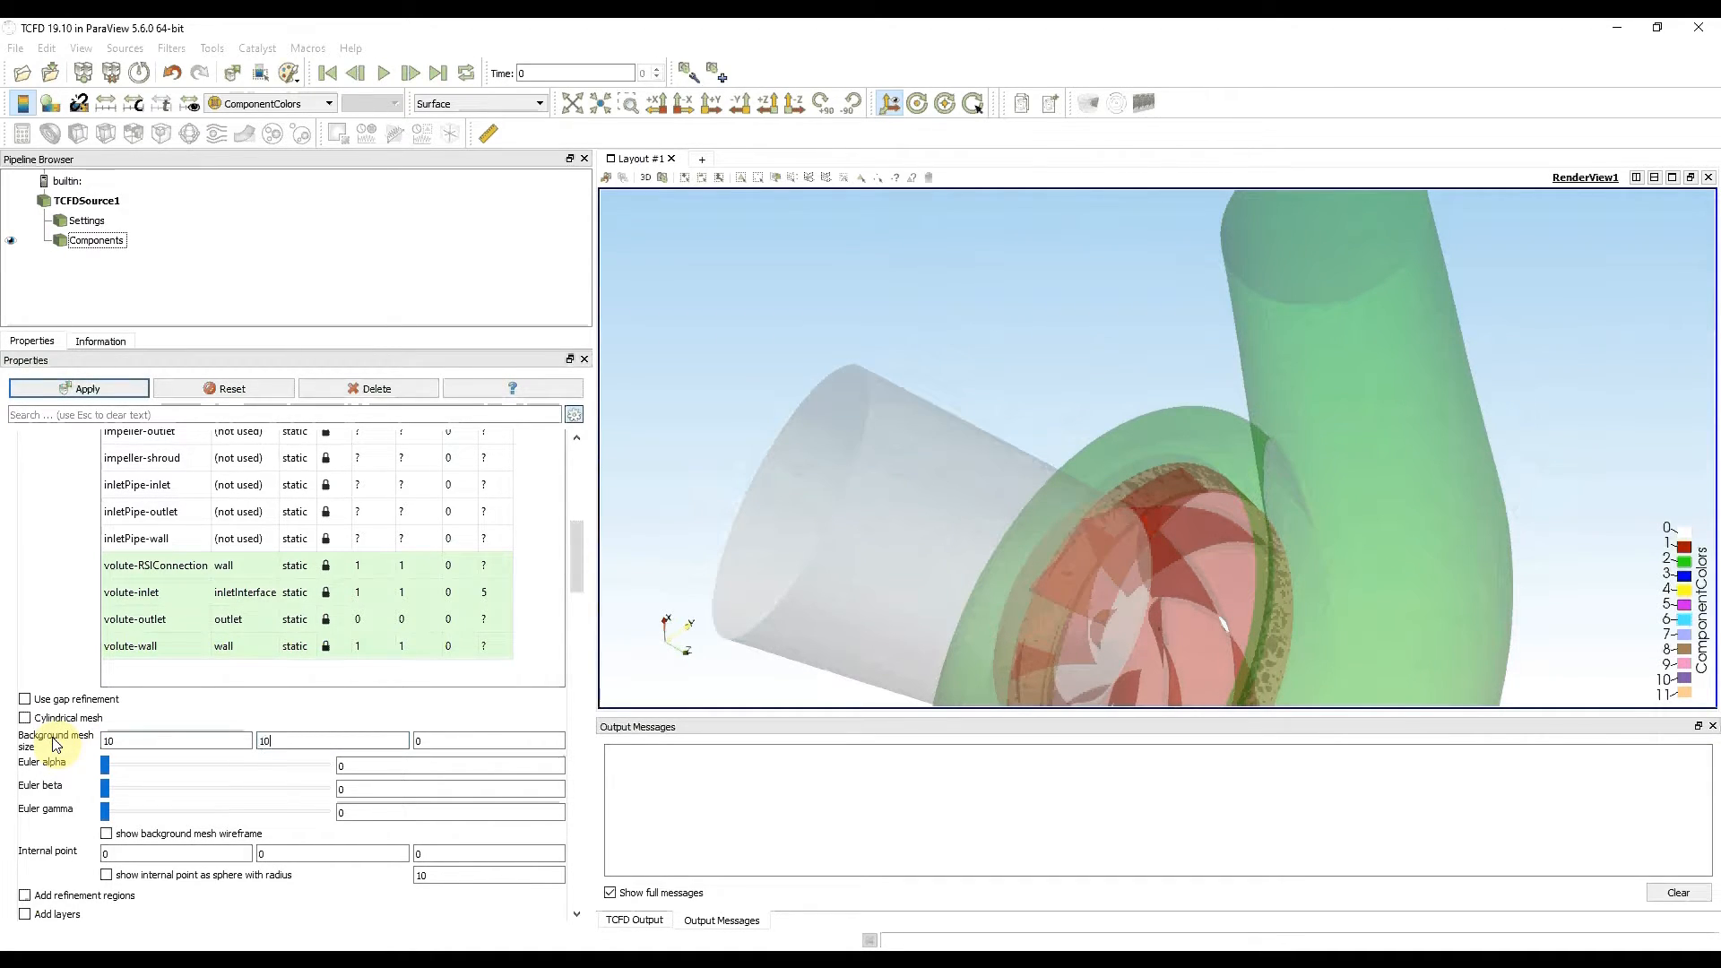
{"action": "key", "text": "Tab"}
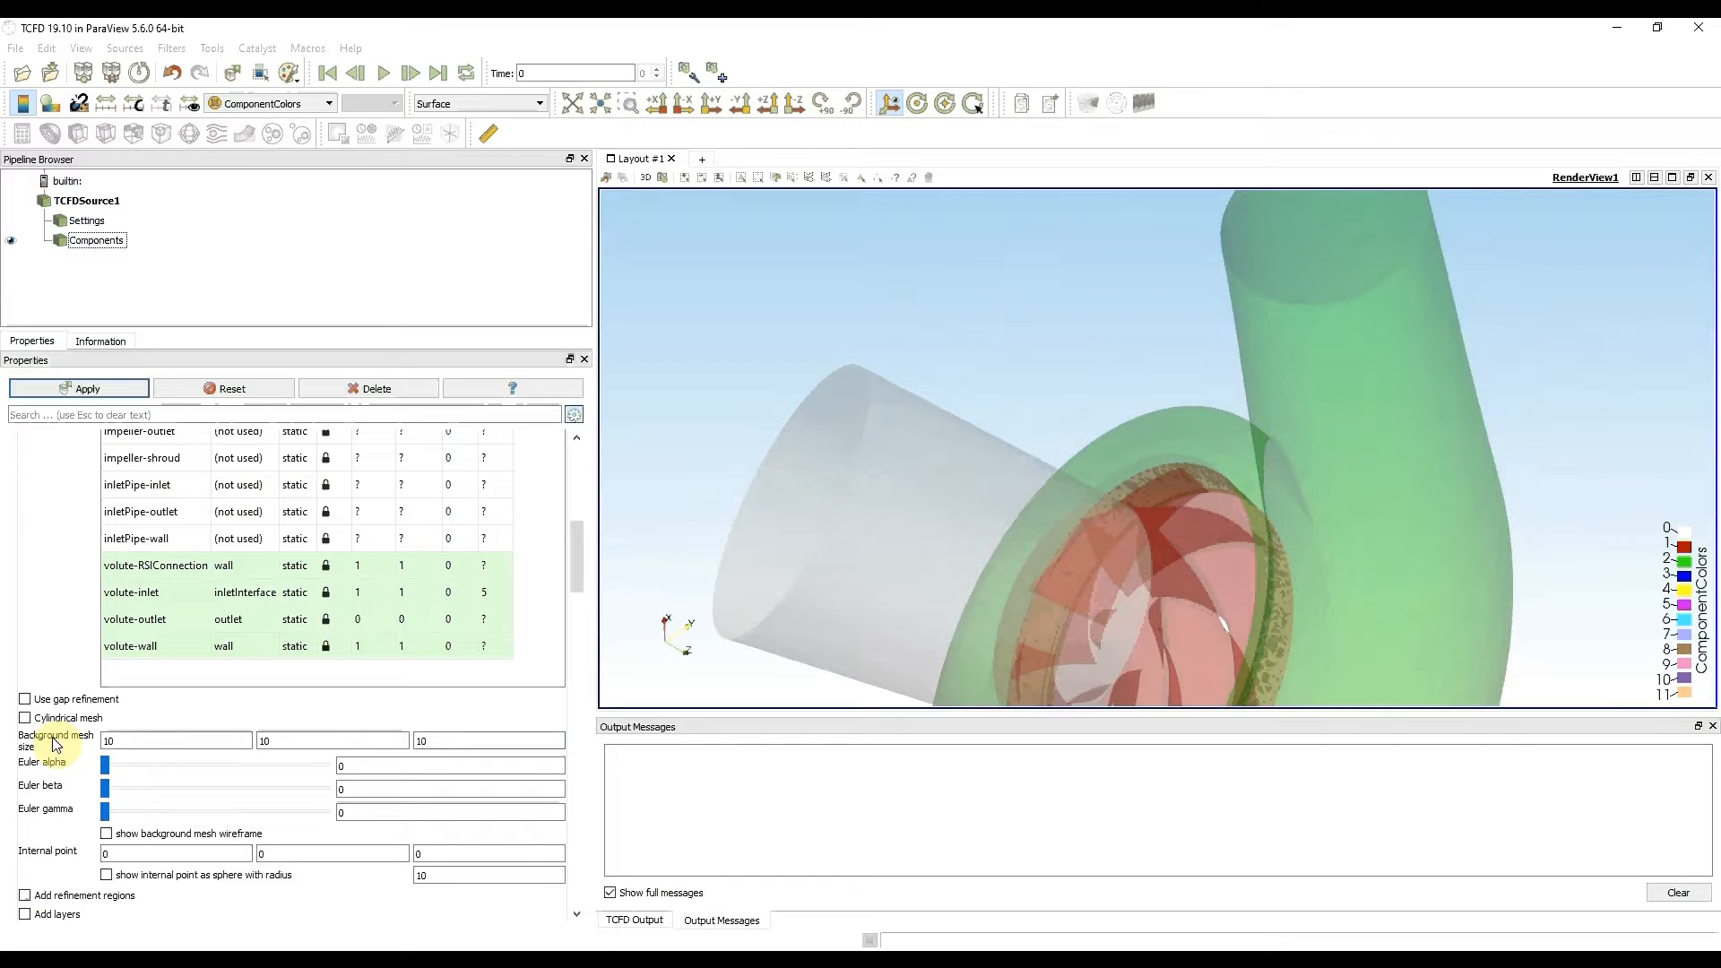
Inspect the volute's background mesh by showing its wireframe around the model, and hide the wireframe again
{"action": "left_click", "coordinate": [107, 834]}
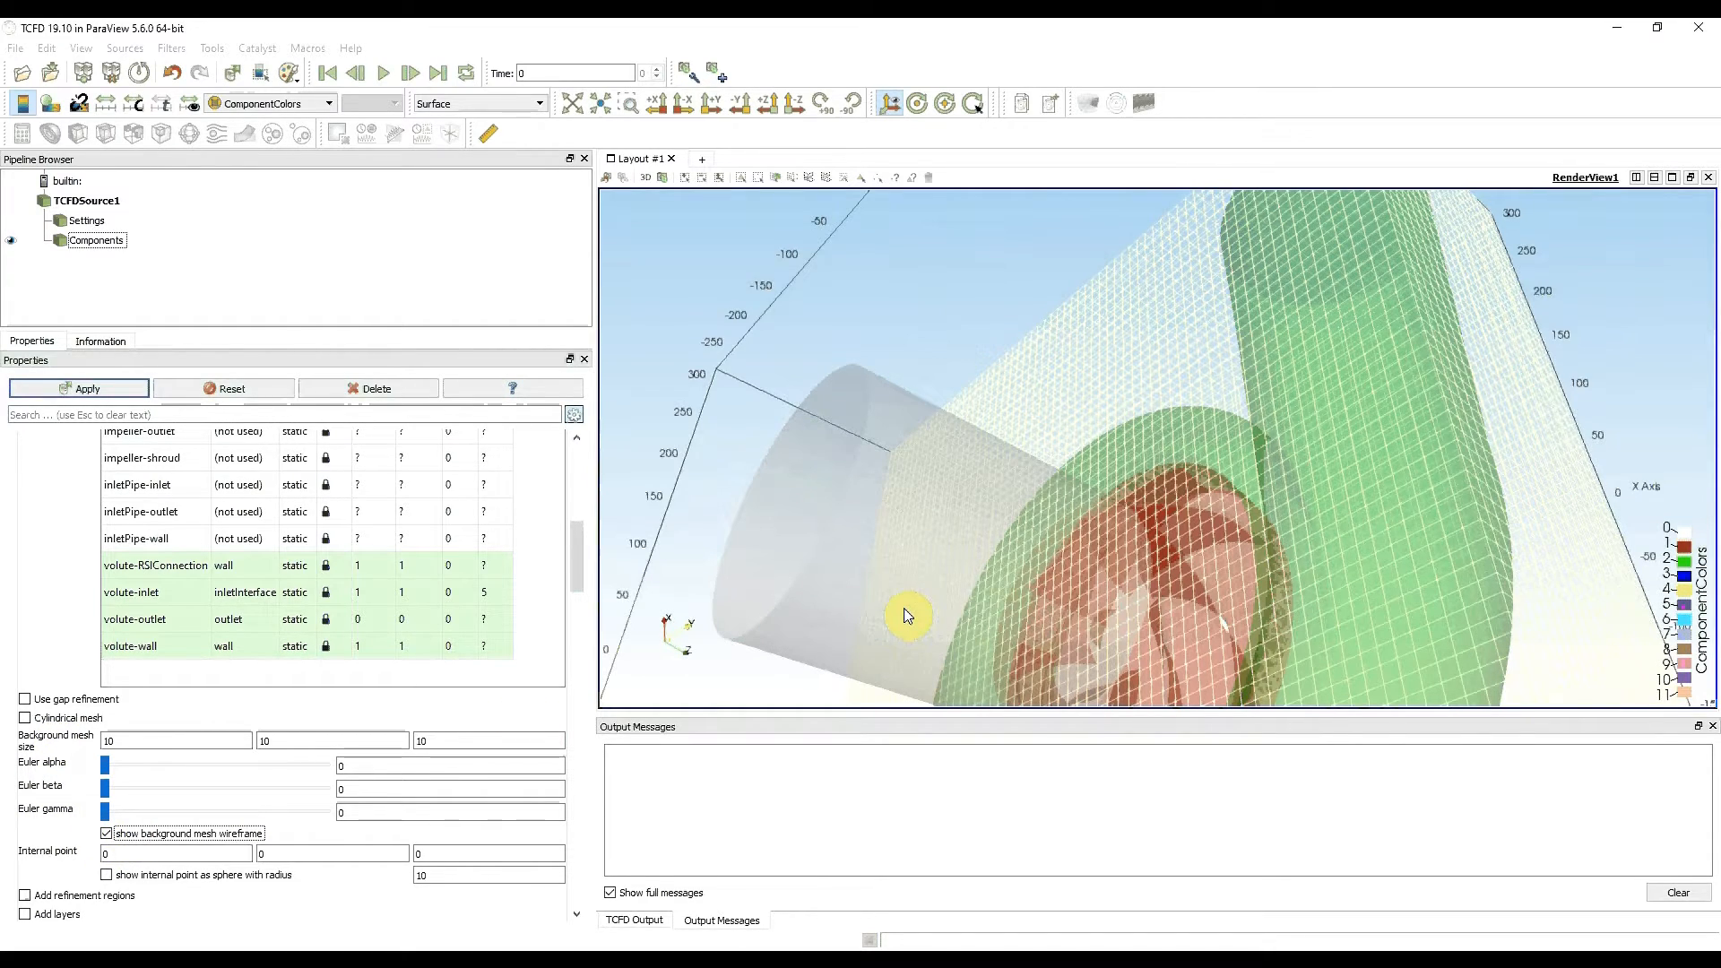
{"action": "left_click_drag", "start_coordinate": [922, 584], "coordinate": [1056, 592]}
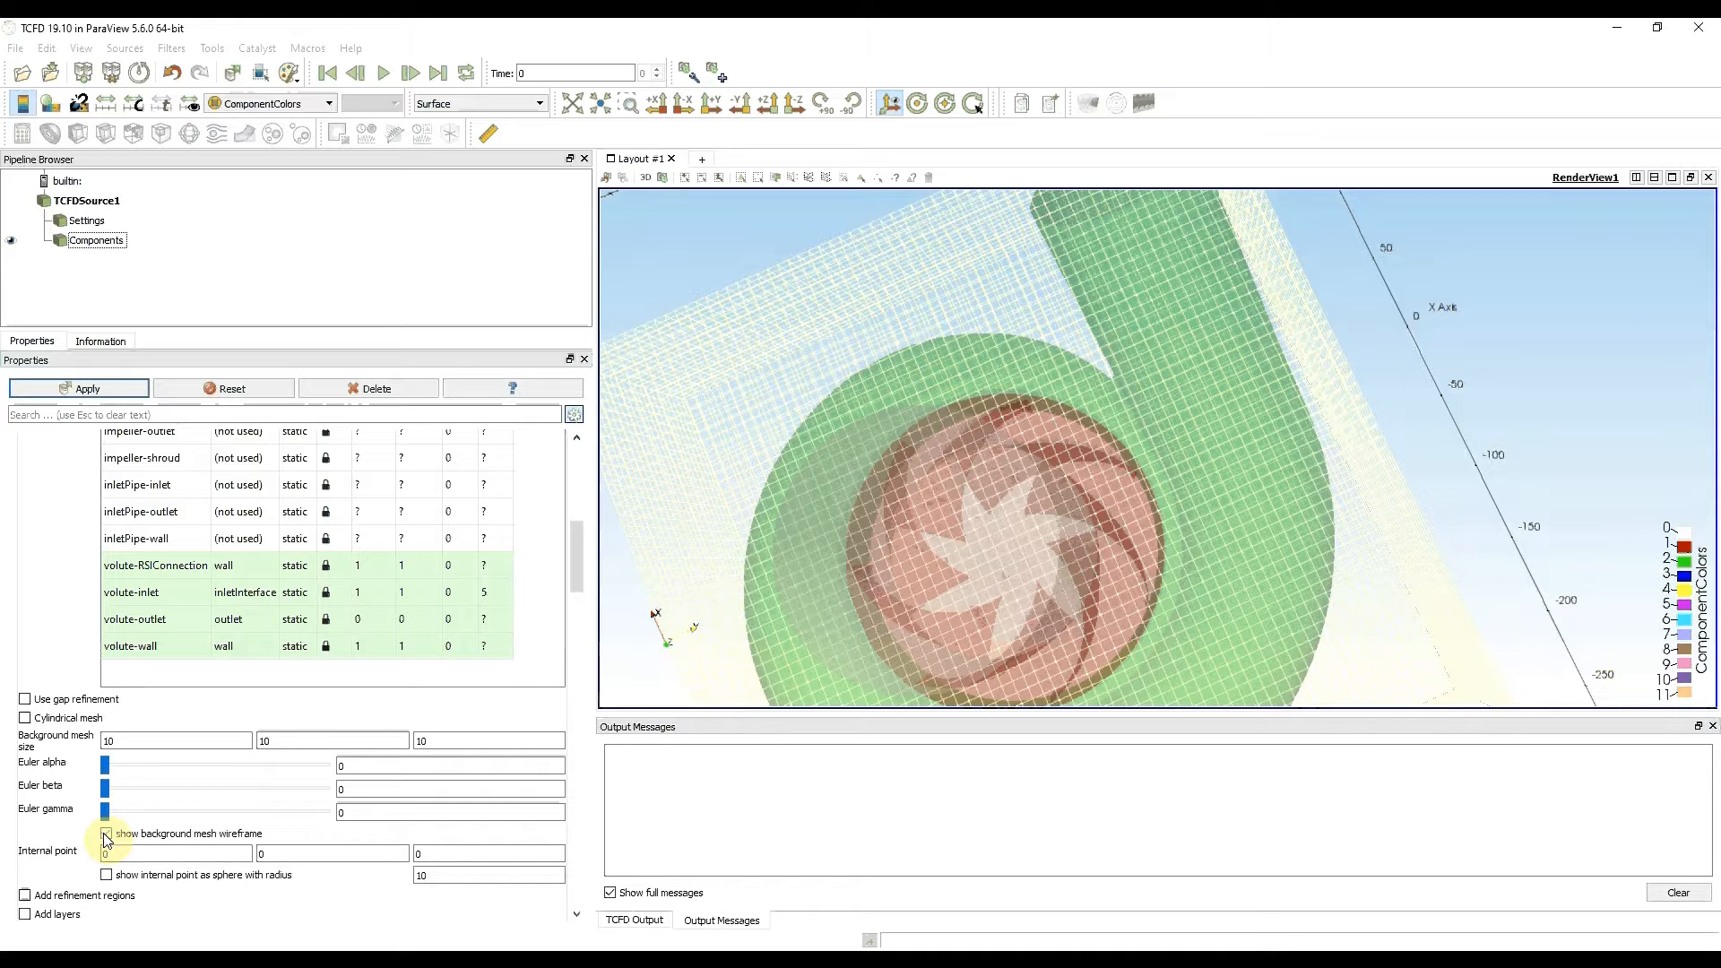
{"action": "left_click", "coordinate": [106, 835]}
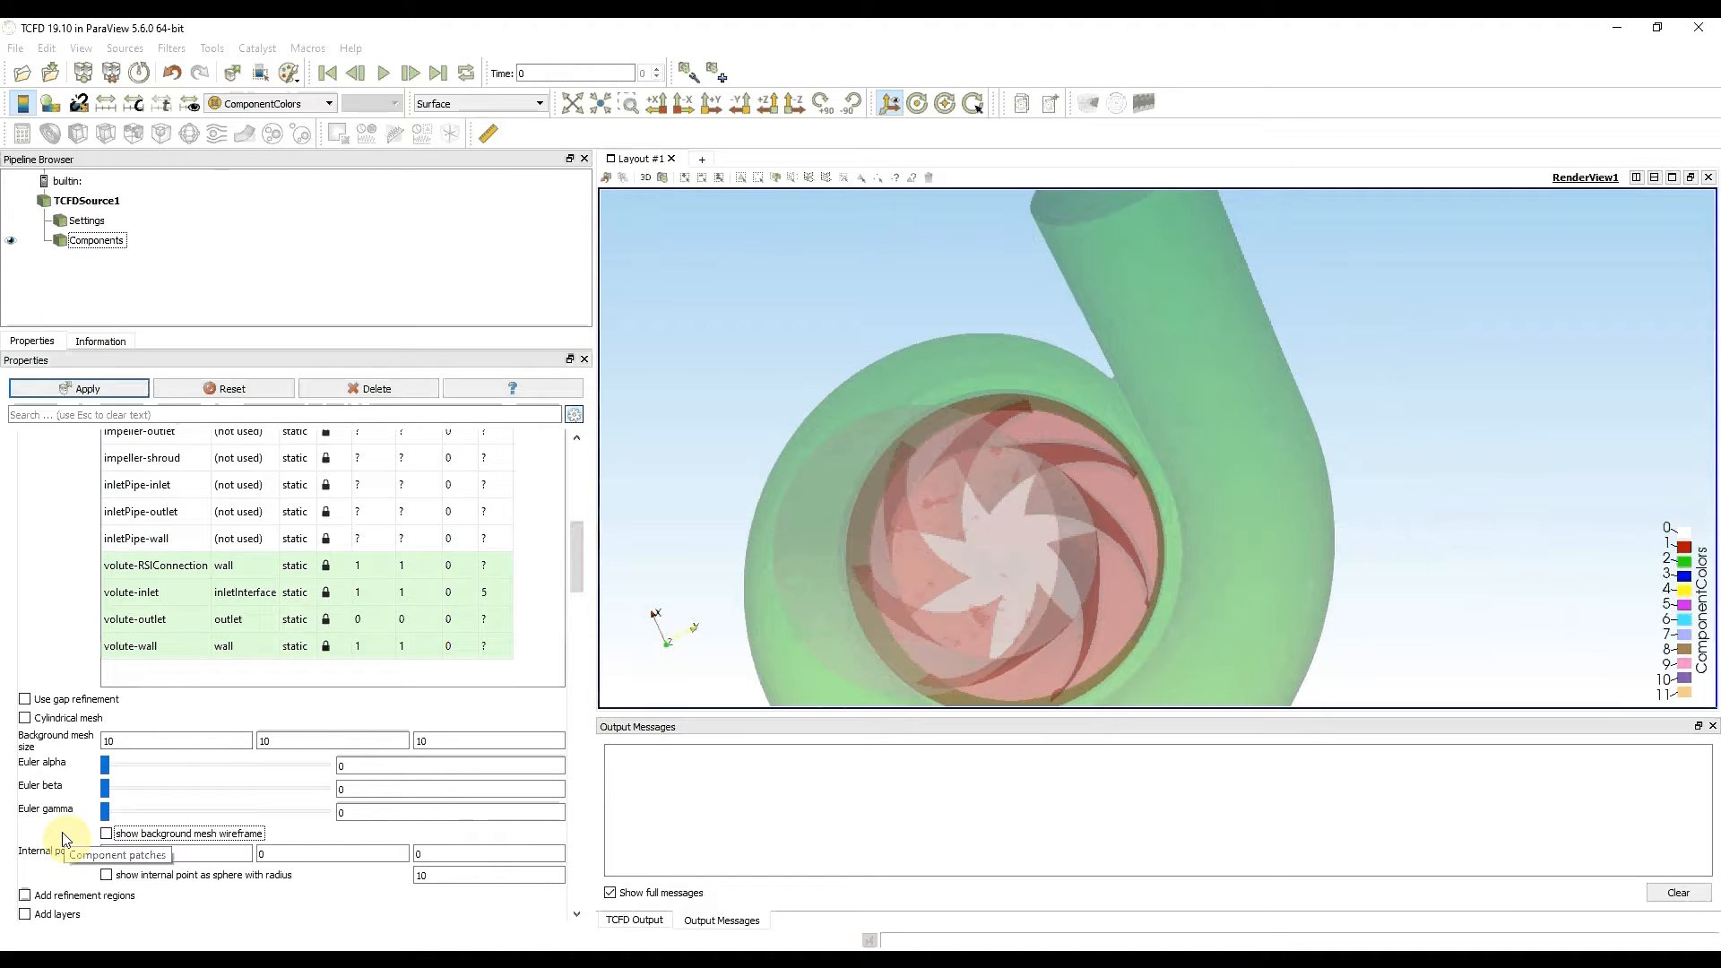
Show the volute's internal point as a sphere and place it inside the outlet pipe at about (176.5, 249.8, 66.8)
{"action": "scroll", "coordinate": [60, 813], "scroll_direction": "down", "scroll_amount": 1}
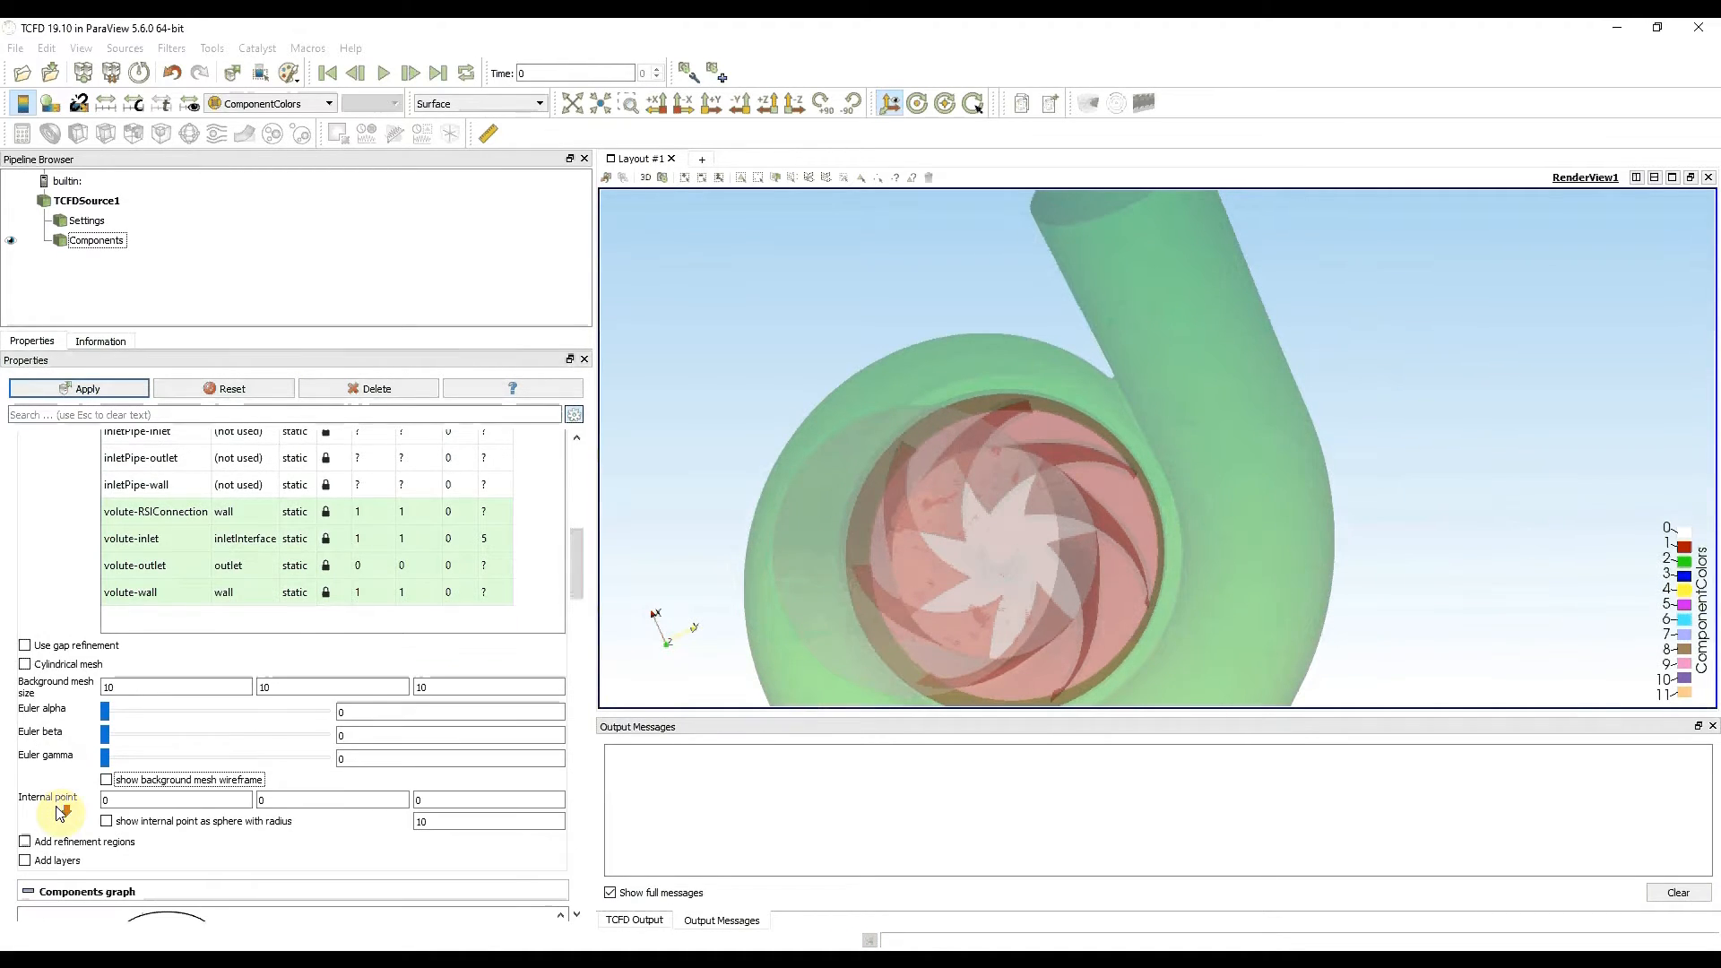
{"action": "left_click", "coordinate": [106, 823]}
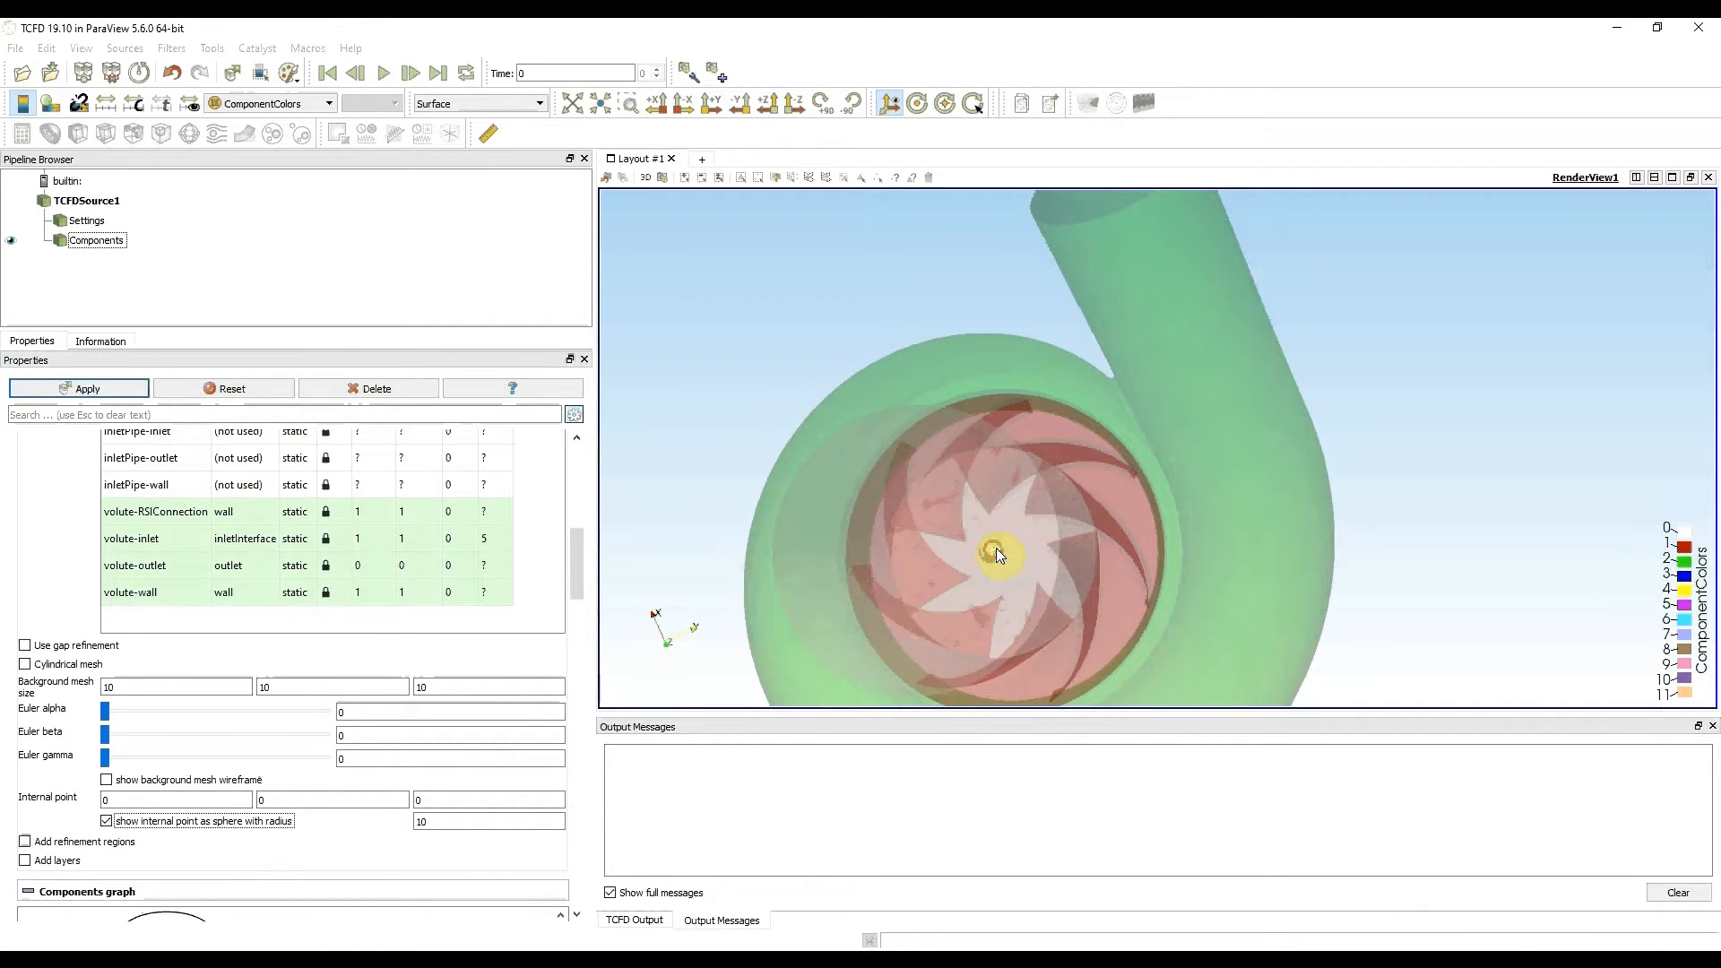
{"action": "left_click_drag", "start_coordinate": [997, 547], "coordinate": [1138, 279]}
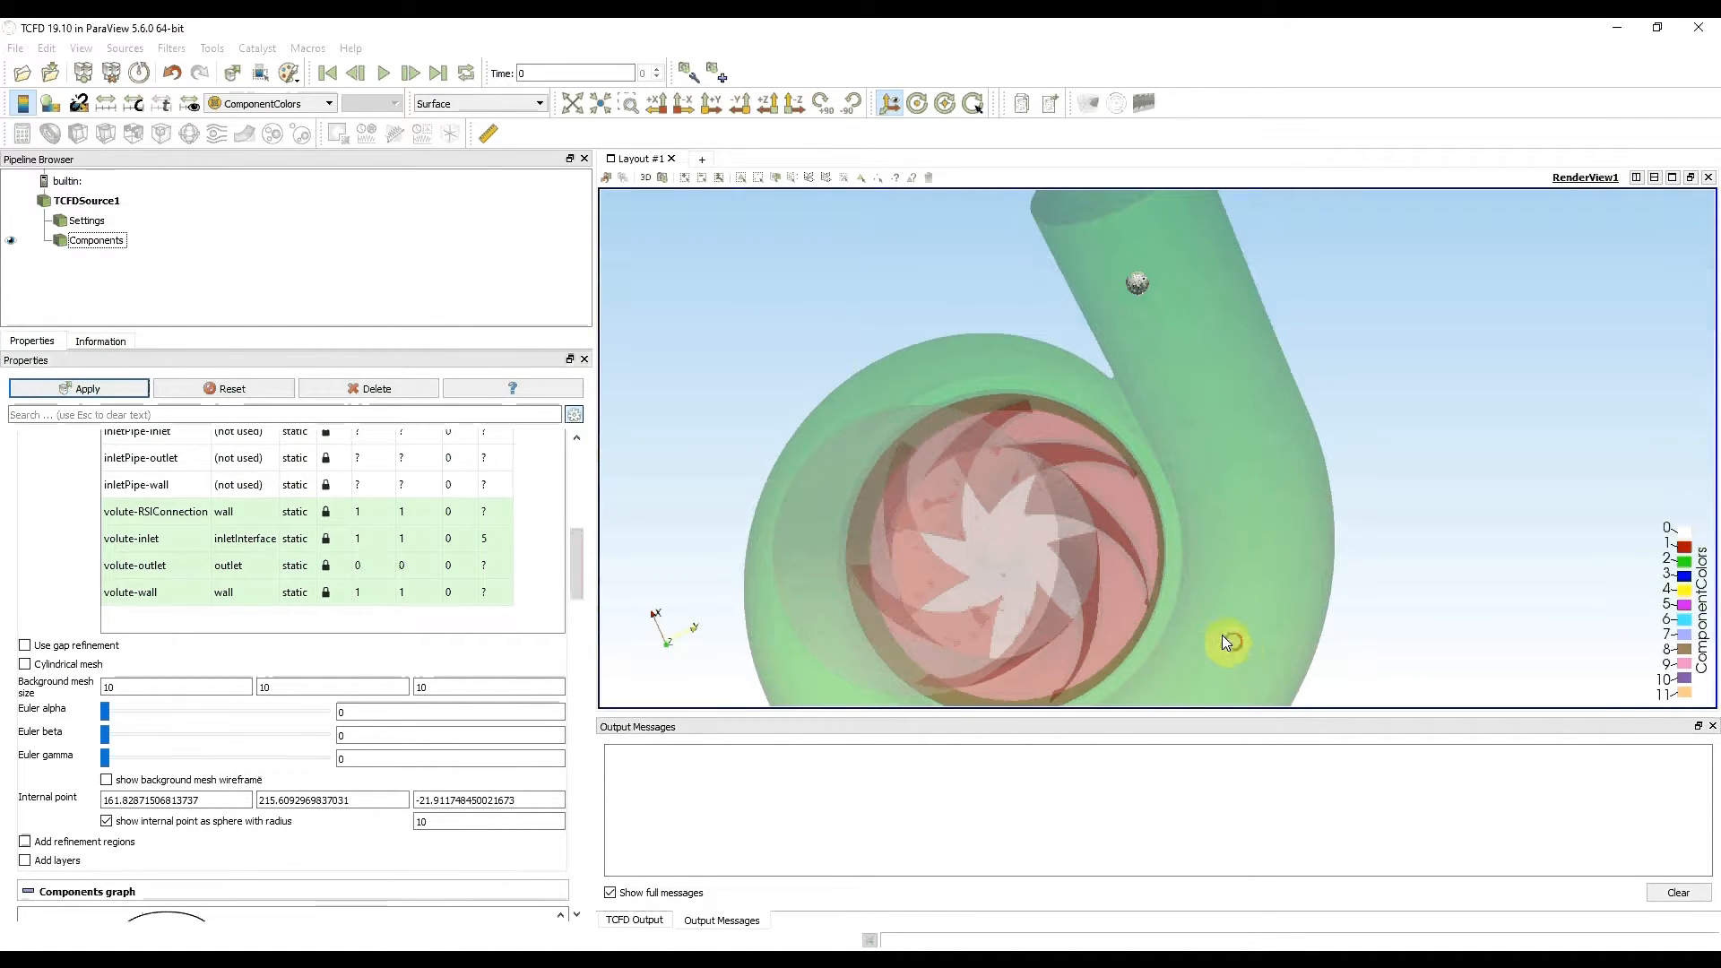
{"action": "left_click_drag", "start_coordinate": [1229, 642], "coordinate": [1139, 587]}
{"action": "left_click_drag", "start_coordinate": [1096, 552], "coordinate": [1084, 530]}
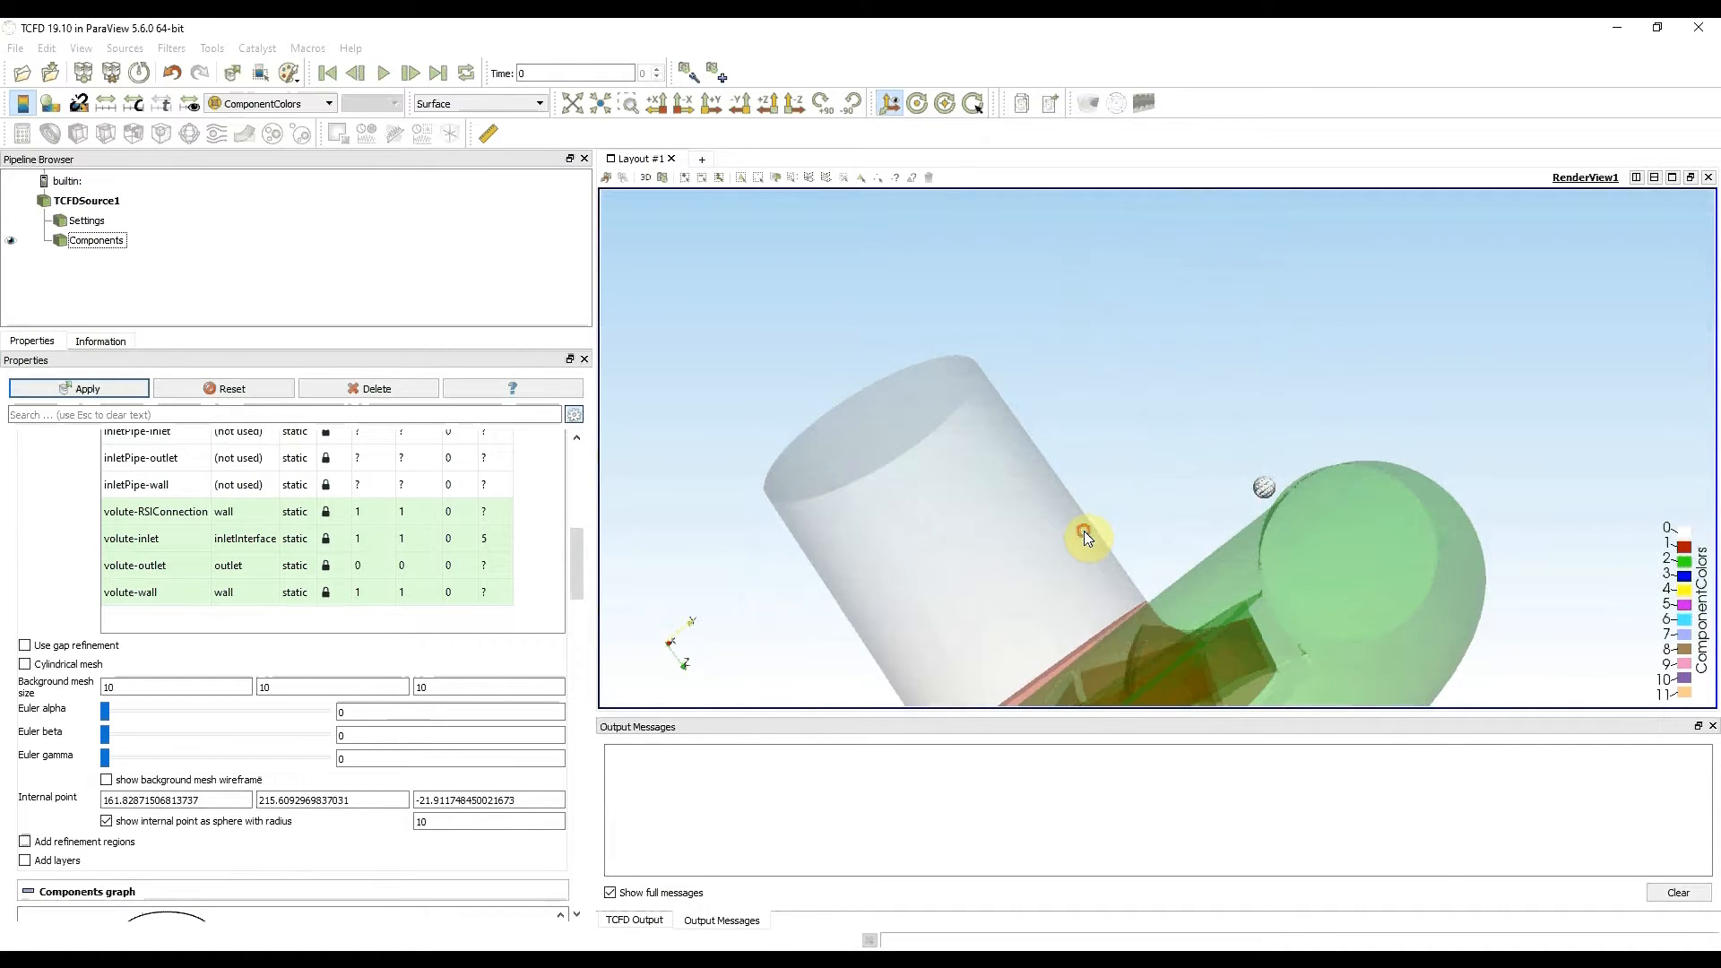
{"action": "left_click_drag", "start_coordinate": [1267, 489], "coordinate": [1353, 545]}
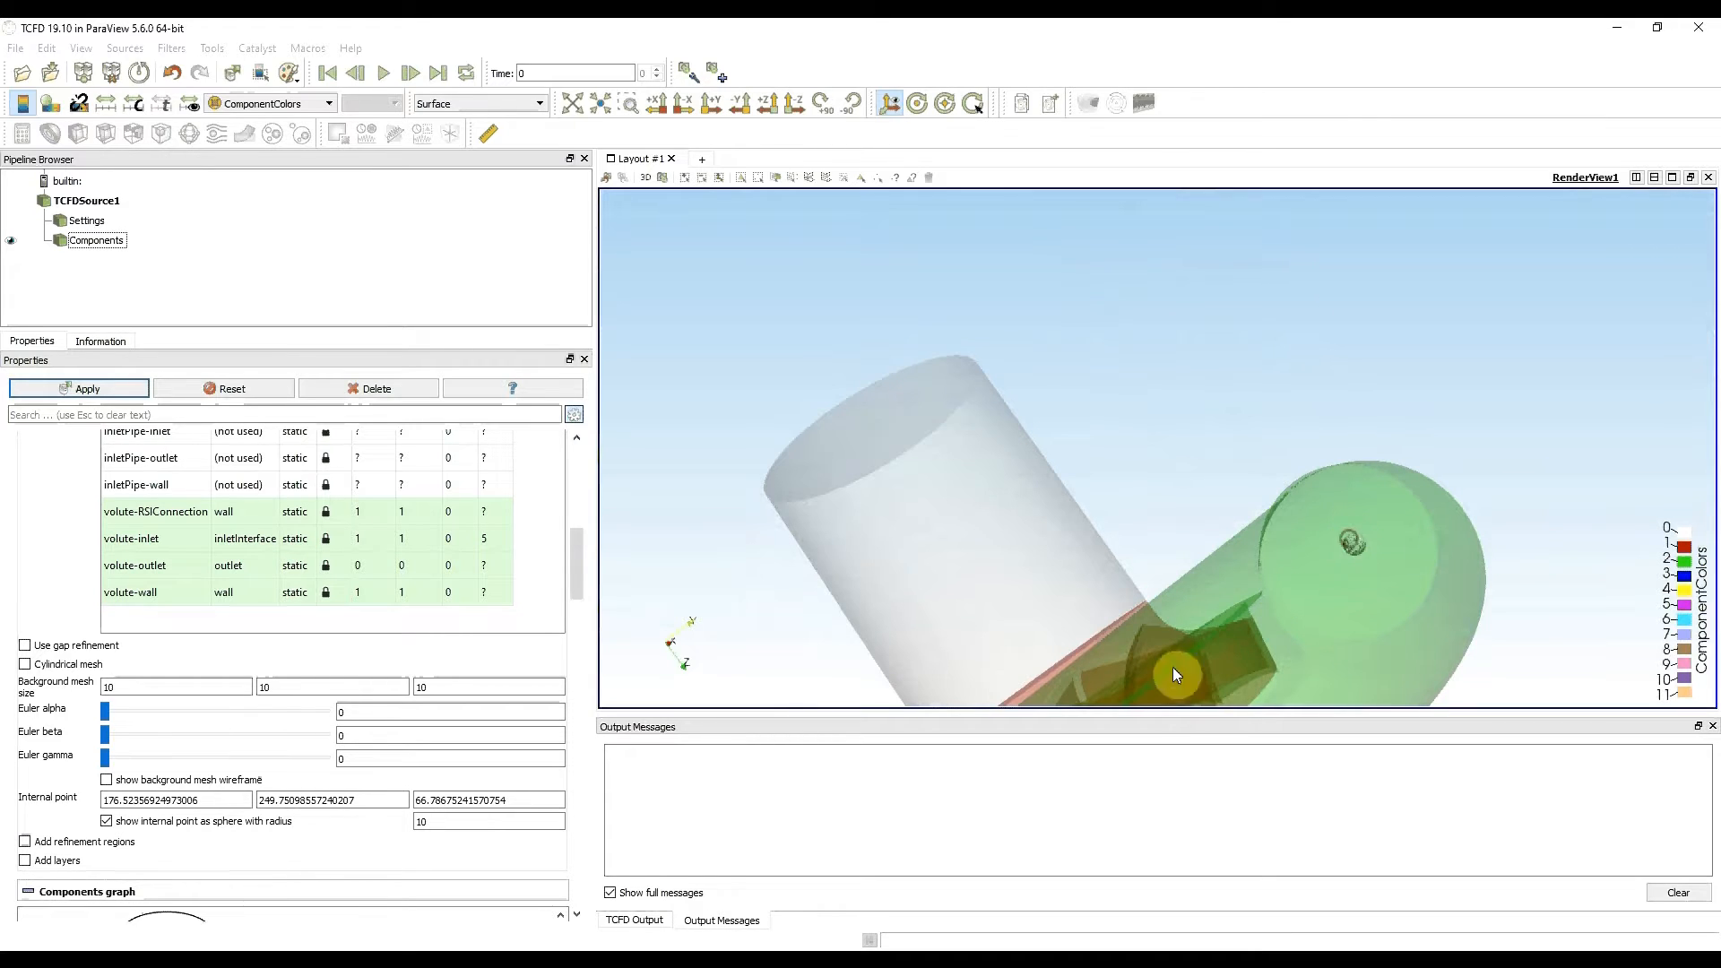
Check from another angle that the internal point lies inside the volute, hide its sphere and apply the changes
{"action": "left_click_drag", "start_coordinate": [1124, 610], "coordinate": [1226, 522]}
{"action": "middle_click_drag", "start_coordinate": [1221, 514], "coordinate": [1223, 522]}
{"action": "right_click_drag", "start_coordinate": [1223, 521], "coordinate": [1214, 447]}
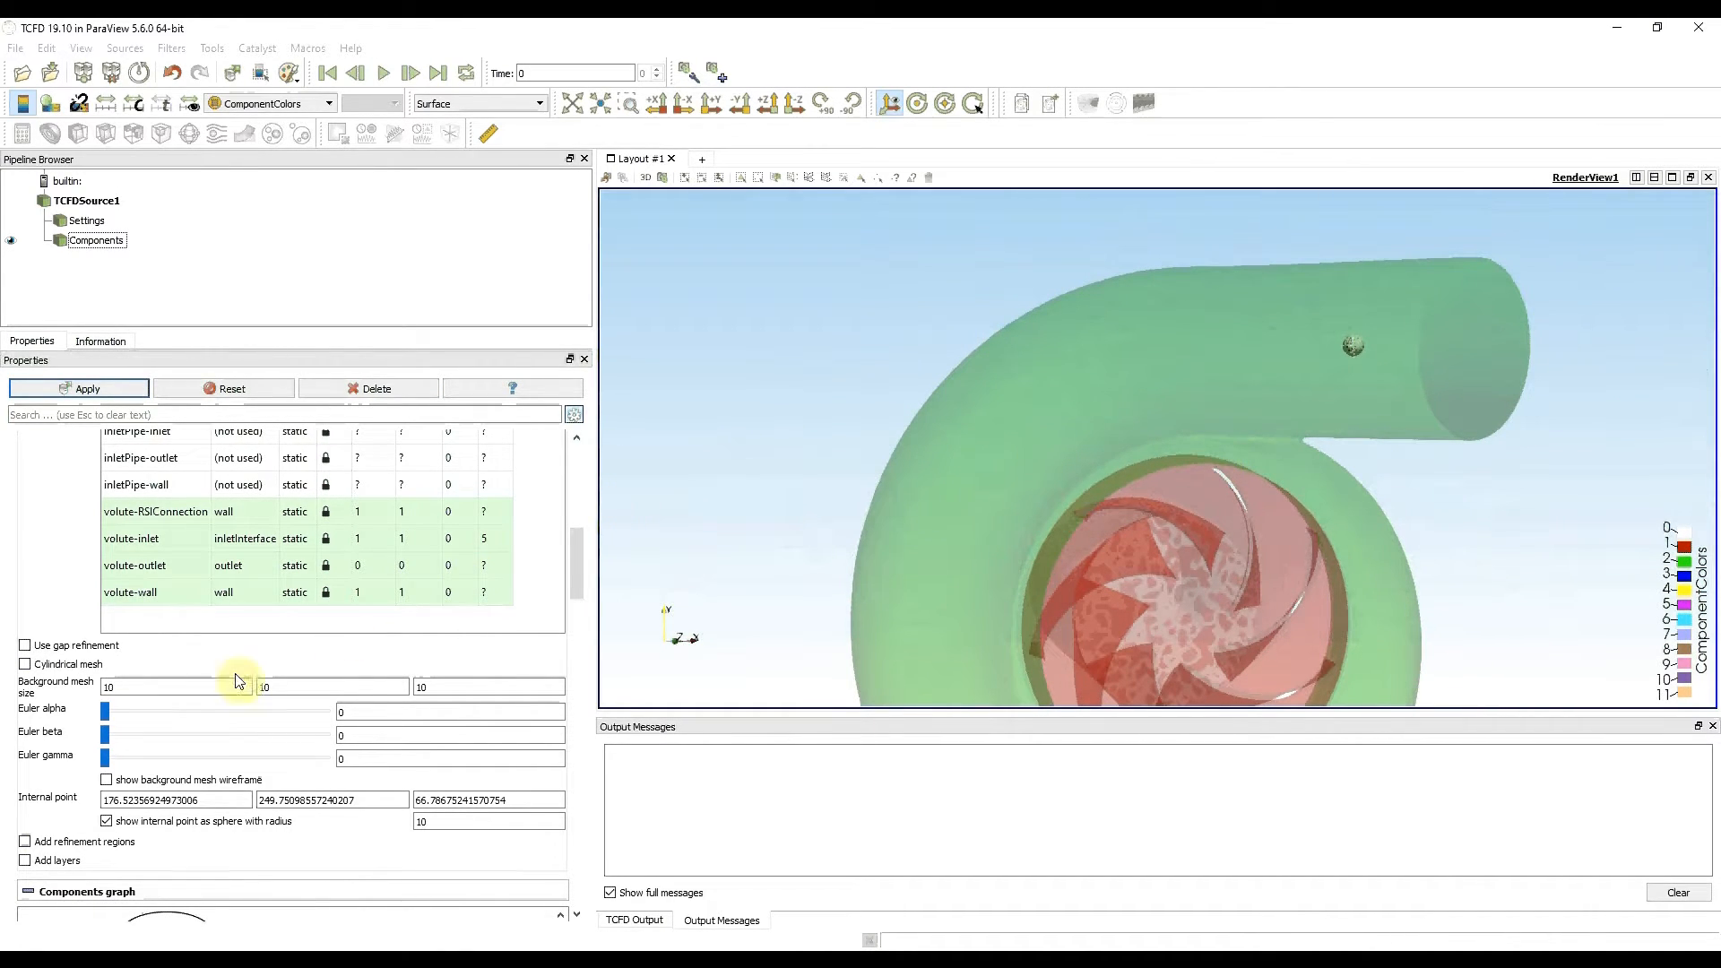
{"action": "left_click", "coordinate": [107, 821]}
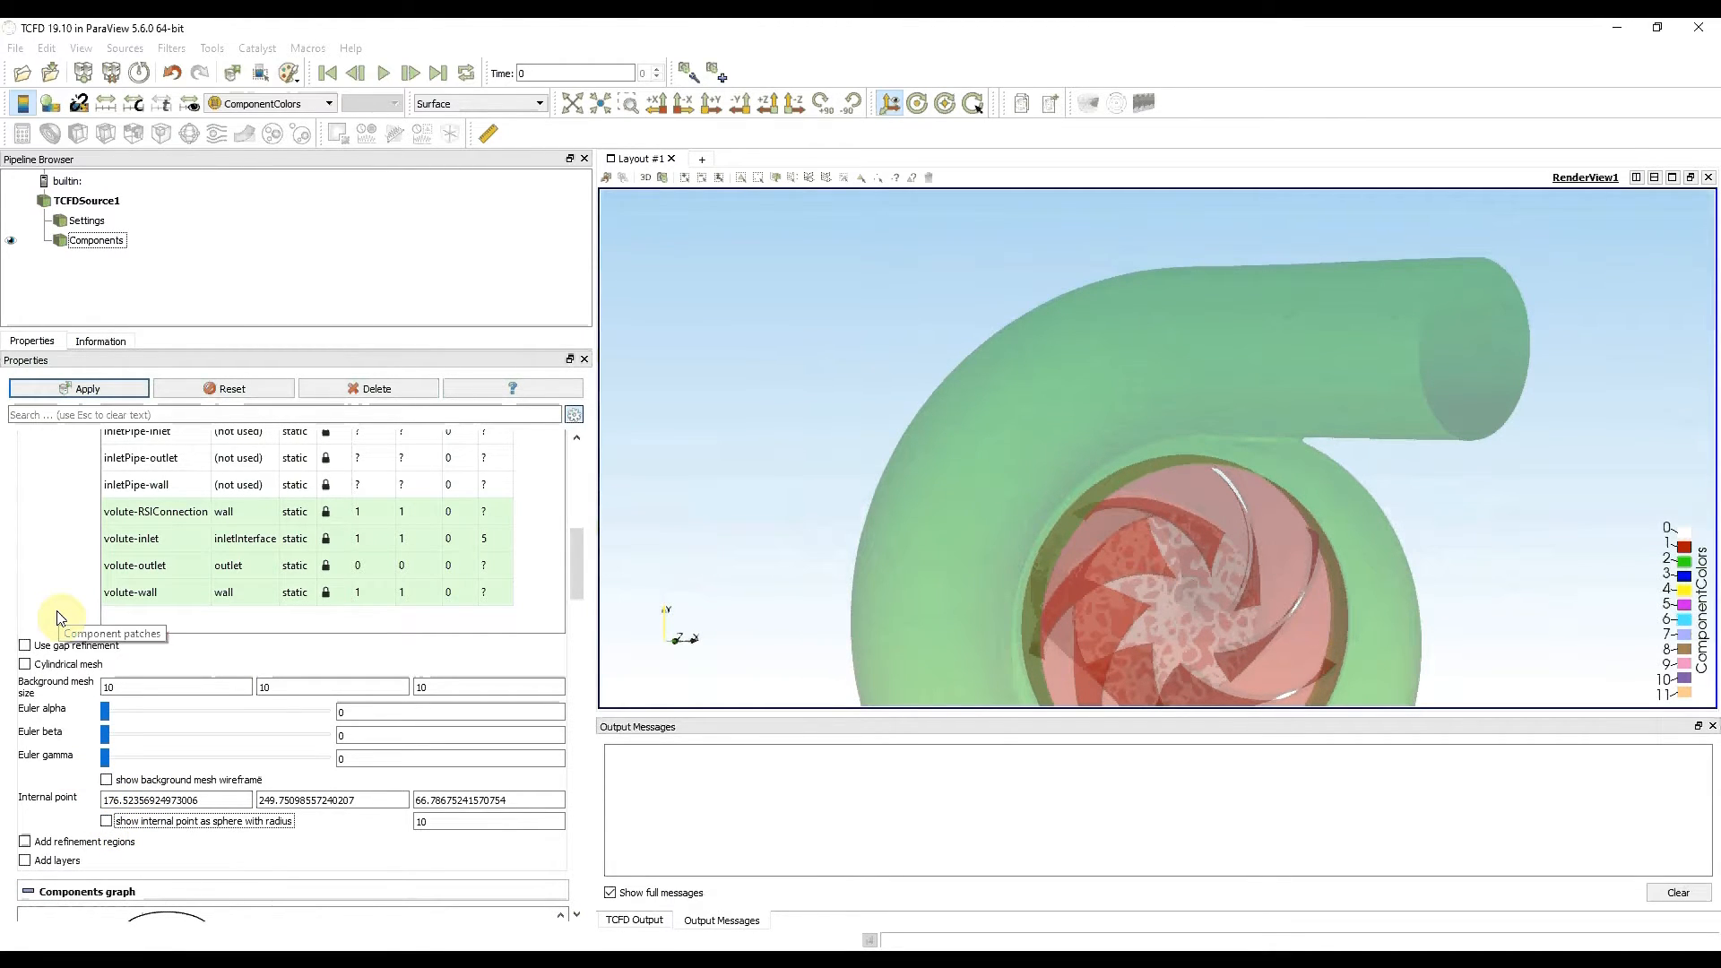
{"action": "left_click", "coordinate": [75, 390]}
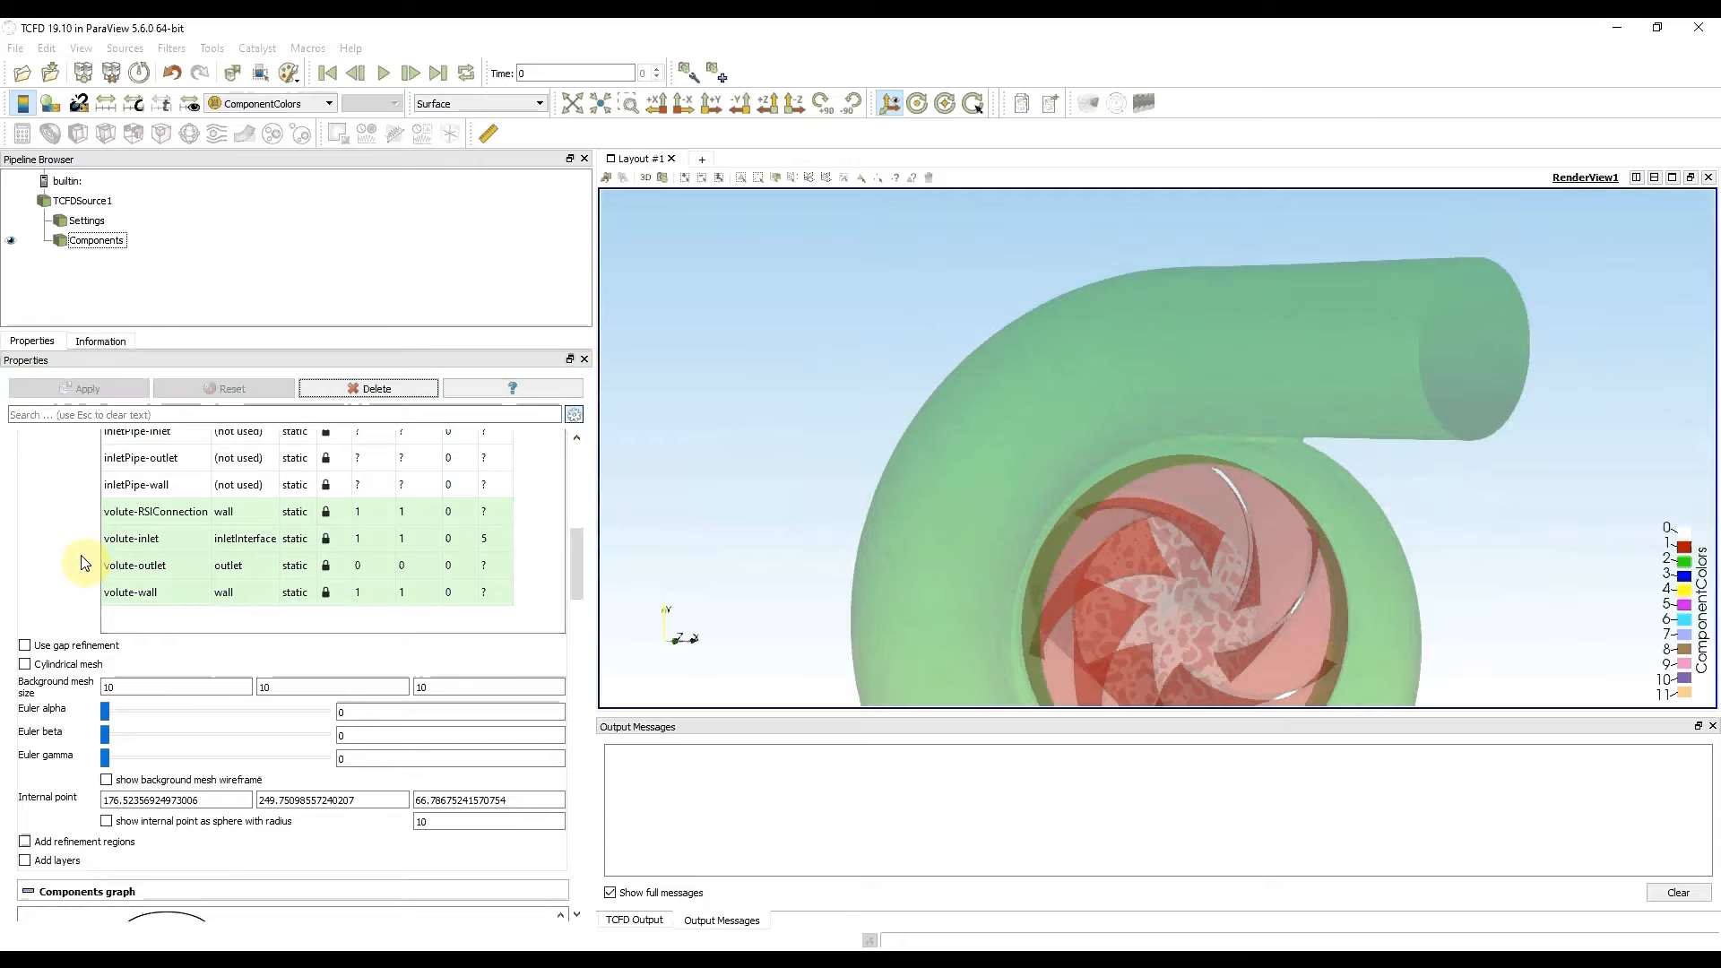
Examine the components graph for the interface connections from the inlet through pipe, impeller and volute to the outlet
{"action": "scroll", "coordinate": [69, 587], "scroll_direction": "up", "scroll_amount": 6}
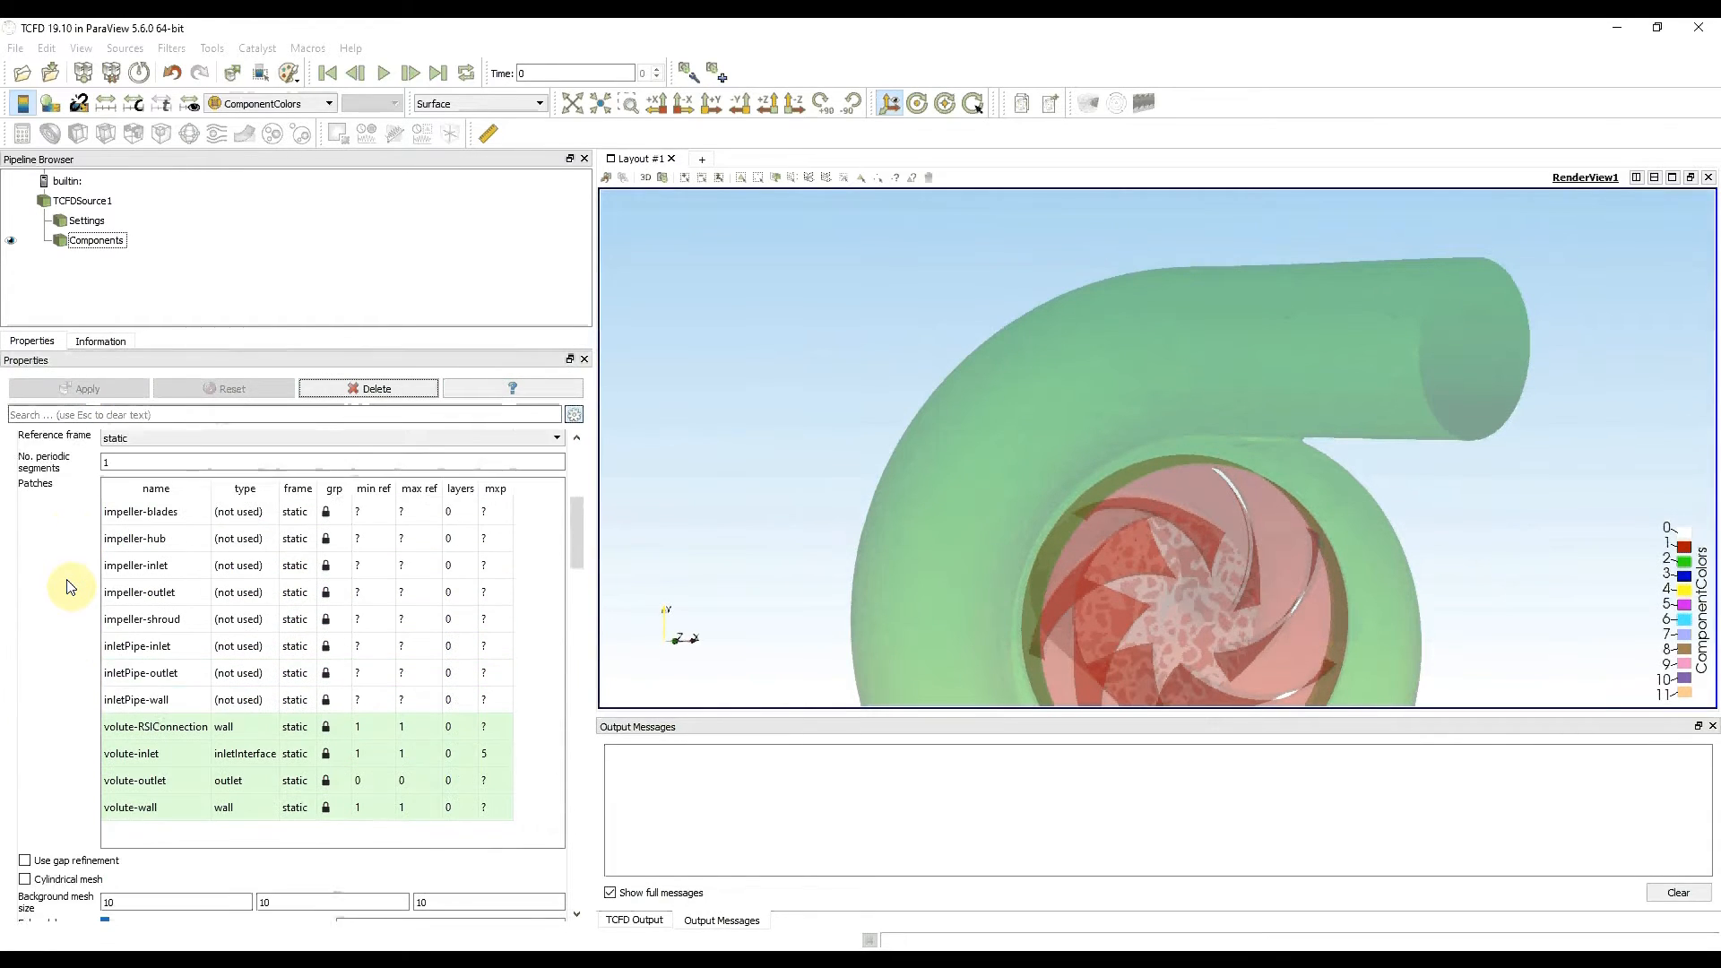
{"action": "scroll", "coordinate": [69, 587], "scroll_direction": "up", "scroll_amount": 1}
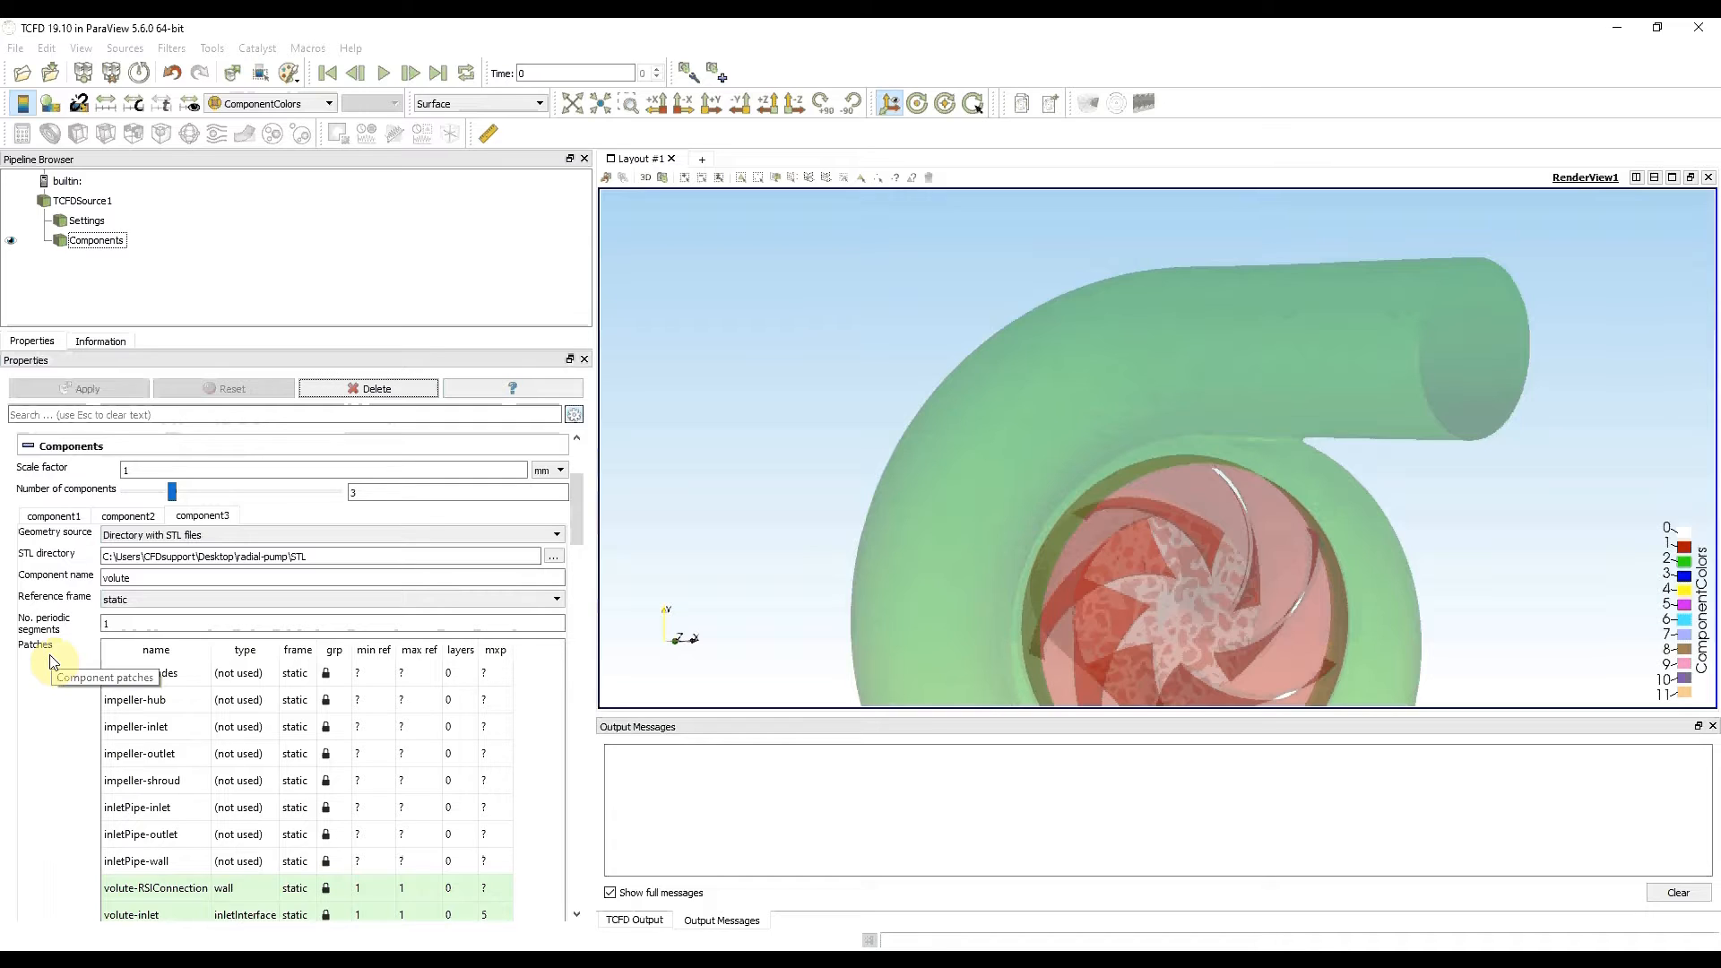
{"action": "left_click", "coordinate": [28, 445]}
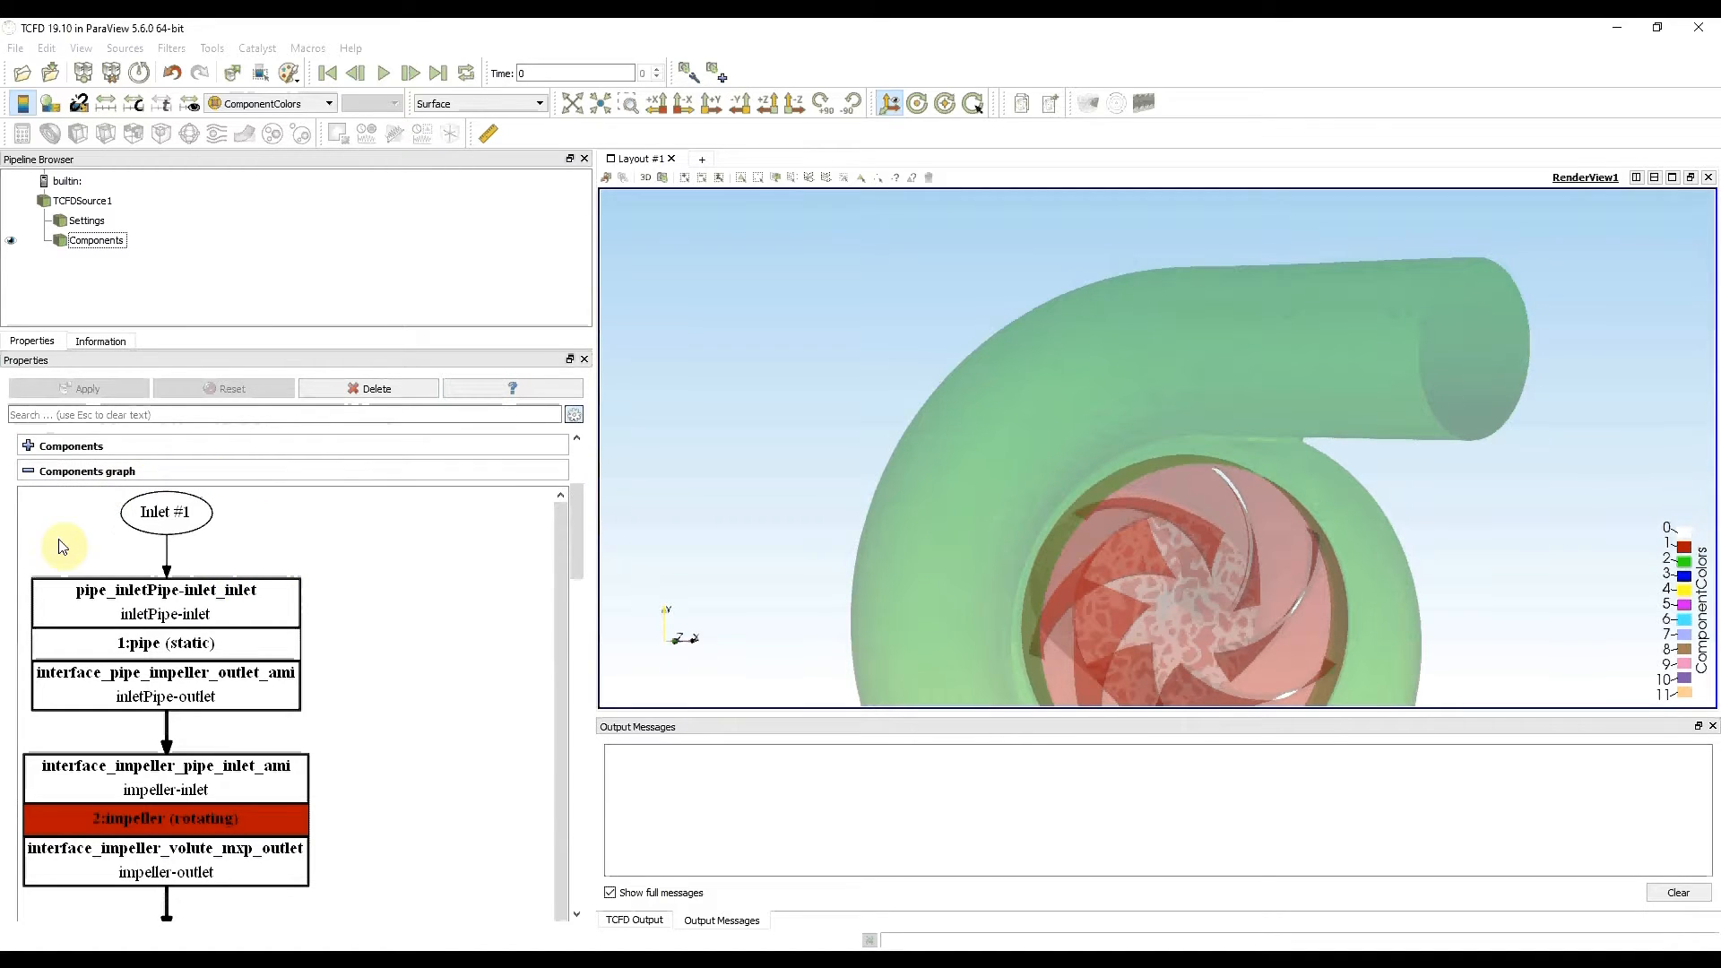
{"action": "scroll", "coordinate": [317, 674], "scroll_direction": "down", "scroll_amount": 6}
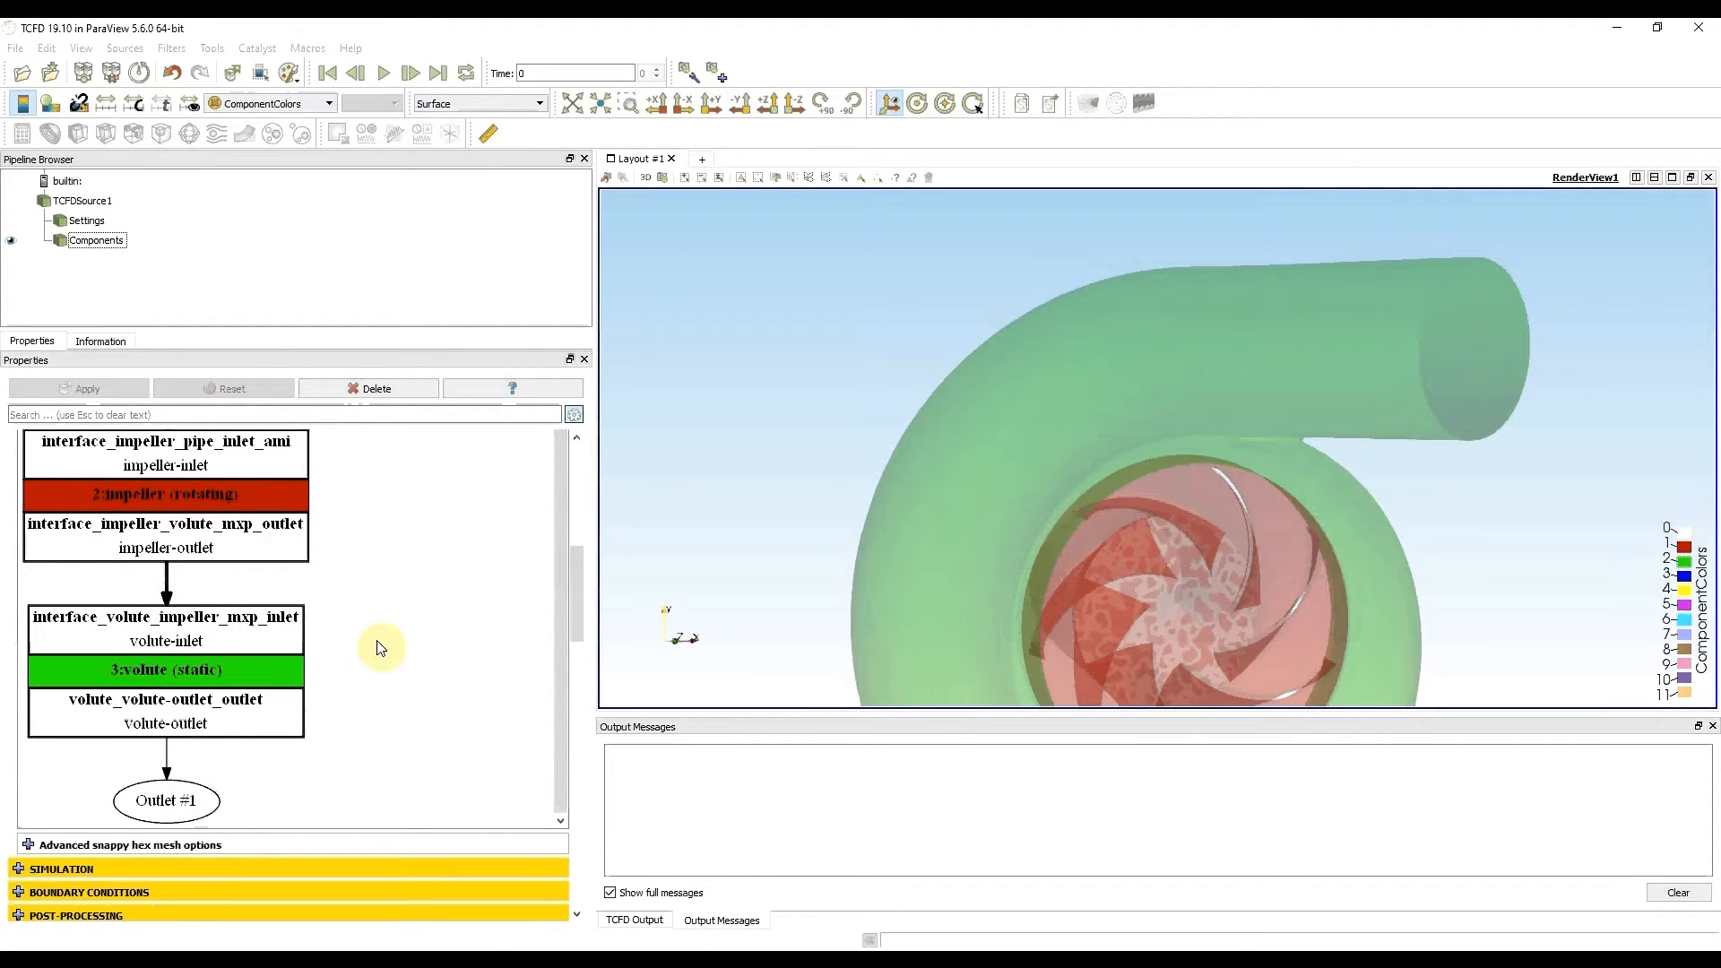
{"action": "scroll", "coordinate": [348, 653], "scroll_direction": "up", "scroll_amount": 5}
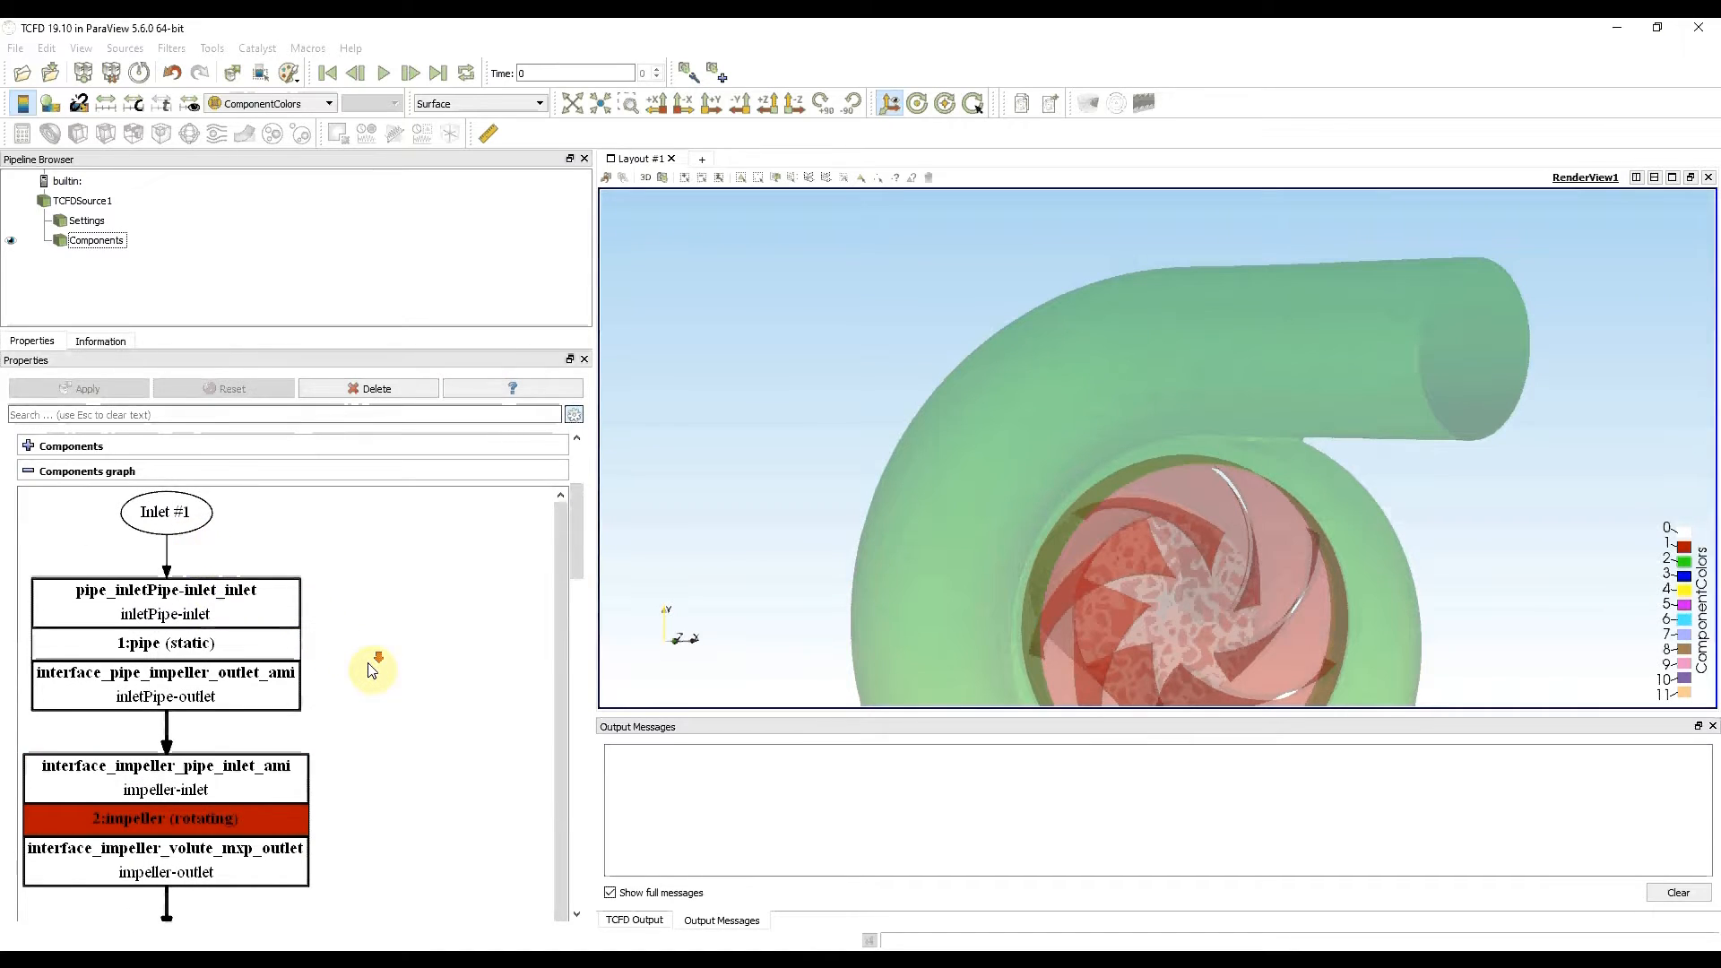
{"action": "scroll", "coordinate": [373, 668], "scroll_direction": "down", "scroll_amount": 3}
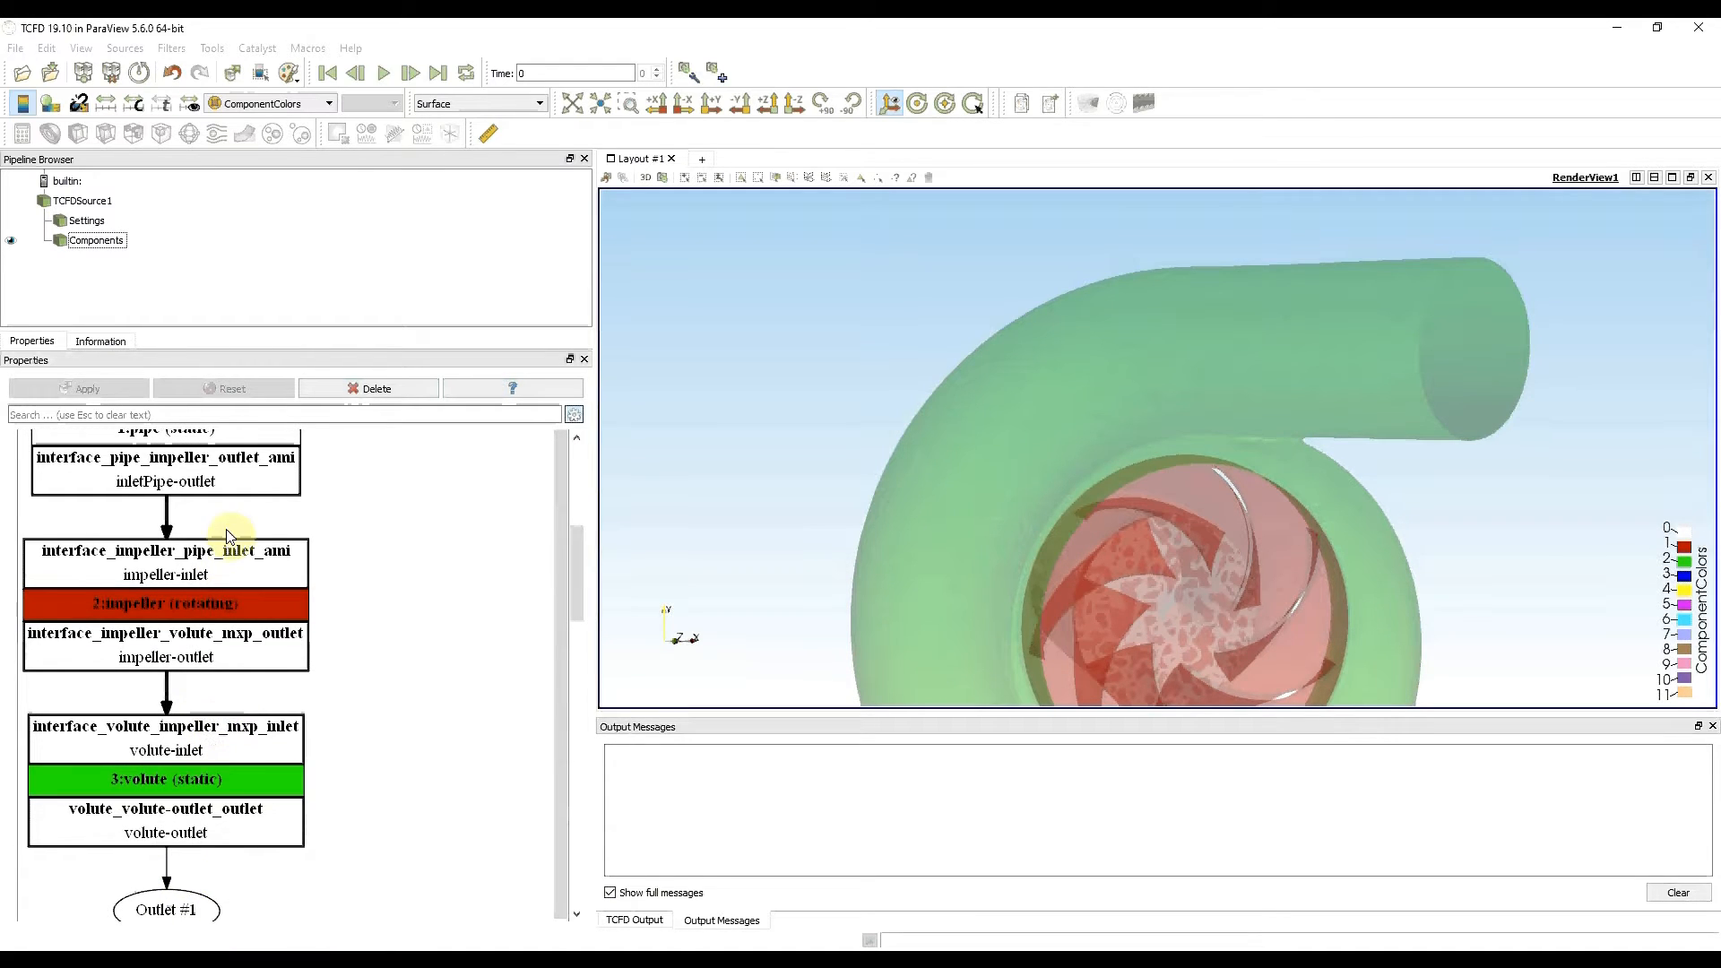
{"action": "scroll", "coordinate": [220, 457], "scroll_direction": "up", "scroll_amount": 1}
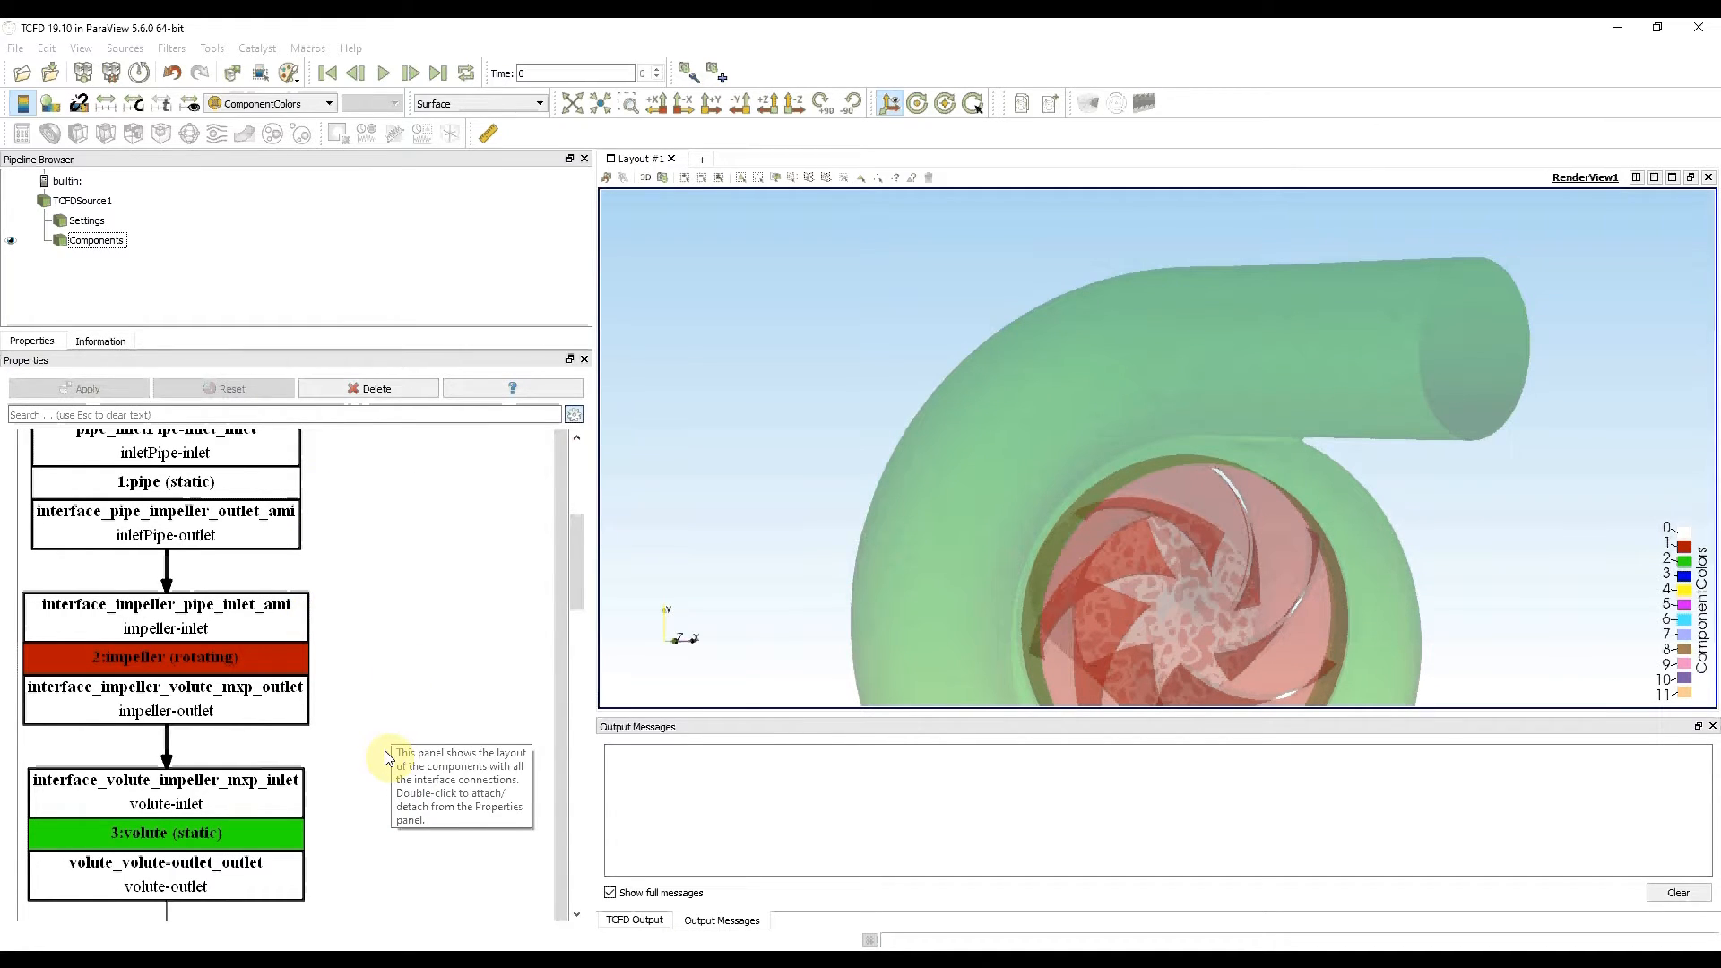
{"action": "scroll", "coordinate": [388, 757], "scroll_direction": "up", "scroll_amount": 5}
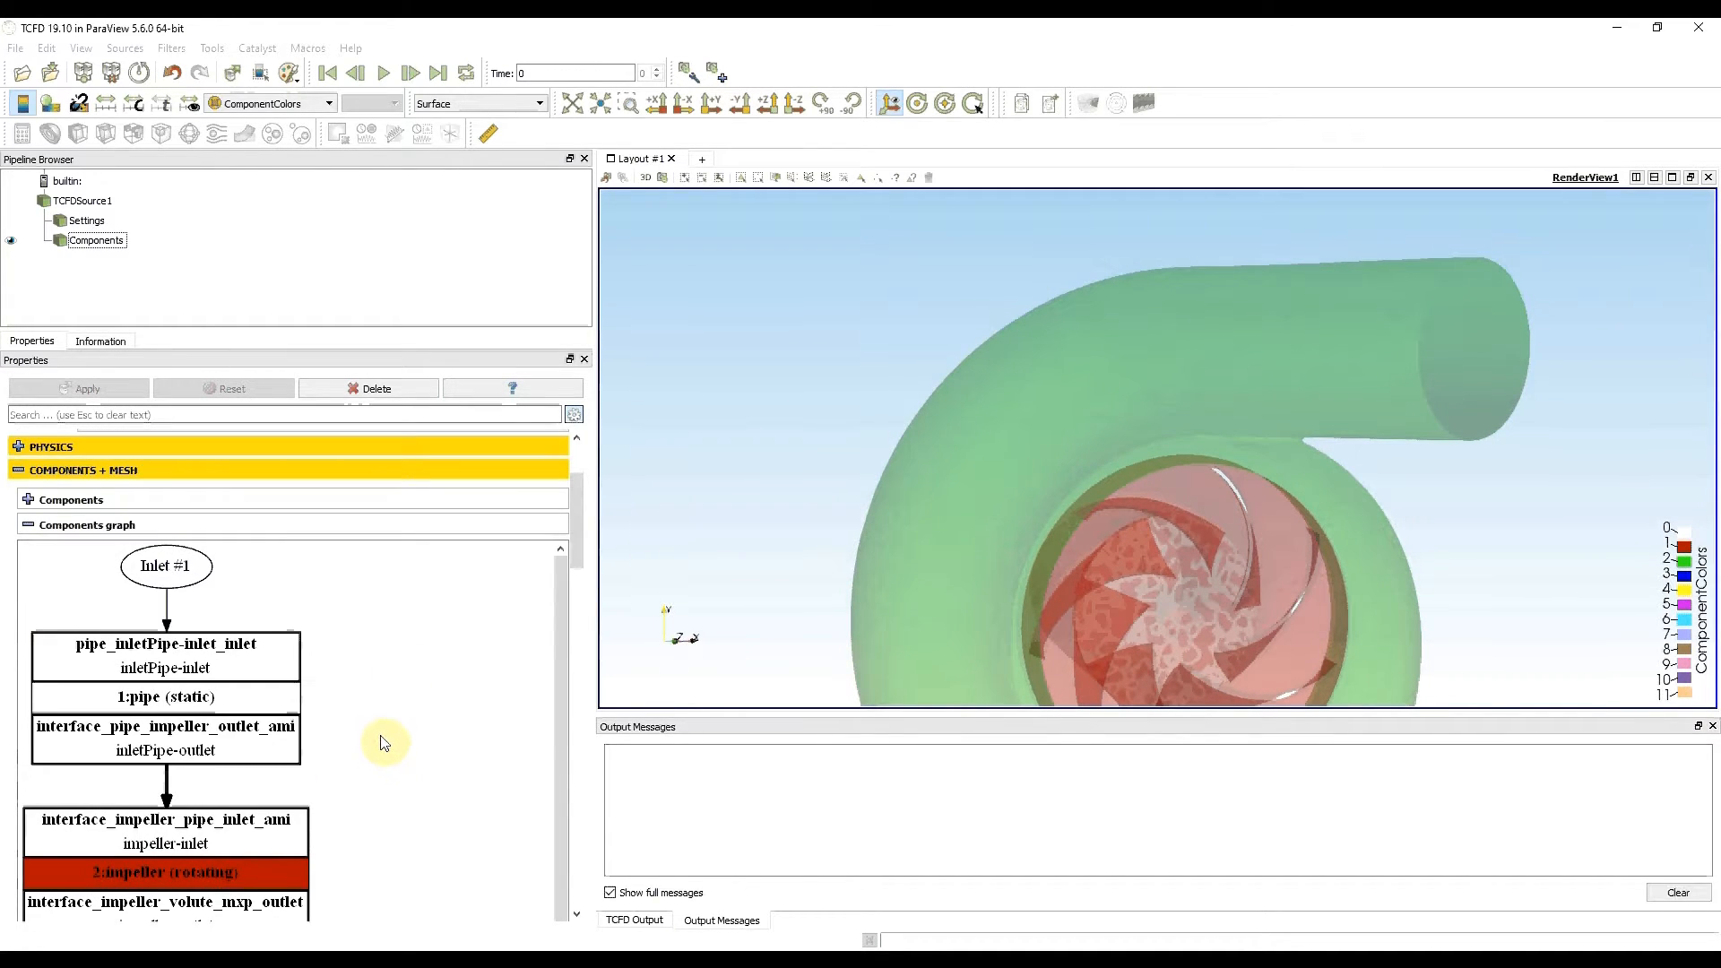
{"action": "left_click", "coordinate": [29, 527]}
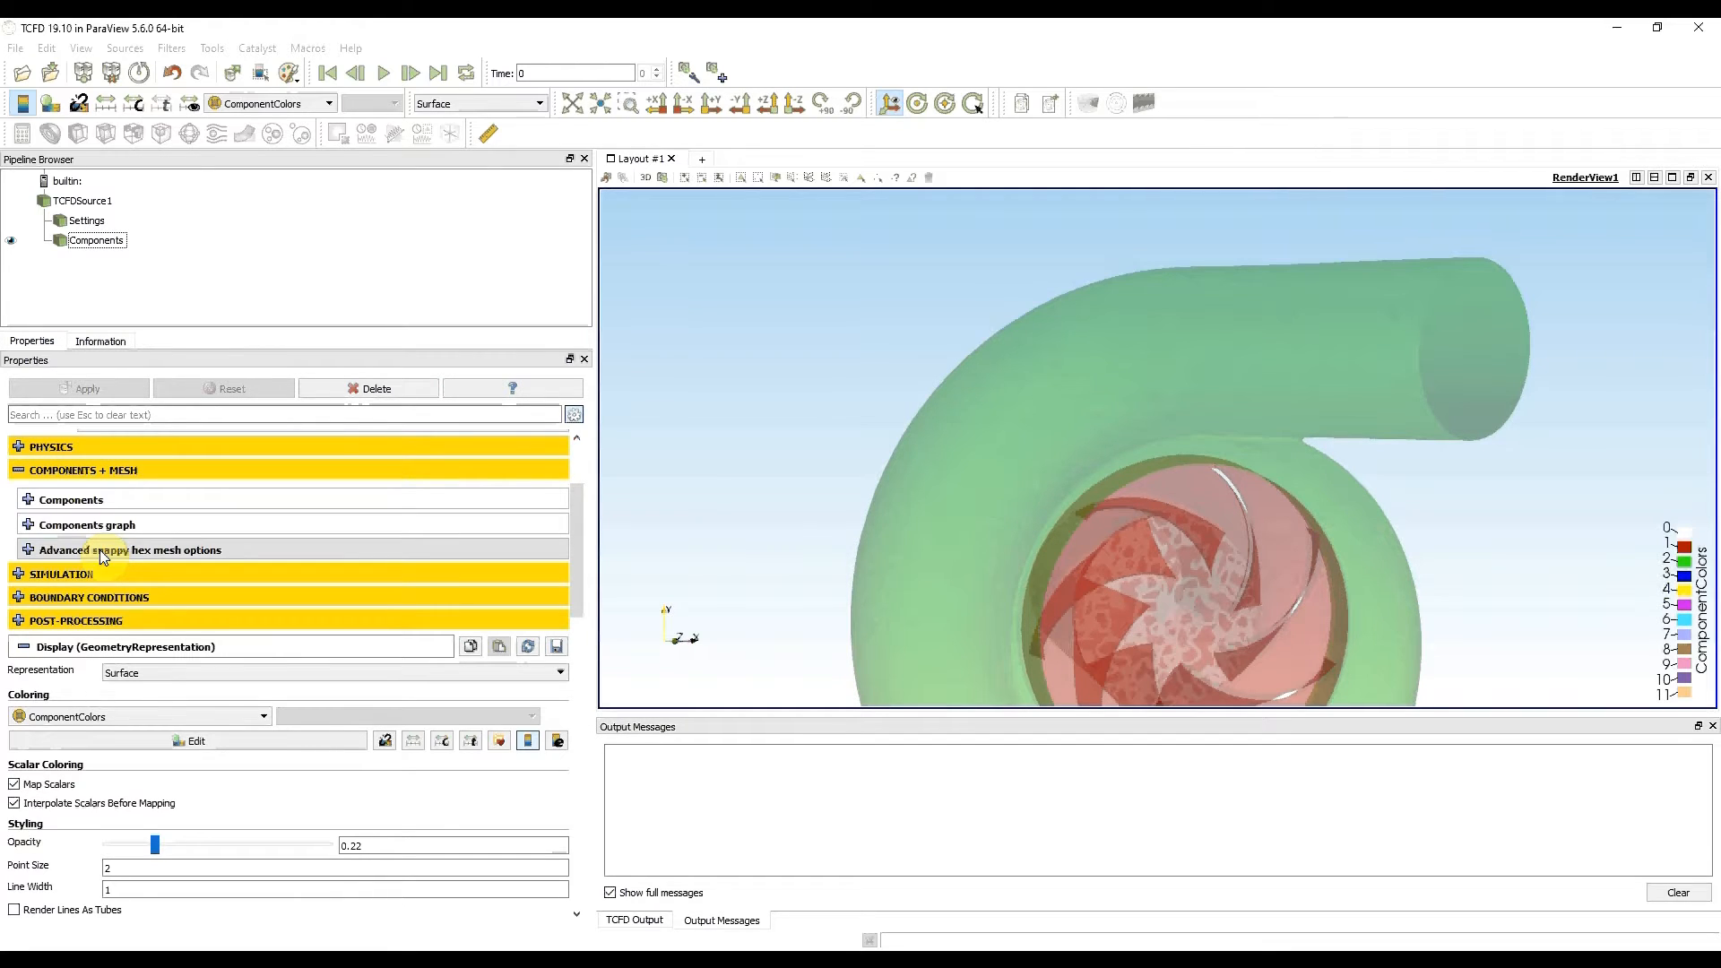
Set the number of processors to 6 in the simulation's solver settings
{"action": "left_click", "coordinate": [18, 472]}
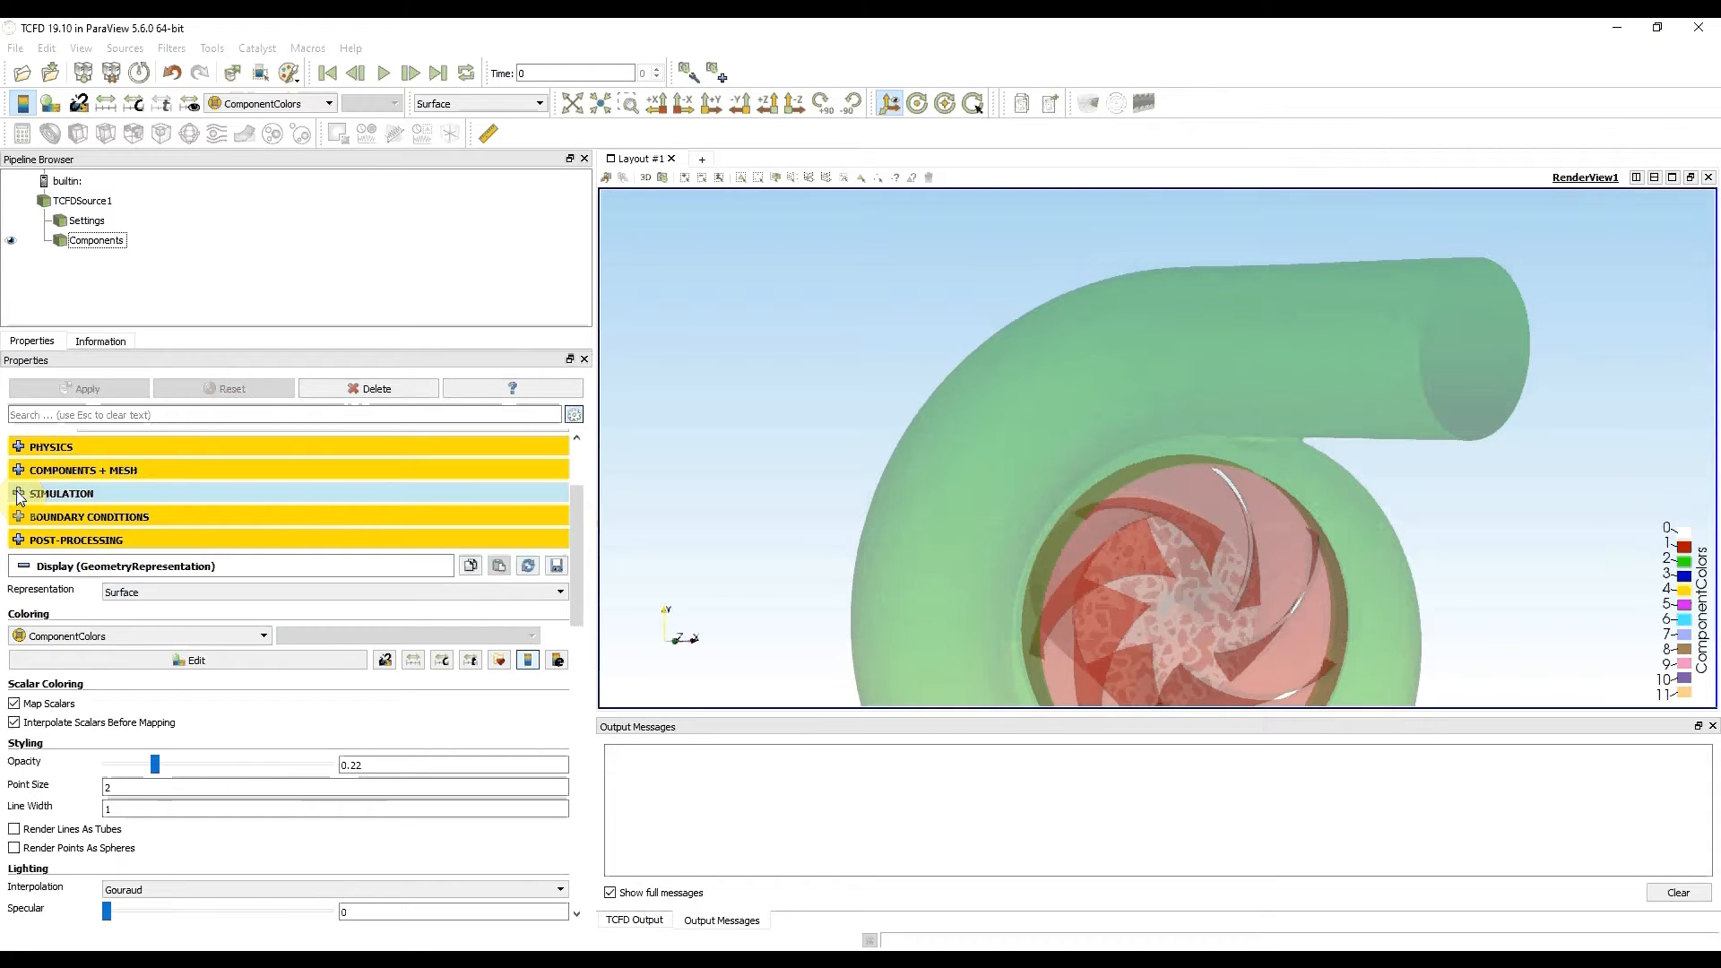
{"action": "left_click", "coordinate": [18, 494]}
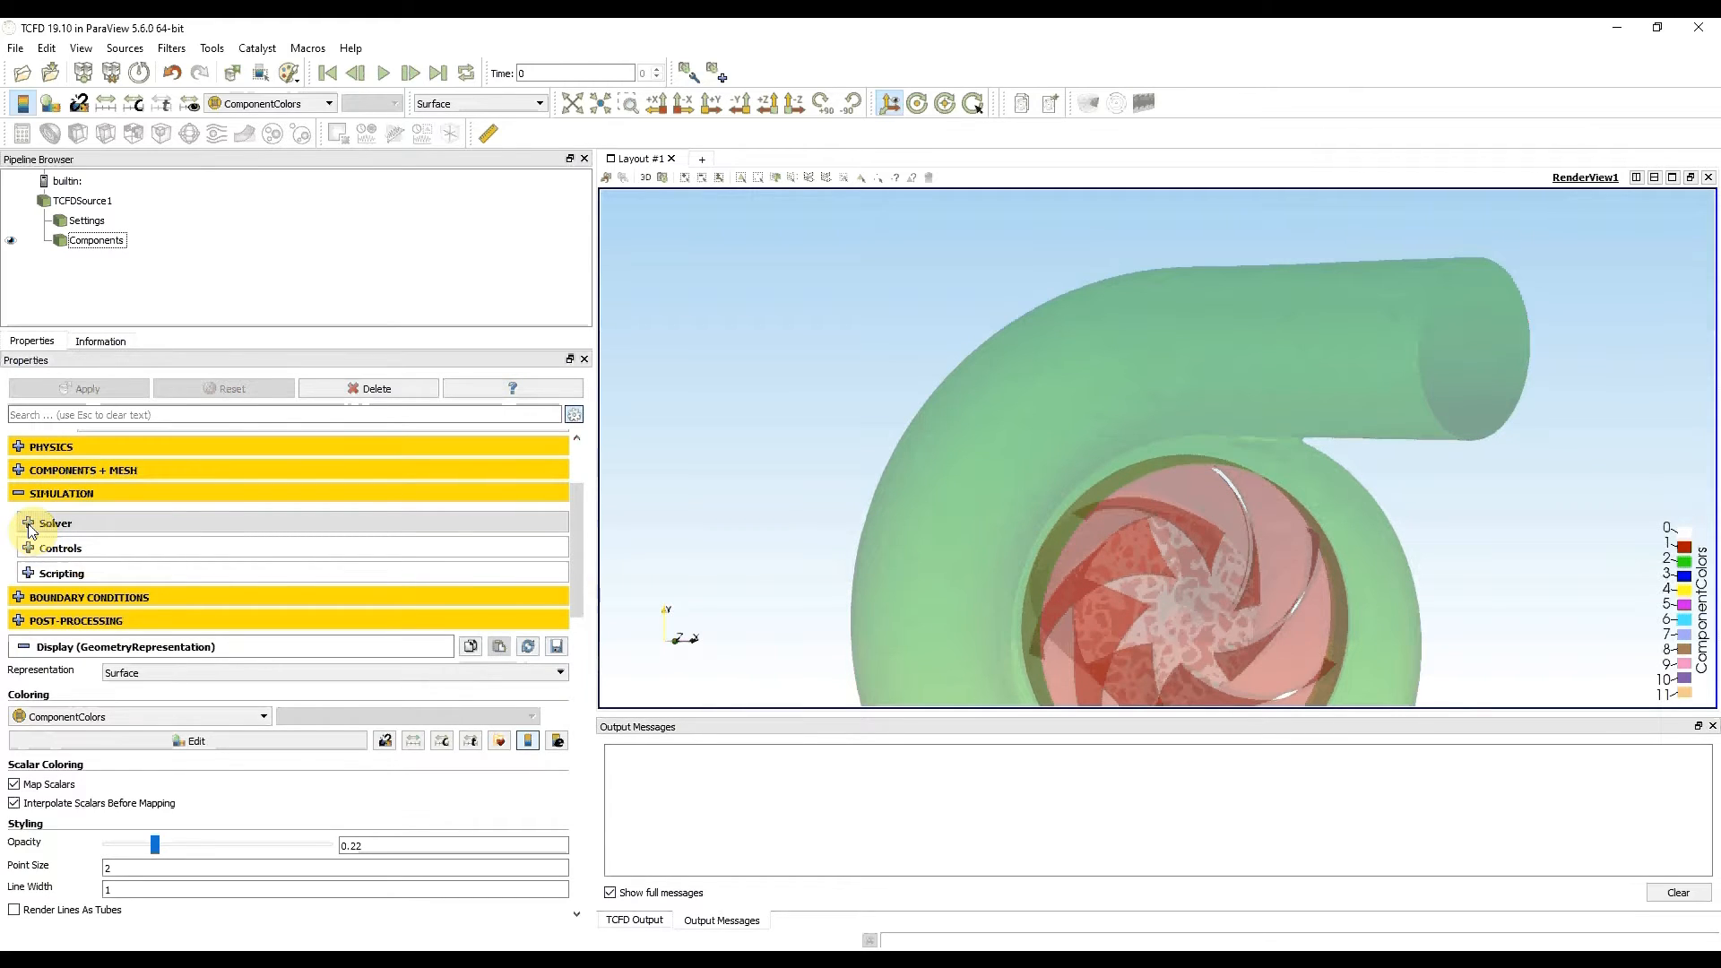
{"action": "left_click", "coordinate": [28, 523]}
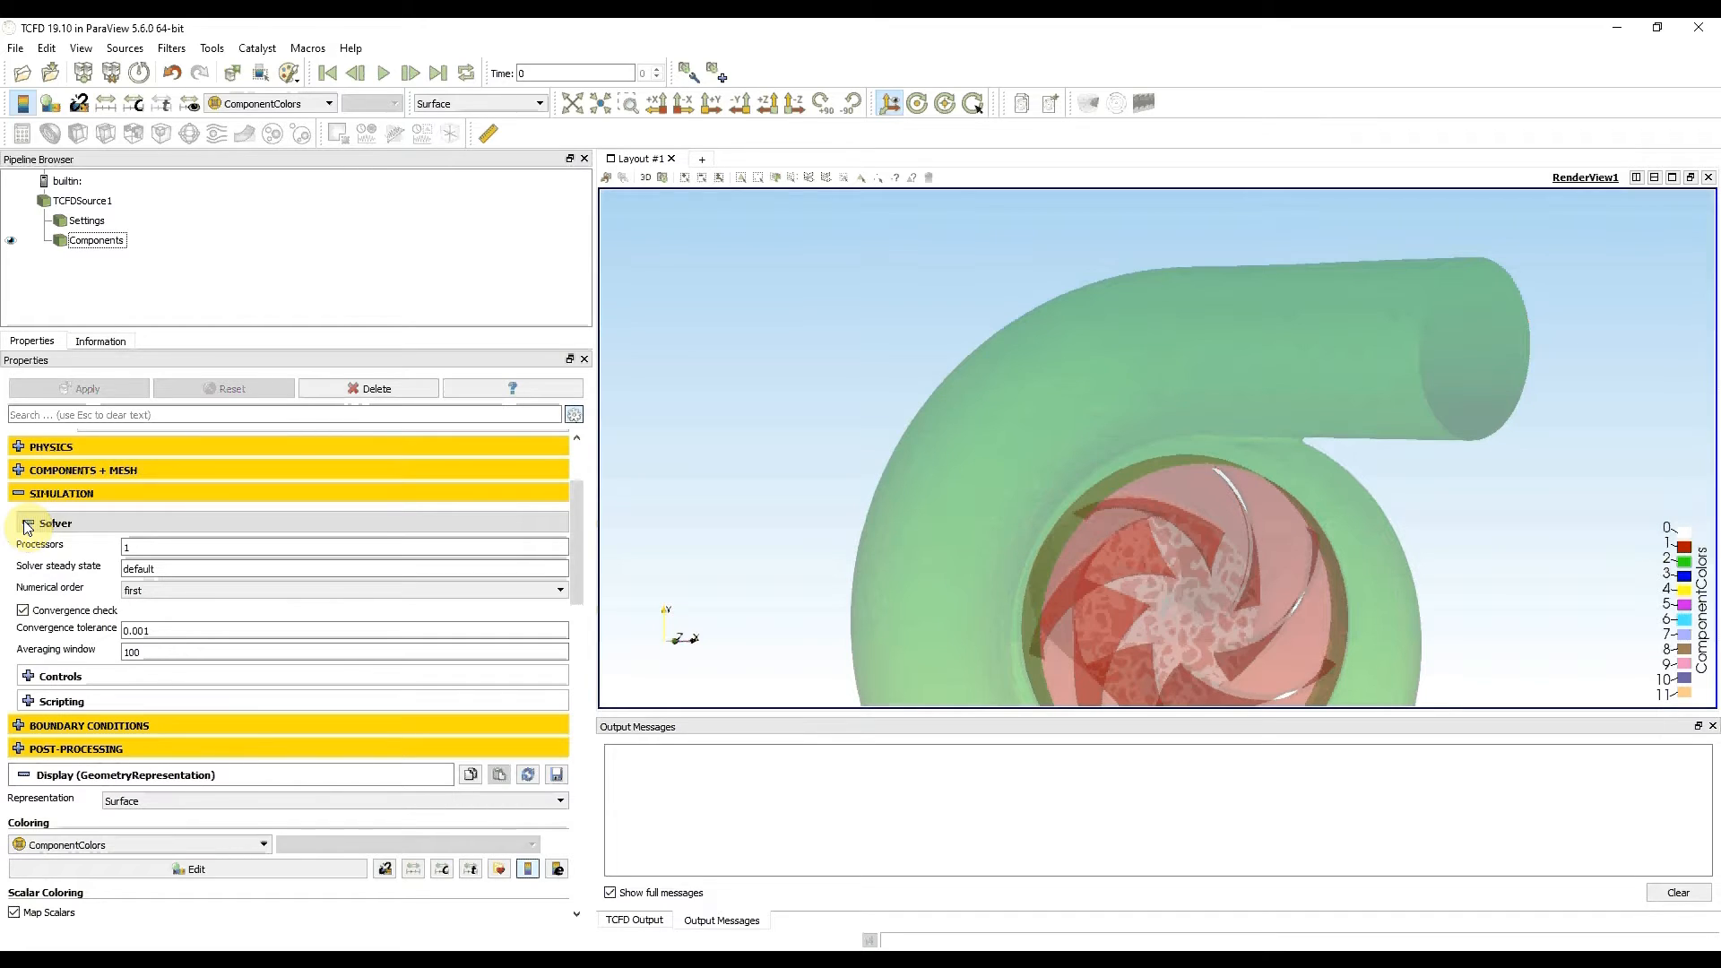
{"action": "left_click", "coordinate": [158, 549]}
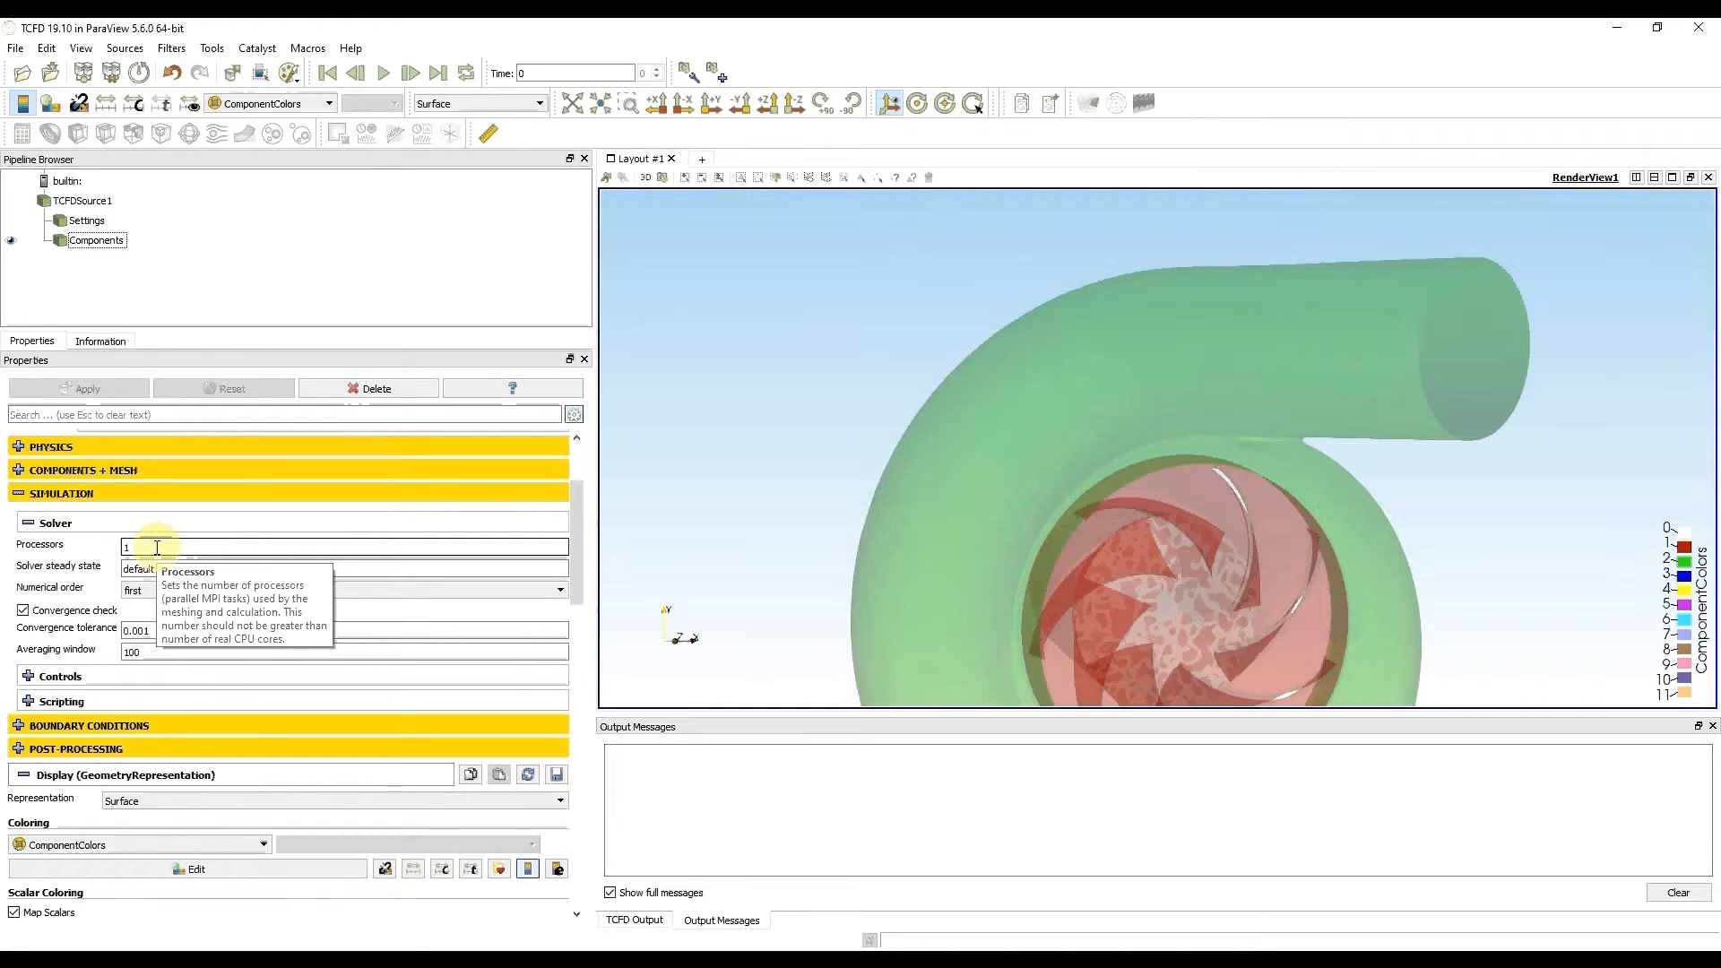
{"action": "double_click", "coordinate": [157, 547]}
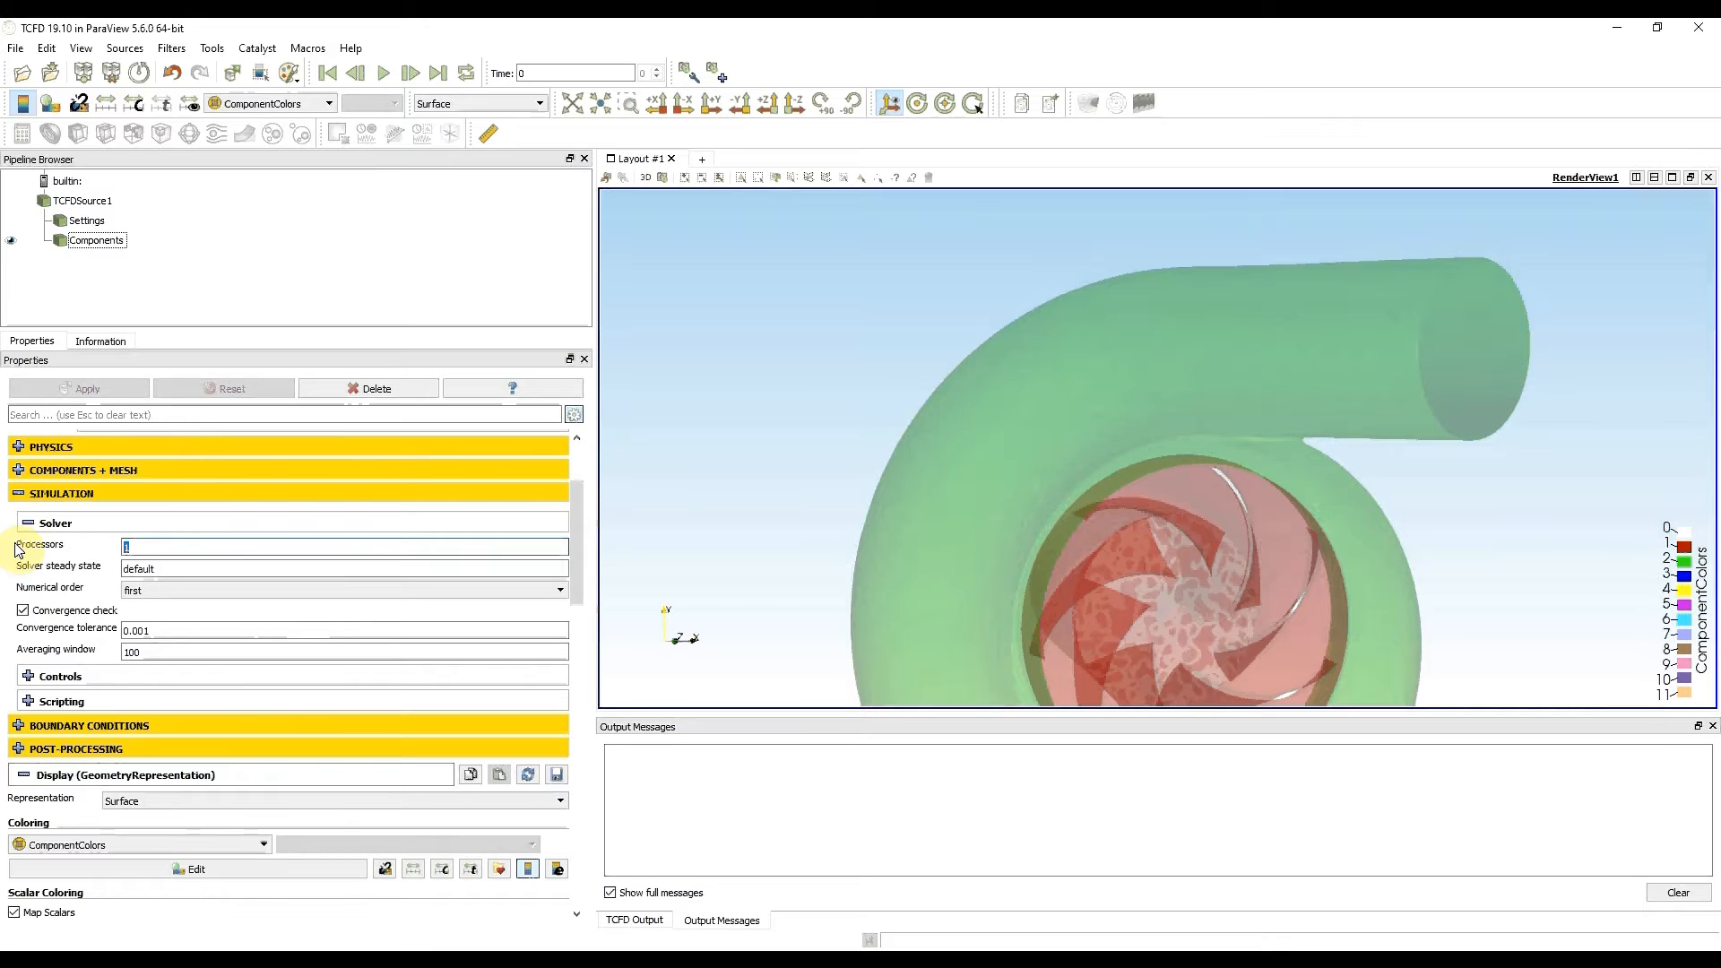
{"action": "type", "text": "6"}
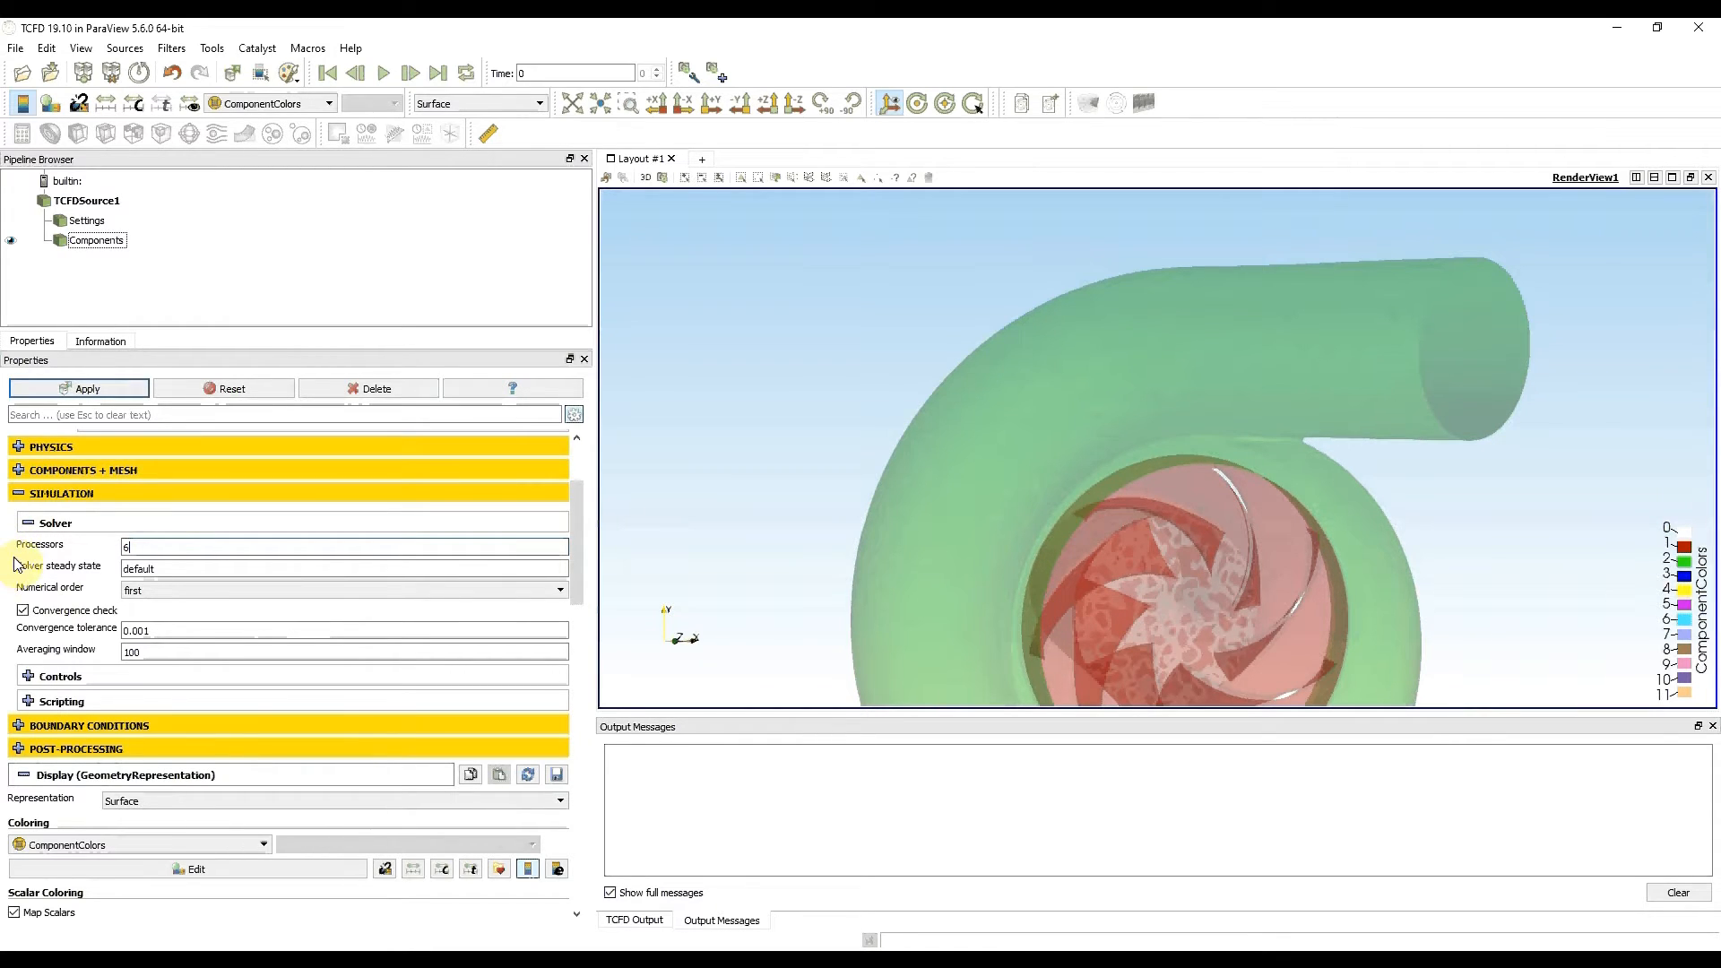
Examine the solver's steady-state, convergence check, convergence tolerance and averaging window settings
{"action": "left_click", "coordinate": [162, 569]}
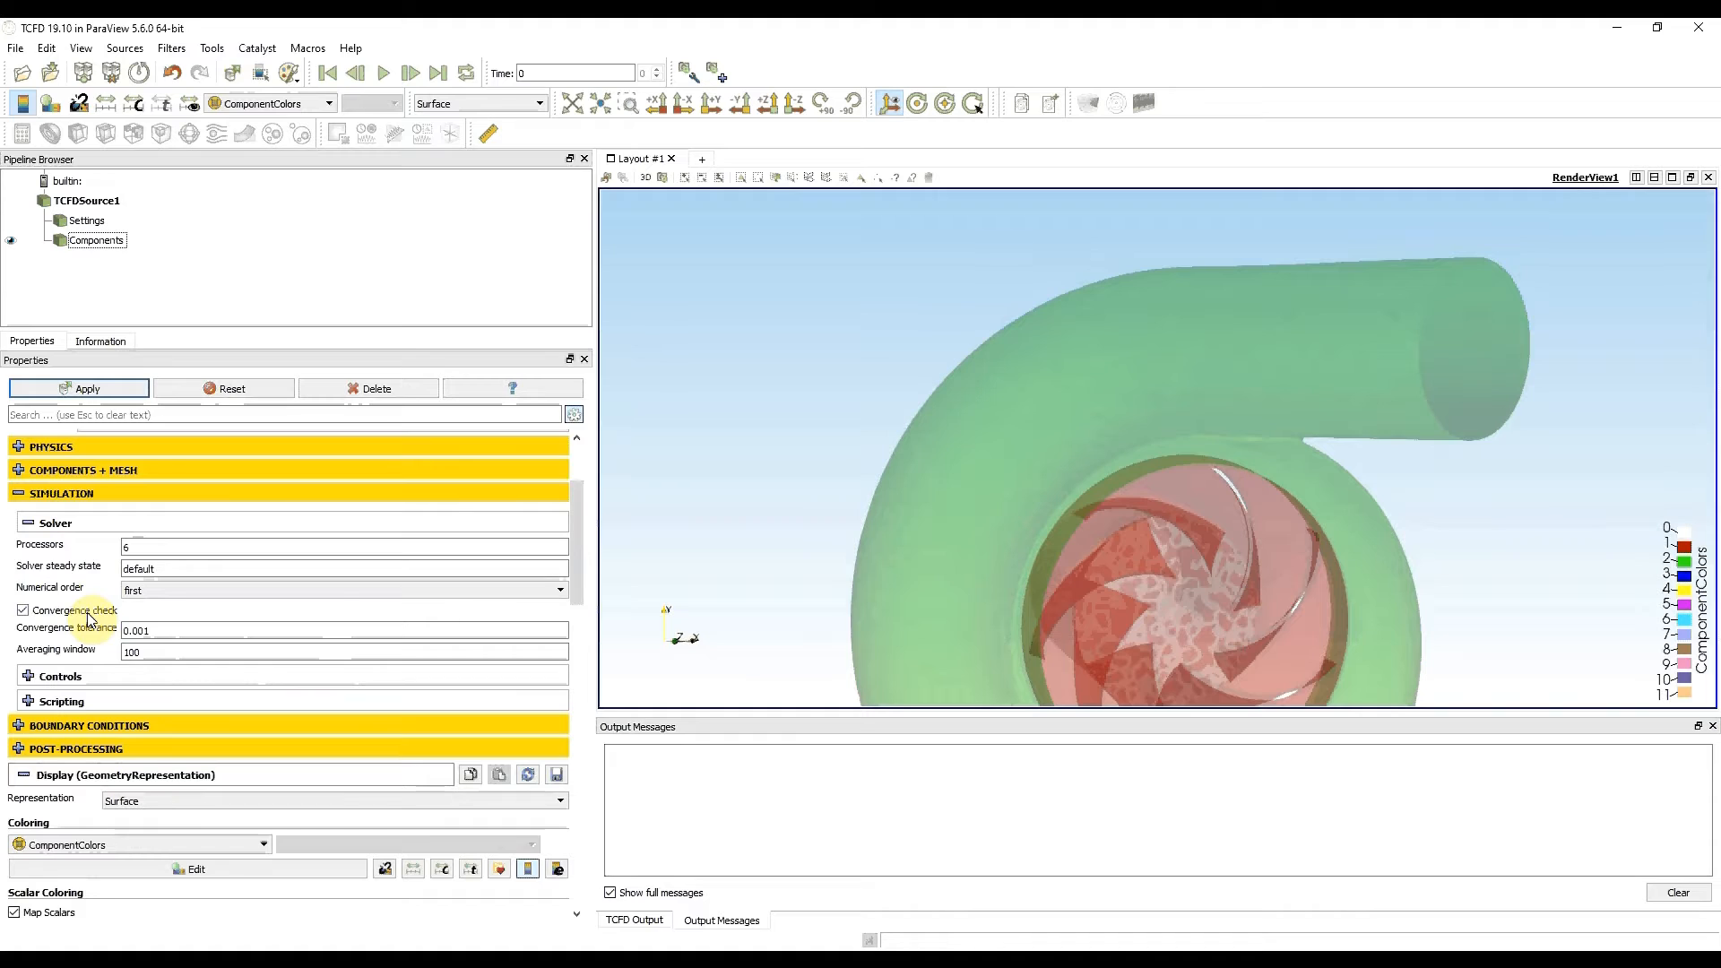
{"action": "mouse_move", "coordinate": [88, 617]}
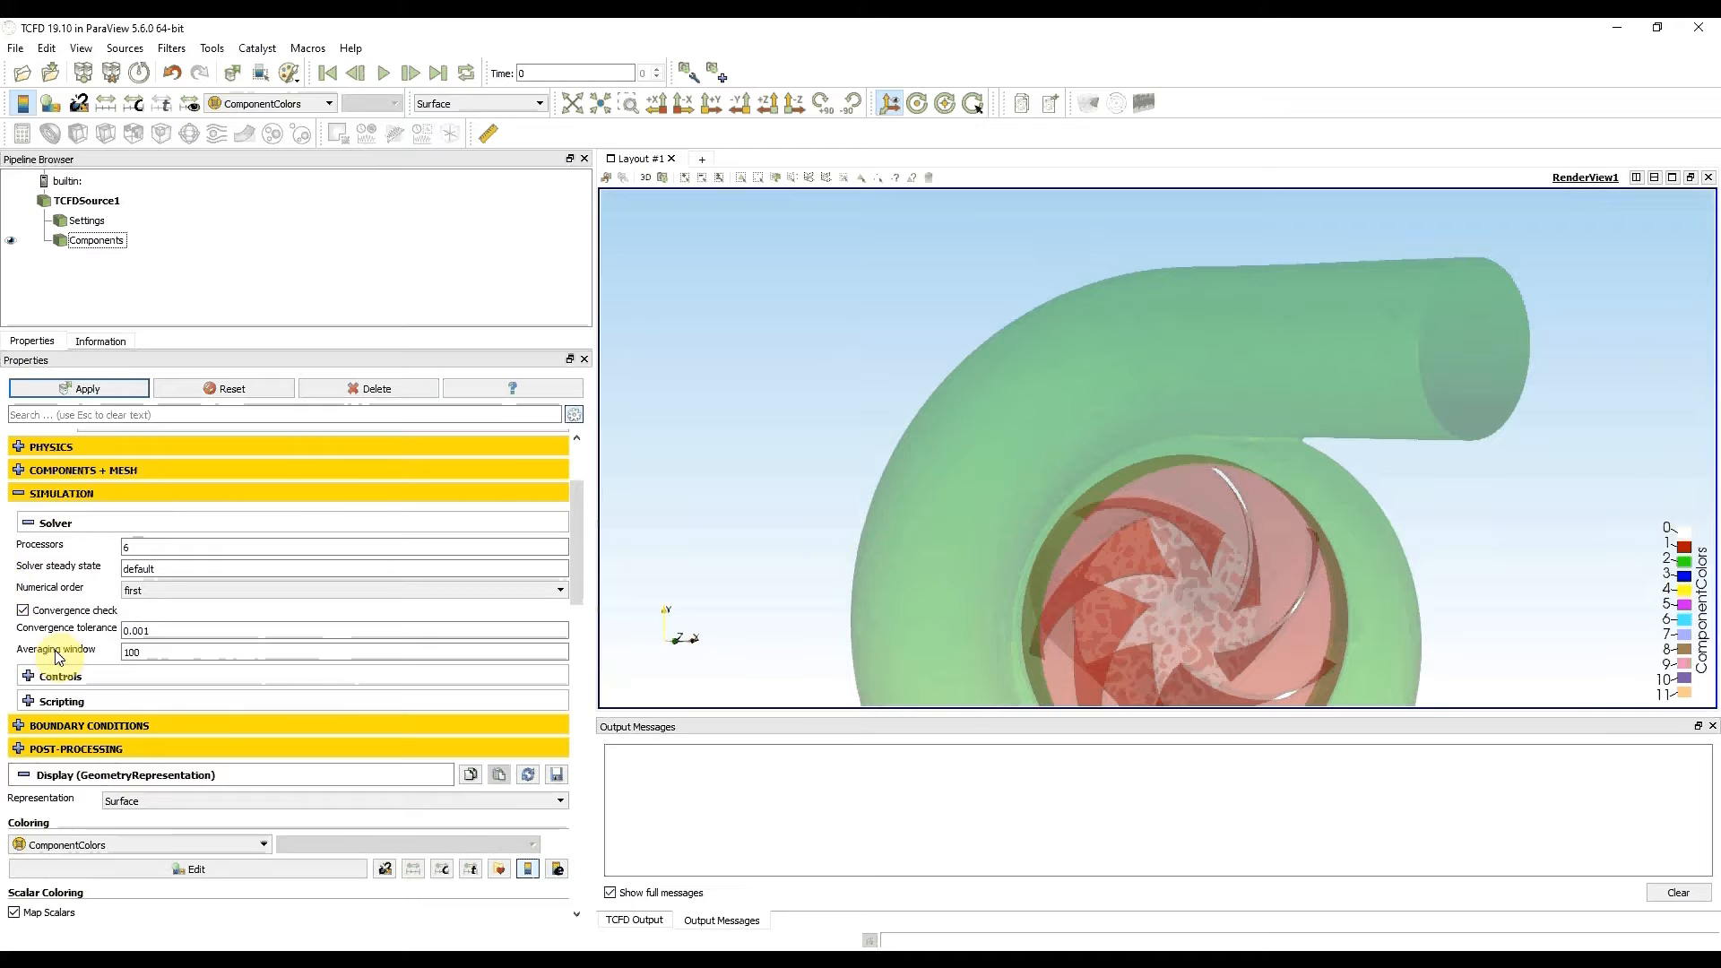
{"action": "left_click", "coordinate": [130, 653]}
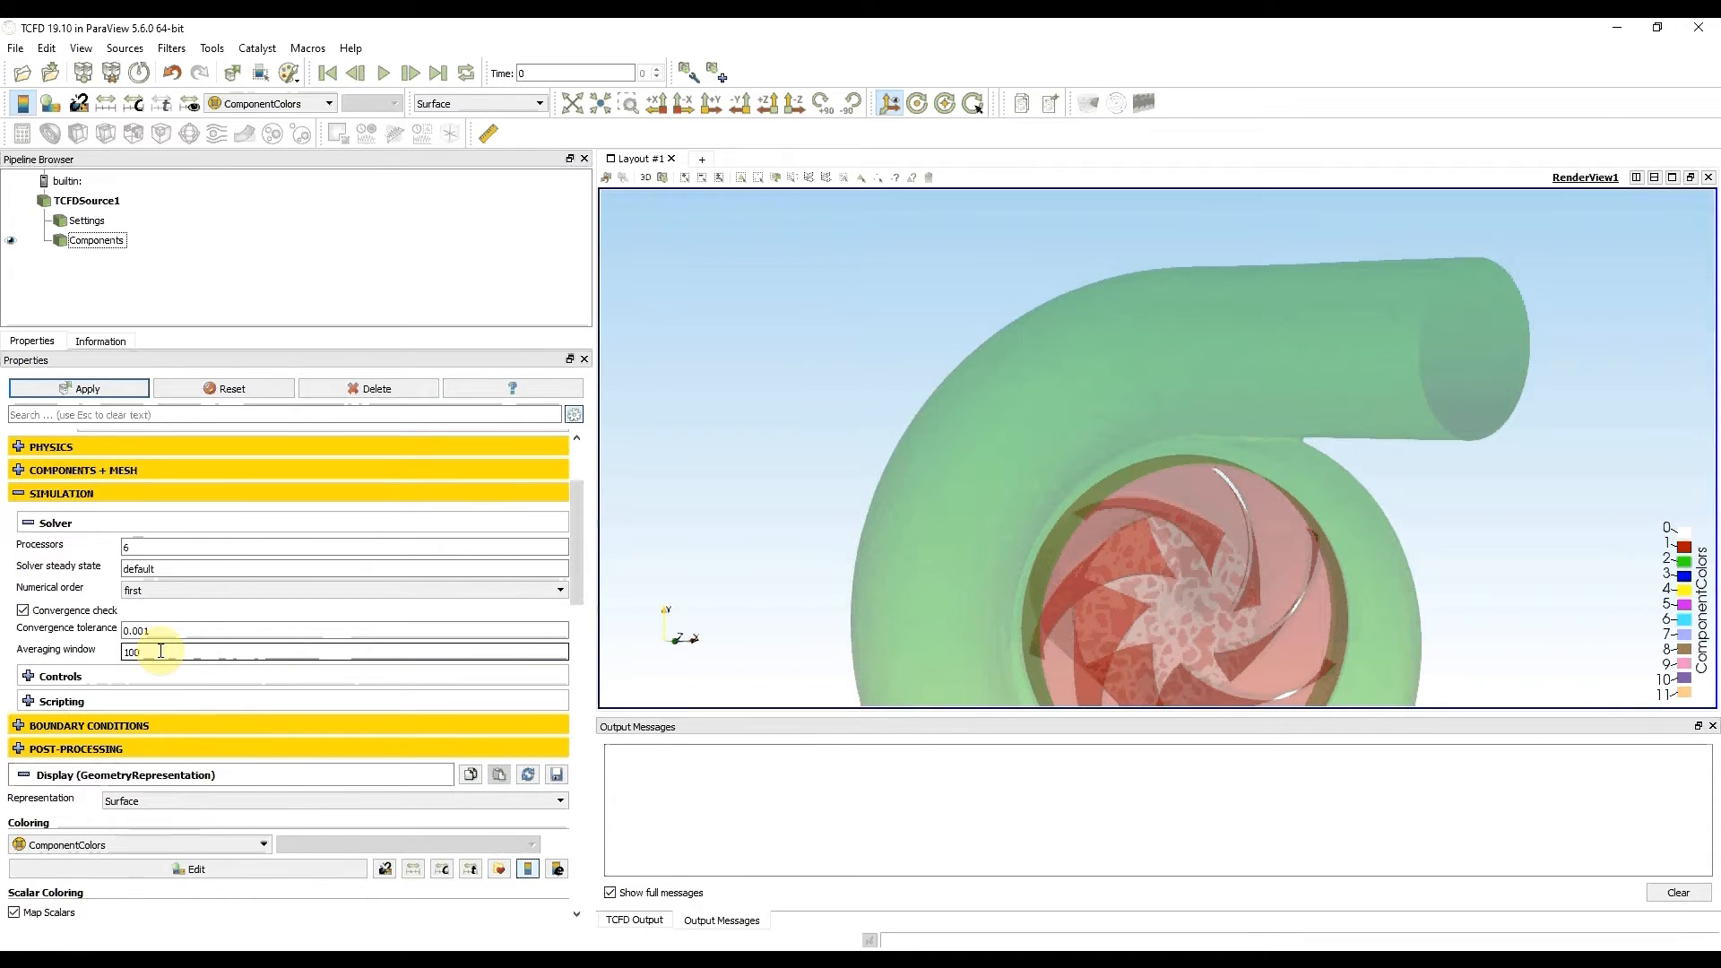
{"action": "left_click", "coordinate": [153, 628]}
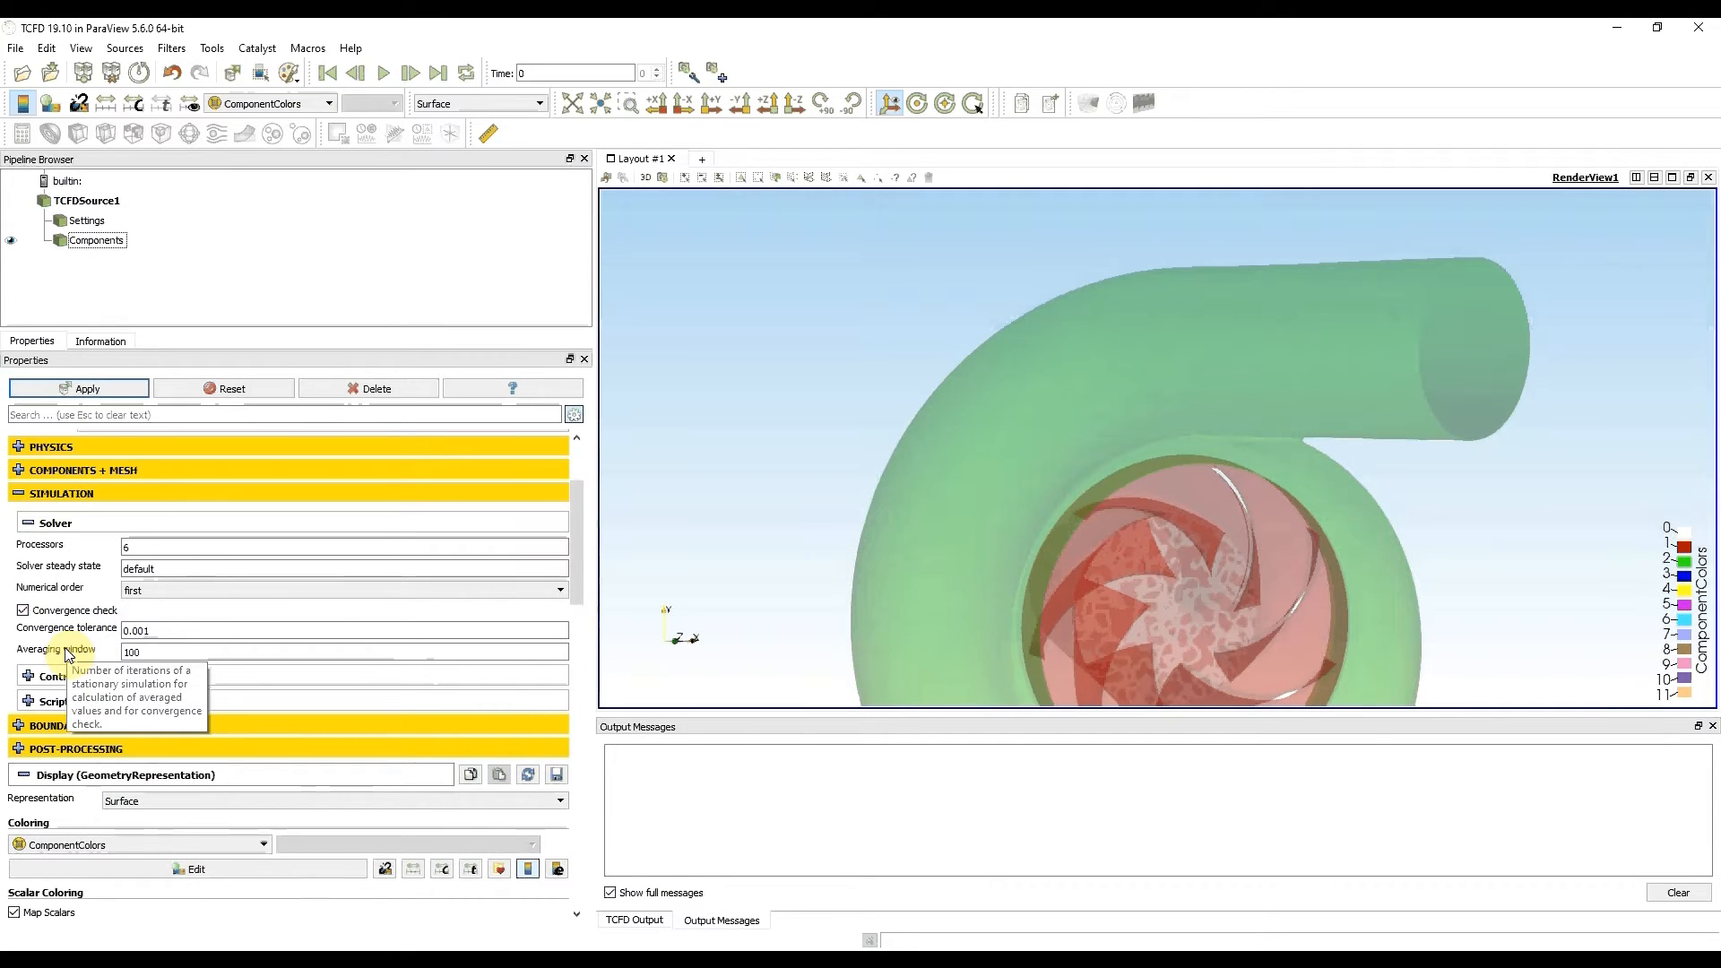
{"action": "left_click", "coordinate": [146, 652]}
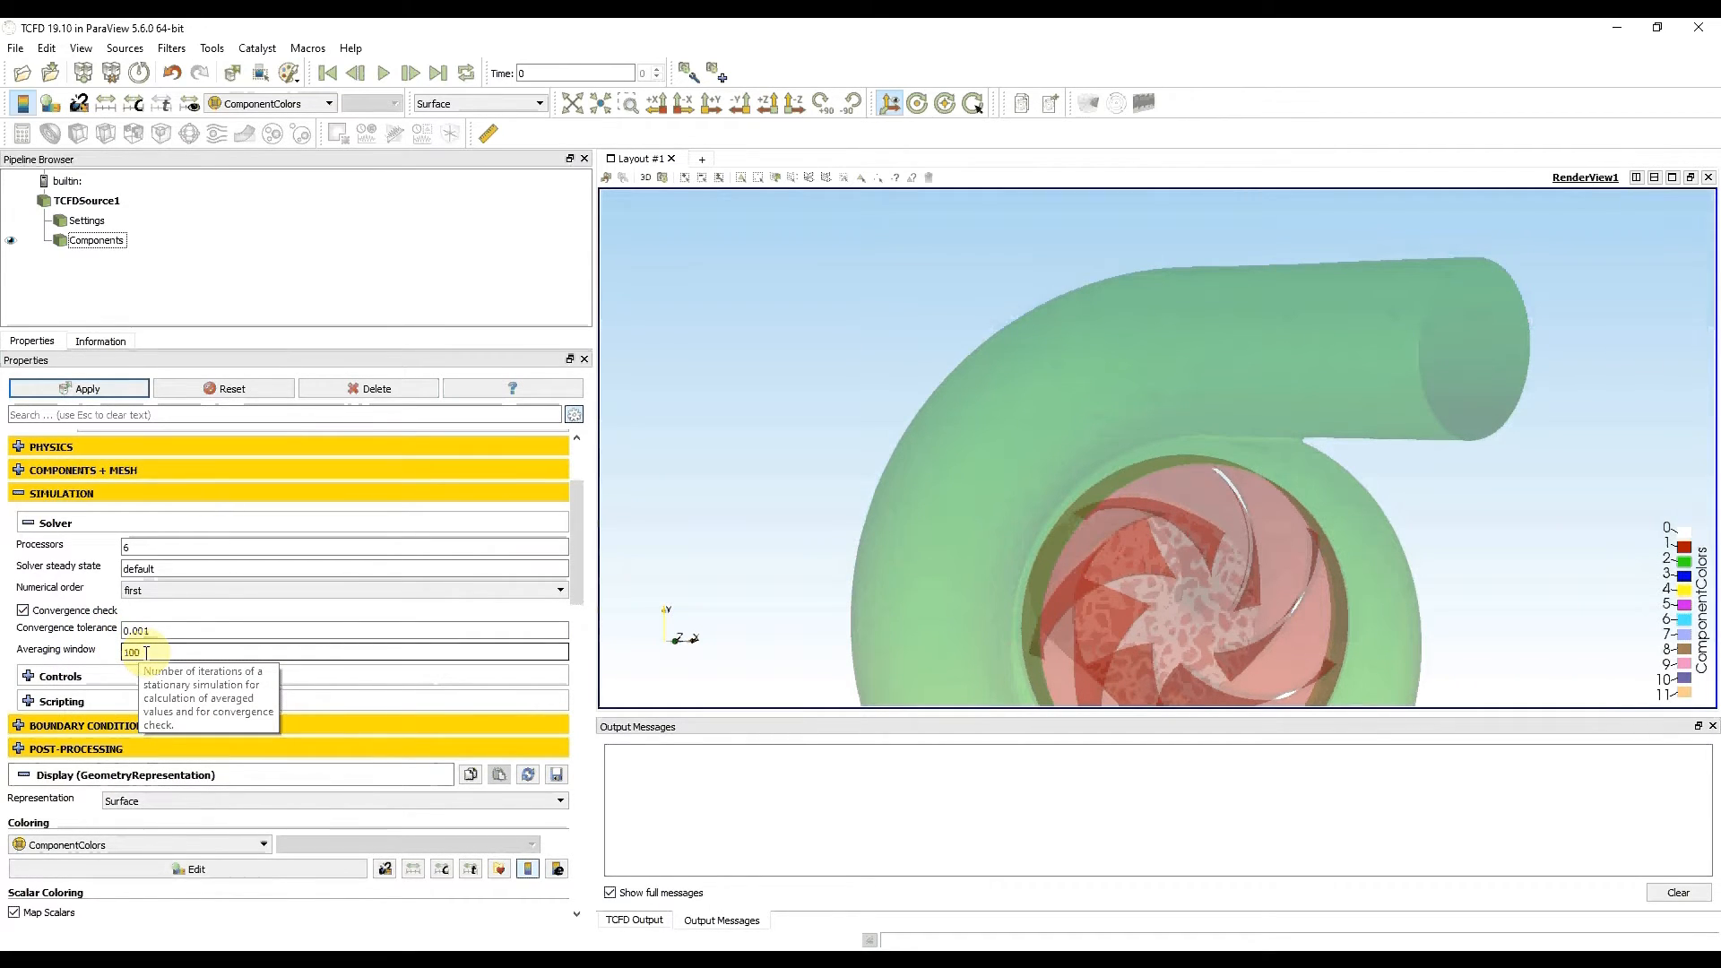
{"action": "left_click", "coordinate": [172, 631]}
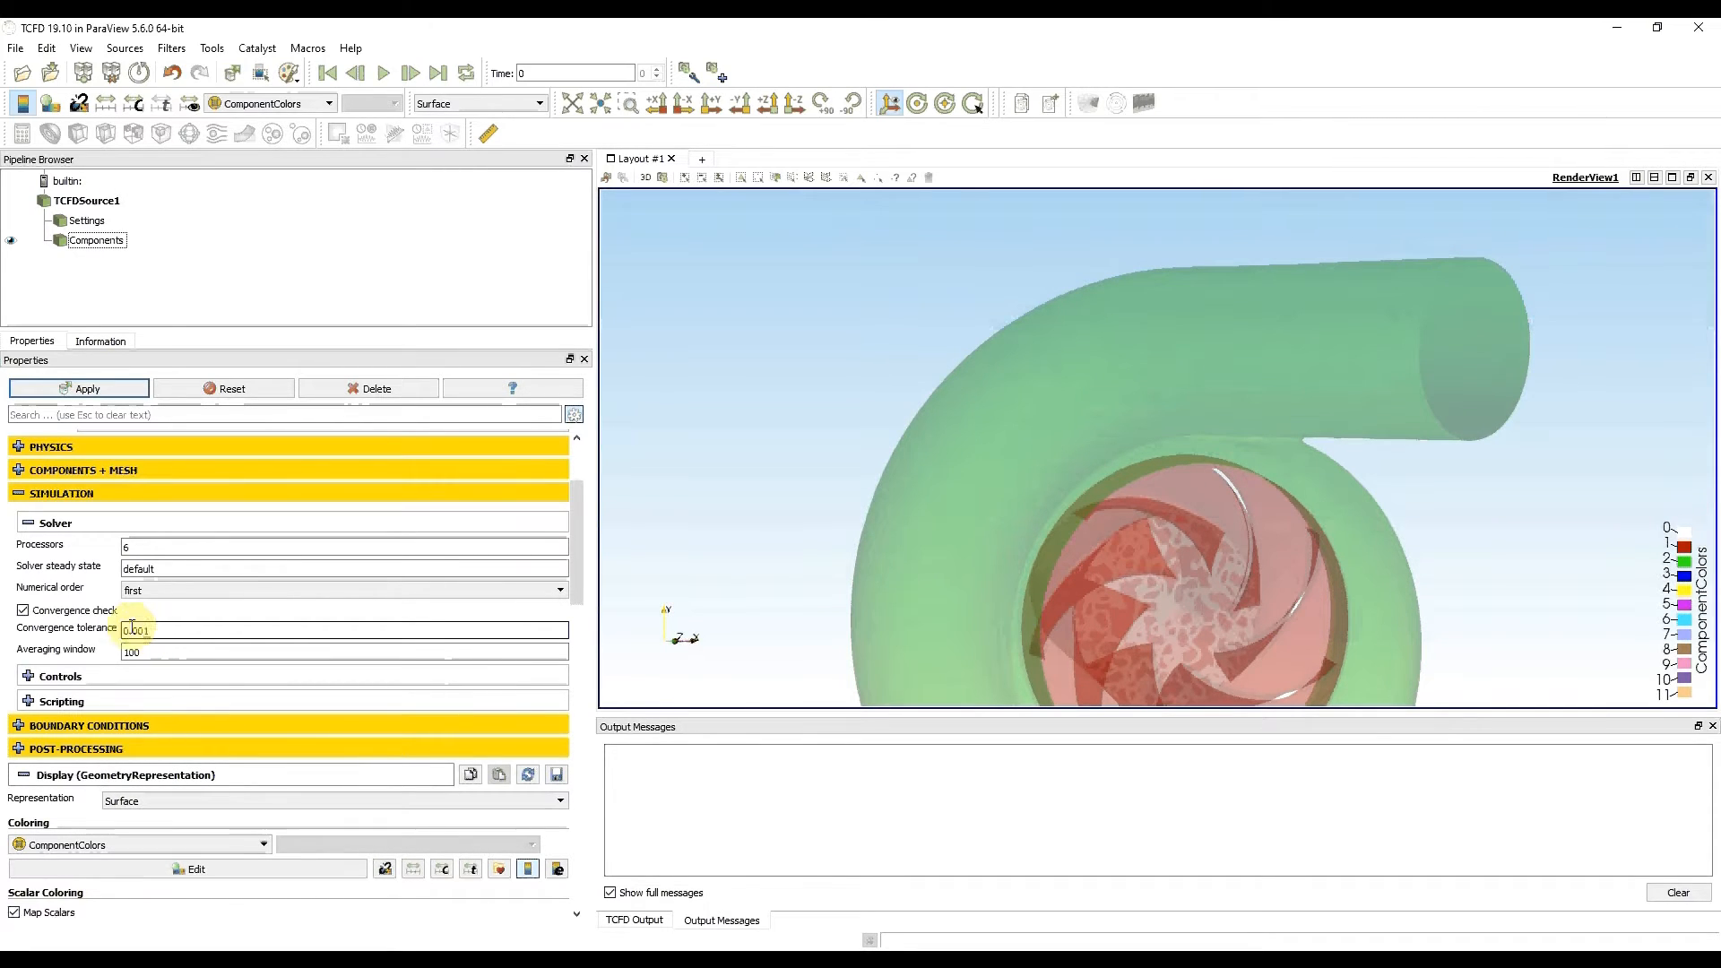
{"action": "mouse_move", "coordinate": [96, 632]}
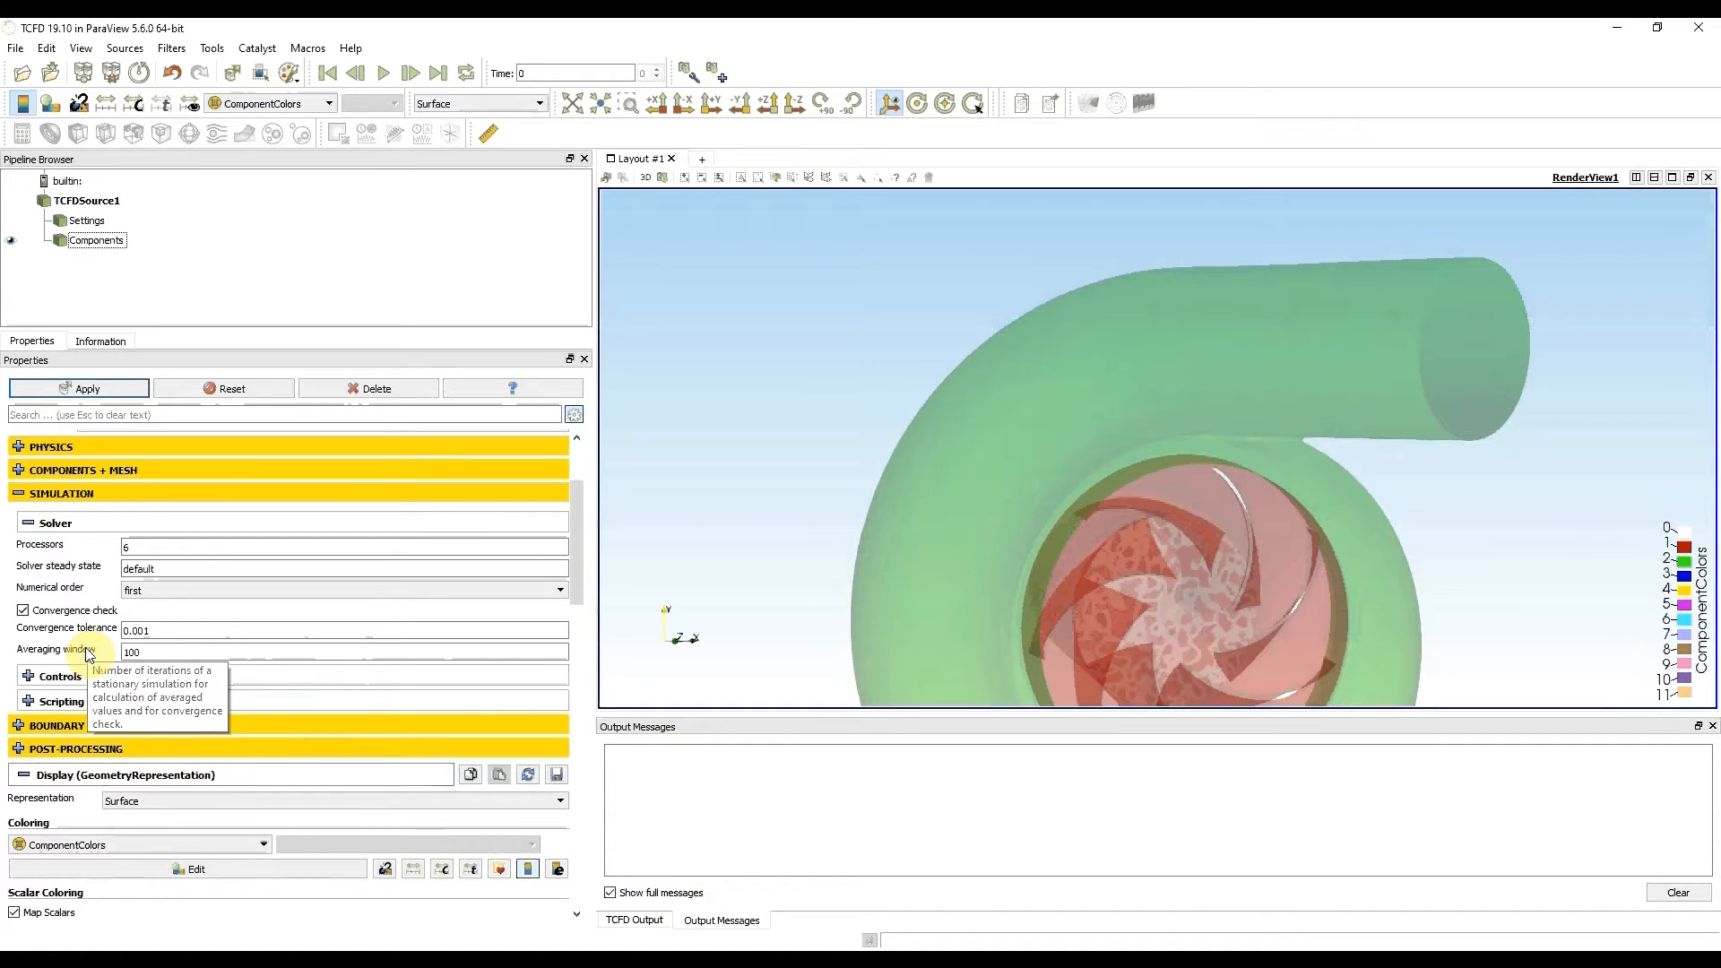
Review the simulation controls for under-relaxation factors, field bounding limits and equation solver tolerances
{"action": "left_click", "coordinate": [27, 525]}
{"action": "left_click", "coordinate": [28, 549]}
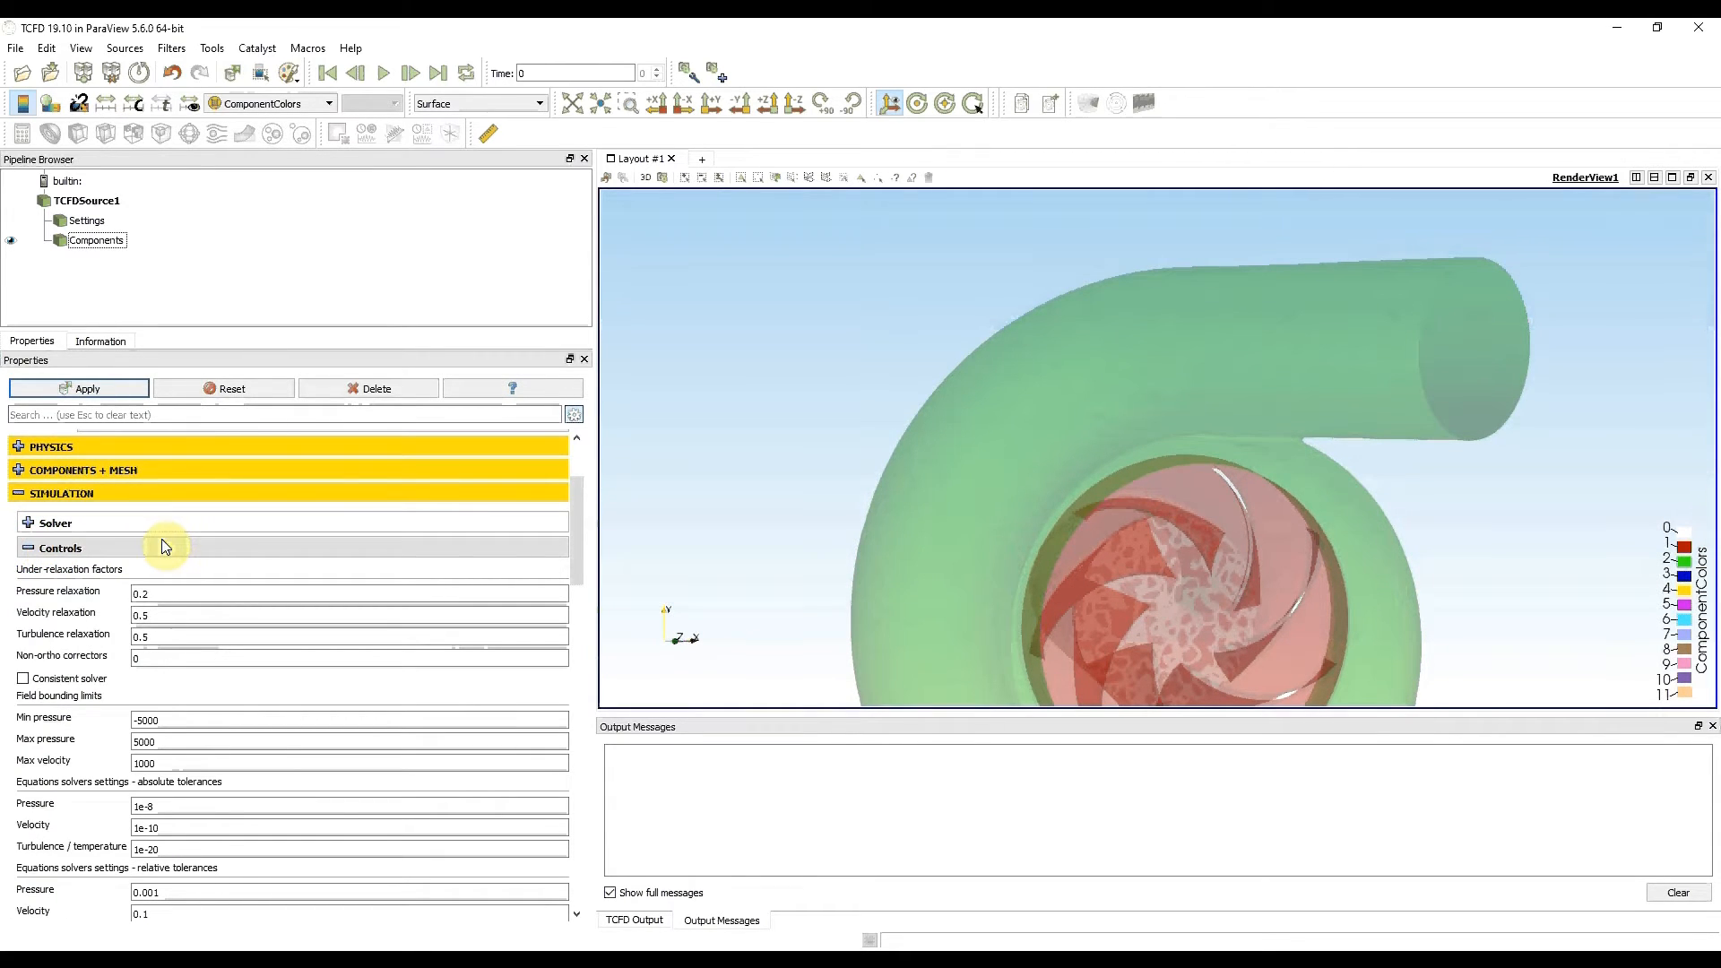
{"action": "scroll", "coordinate": [256, 525], "scroll_direction": "down", "scroll_amount": 1}
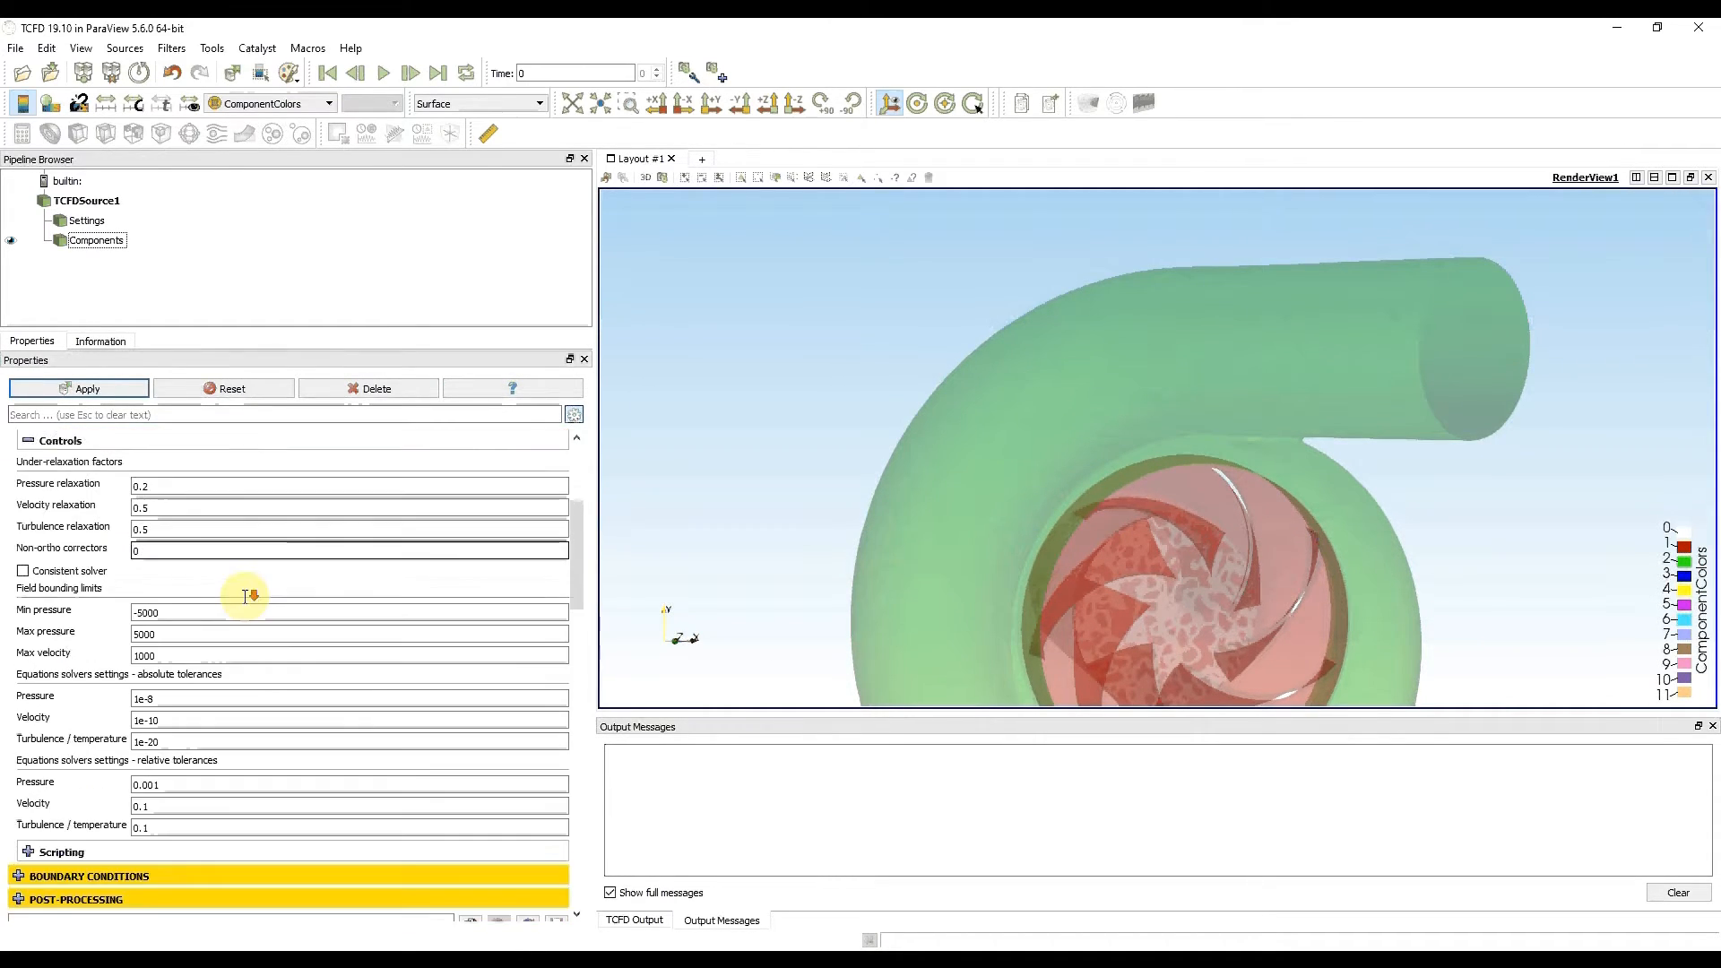
Review the simulation's equation solver tolerances and the scripting settings for script files and execution points
{"action": "scroll", "coordinate": [244, 593], "scroll_direction": "down", "scroll_amount": 1}
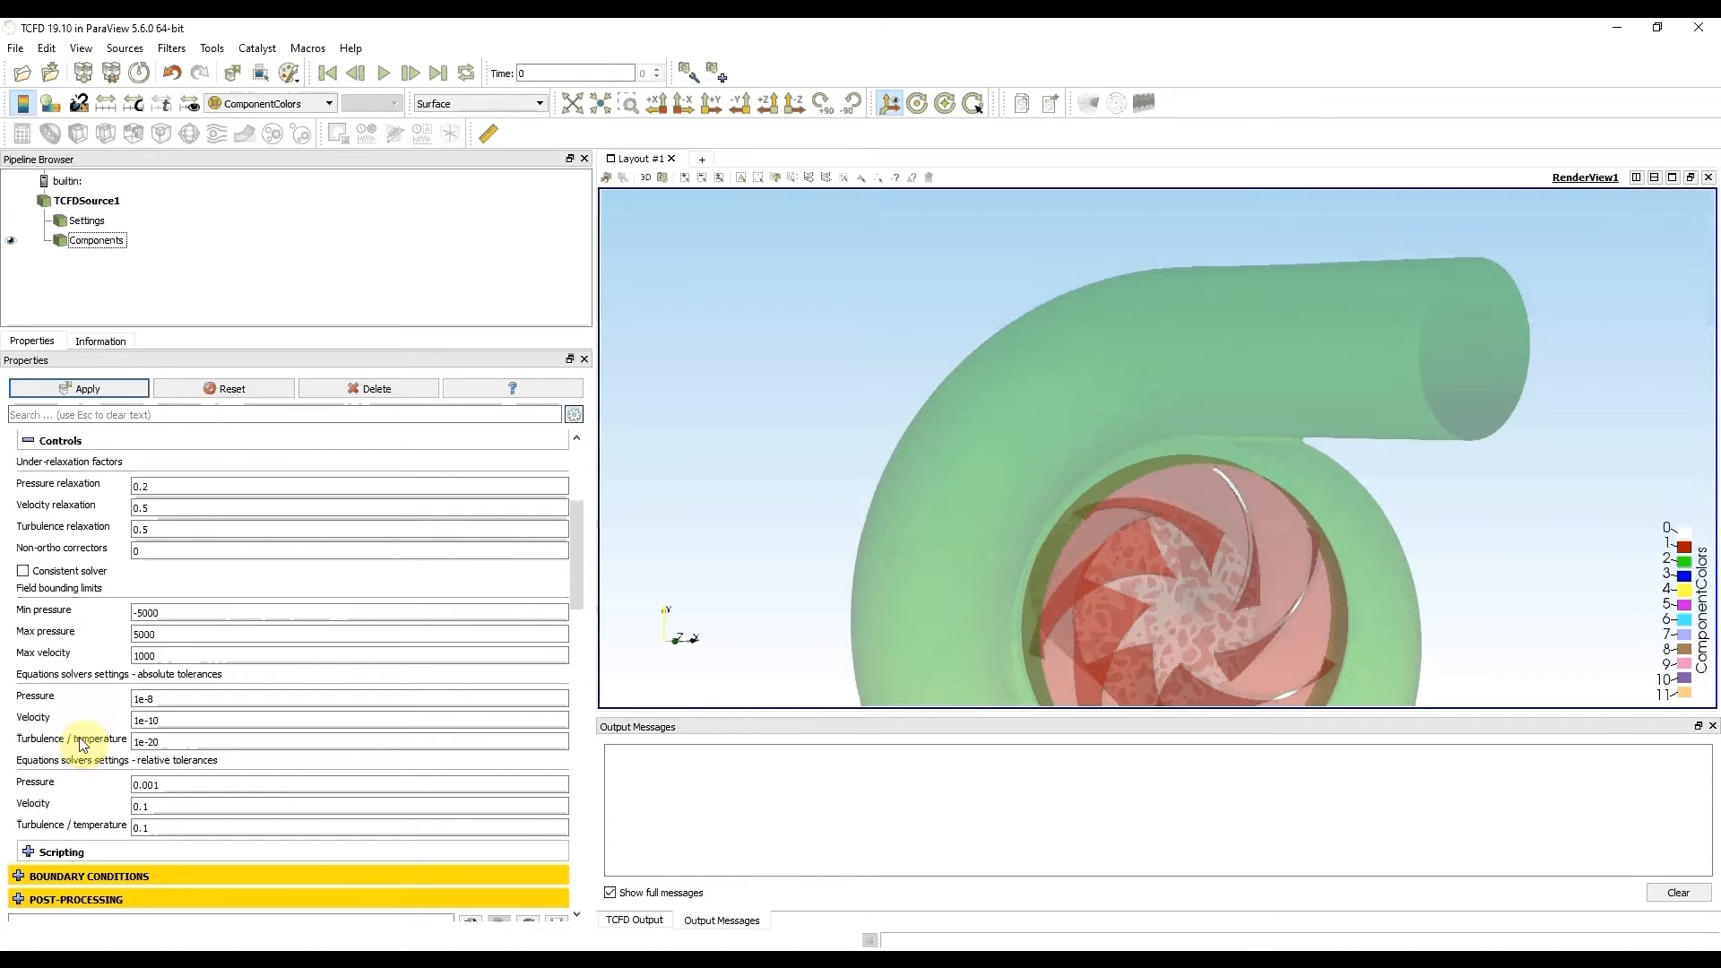
{"action": "left_click", "coordinate": [28, 442]}
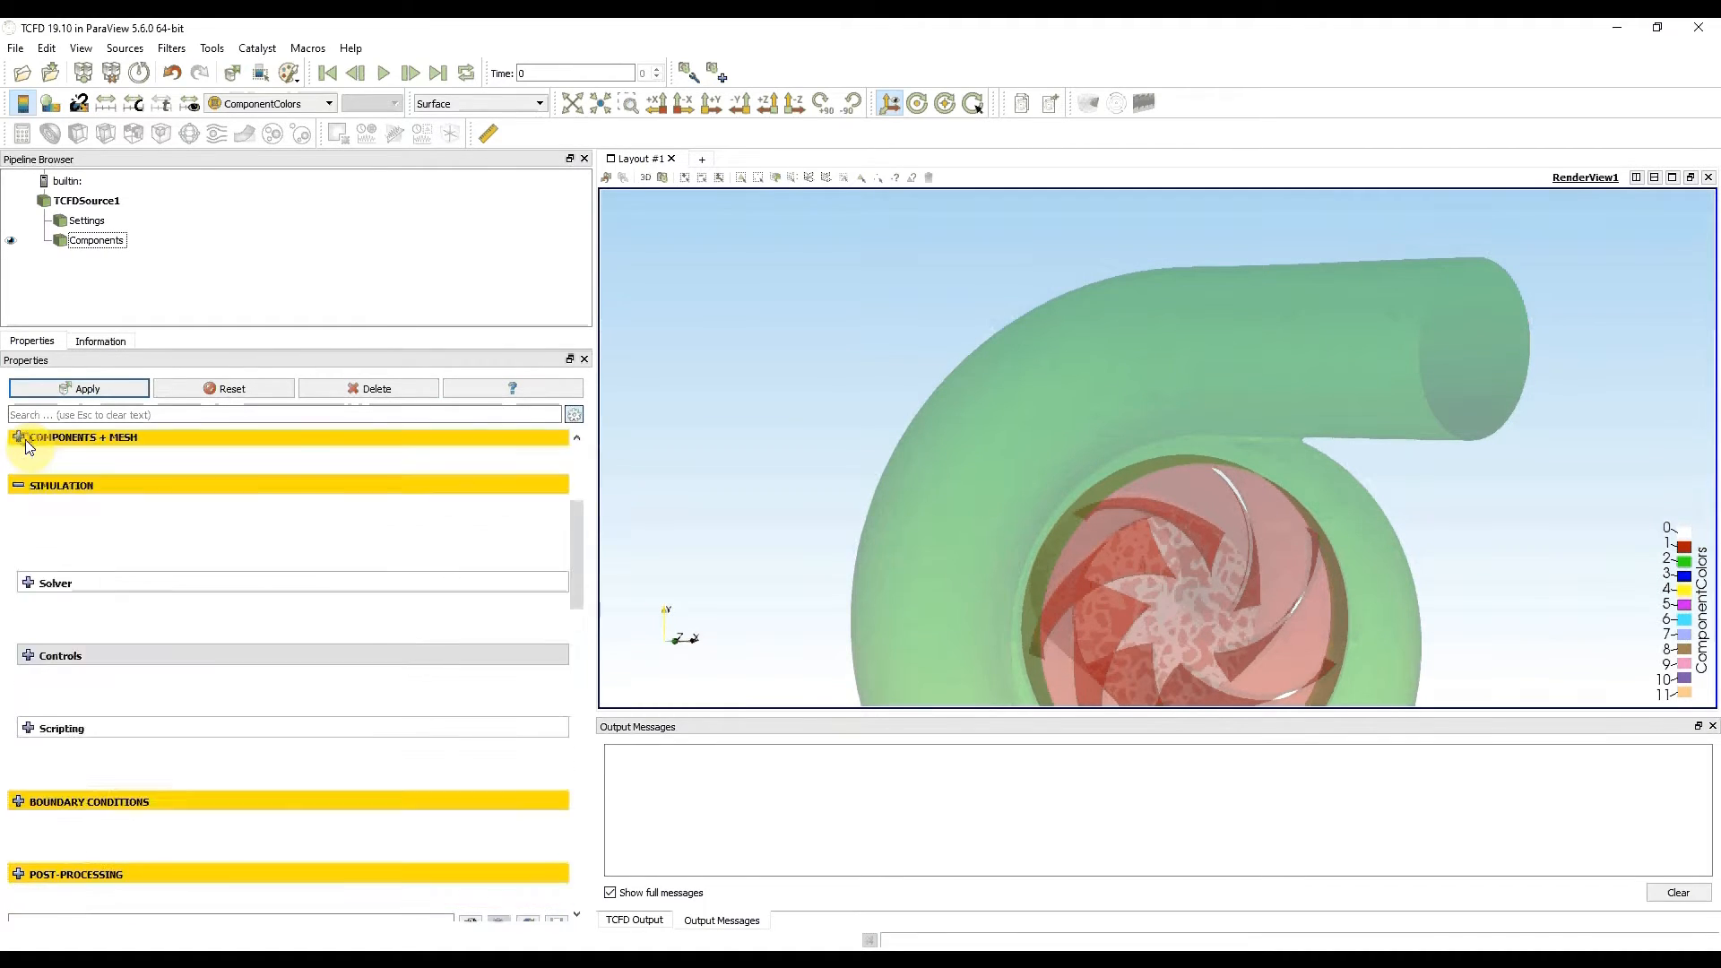
{"action": "left_click", "coordinate": [28, 466]}
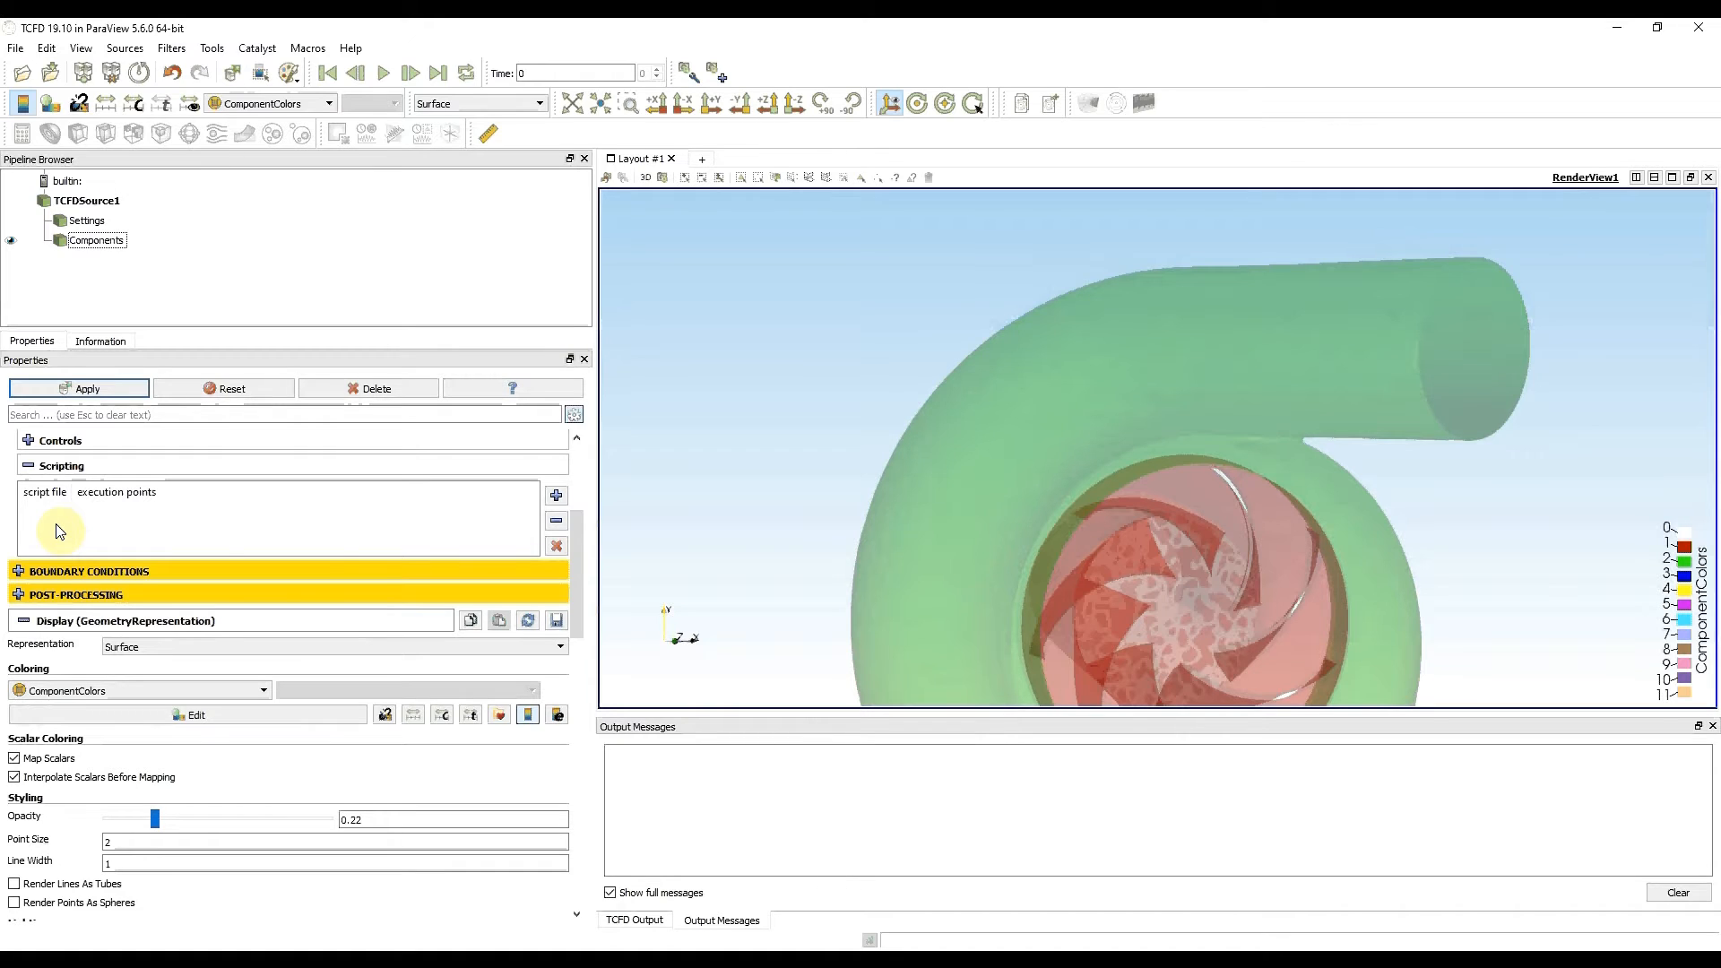
{"action": "left_click", "coordinate": [29, 468]}
{"action": "scroll", "coordinate": [35, 510], "scroll_direction": "up", "scroll_amount": 2}
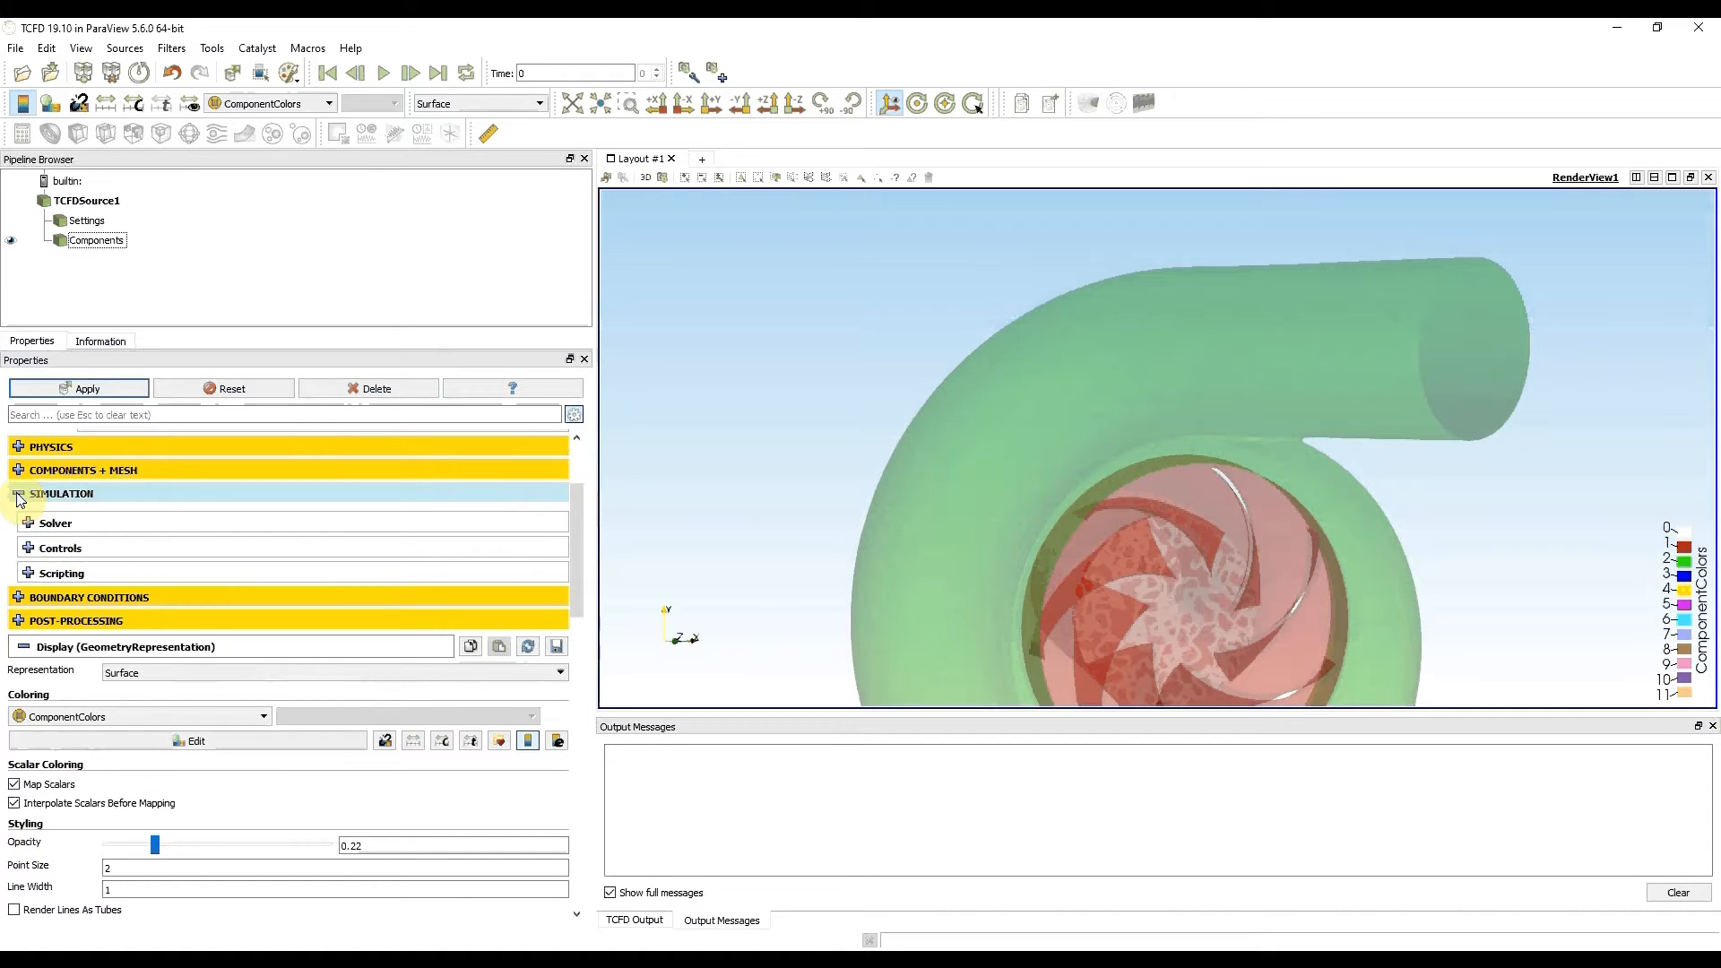
{"action": "left_click", "coordinate": [17, 496]}
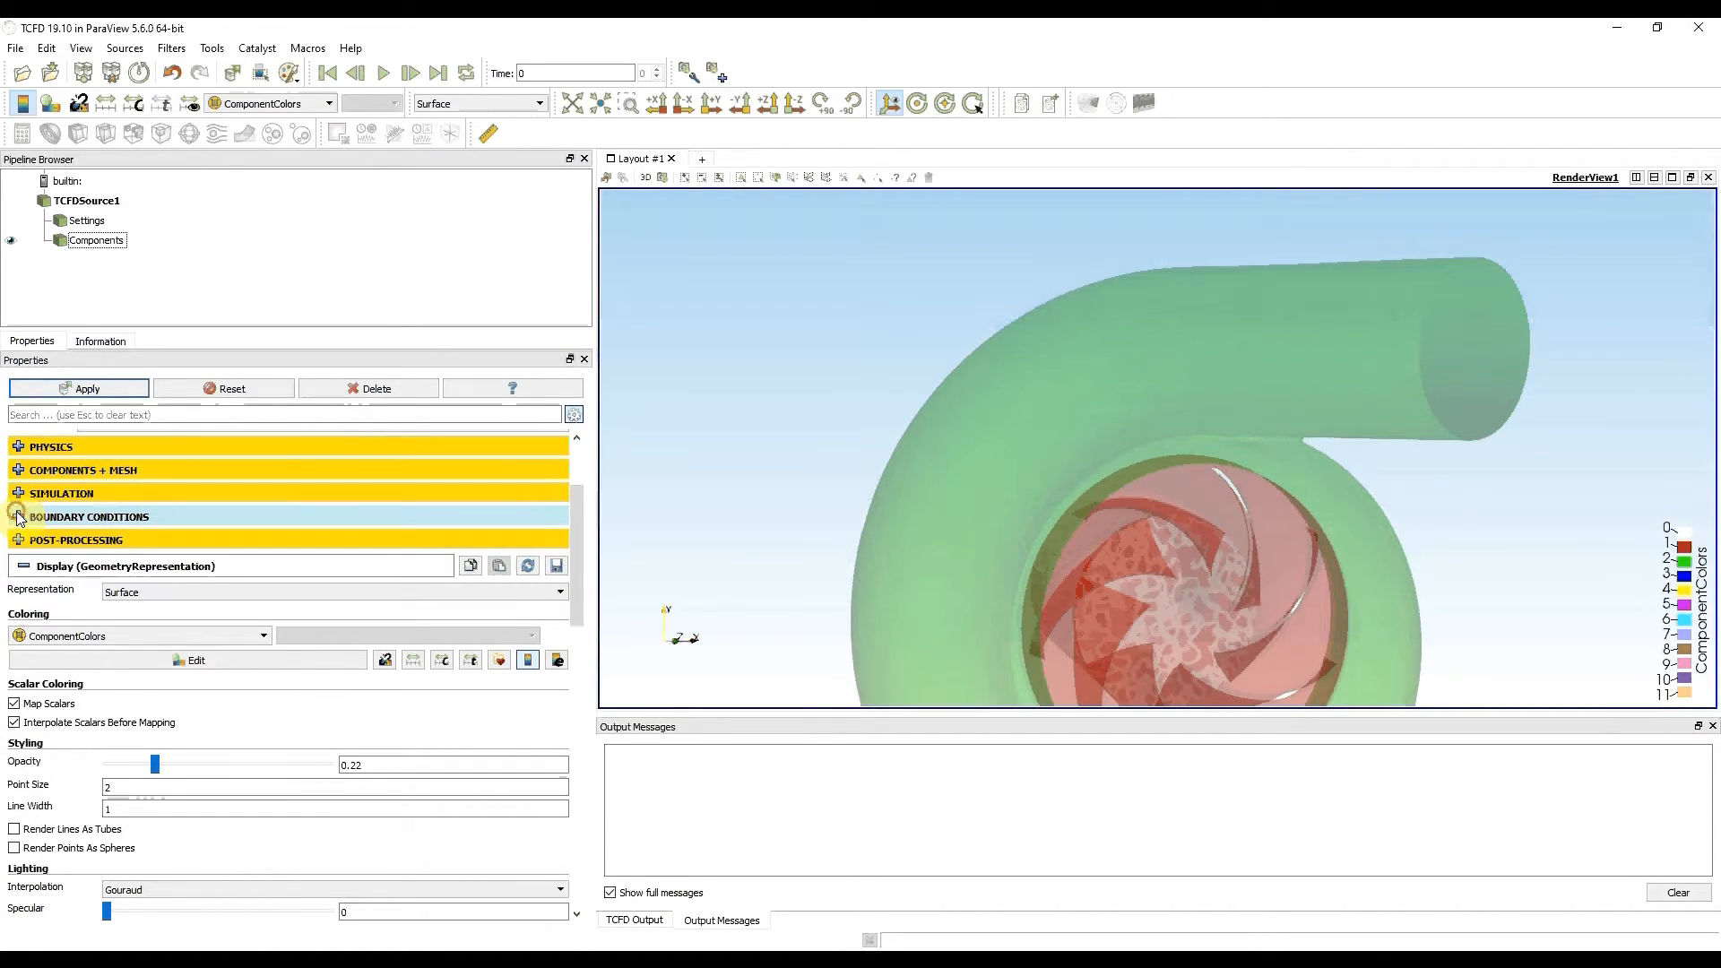
Set the inlet boundary condition type to Volumetric flow rate for all inlet patches, keeping Model quantities for turbulence
{"action": "left_click", "coordinate": [18, 518]}
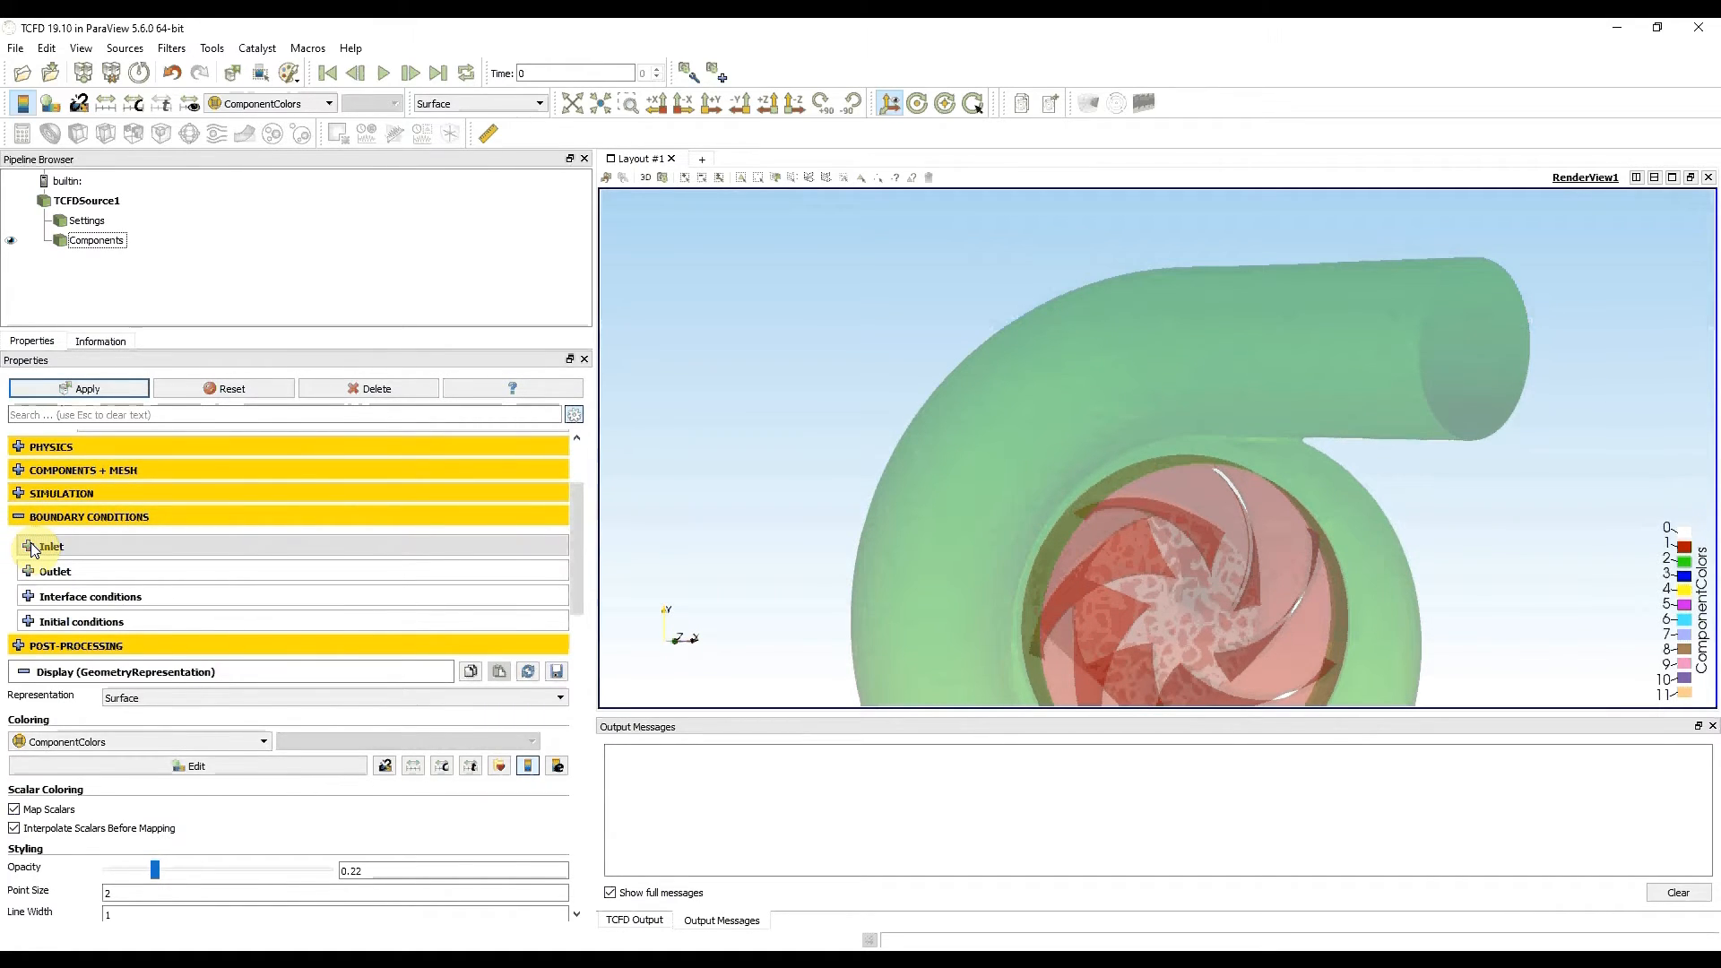
{"action": "left_click", "coordinate": [32, 548]}
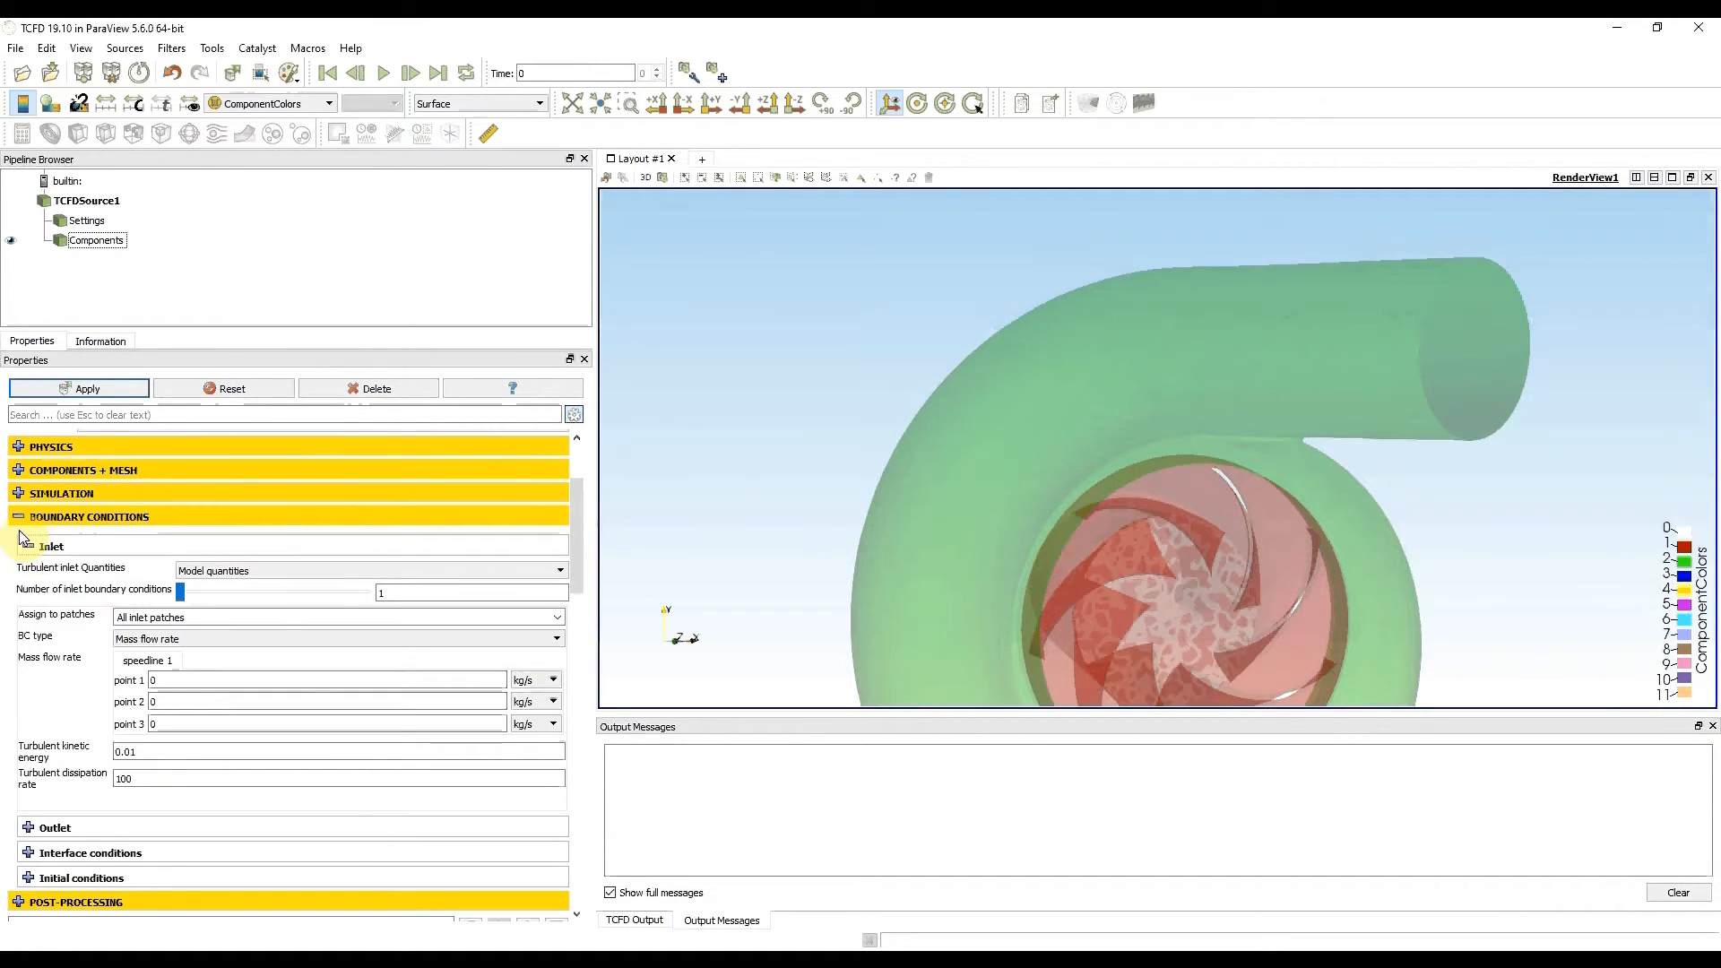
{"action": "left_click", "coordinate": [464, 575]}
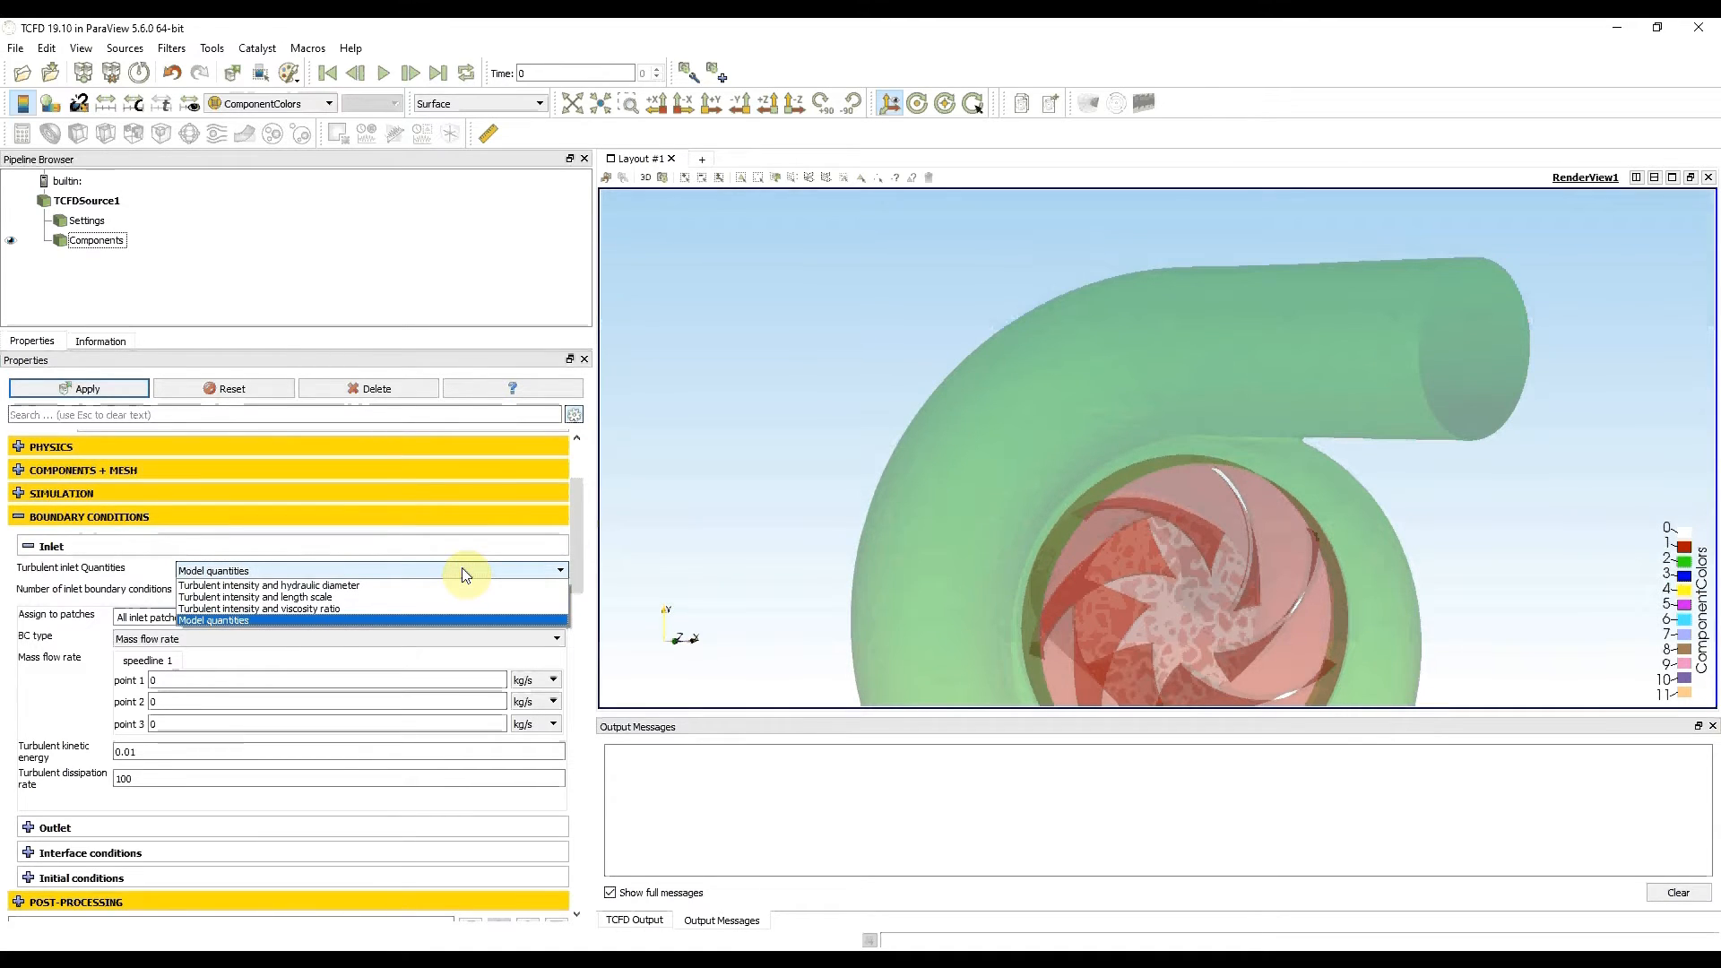
{"action": "left_click", "coordinate": [462, 569]}
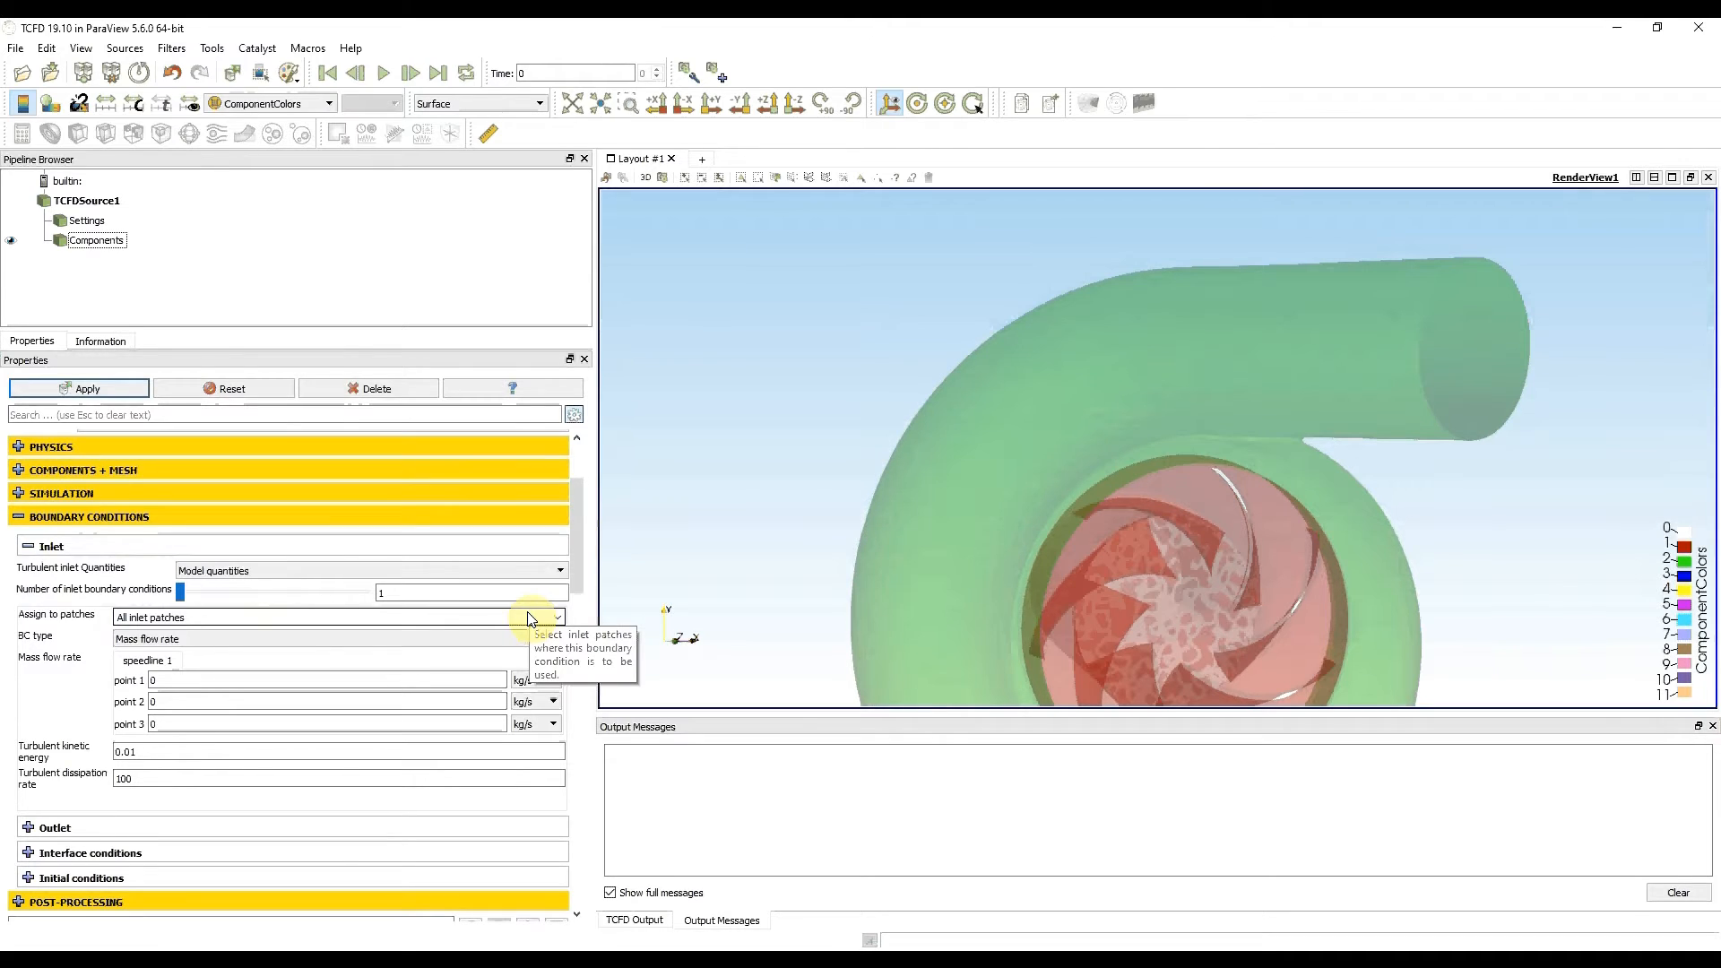
{"action": "left_click", "coordinate": [238, 640]}
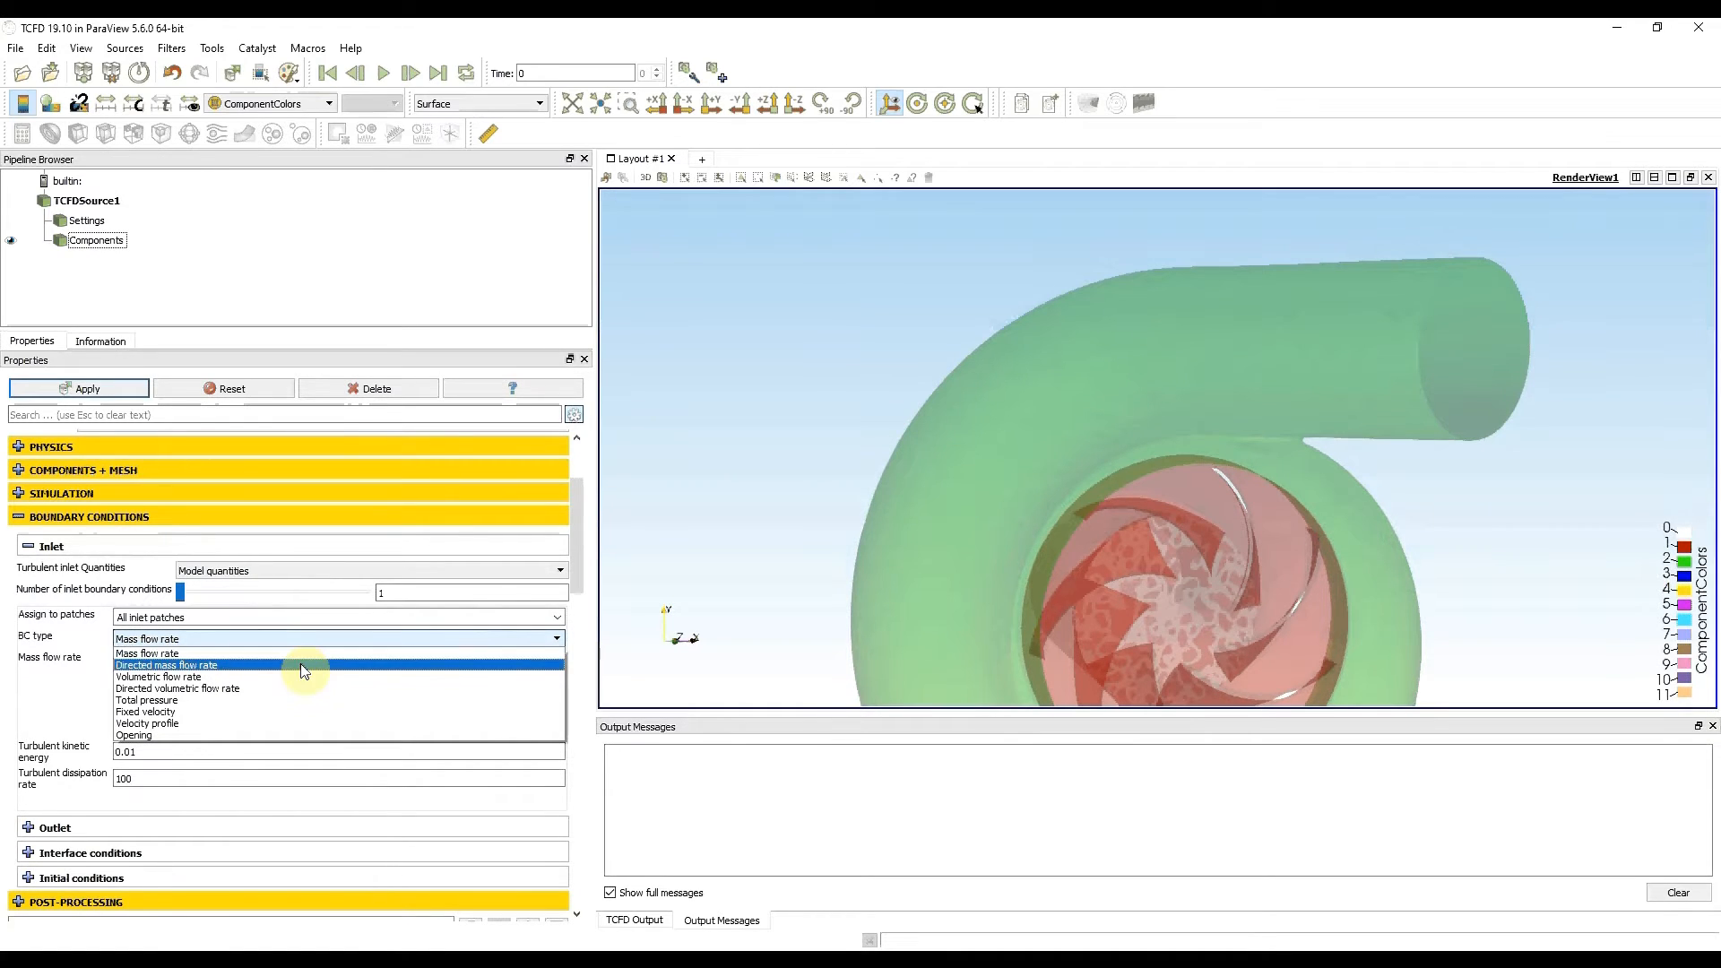
{"action": "left_click", "coordinate": [353, 678]}
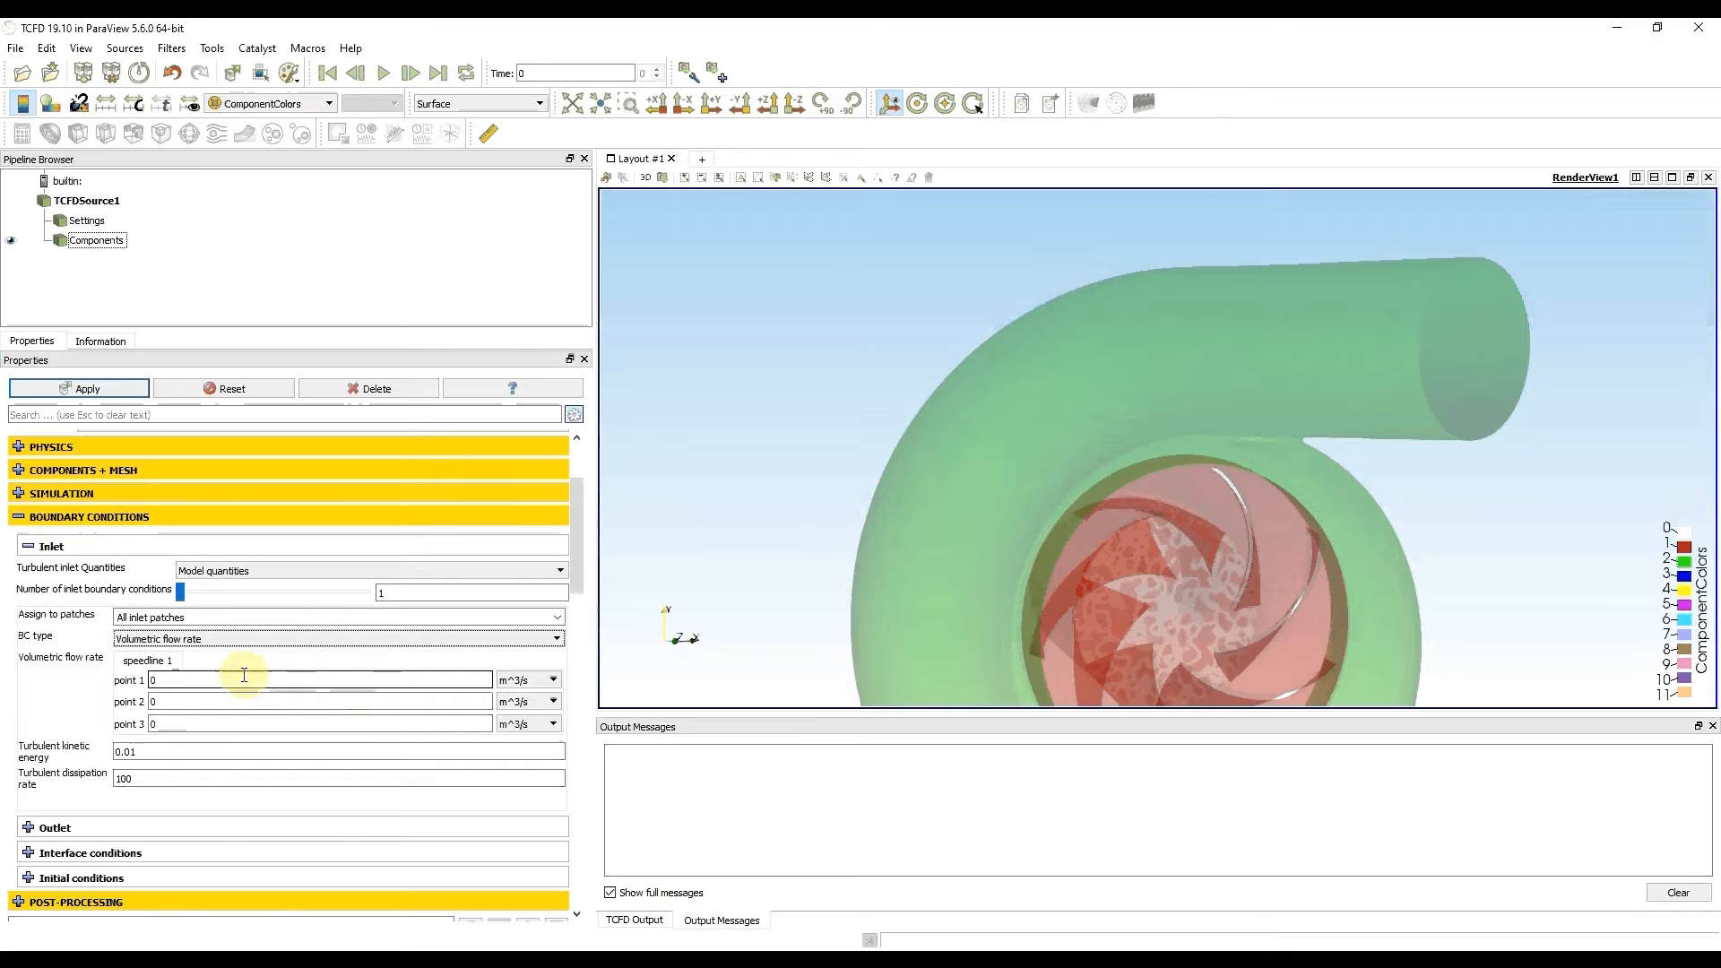
Set the inlet volumetric flow rate units to l/s for points 1, 2 and 3 of speedline 1
{"action": "left_click", "coordinate": [156, 683]}
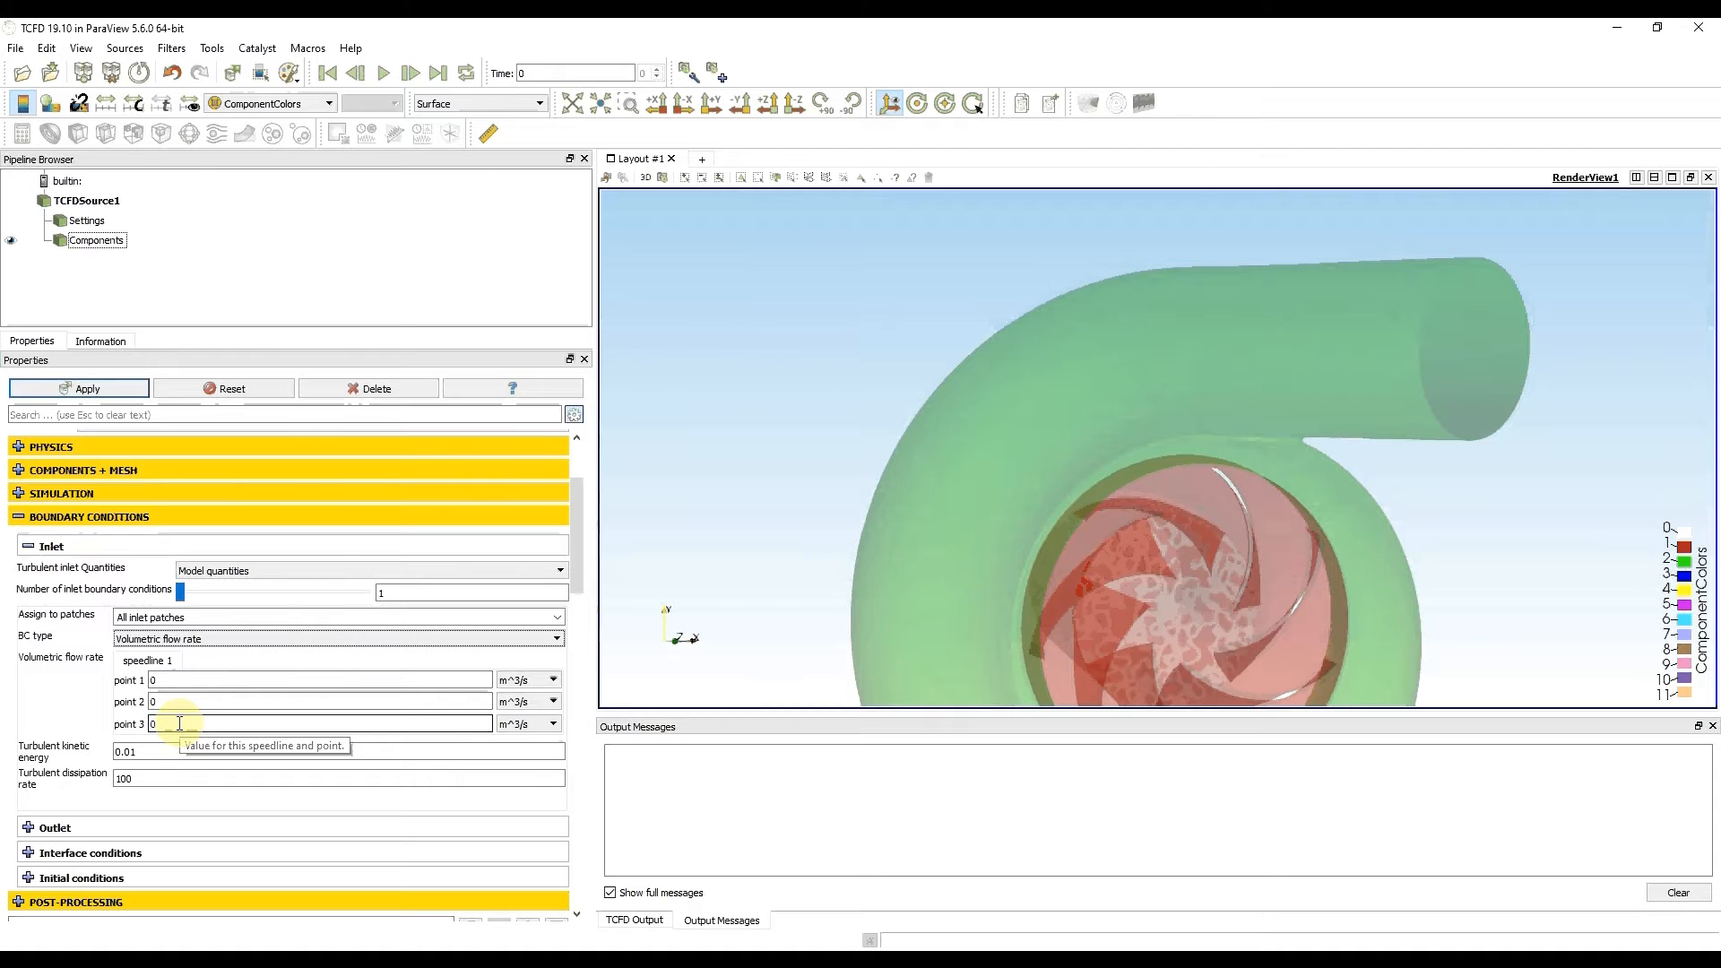
{"action": "left_click", "coordinate": [538, 680]}
{"action": "left_click", "coordinate": [524, 730]}
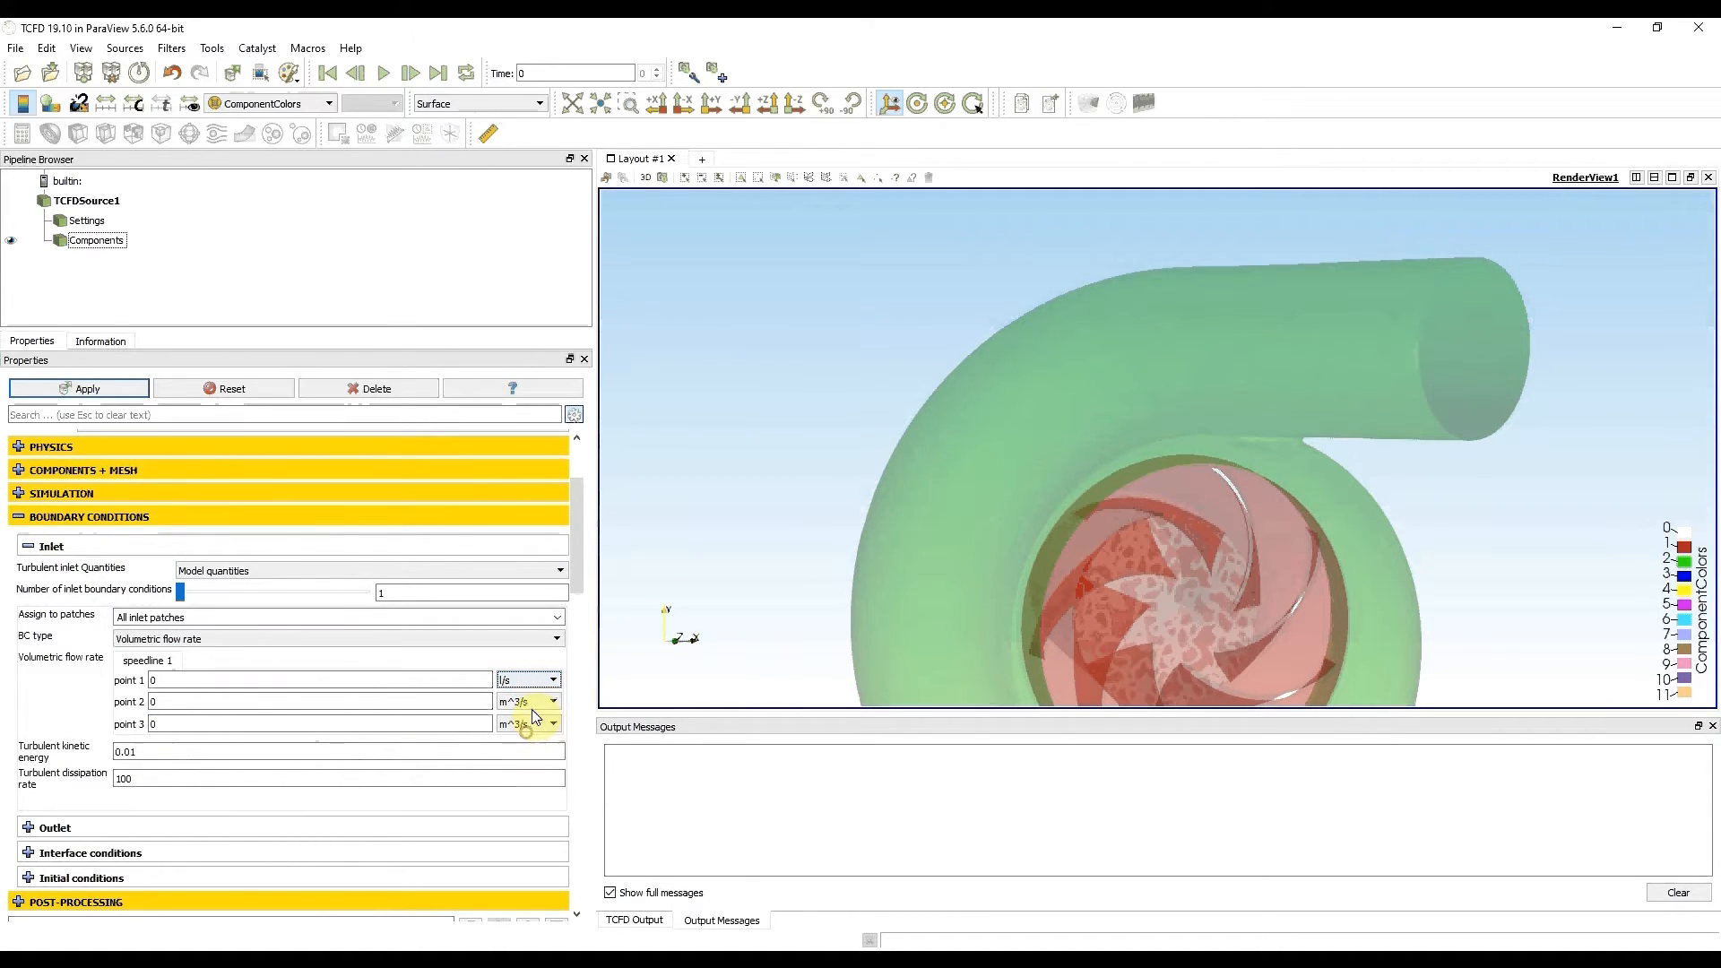
{"action": "left_click", "coordinate": [529, 702]}
{"action": "left_click", "coordinate": [530, 752]}
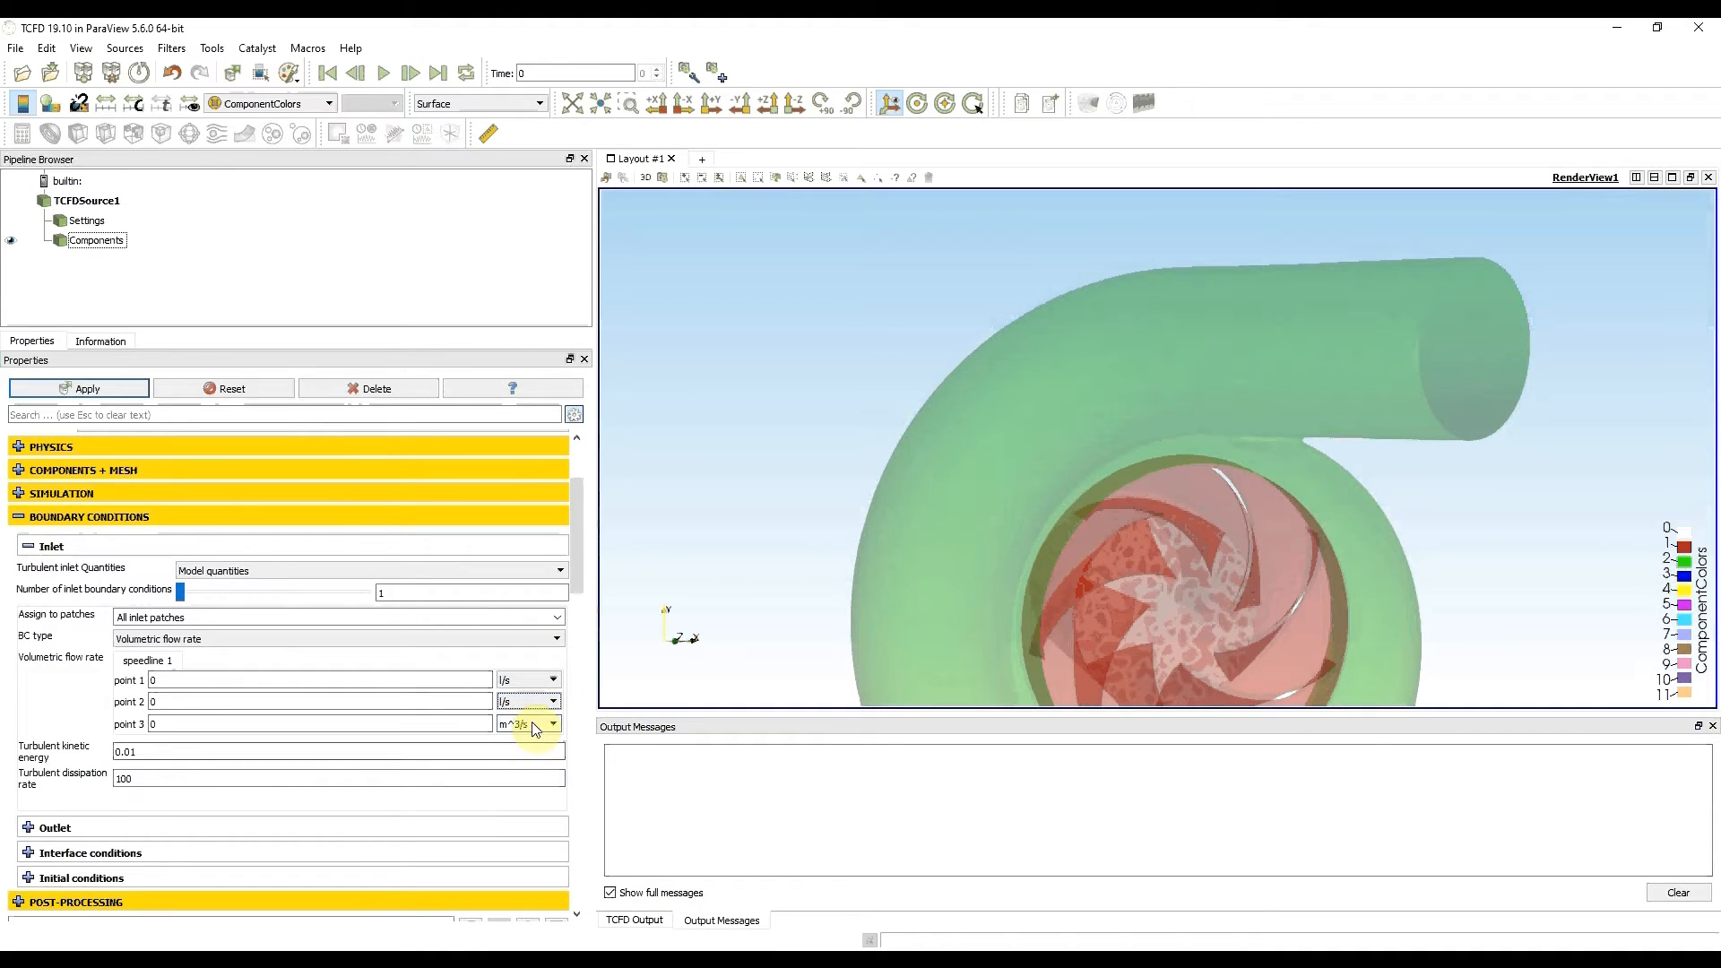
{"action": "left_click", "coordinate": [531, 724]}
{"action": "left_click", "coordinate": [520, 772]}
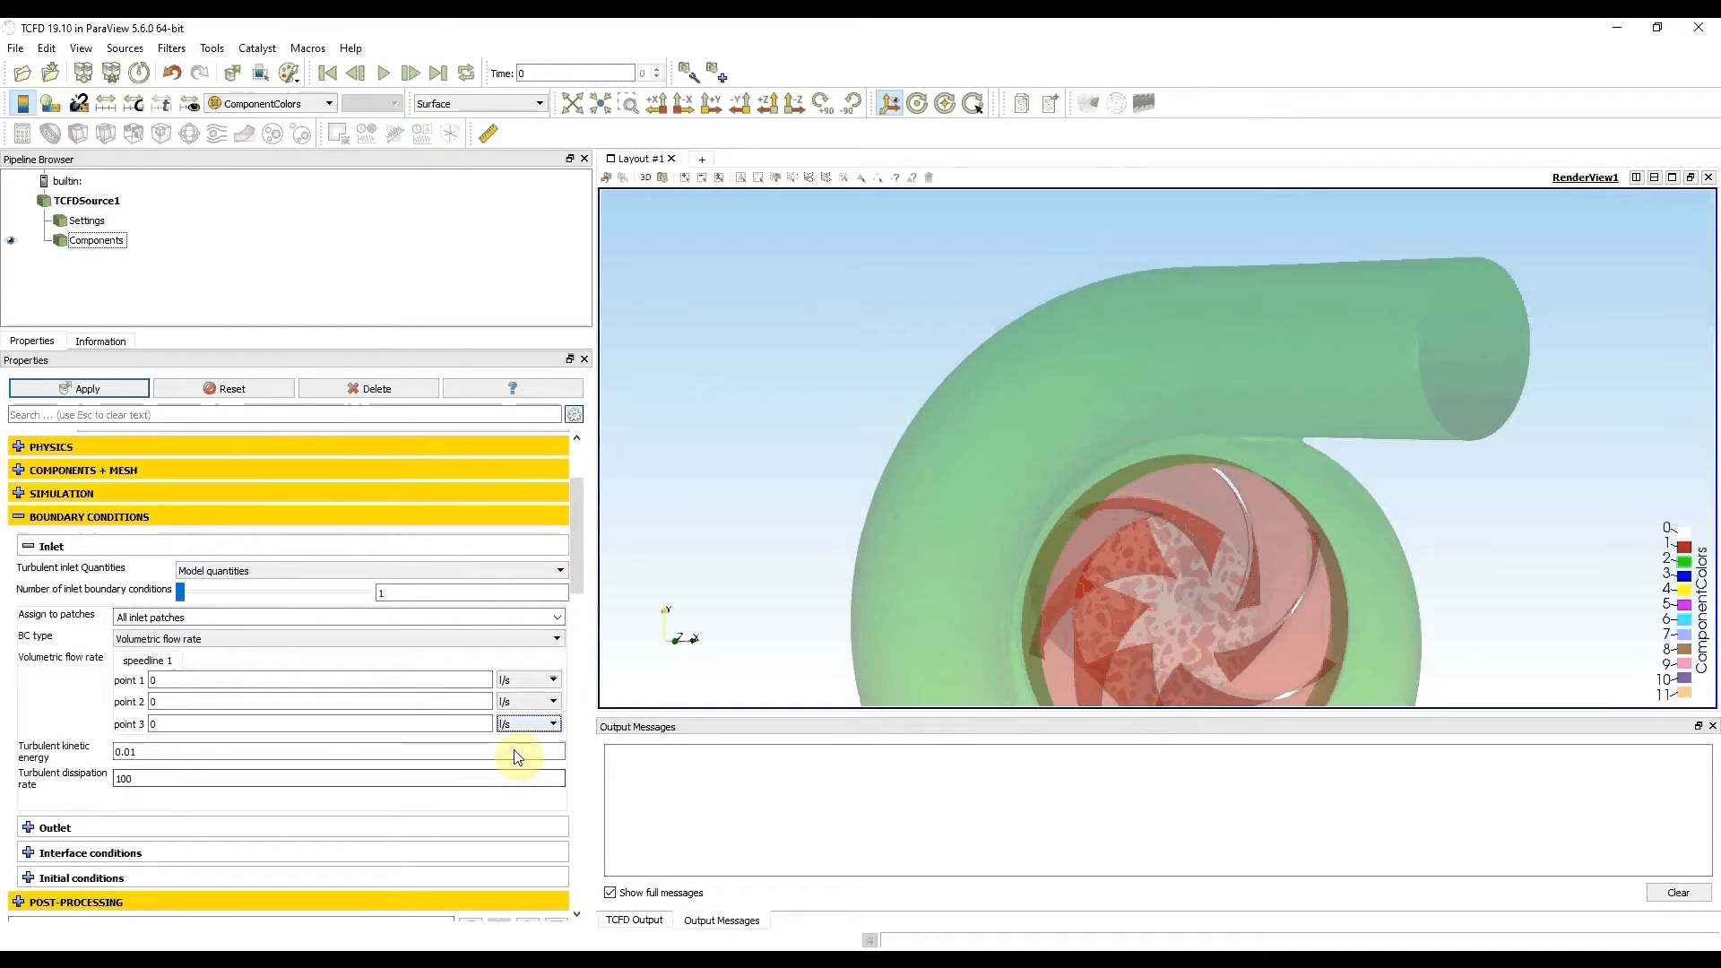
Set the inlet flow rates of points 1, 2 and 3 to 176, 156 and 136 l/s
{"action": "type", "text": "176"}
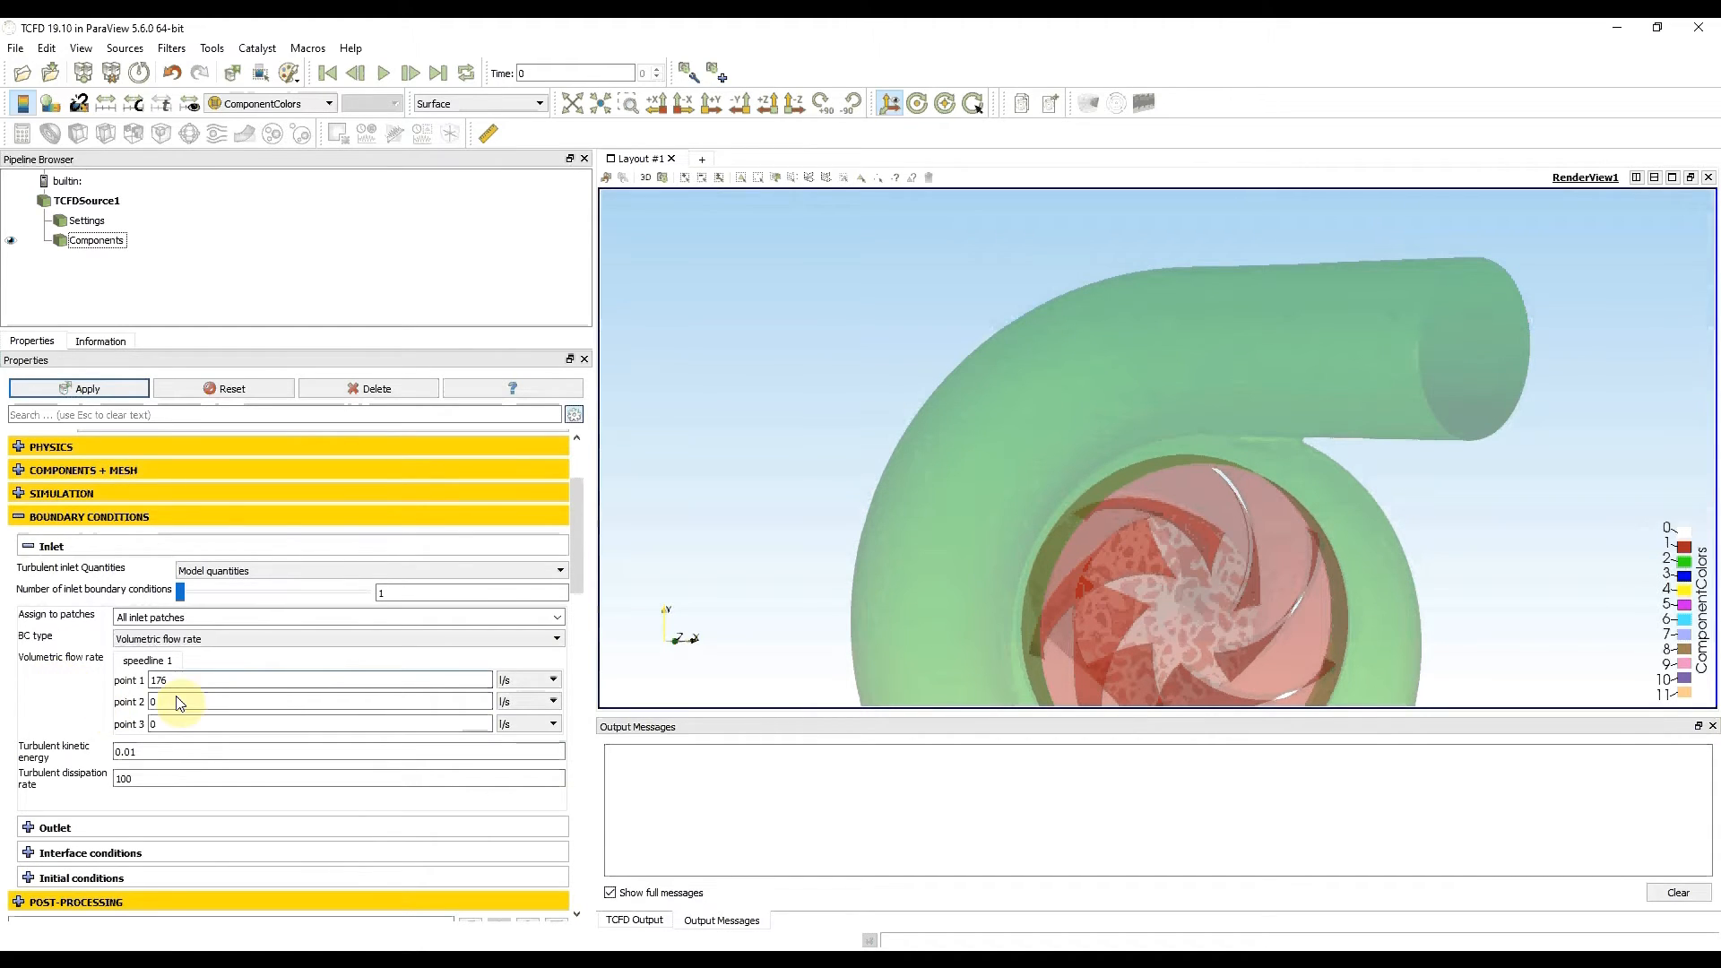
{"action": "key", "text": "Tab"}
{"action": "type", "text": "156"}
{"action": "key", "text": "Tab"}
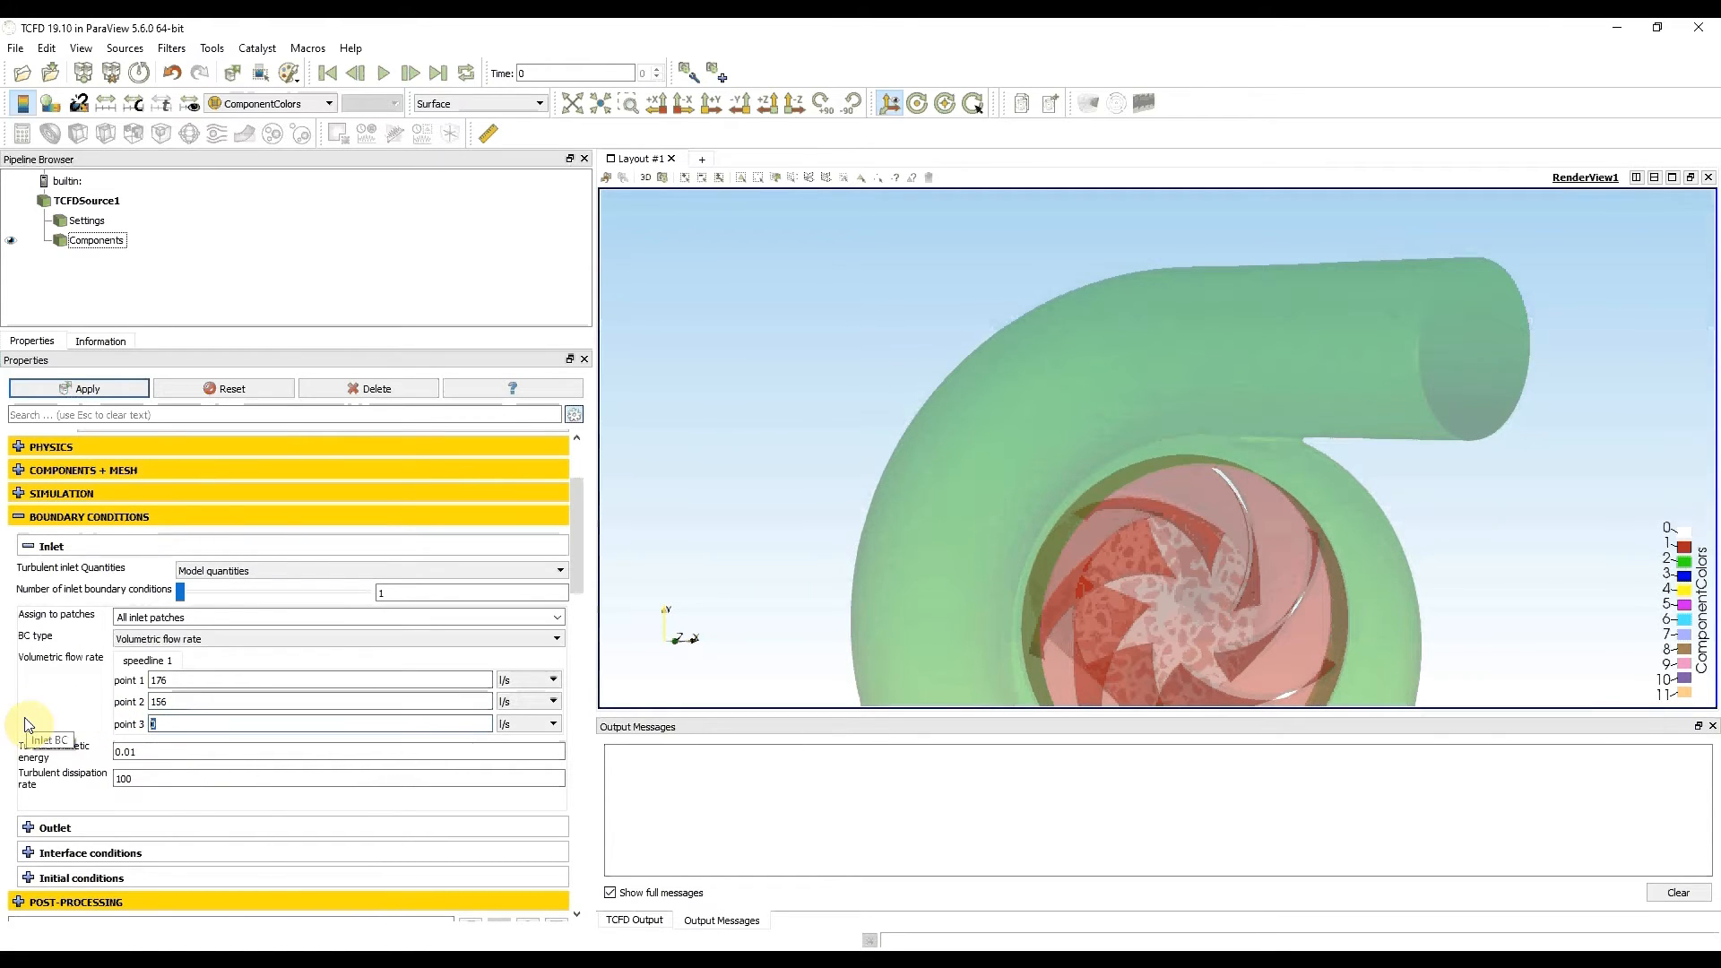
{"action": "type", "text": "136"}
{"action": "left_click", "coordinate": [28, 546]}
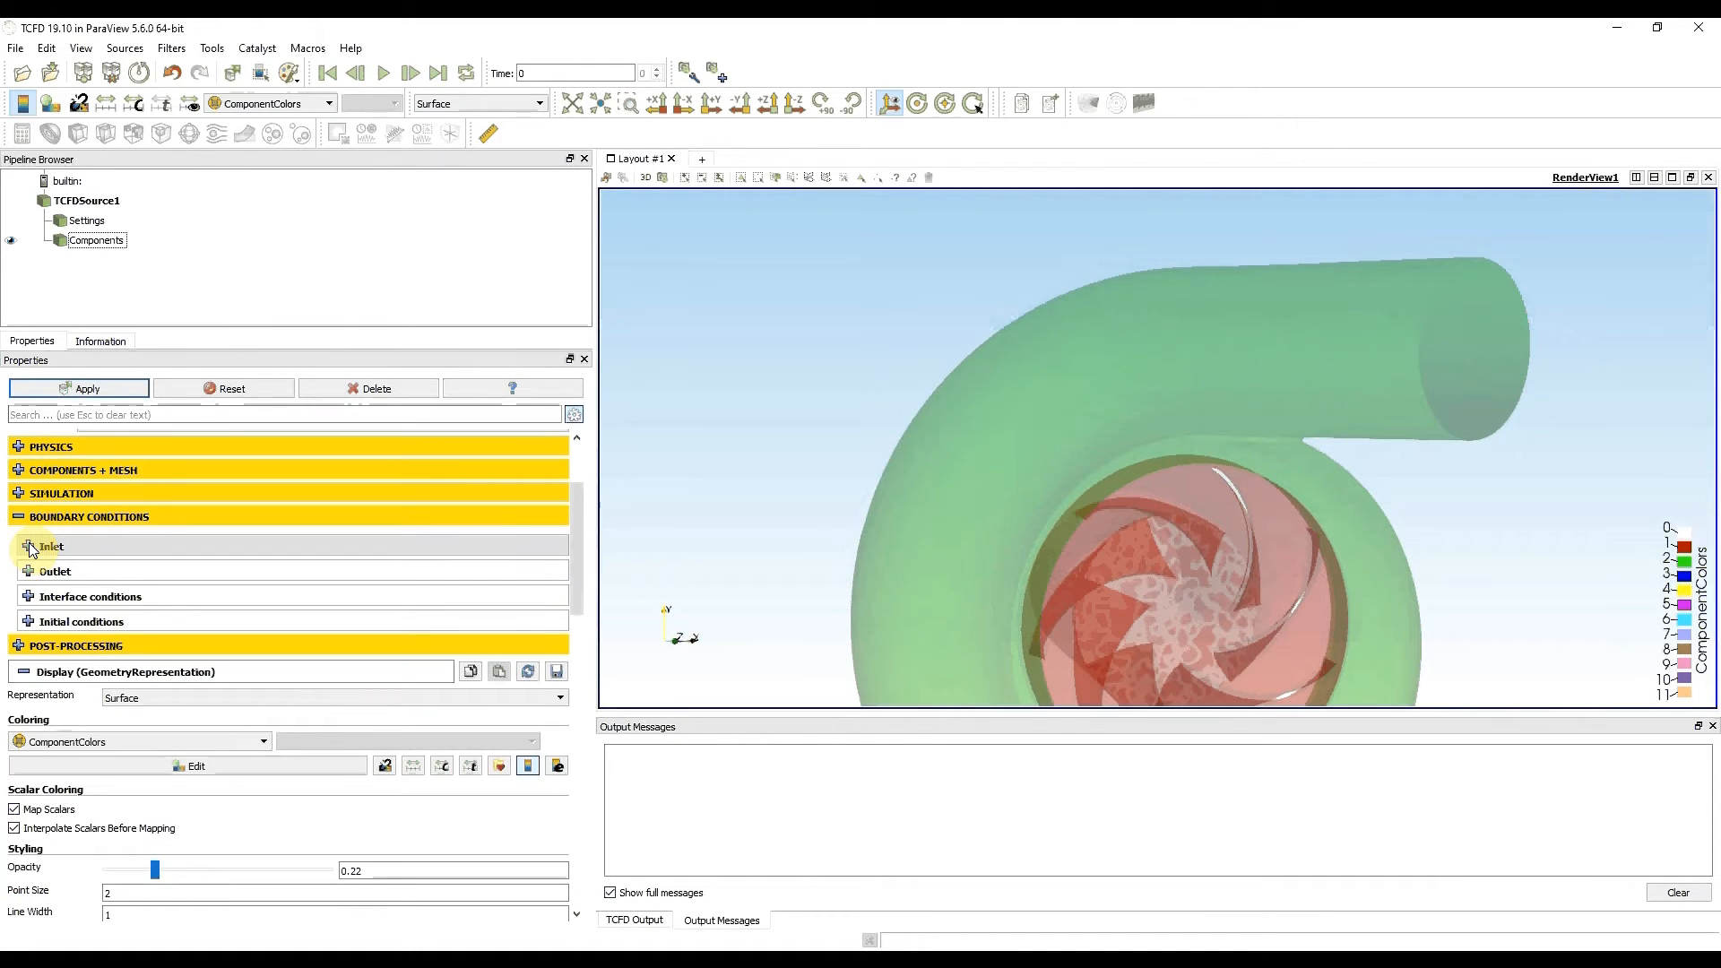
Set the outlet boundary condition type to Fixed mean pressure for all outlet patches, keeping 0 Pa at all three points
{"action": "left_click", "coordinate": [28, 572]}
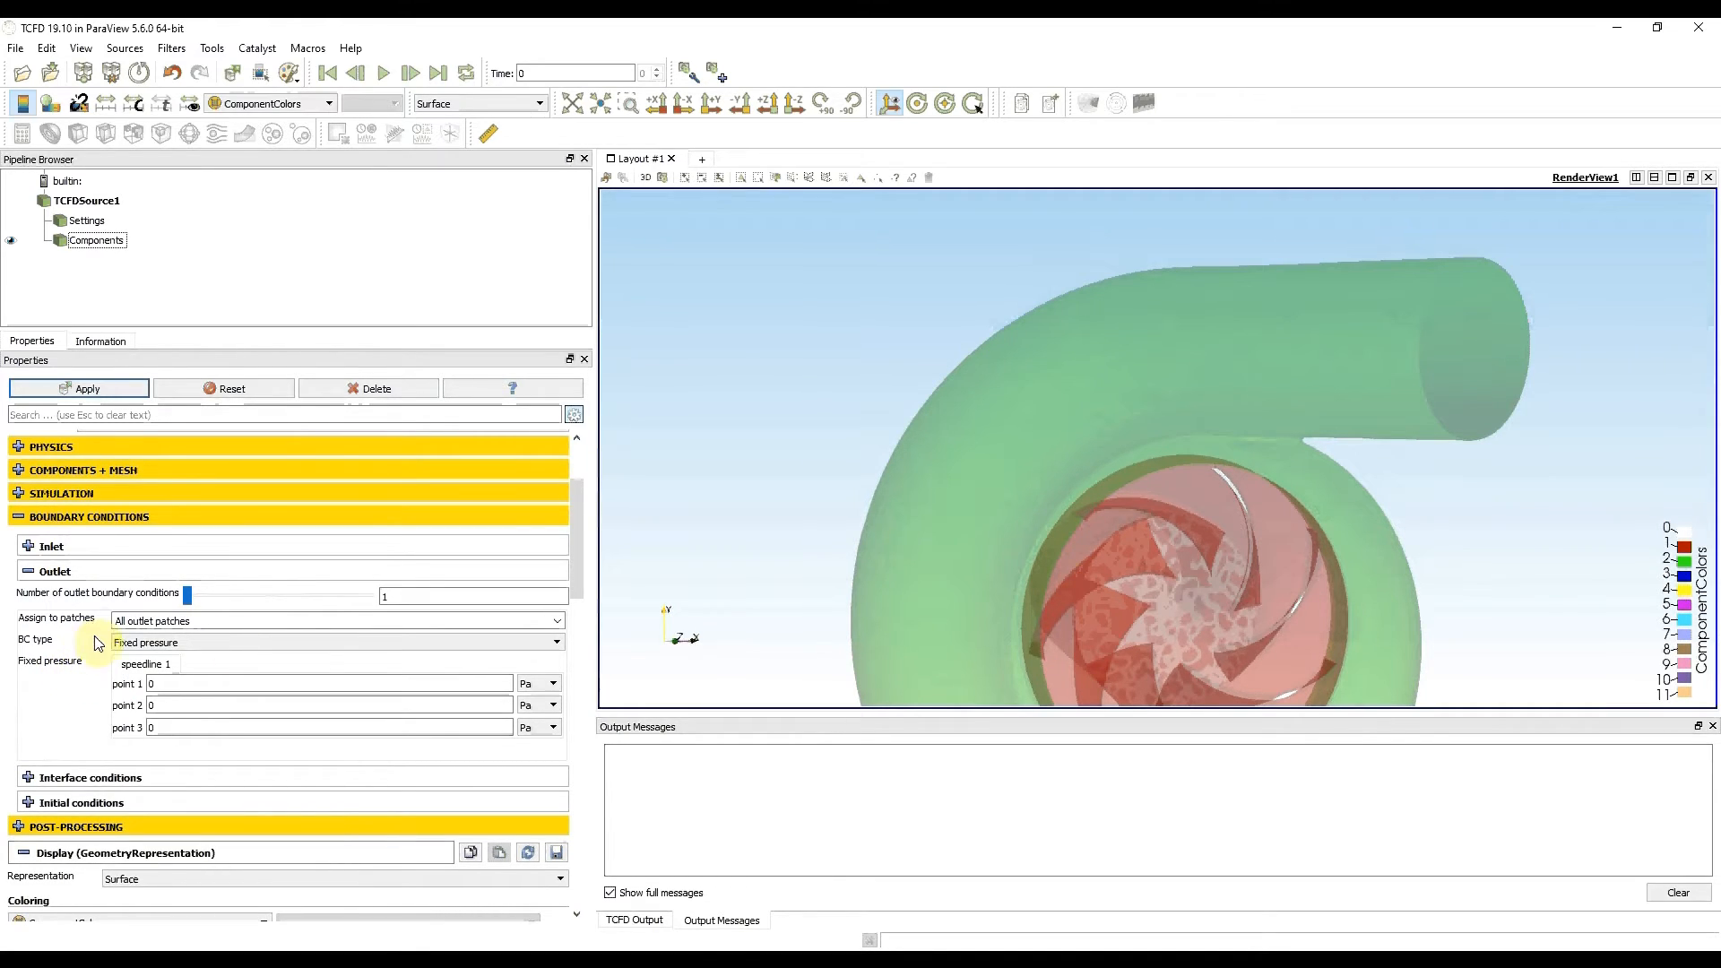
{"action": "left_click", "coordinate": [547, 643]}
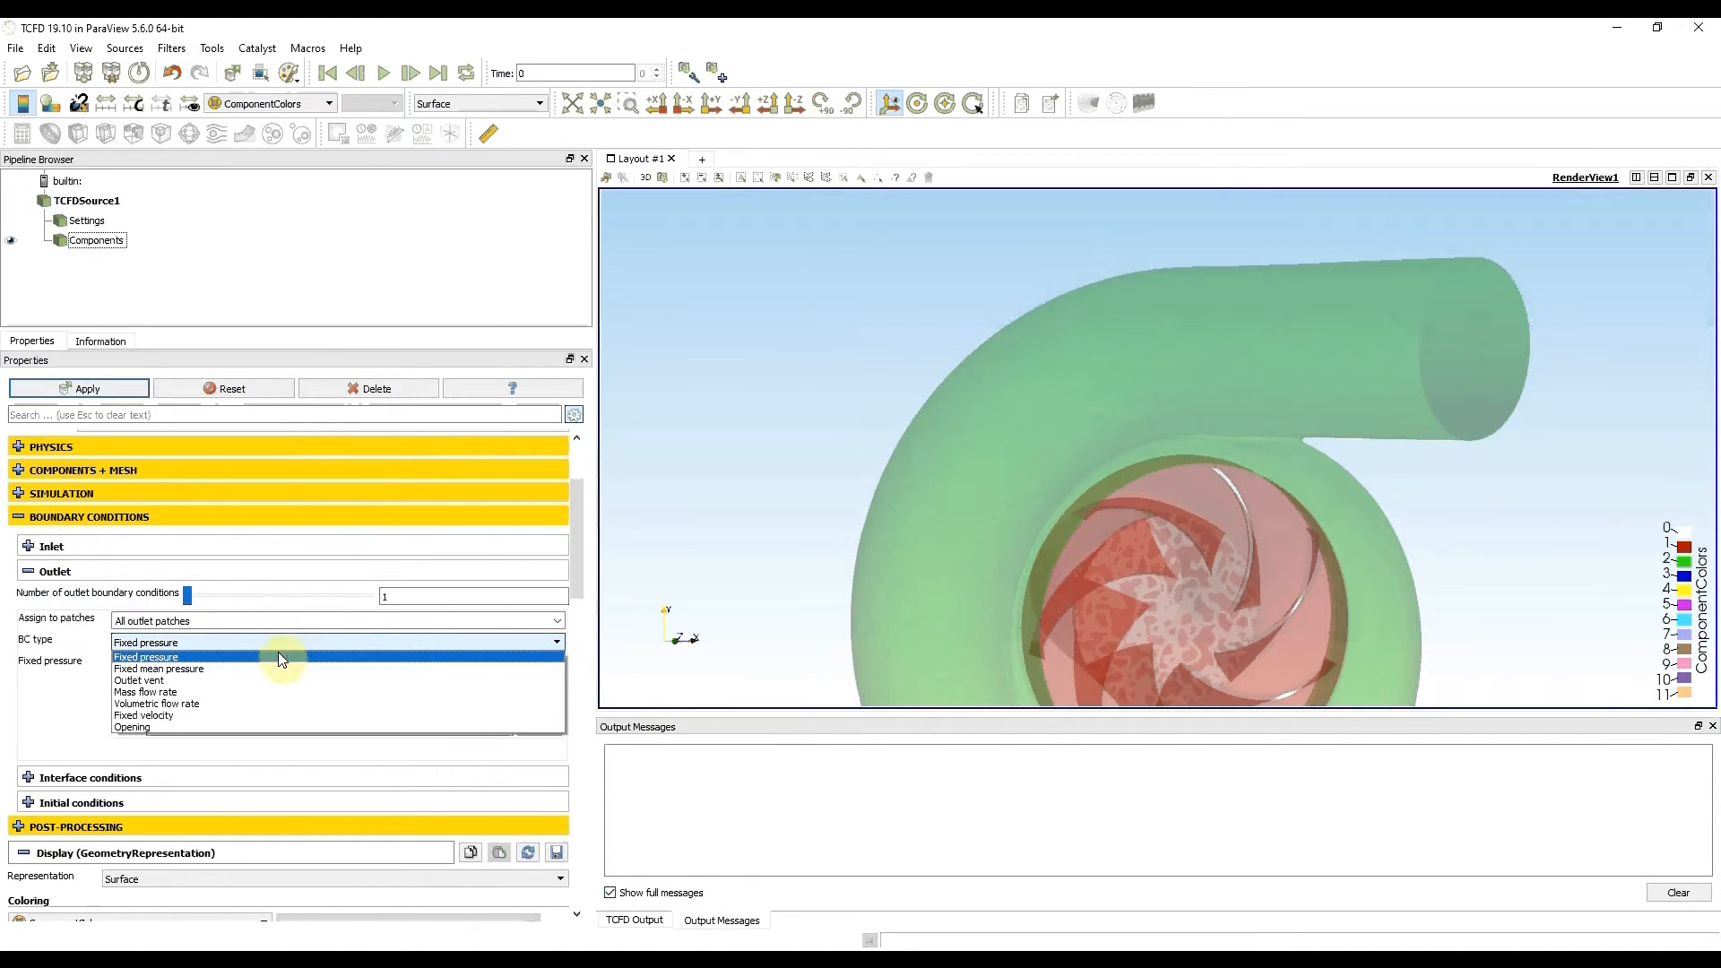
{"action": "left_click", "coordinate": [196, 673]}
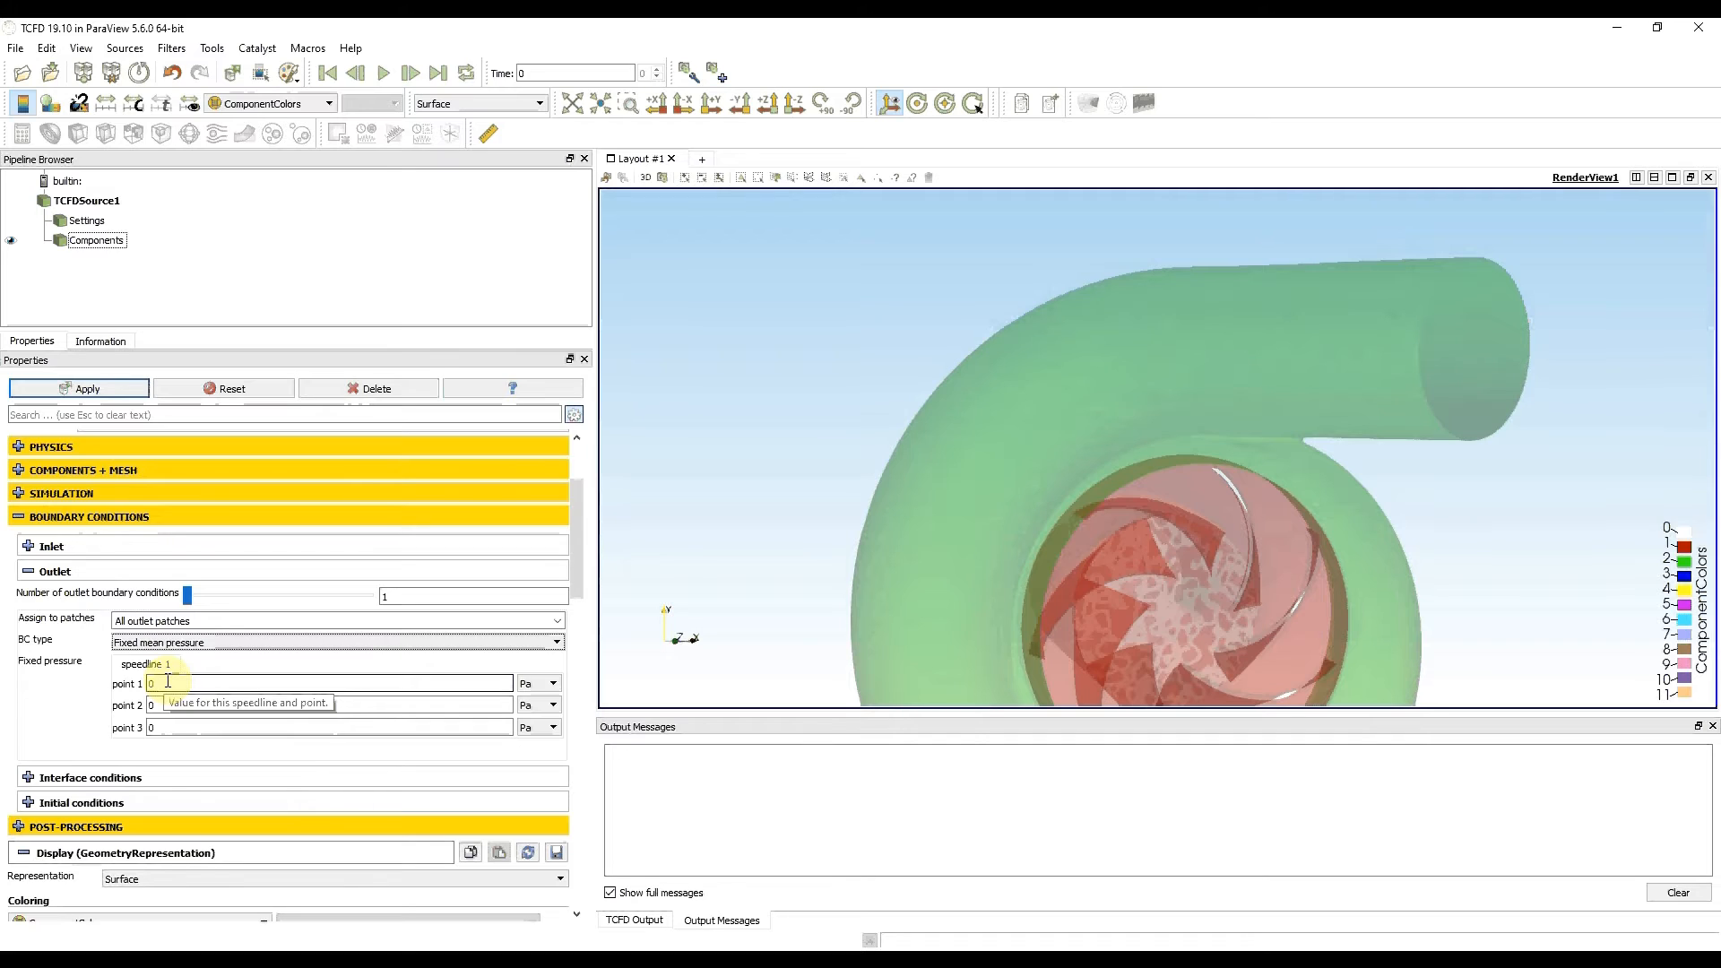
{"action": "left_click", "coordinate": [166, 705]}
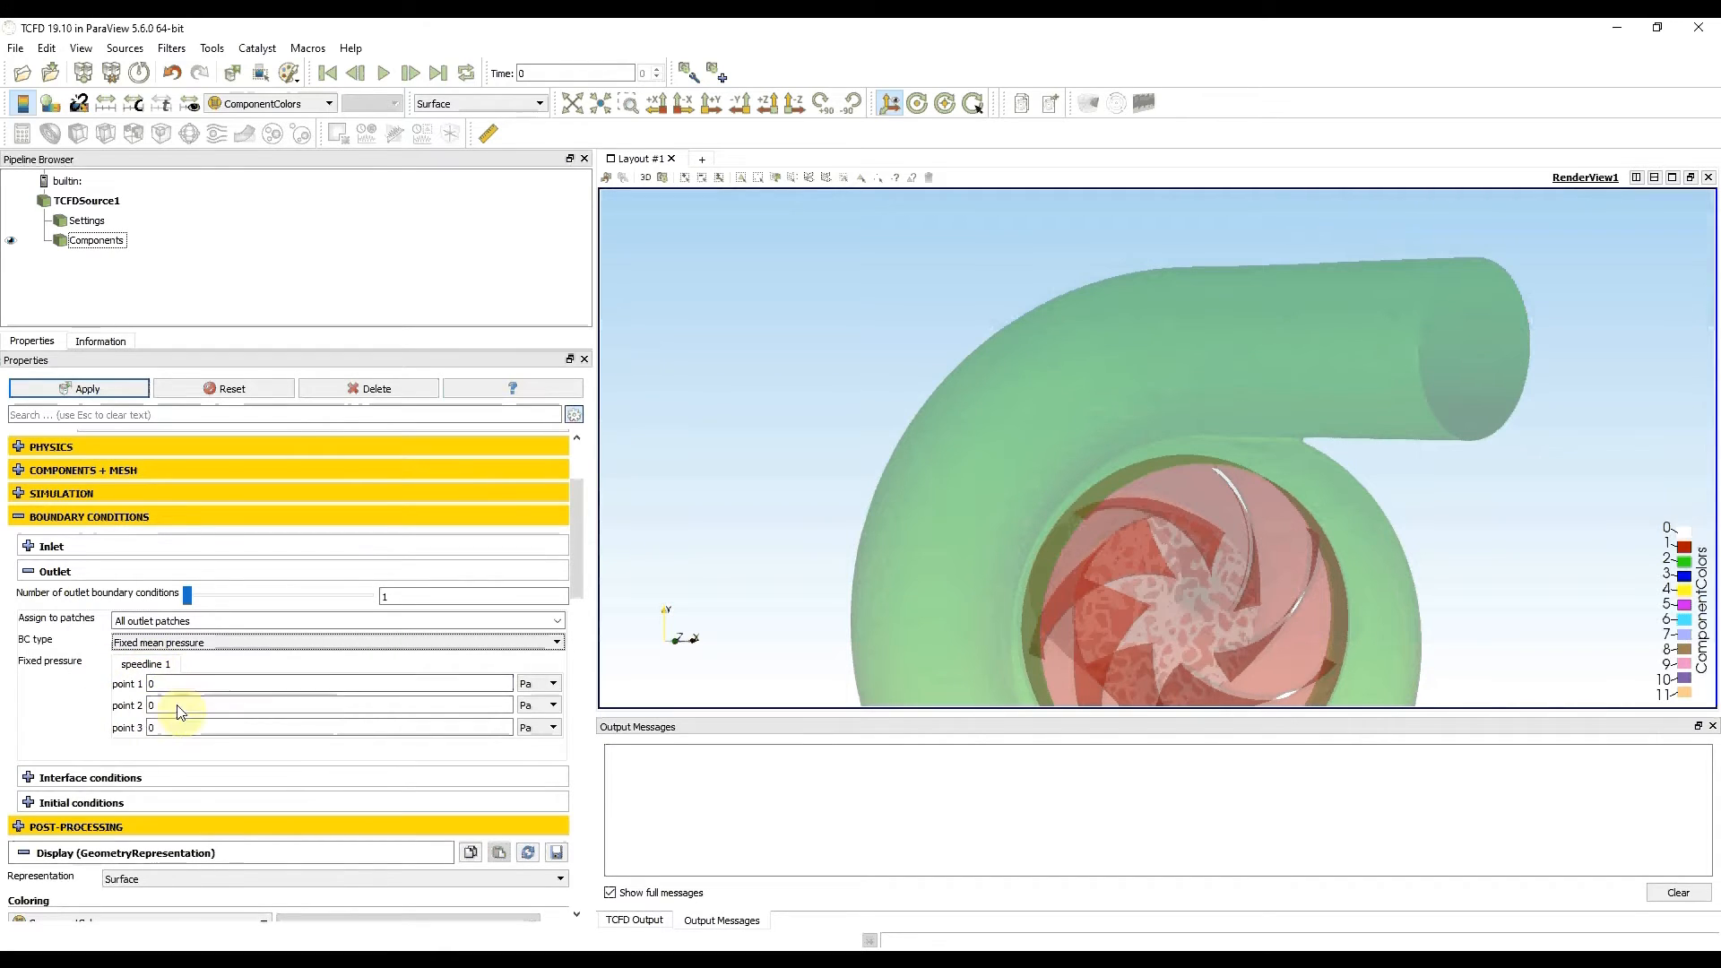
{"action": "left_click", "coordinate": [150, 727]}
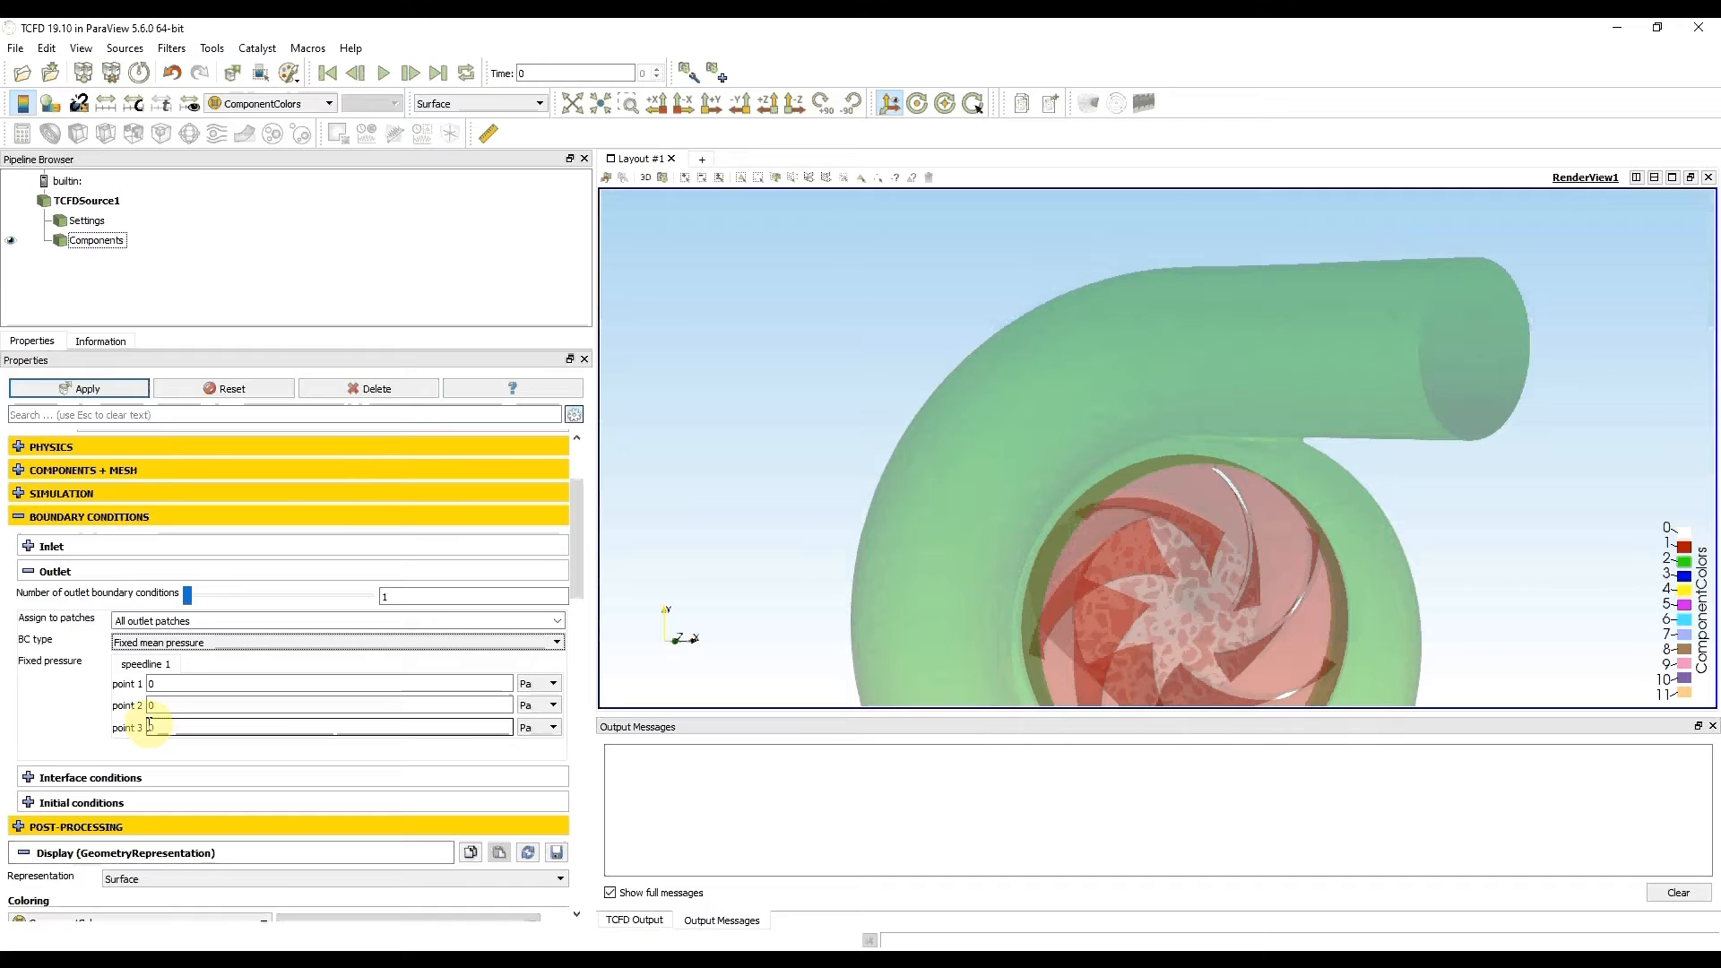
Check the reference pressure in the fluid properties of the physics settings
{"action": "left_click", "coordinate": [20, 447]}
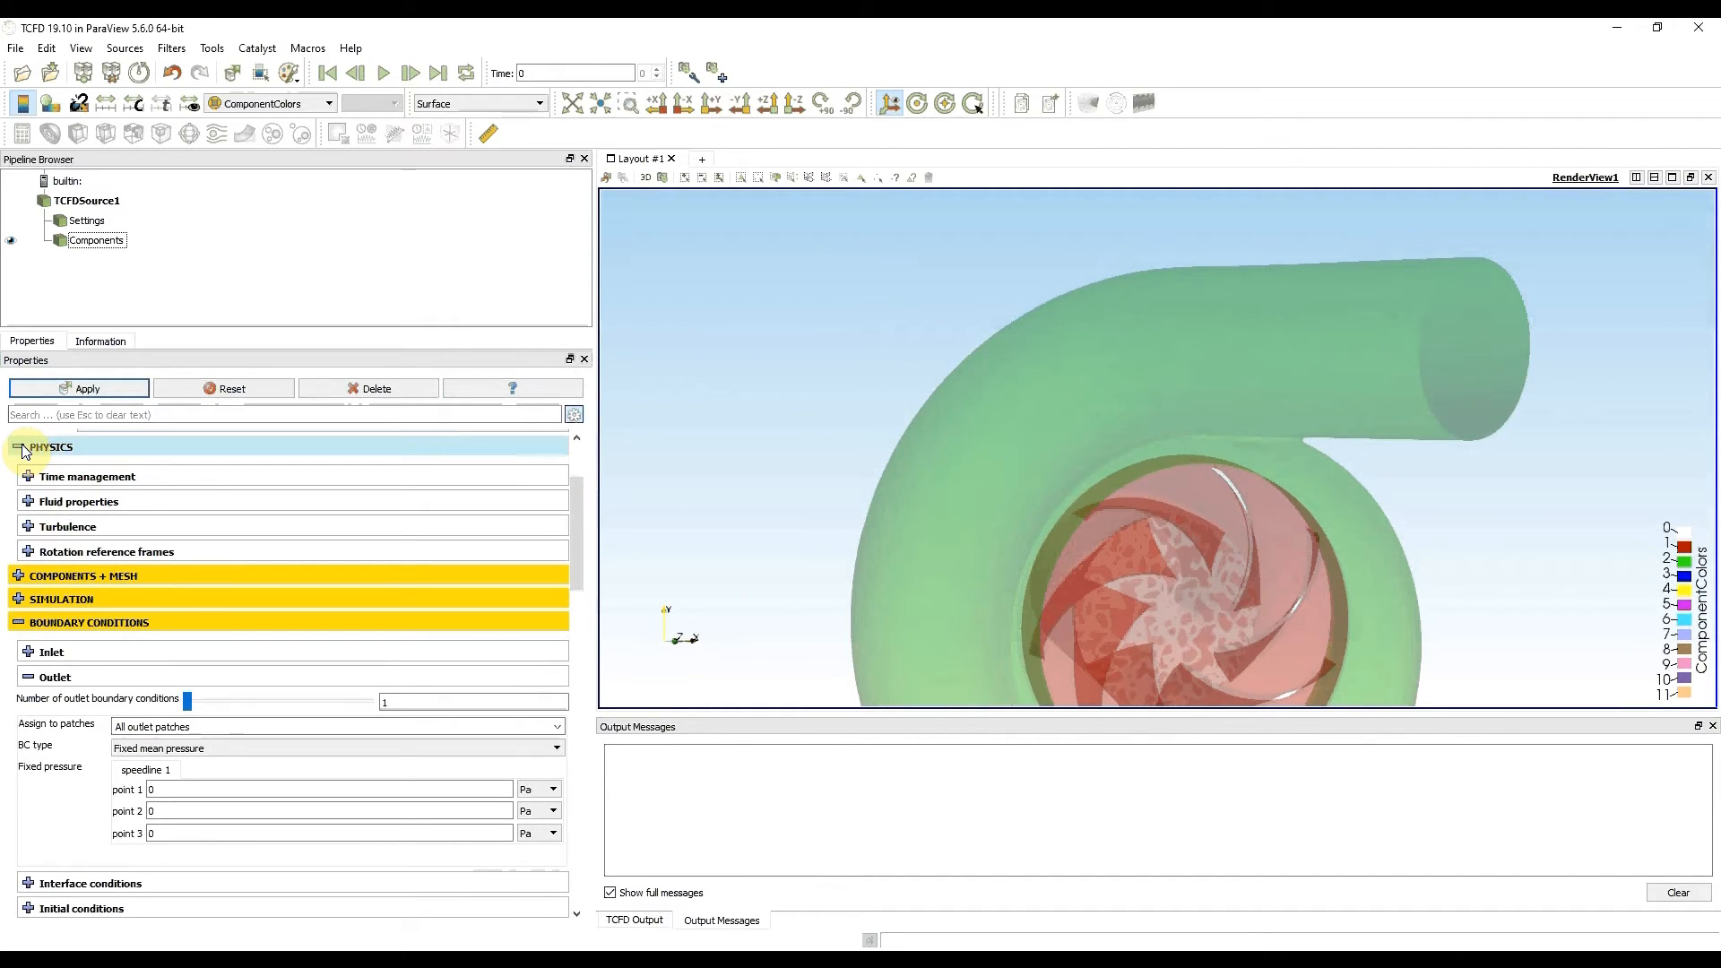
{"action": "left_click", "coordinate": [29, 501]}
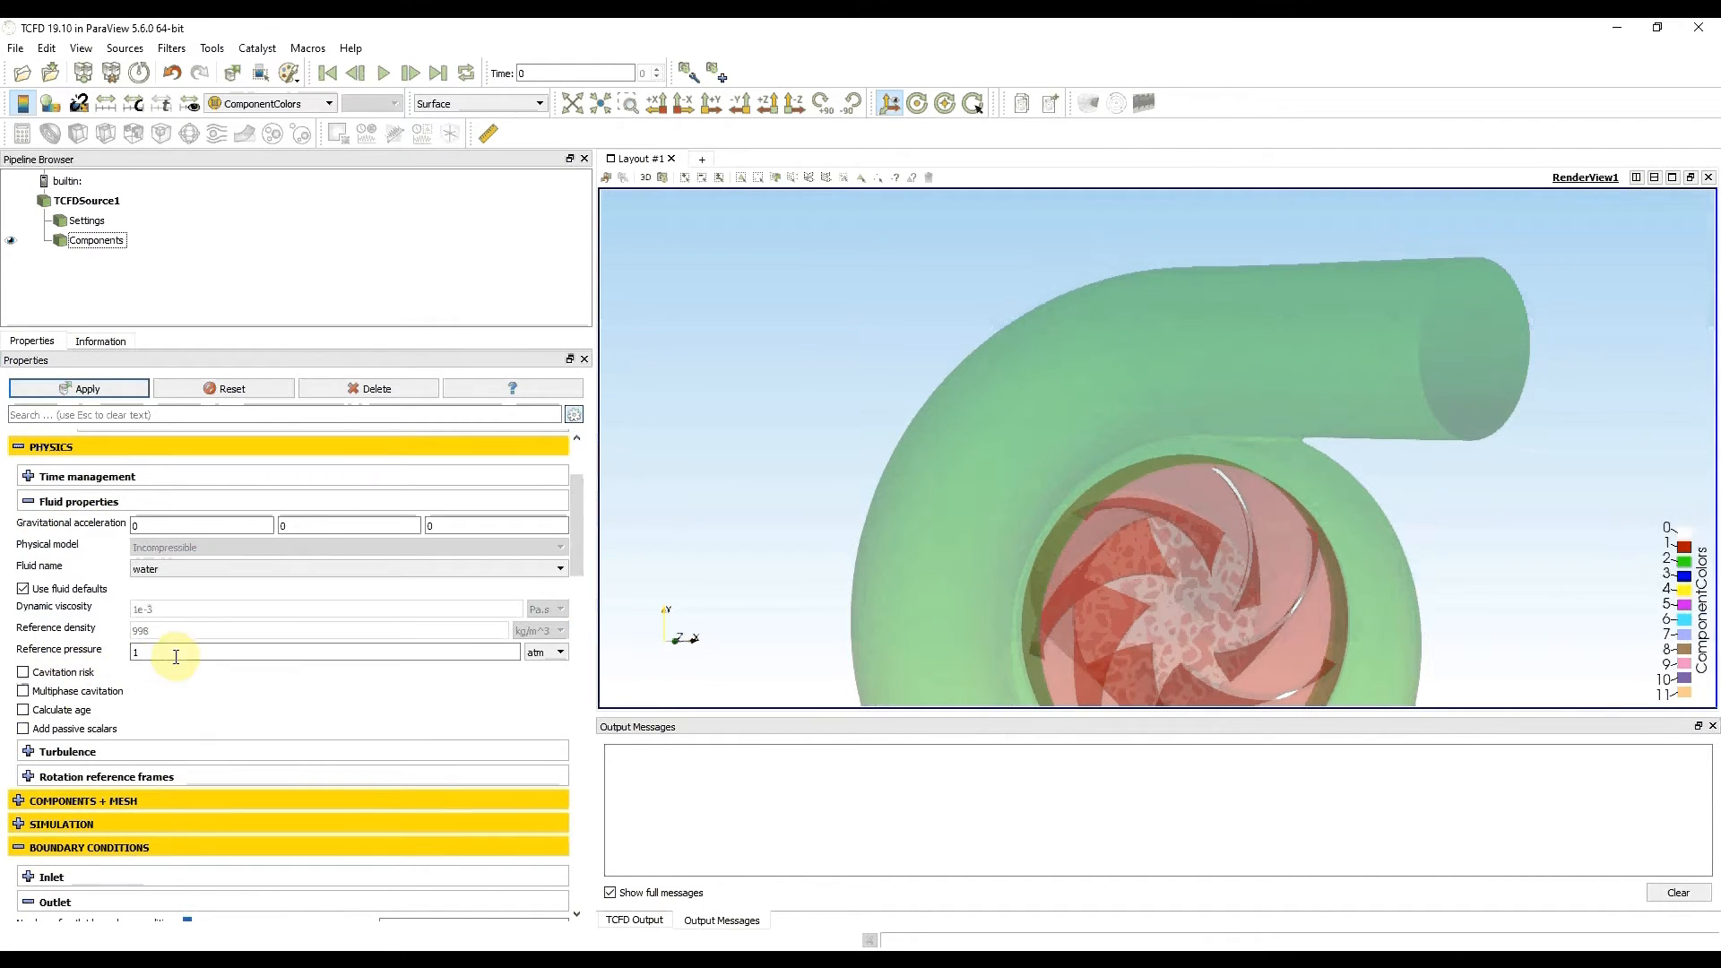
{"action": "left_click", "coordinate": [30, 504]}
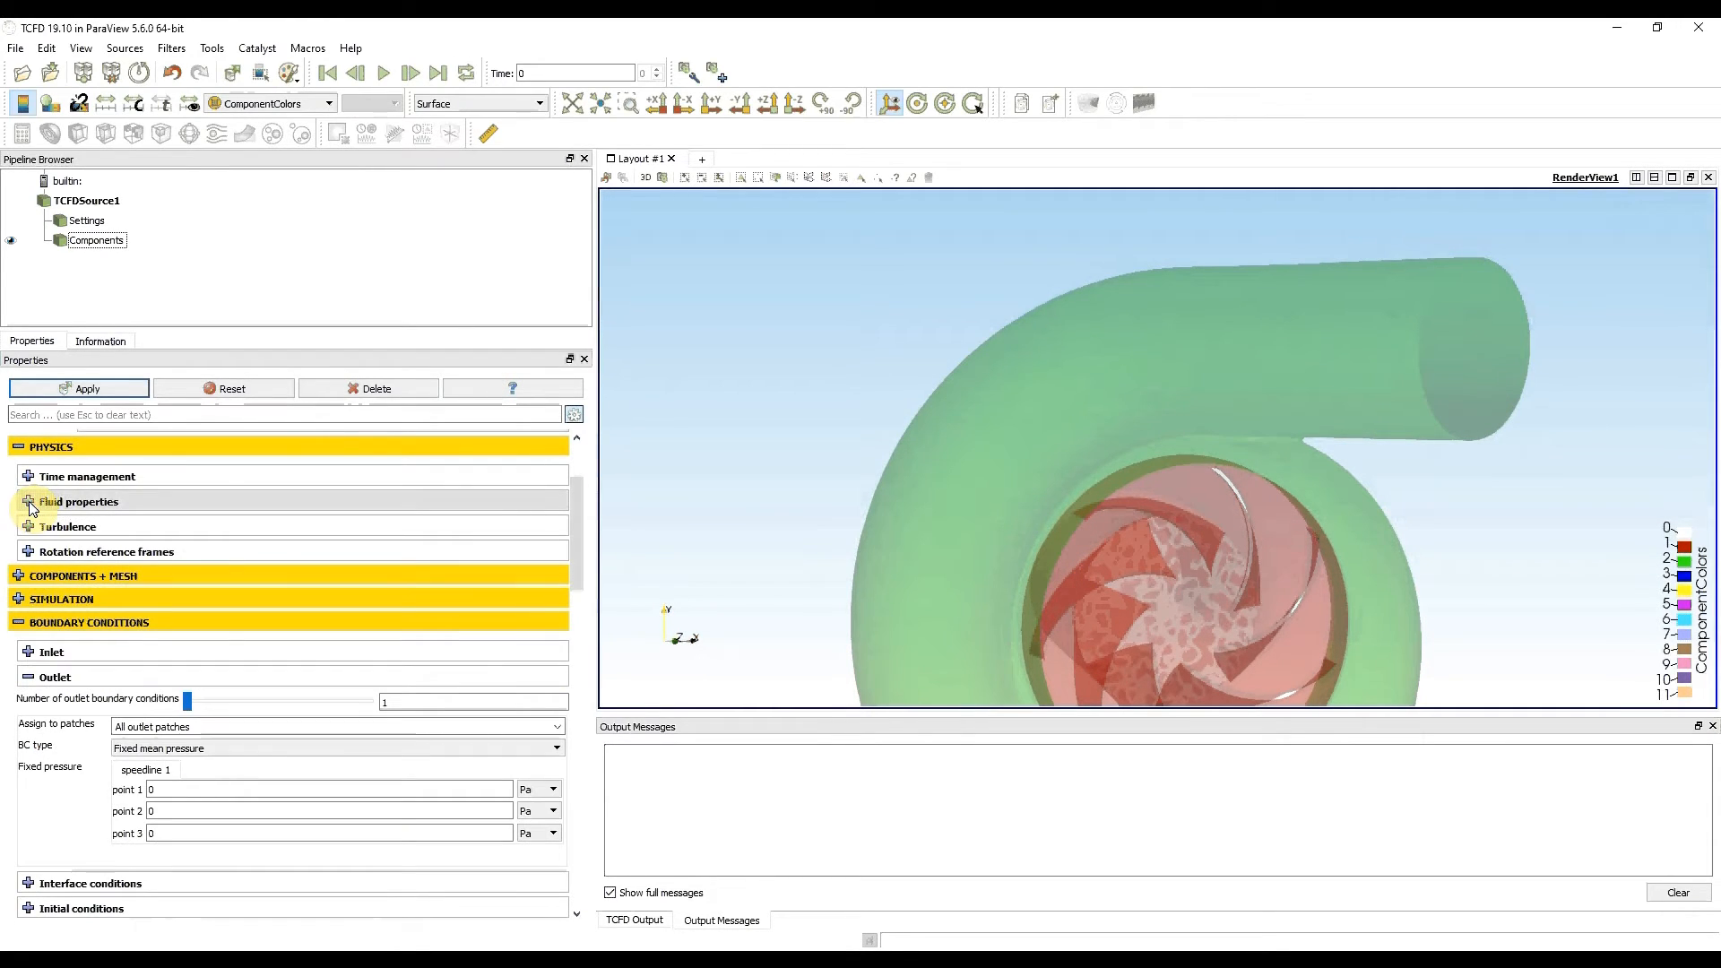
{"action": "left_click", "coordinate": [18, 447]}
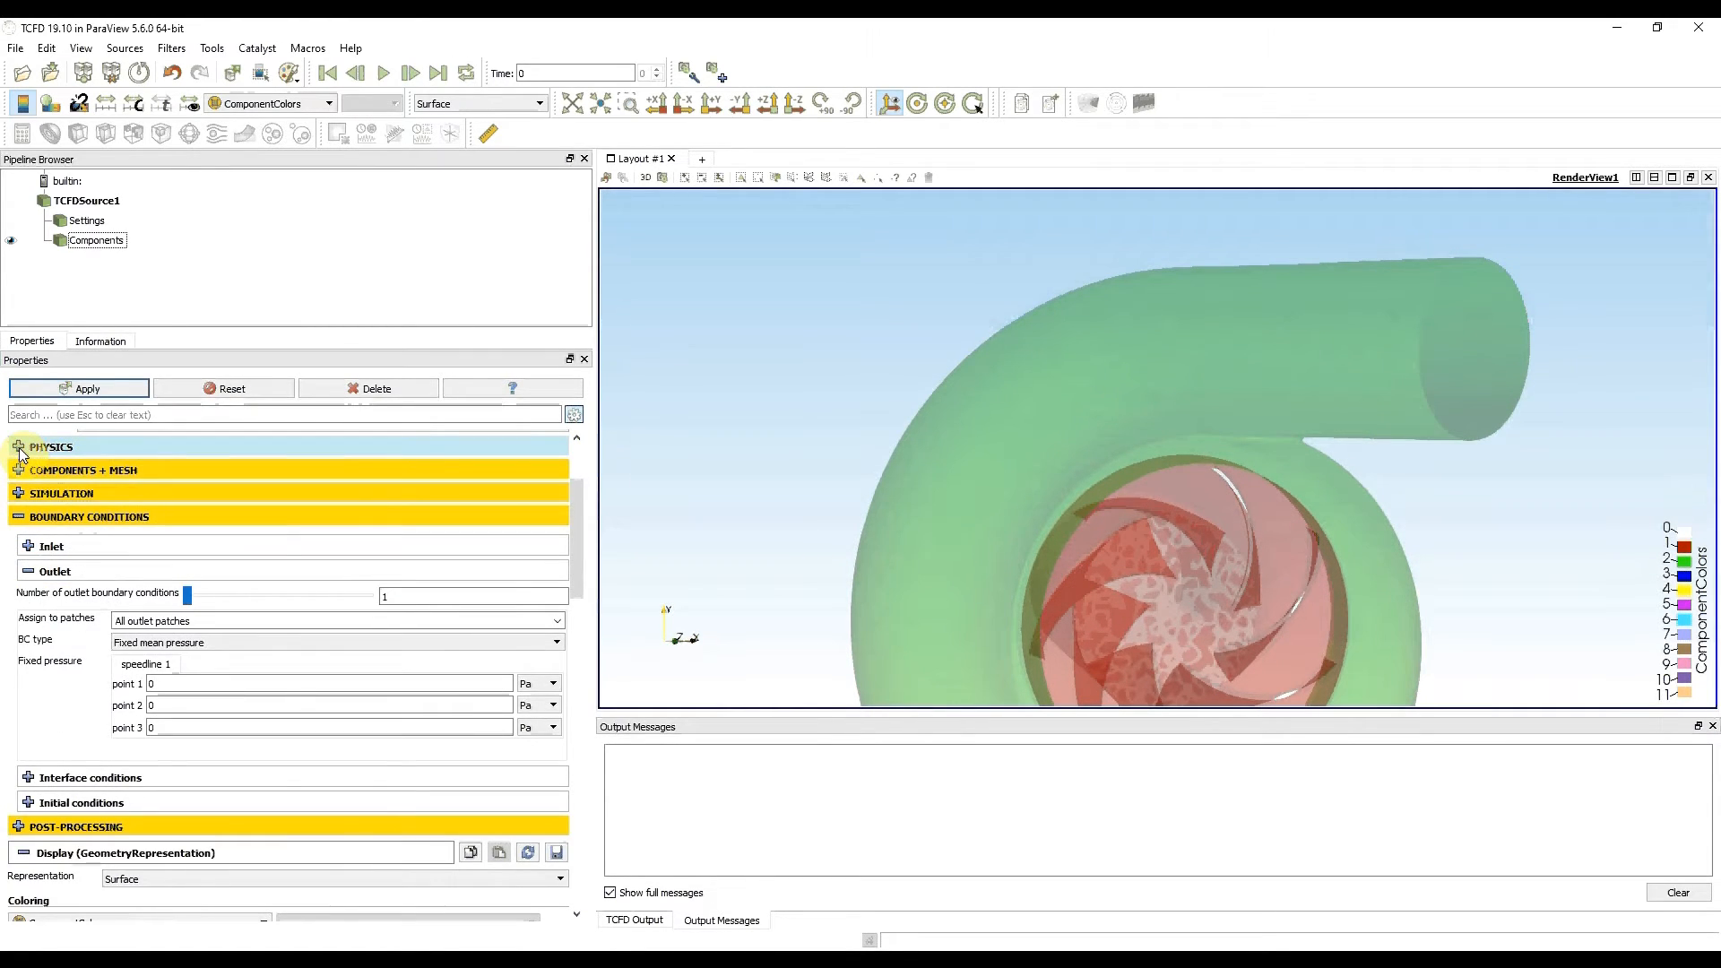
Check the number of interface conditions defined in the boundary conditions
{"action": "left_click", "coordinate": [27, 574]}
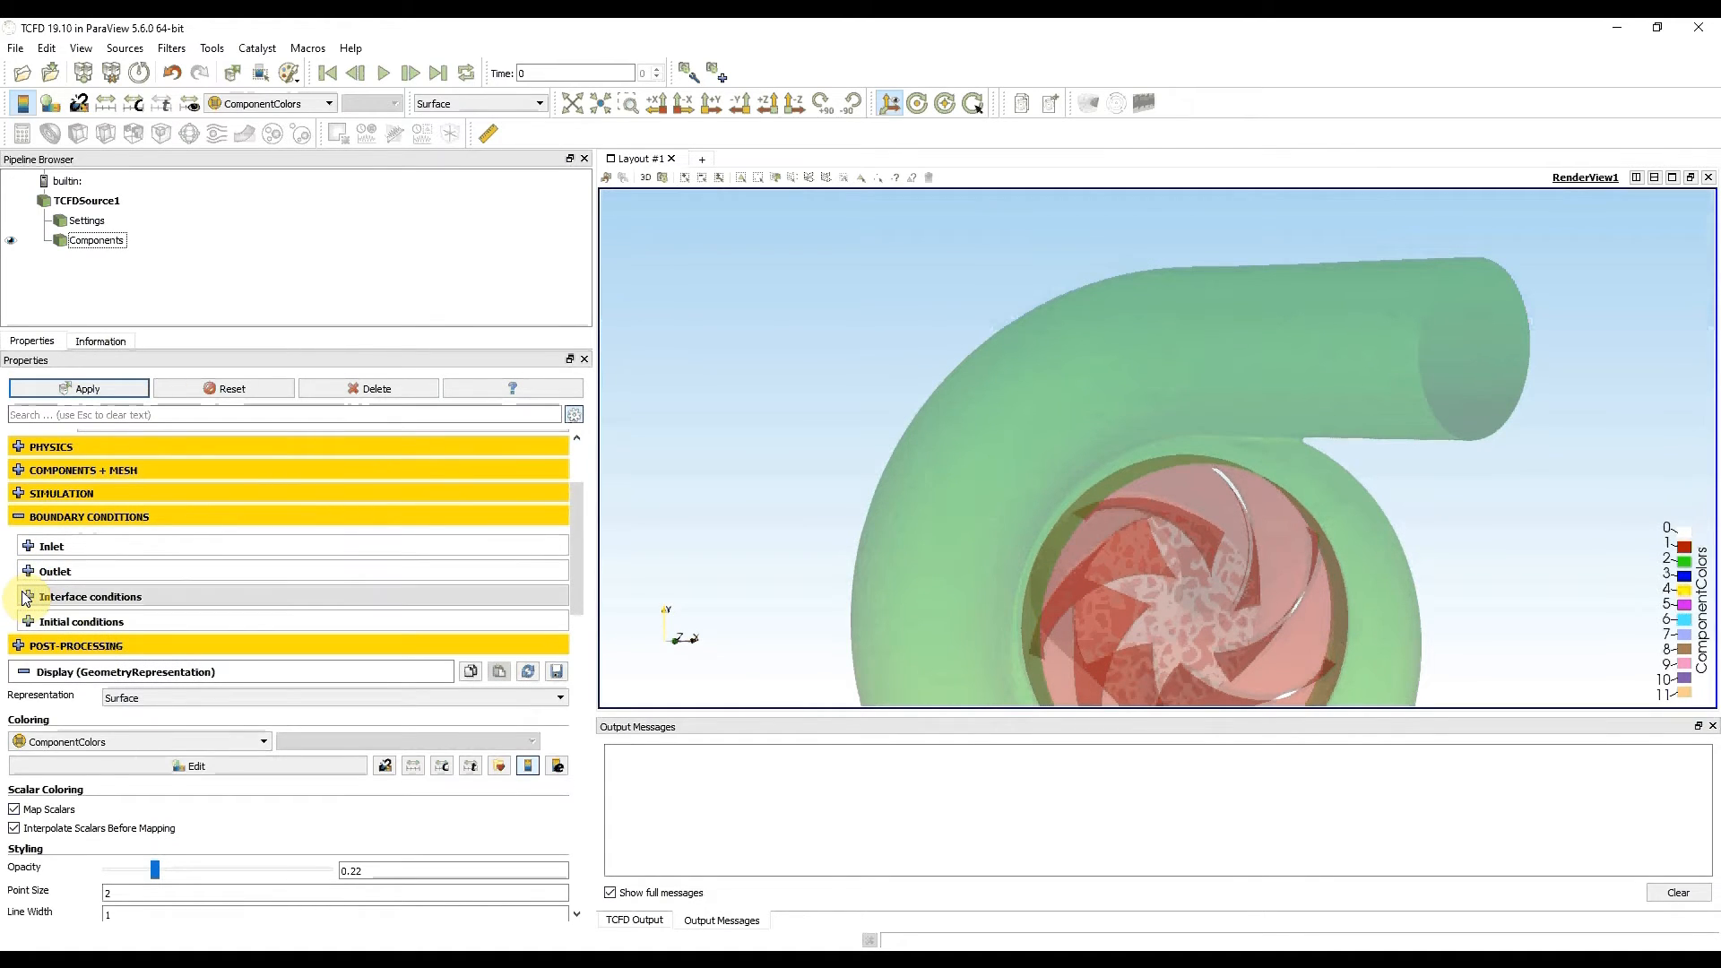
{"action": "left_click", "coordinate": [27, 598]}
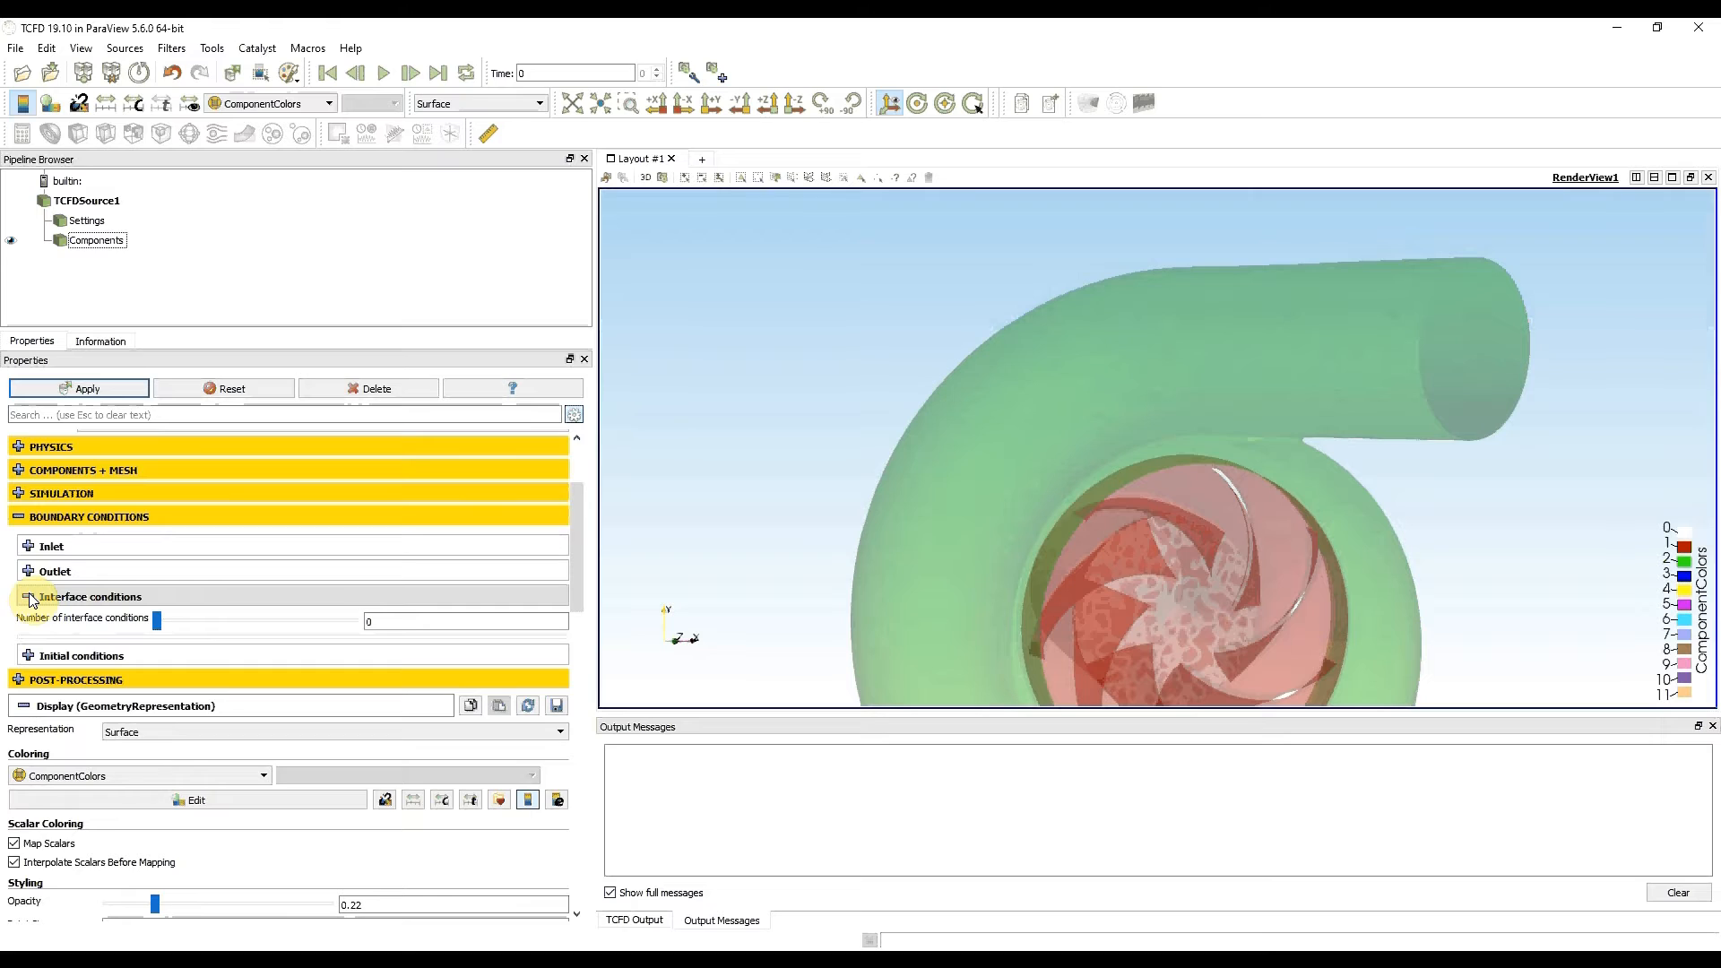
{"action": "left_click", "coordinate": [28, 597]}
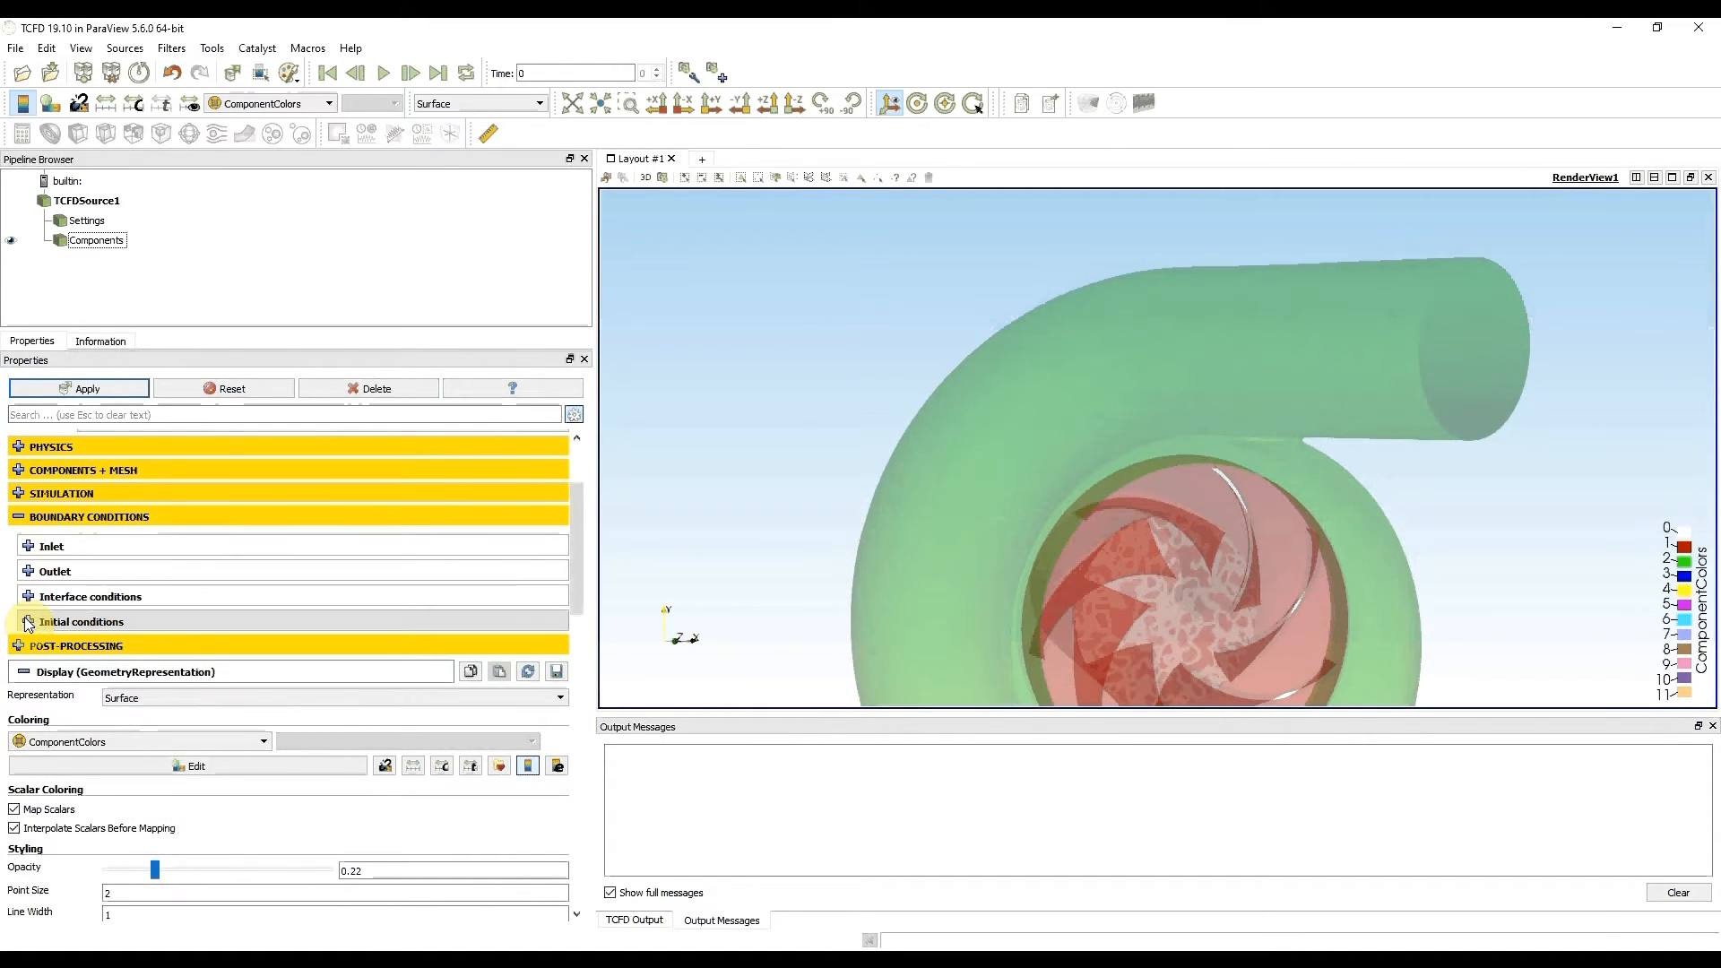
Use the inlet turbulent values as initial values and set the initial conditions type to mapped
{"action": "left_click", "coordinate": [28, 622]}
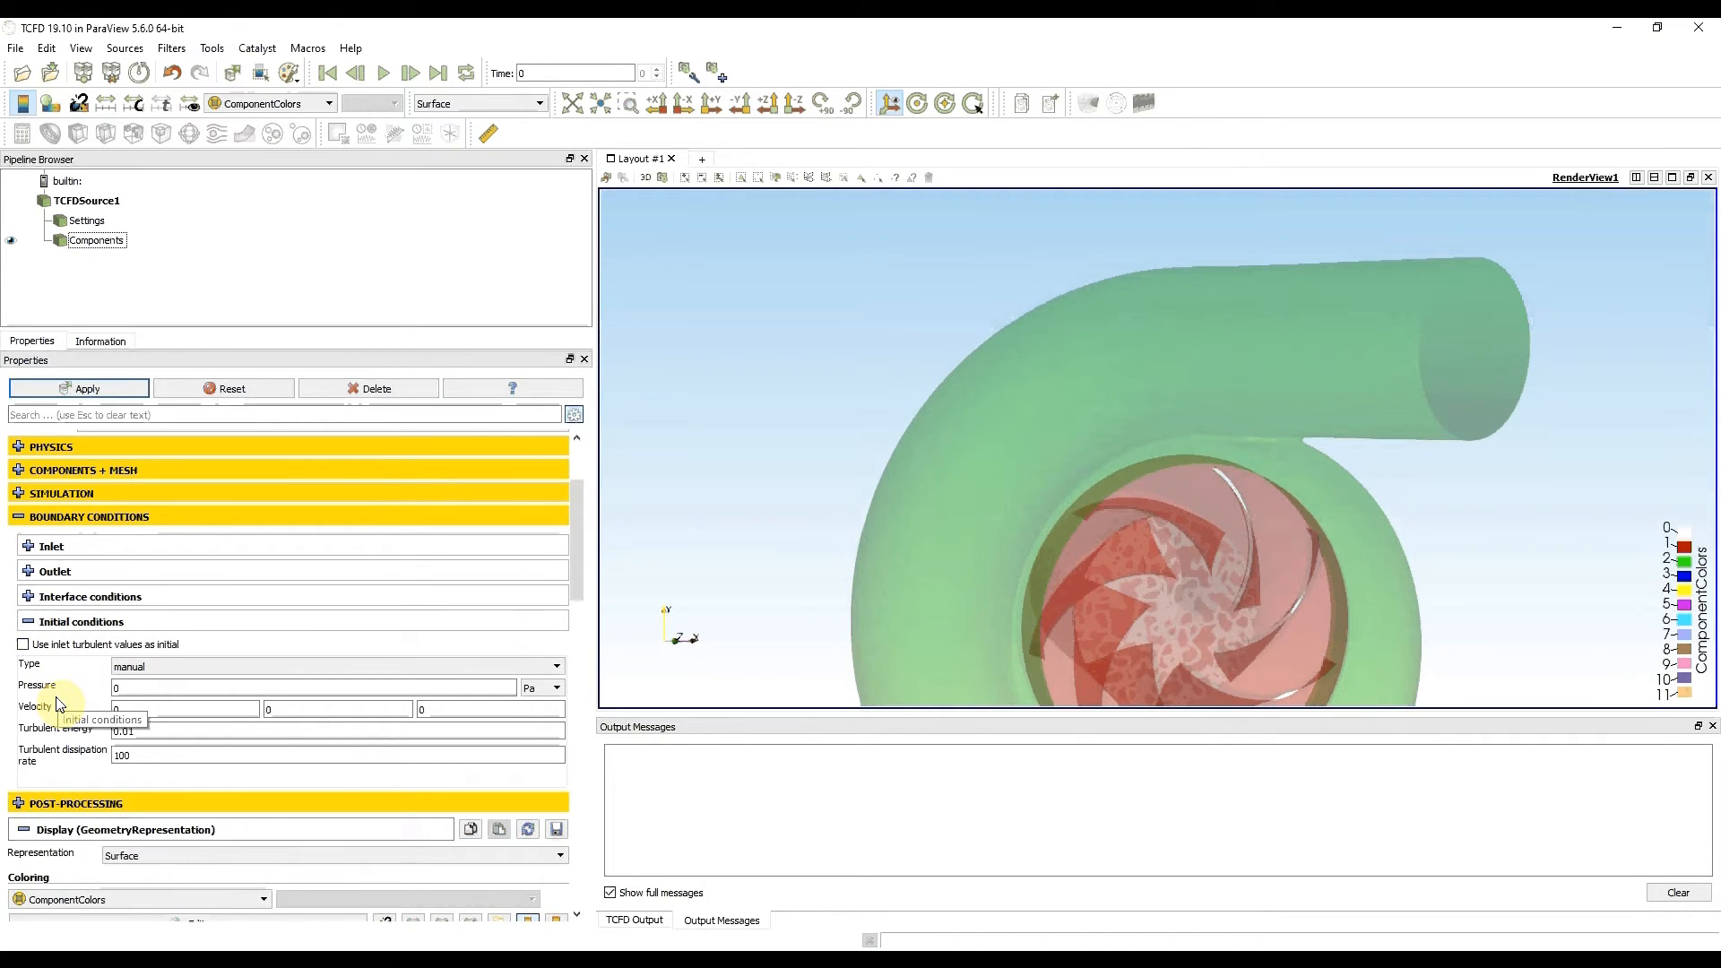
{"action": "scroll", "coordinate": [55, 703], "scroll_direction": "down", "scroll_amount": 1}
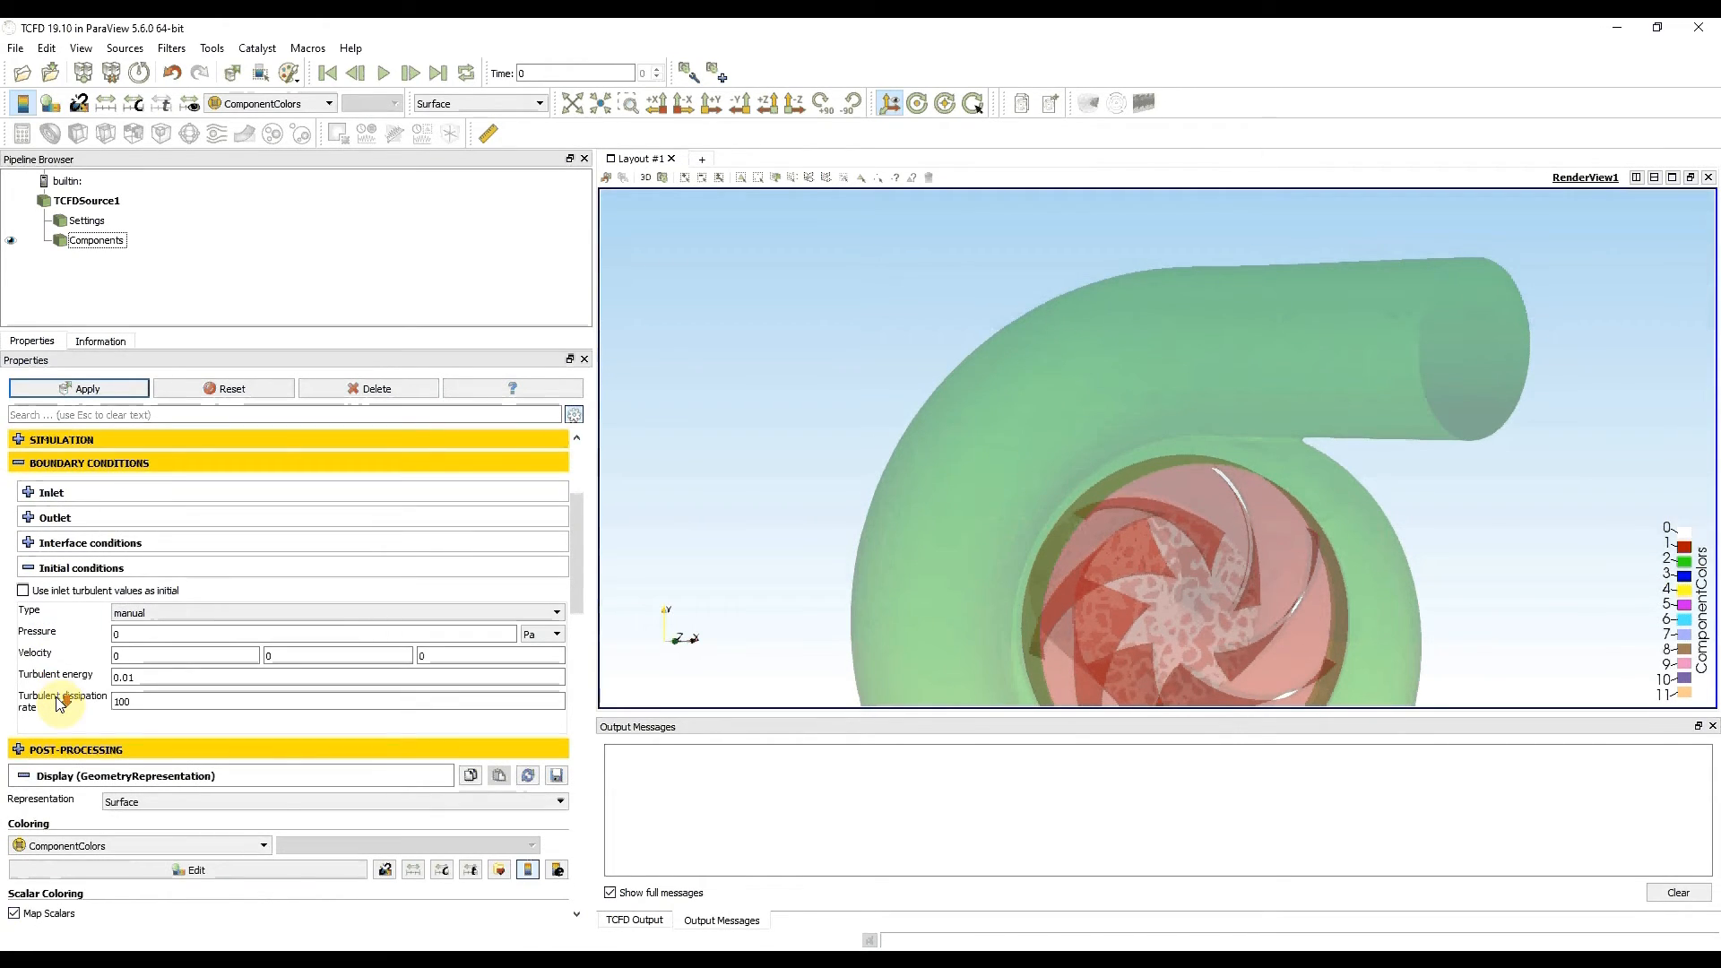
{"action": "left_click", "coordinate": [27, 590]}
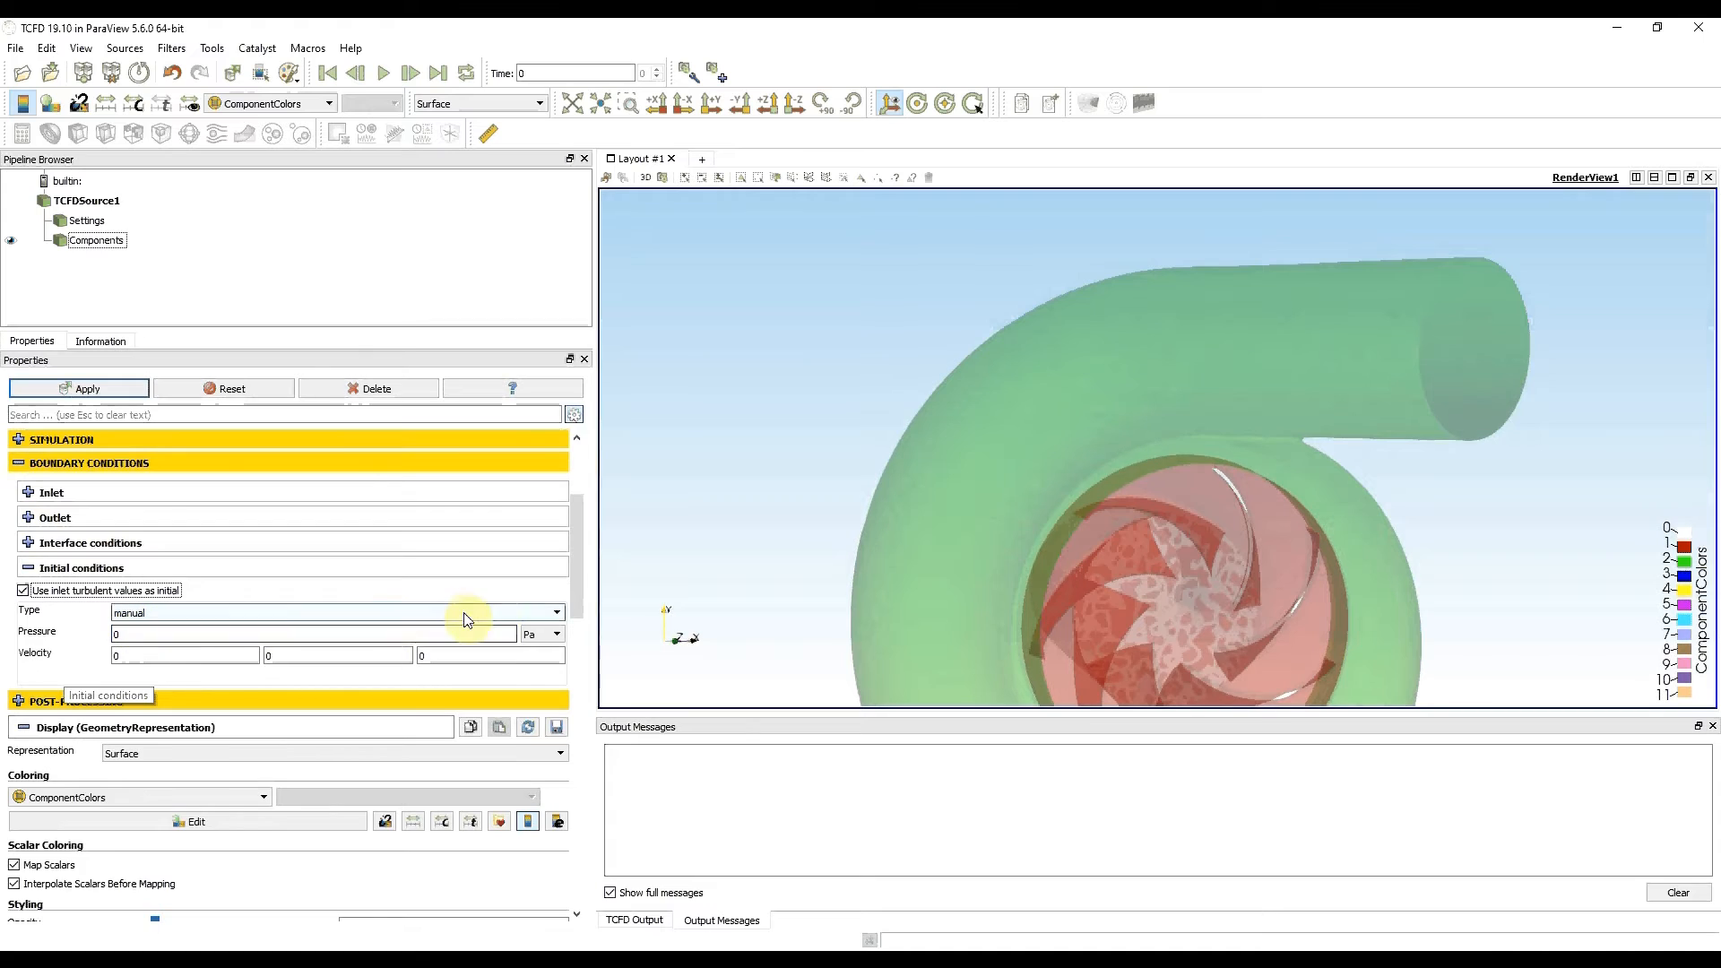
{"action": "left_click", "coordinate": [543, 614]}
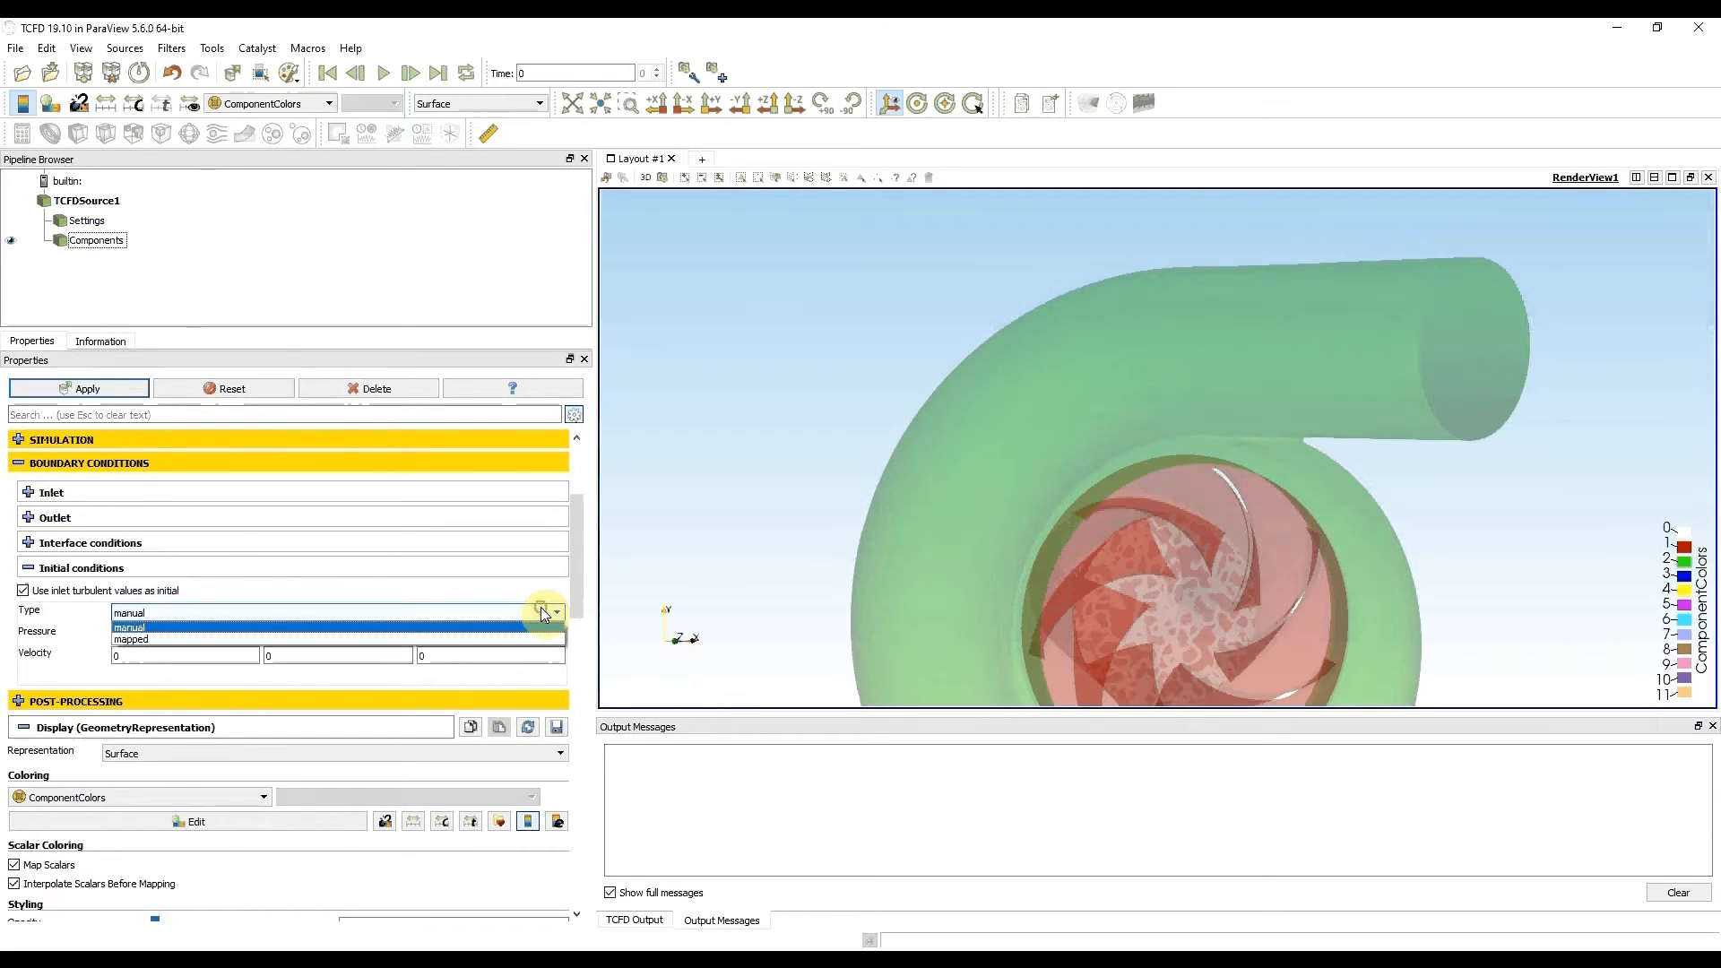
{"action": "left_click", "coordinate": [197, 638]}
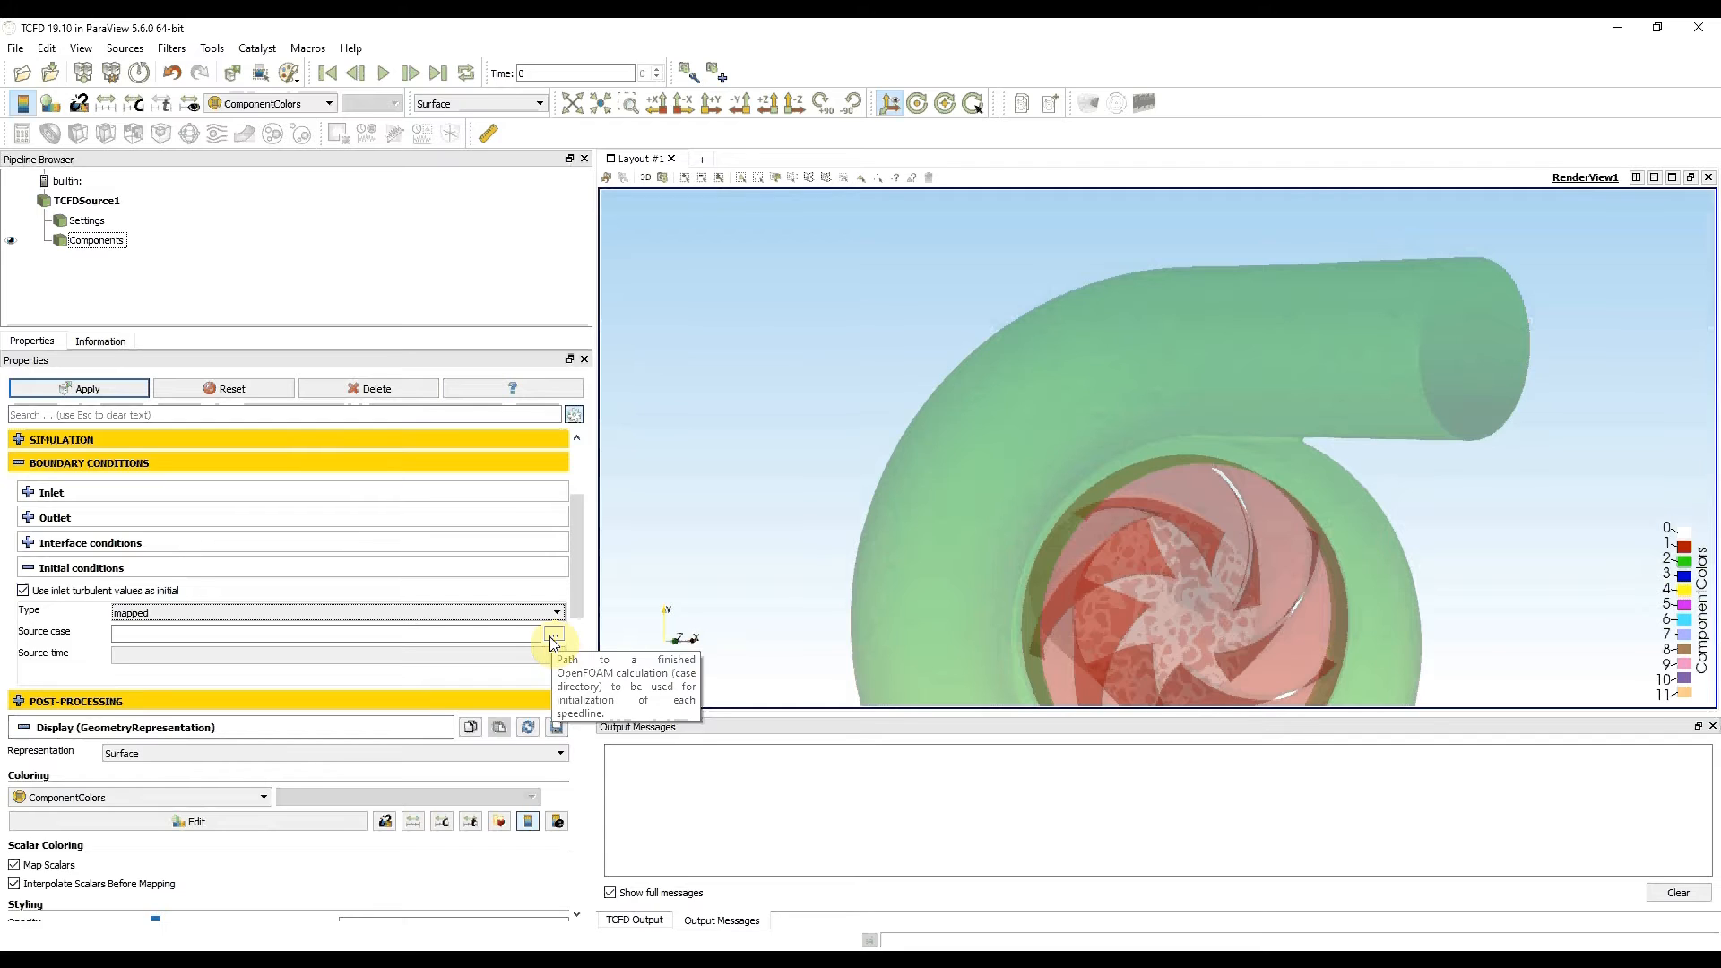
Set the initial conditions type to manual, with the third velocity component set to 1
{"action": "left_click", "coordinate": [154, 635]}
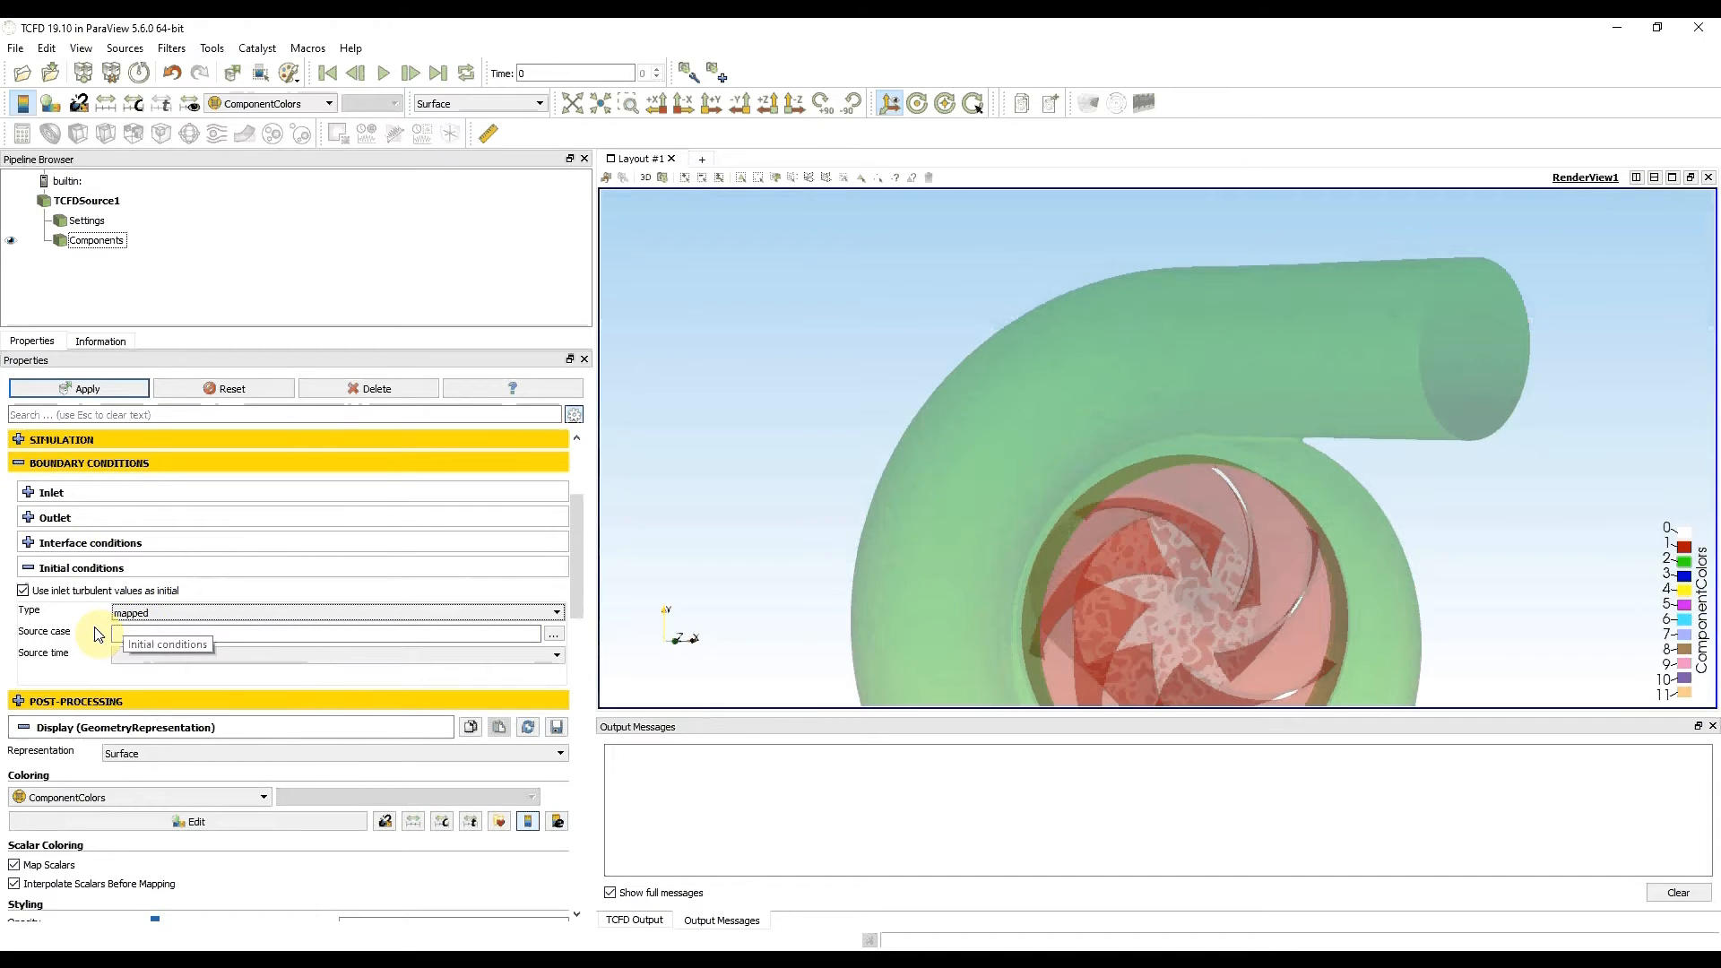
{"action": "left_click", "coordinate": [190, 614]}
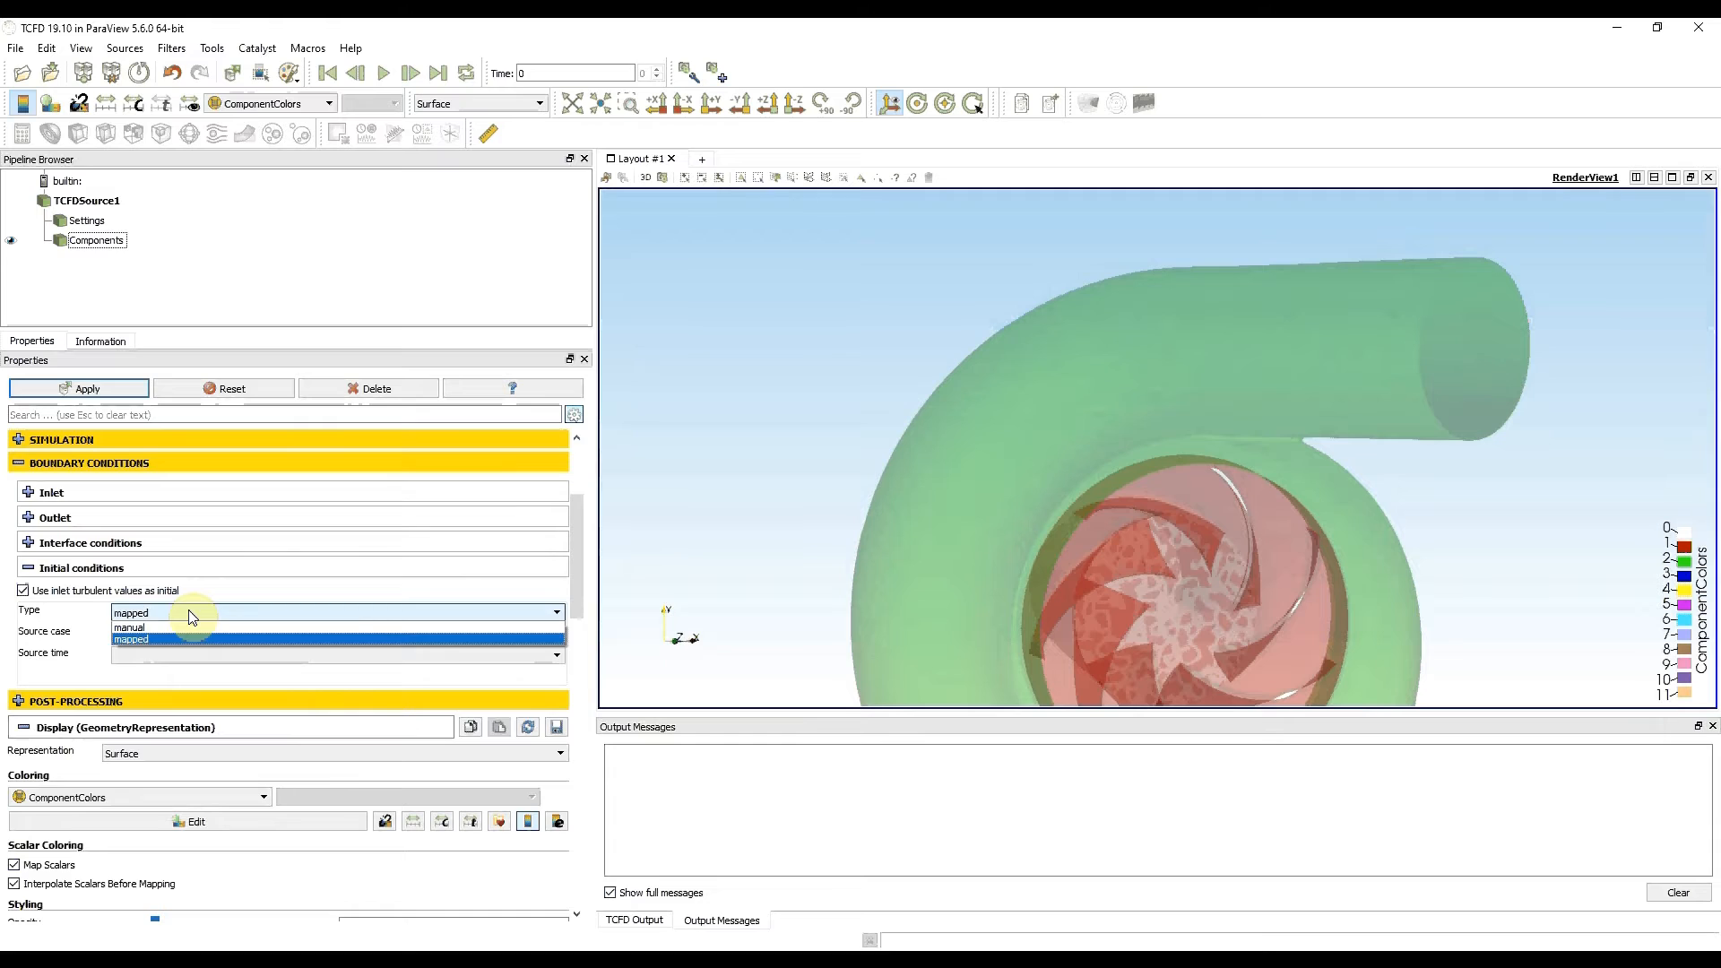
{"action": "left_click", "coordinate": [143, 626]}
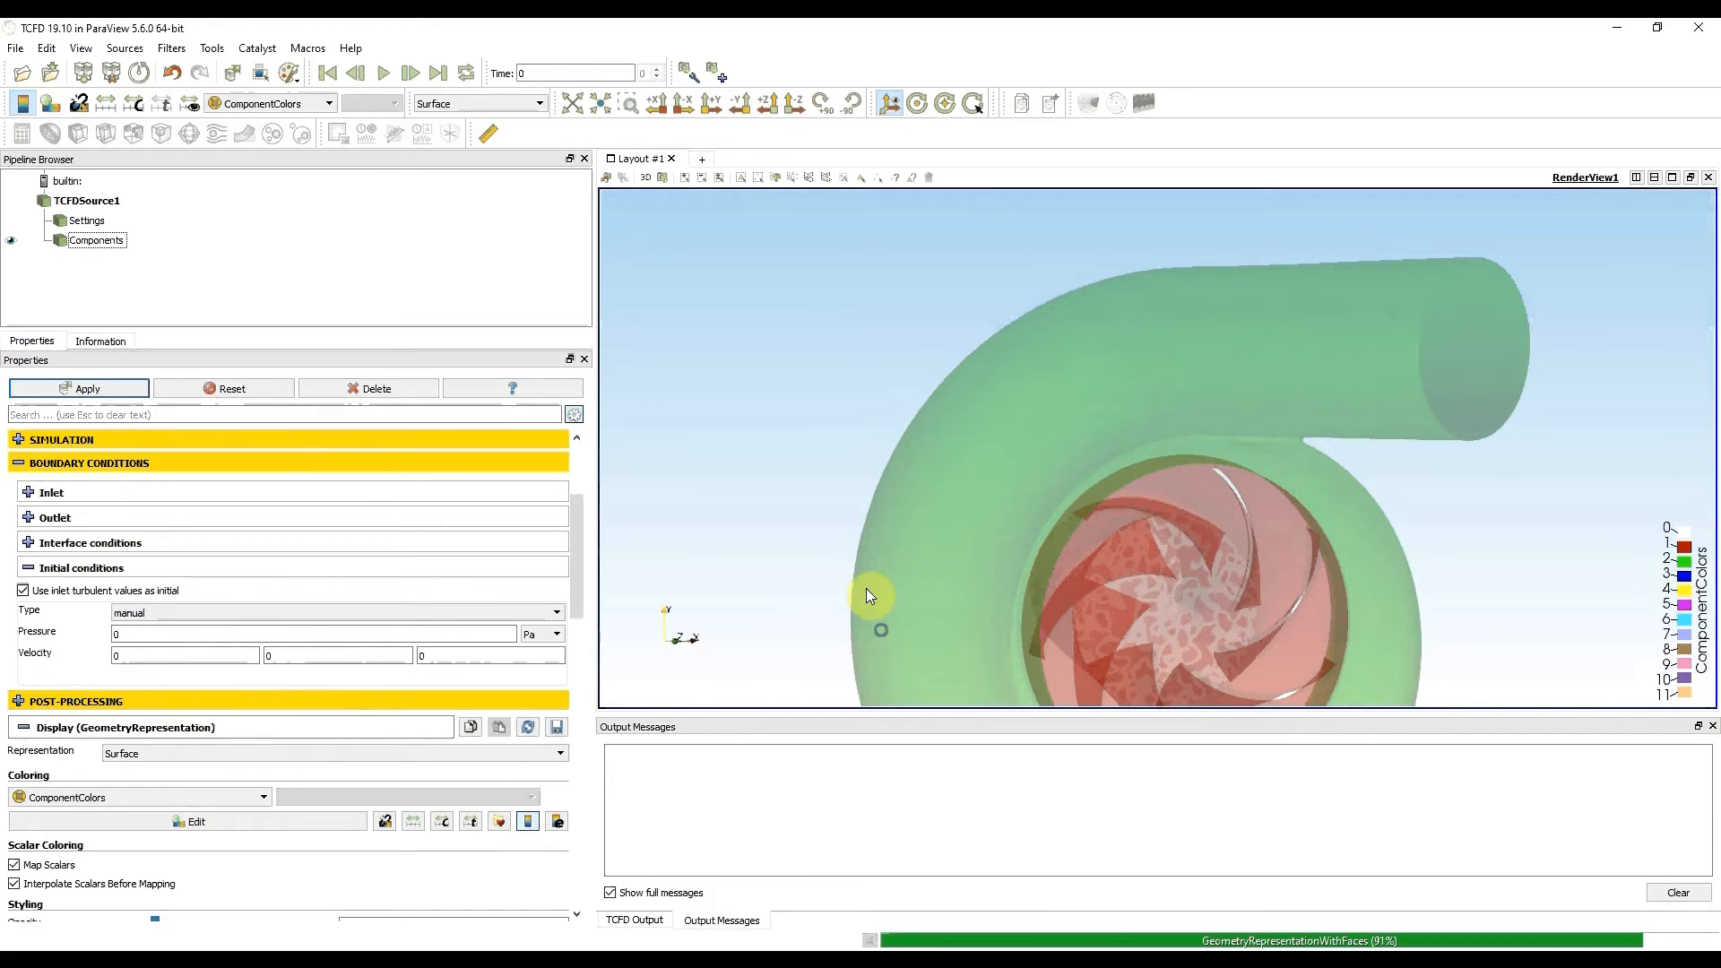
{"action": "scroll", "coordinate": [859, 524], "scroll_direction": "down", "scroll_amount": 2}
{"action": "left_click_drag", "start_coordinate": [859, 529], "coordinate": [1394, 572]}
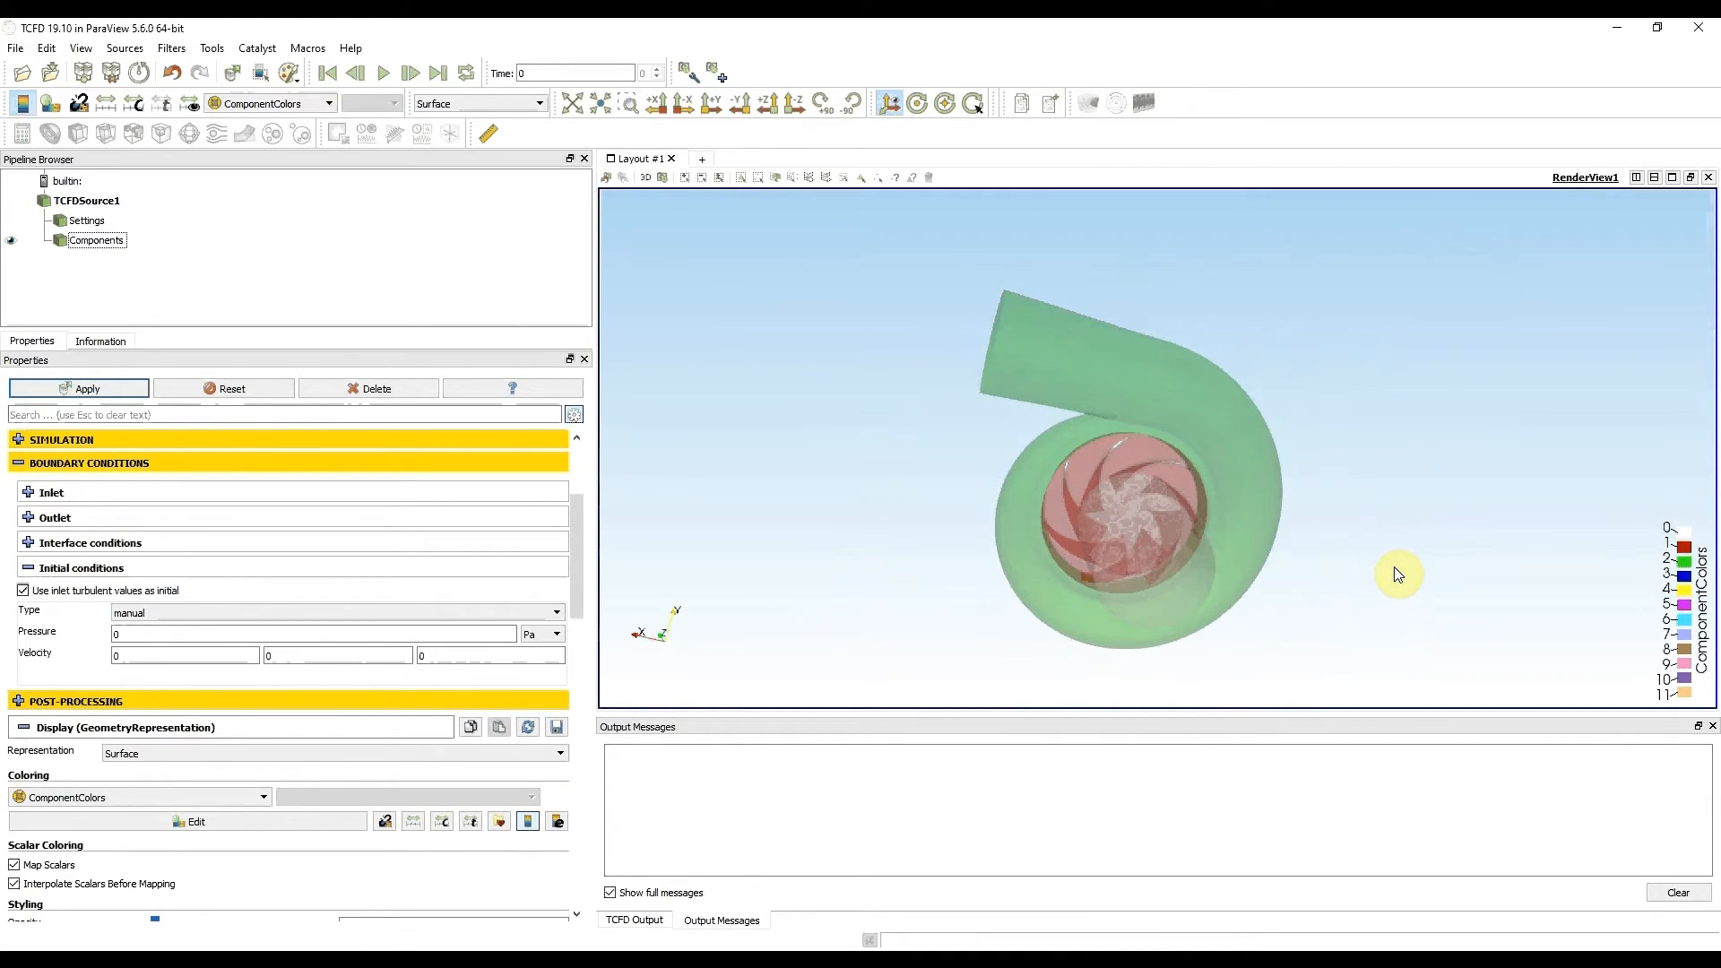
{"action": "double_click", "coordinate": [448, 657]}
{"action": "type", "text": "1"}
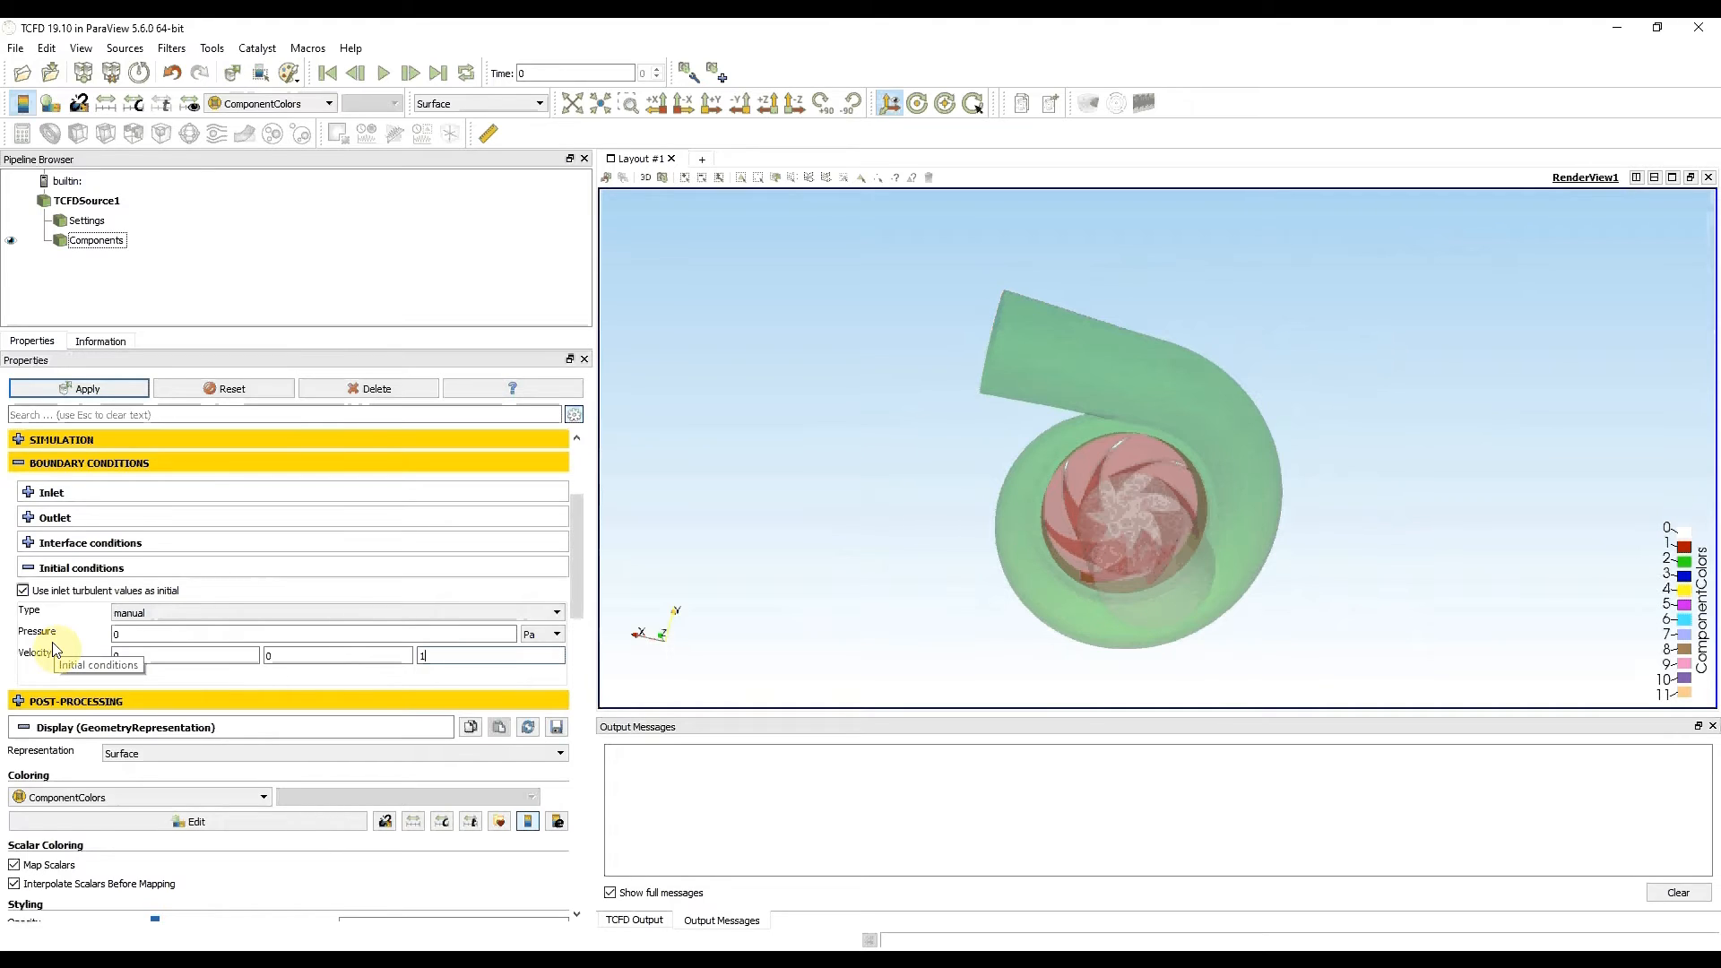
{"action": "left_click", "coordinate": [29, 569]}
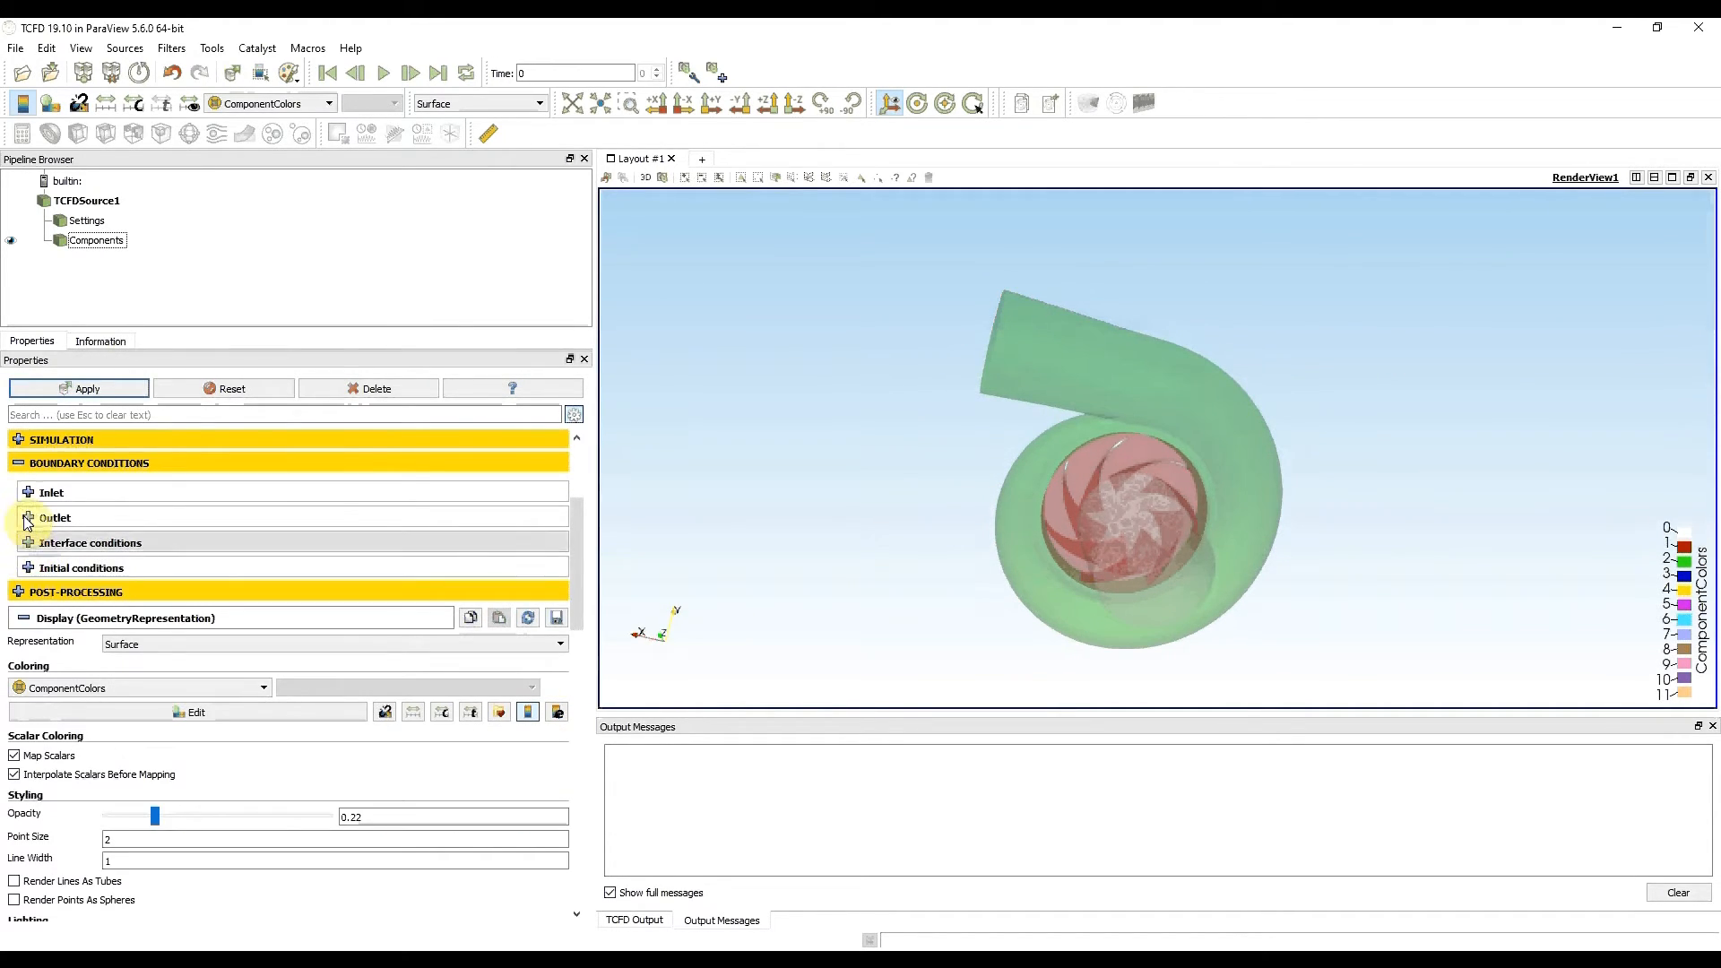
{"action": "left_click", "coordinate": [20, 464]}
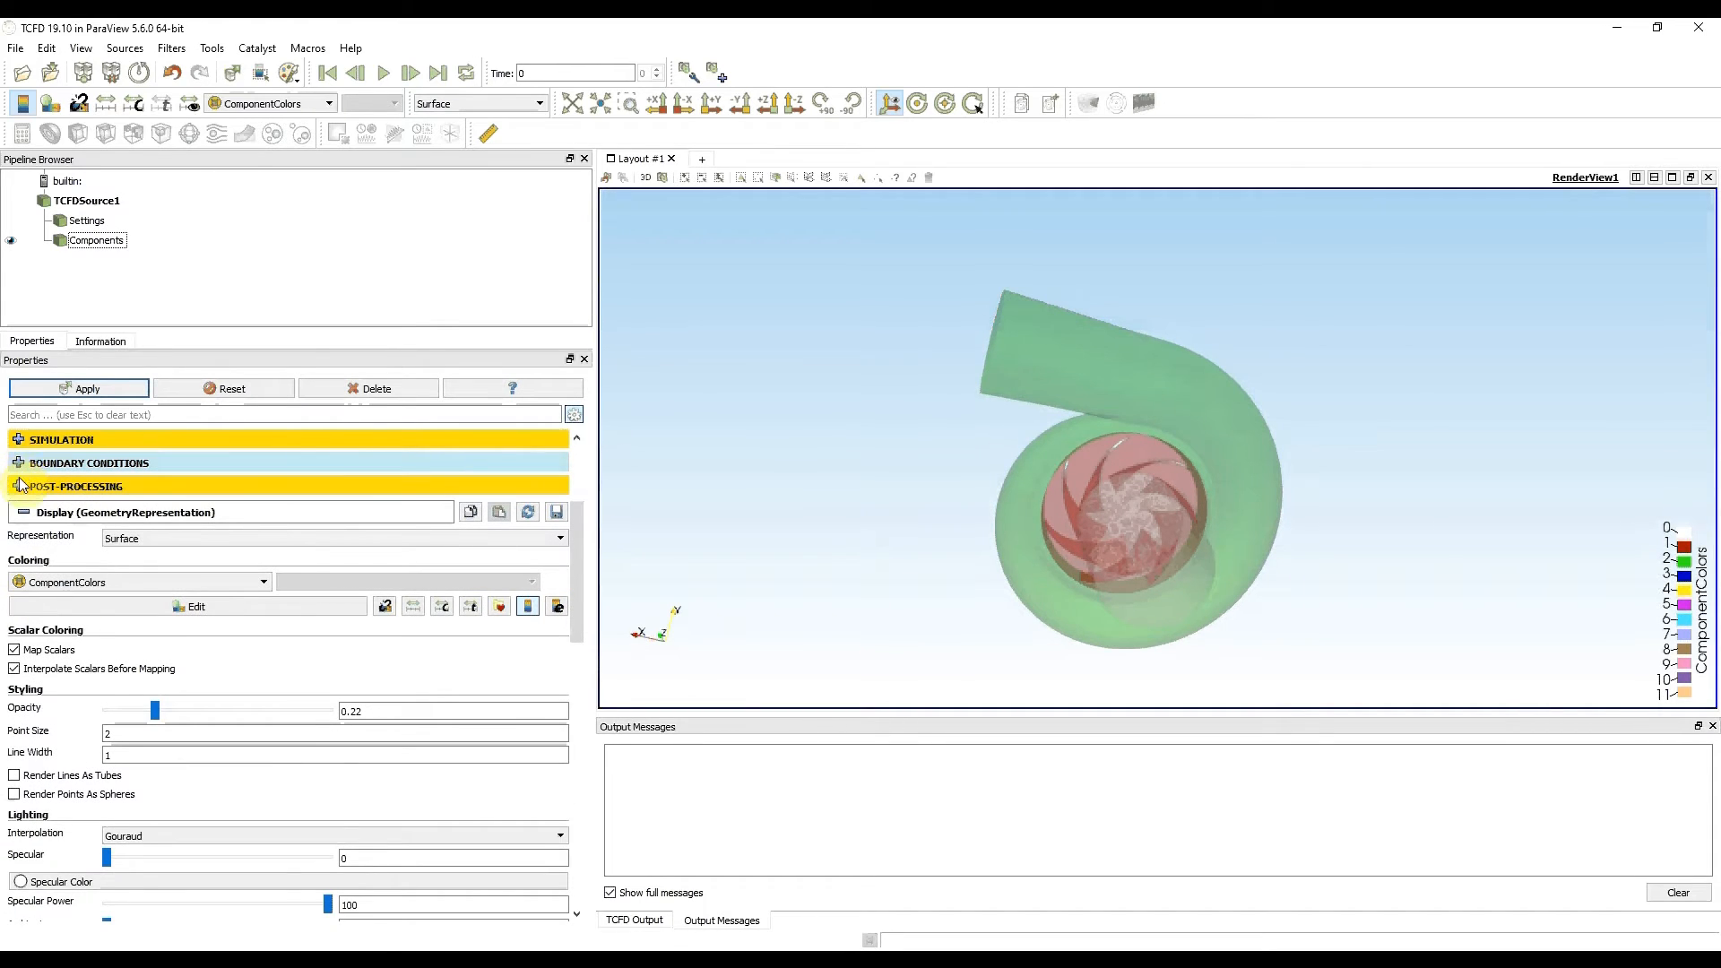
Examine the post-processing report options, including quantity, units, stream path, additional data files, efficiency probes and forces
{"action": "left_click", "coordinate": [22, 487]}
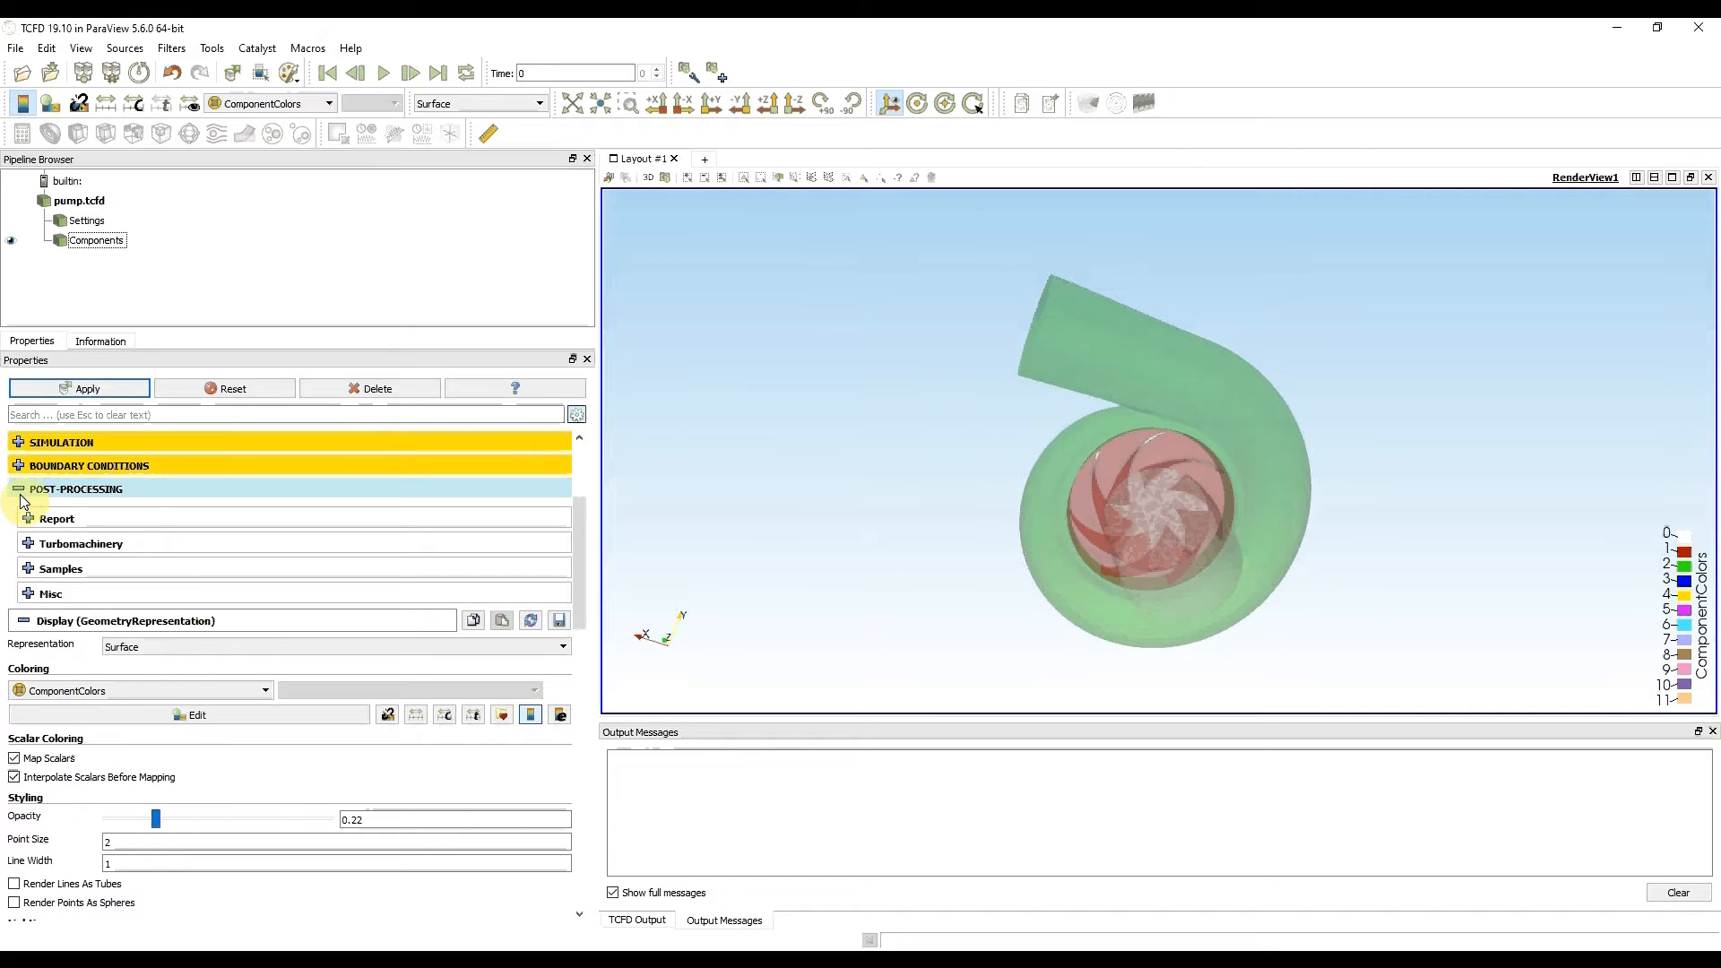
{"action": "left_click", "coordinate": [28, 519]}
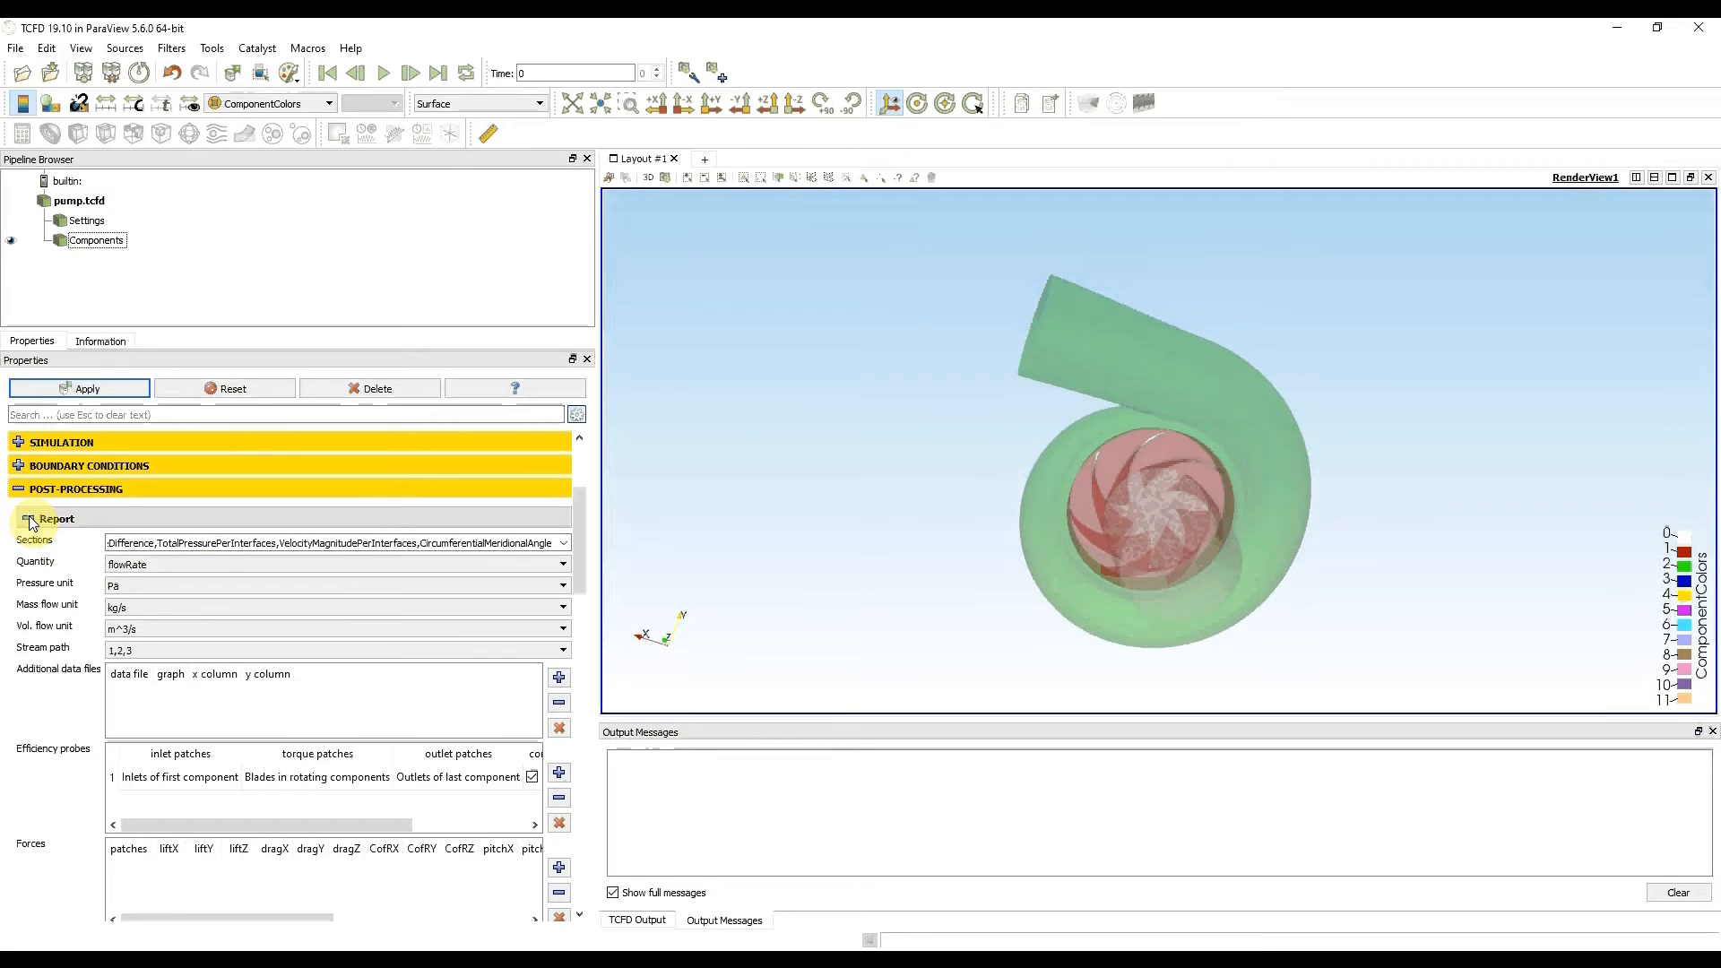
{"action": "left_click", "coordinate": [542, 570]}
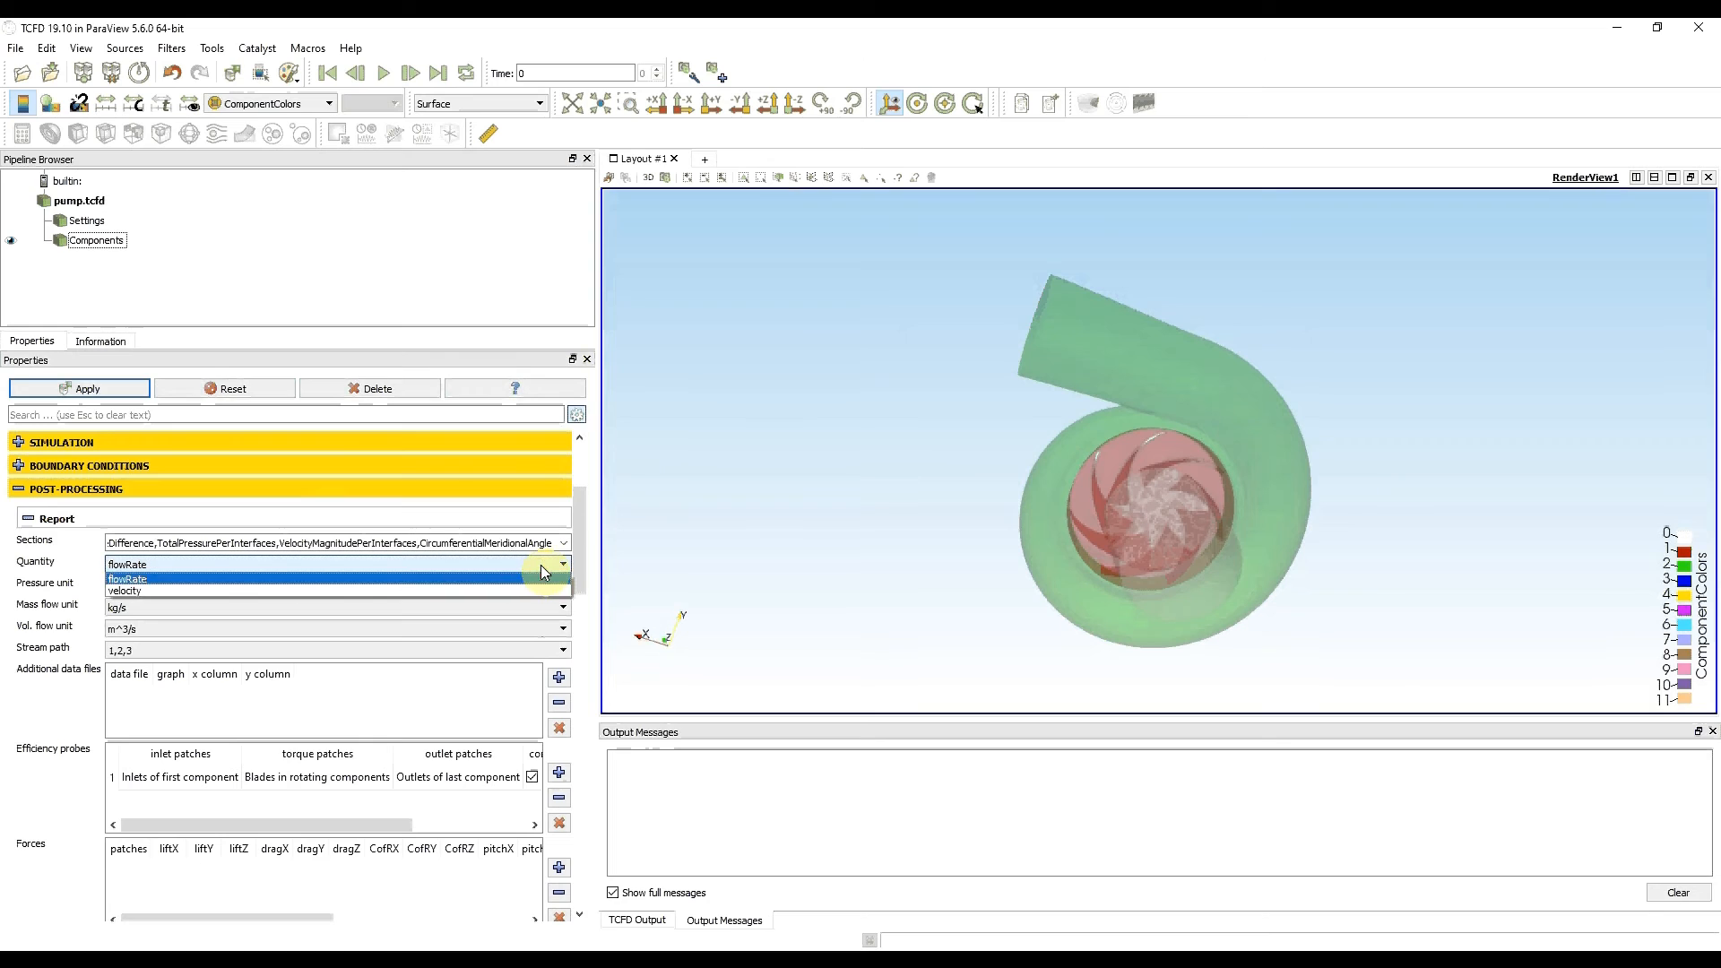
{"action": "left_click", "coordinate": [60, 595]}
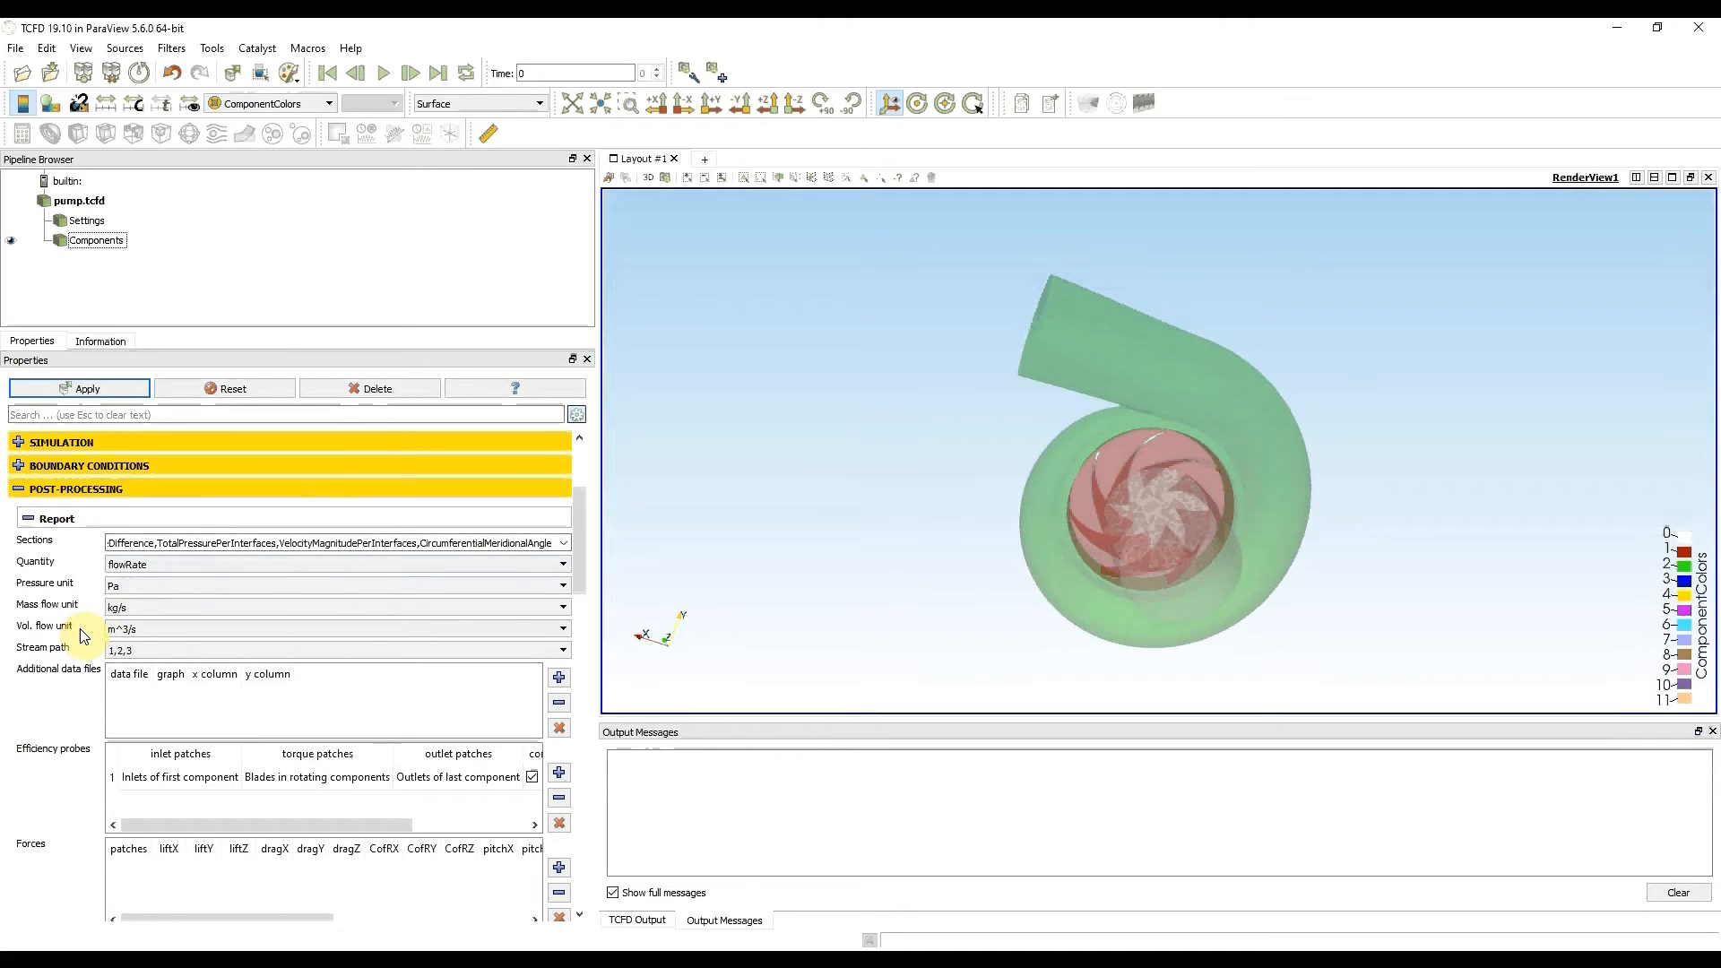
{"action": "scroll", "coordinate": [79, 628], "scroll_direction": "down", "scroll_amount": 1}
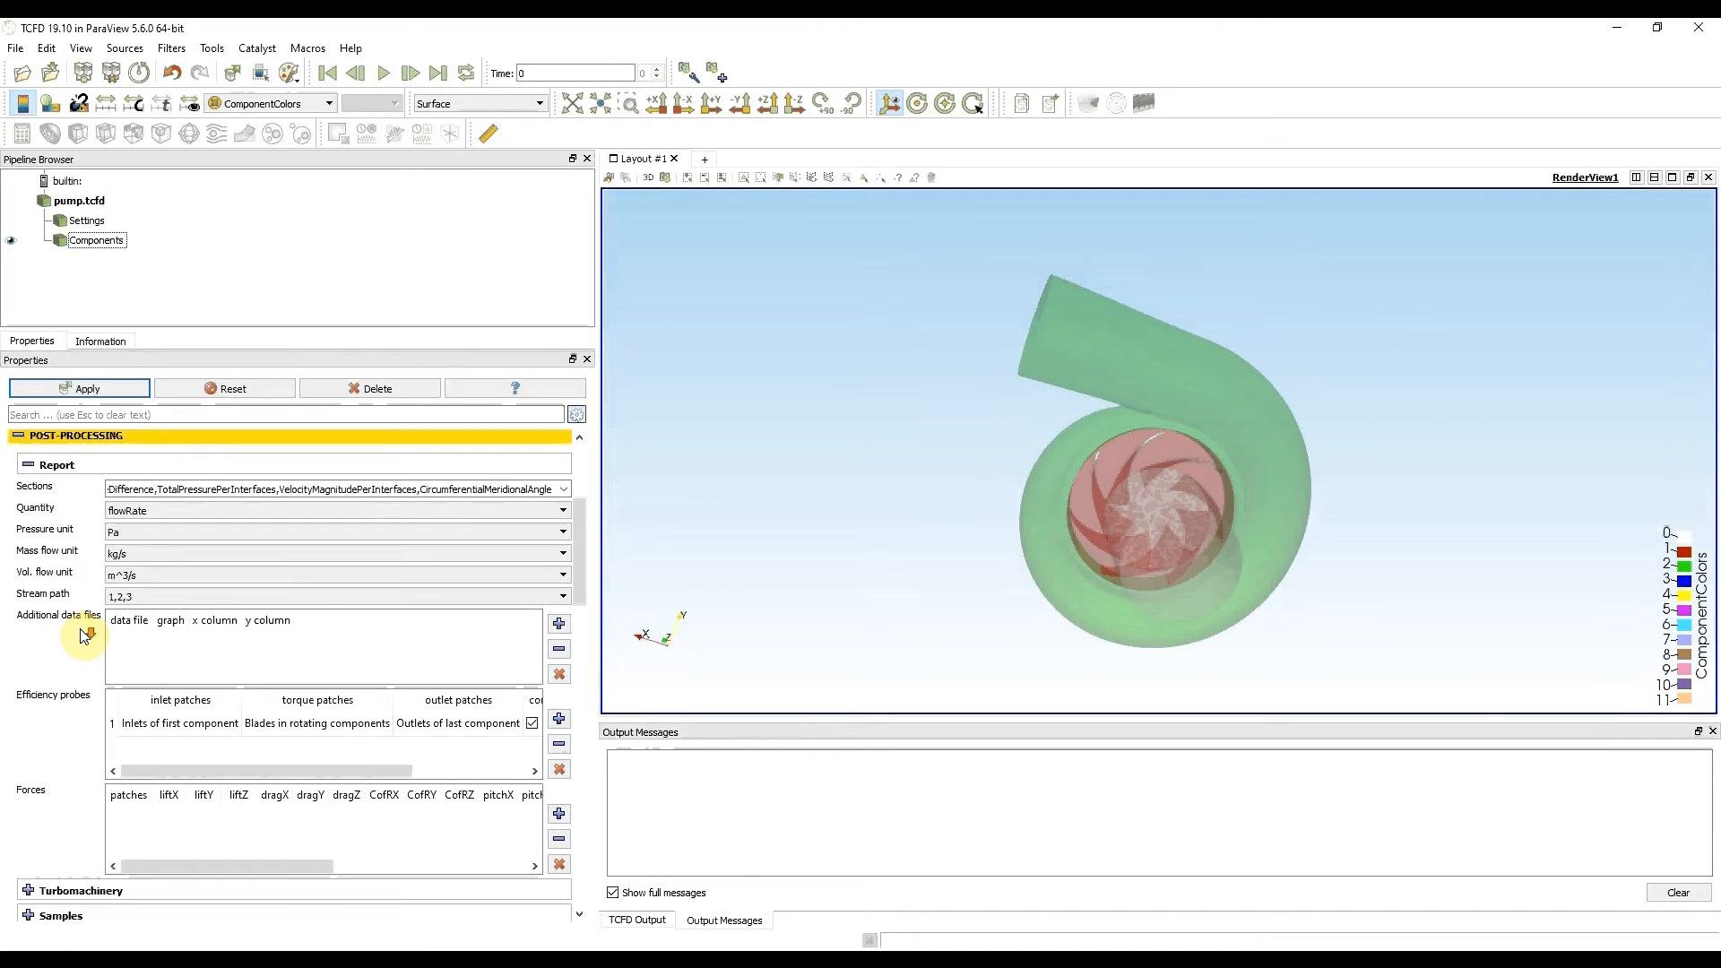
{"action": "mouse_move", "coordinate": [230, 599]}
{"action": "left_click", "coordinate": [559, 623]}
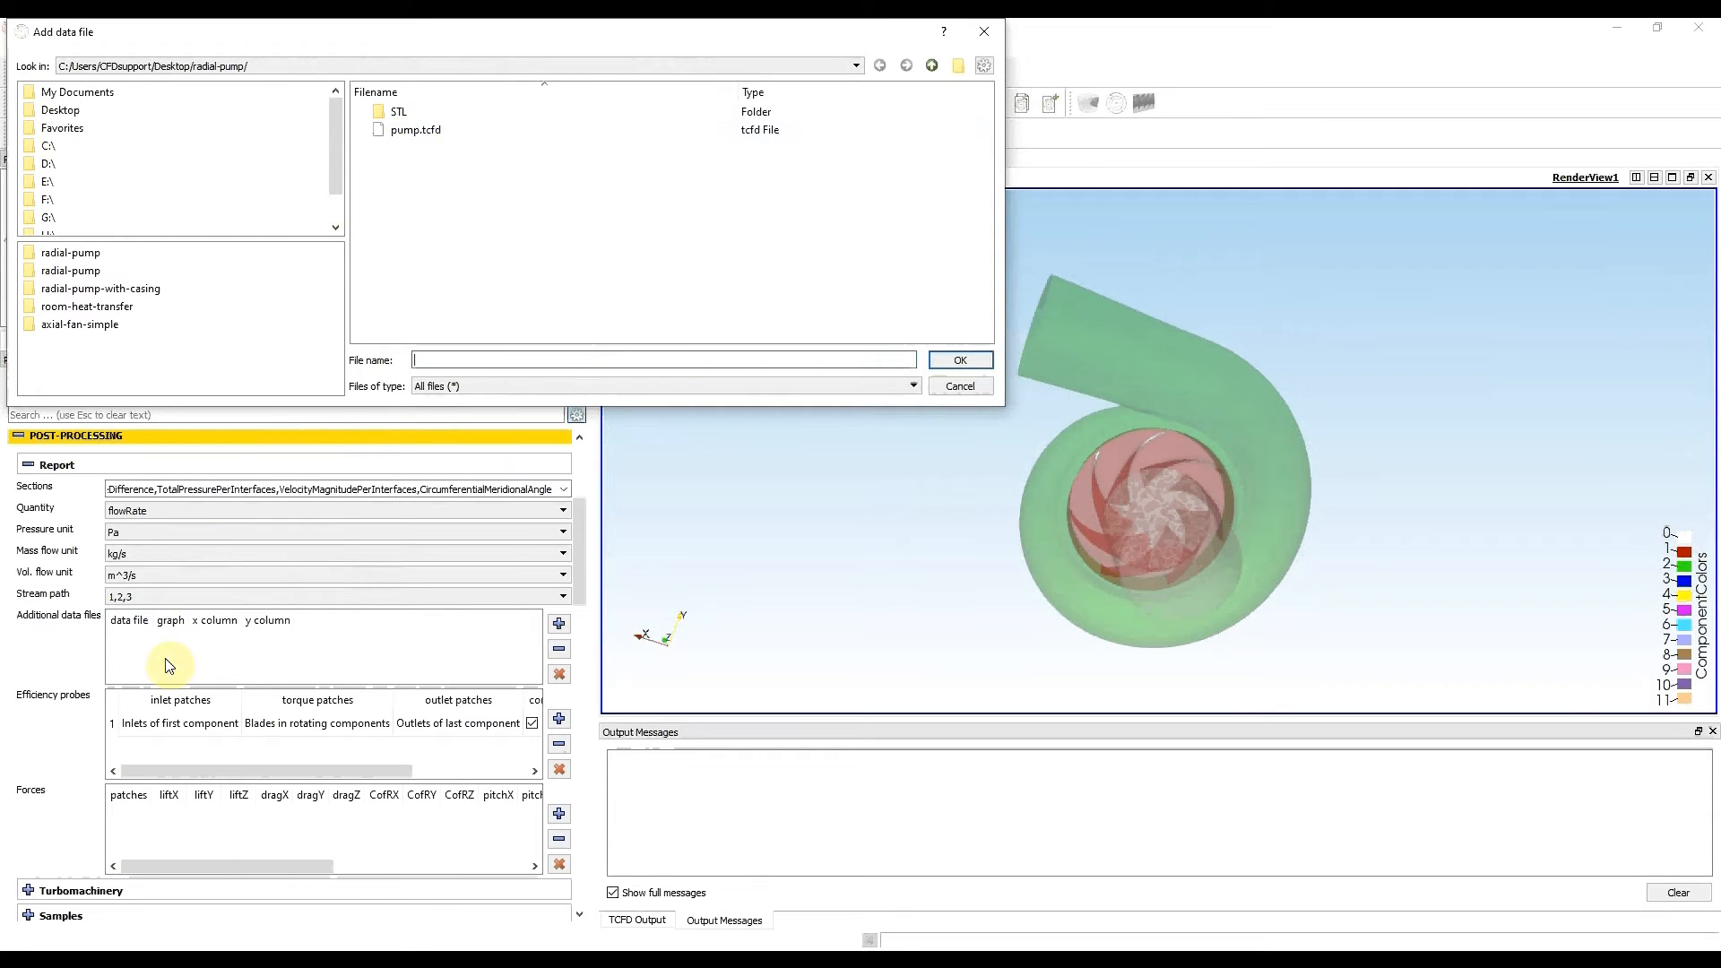
{"action": "left_click", "coordinate": [984, 31]}
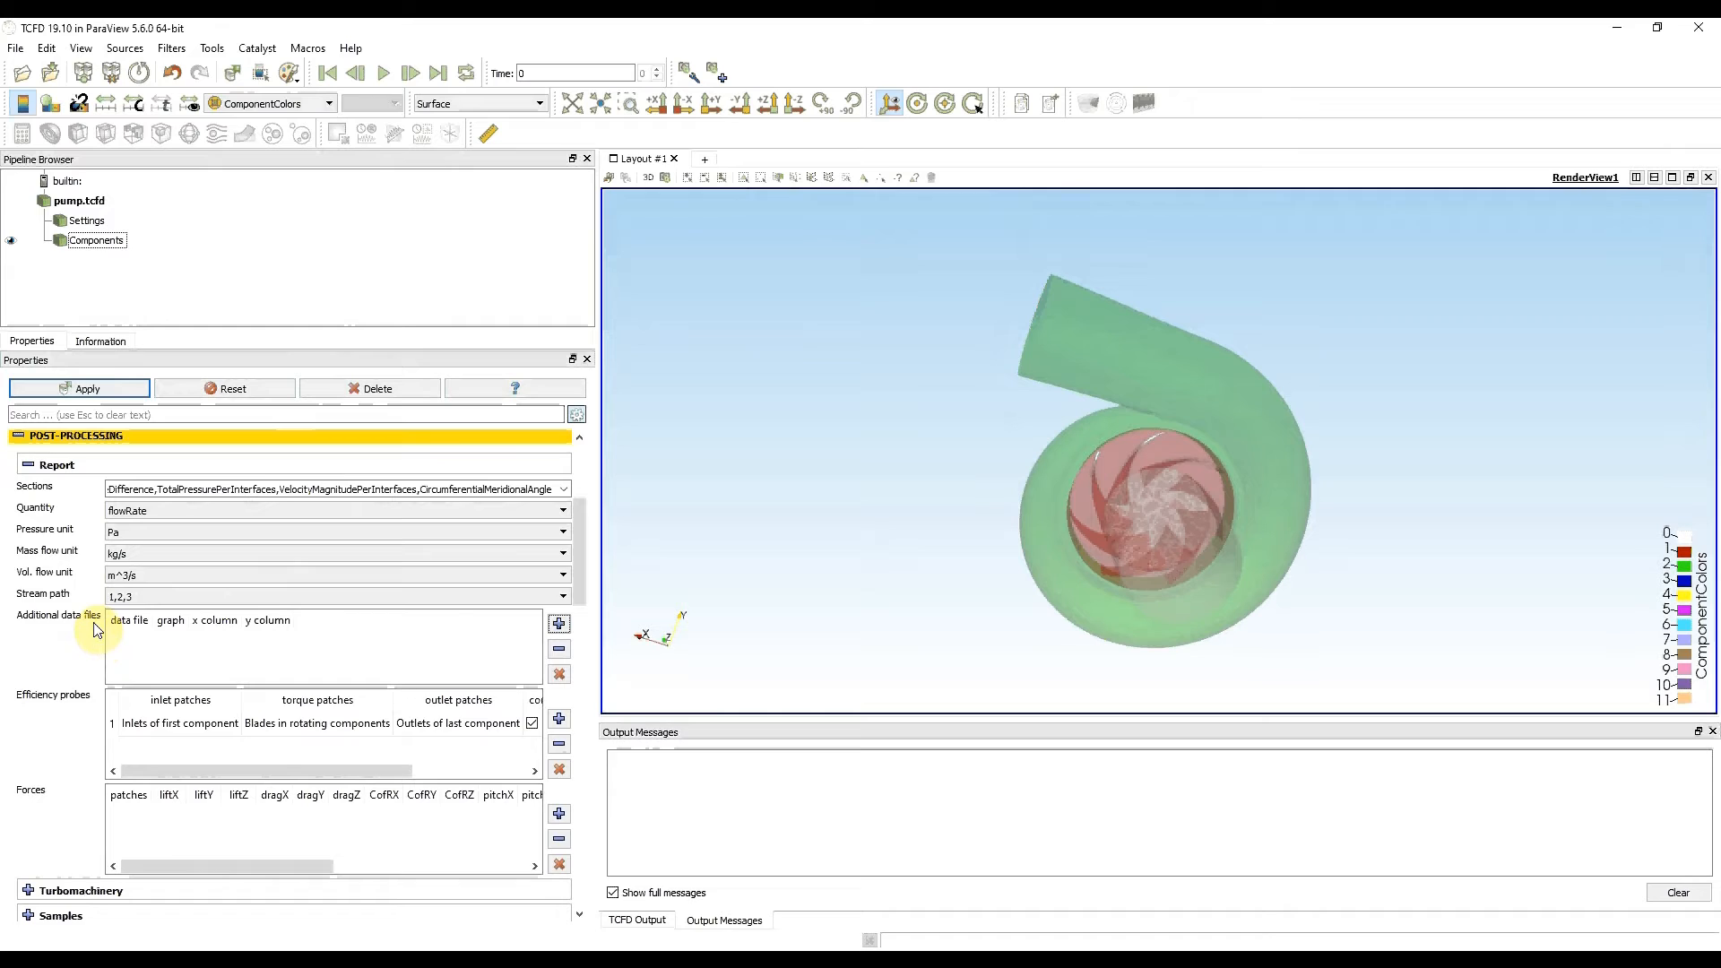
{"action": "scroll", "coordinate": [98, 636], "scroll_direction": "down", "scroll_amount": 2}
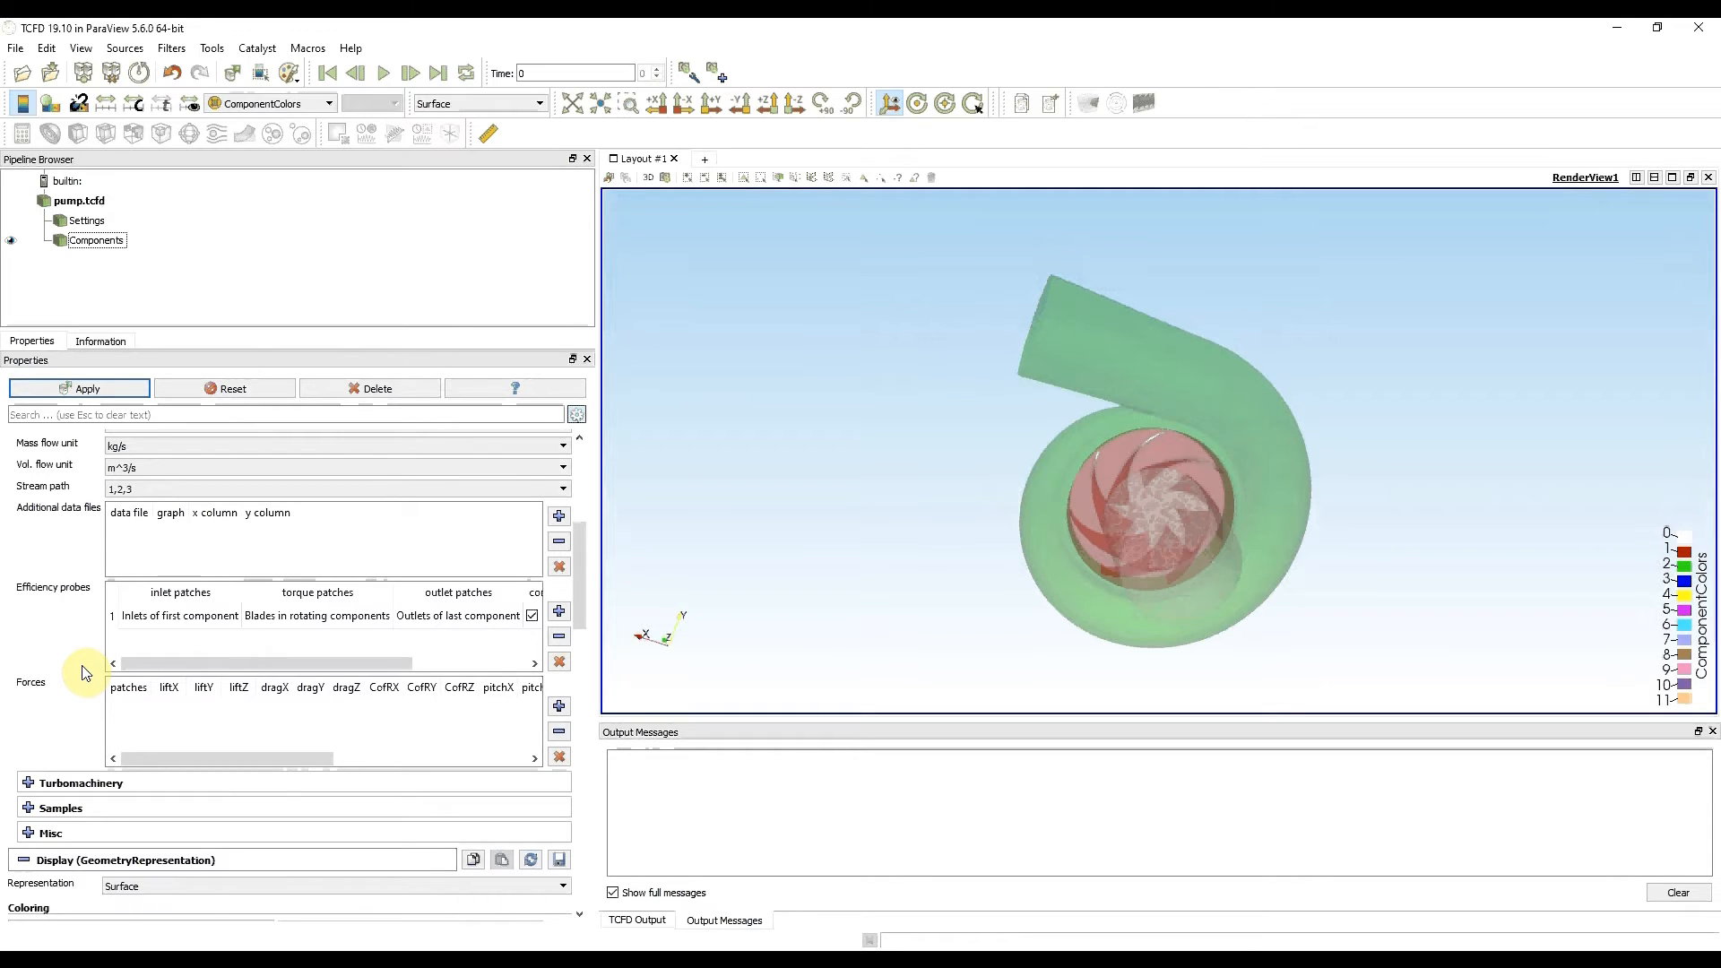
{"action": "scroll", "coordinate": [83, 672], "scroll_direction": "up", "scroll_amount": 2}
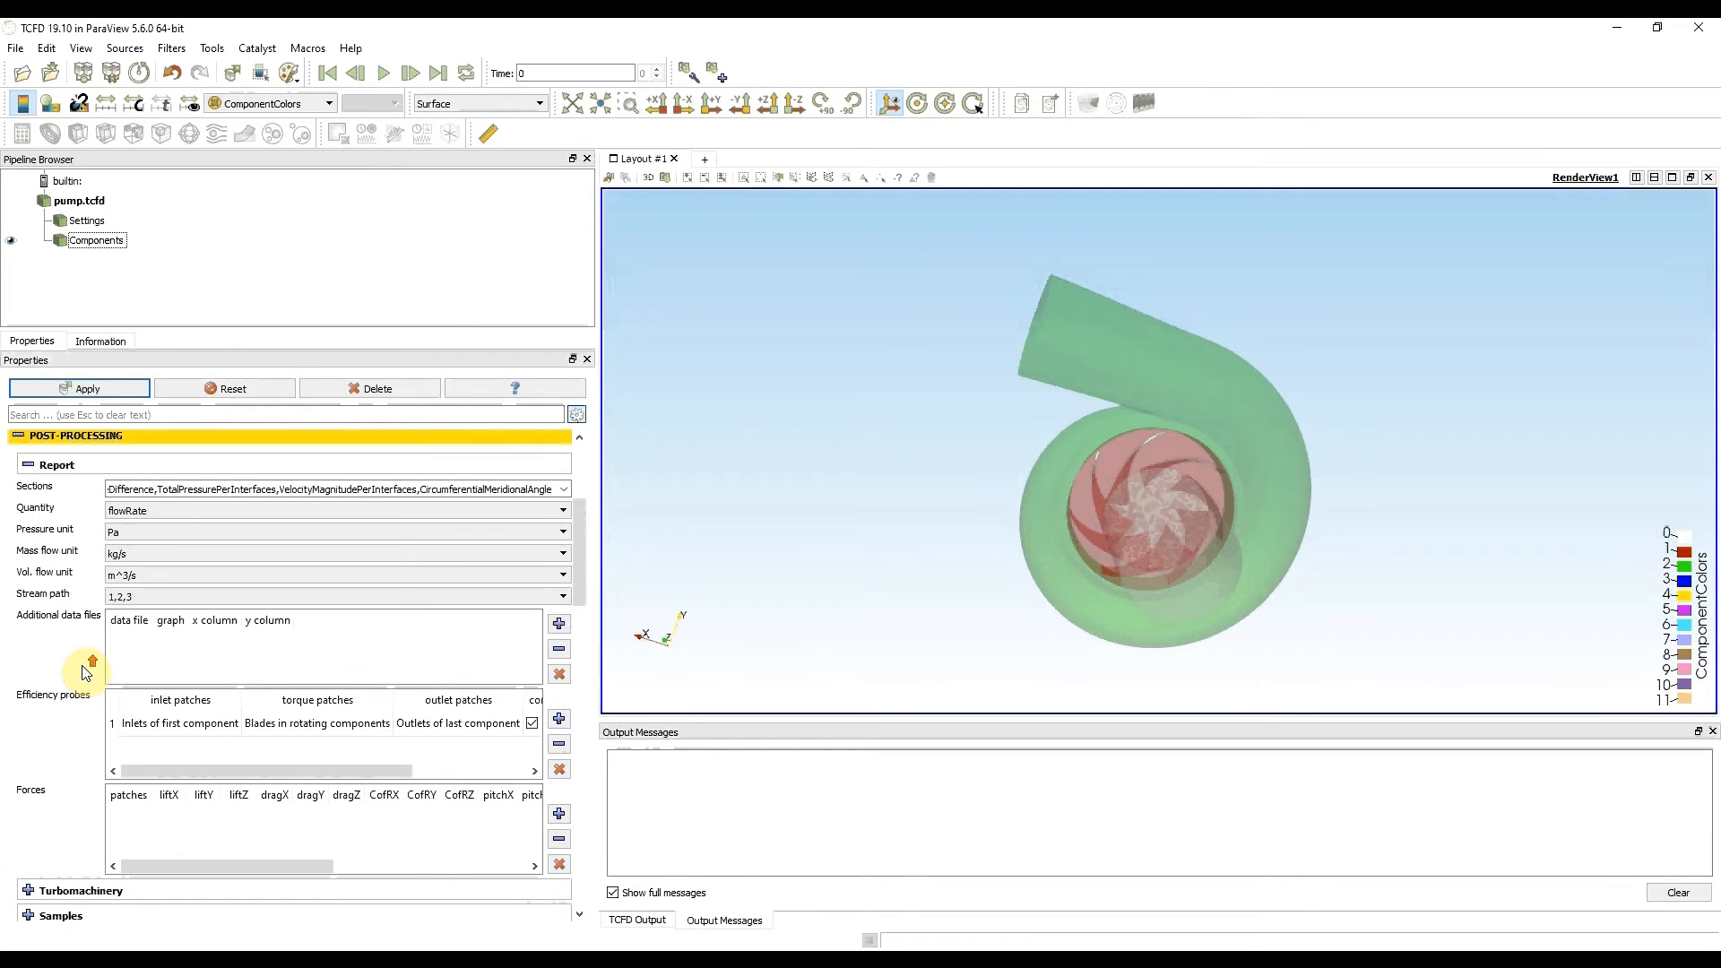
Examine the turbomachinery post-processing options for blade to blade views and meridional averages
{"action": "left_click", "coordinate": [30, 468]}
{"action": "left_click", "coordinate": [30, 490]}
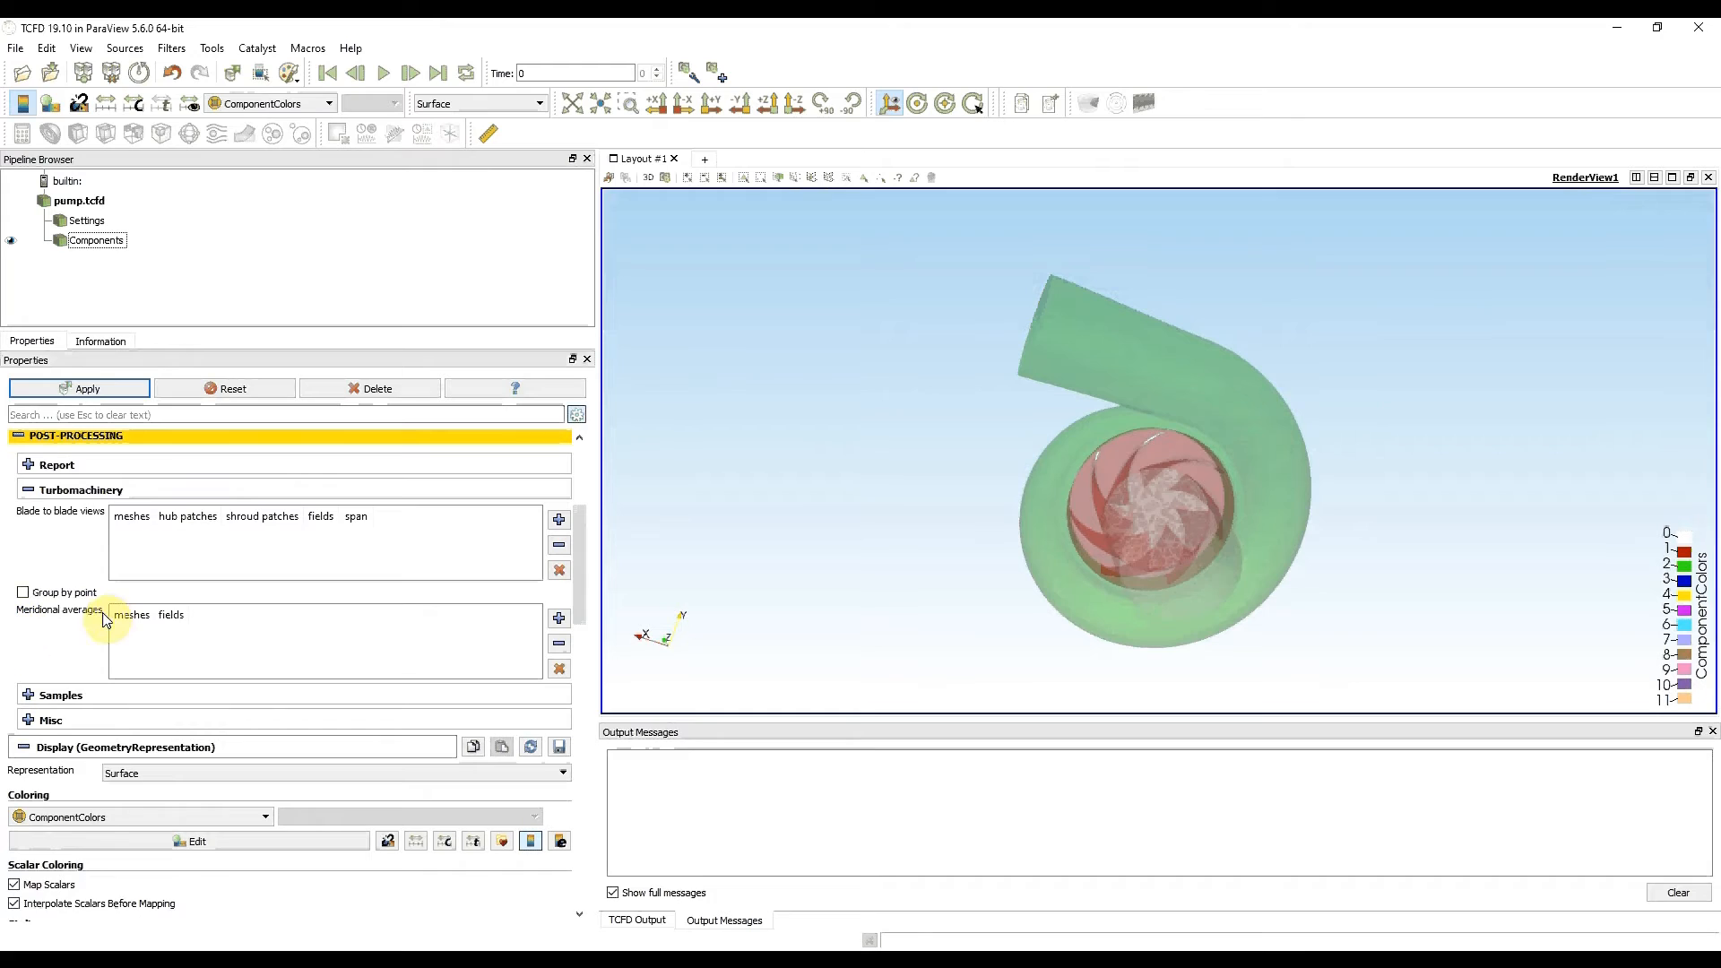
{"action": "left_click", "coordinate": [29, 494]}
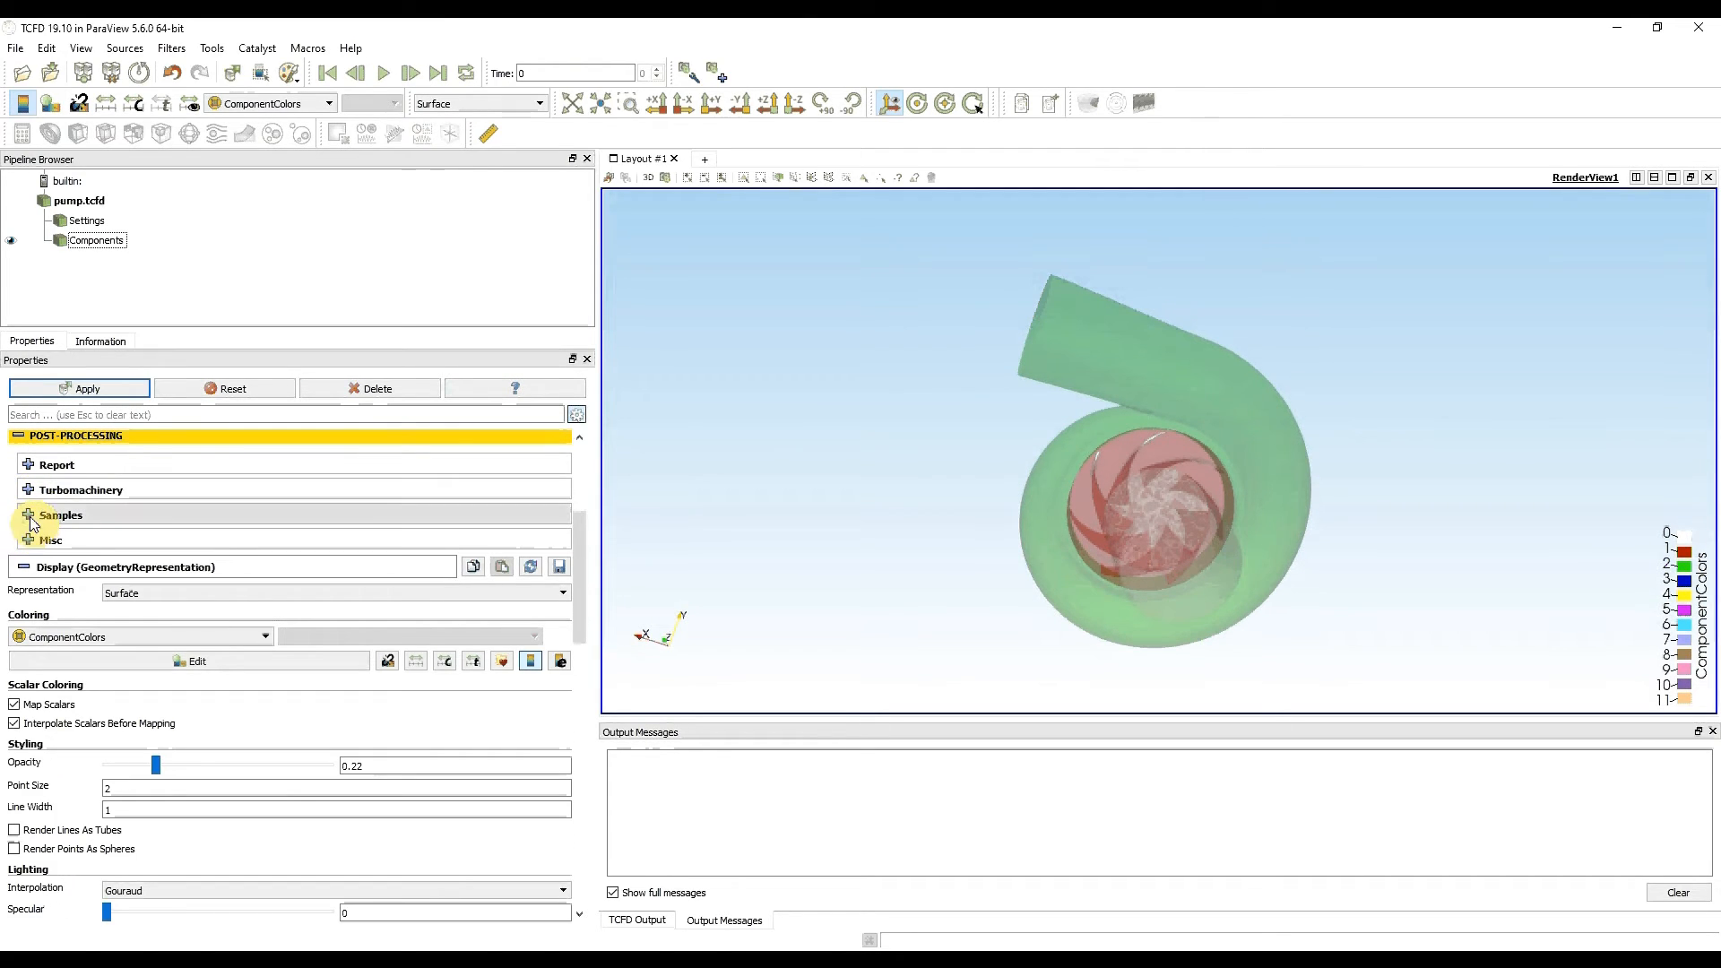
Add a surface sample of field p on the 2:impeller-blades patch, leaving the probes list empty
{"action": "left_click", "coordinate": [28, 516]}
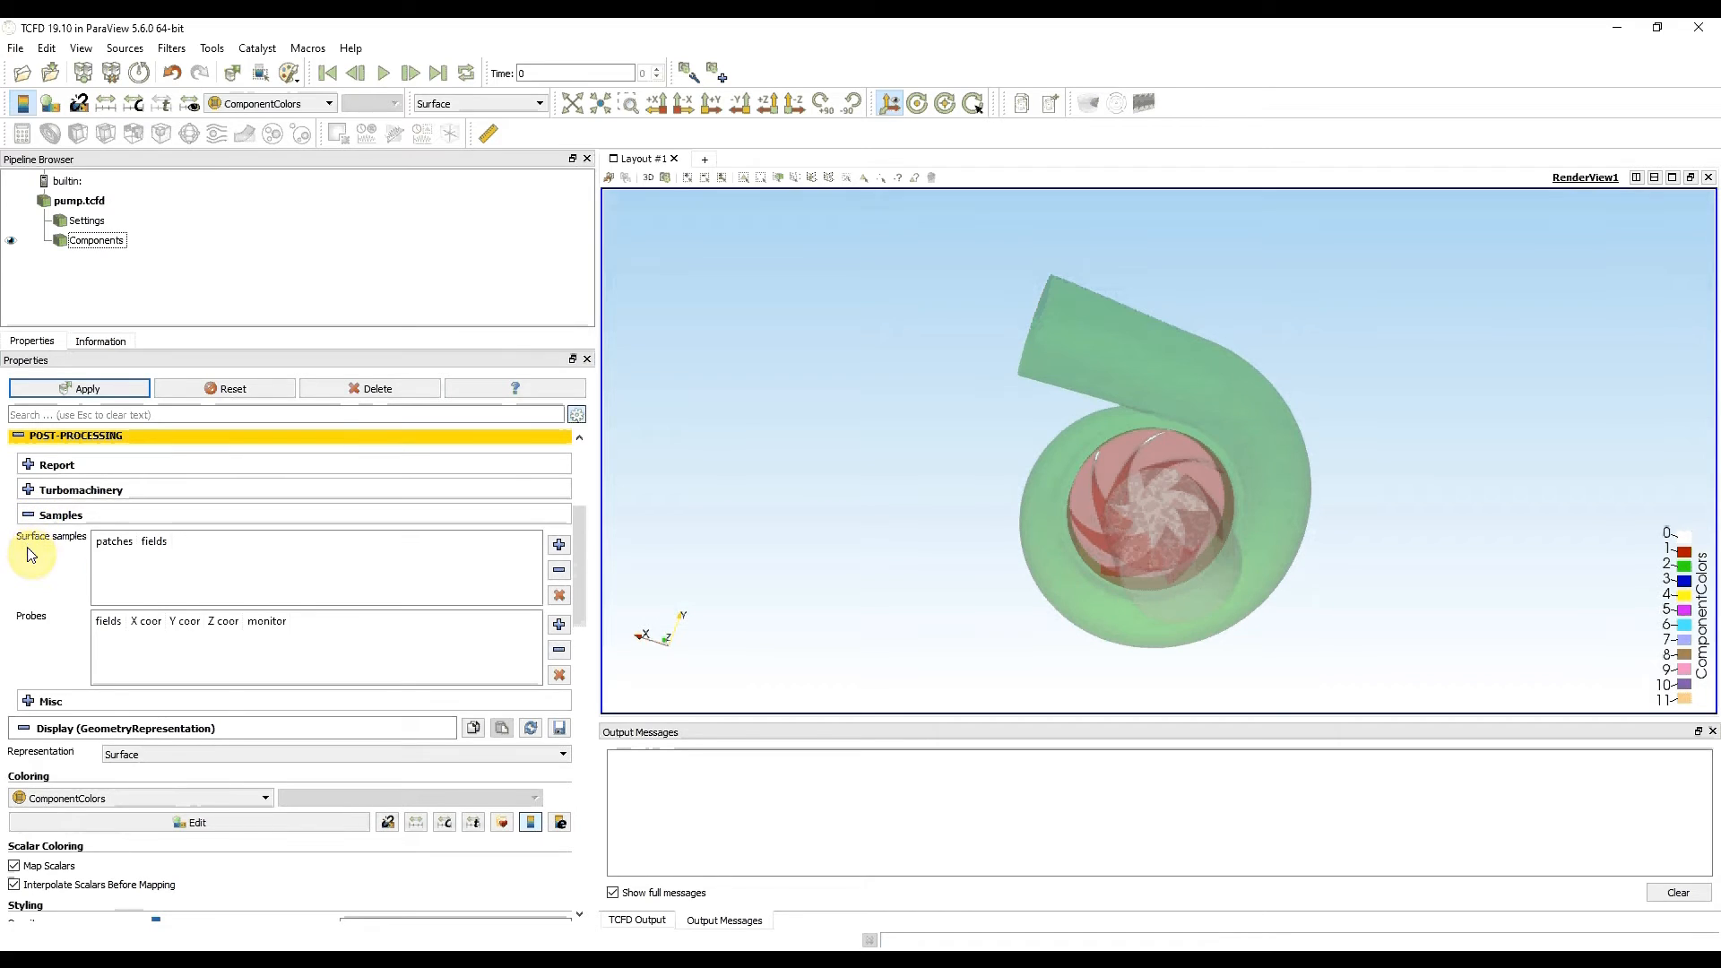
{"action": "left_click", "coordinate": [559, 545]}
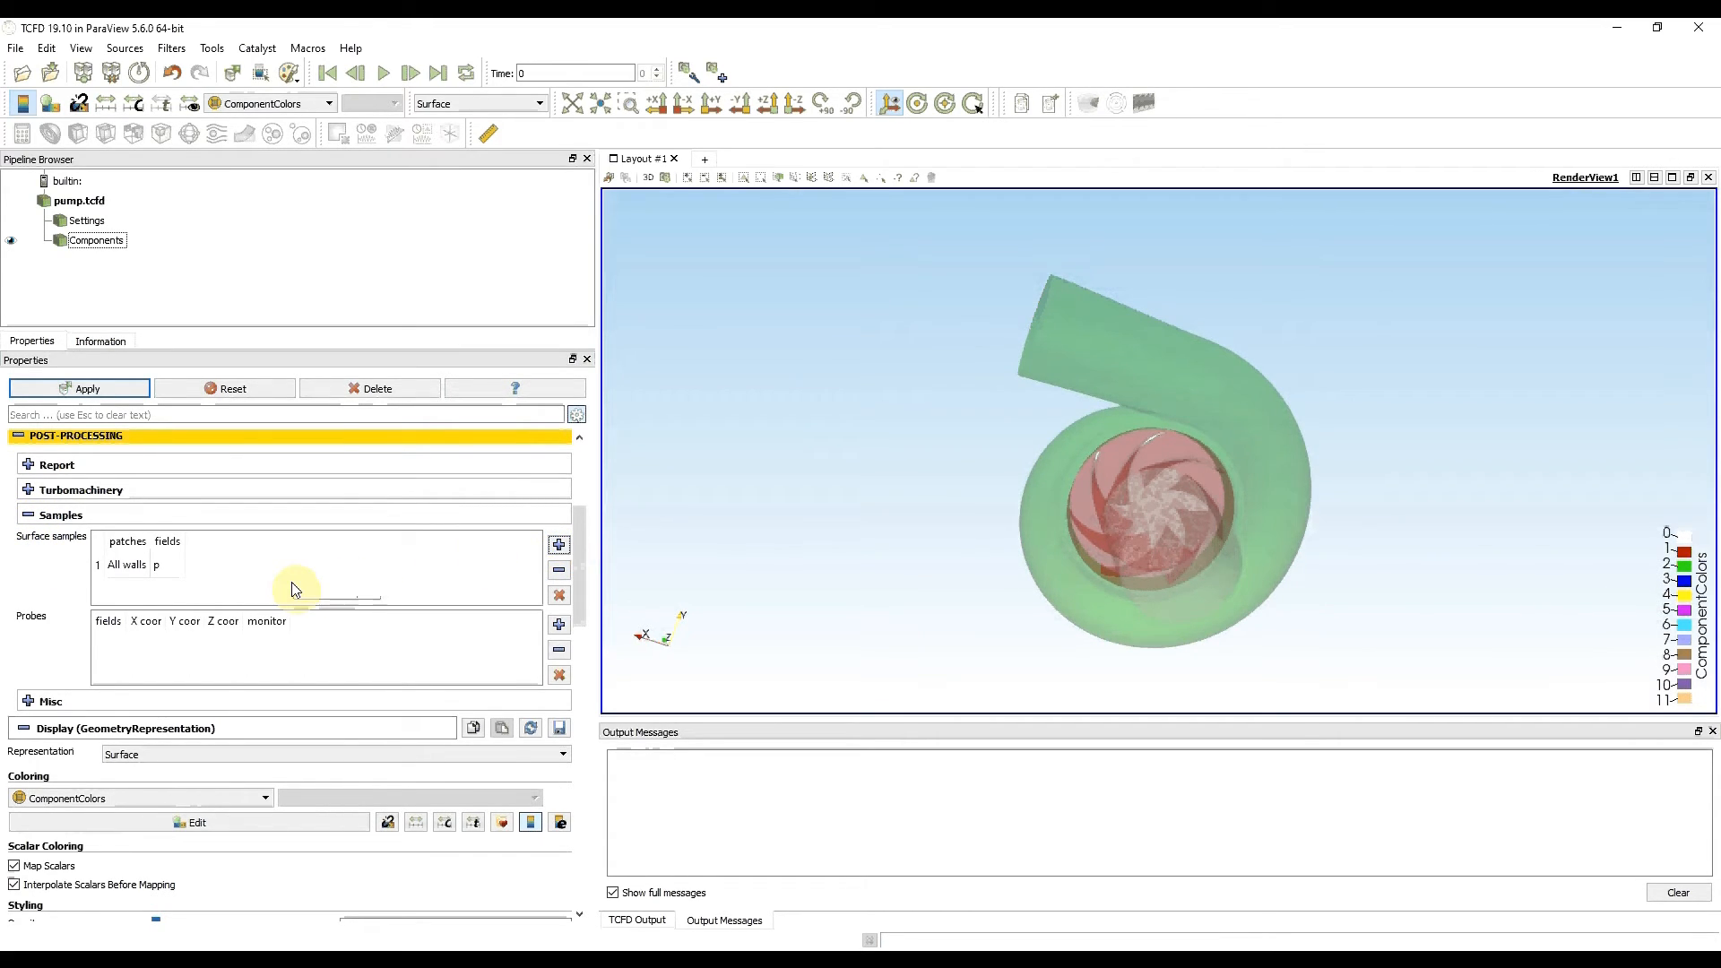
{"action": "left_click", "coordinate": [137, 566]}
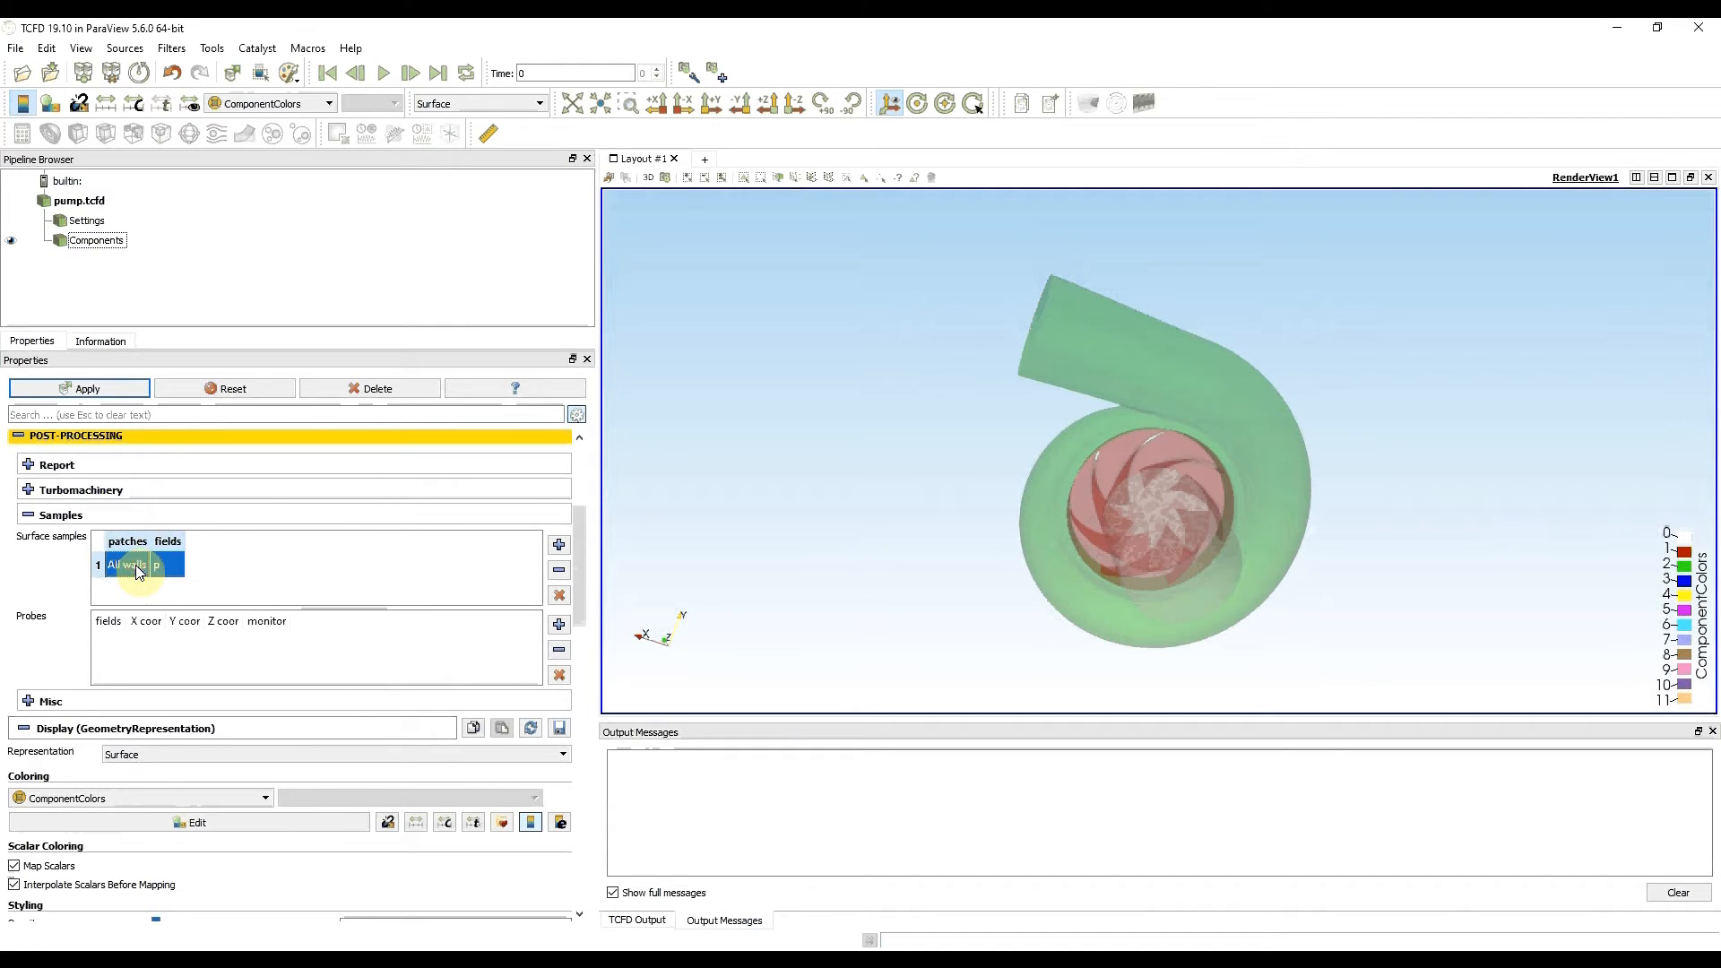
{"action": "left_click", "coordinate": [136, 567]}
{"action": "left_click", "coordinate": [115, 609]}
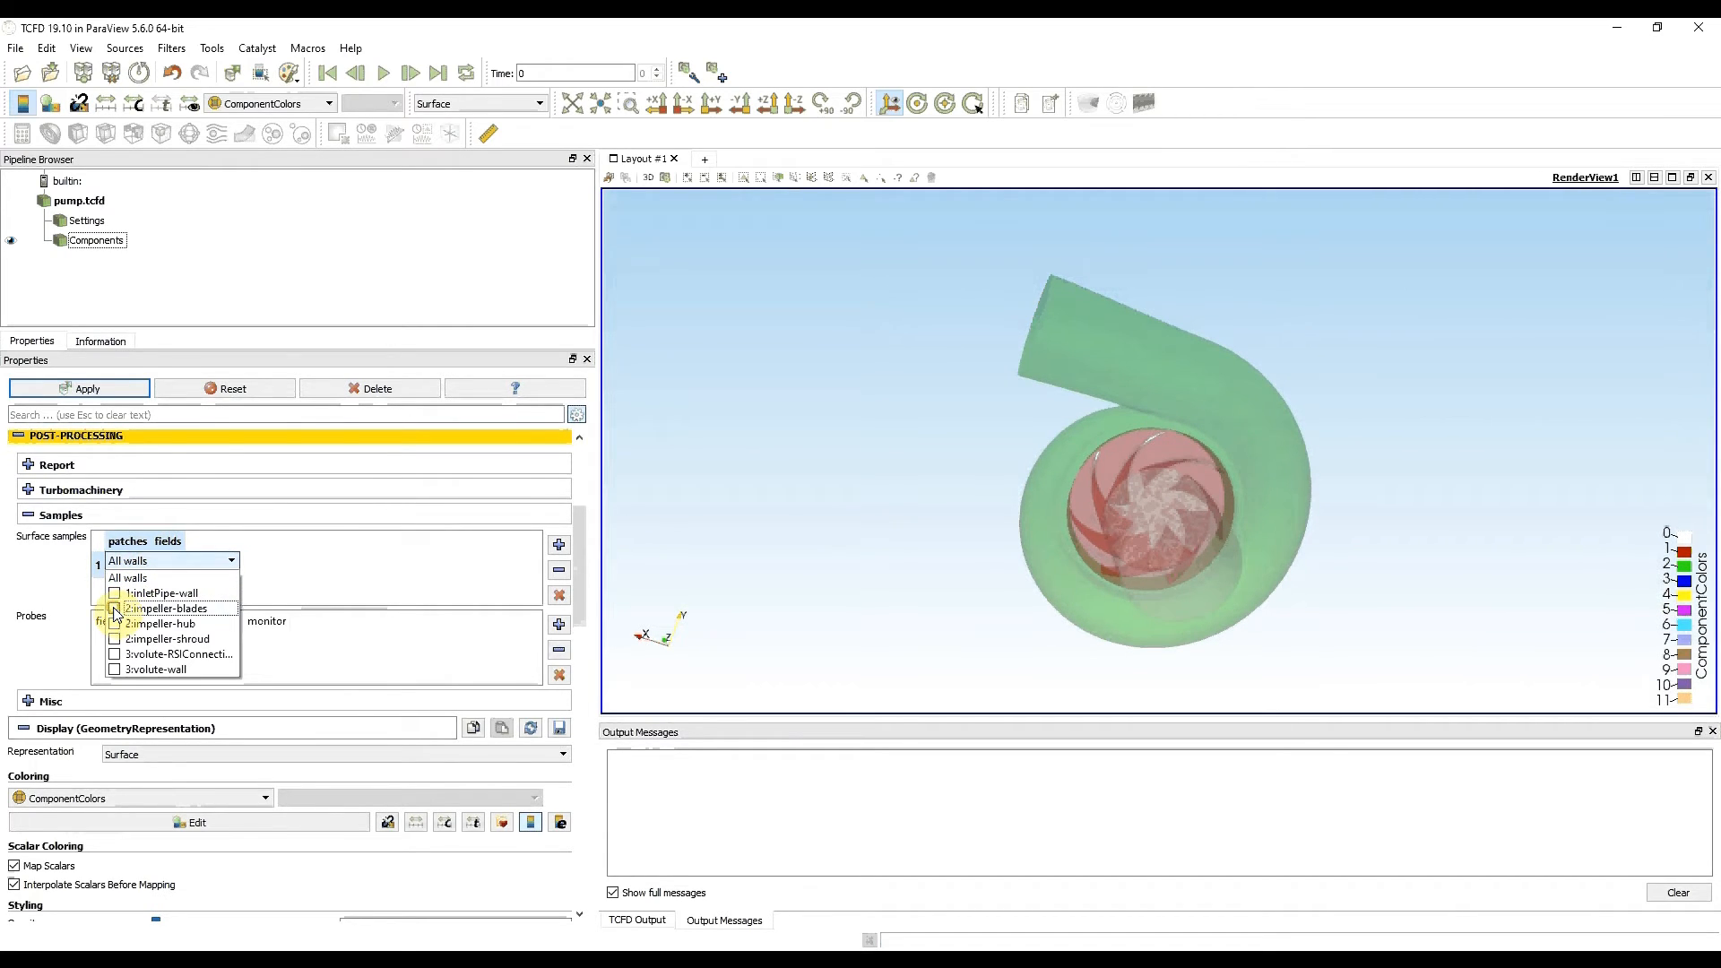
{"action": "left_click", "coordinate": [269, 584]}
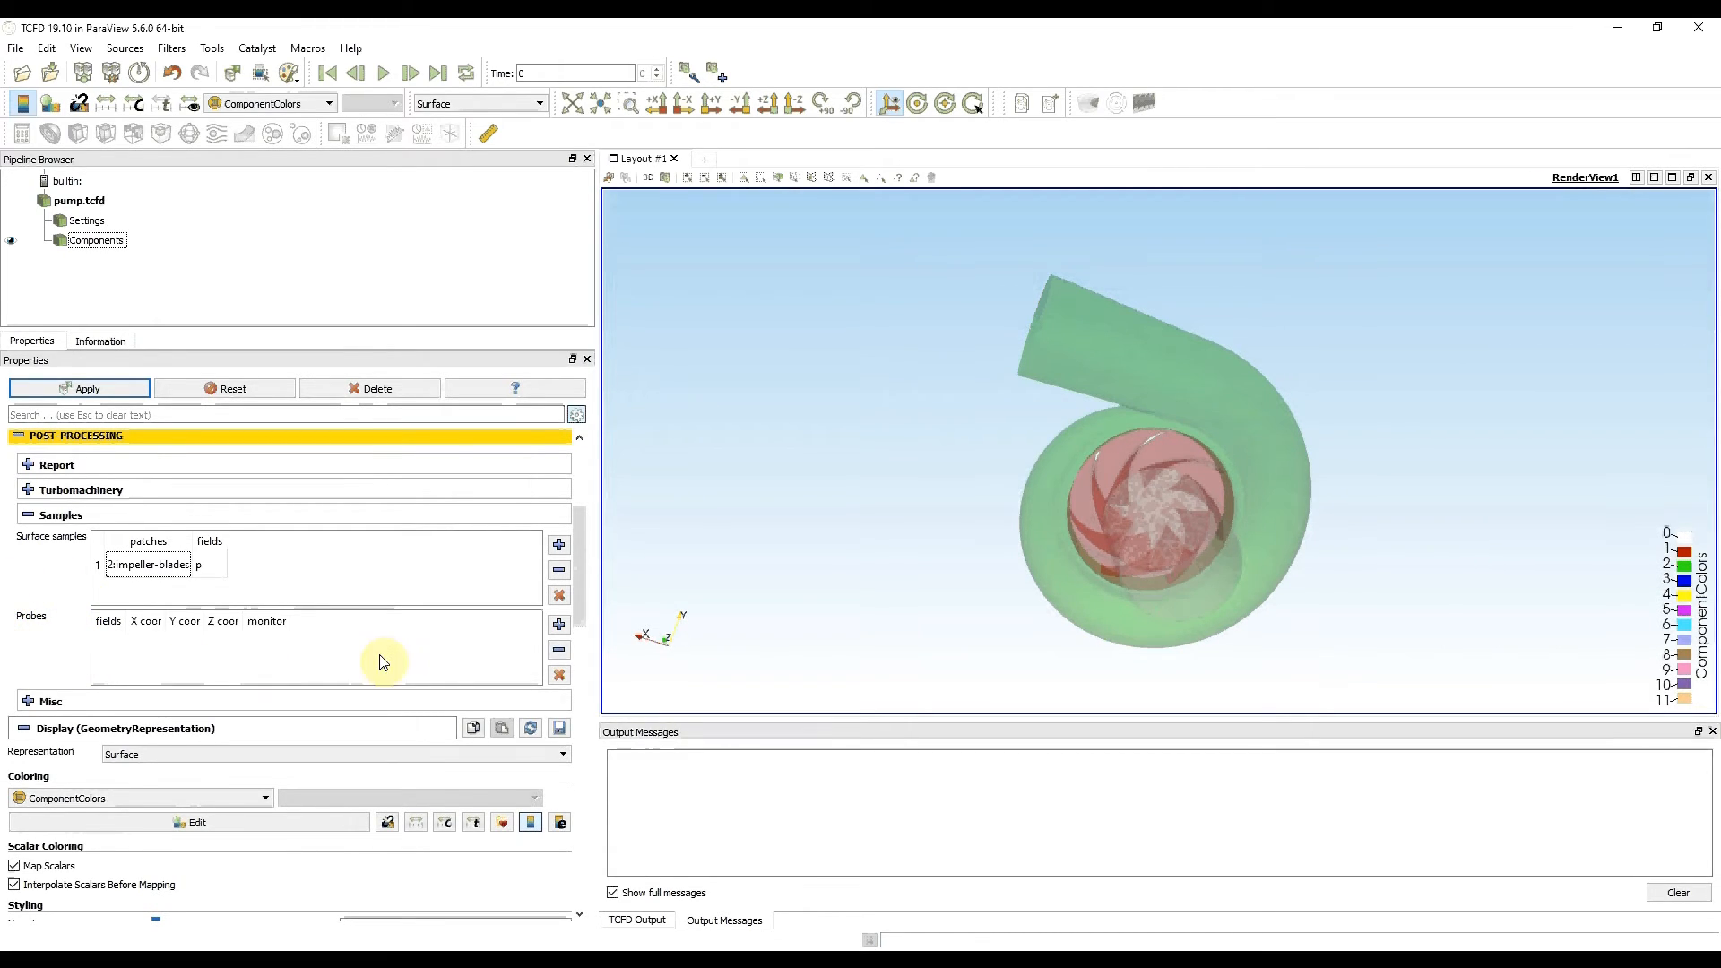
{"action": "left_click", "coordinate": [558, 624]}
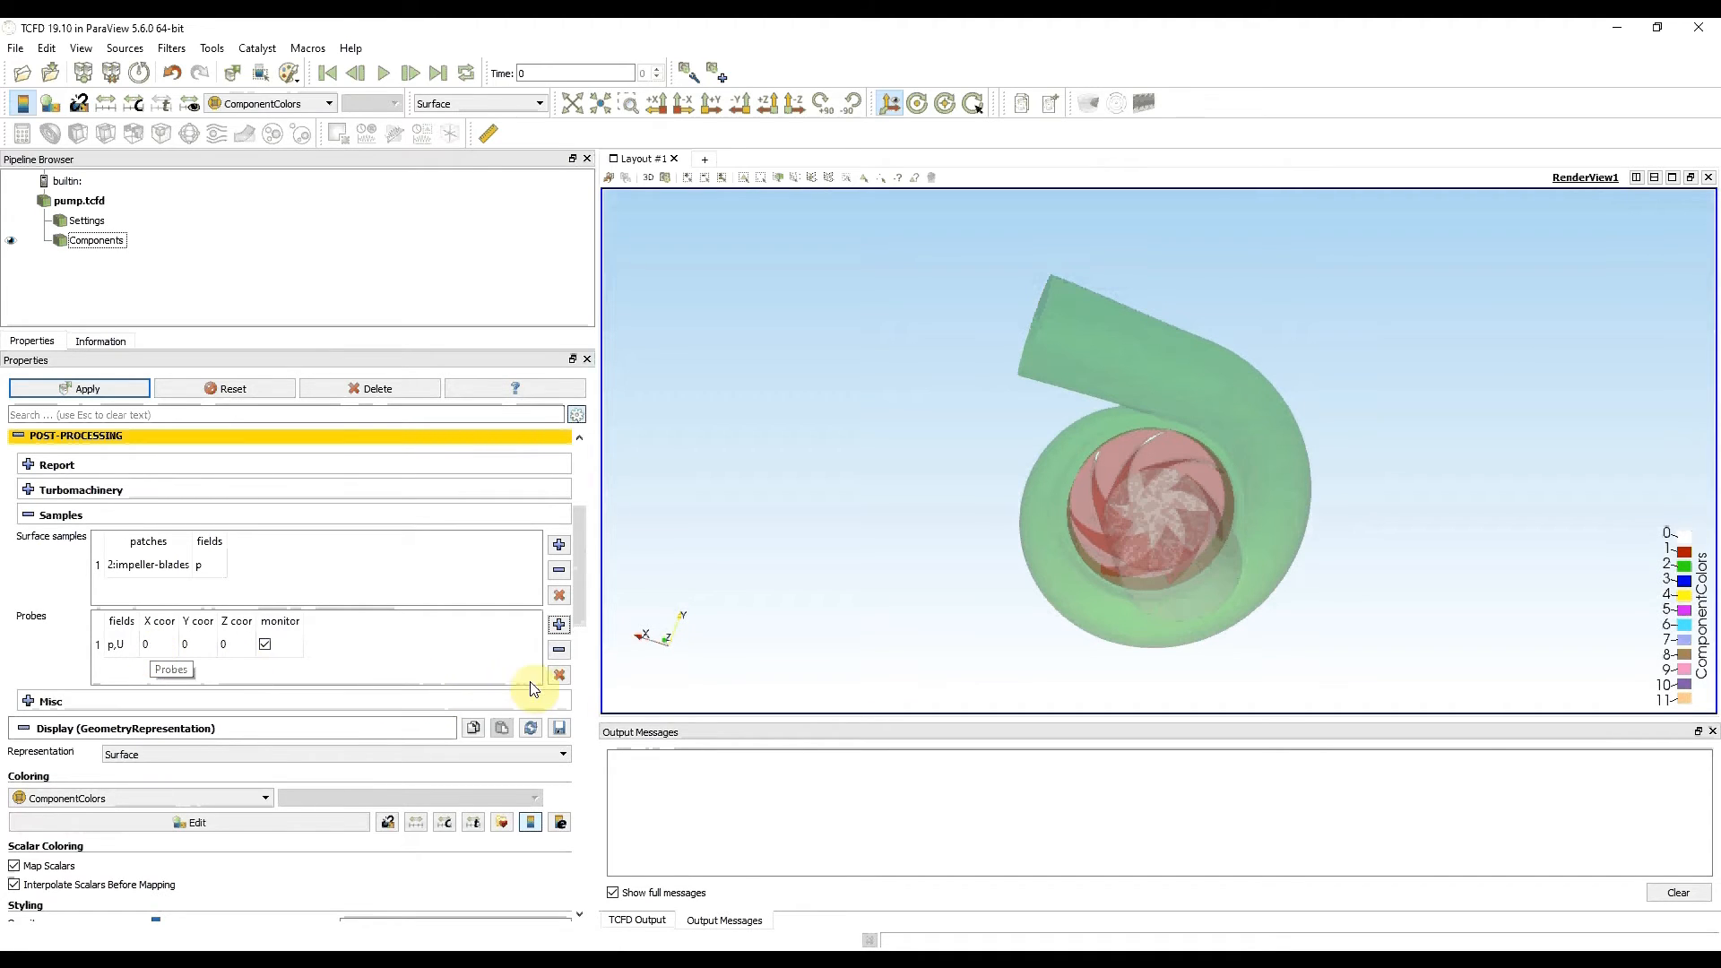
{"action": "left_click", "coordinate": [559, 676]}
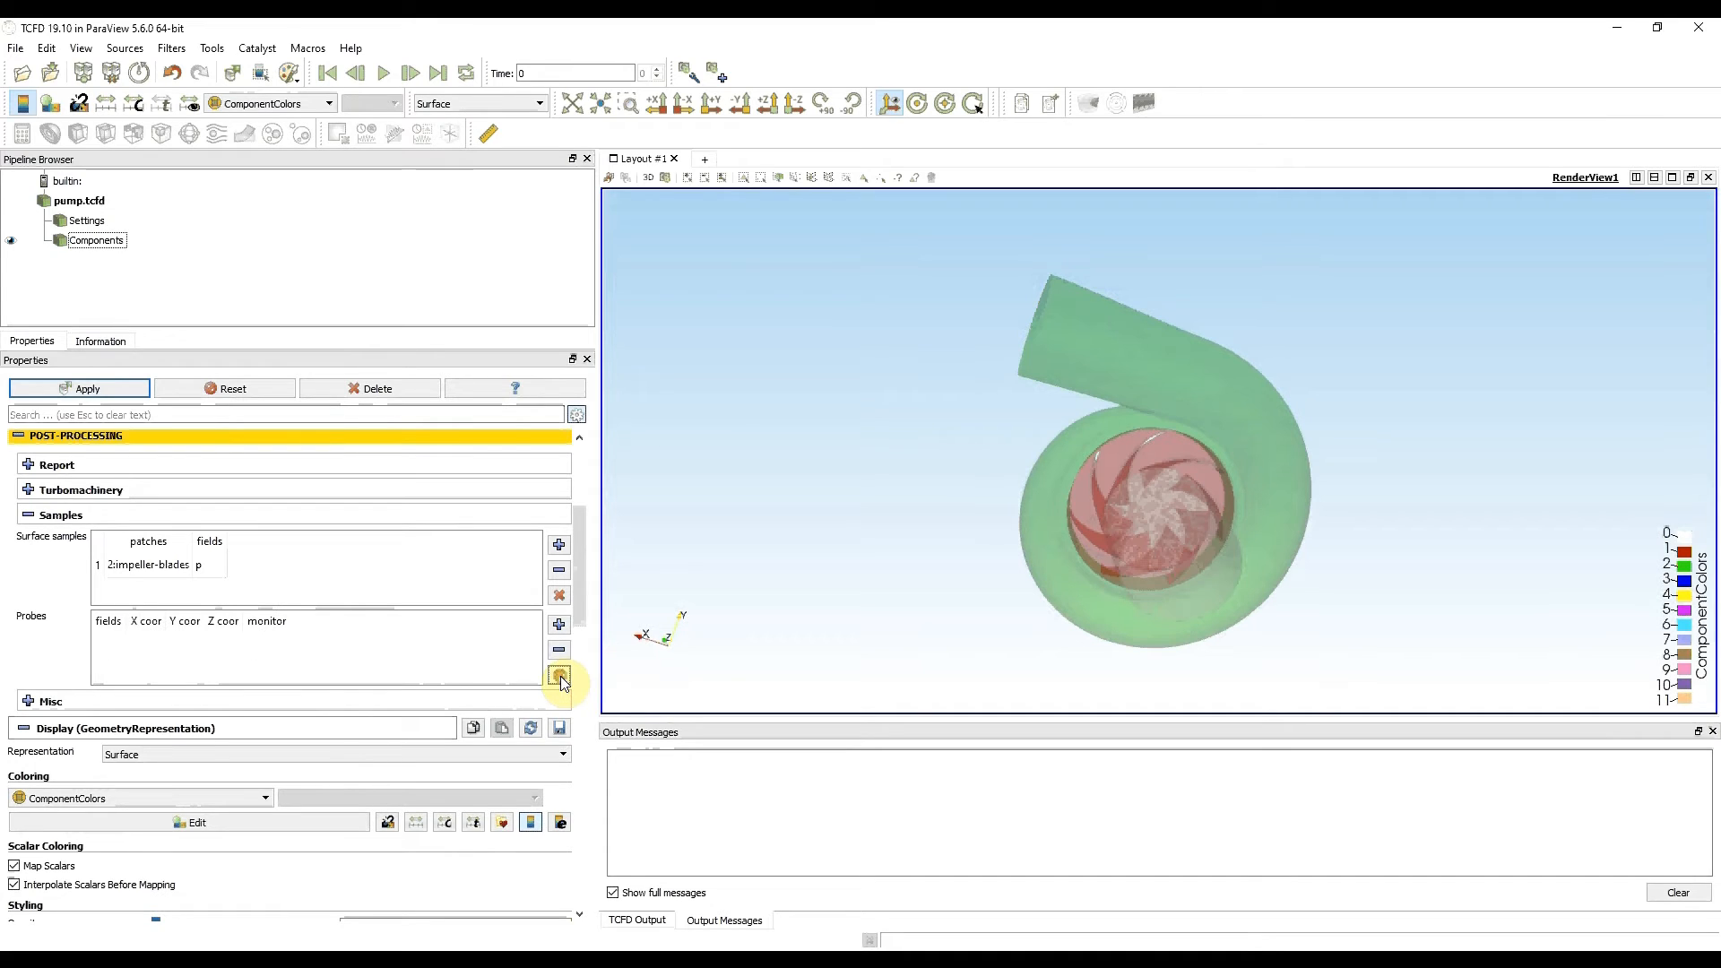
{"action": "left_click", "coordinate": [29, 516]}
Apply the changes, save the setup to pump.tcfd and run the setup check
{"action": "left_click", "coordinate": [28, 538]}
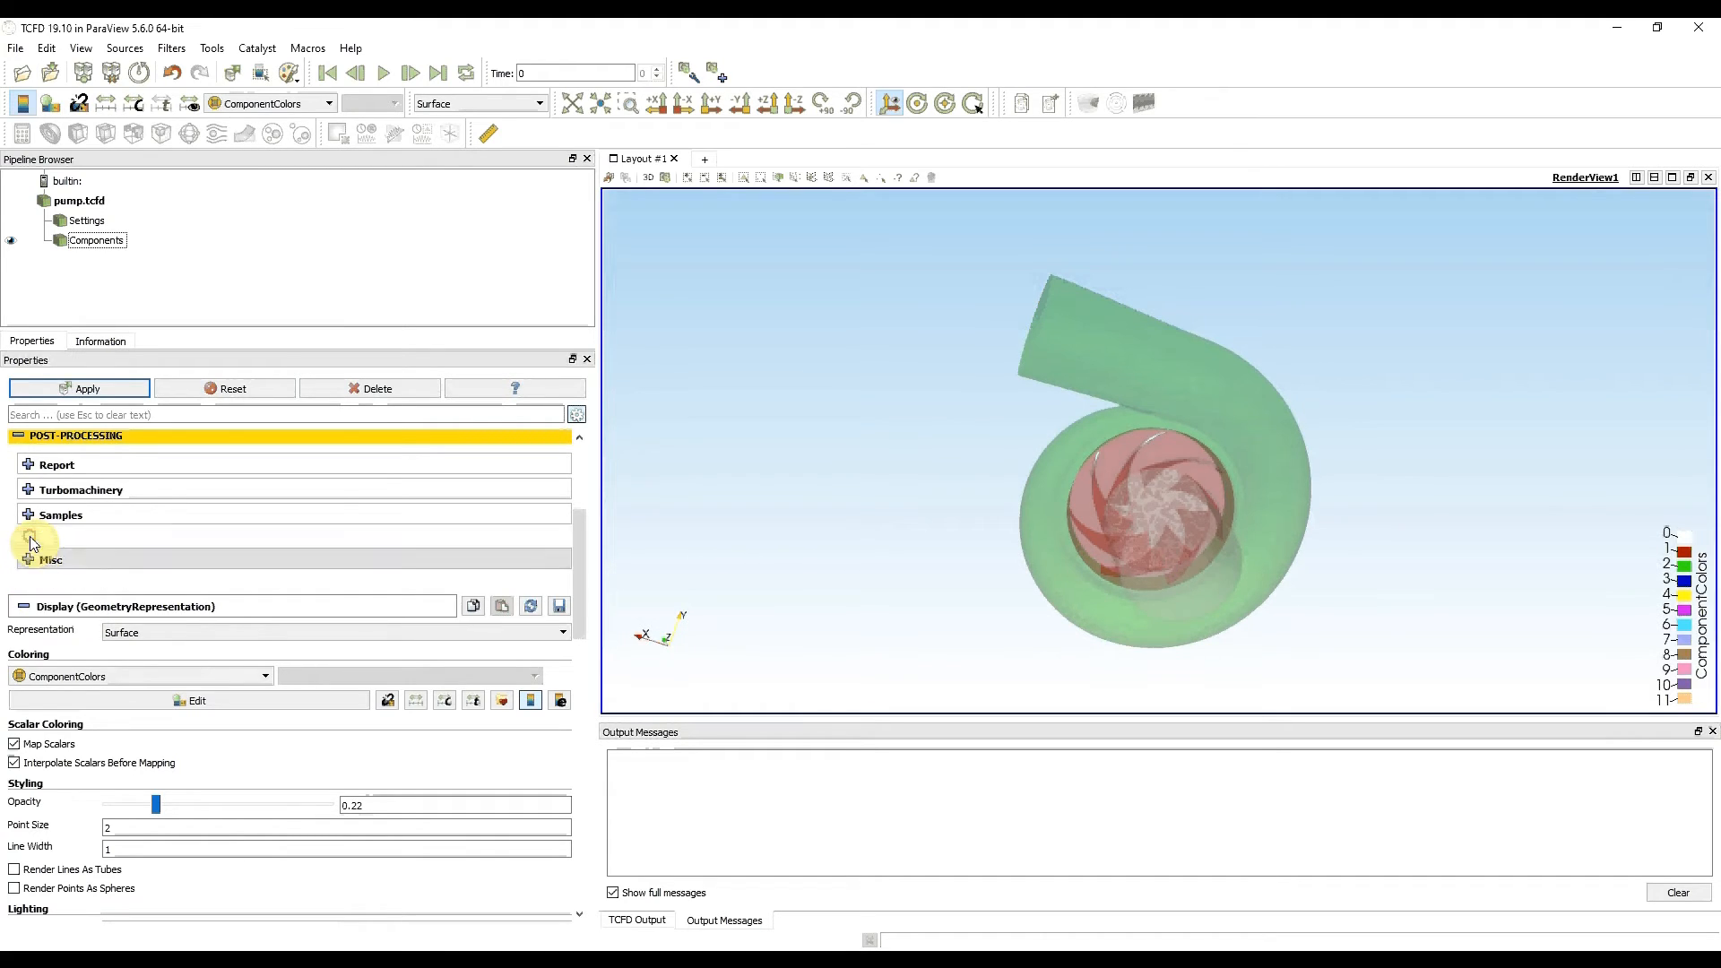
{"action": "left_click", "coordinate": [57, 544]}
{"action": "scroll", "coordinate": [60, 547], "scroll_direction": "up", "scroll_amount": 1}
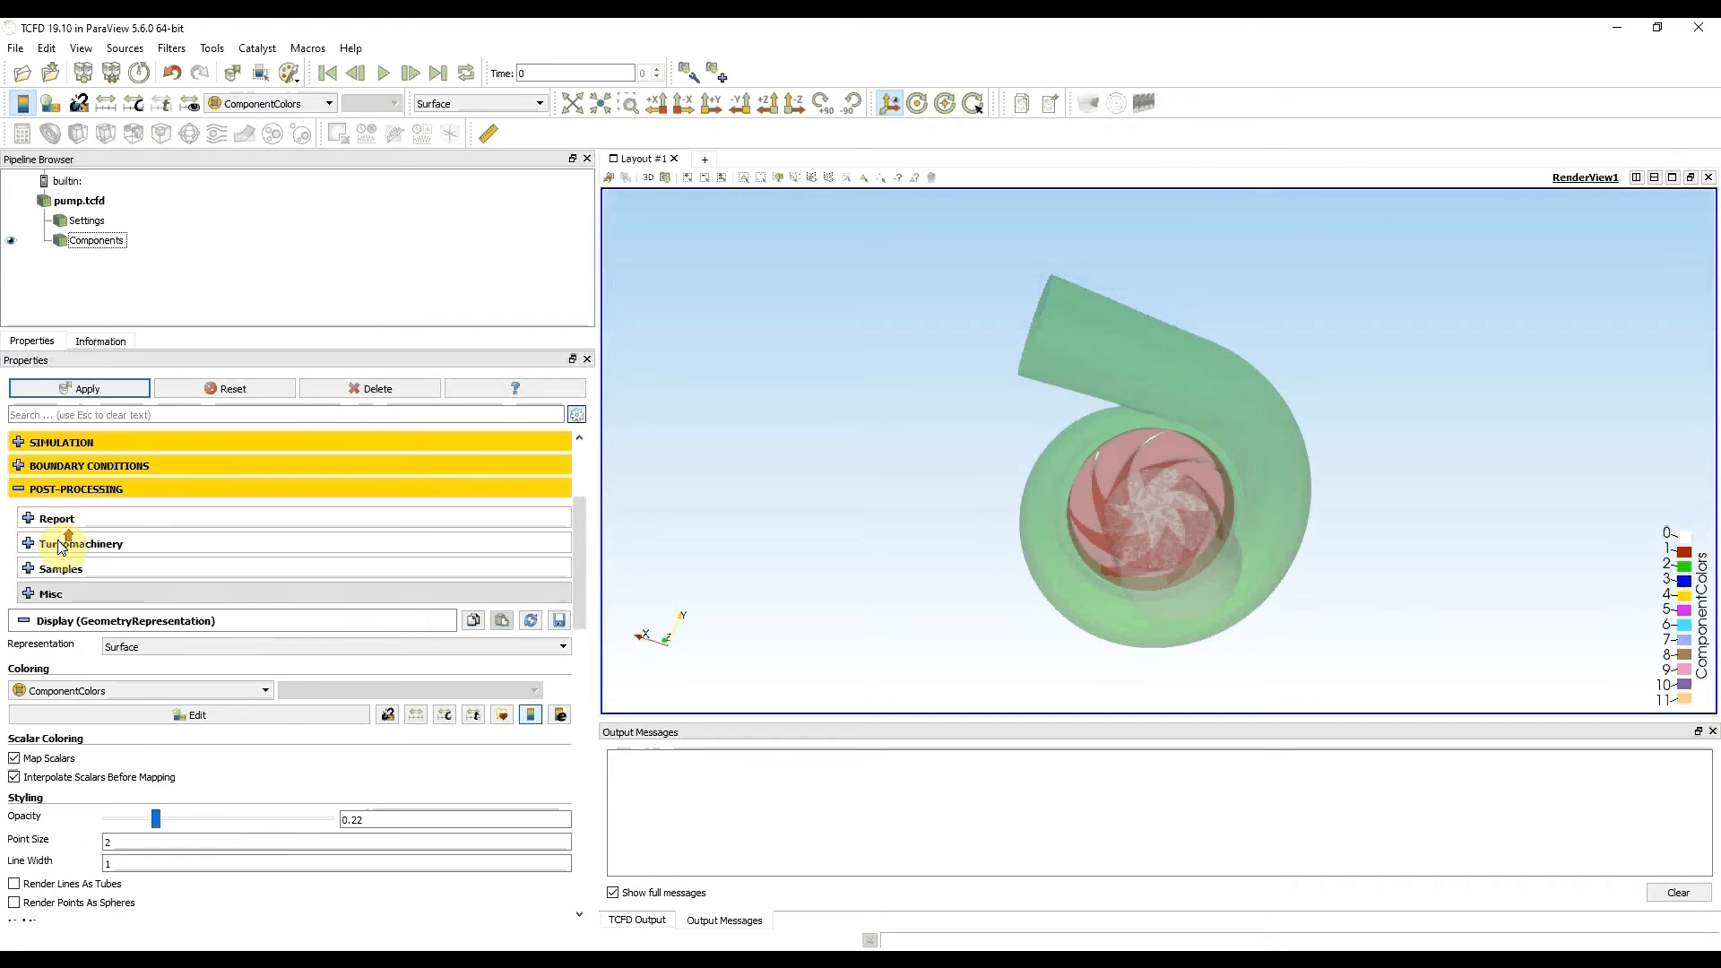
{"action": "left_click", "coordinate": [54, 489]}
{"action": "scroll", "coordinate": [95, 535], "scroll_direction": "up", "scroll_amount": 1}
{"action": "scroll", "coordinate": [91, 529], "scroll_direction": "up", "scroll_amount": 2}
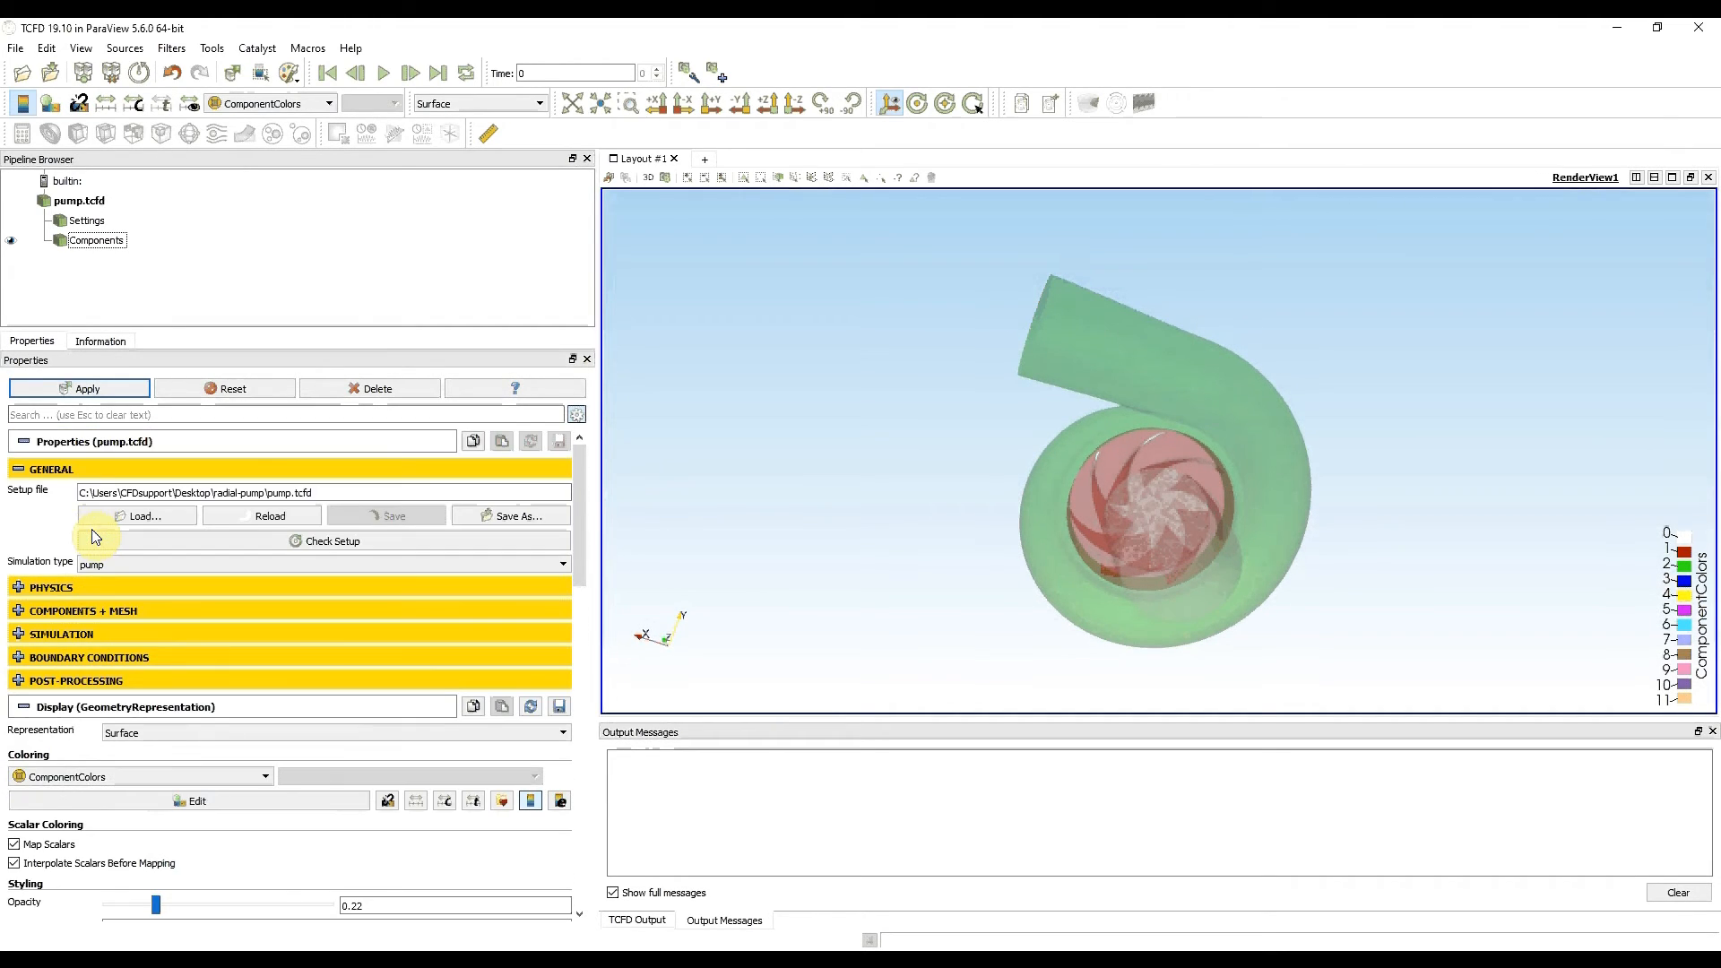
{"action": "left_click", "coordinate": [99, 387]}
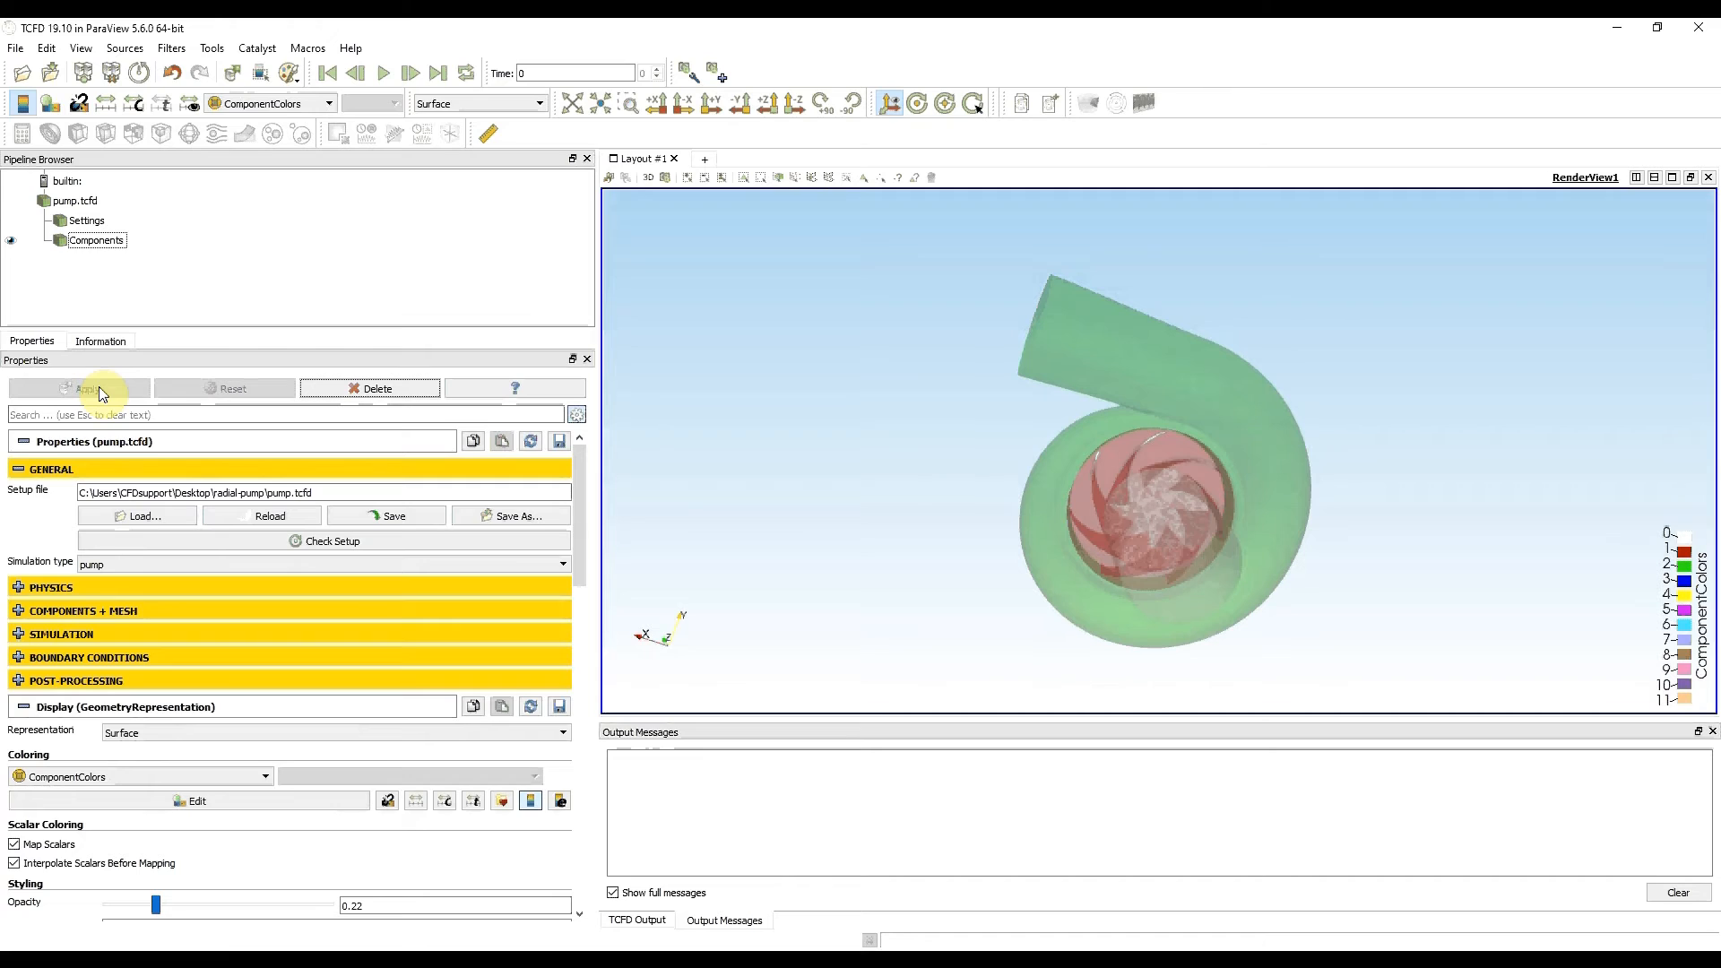
{"action": "left_click", "coordinate": [398, 514]}
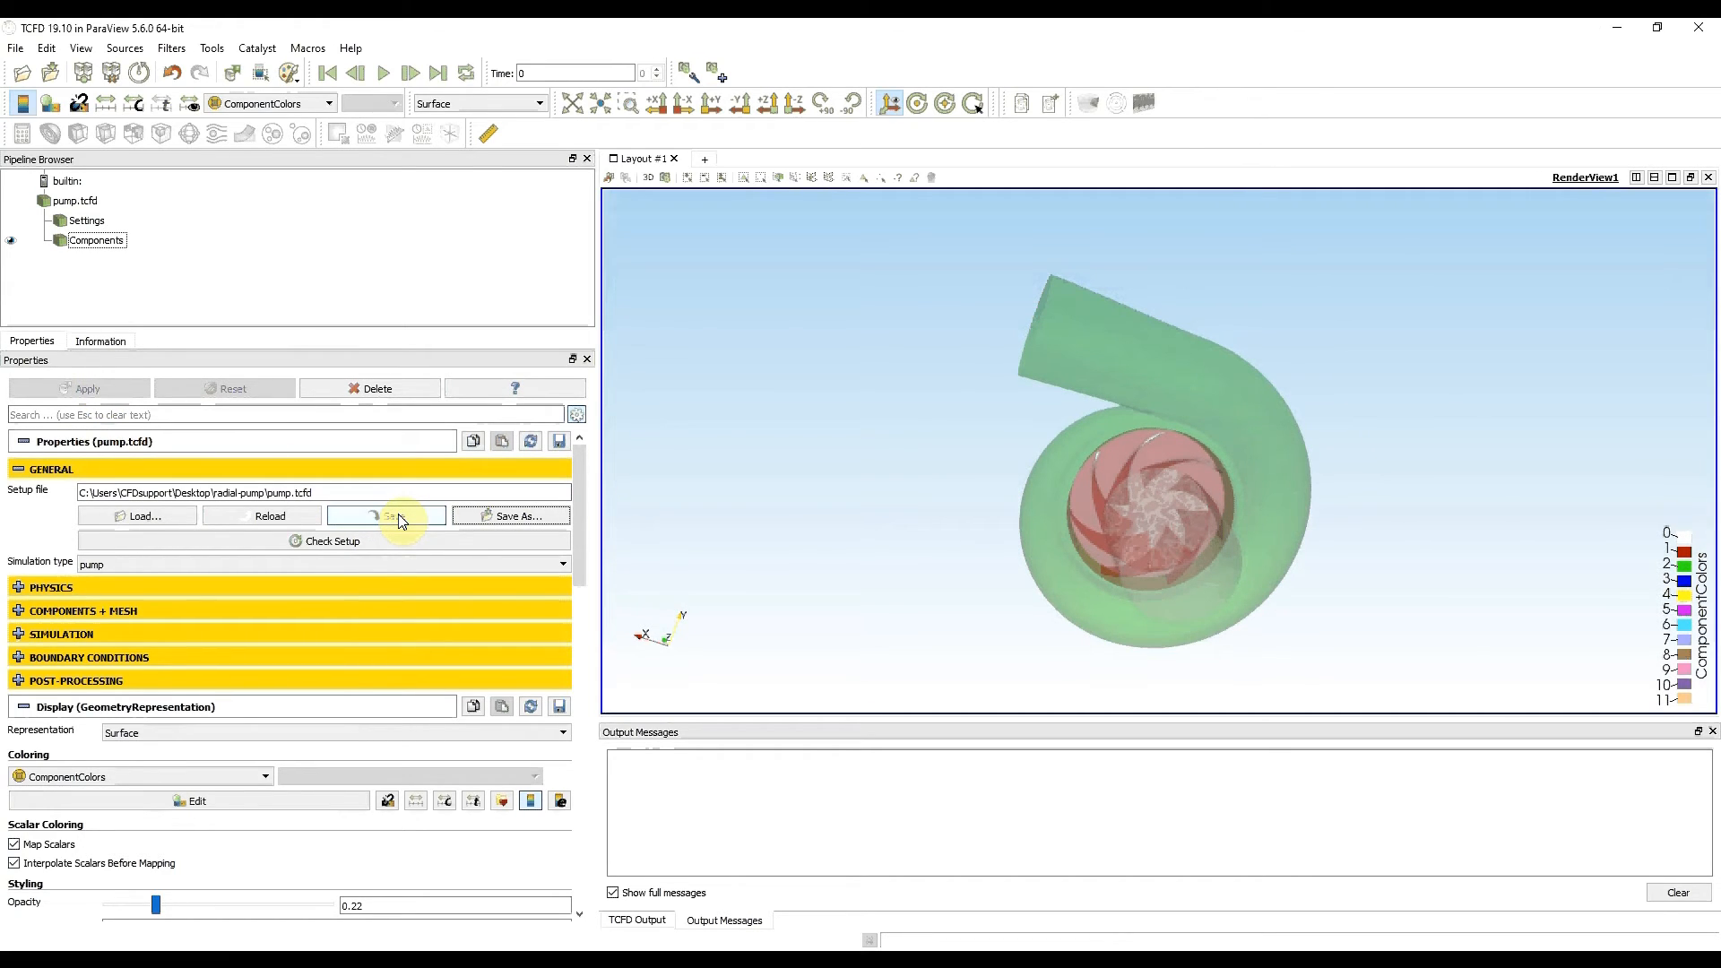
{"action": "left_click", "coordinate": [301, 537]}
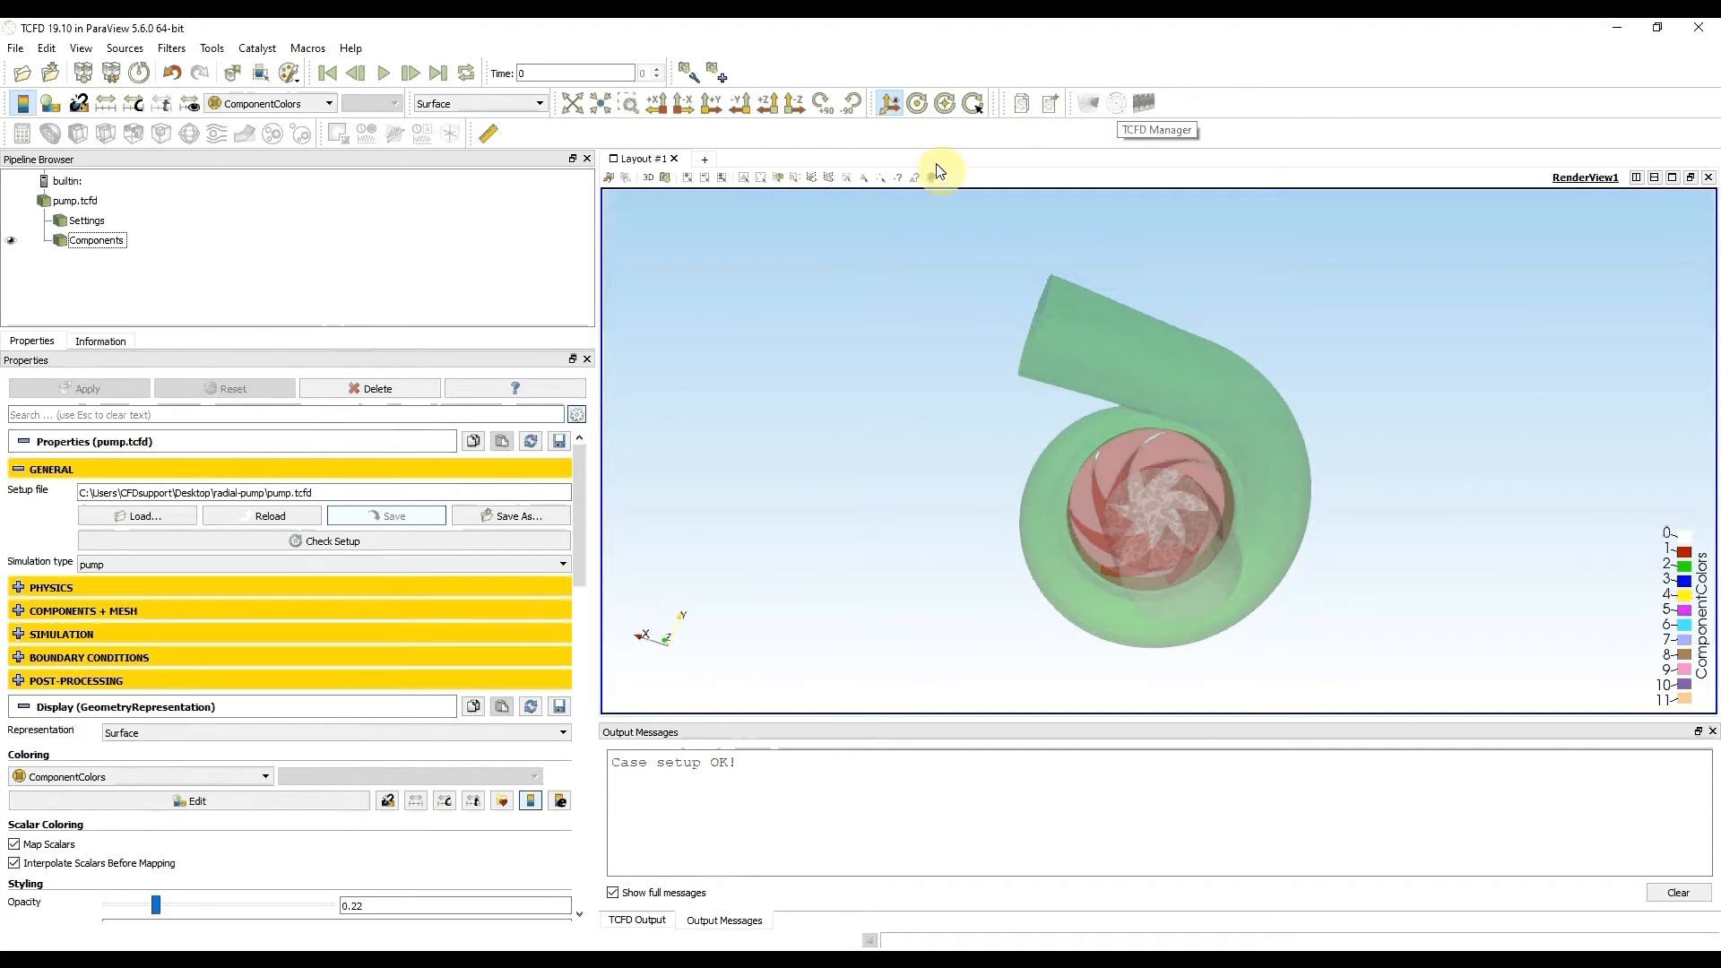
Create a TCFD Manager for the pump.tcfd source and apply it
{"action": "left_click", "coordinate": [78, 201]}
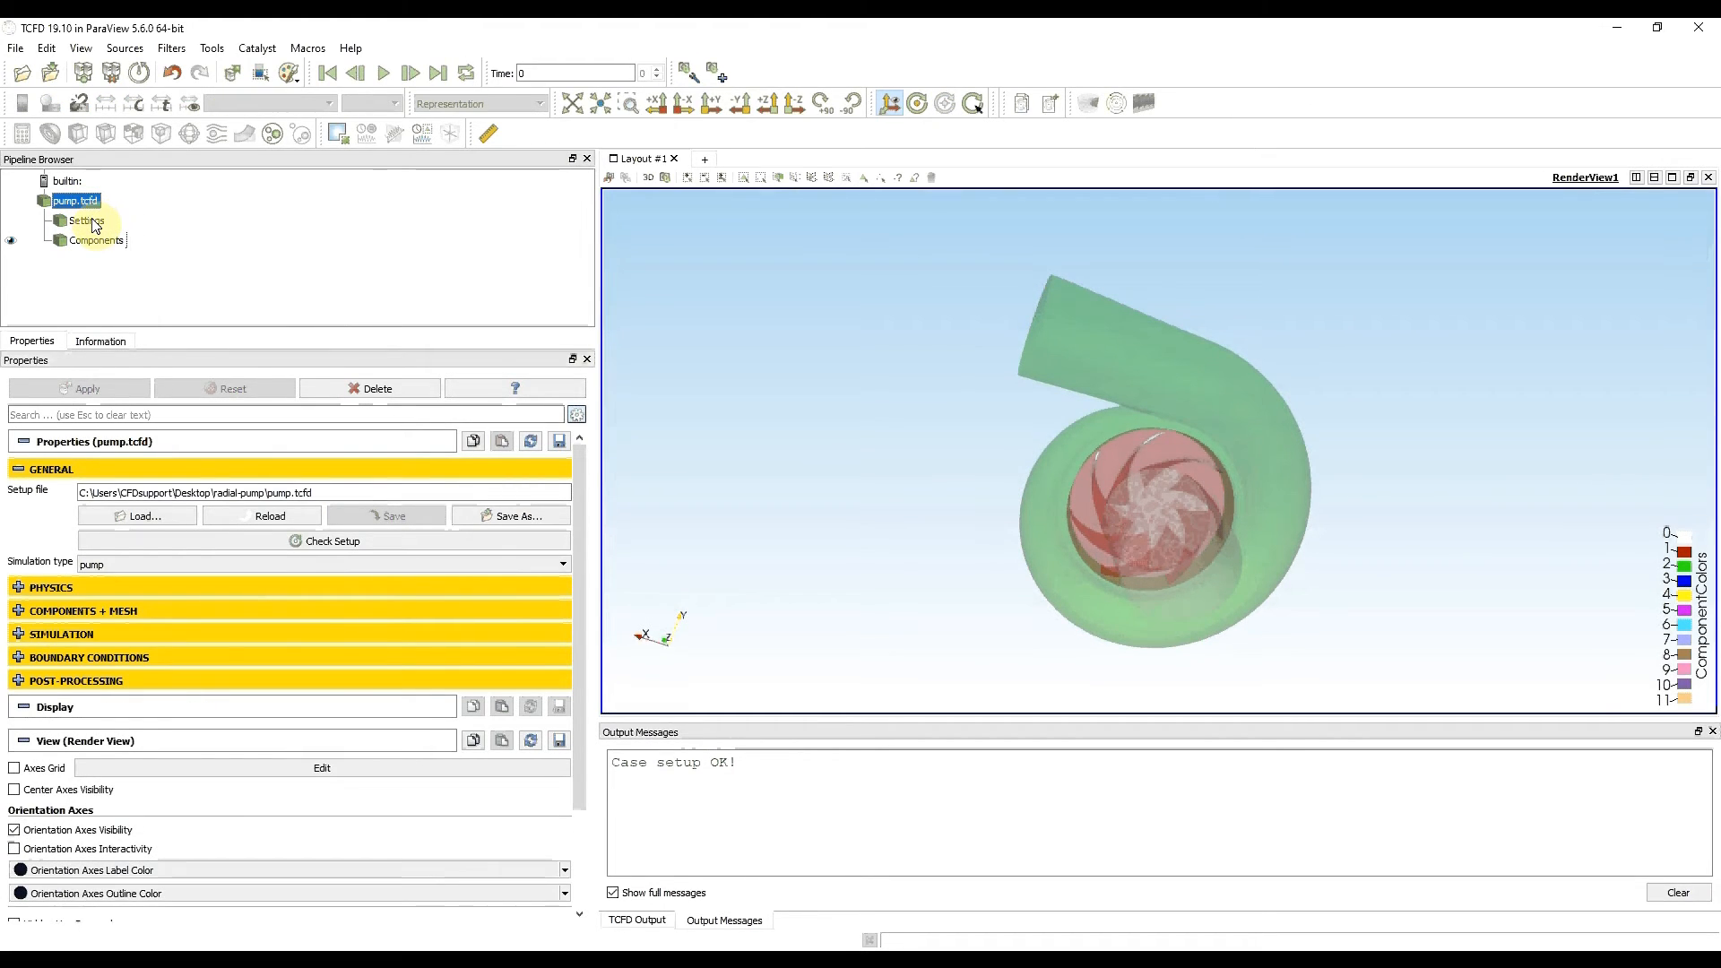
{"action": "left_click", "coordinate": [1121, 108]}
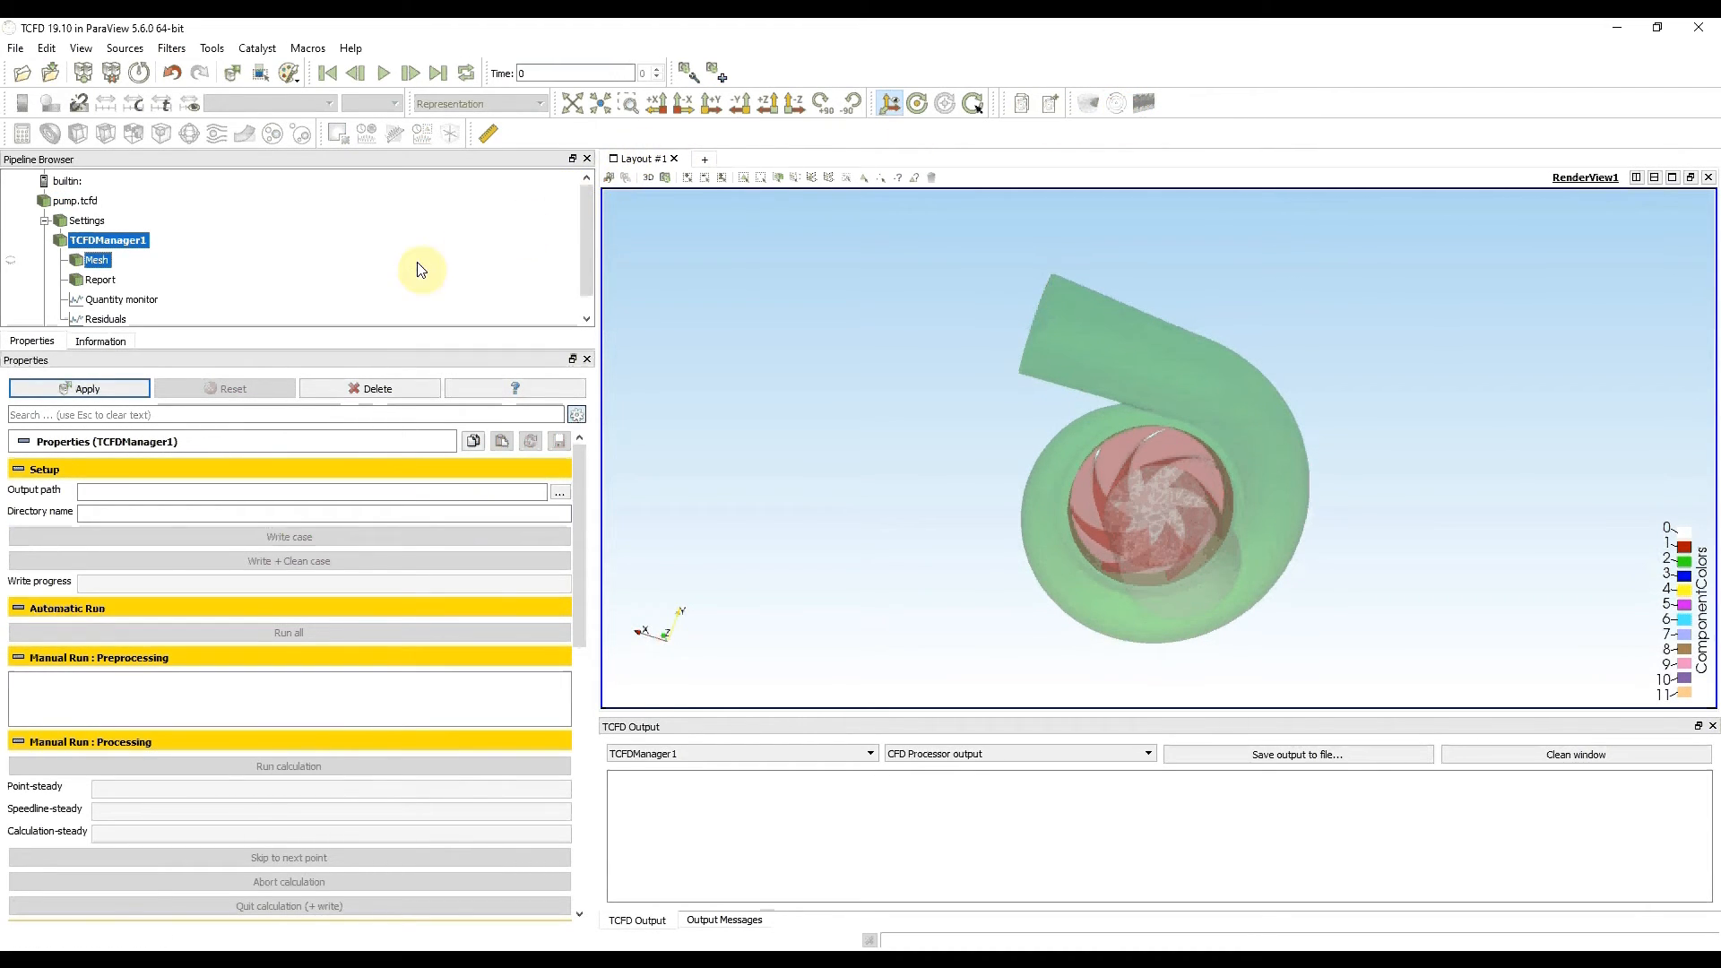
{"action": "left_click", "coordinate": [117, 387]}
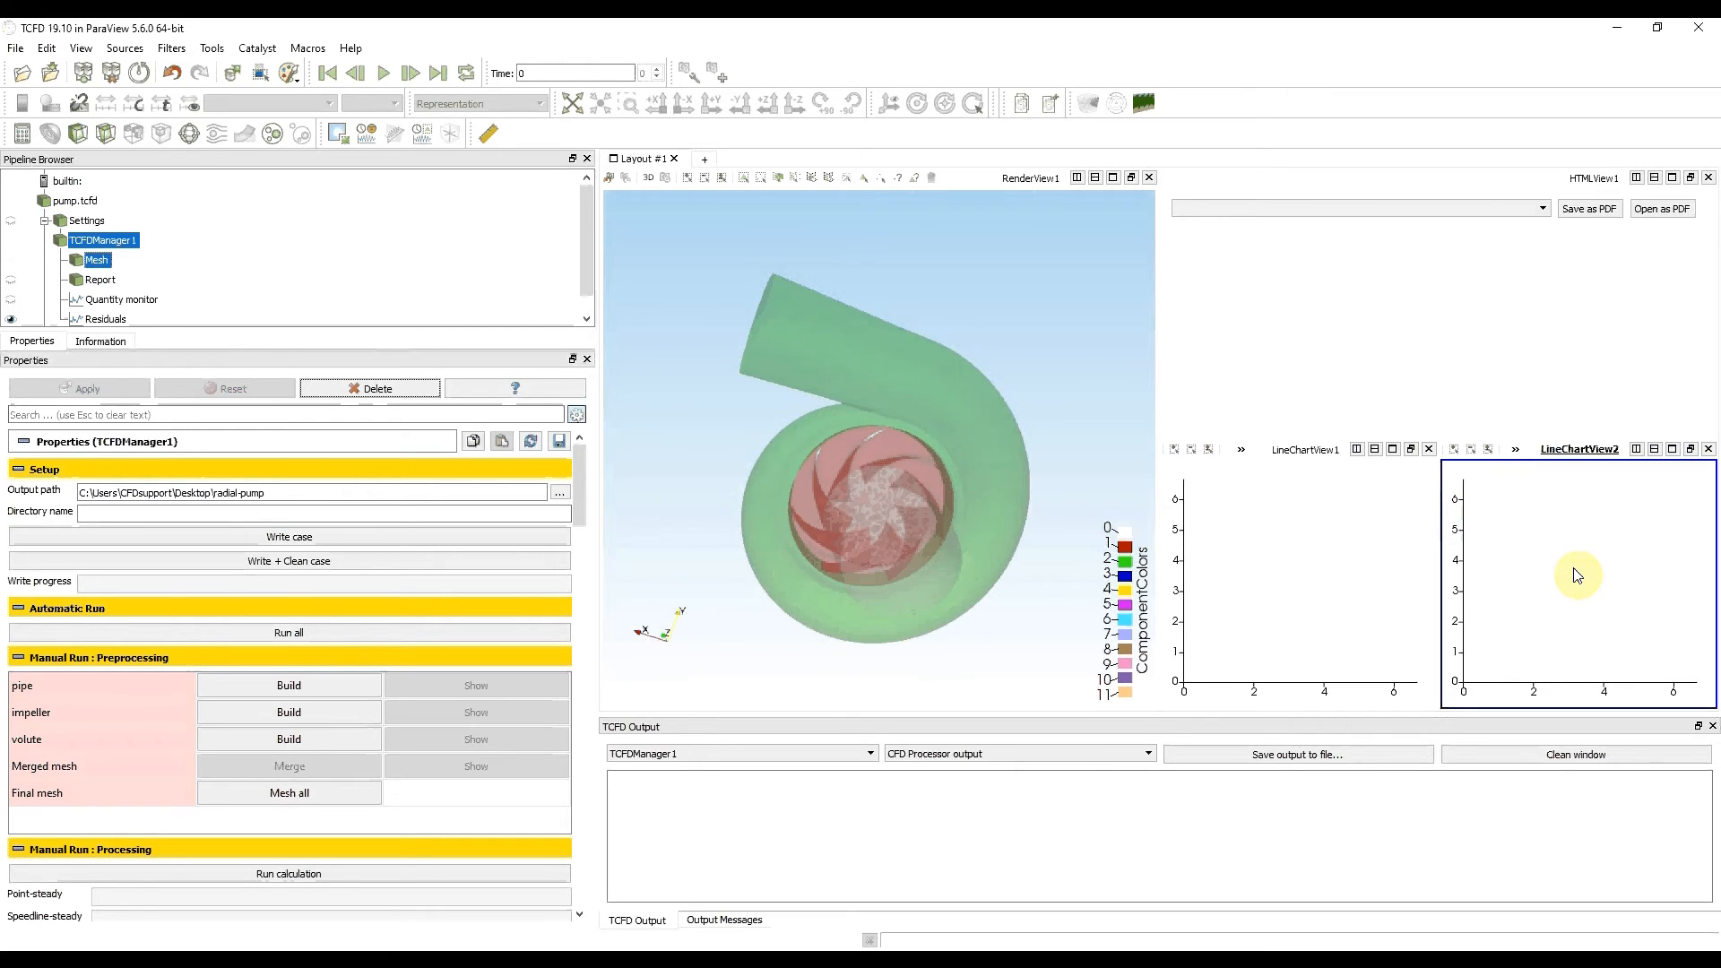
Write the case to the radial-pump output folder and start the complete automatic run of meshing and calculation
{"action": "left_click", "coordinate": [117, 513]}
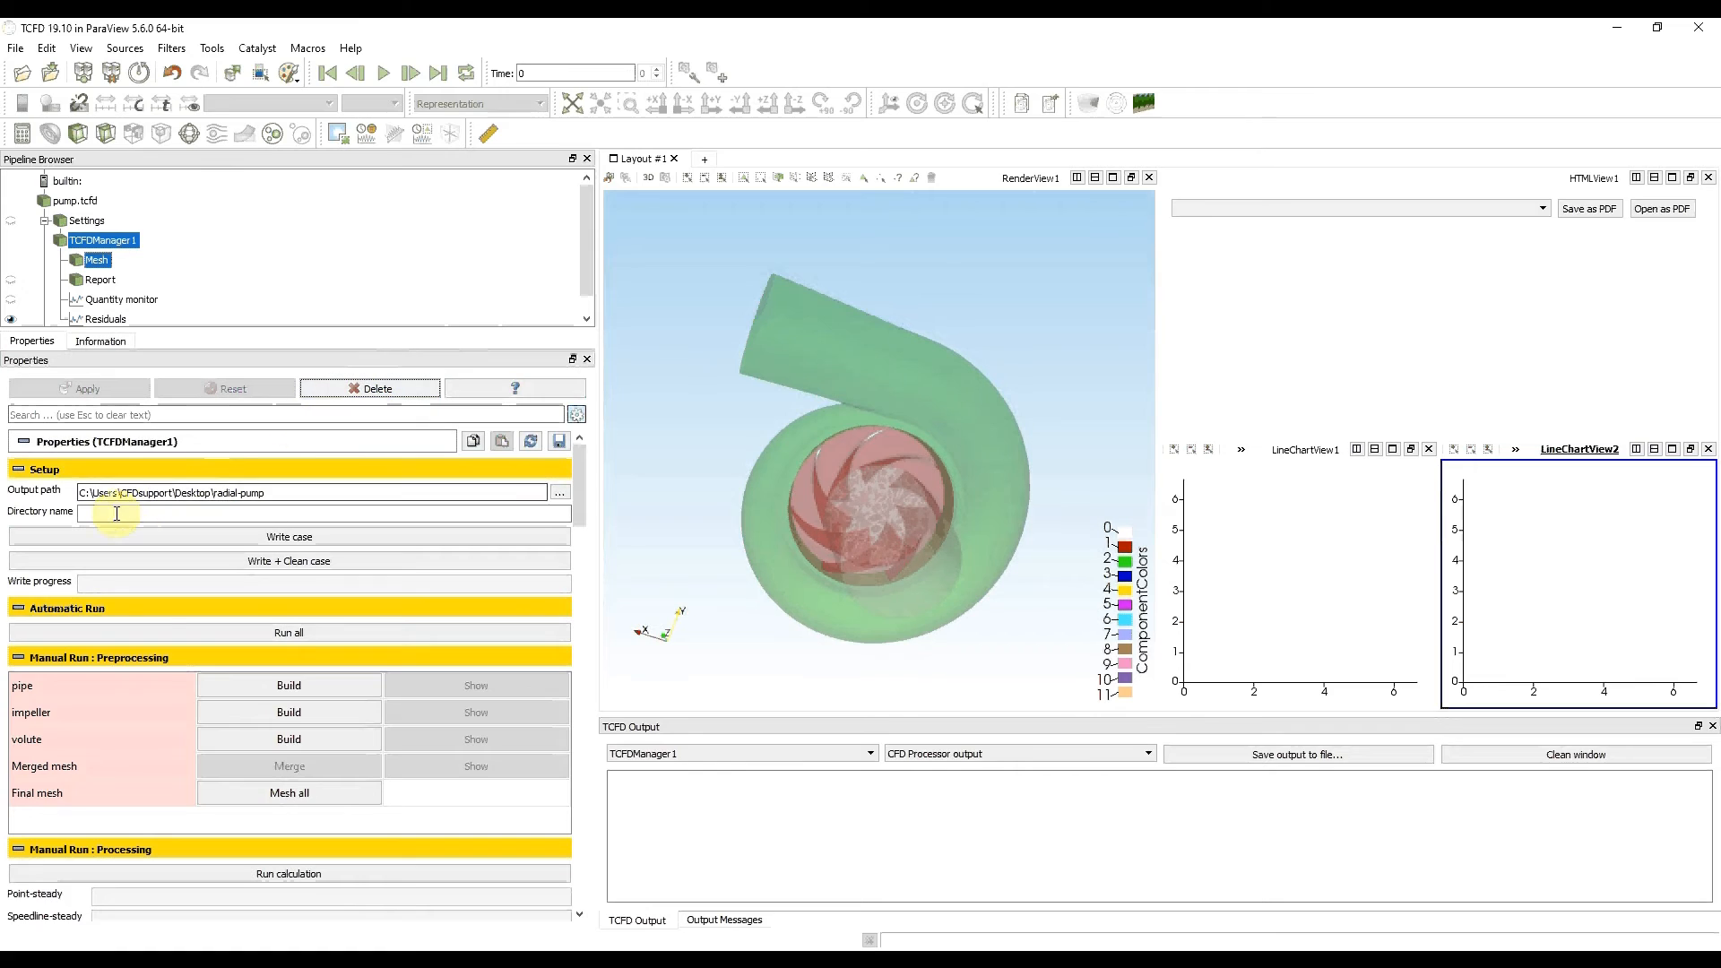
{"action": "left_click", "coordinate": [323, 537]}
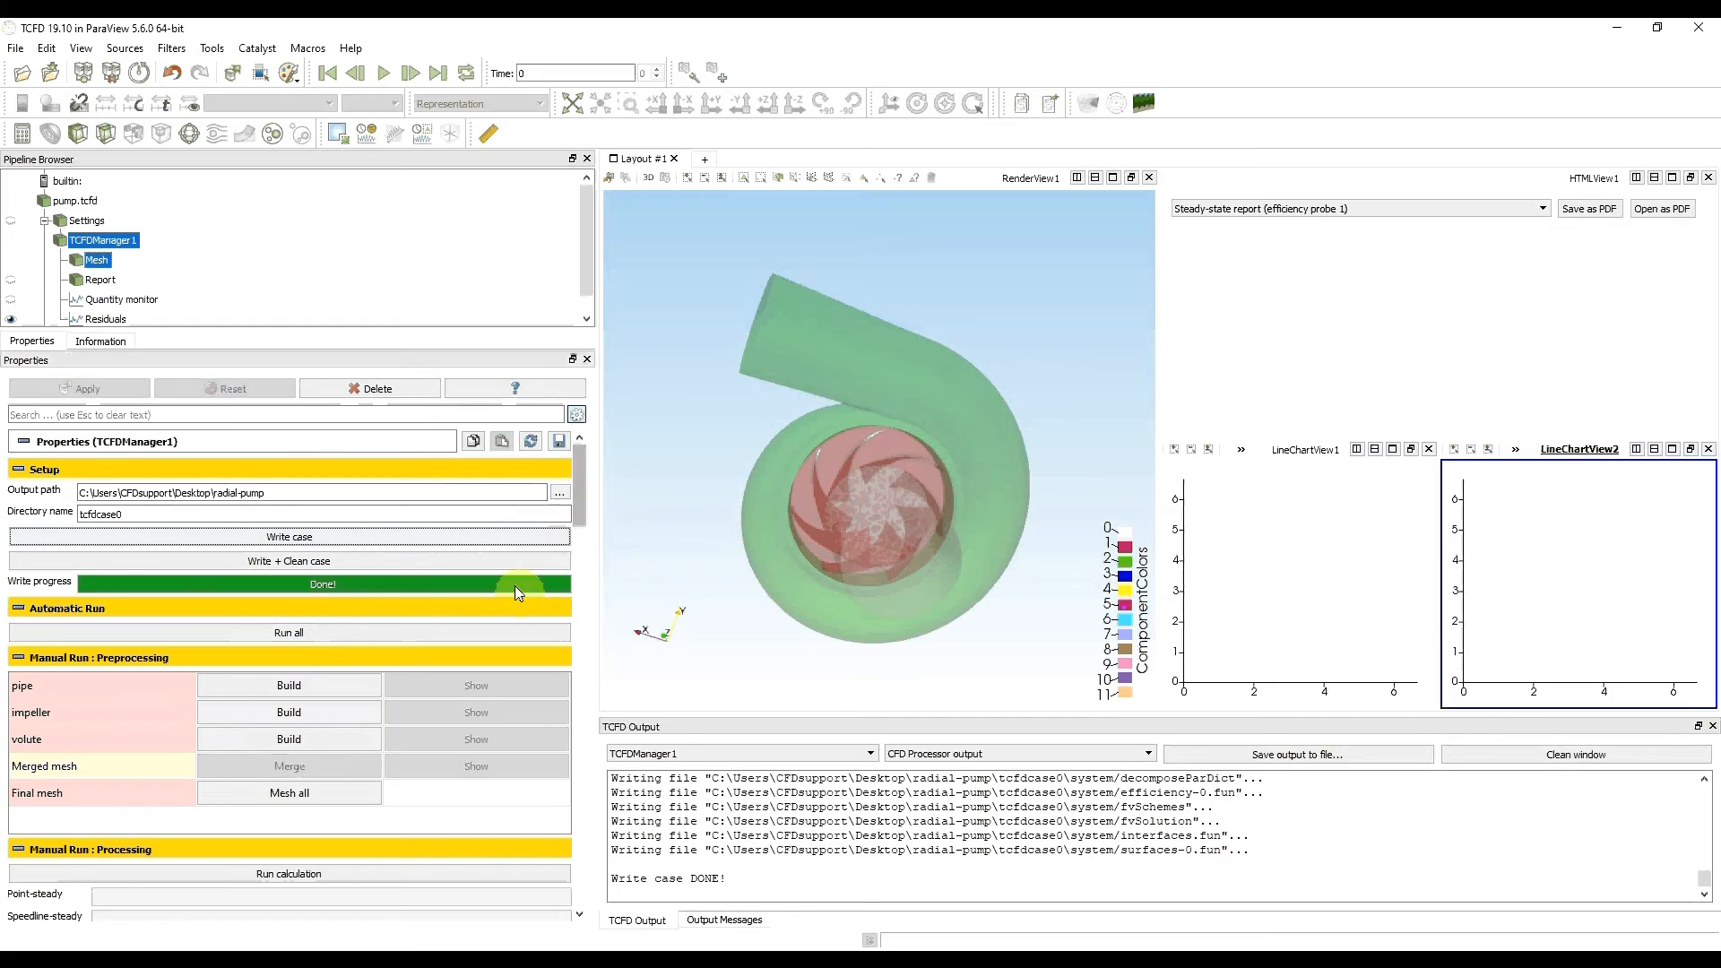
{"action": "scroll", "coordinate": [487, 617], "scroll_direction": "down", "scroll_amount": 1}
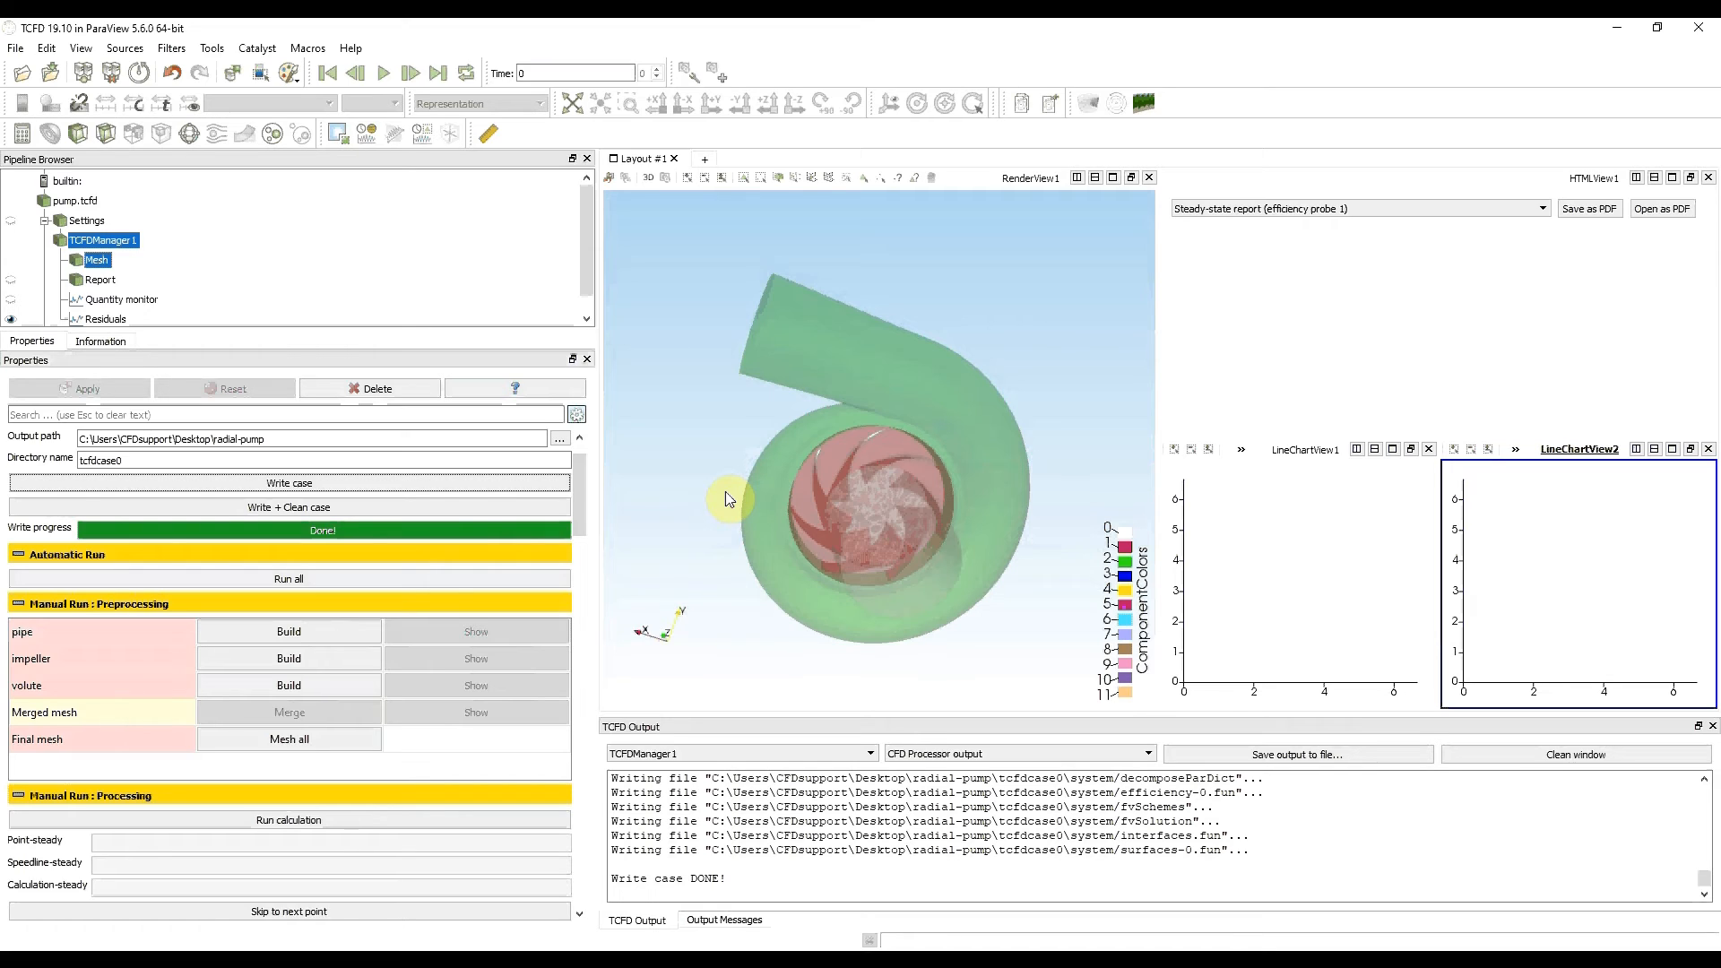
{"action": "left_click", "coordinate": [220, 581]}
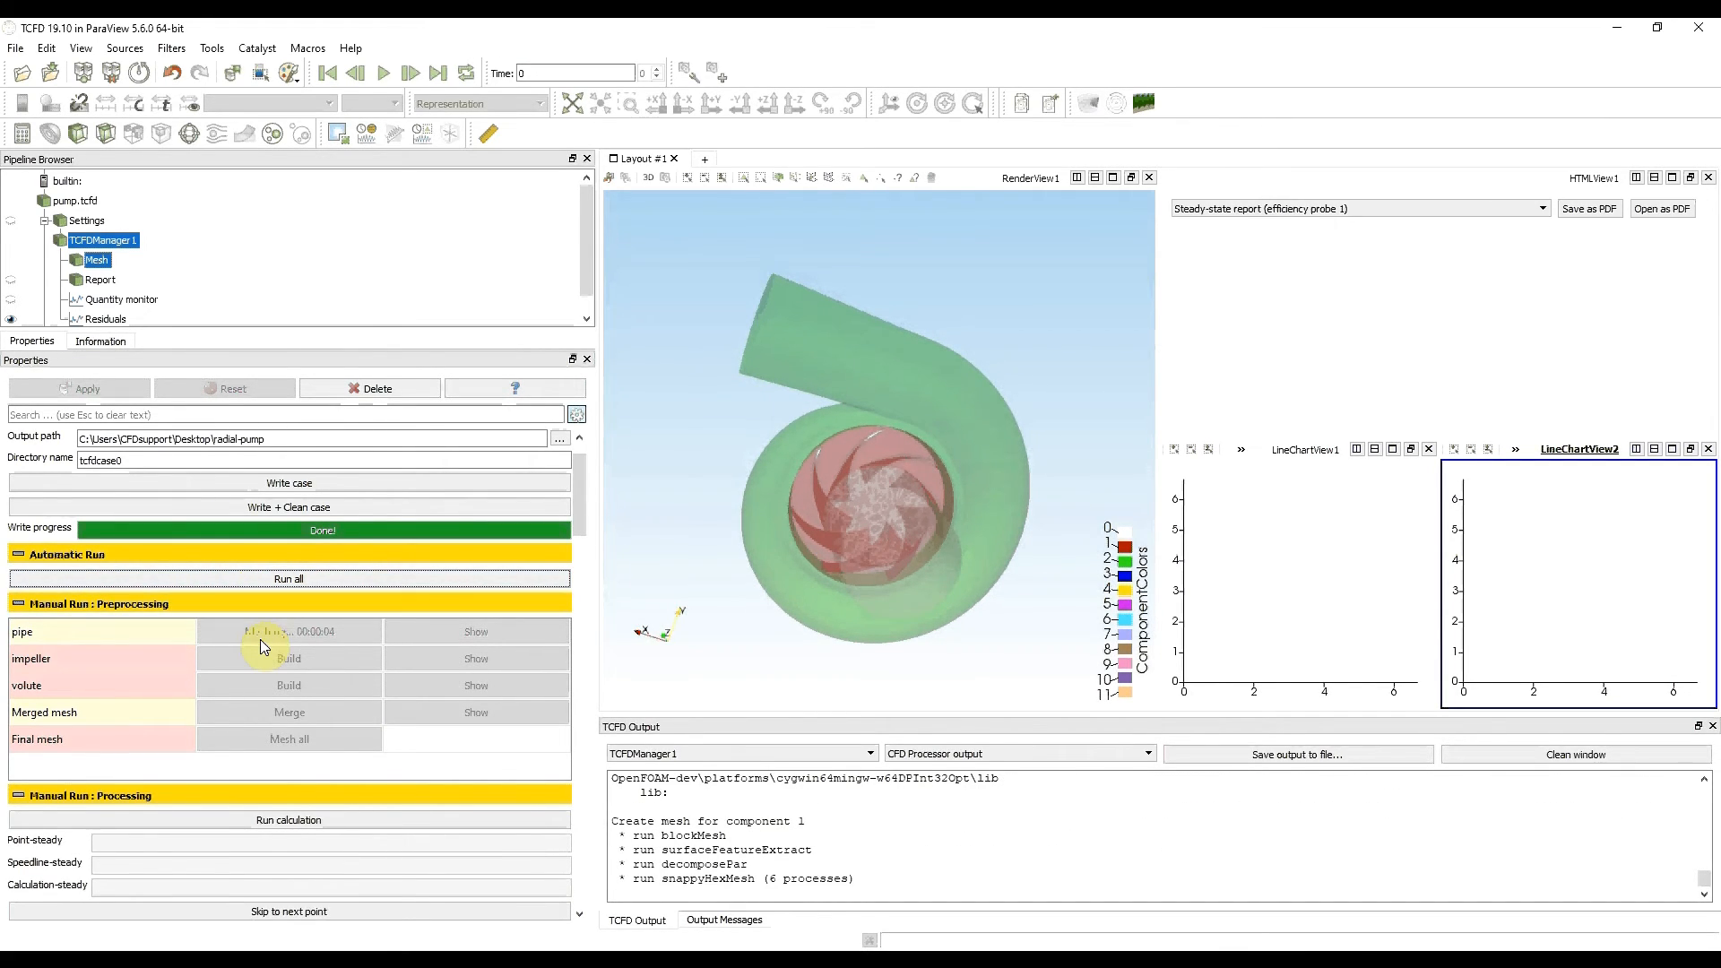
{"action": "scroll", "coordinate": [260, 638], "scroll_direction": "down", "scroll_amount": 2}
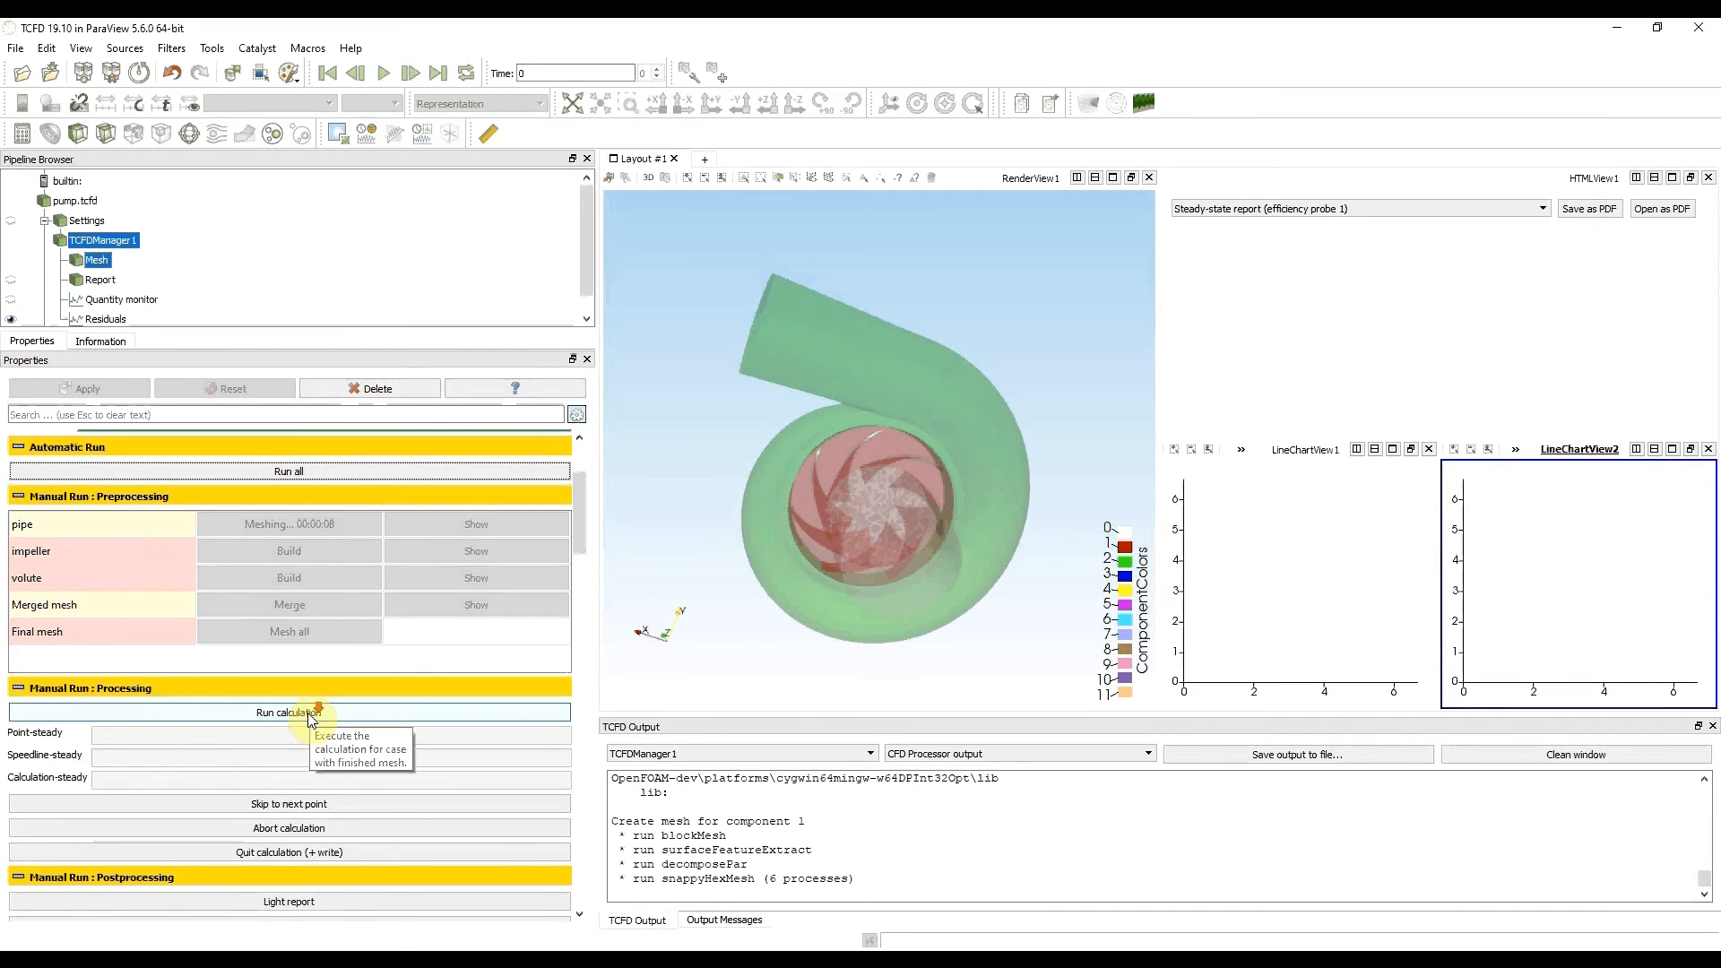
{"action": "scroll", "coordinate": [309, 717], "scroll_direction": "down", "scroll_amount": 2}
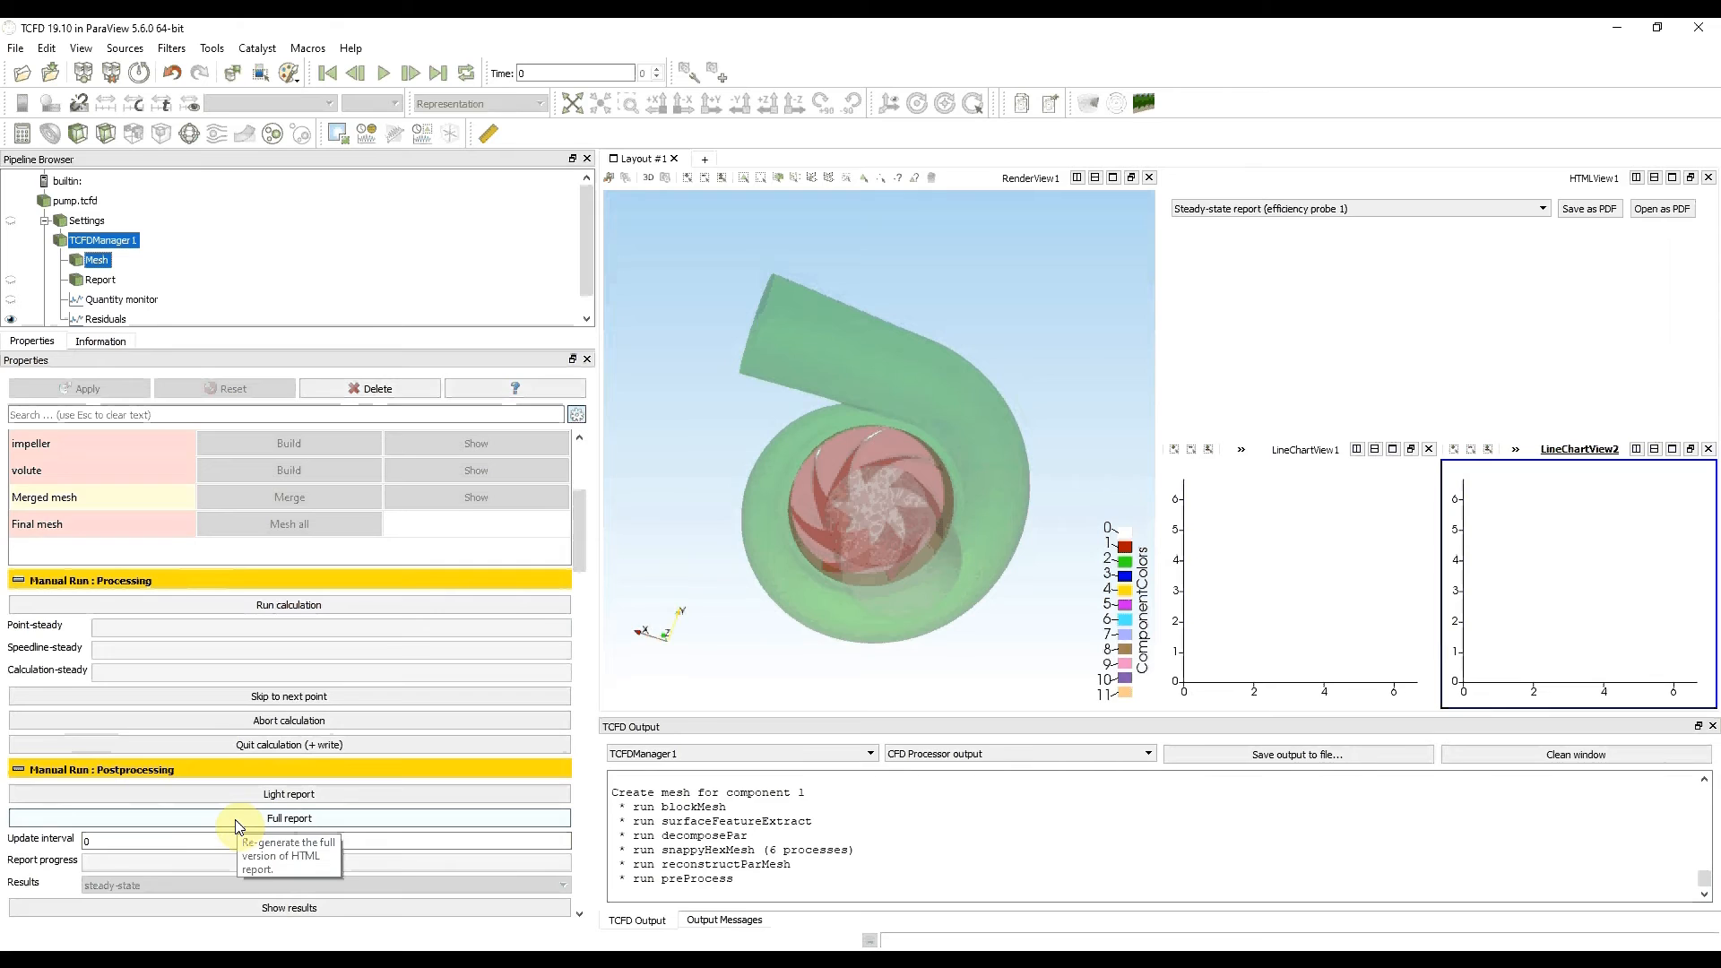
{"action": "scroll", "coordinate": [240, 827], "scroll_direction": "up", "scroll_amount": 2}
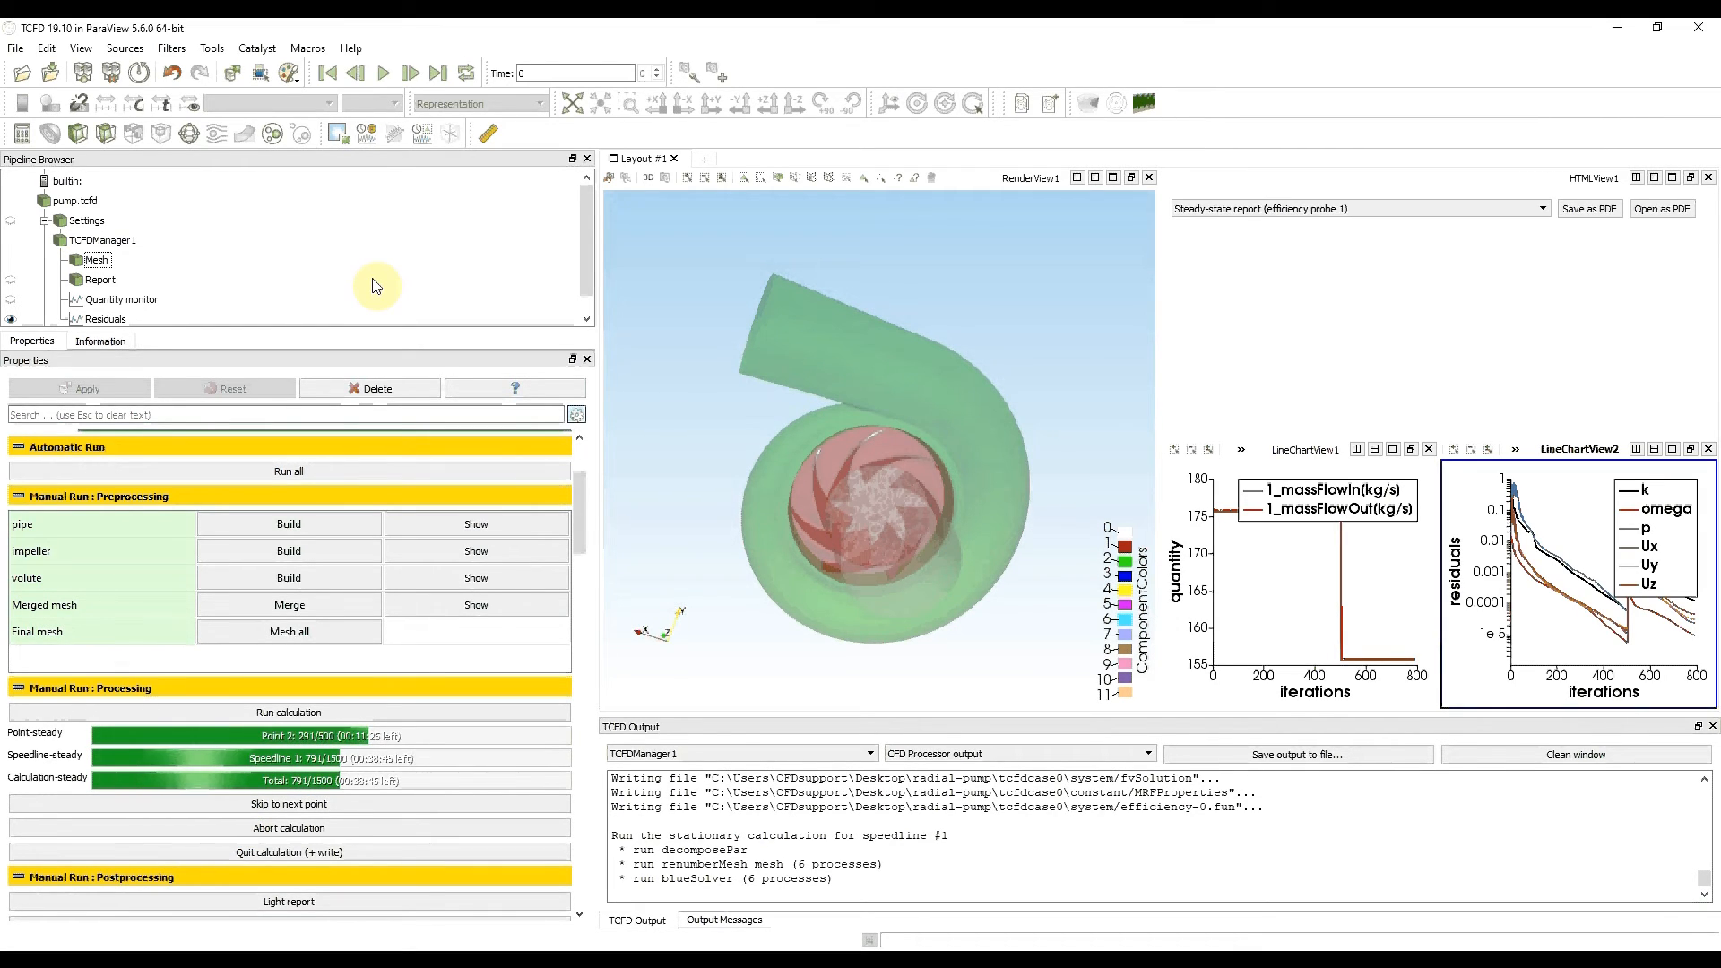
Hide the Components geometry in the render view and show the pipe, impeller and volute meshes
{"action": "left_click", "coordinate": [777, 463]}
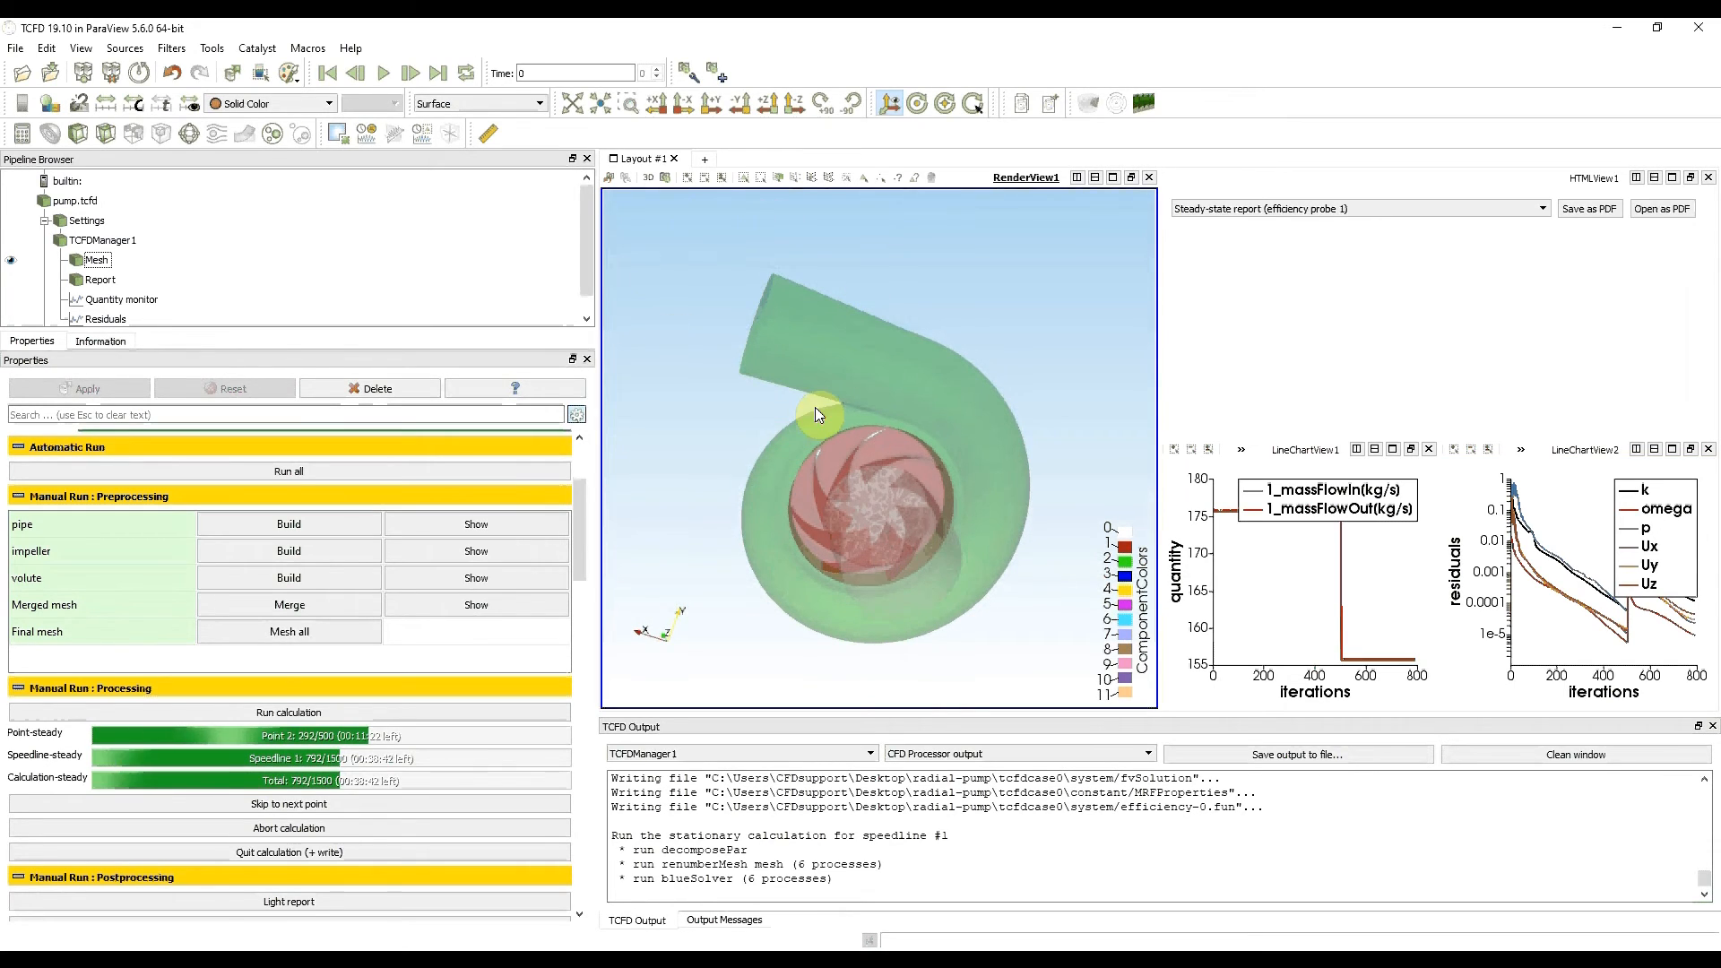
{"action": "scroll", "coordinate": [299, 261], "scroll_direction": "down", "scroll_amount": 1}
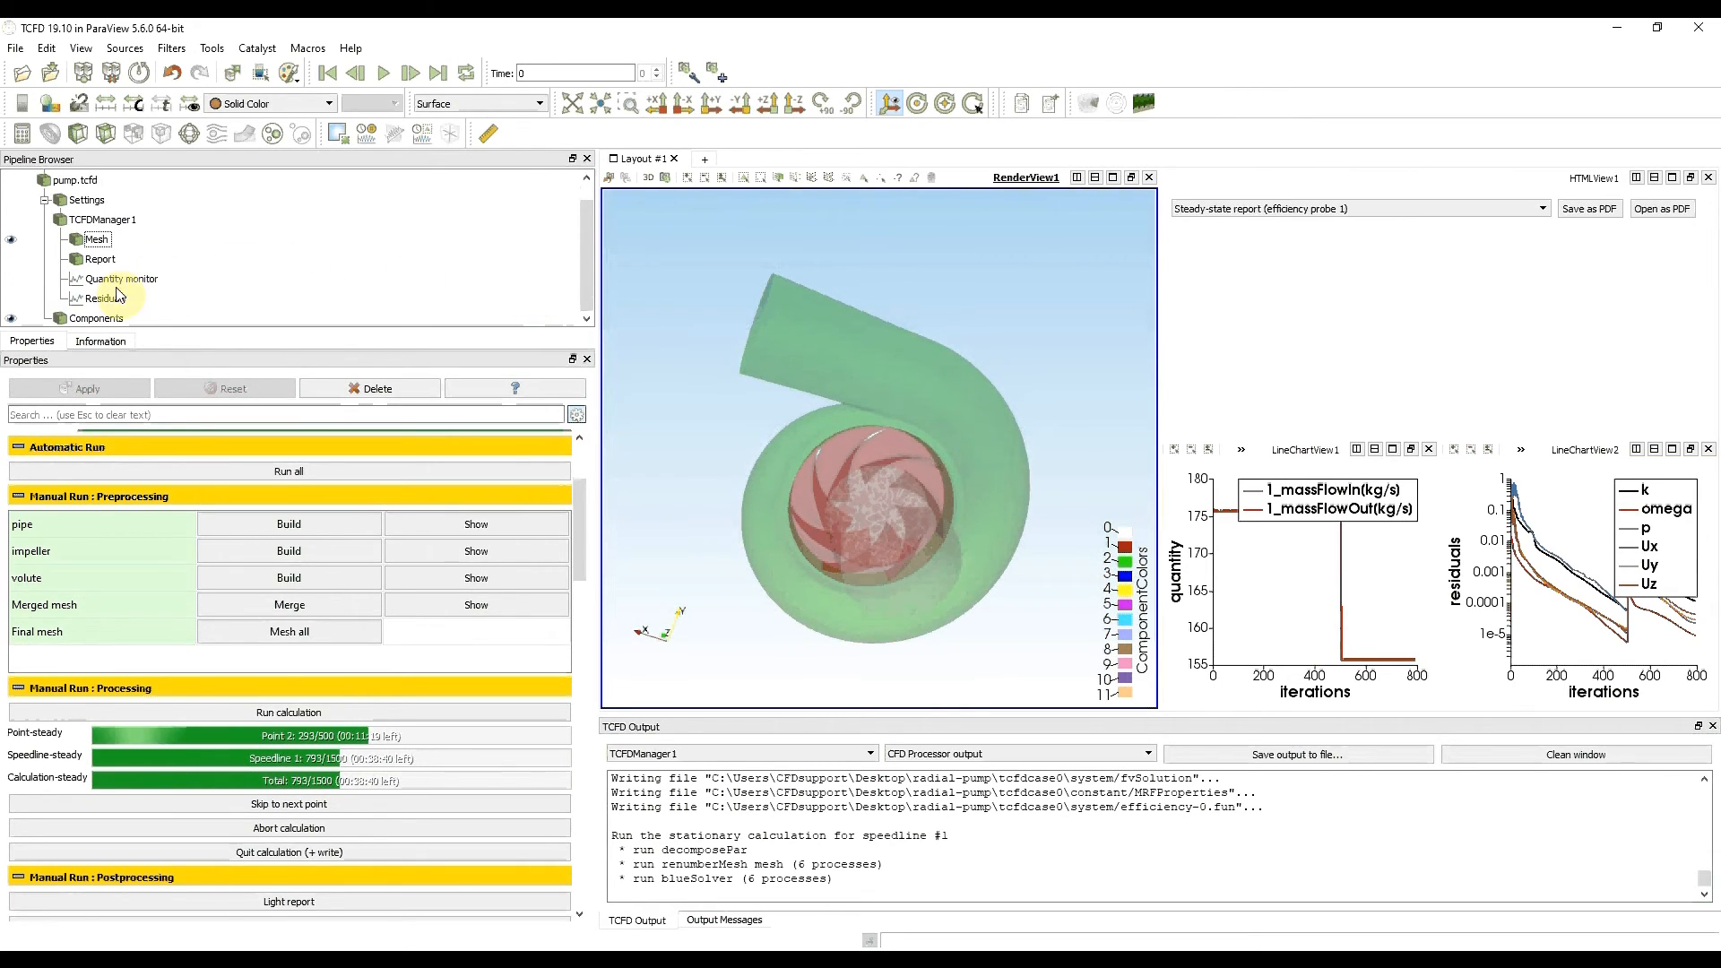
{"action": "left_click", "coordinate": [11, 319]}
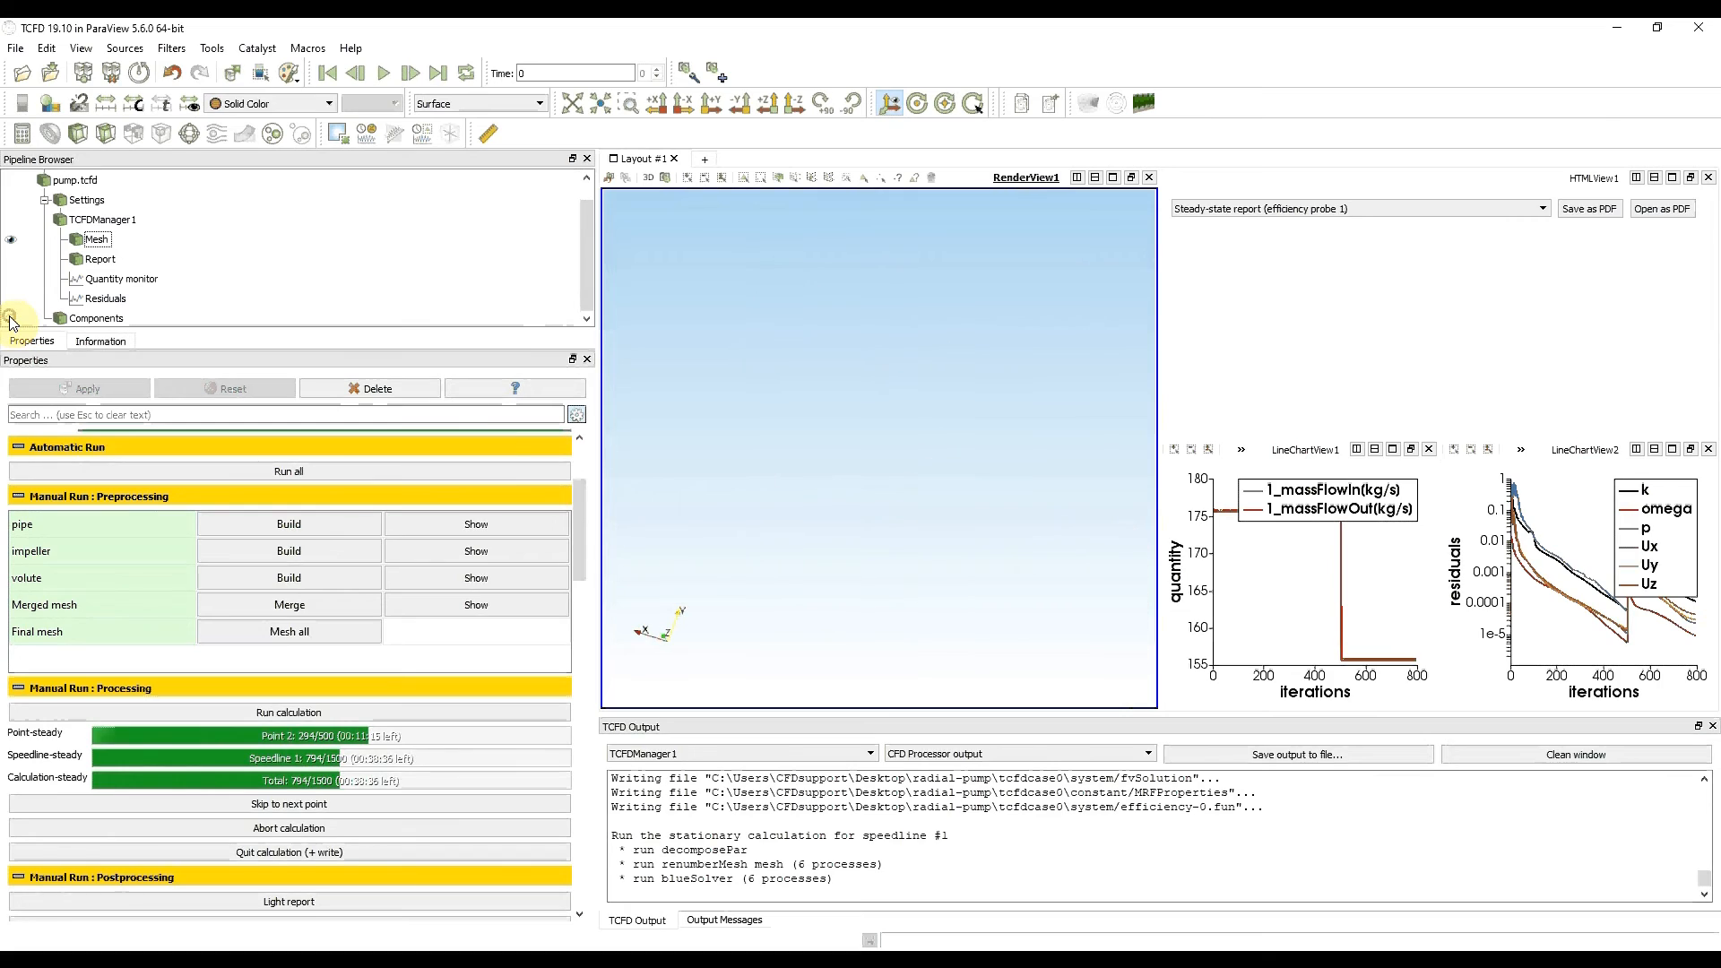
{"action": "left_click", "coordinate": [10, 240]}
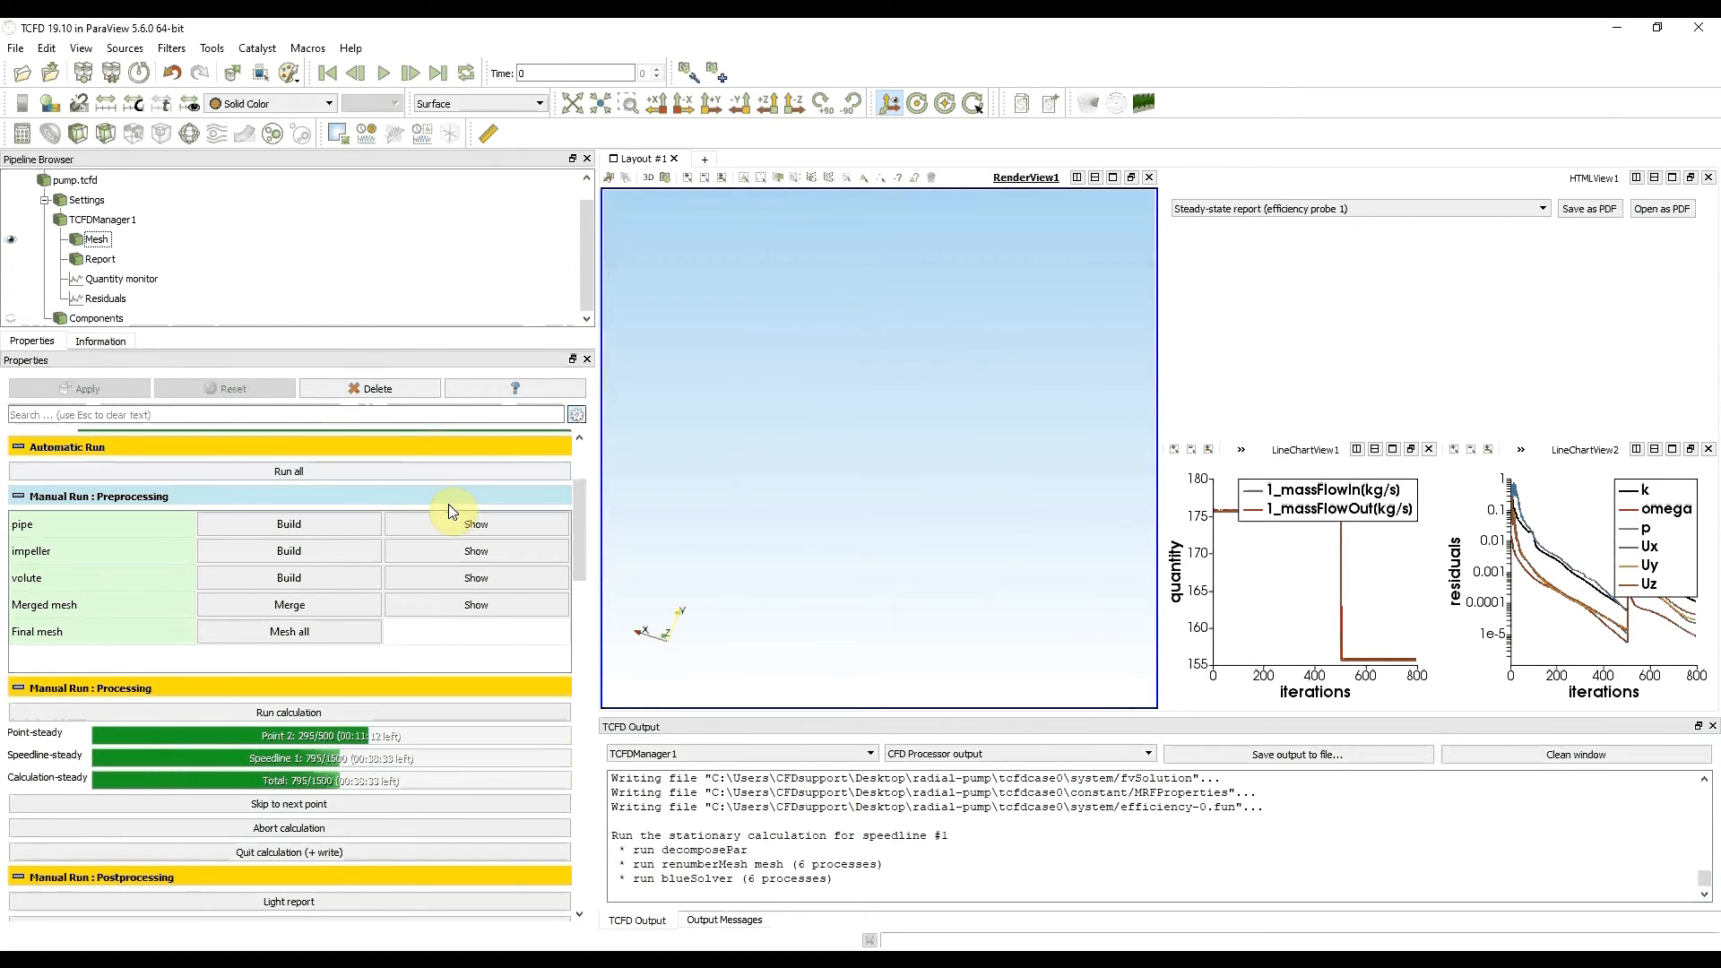
{"action": "left_click", "coordinate": [457, 527]}
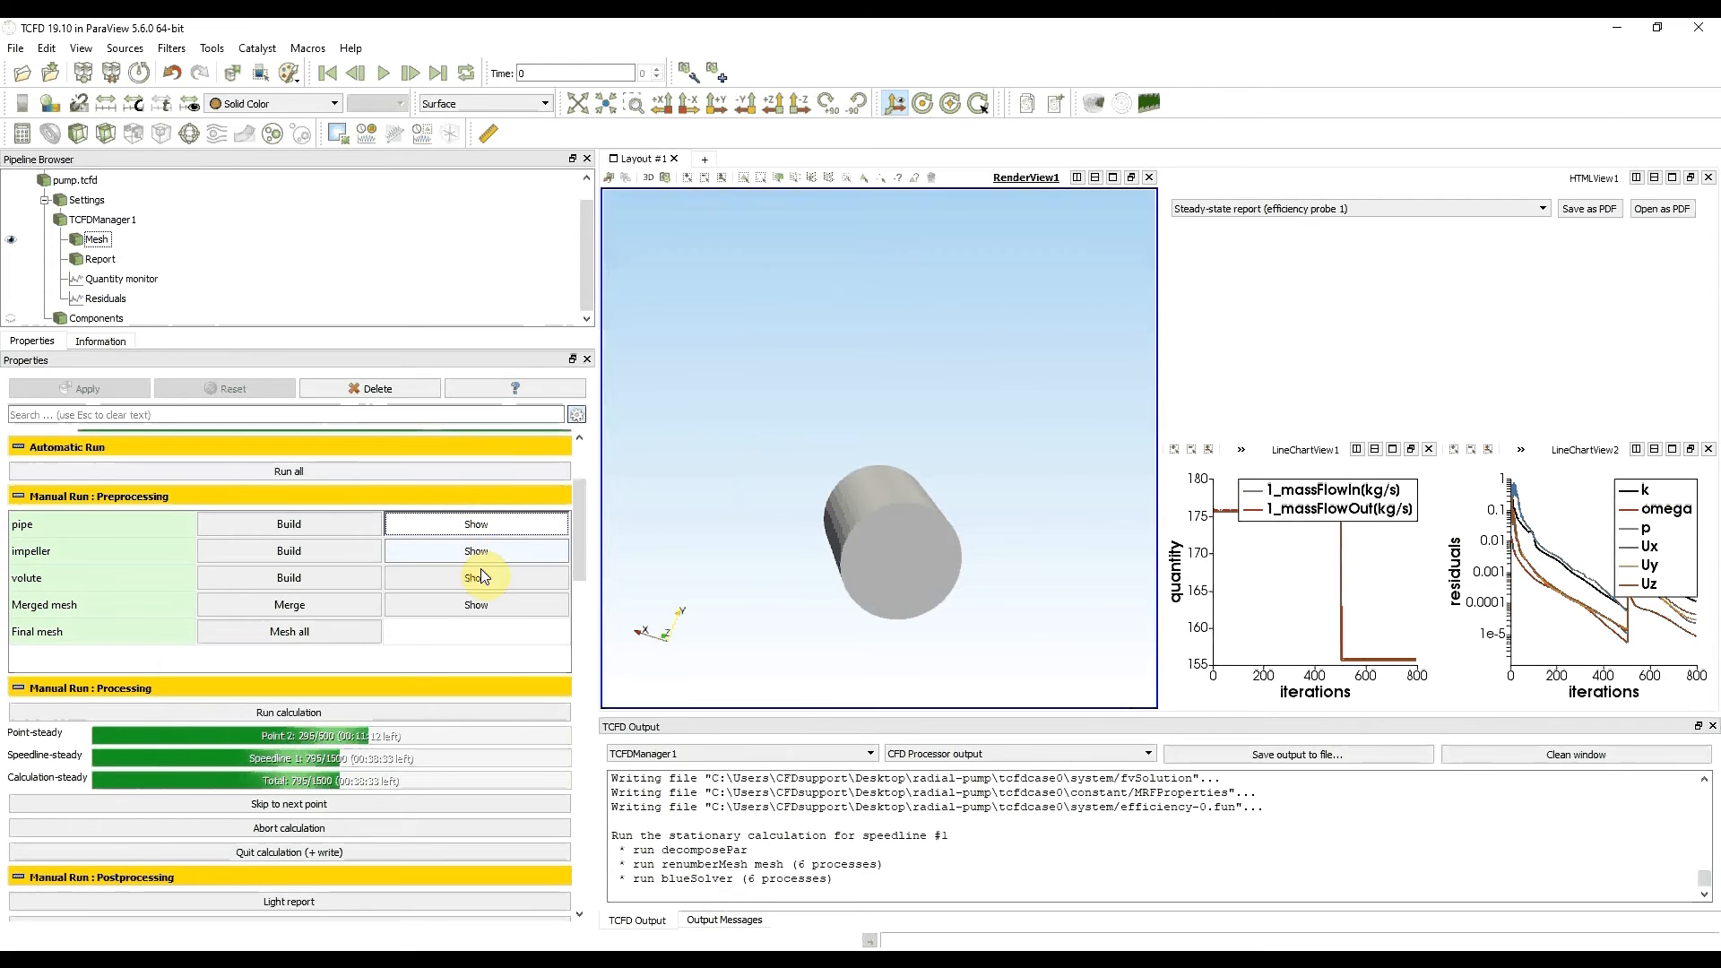
{"action": "left_click", "coordinate": [484, 551]}
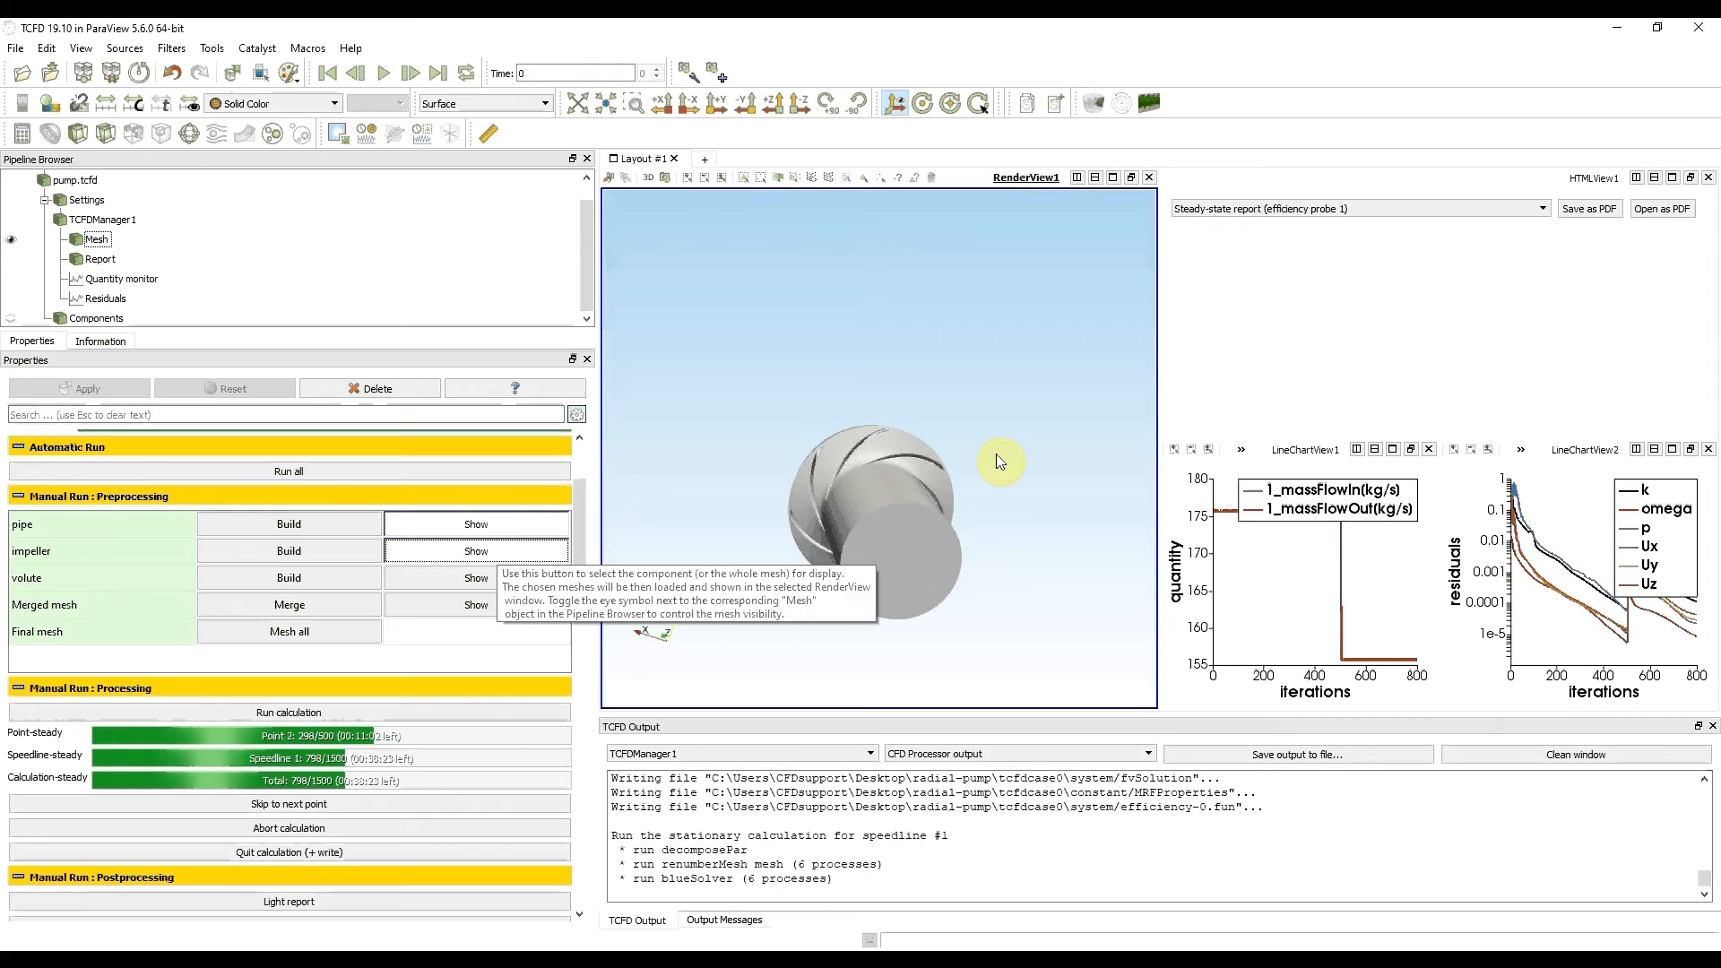
{"action": "left_click", "coordinate": [506, 580]}
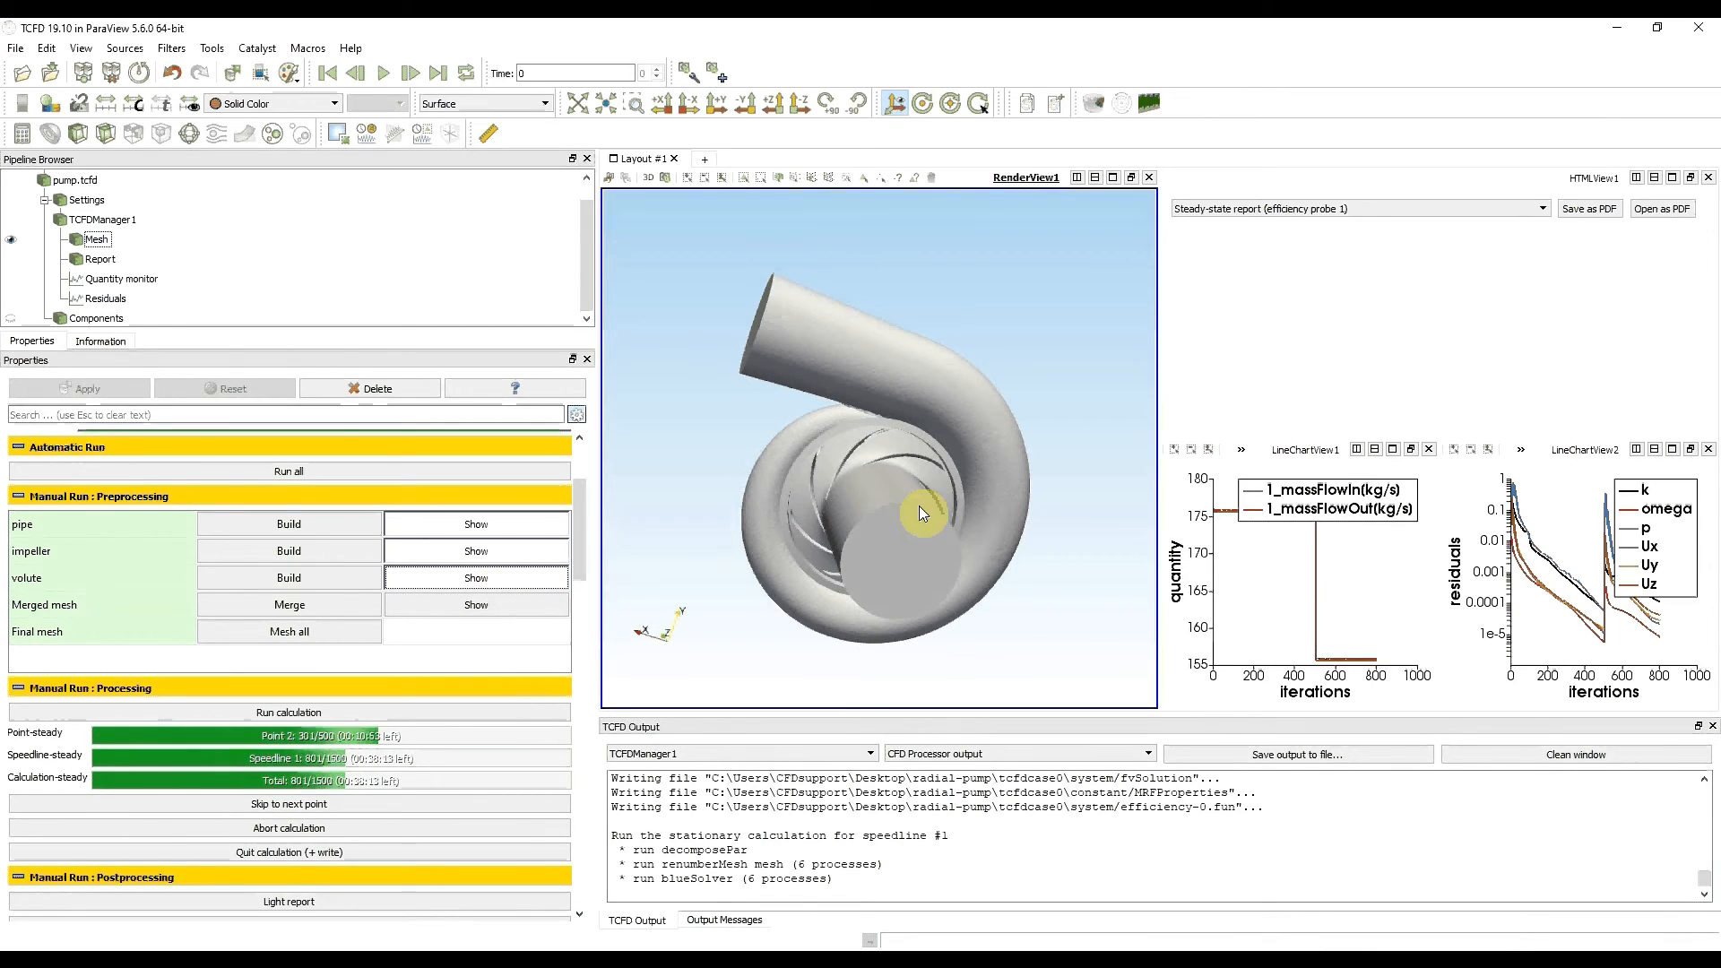
Turn the pump to face its inlet and hide the volute and pipe meshes, leaving only the impeller mesh
{"action": "left_click_drag", "start_coordinate": [848, 505], "coordinate": [894, 483]}
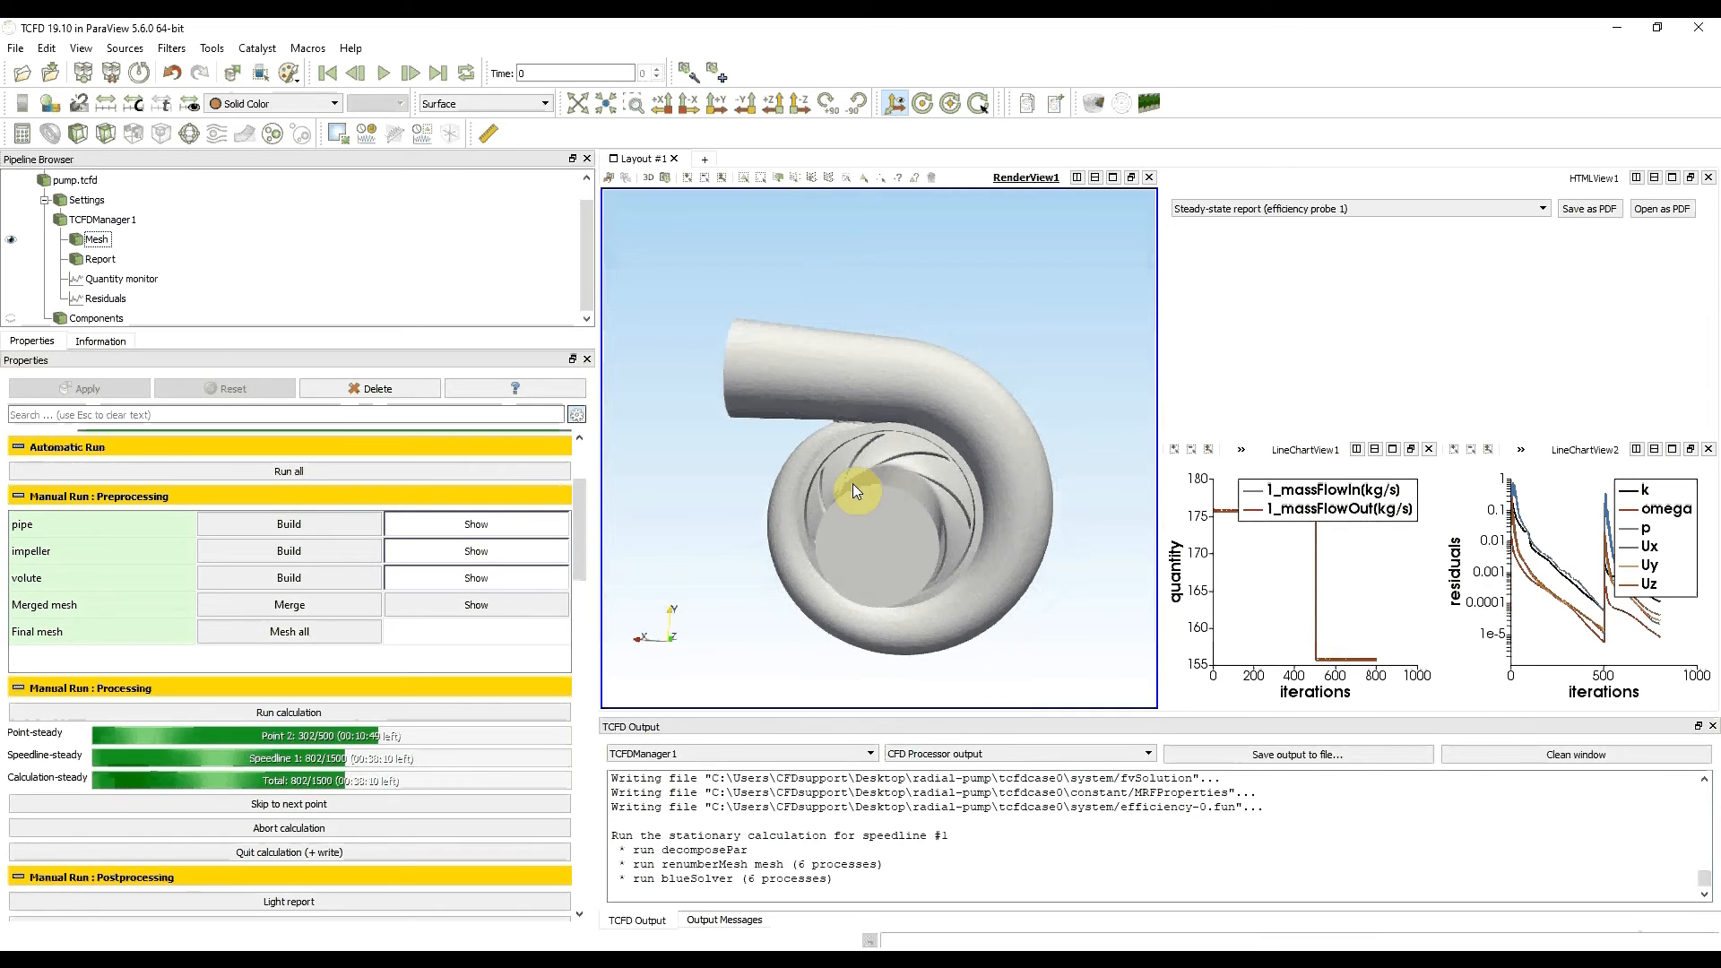
{"action": "left_click", "coordinate": [508, 577]}
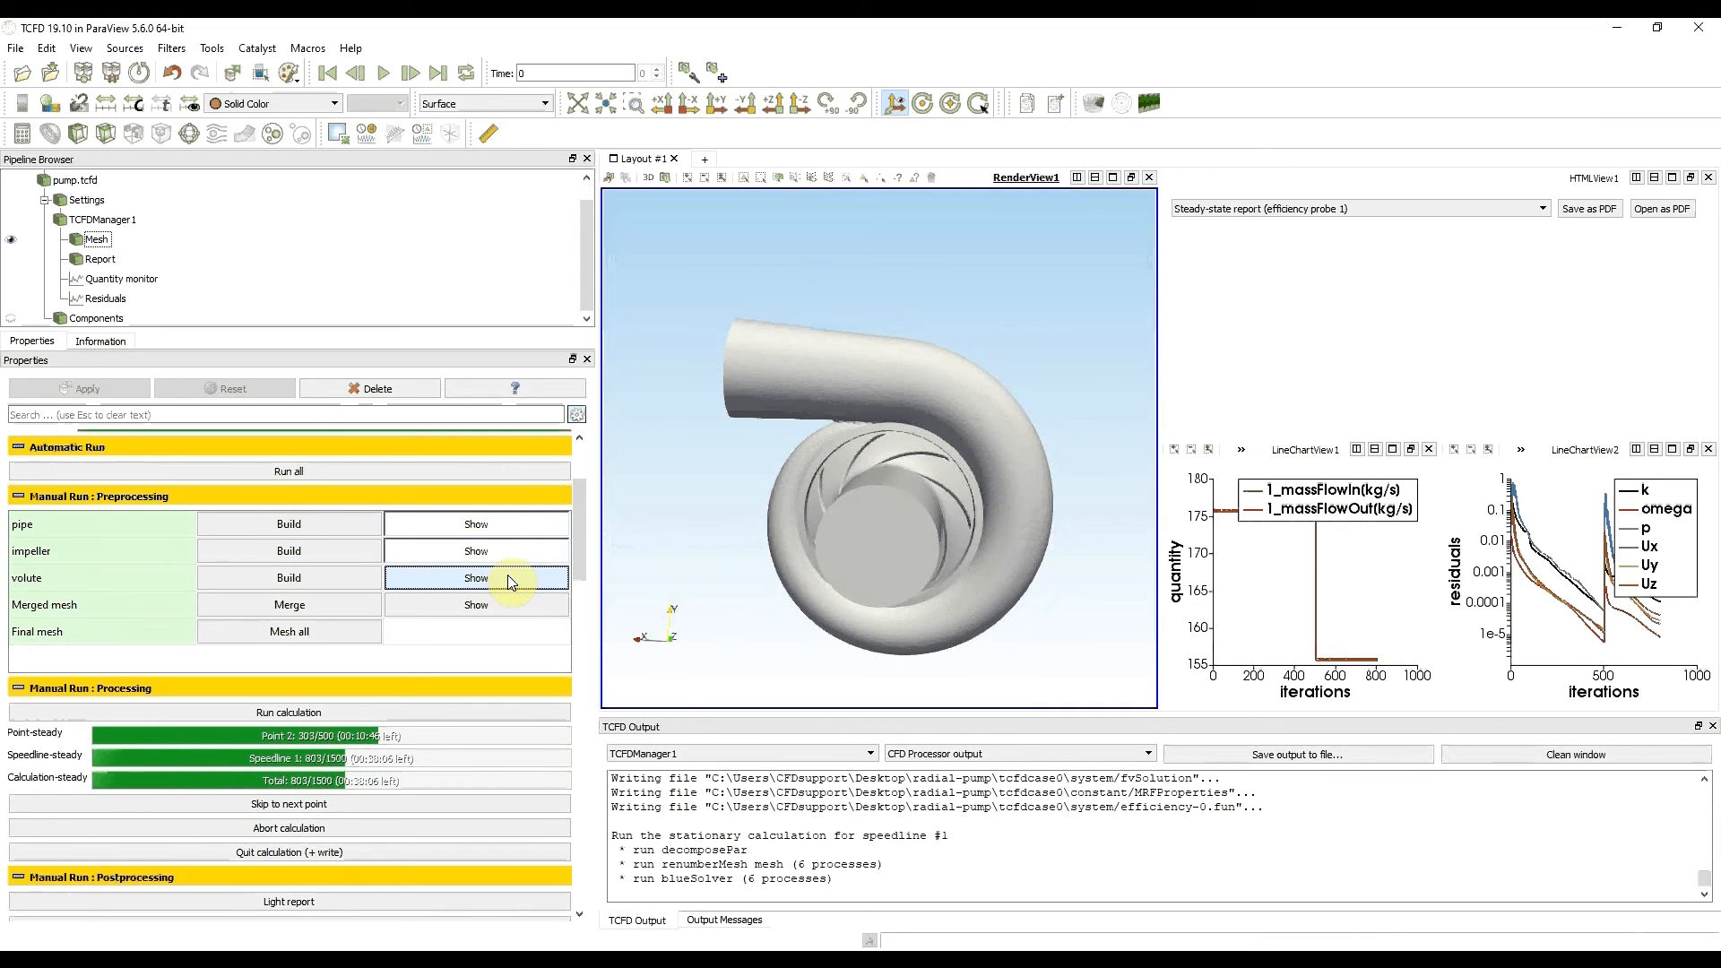
{"action": "left_click", "coordinate": [500, 523]}
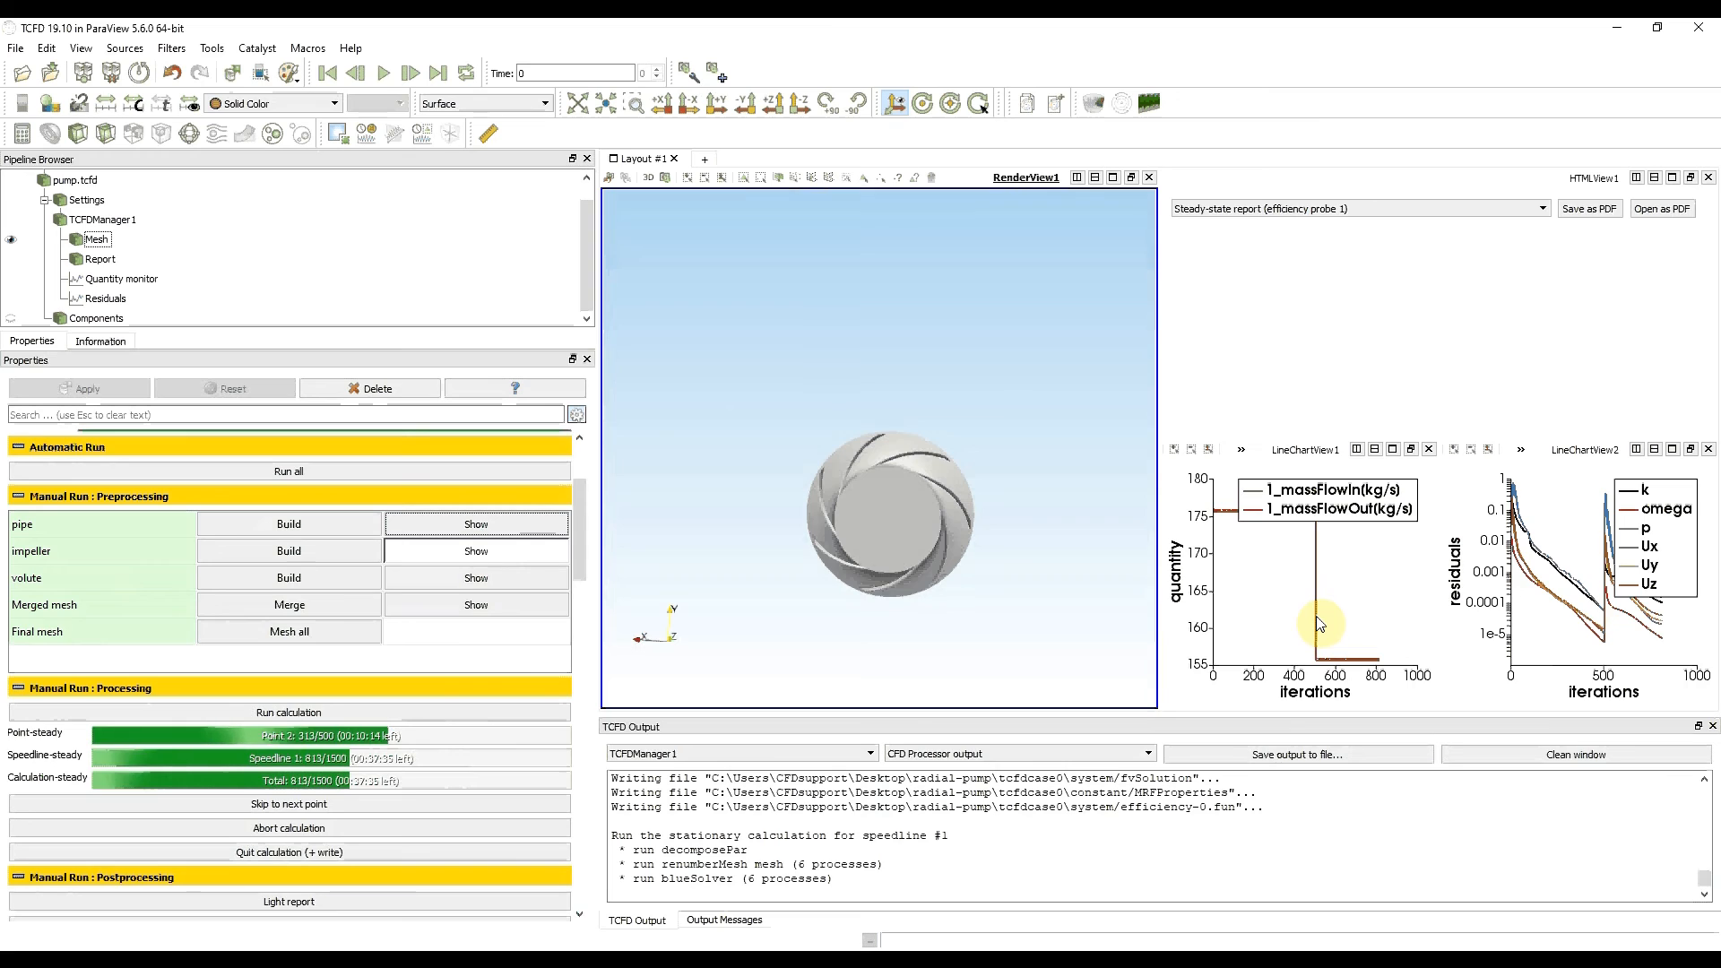
Close the render and HTML views so that only the quantity and residuals charts fill the layout
{"action": "left_click", "coordinate": [1149, 177]}
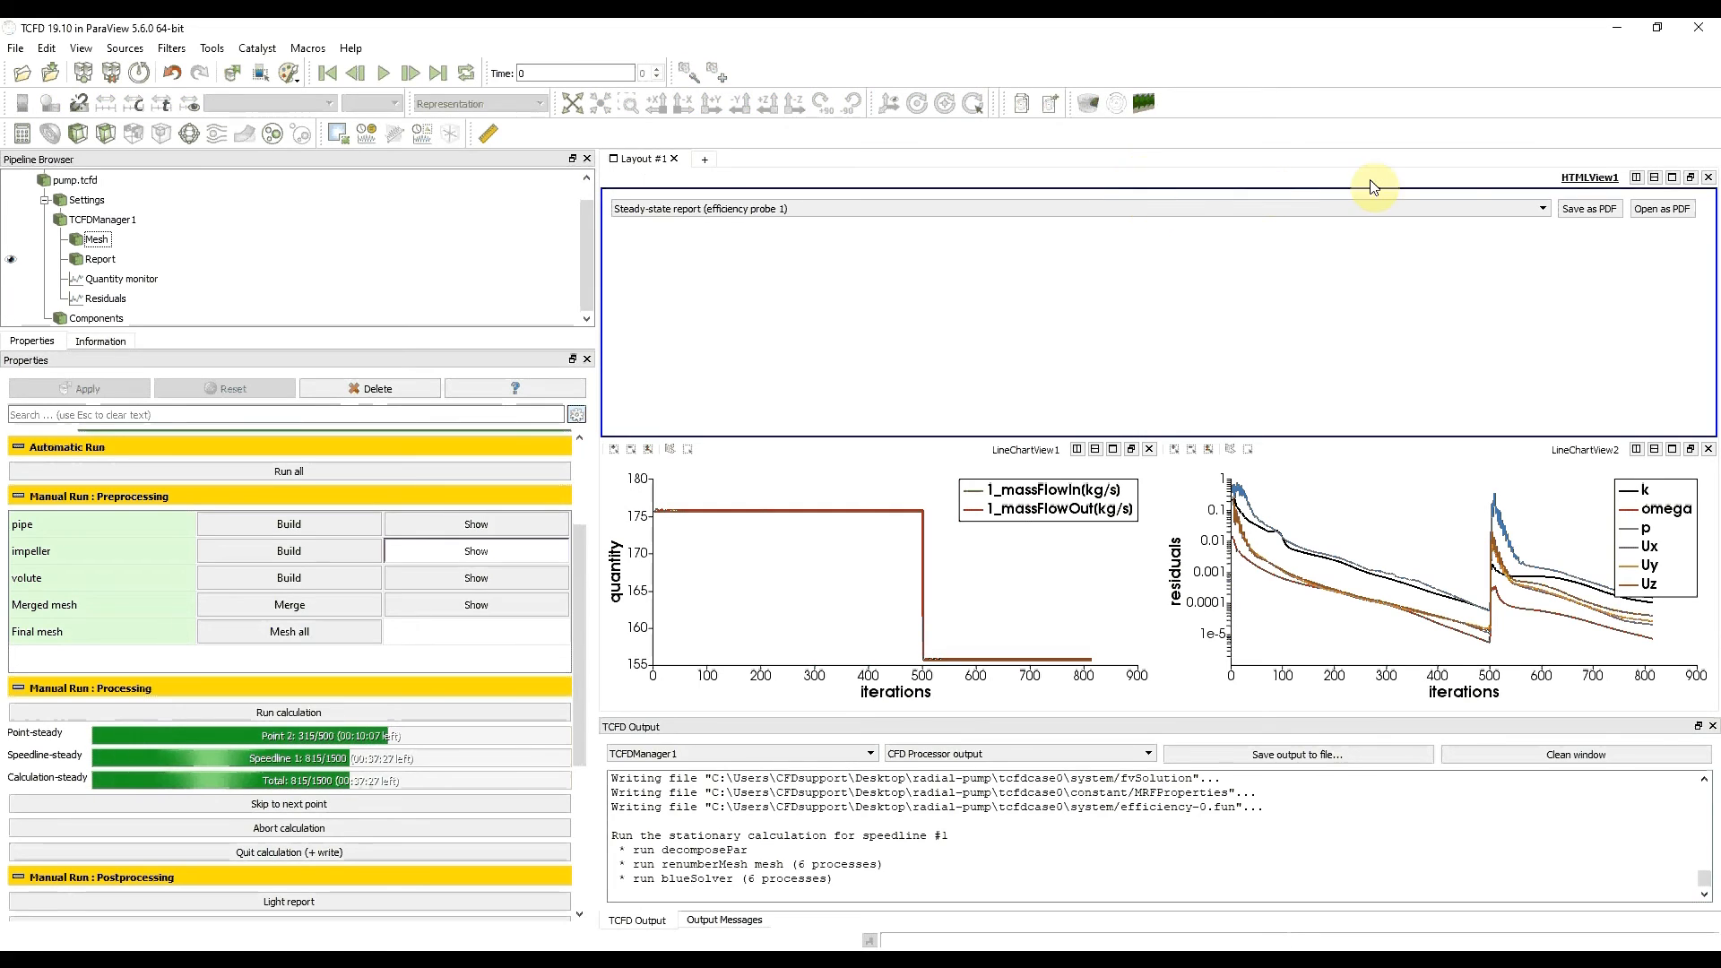
{"action": "left_click", "coordinate": [1709, 178]}
{"action": "left_click", "coordinate": [1008, 380]}
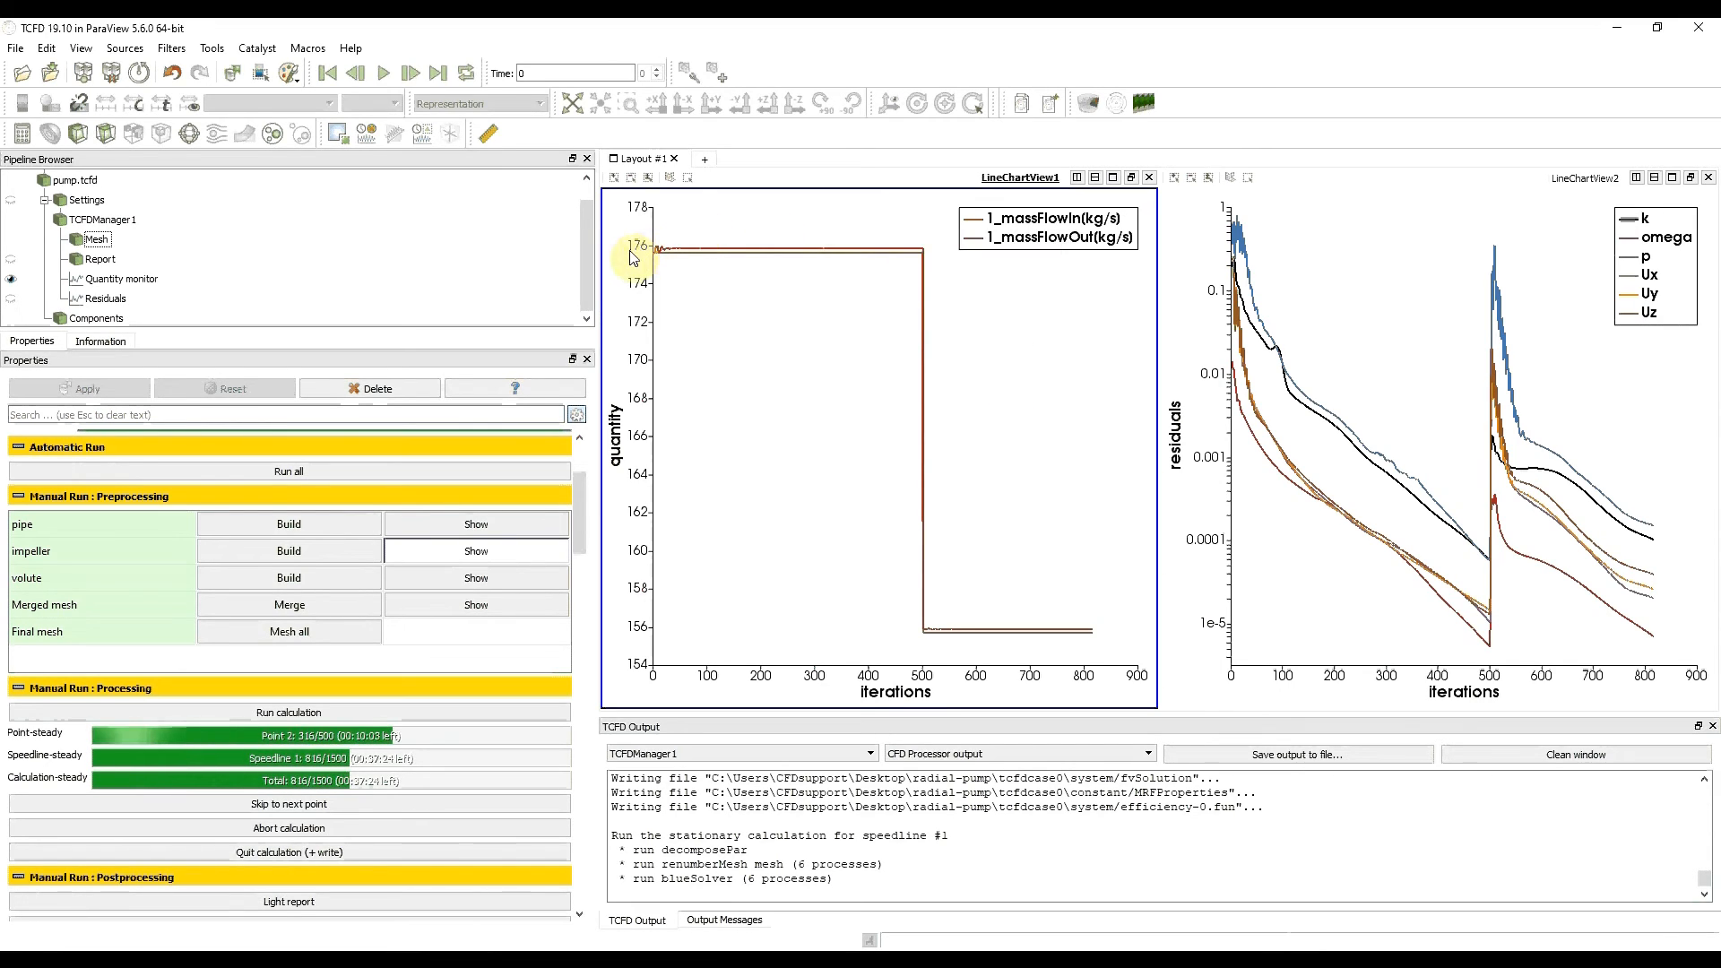
Examine the inlet and outlet mass flow curves and the residuals across the two operating points
{"action": "mouse_move", "coordinate": [789, 260]}
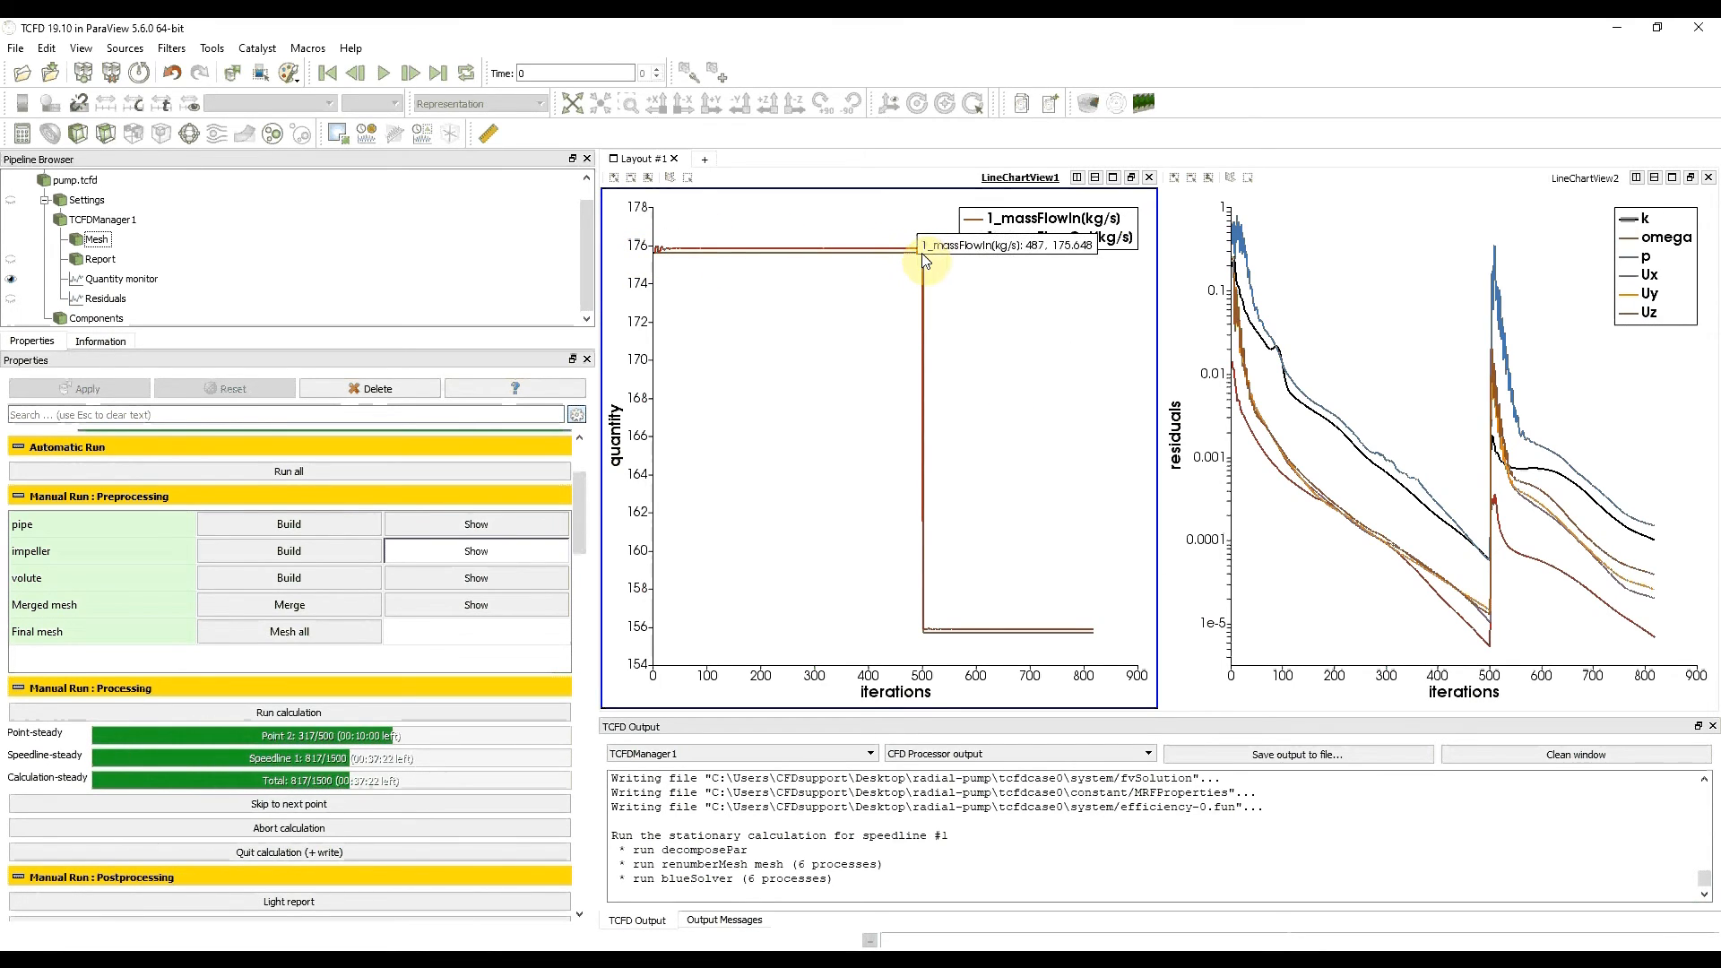
{"action": "mouse_move", "coordinate": [923, 258]}
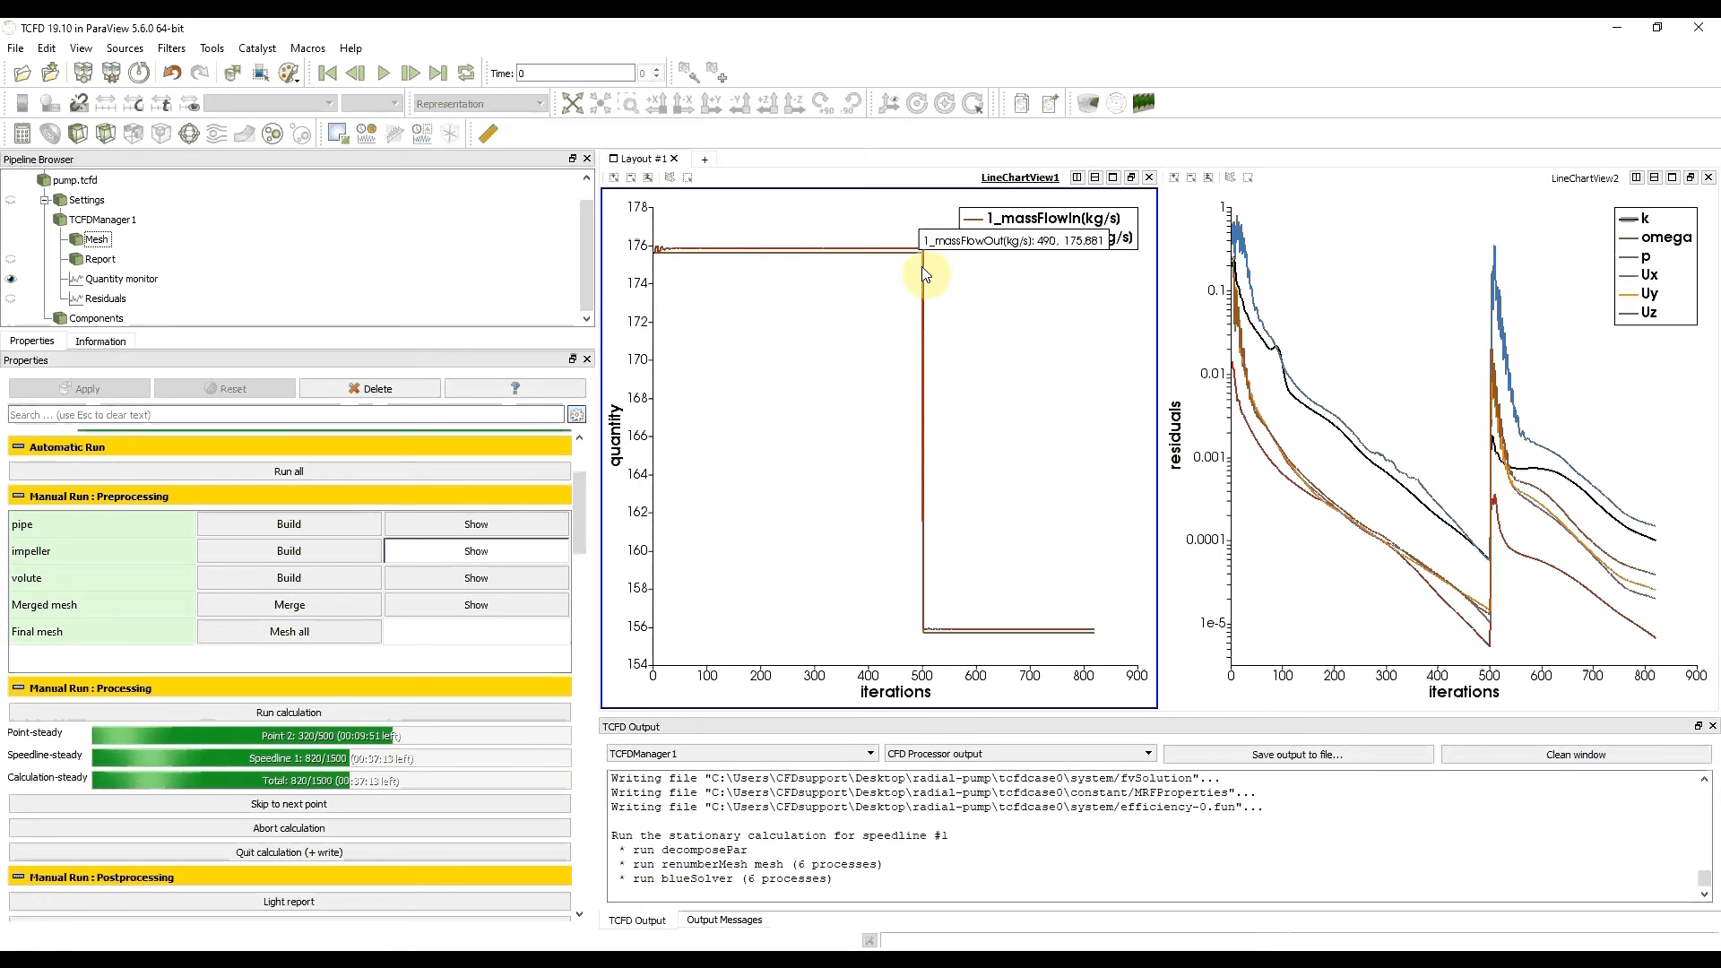
{"action": "mouse_move", "coordinate": [941, 633]}
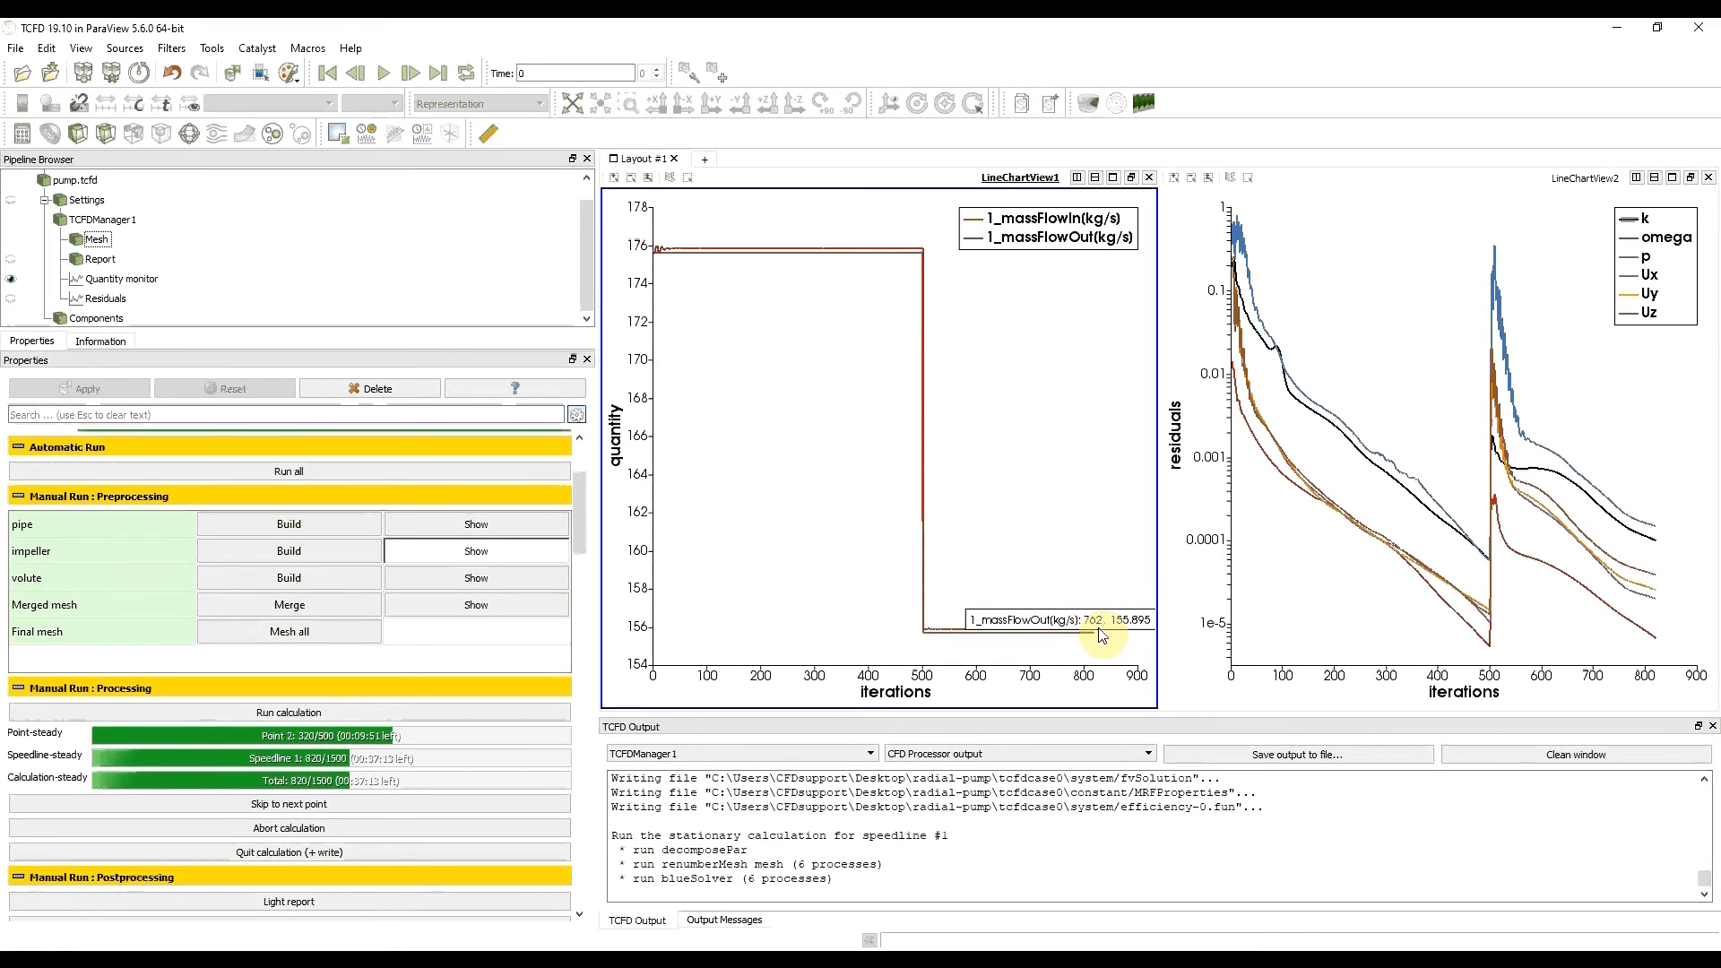
{"action": "mouse_move", "coordinate": [1093, 629]}
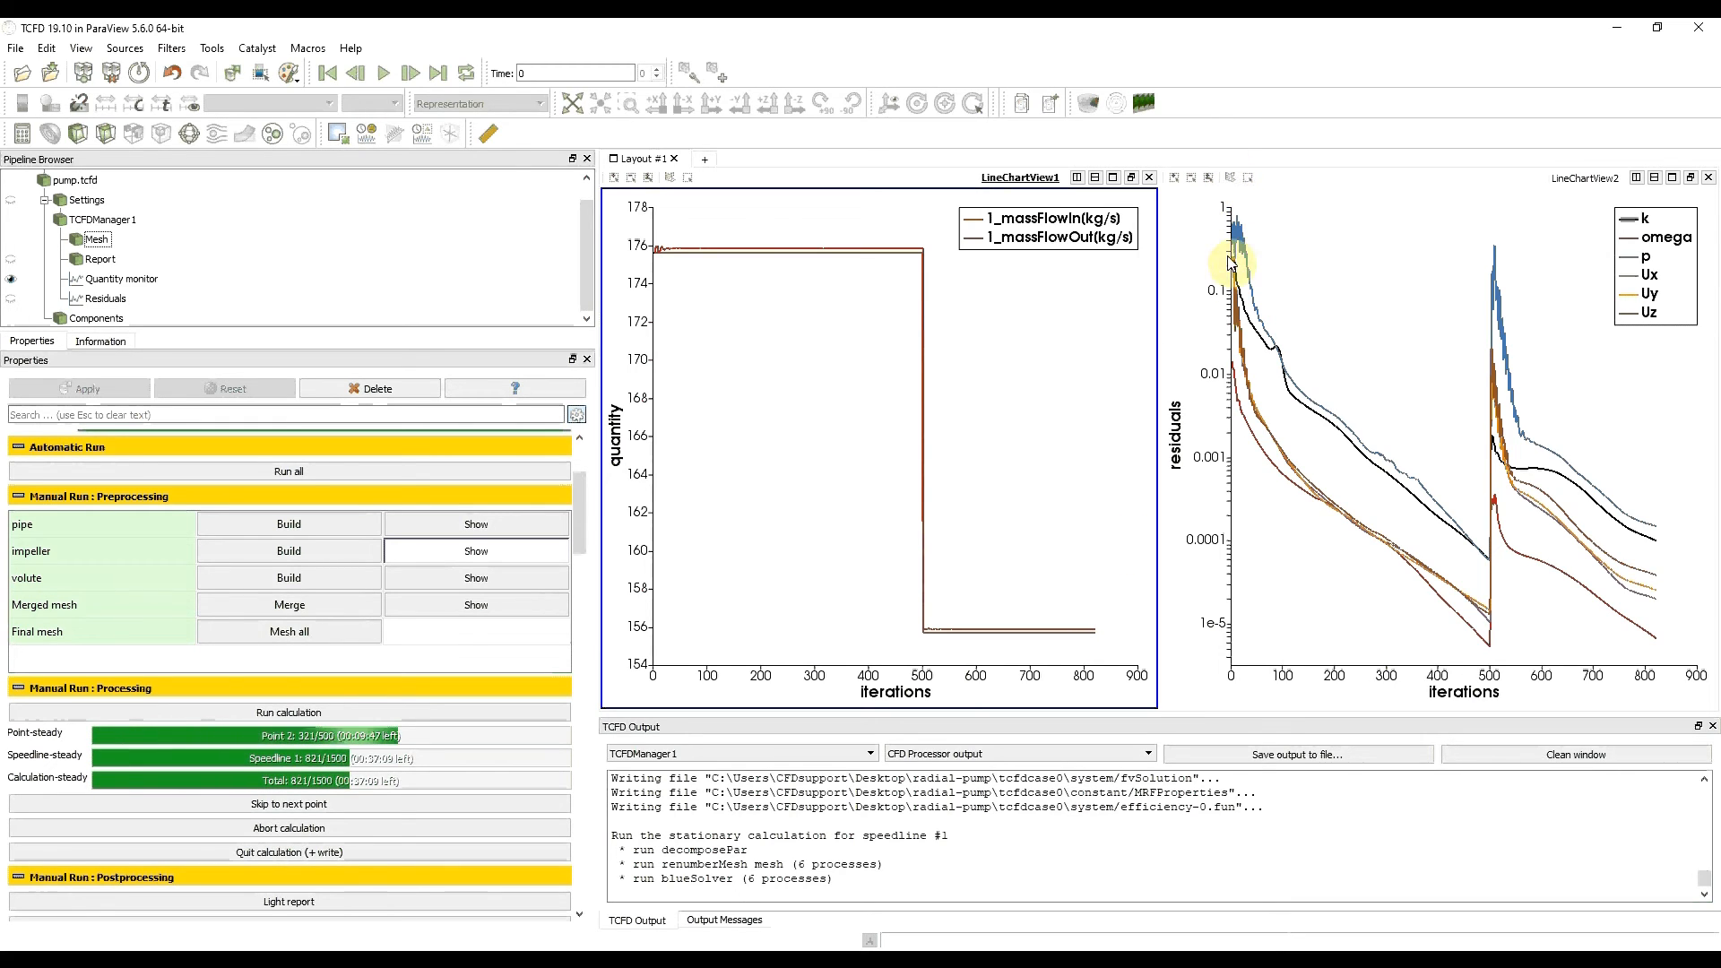
{"action": "mouse_move", "coordinate": [1486, 539]}
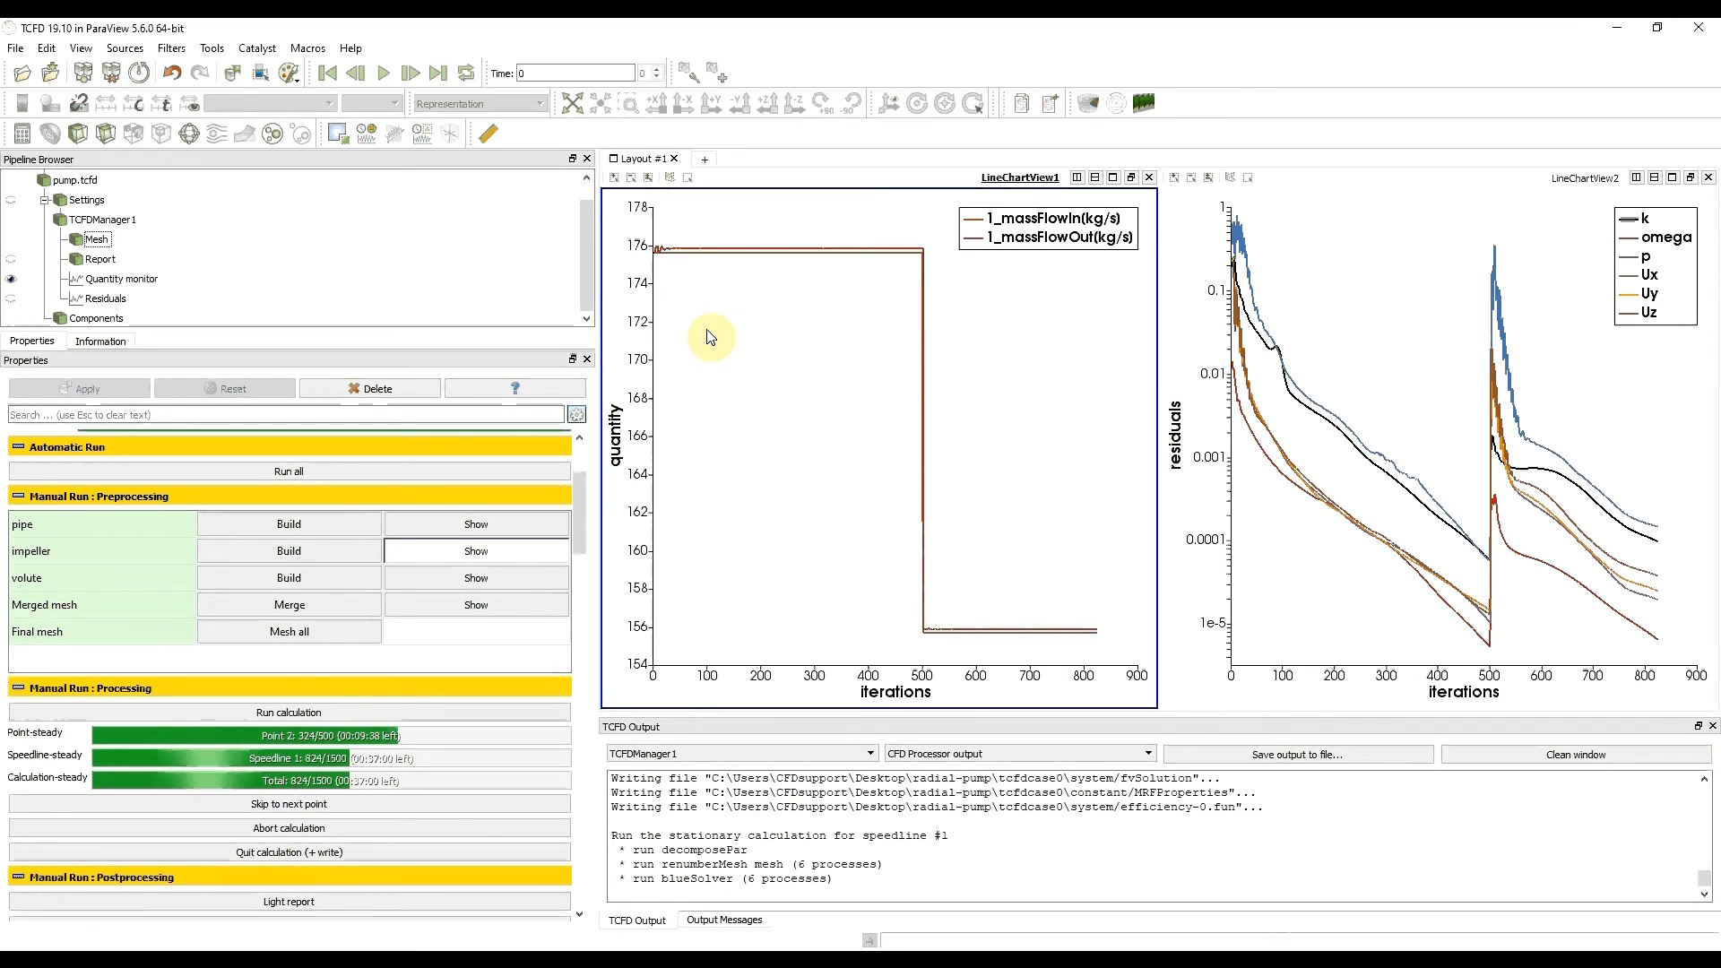
Replace both mass flow curves in the Quantity monitor chart with 1_efficiency[-] and 1_efficiency-avg[-]
{"action": "left_click", "coordinate": [122, 280]}
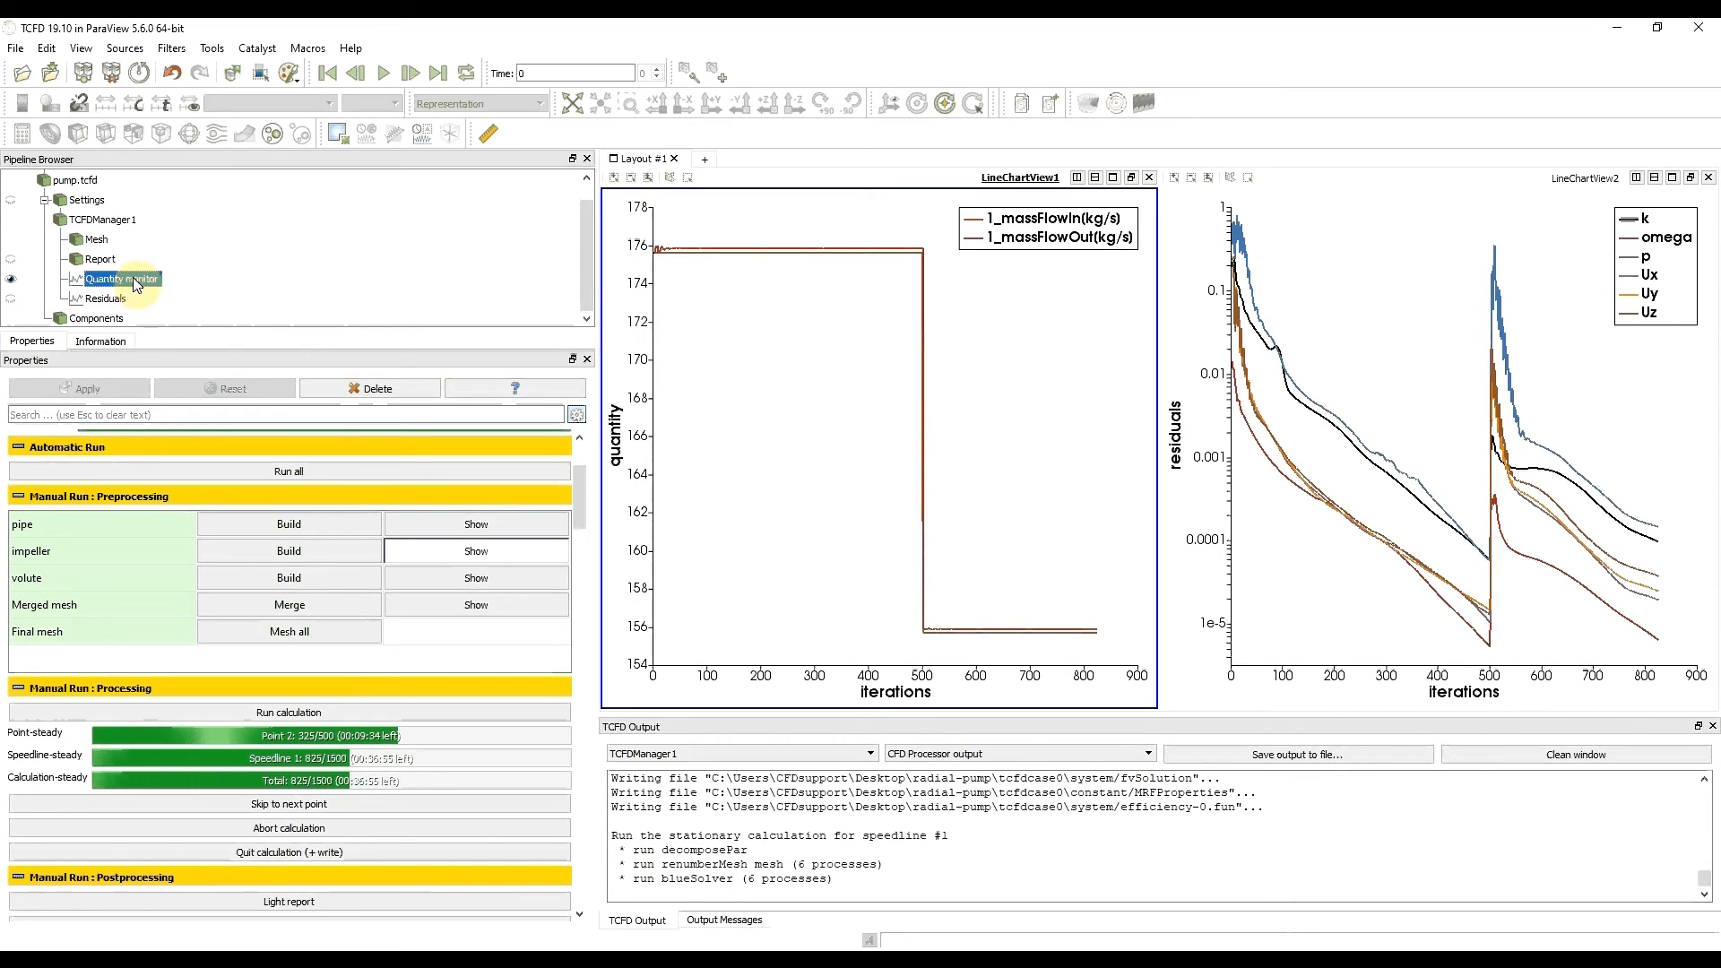
{"action": "left_click_drag", "start_coordinate": [581, 496], "coordinate": [583, 615]}
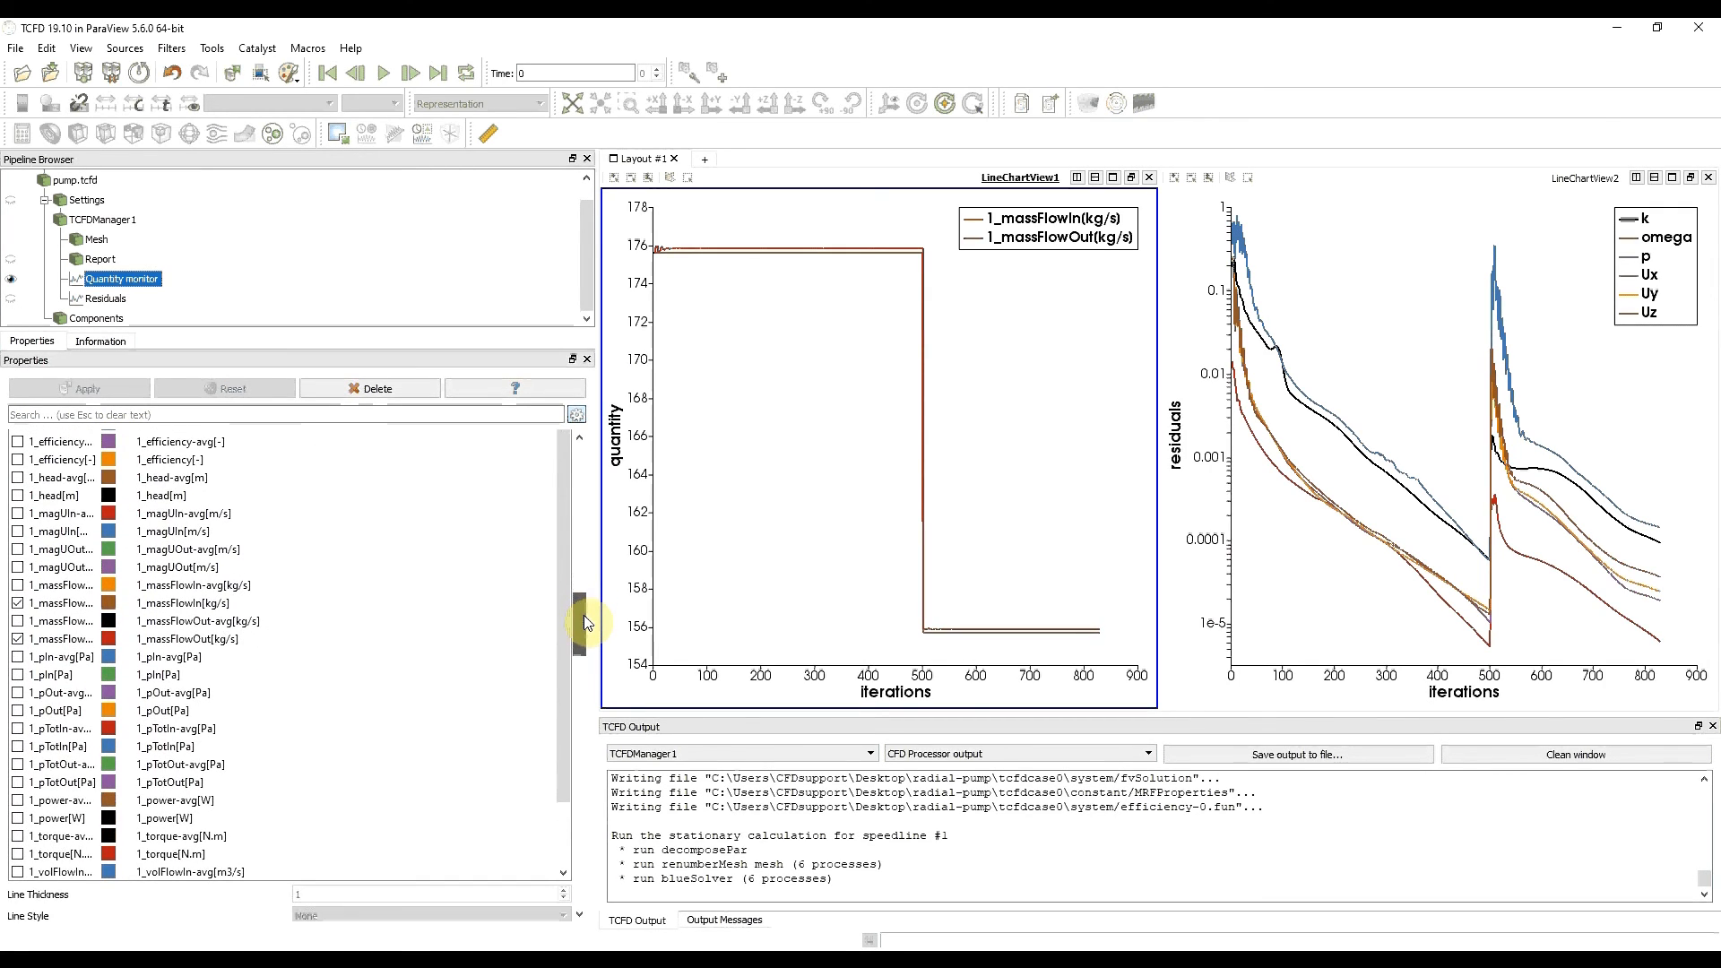
{"action": "left_click", "coordinate": [18, 639]}
{"action": "left_click", "coordinate": [18, 603]}
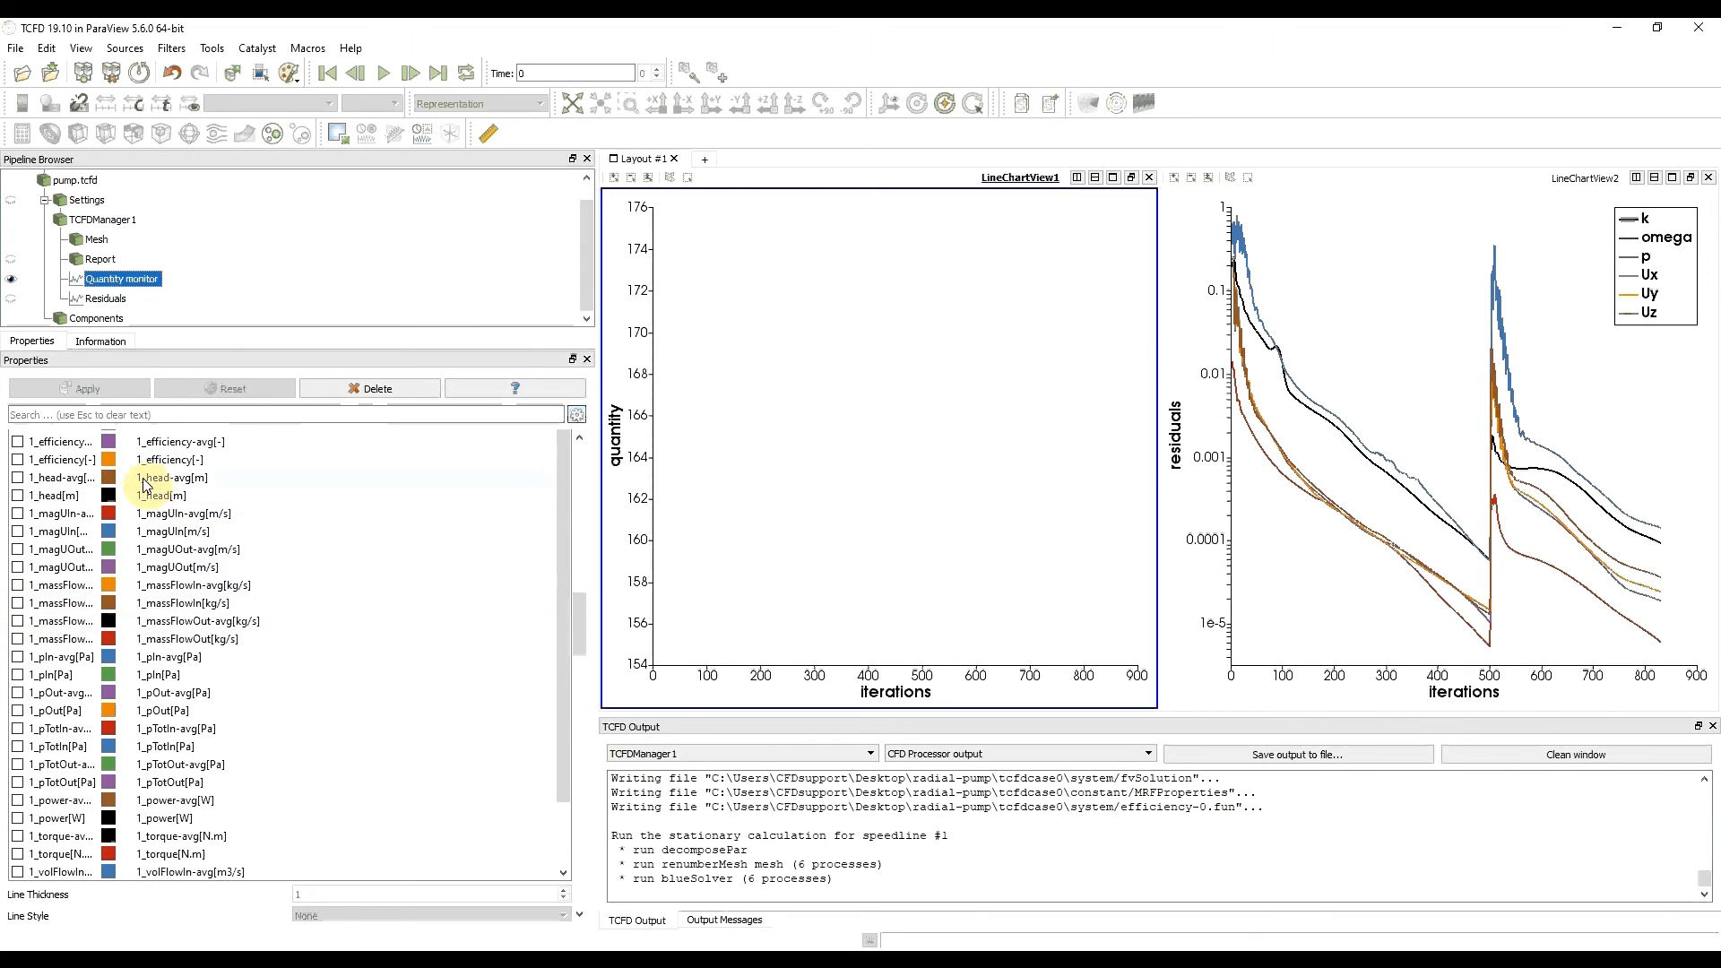
{"action": "left_click", "coordinate": [18, 460]}
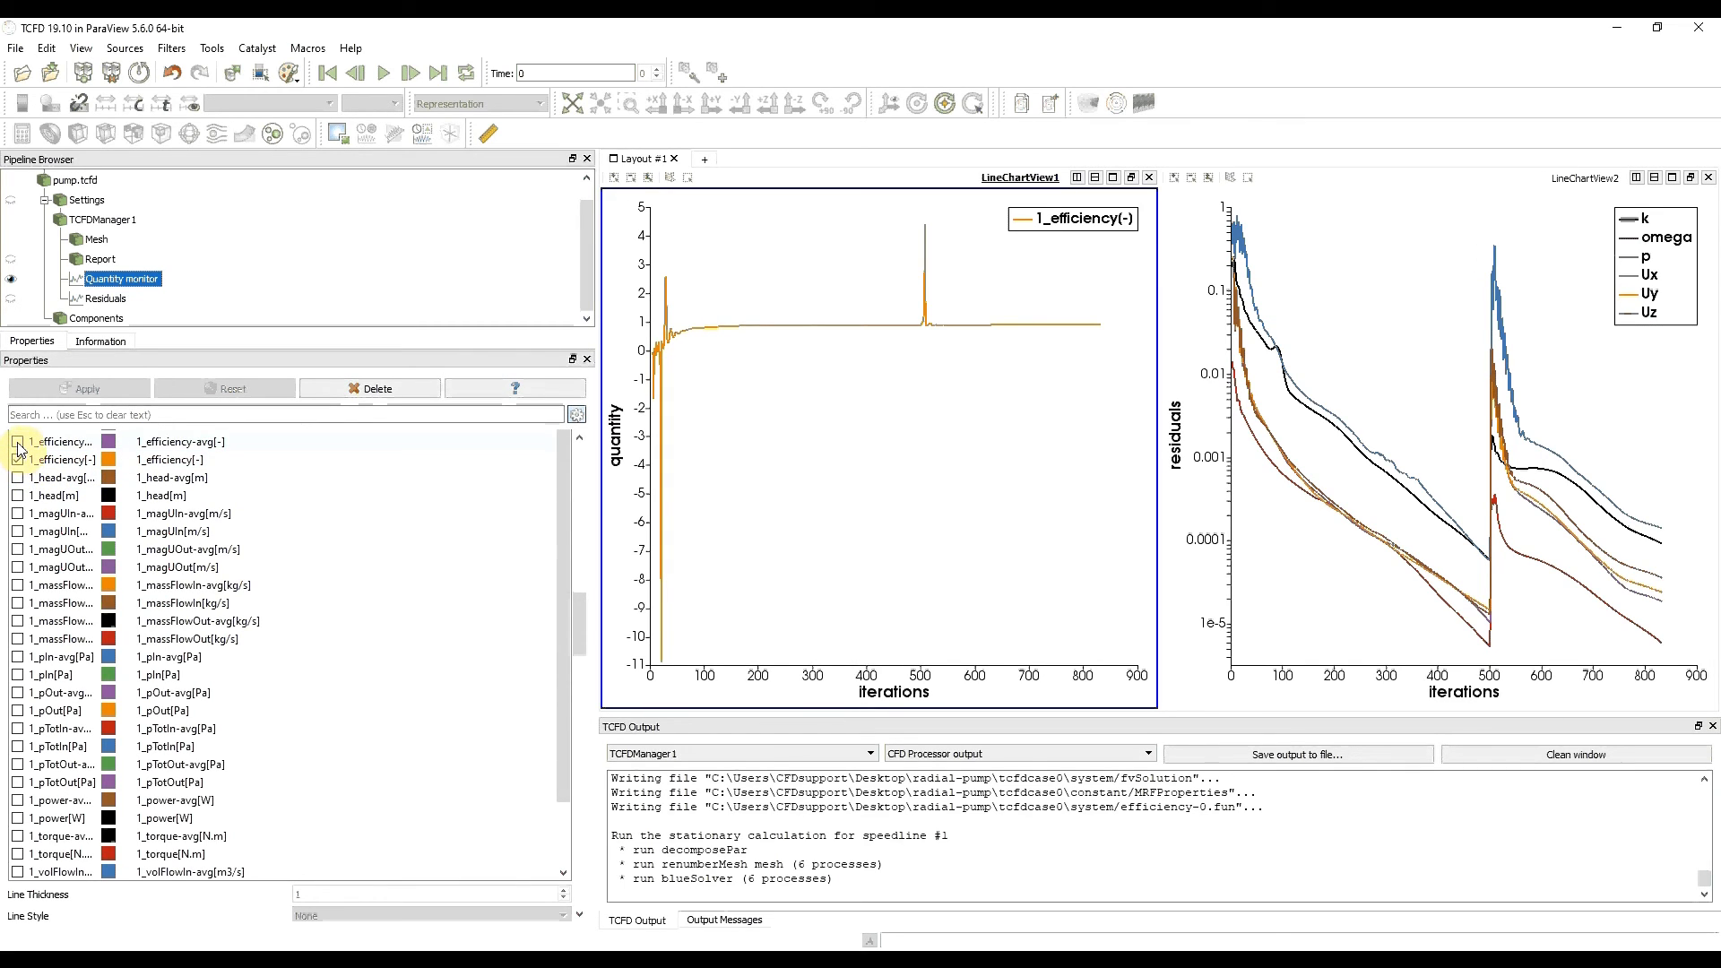
{"action": "left_click", "coordinate": [18, 442]}
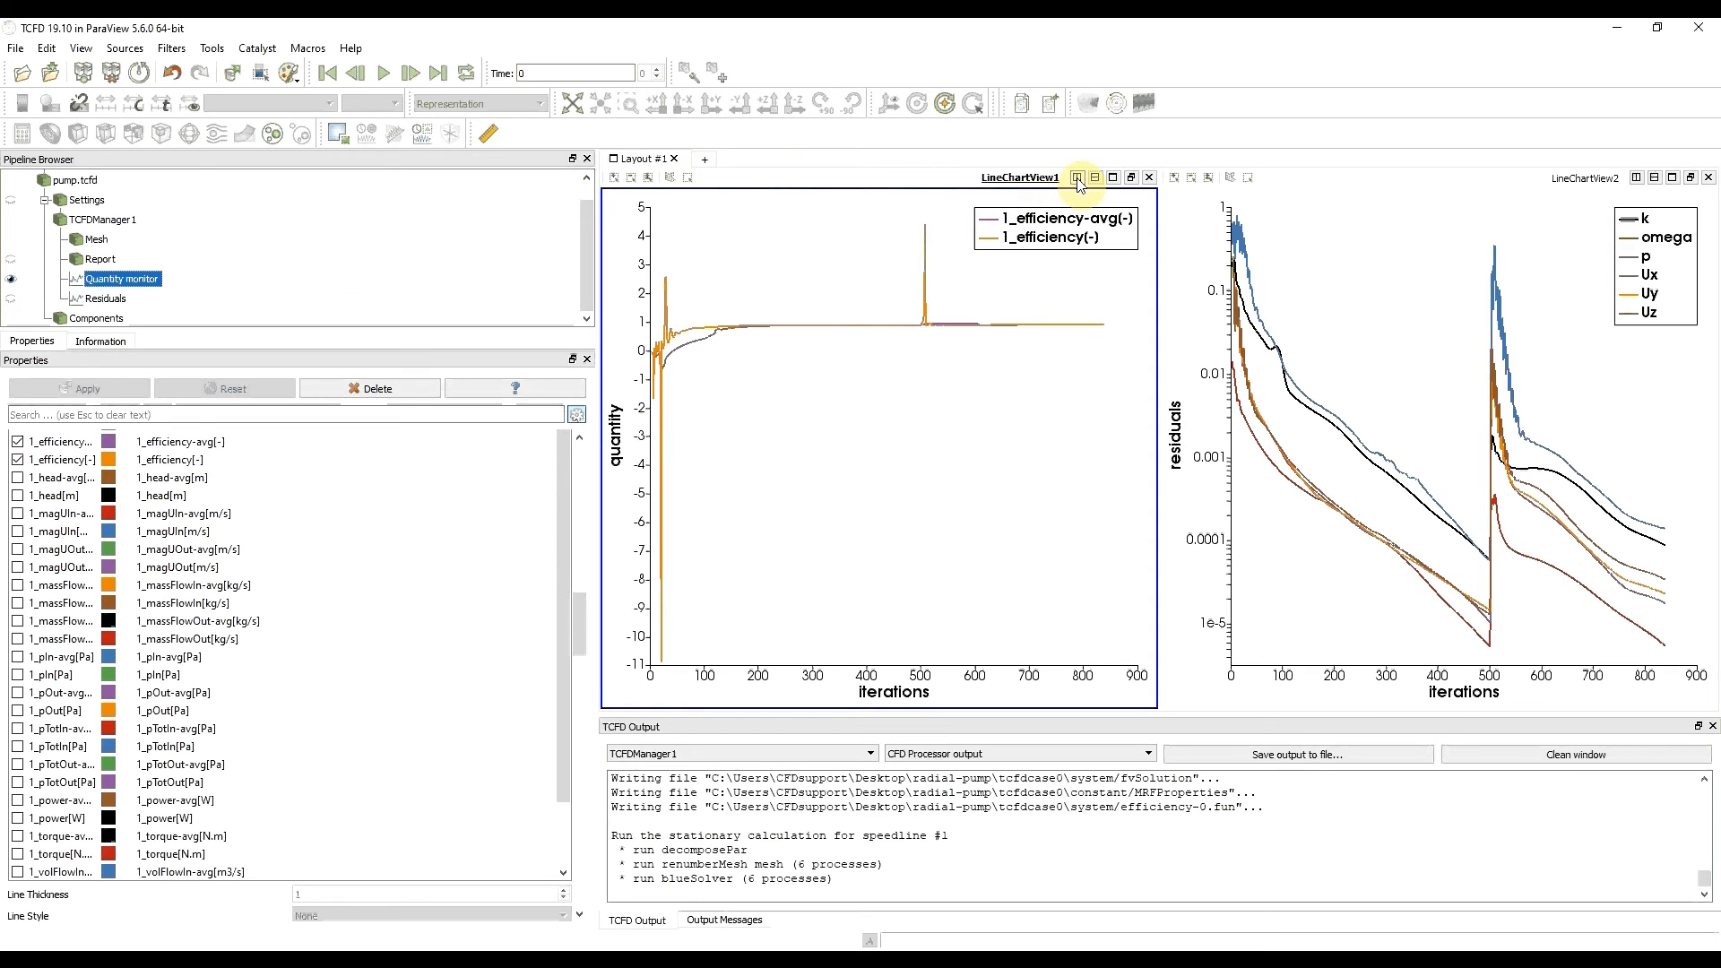
Add a second layout, show the impeller Mesh in it and rotate it to view the inlet side
{"action": "left_click", "coordinate": [704, 160]}
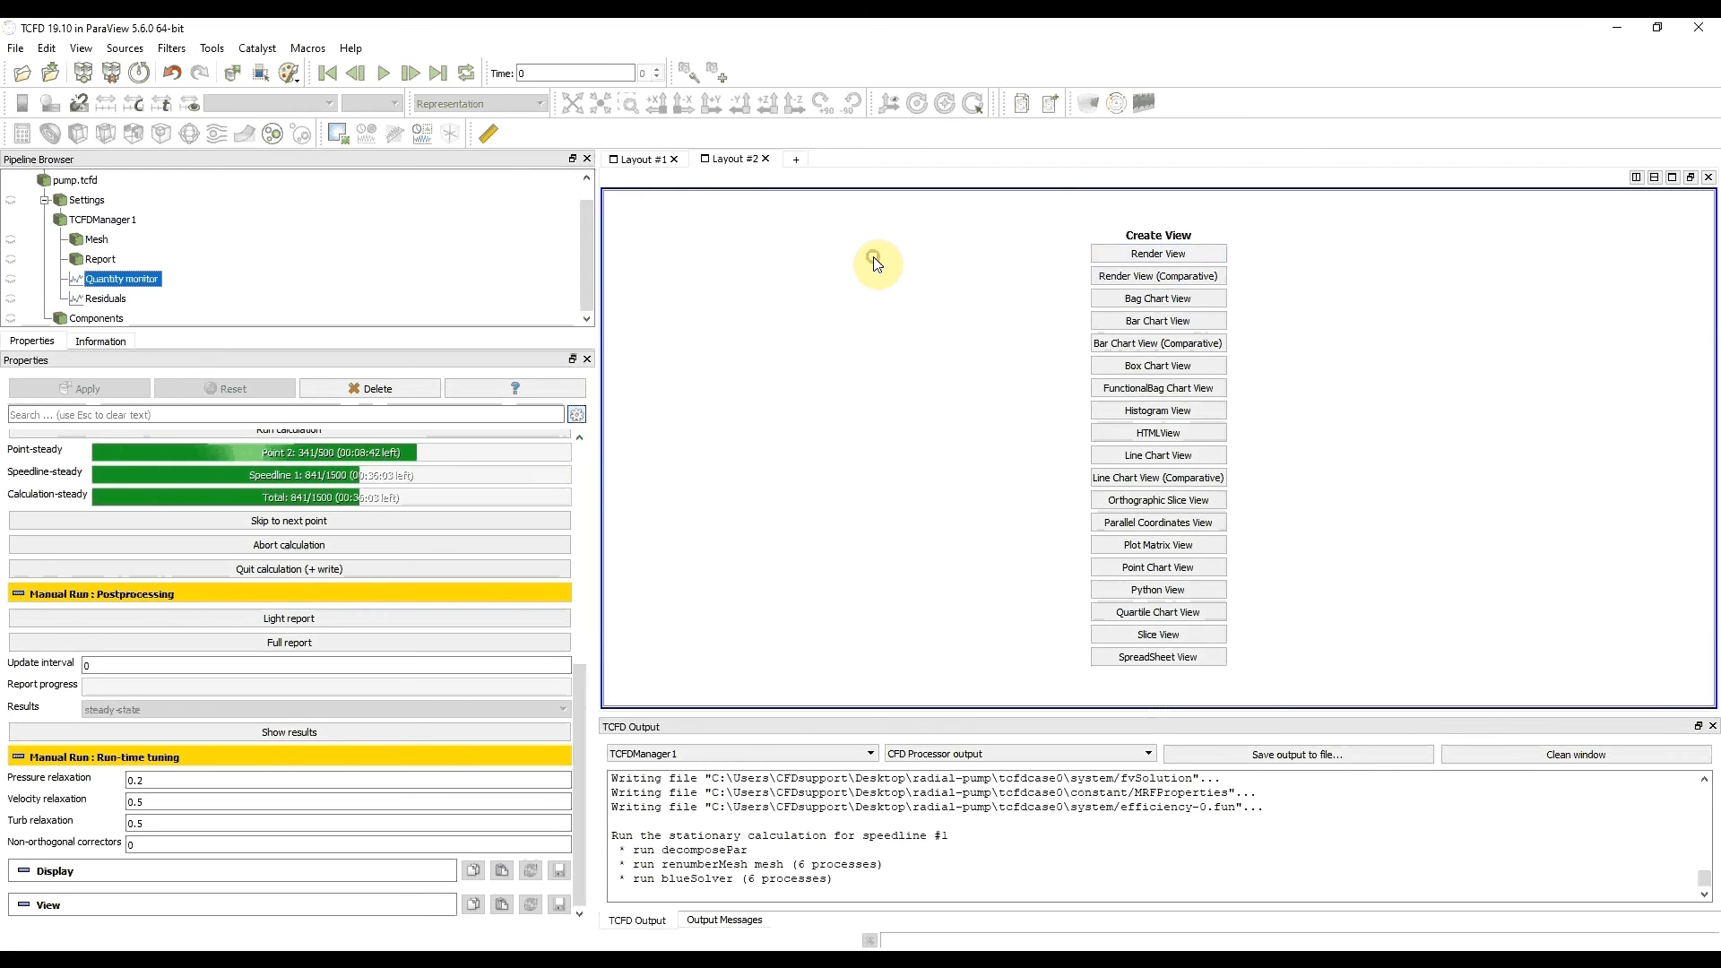
{"action": "left_click", "coordinate": [11, 242]}
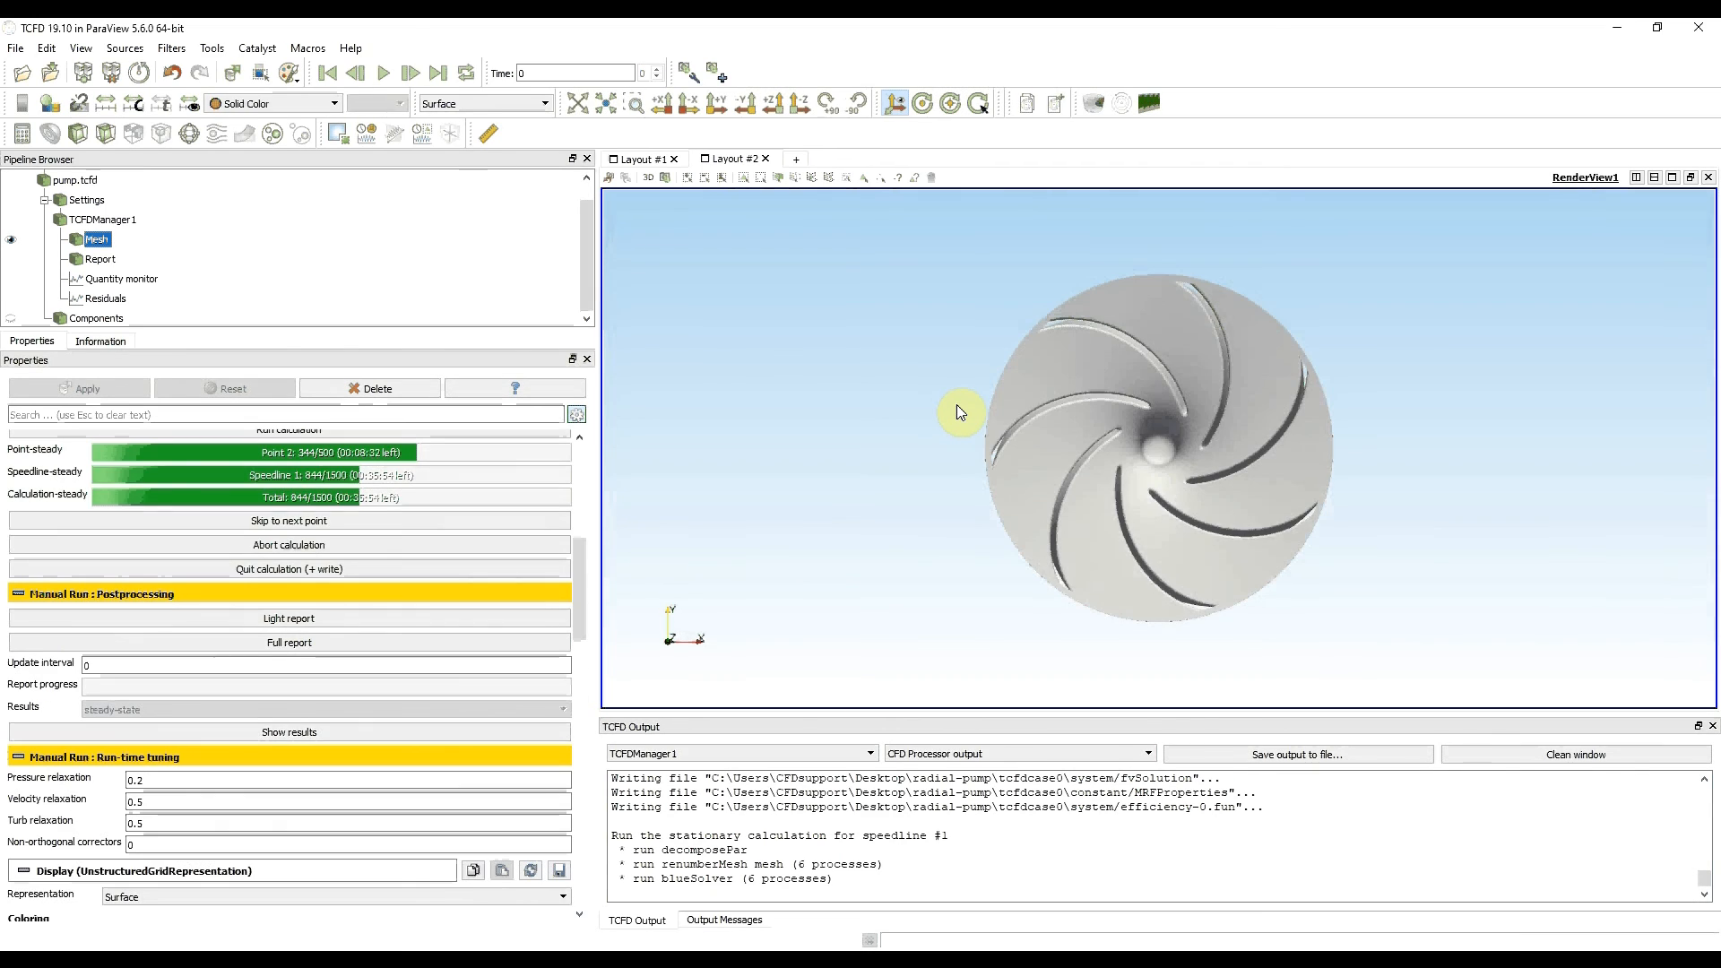
{"action": "left_click_drag", "start_coordinate": [1018, 453], "coordinate": [1546, 492]}
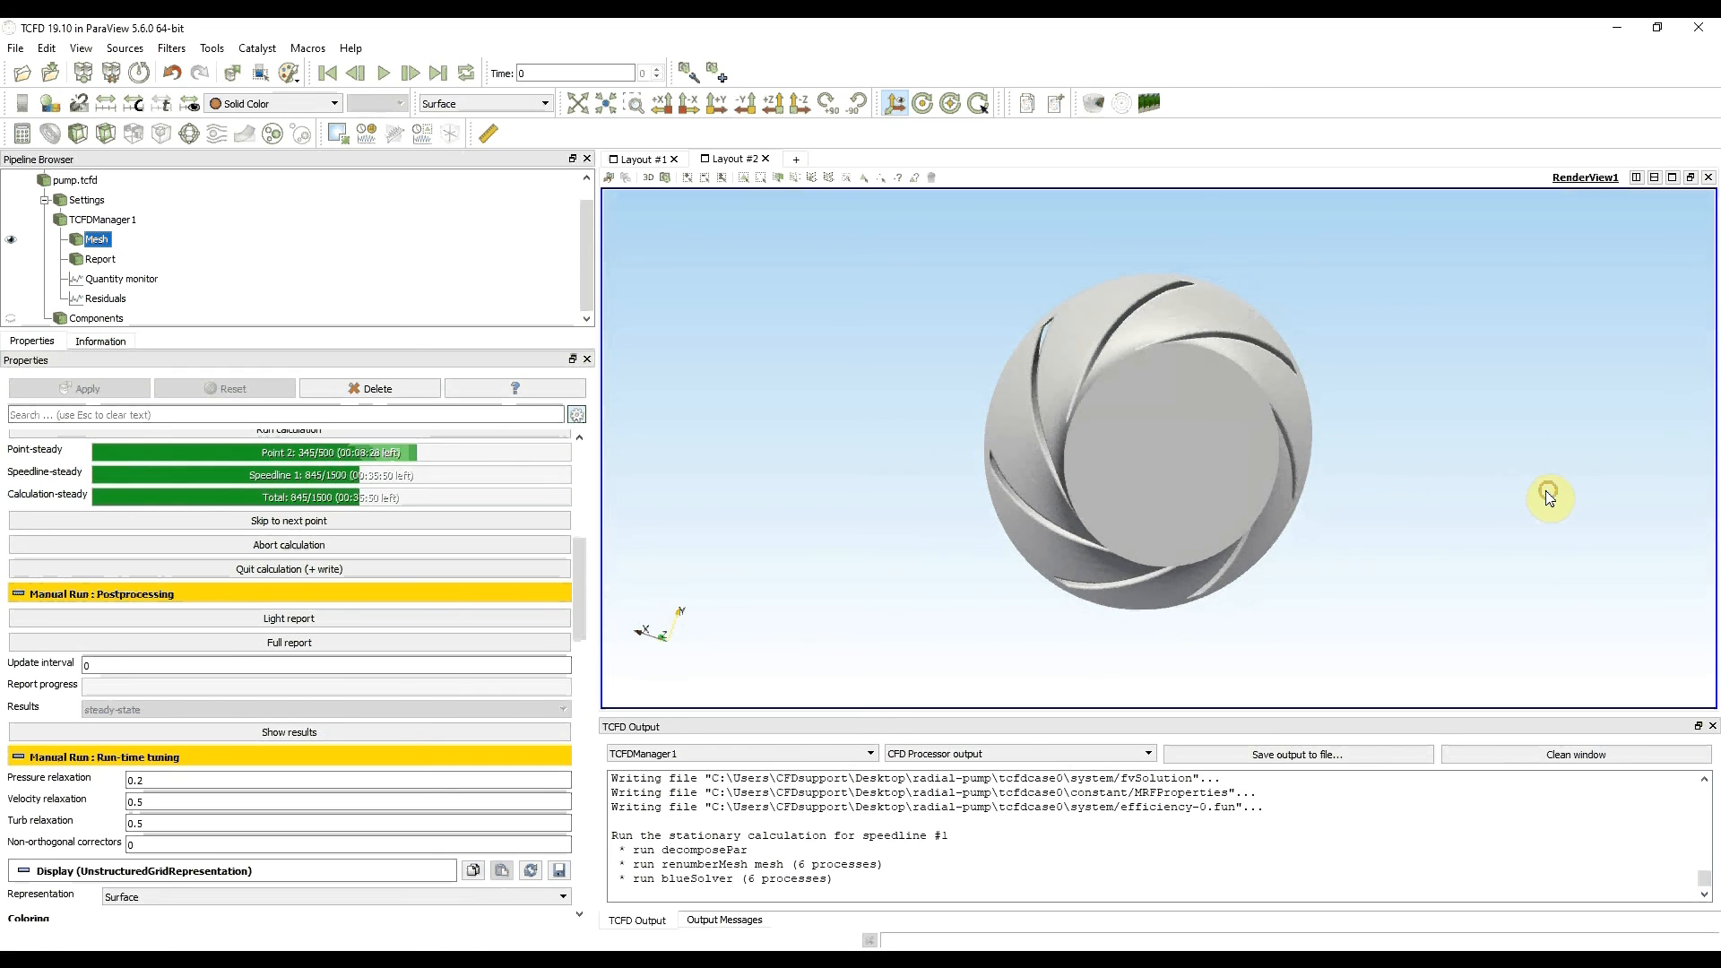
Check the charts in the first layout, then add a third layout and show the simulation Report in it
{"action": "left_click", "coordinate": [633, 162]}
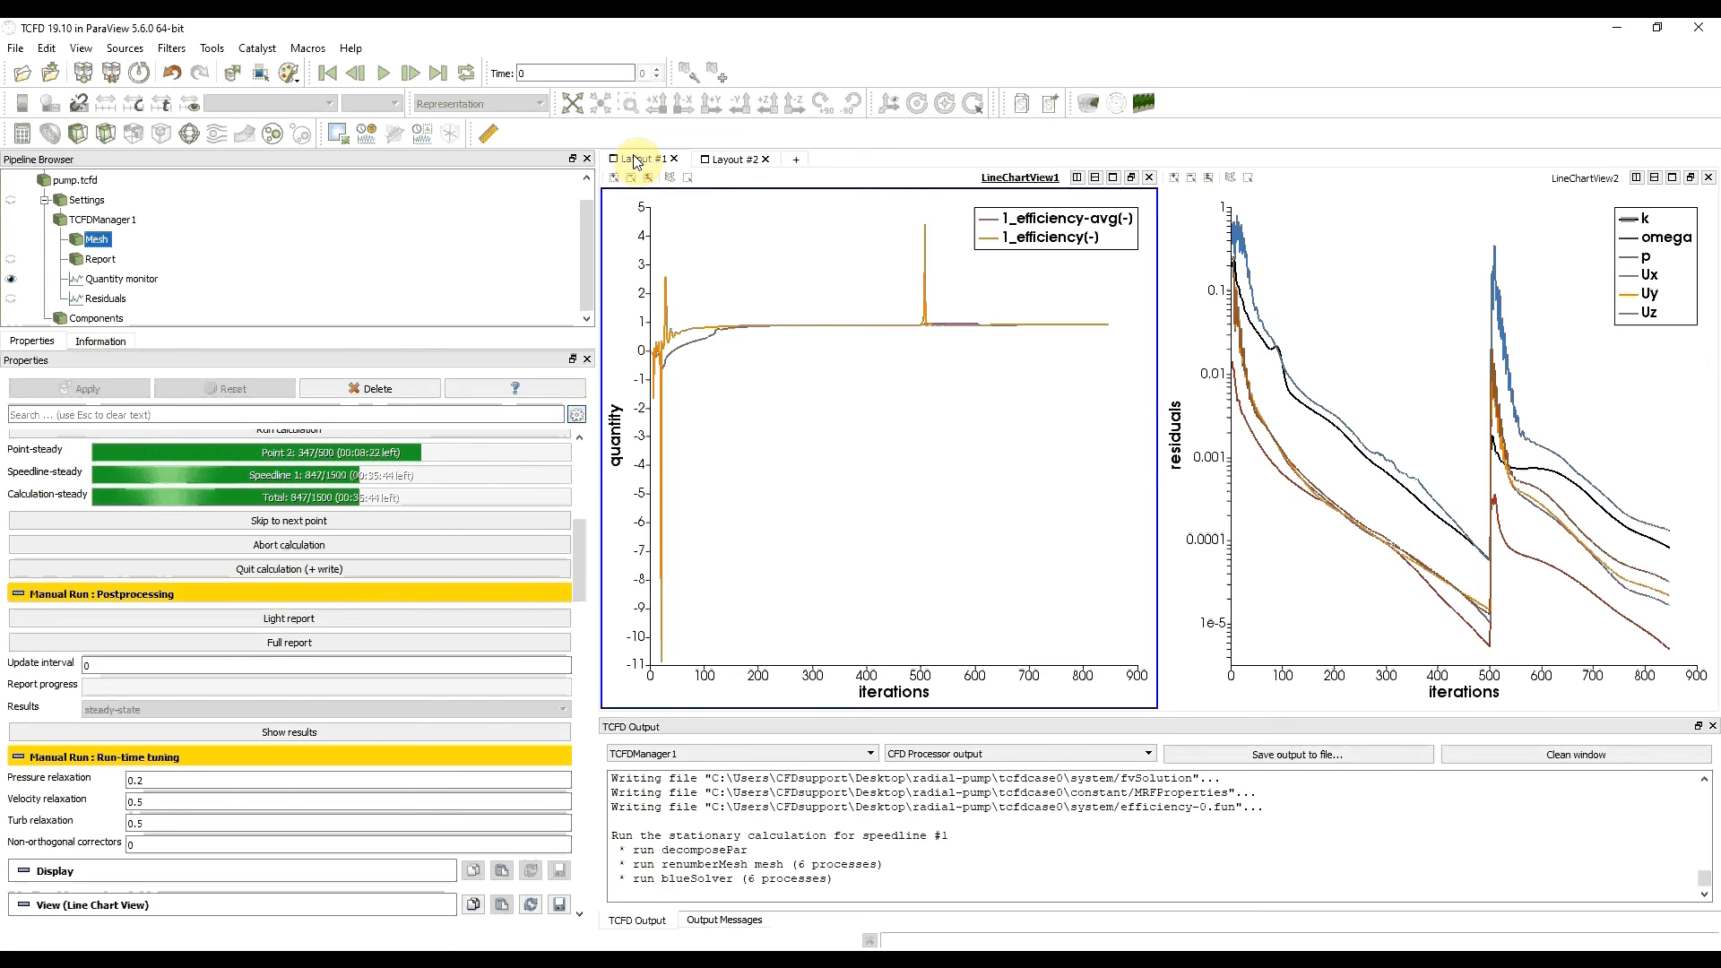
{"action": "left_click", "coordinate": [795, 161]}
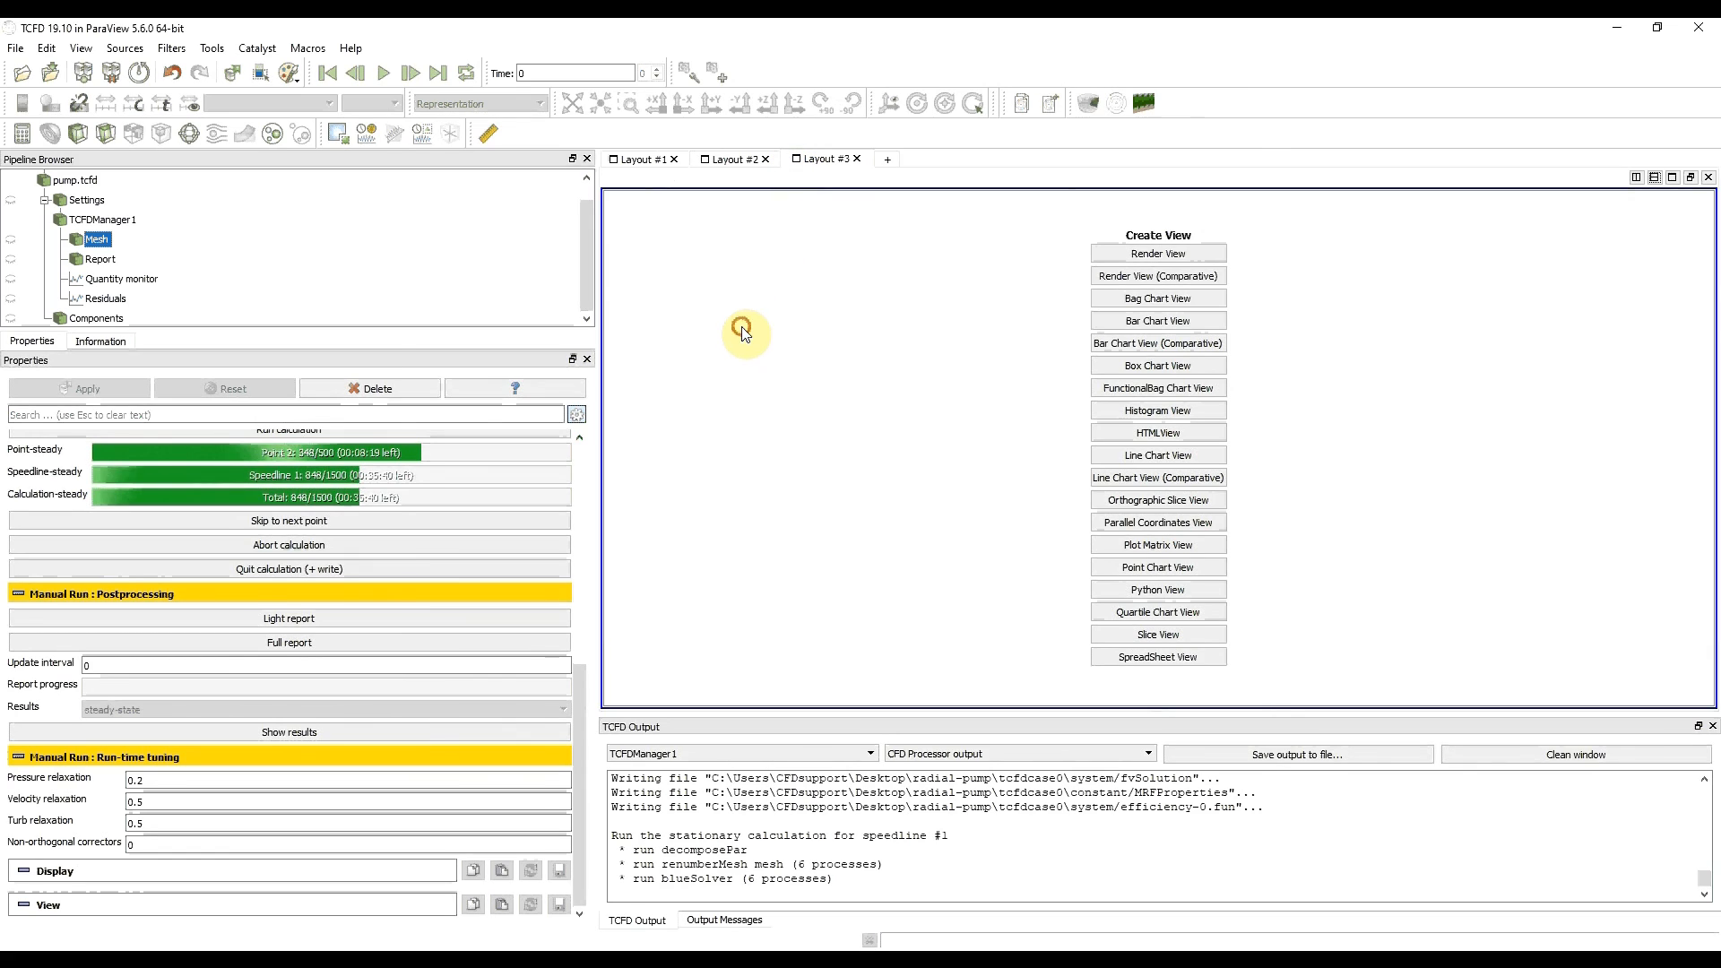
{"action": "left_click", "coordinate": [10, 260]}
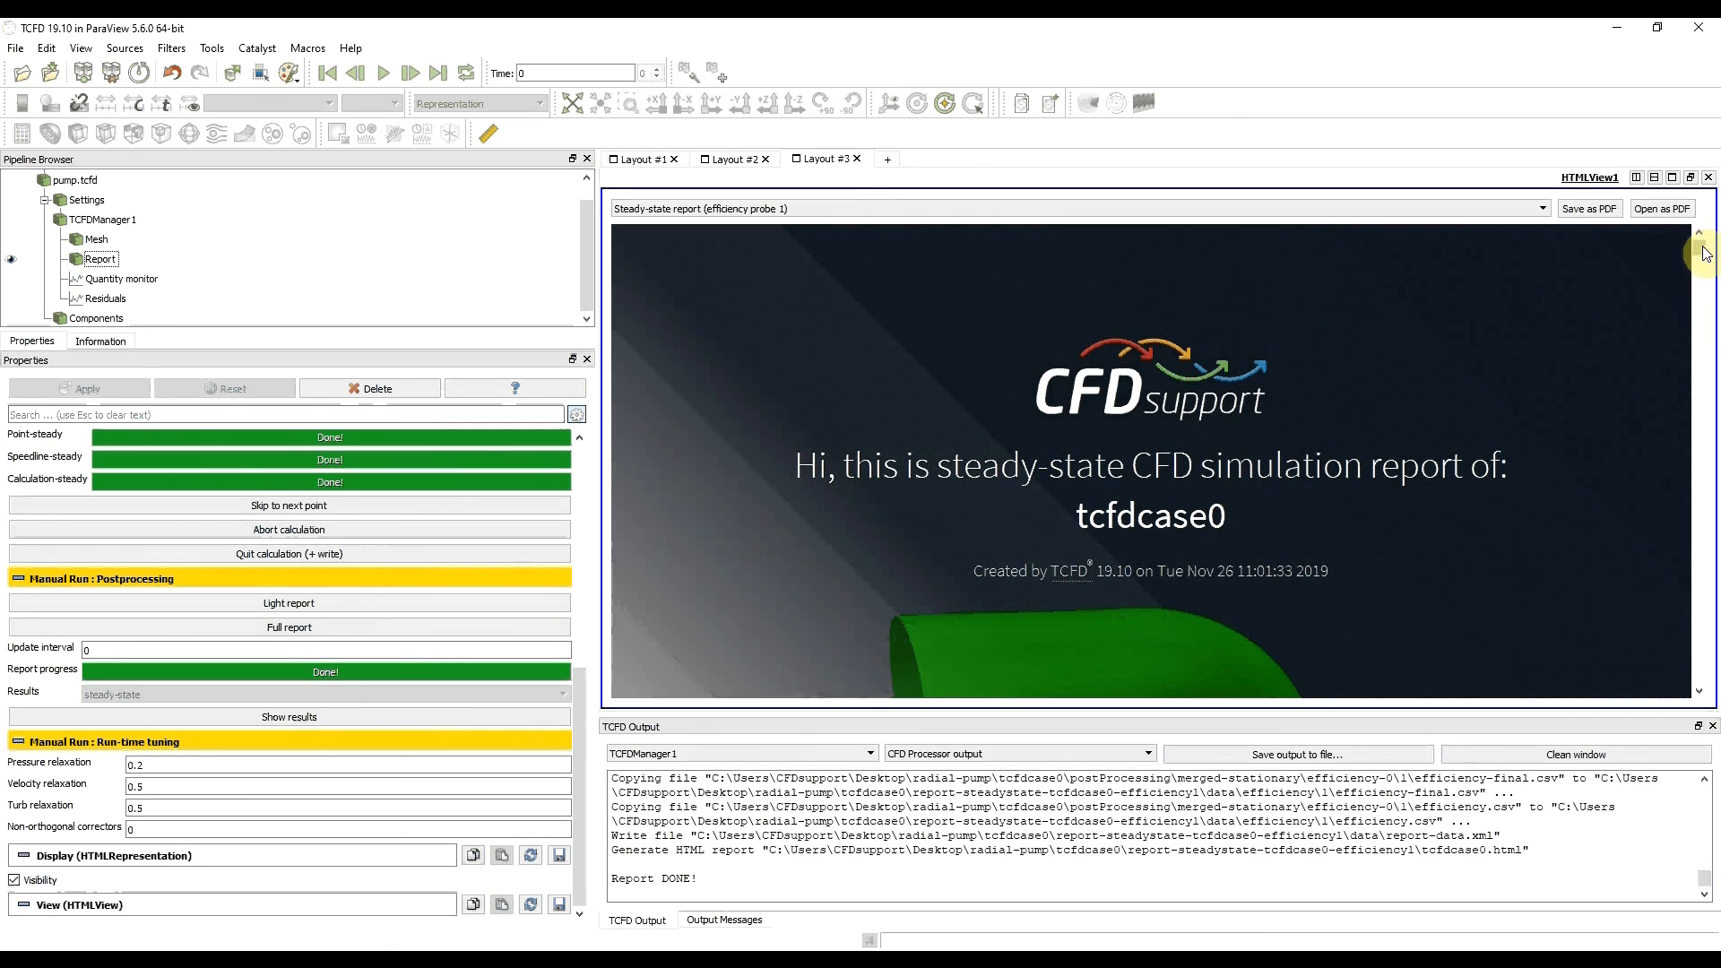
Look through the steady-state report for efficiency probe 1 and check its PDF export option
{"action": "mouse_move", "coordinate": [1700, 246]}
{"action": "left_mouse_down"}
{"action": "mouse_move", "coordinate": [1708, 374]}
{"action": "mouse_move", "coordinate": [1702, 246]}
{"action": "left_mouse_up"}
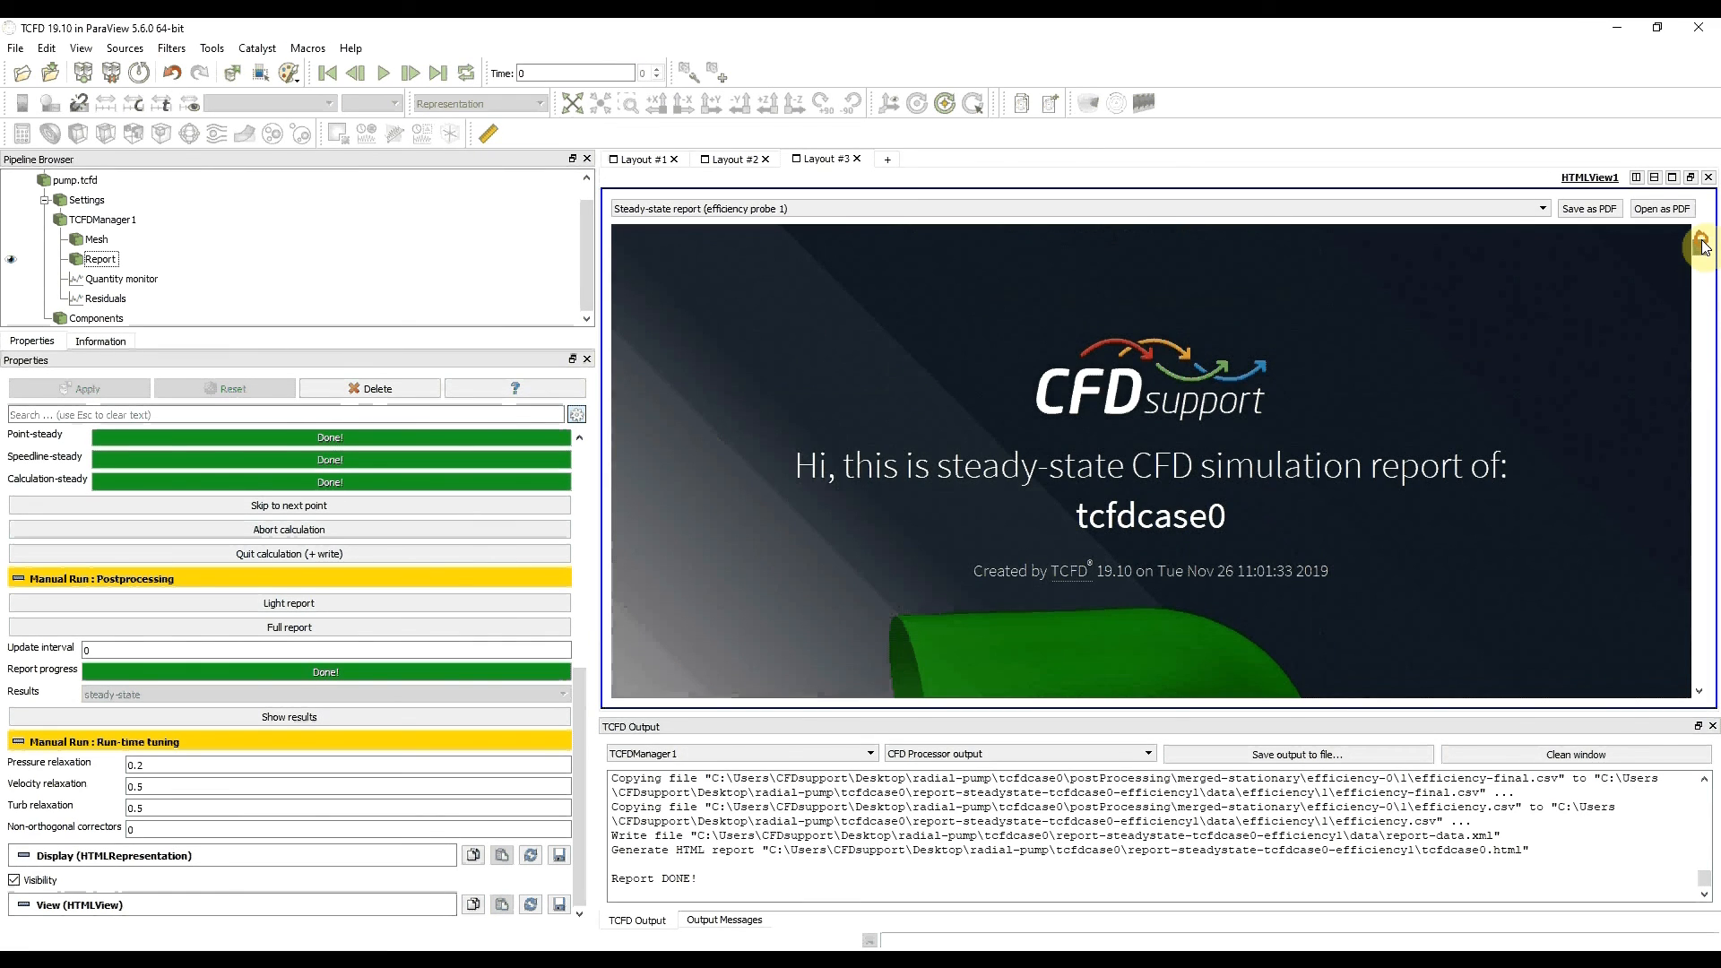
{"action": "left_click", "coordinate": [1589, 212]}
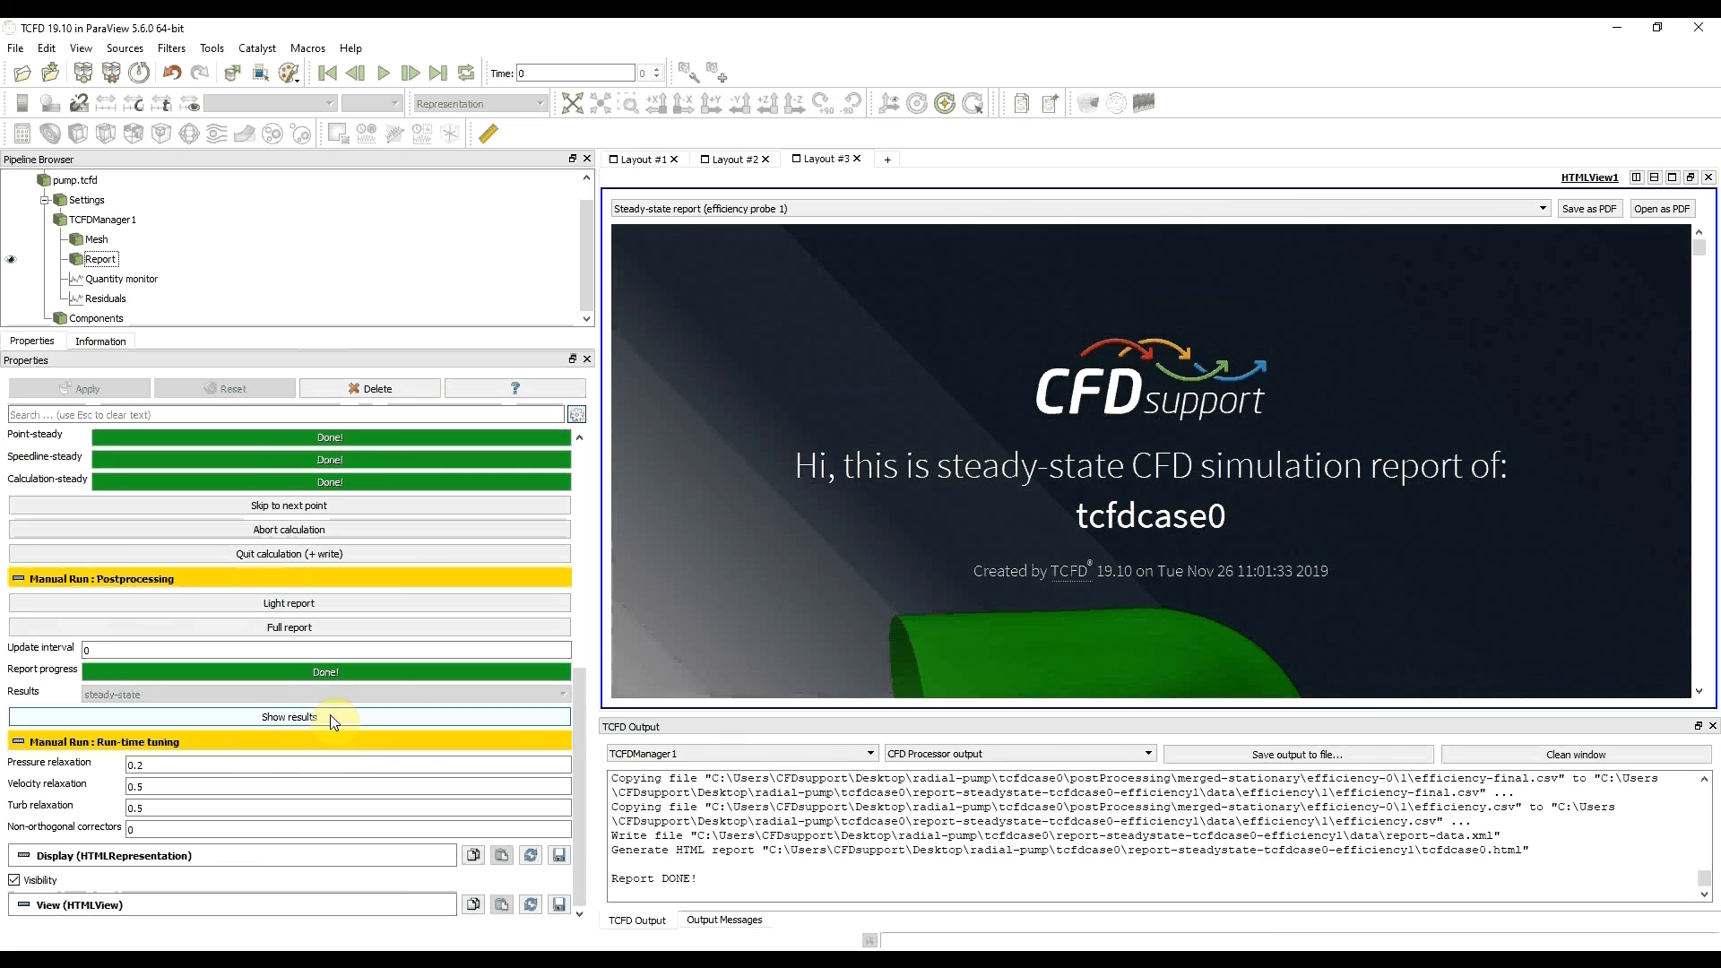
Hide the impeller Mesh in the second layout and show the steady-state simulation results there
{"action": "left_click", "coordinate": [732, 160]}
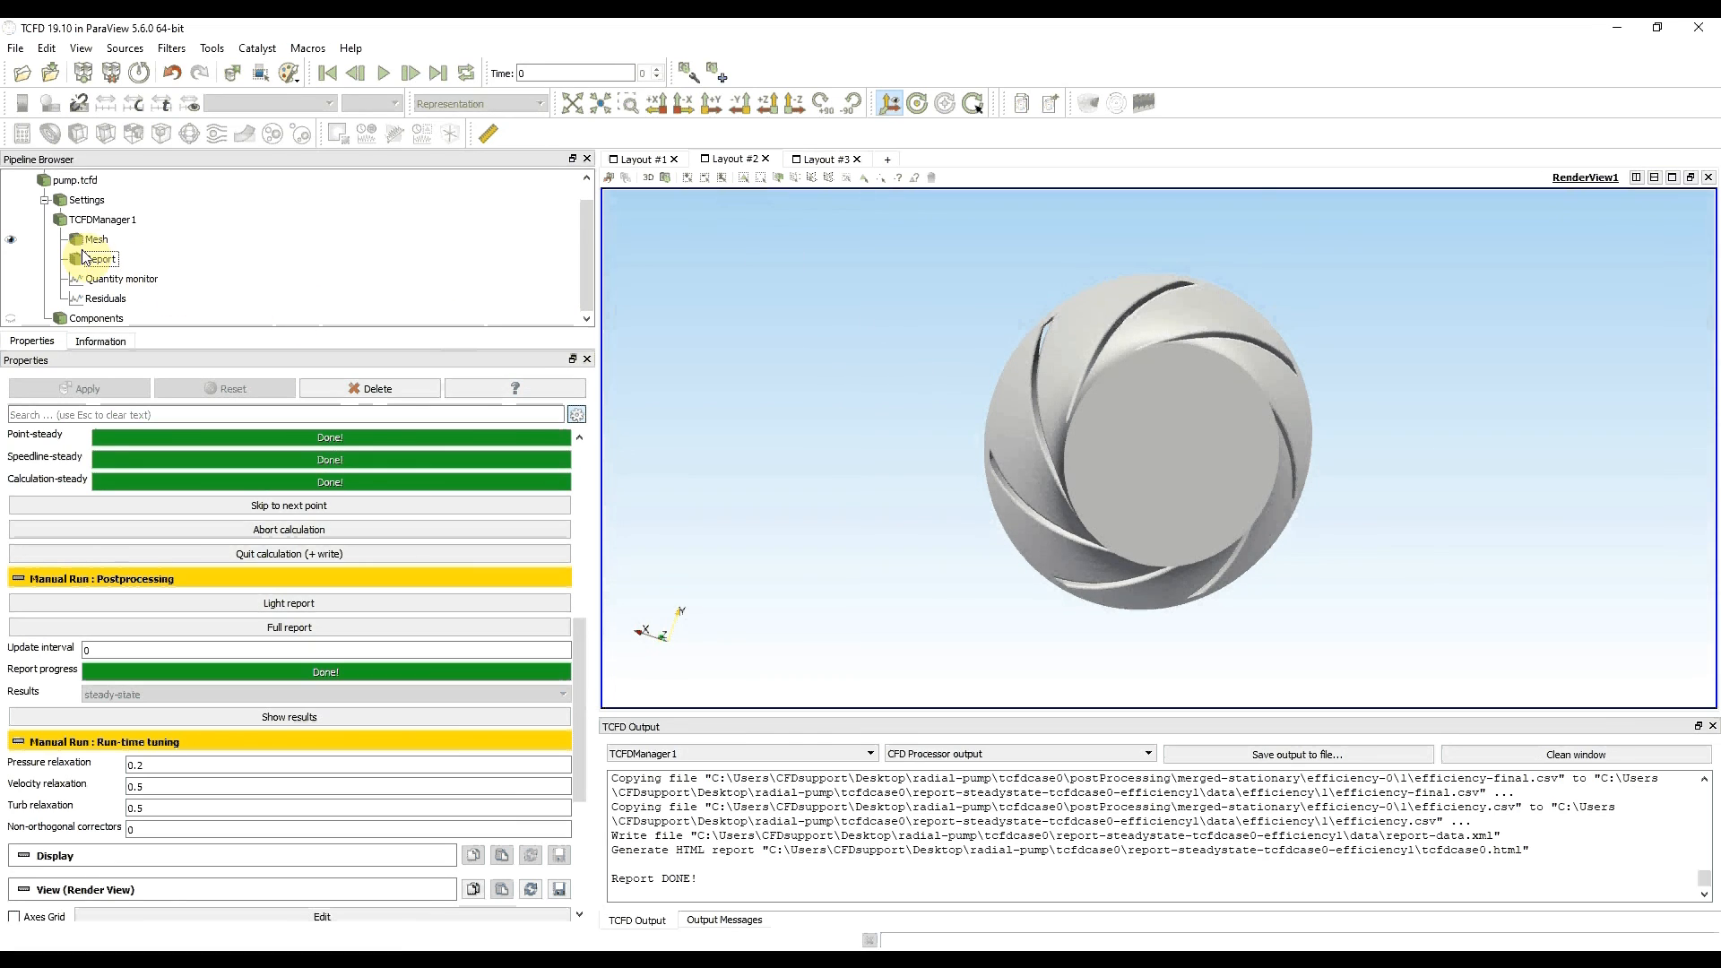
{"action": "left_click", "coordinate": [11, 239]}
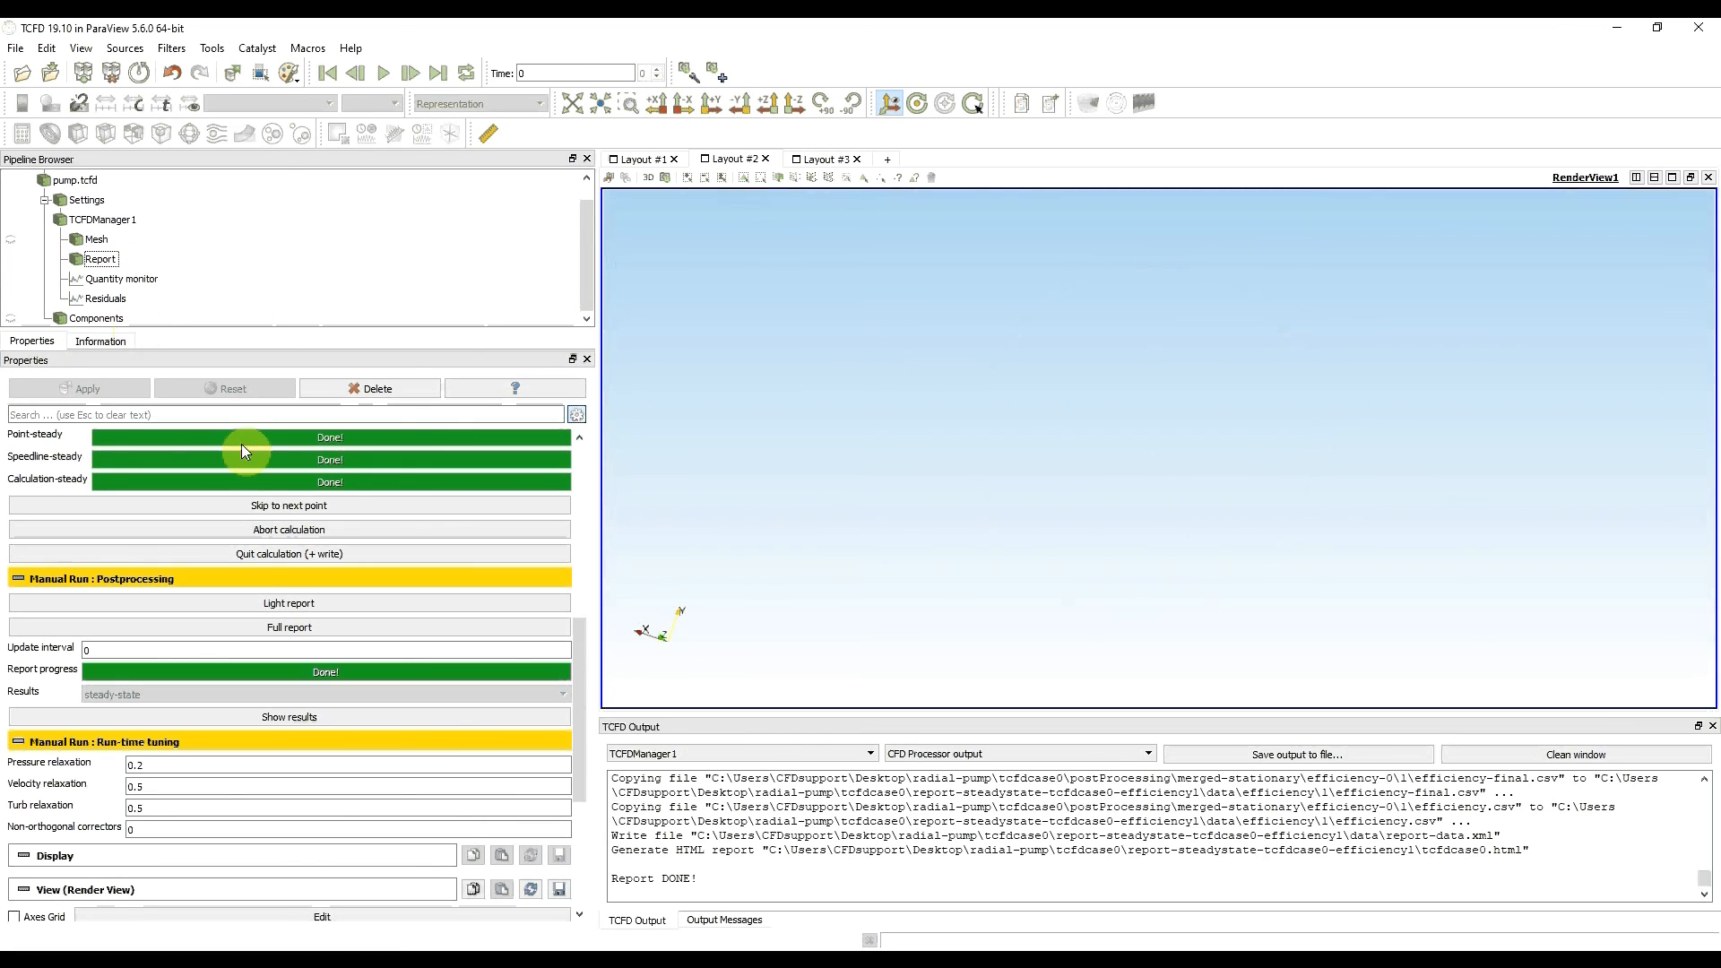
{"action": "left_click", "coordinate": [342, 716]}
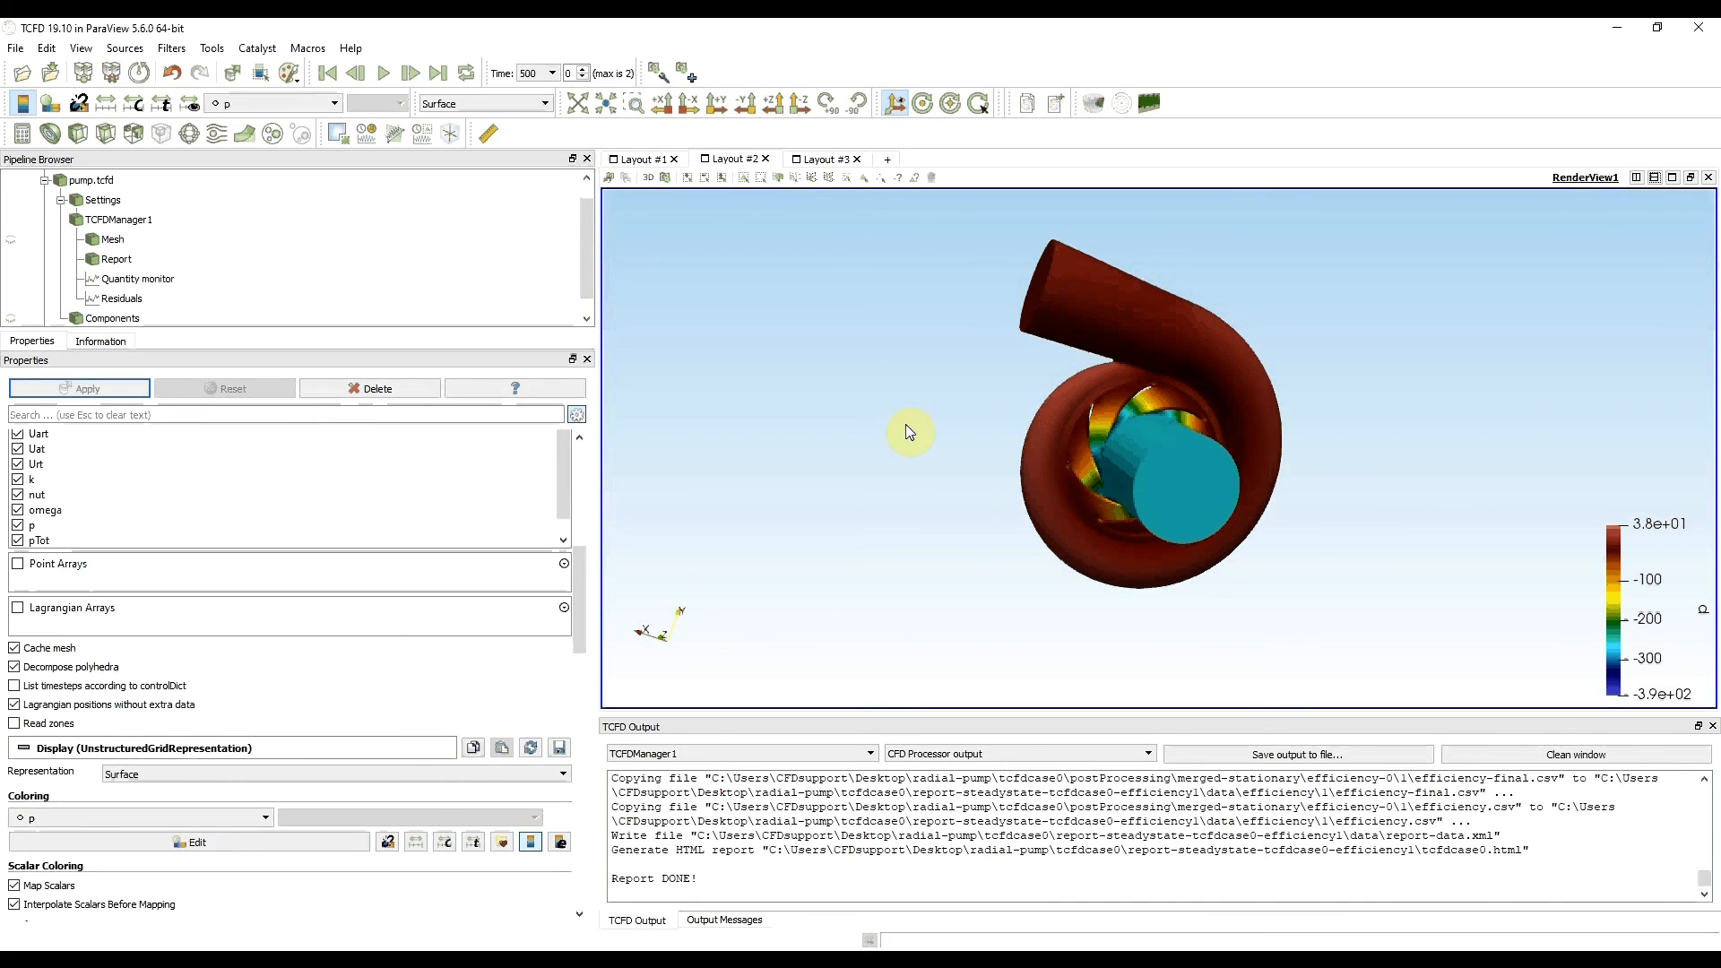
Switch the pump results to time 1000 and review the variables available for coloring, keeping p
{"action": "left_click", "coordinate": [583, 69]}
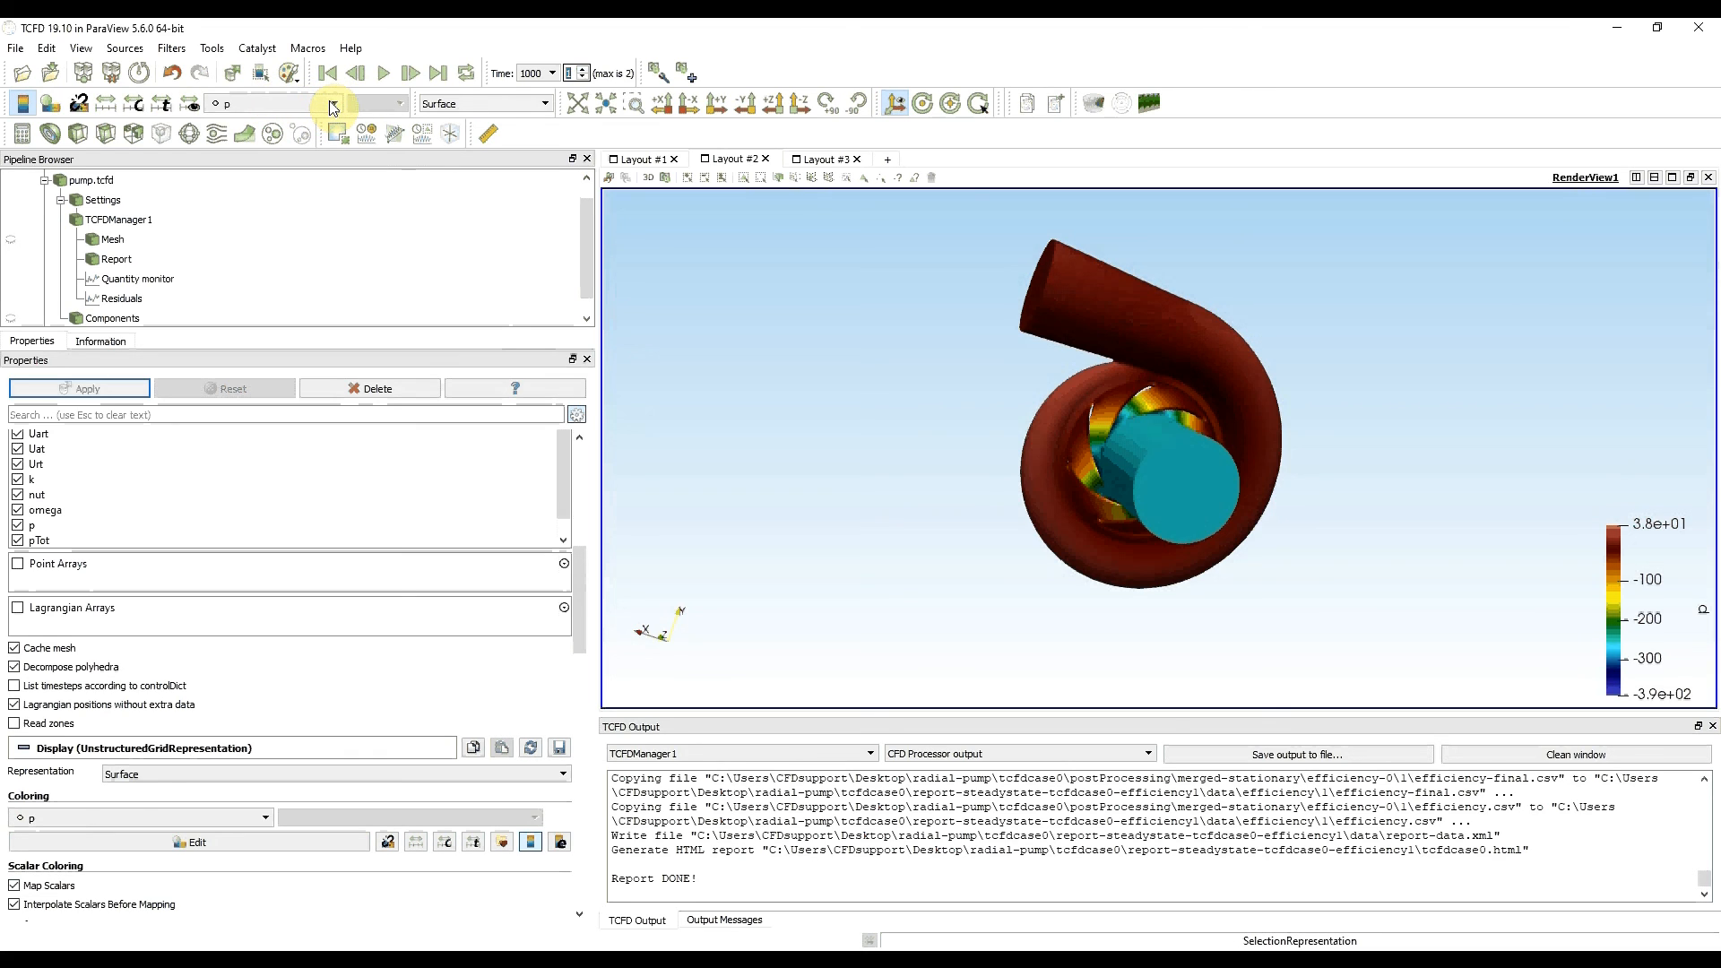
{"action": "left_click", "coordinate": [333, 104]}
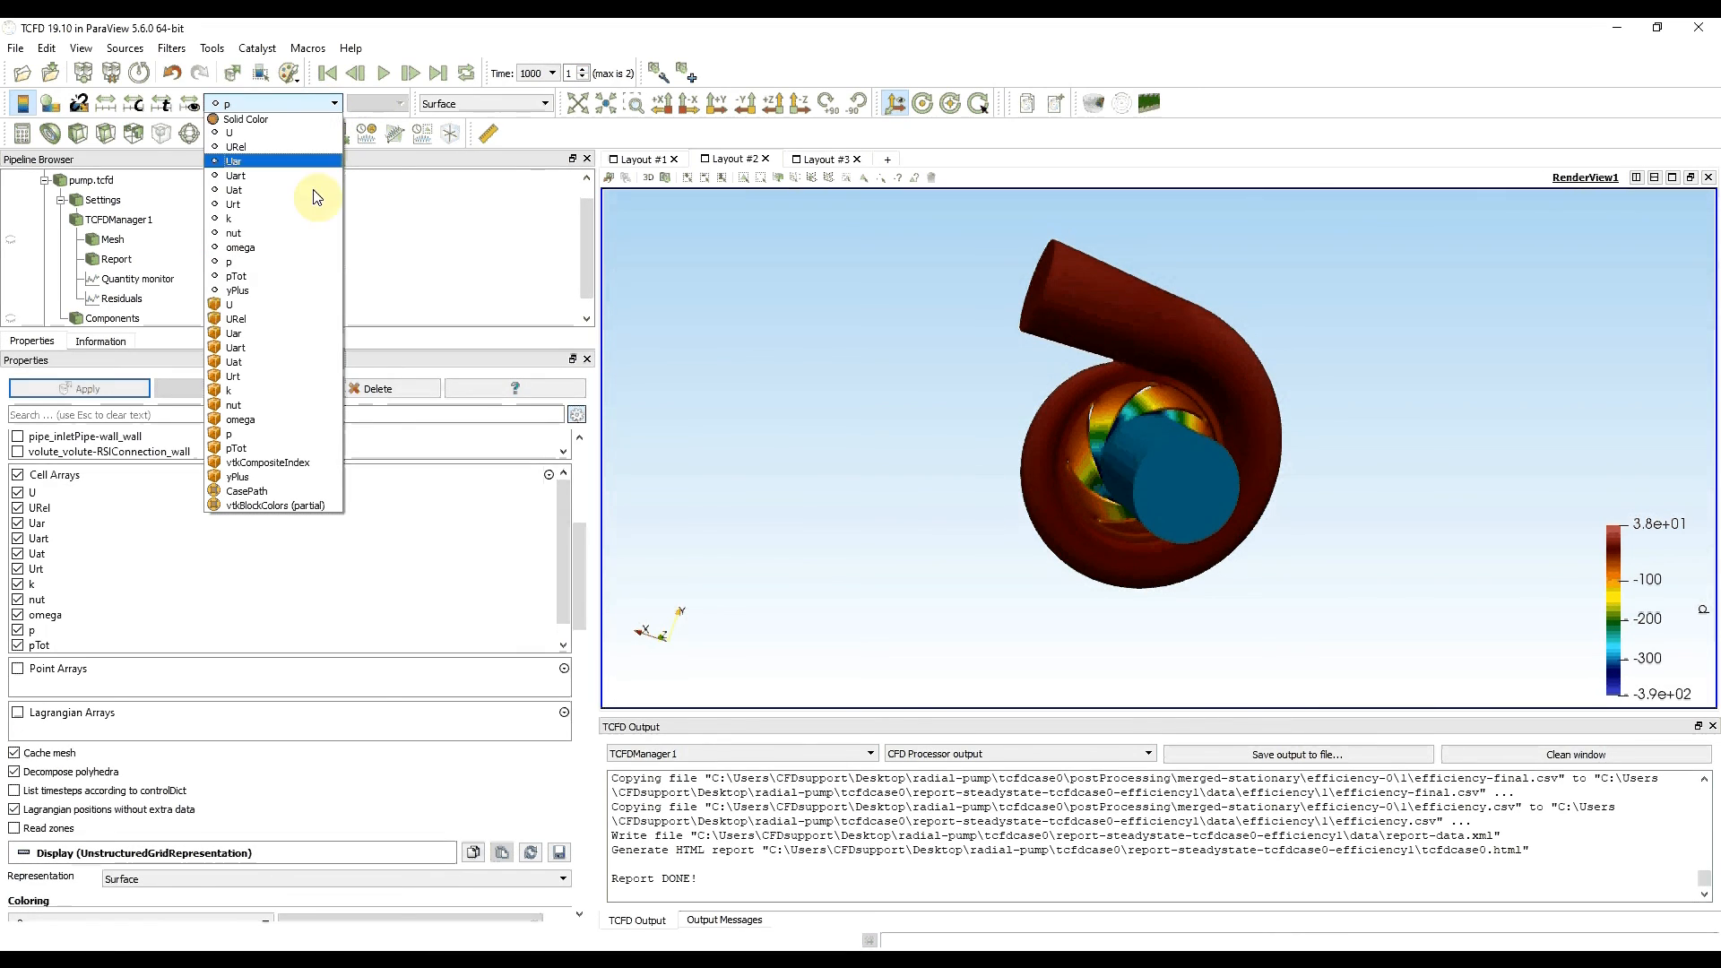
{"action": "left_click", "coordinate": [450, 276]}
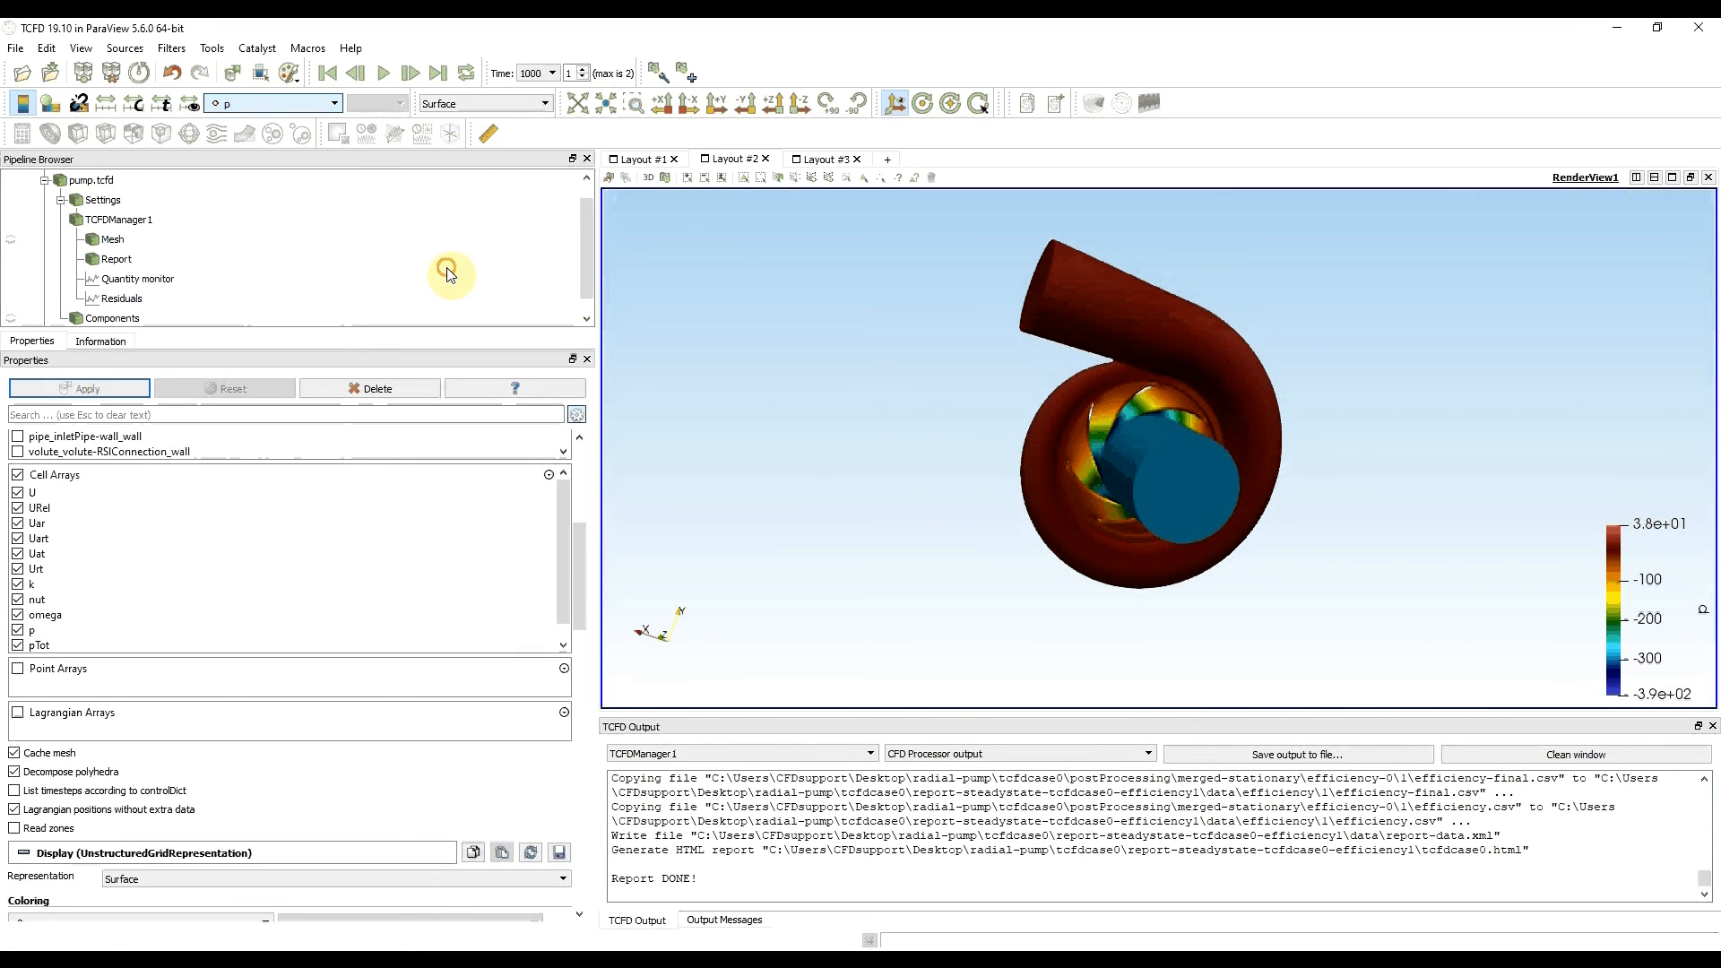